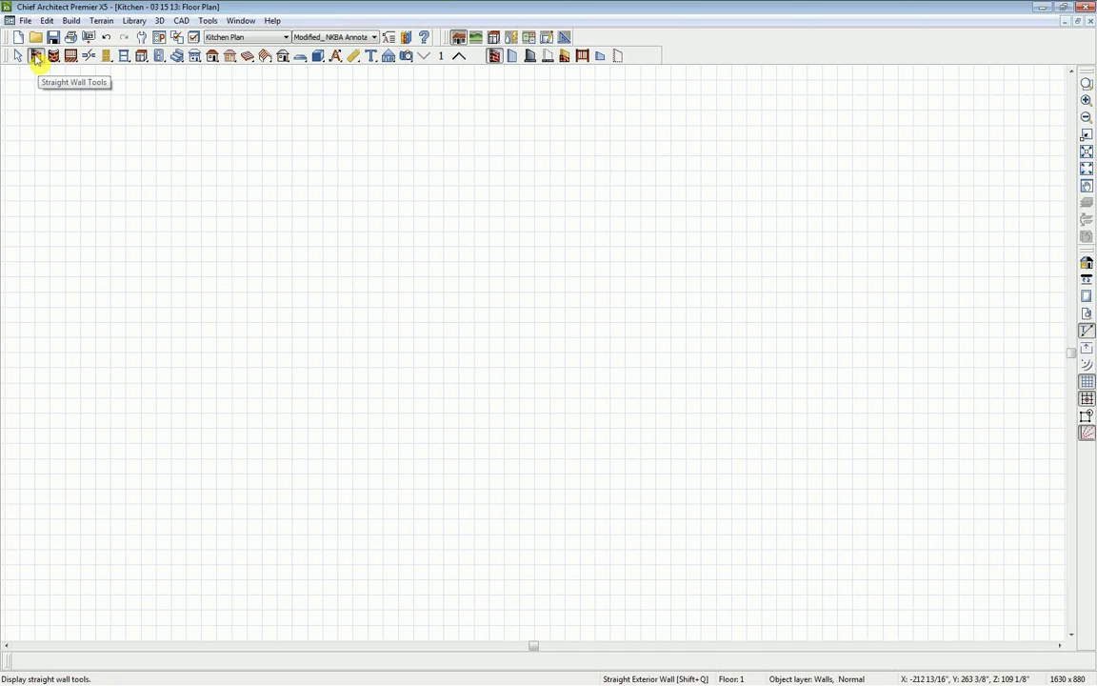
Draw two connected straight exterior walls: a horizontal one about 193" long and a vertical one about 281" long down from its right end.
left_click(37, 56)
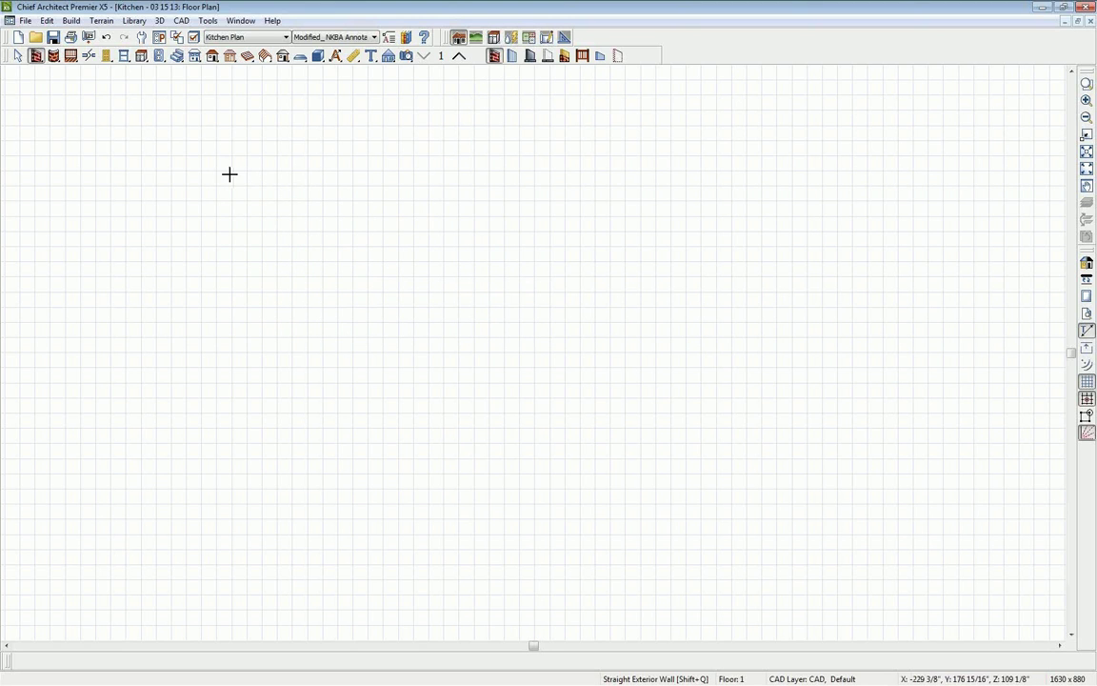
mouse_move(231, 176)
left_mouse_down()
mouse_move(499, 190)
mouse_move(473, 190)
left_mouse_up()
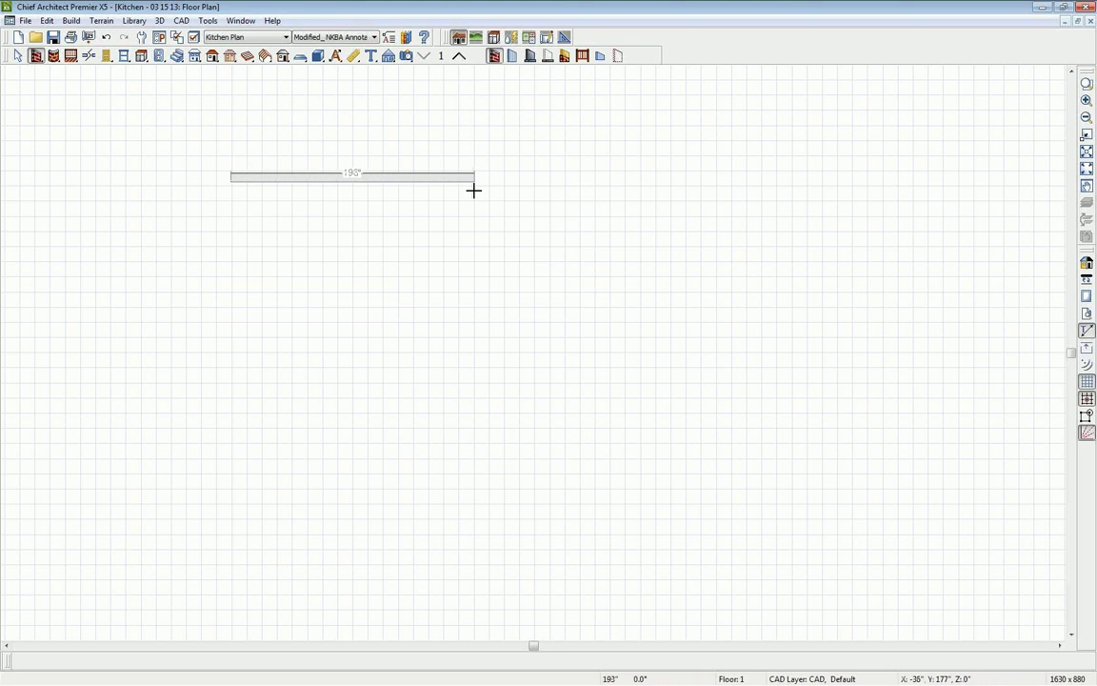
mouse_move(473, 190)
left_mouse_down()
mouse_move(476, 177)
mouse_move(472, 524)
left_mouse_up()
left_click(471, 524)
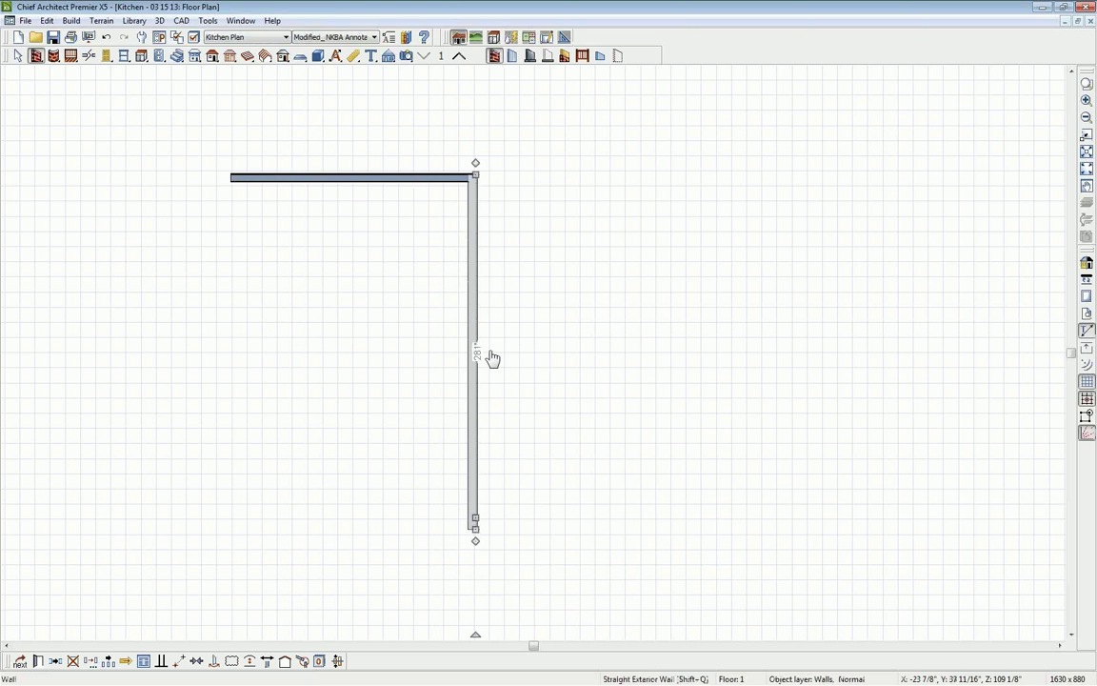
Set the vertical exterior wall's length to 312", keeping its upper corner in place.
left_click(479, 360)
left_click(479, 360)
type("312")
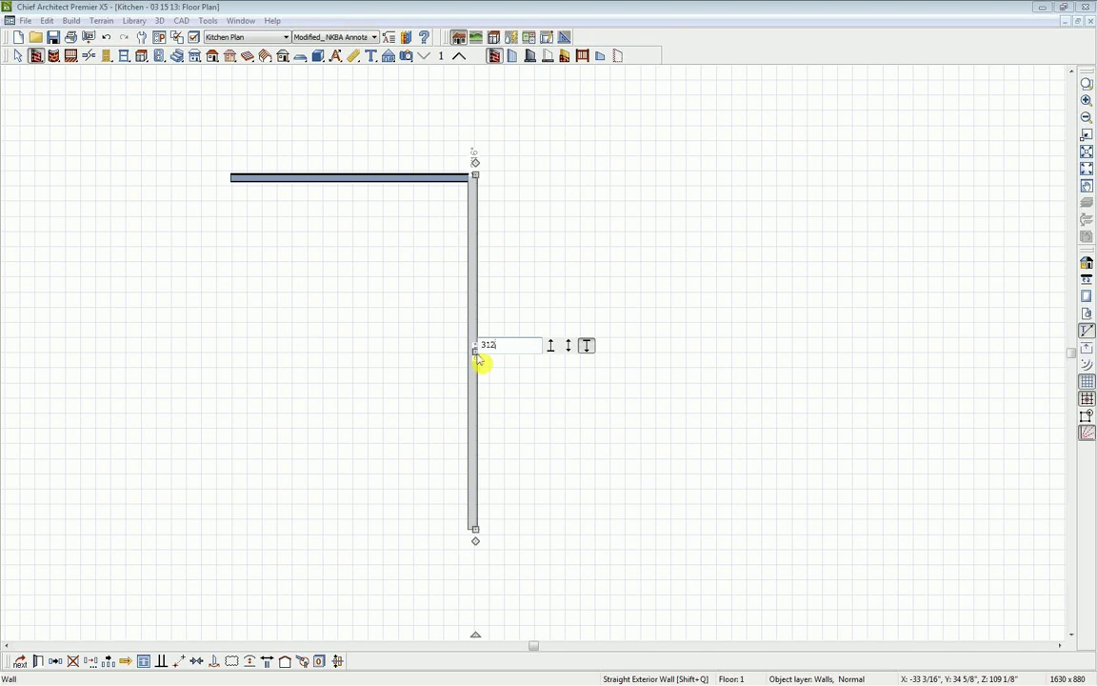
key("Return")
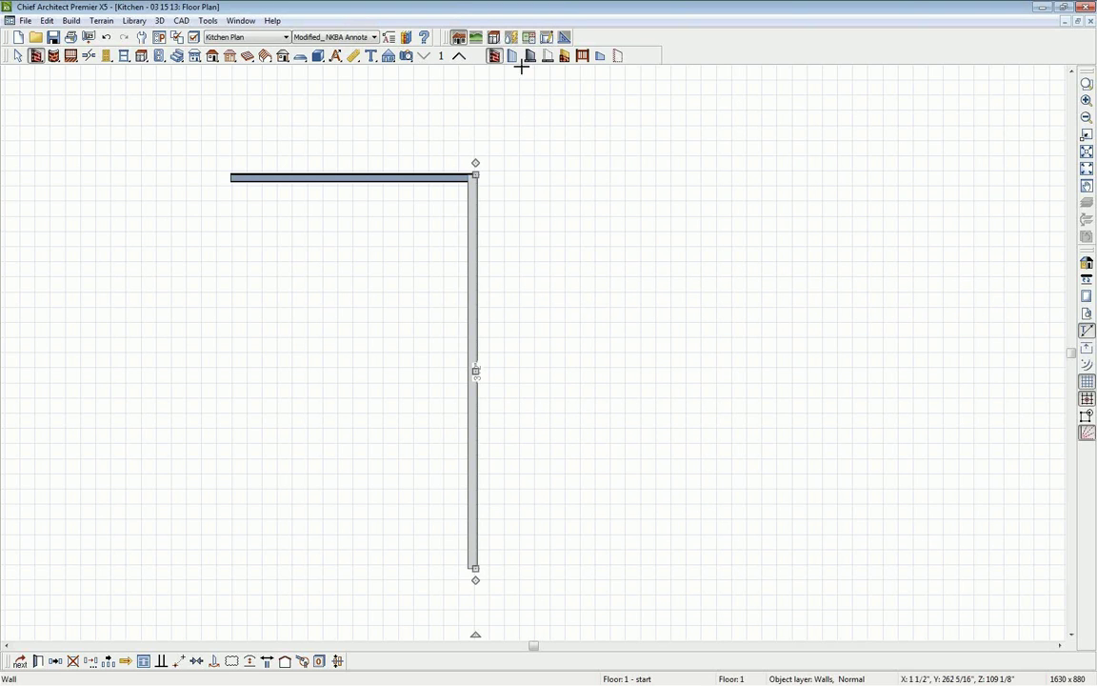
Close the room with an invisible wall along the lower side and a straight interior wall along the left side.
left_click(620, 59)
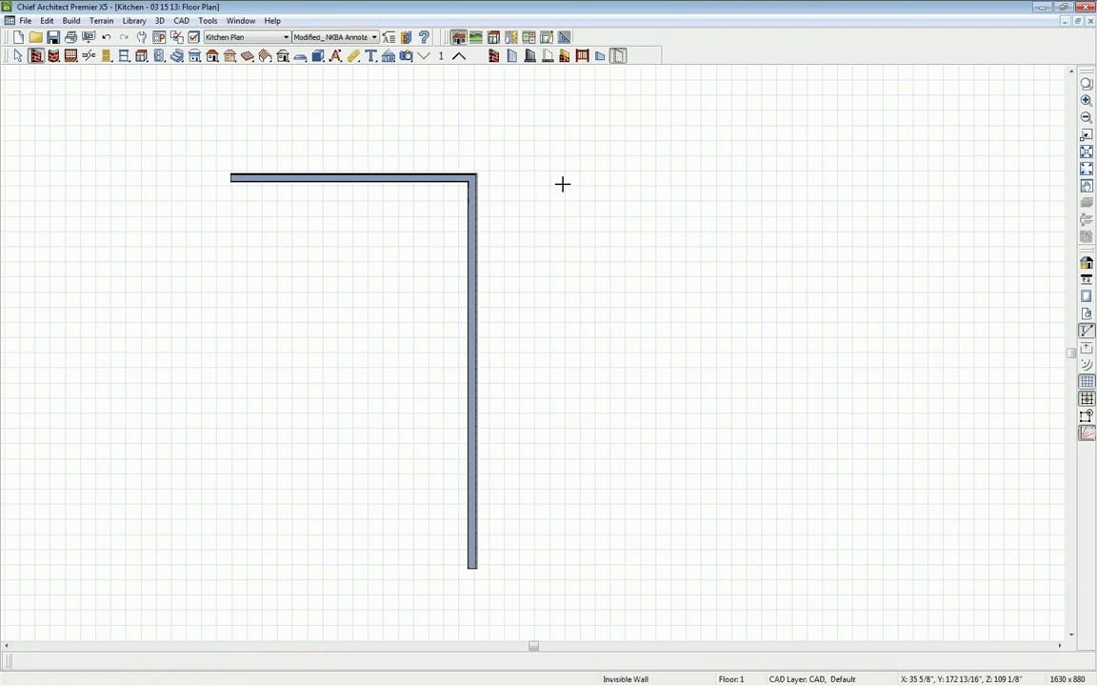
left_click_drag(471, 568, 224, 562)
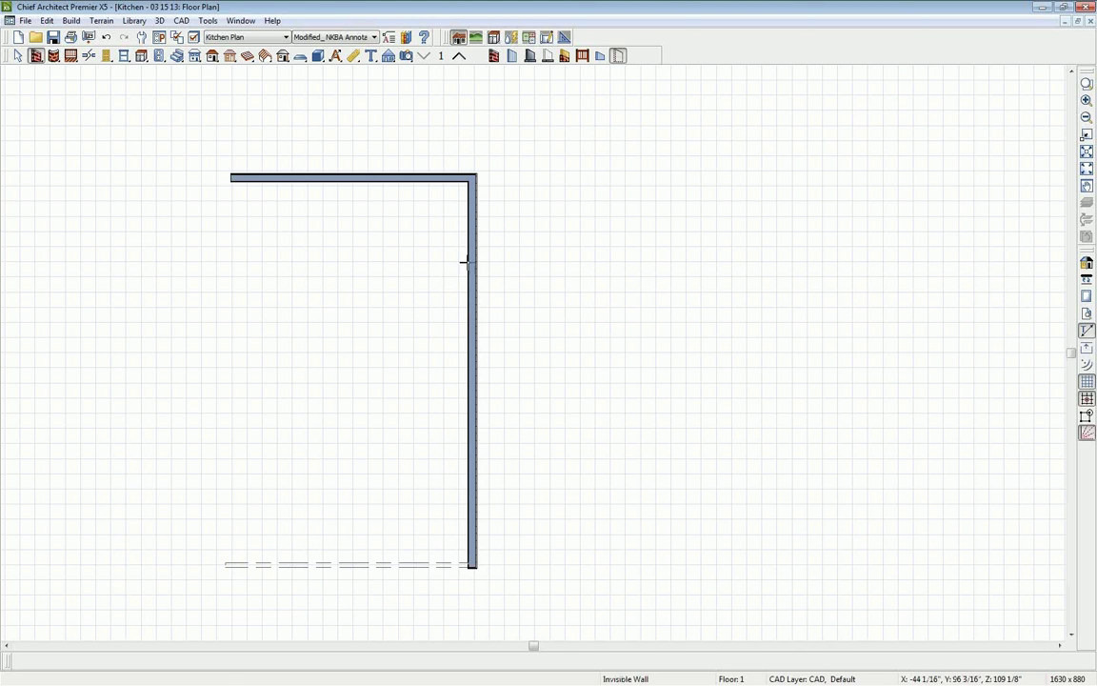
left_click(513, 58)
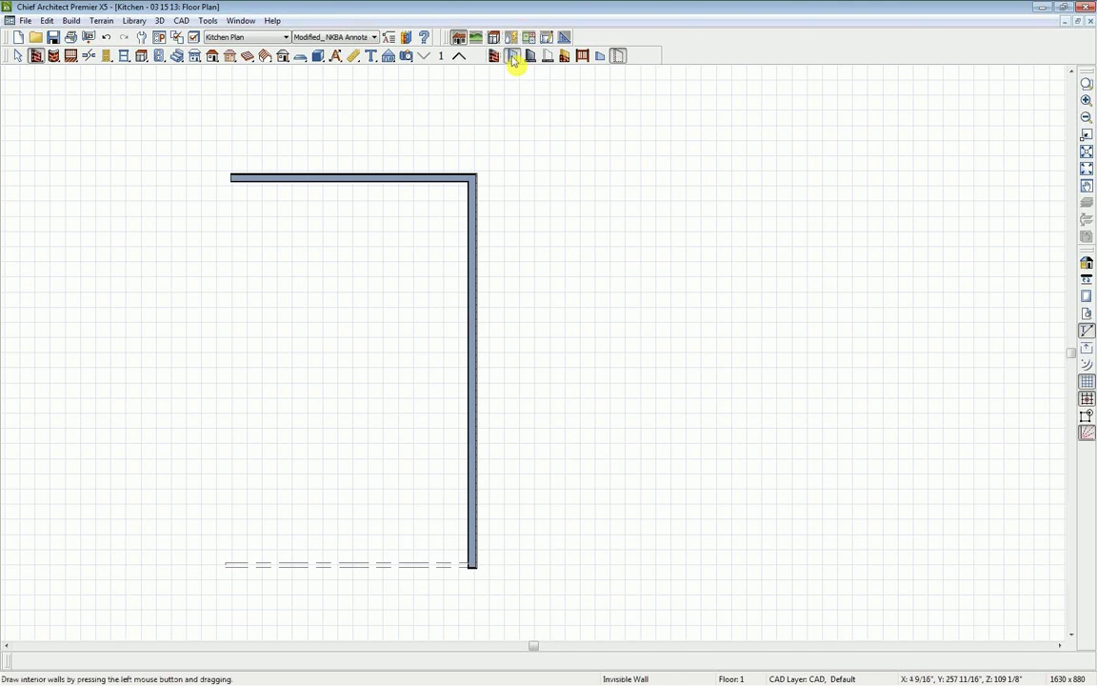
left_click_drag(225, 566, 229, 180)
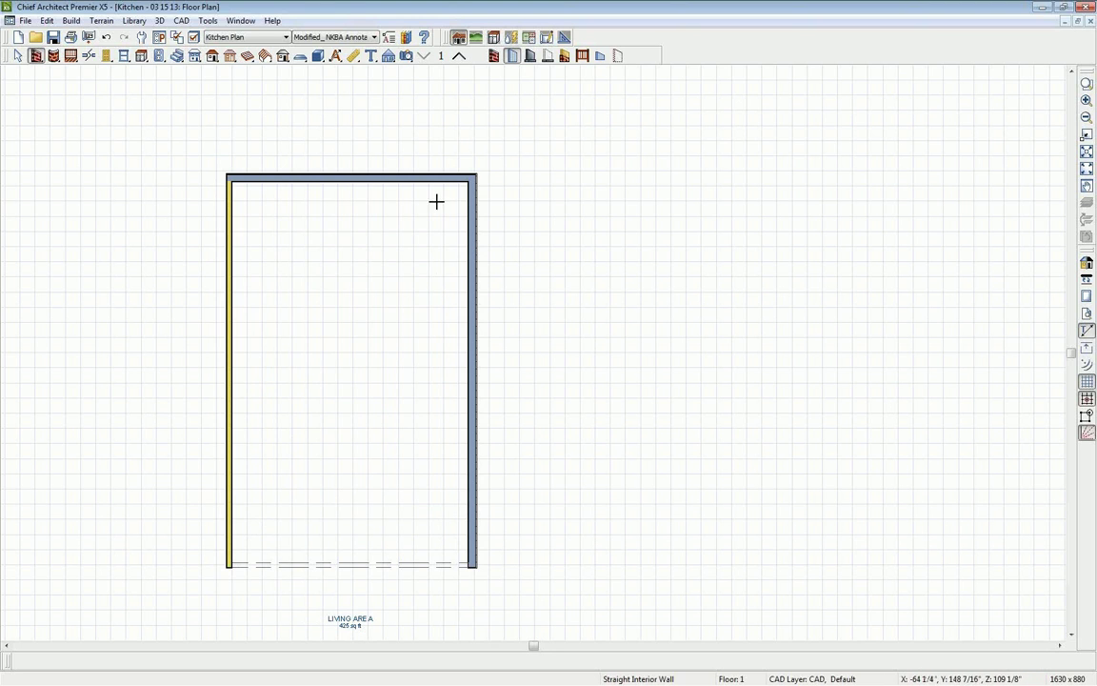
Create a perspective floor overview of the room, framed so the inner face of the long exterior wall is visible.
left_click(406, 57)
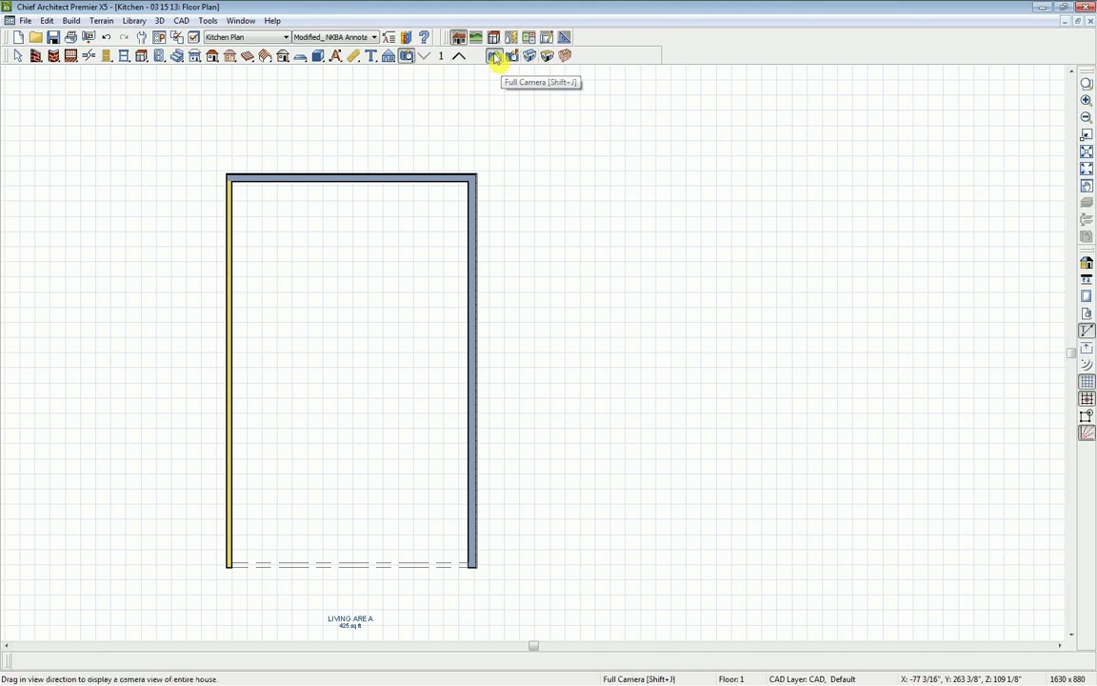
left_click(550, 59)
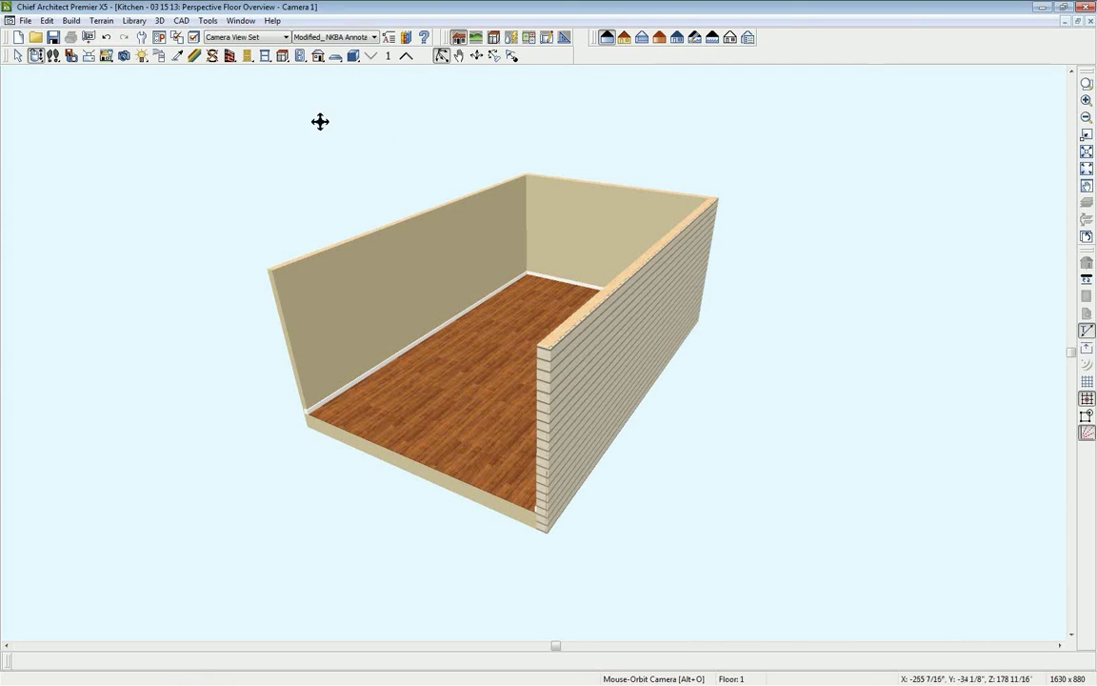
left_click(36, 56)
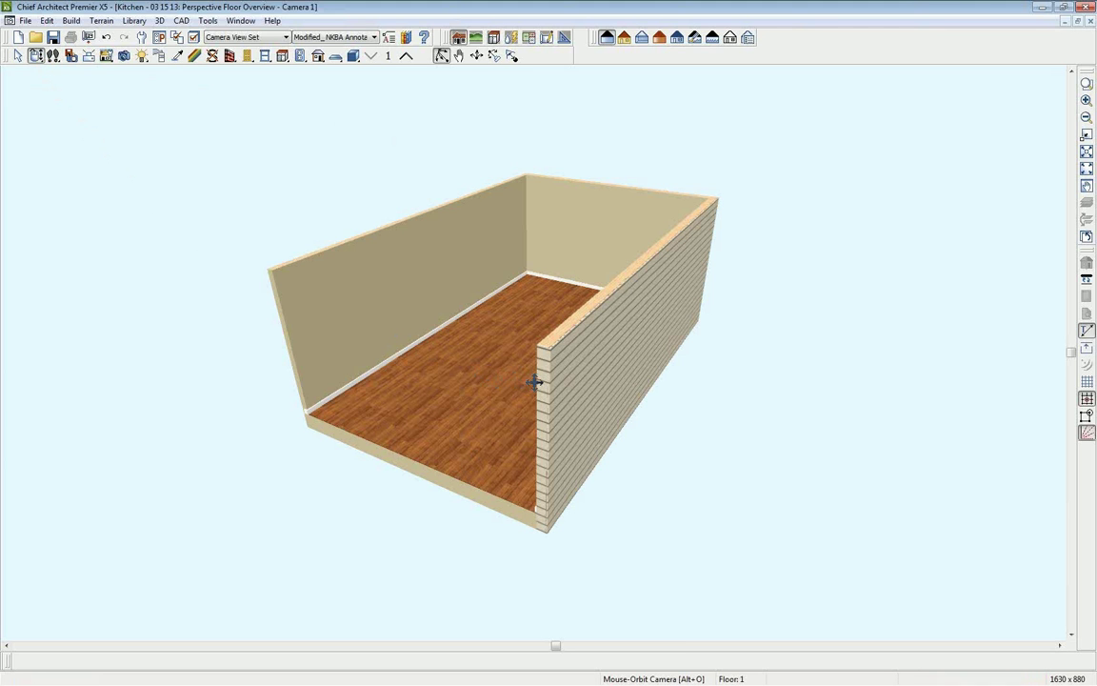
left_click_drag(343, 378, 490, 385)
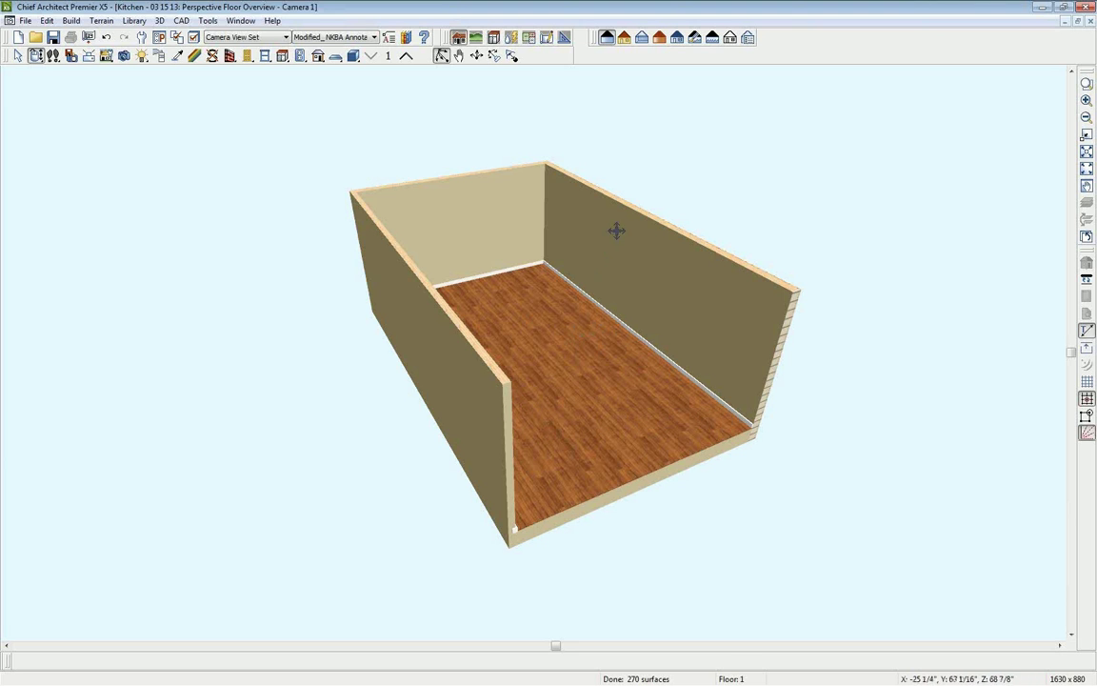
scroll(604, 276, "up", 1)
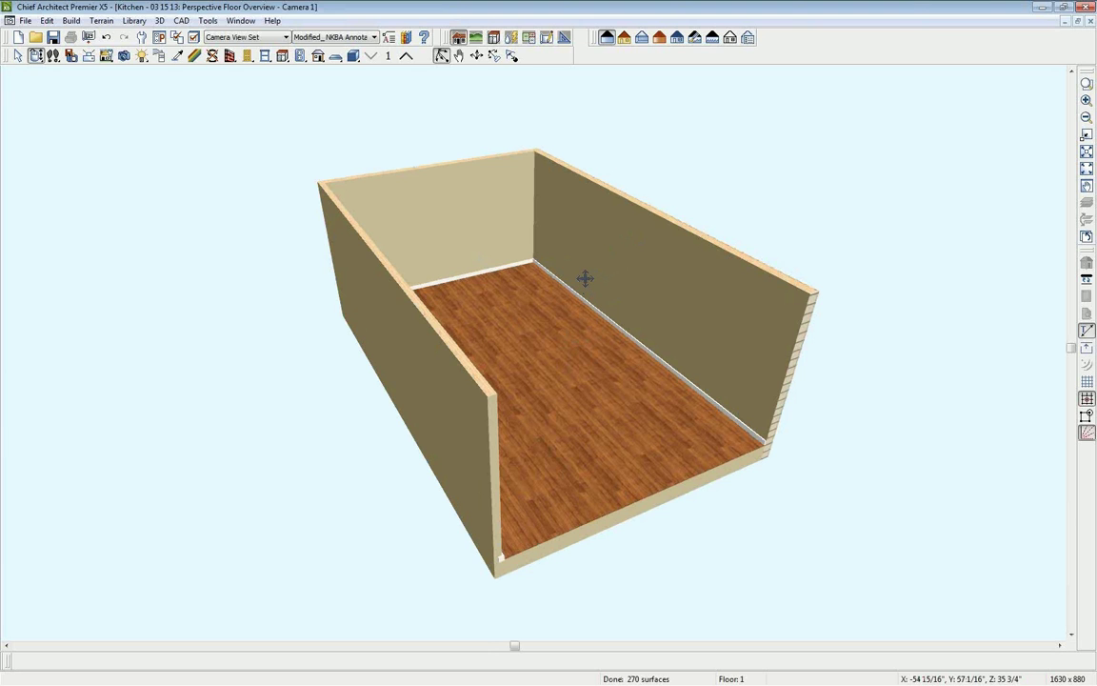
scroll(584, 277, "up", 1)
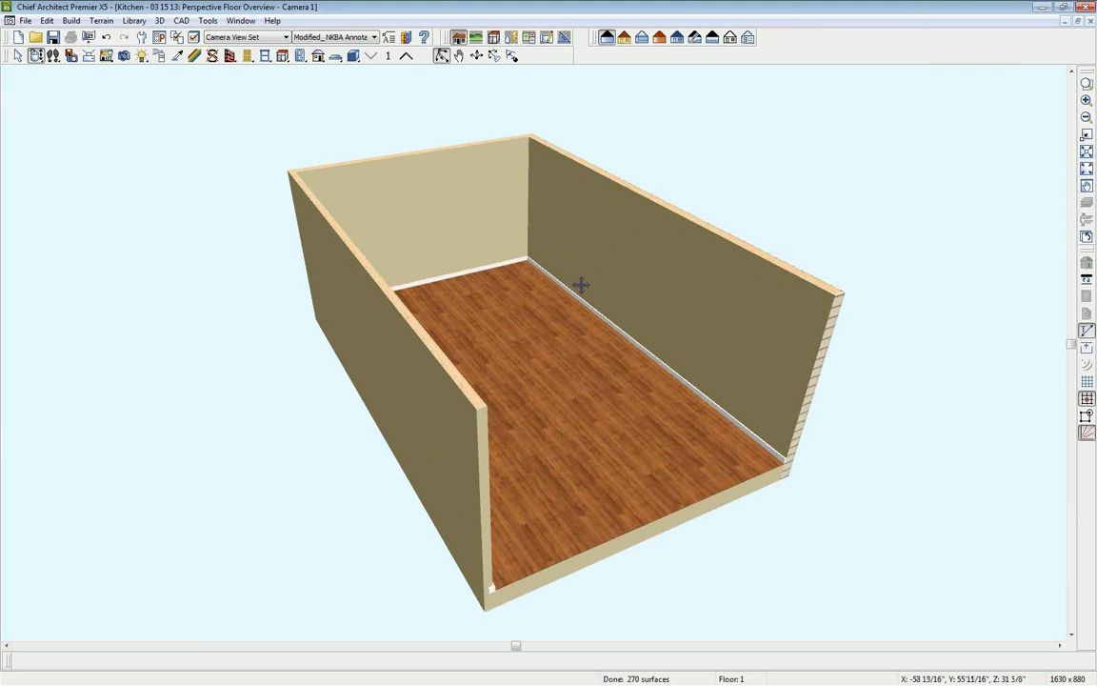
scroll(581, 284, "up", 1)
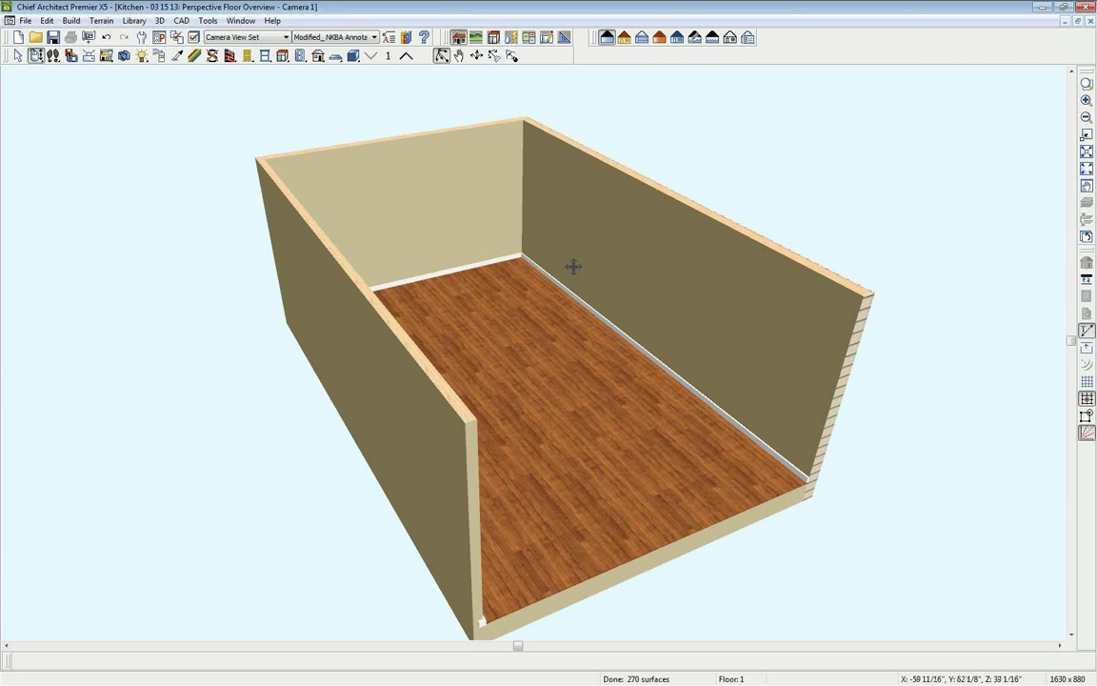
middle_click_drag(571, 275, 488, 283)
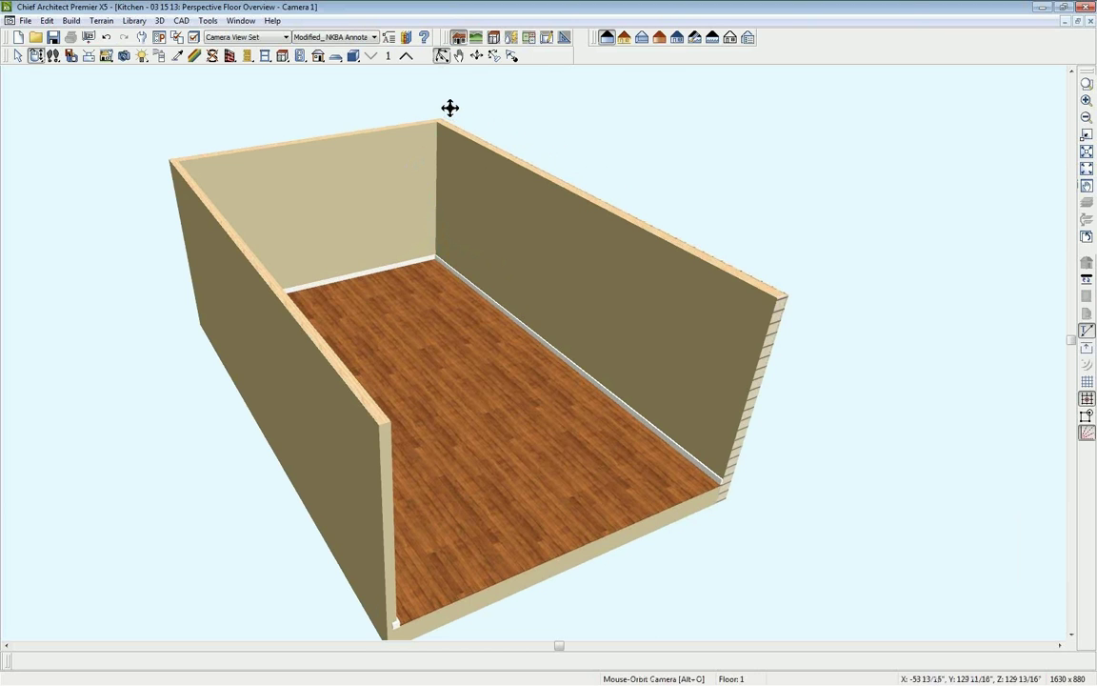
Place a standard window on the inner face of the long exterior wall, near the far corner of the room.
left_click(268, 60)
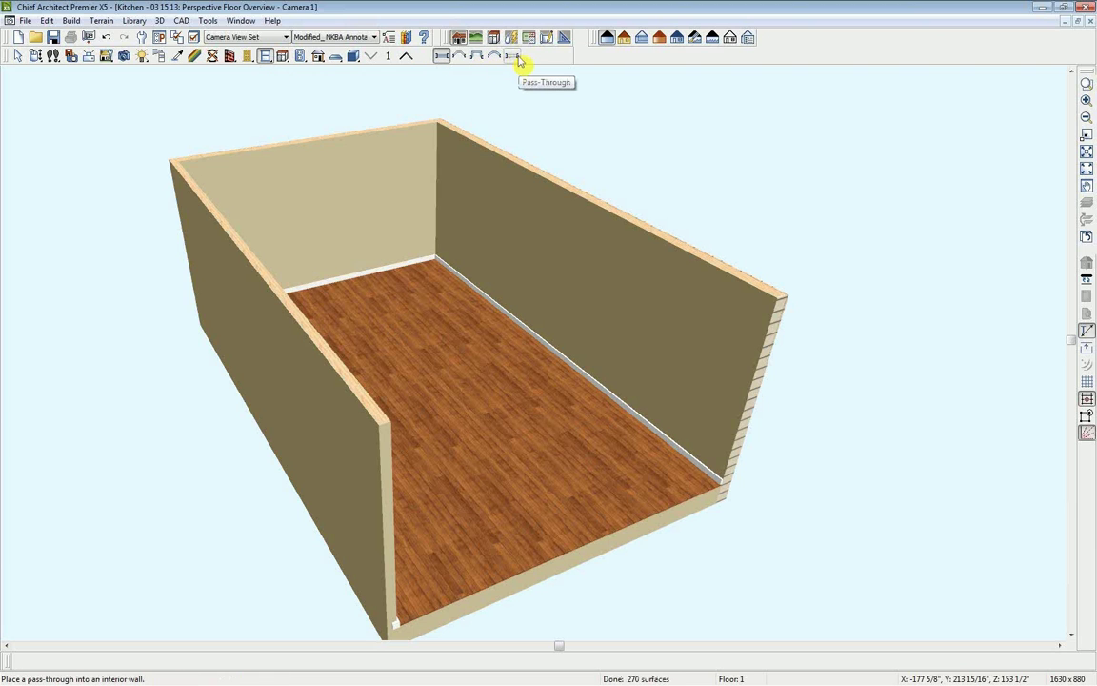
left_click(443, 57)
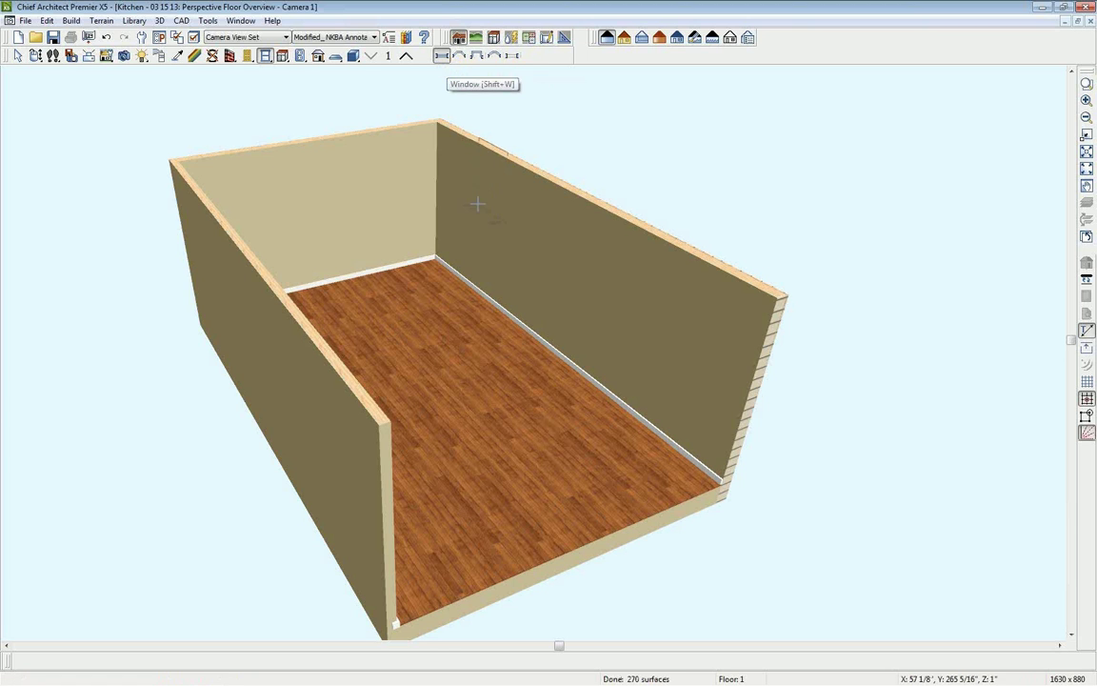
left_click(517, 239)
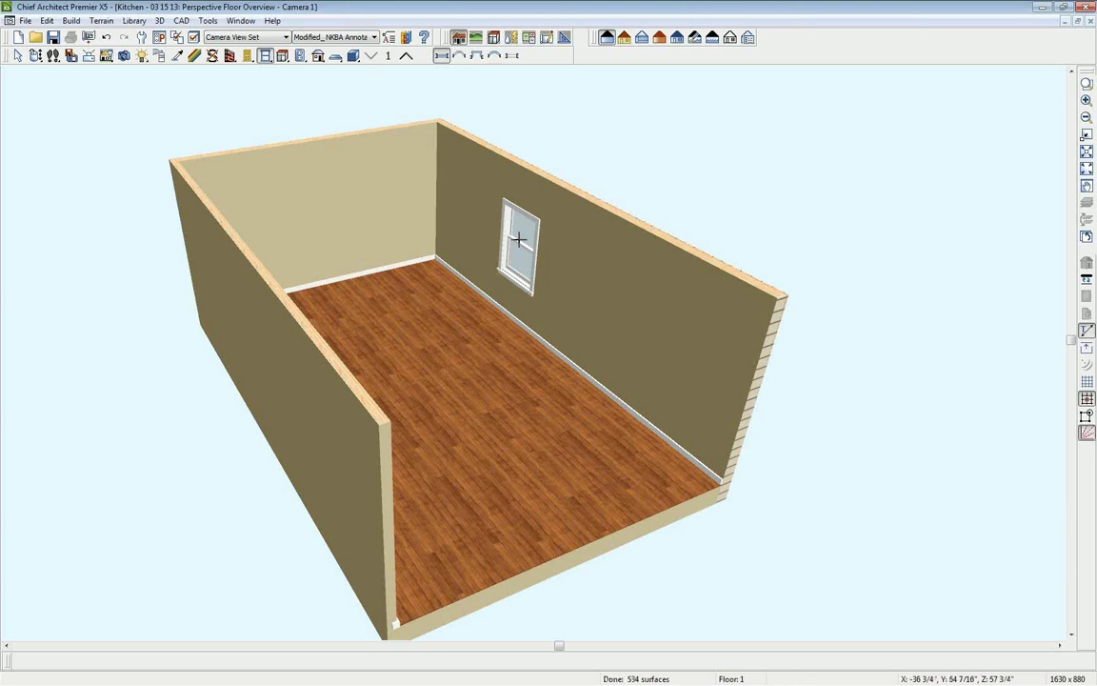
Widen the window to about 63" and shift it along the wall, away from the far corner.
left_click(518, 239)
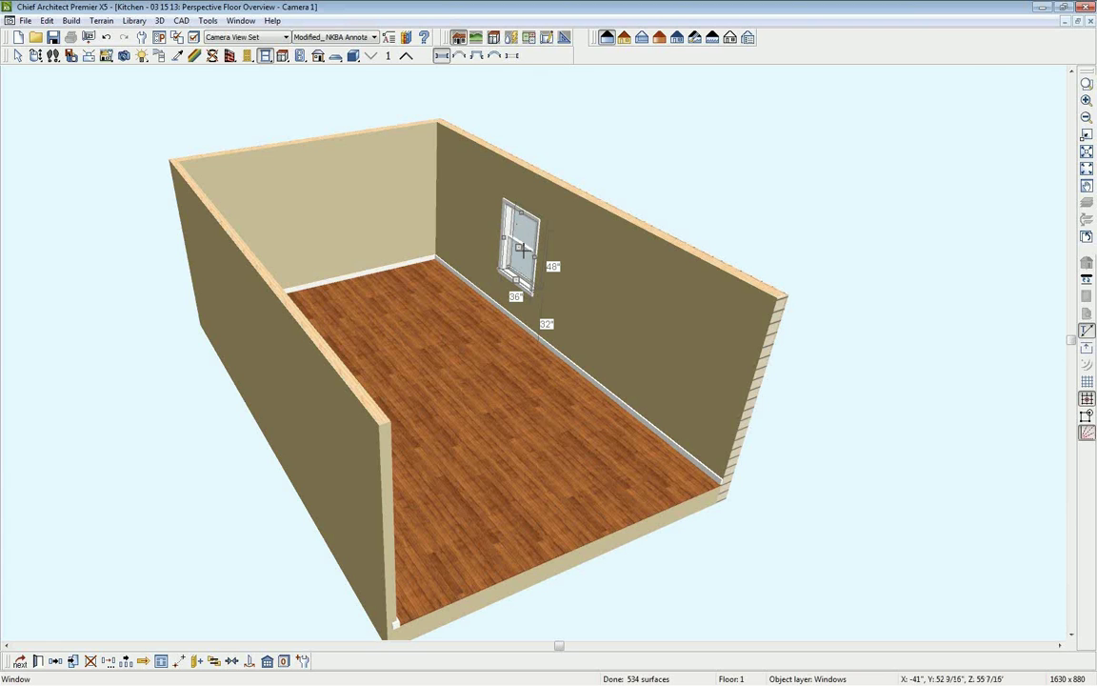
left_click_drag(533, 257, 560, 272)
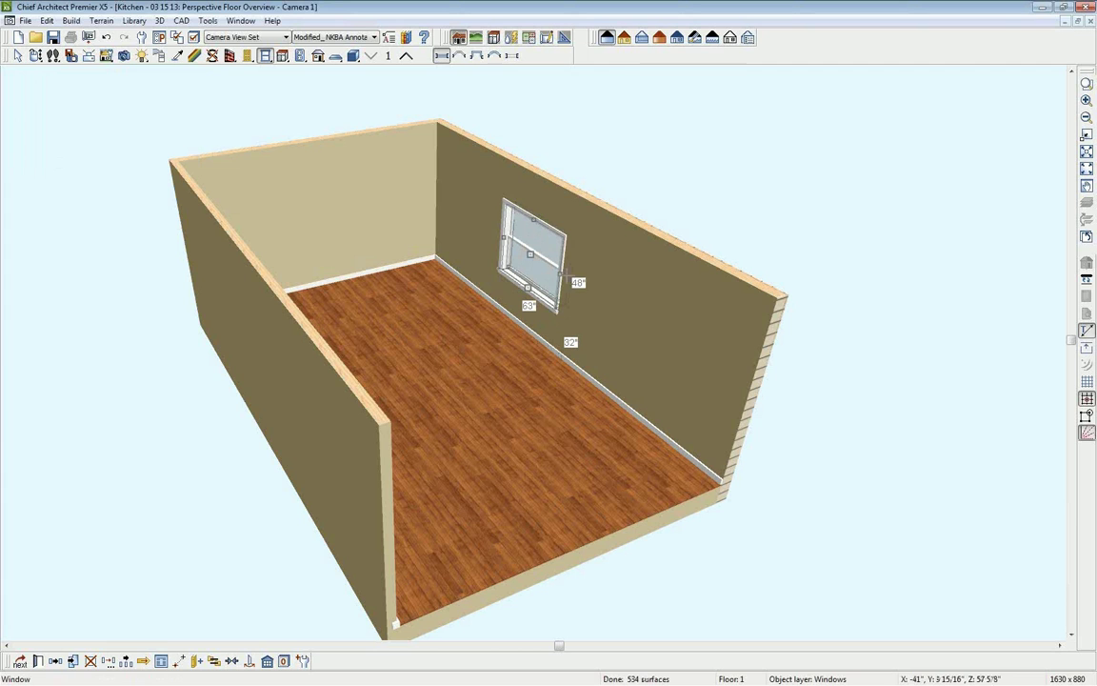
left_click_drag(535, 259, 547, 267)
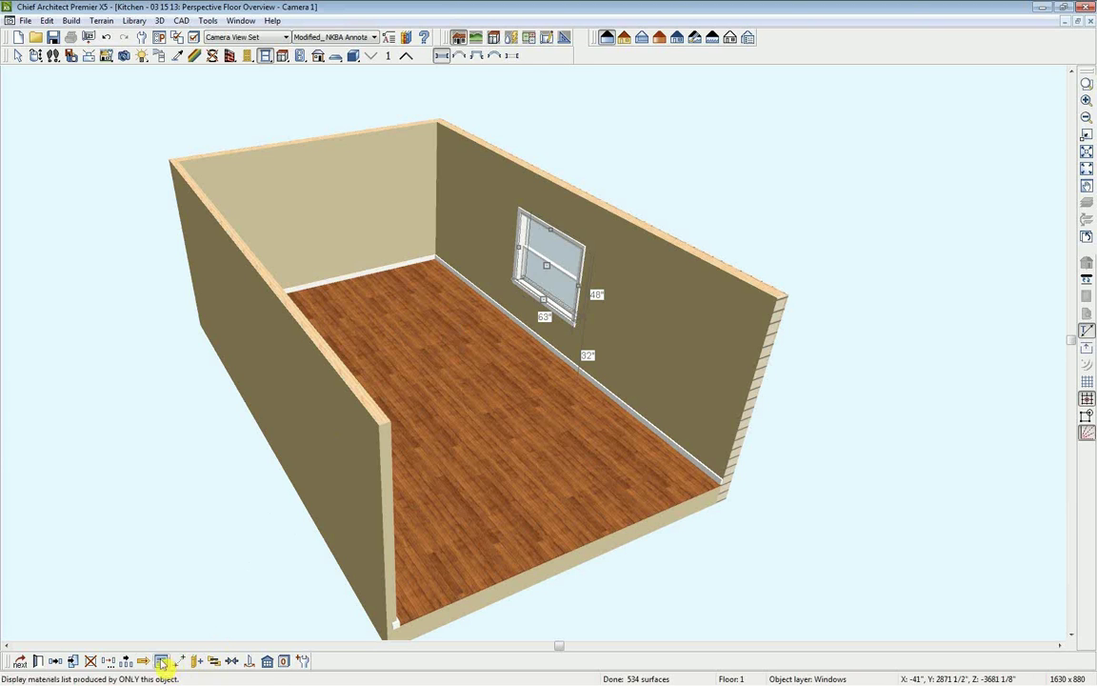
In the window's specification, choose the Single Casement type and set the width to 36" and the height to 40".
left_click(43, 665)
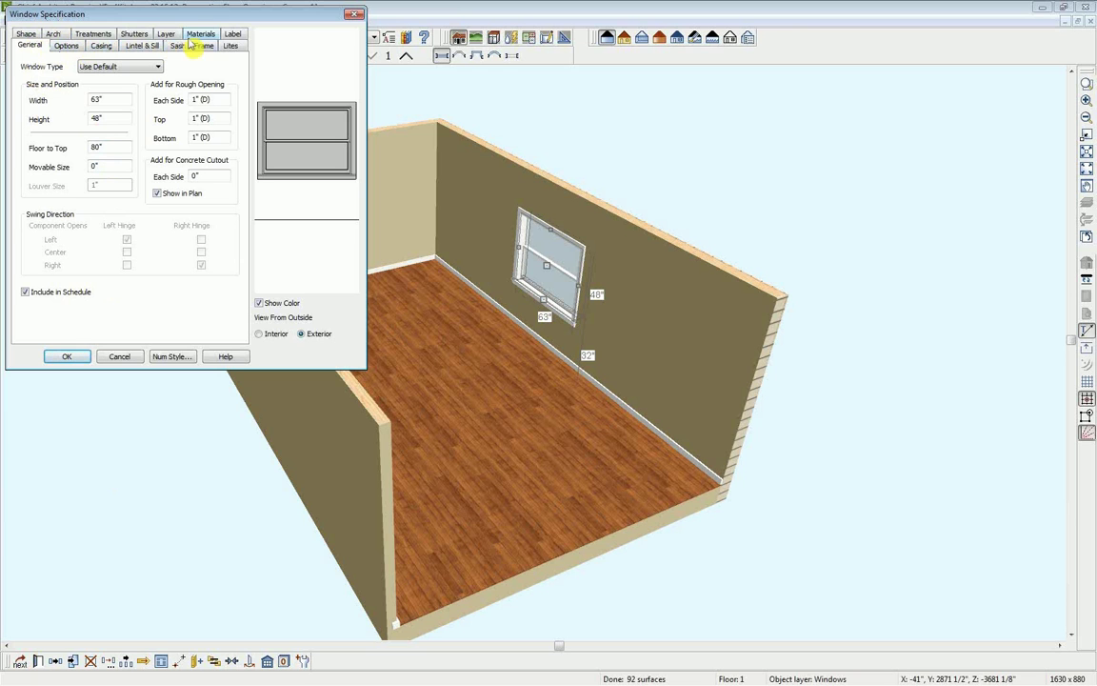
left_click(150, 69)
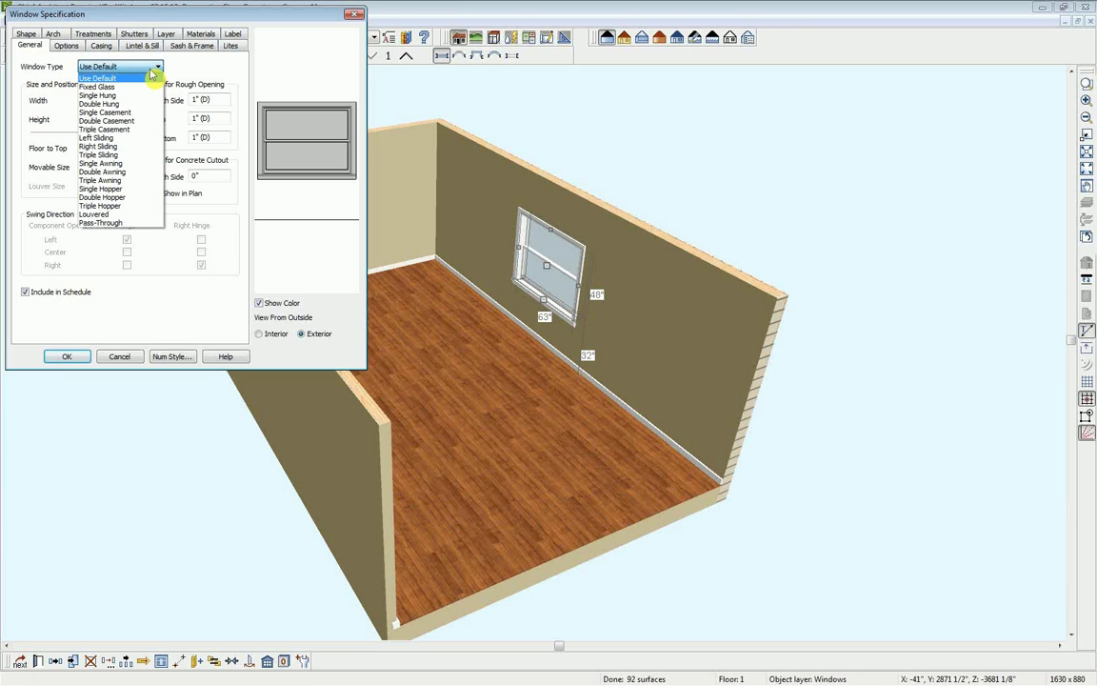
left_click(92, 113)
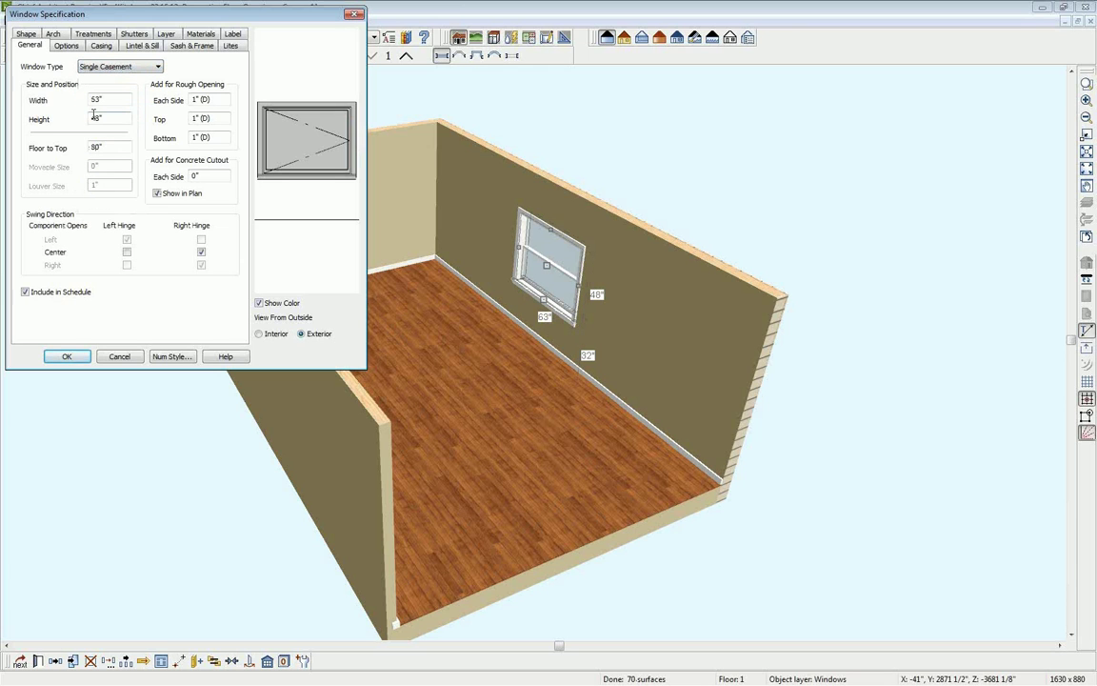
double_click(95, 99)
type("38")
double_click(95, 118)
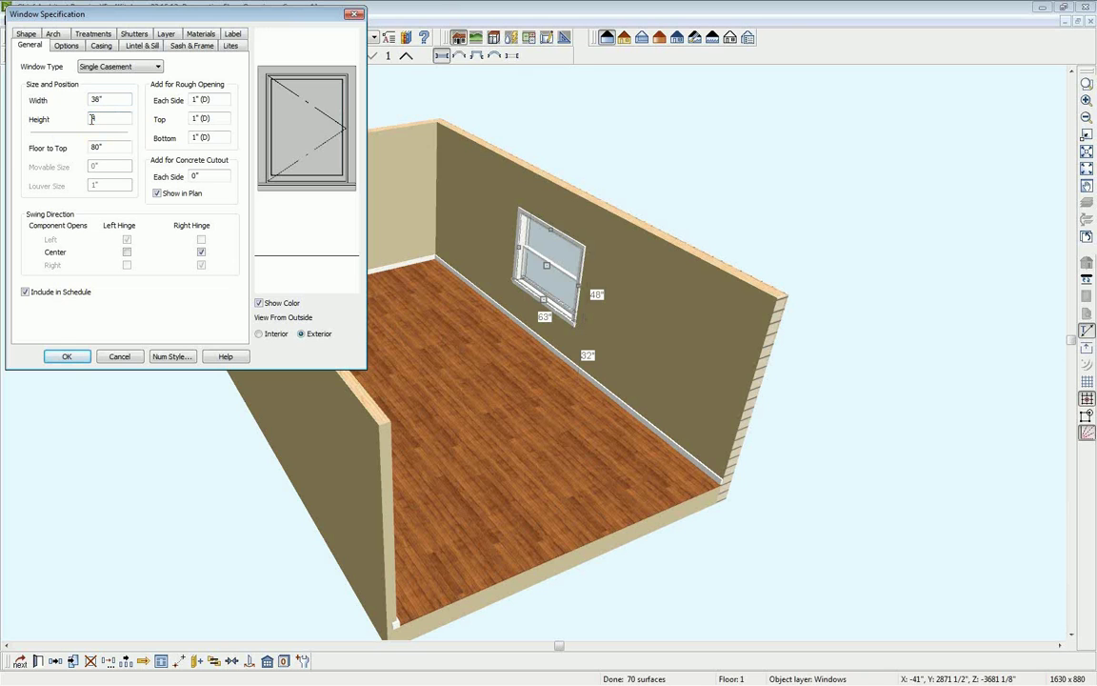
Set the window's floor-to-top height to 84" and its center swing direction to left hinge.
left_click(117, 146)
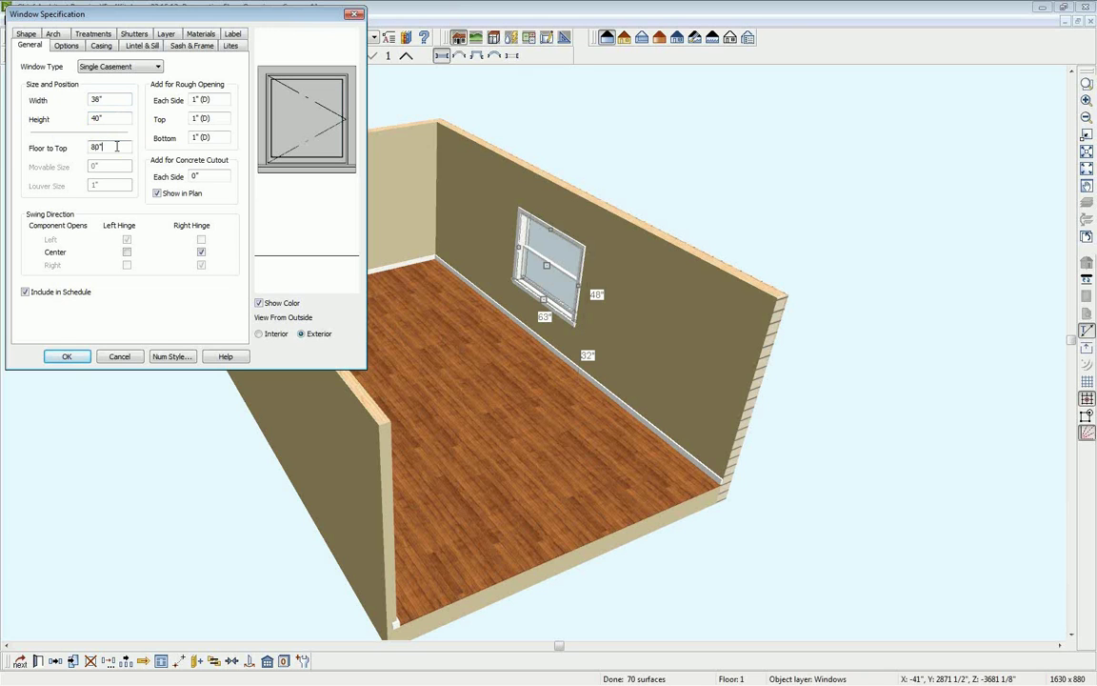
double_click(95, 147)
type("84")
left_click(125, 252)
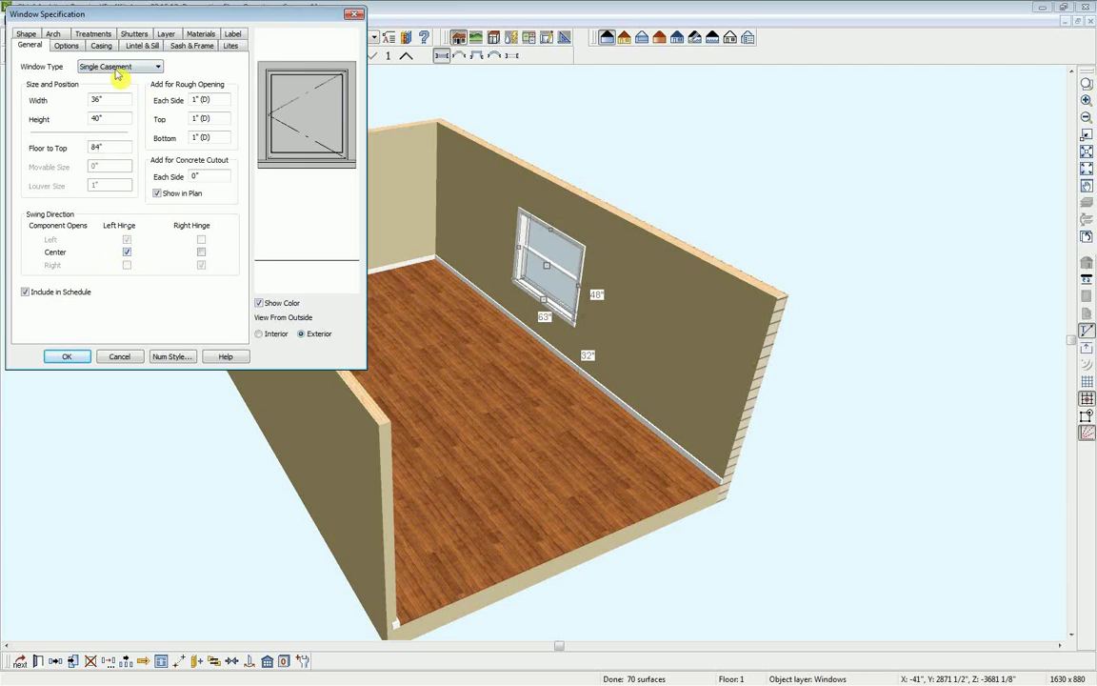
Give the window 4 lites across and 4 lites vertical in the Craftsman type.
left_click(232, 47)
left_click(121, 76)
left_click(121, 76)
left_click(121, 78)
left_click(120, 95)
left_click(120, 96)
left_click(120, 95)
left_click(103, 176)
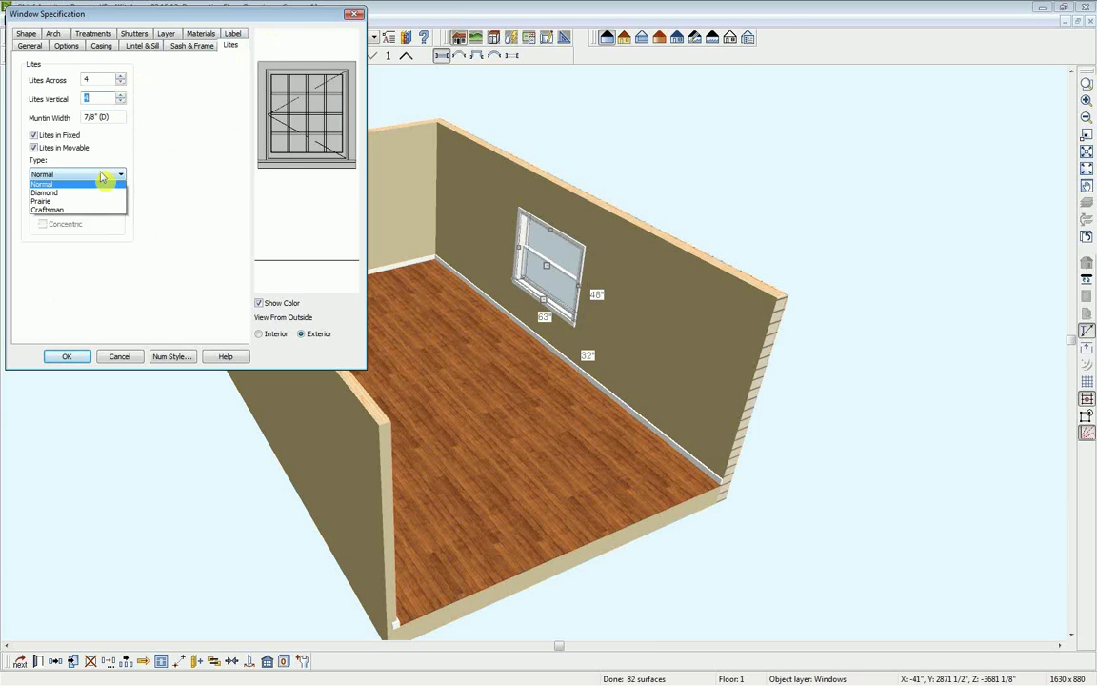
left_click(41, 212)
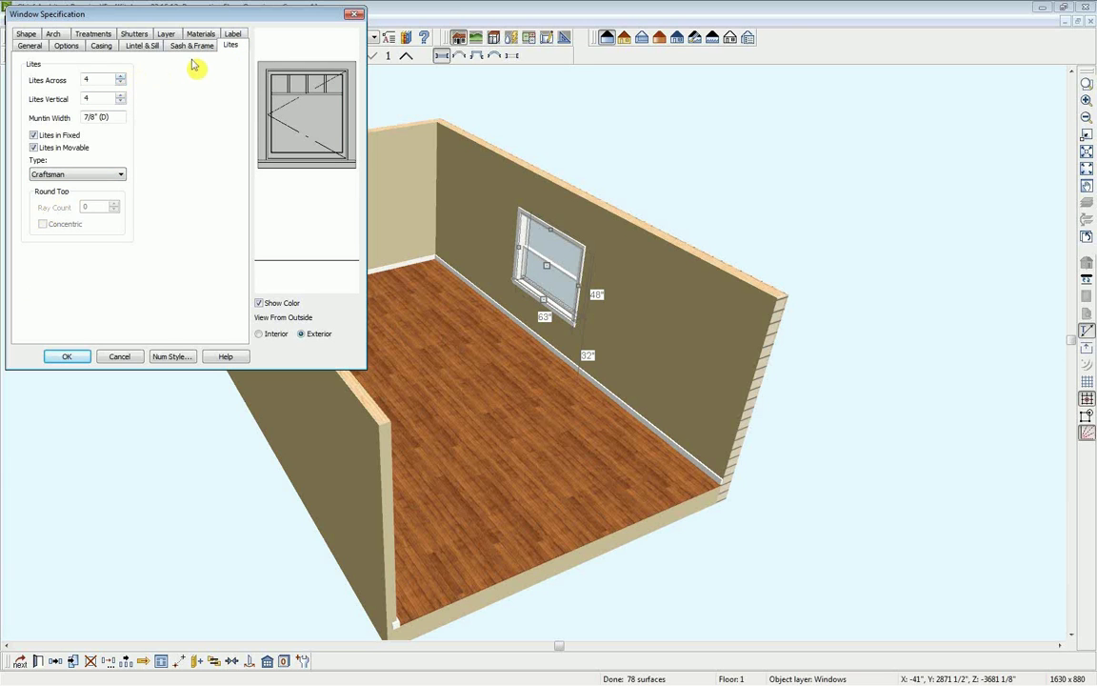
Turn off the window's interior sill and apply the window specification.
left_click(148, 46)
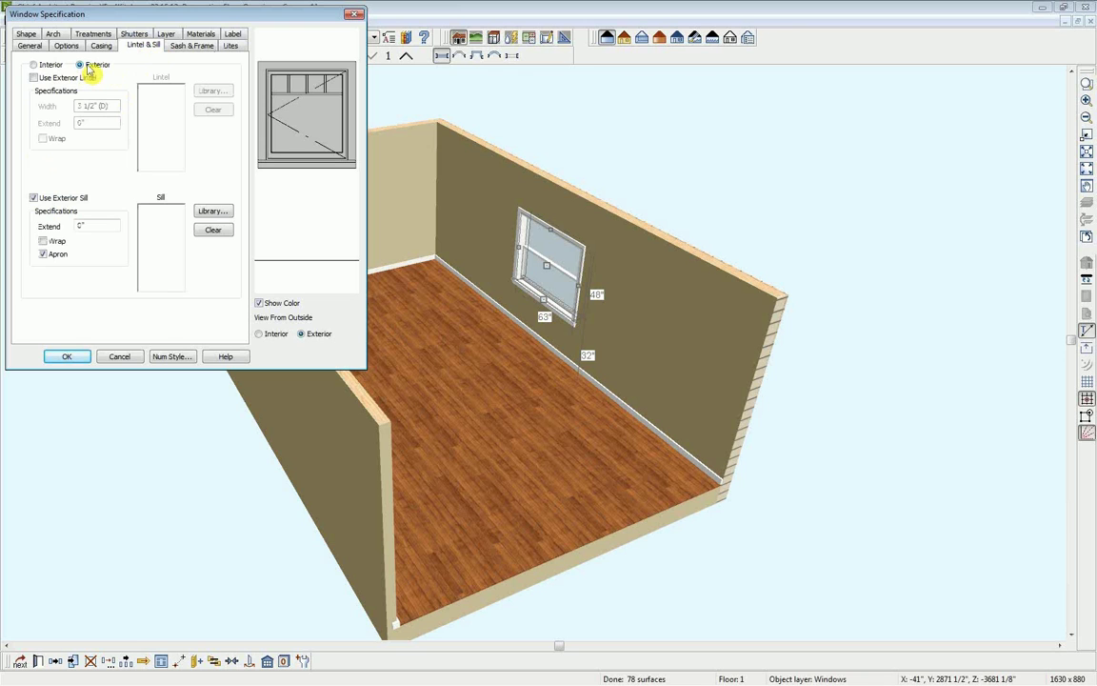
left_click(33, 65)
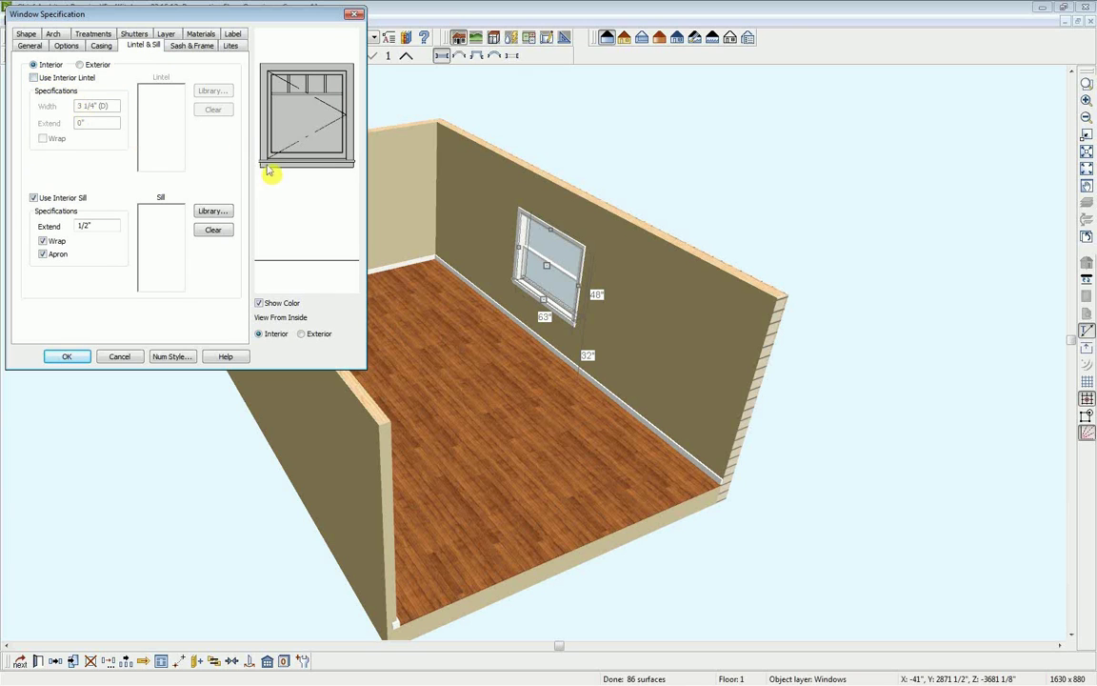
left_click(62, 198)
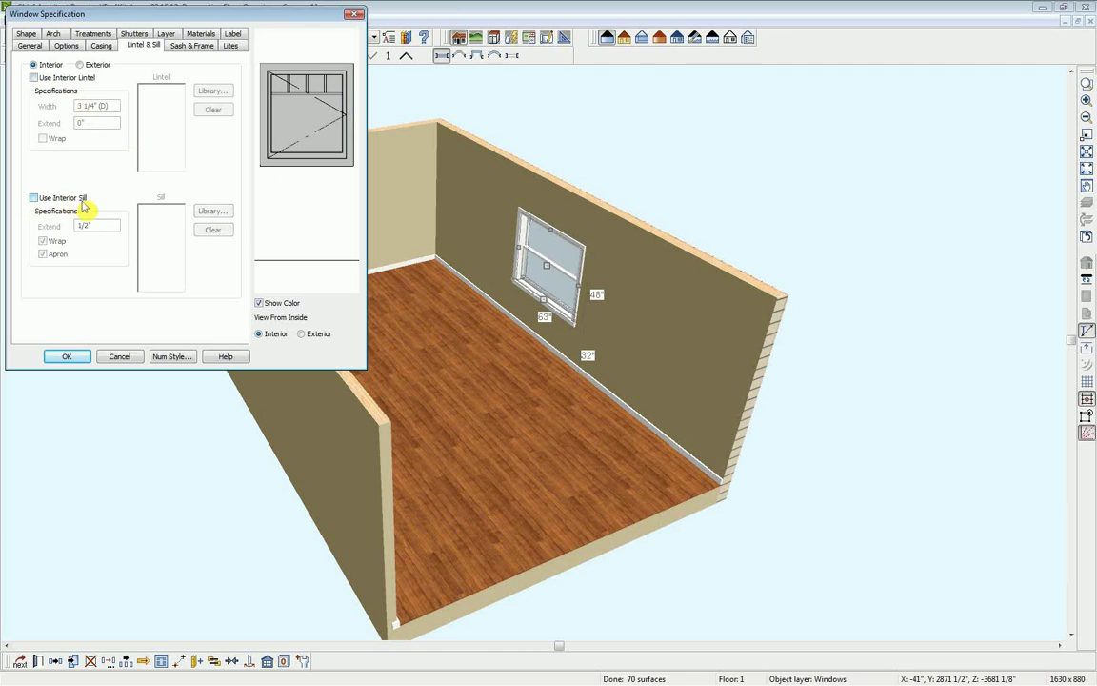
left_click(78, 356)
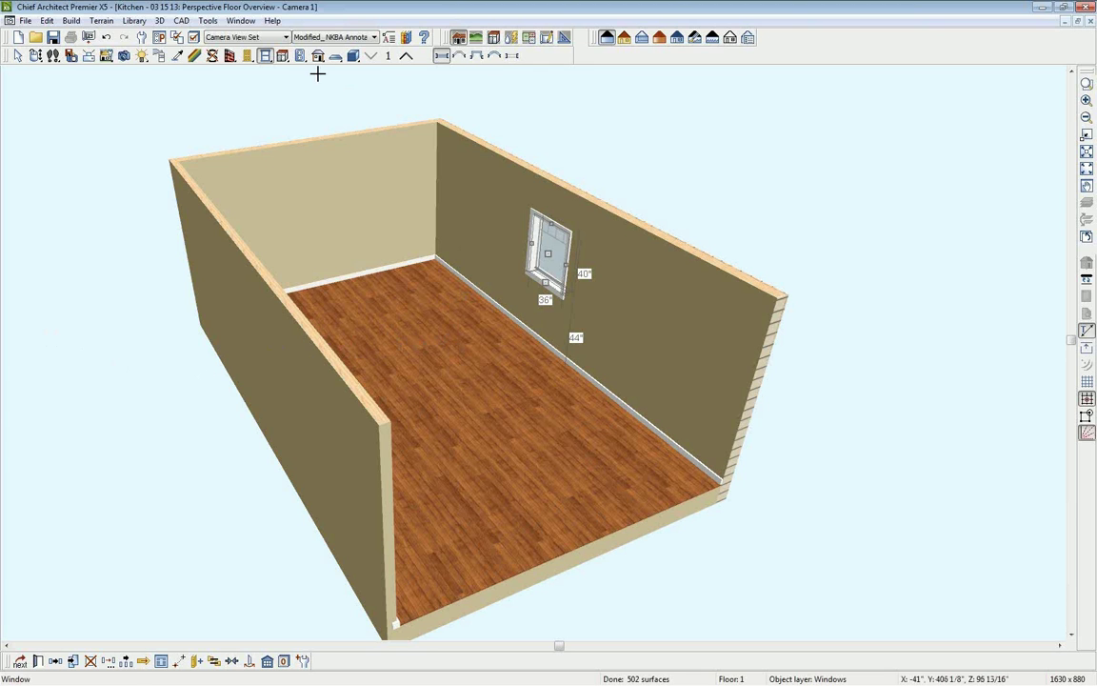
Place a doorway in the interior wall opposite the window, near the far corner, and widen it to about 49".
left_click(35, 56)
left_click_drag(354, 277, 314, 331)
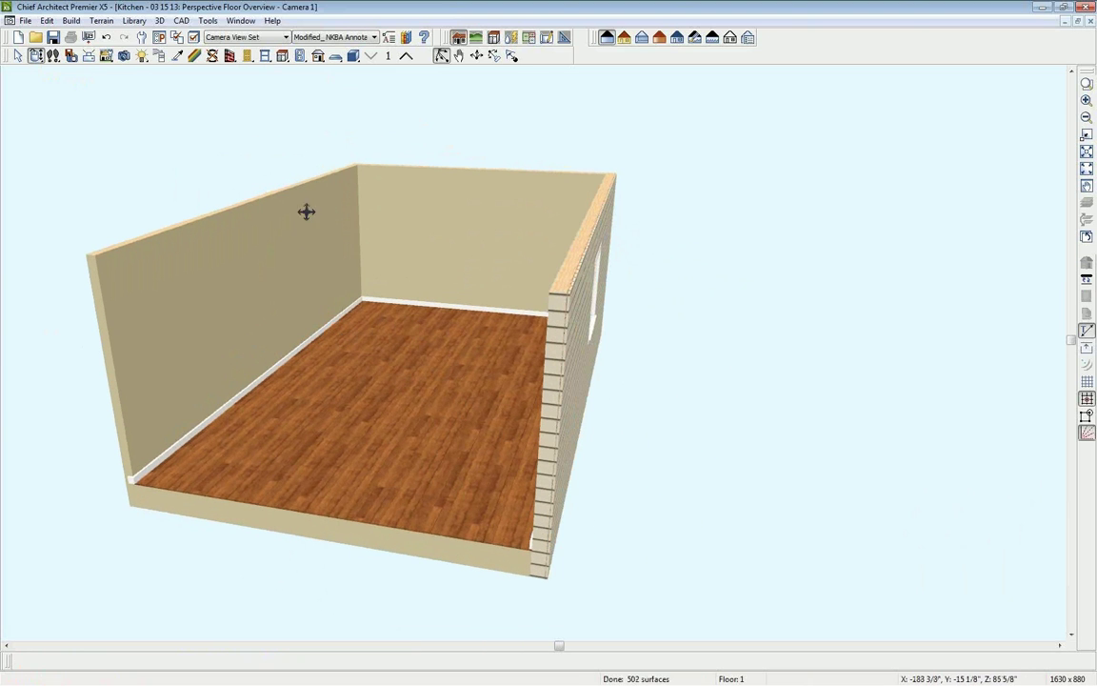
left_click(248, 55)
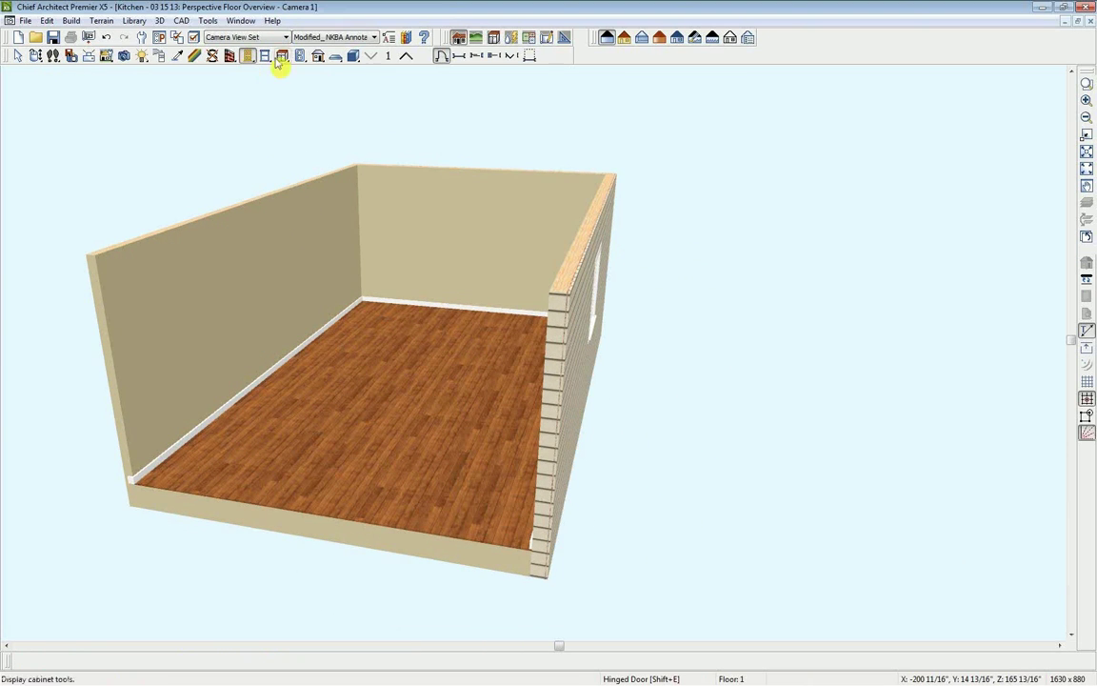
left_click(459, 57)
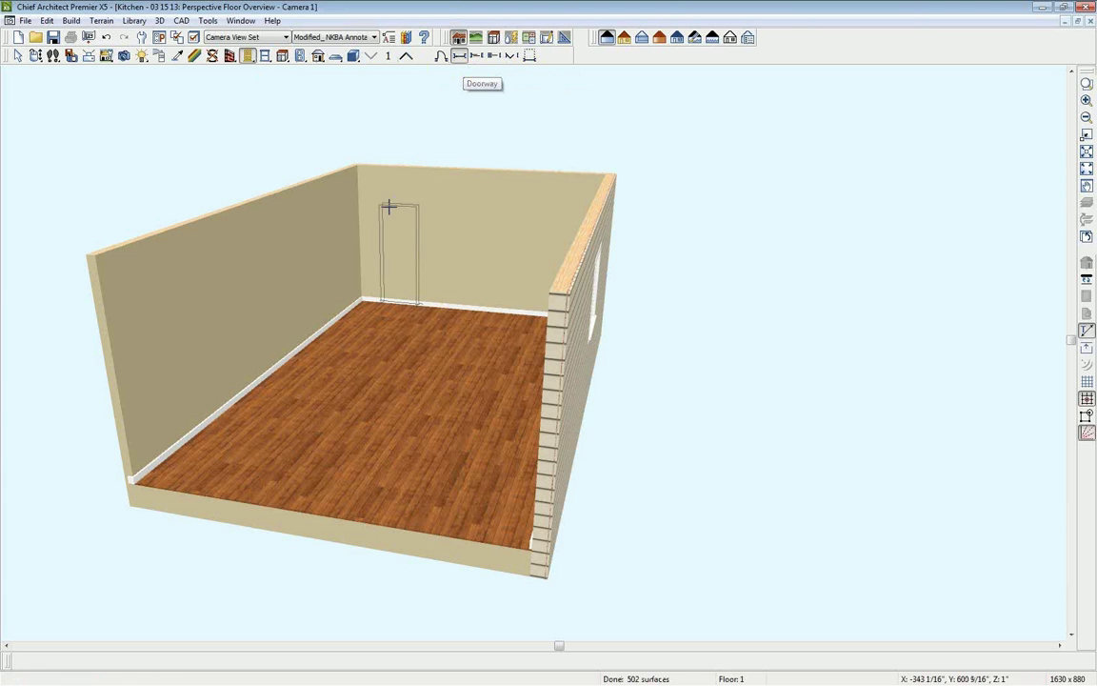
left_click(332, 257)
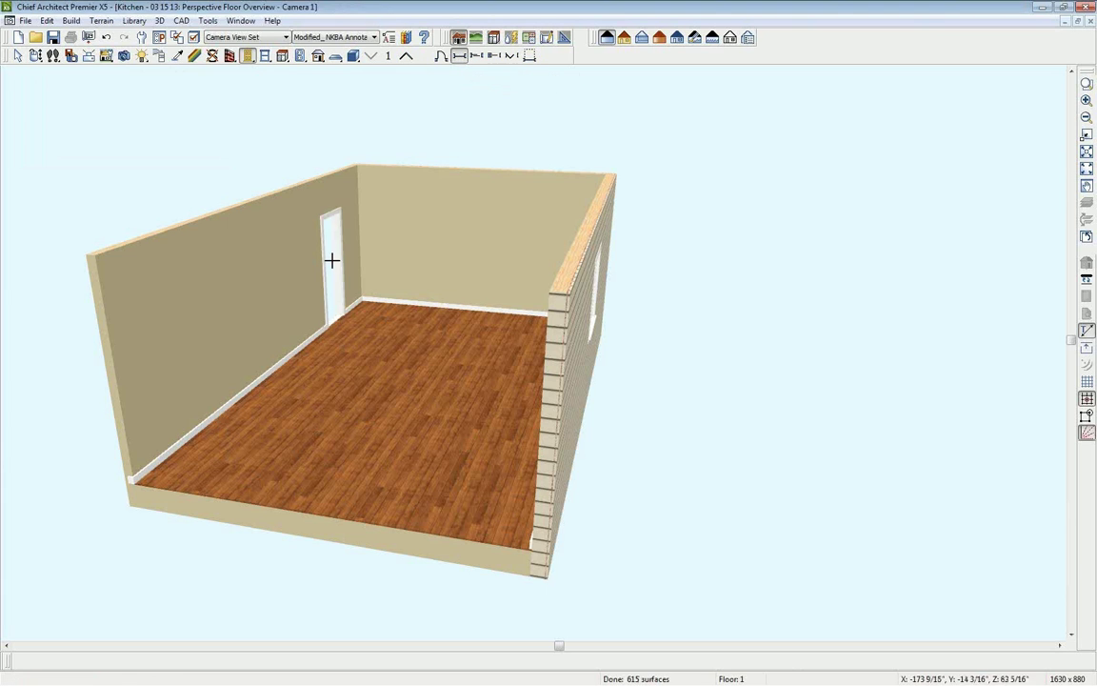
left_click(328, 259)
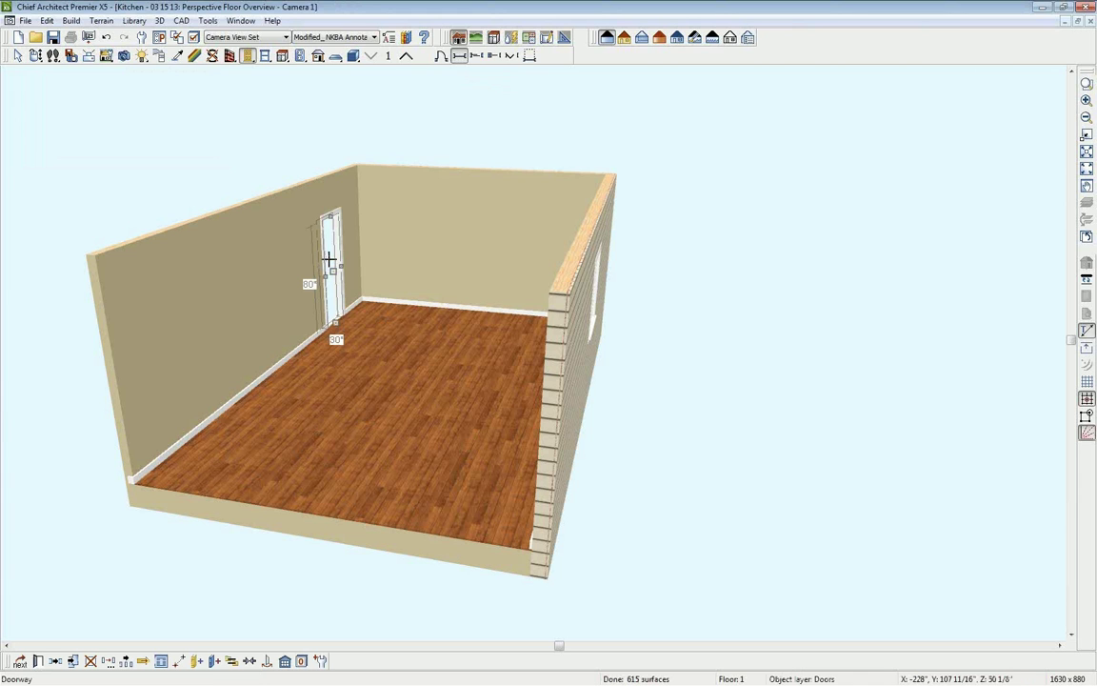
left_click_drag(323, 282, 315, 284)
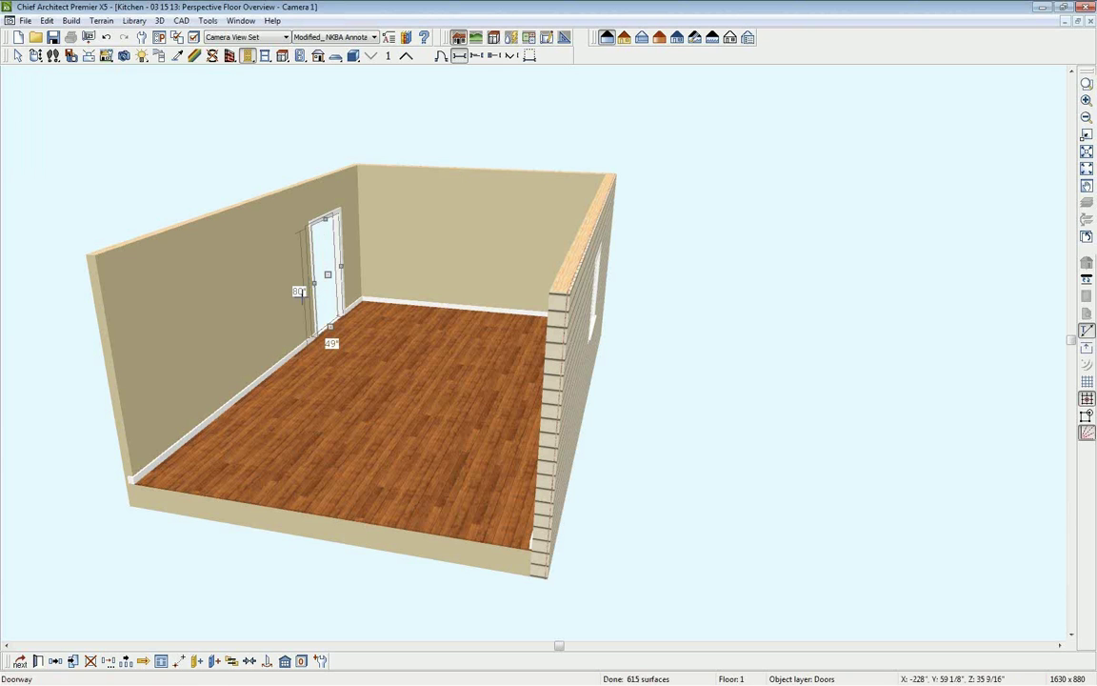
Close the 3D overview and return to the floor plan.
left_click(1090, 23)
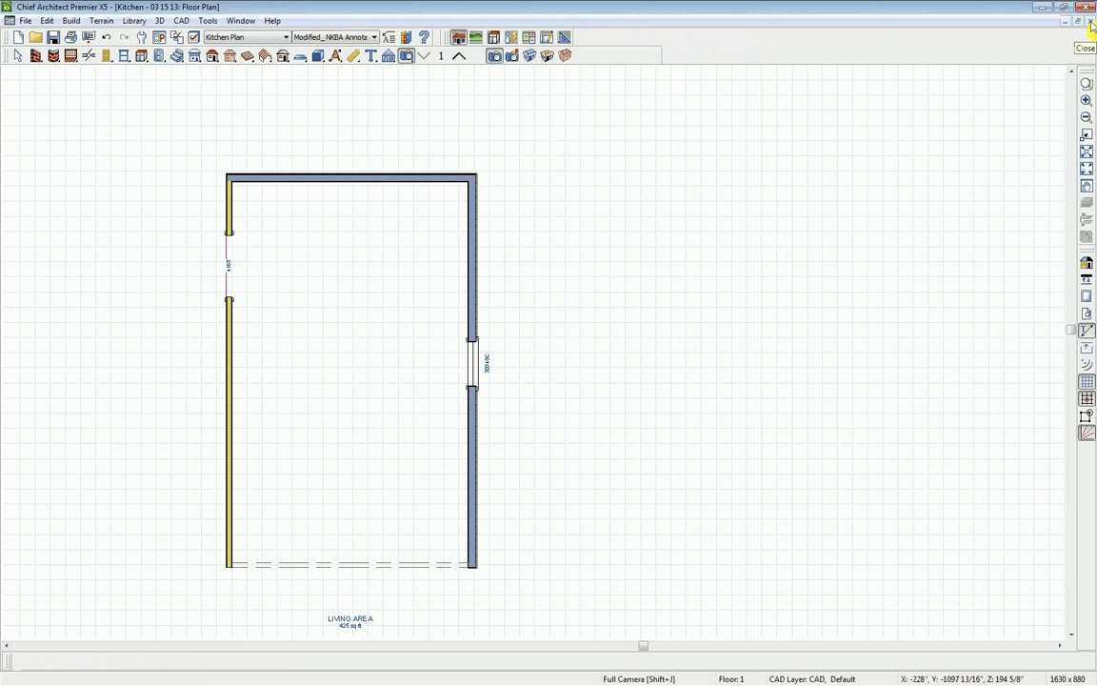
middle_click_drag(316, 367, 416, 316)
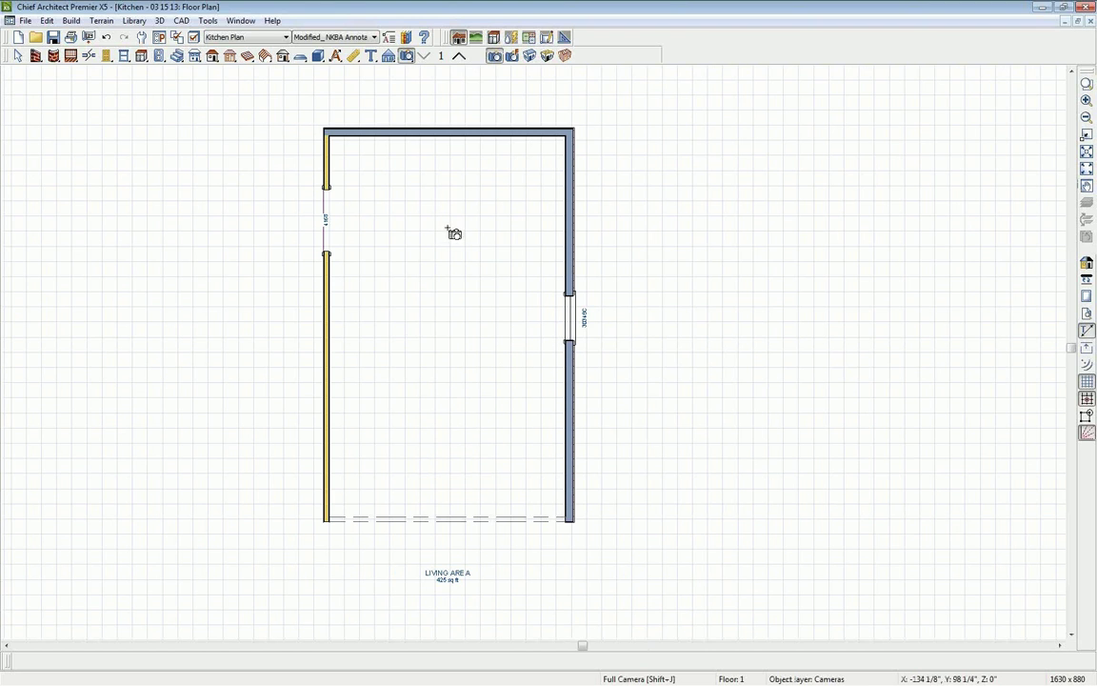
Review the unit options in the primary format of the NKBA dimension defaults.
double_click(354, 58)
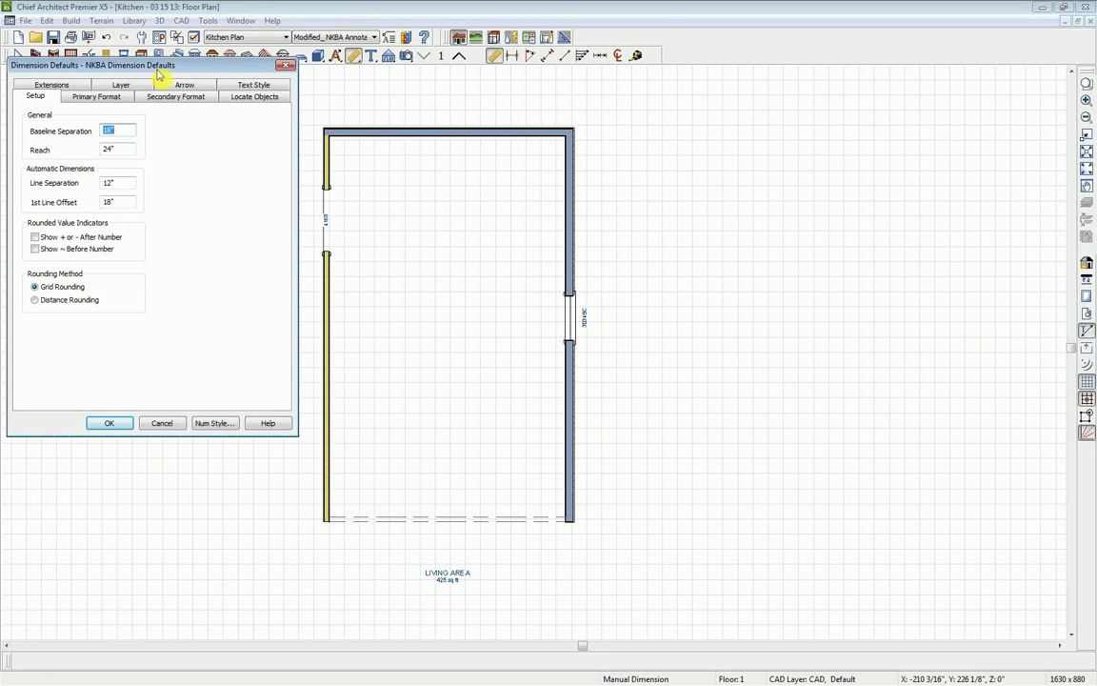
left_click(95, 96)
left_click(105, 131)
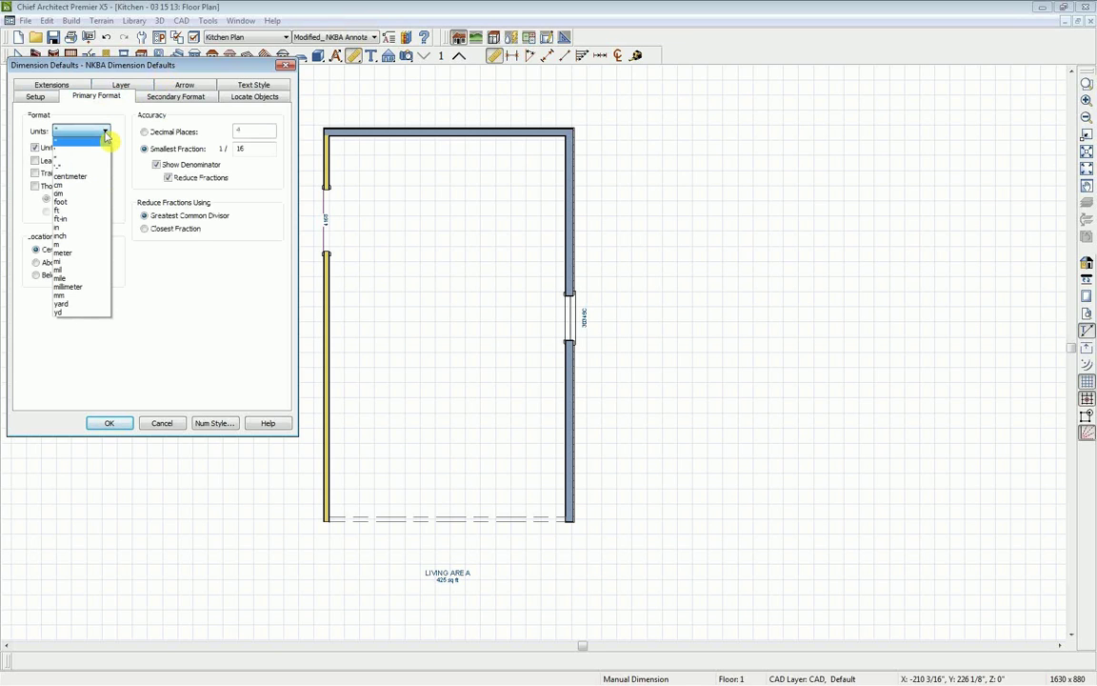
left_click(106, 137)
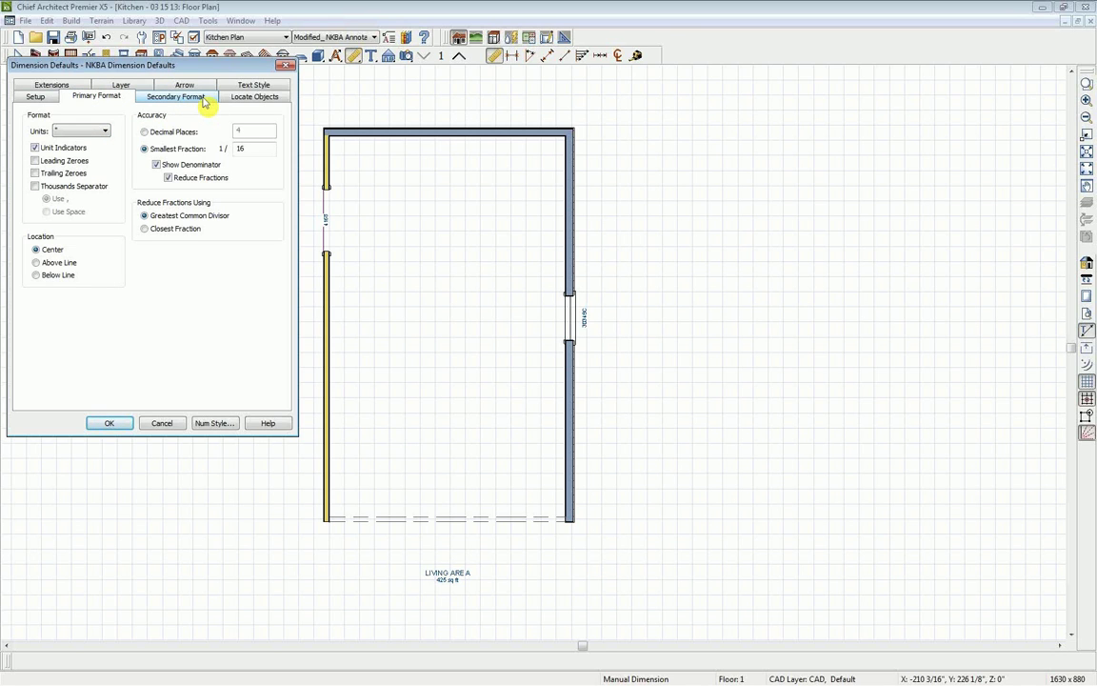
left_click(162, 423)
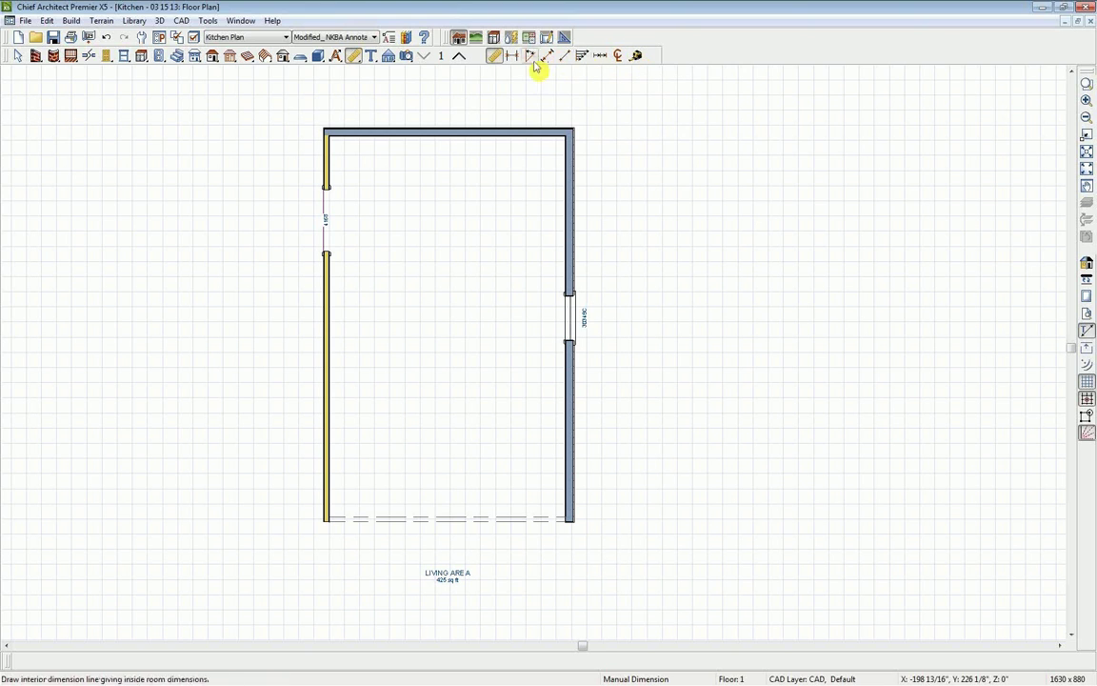
Place automatic dimensions inside the room and set its interior width to 193" by moving the interior wall.
left_click(336, 58)
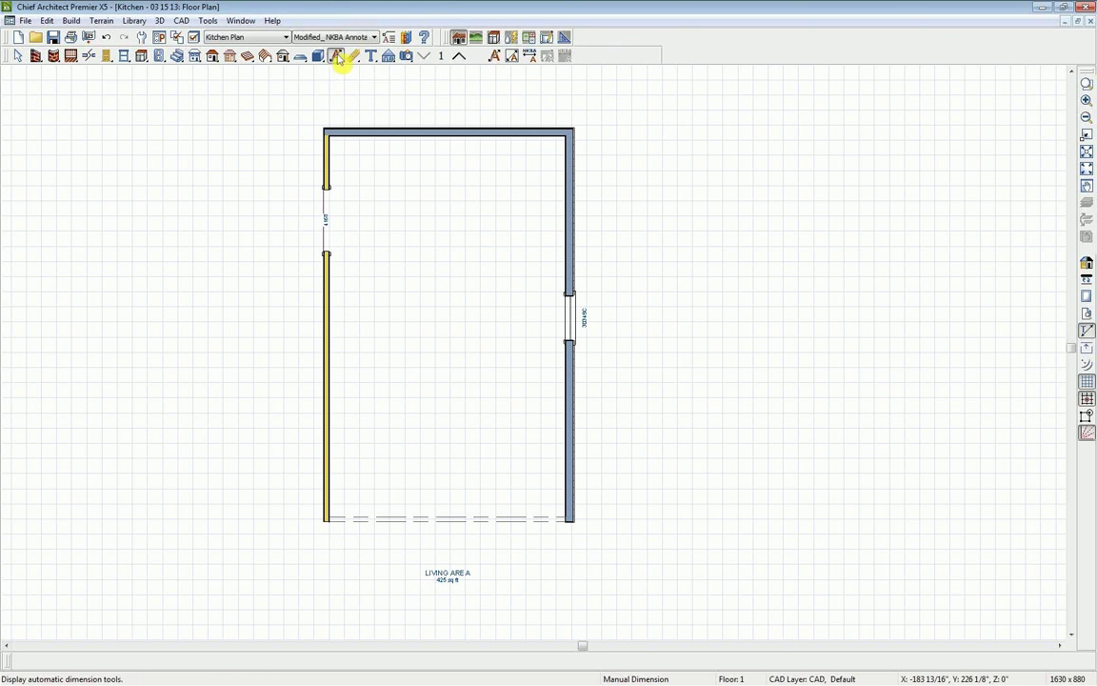
left_click(496, 58)
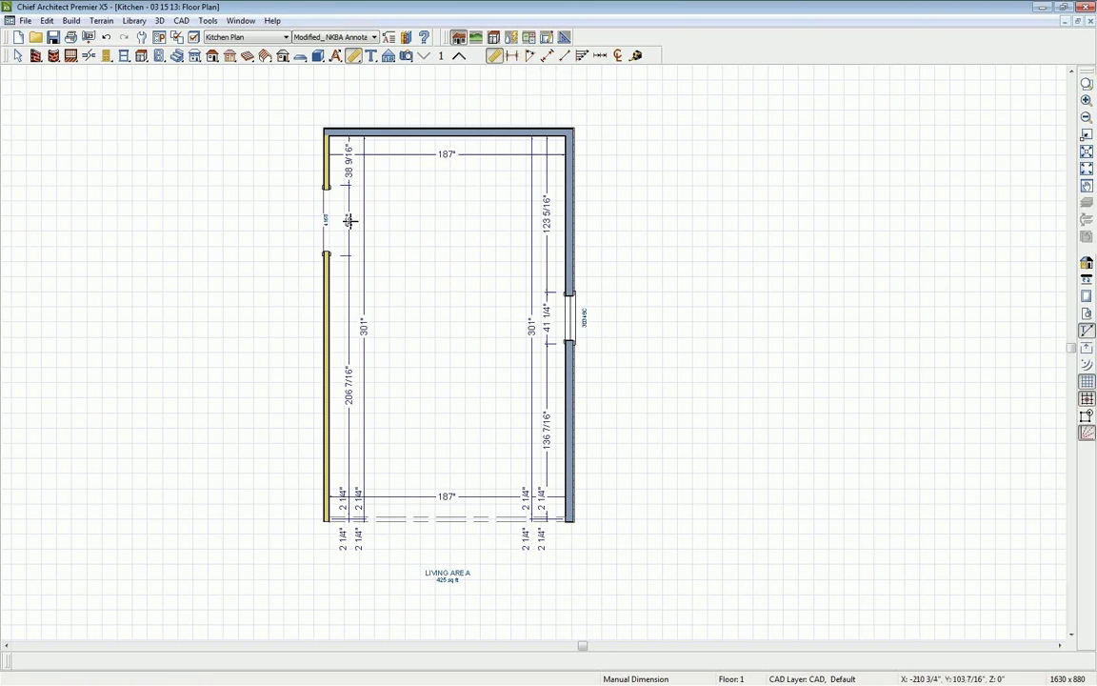
left_click(326, 178)
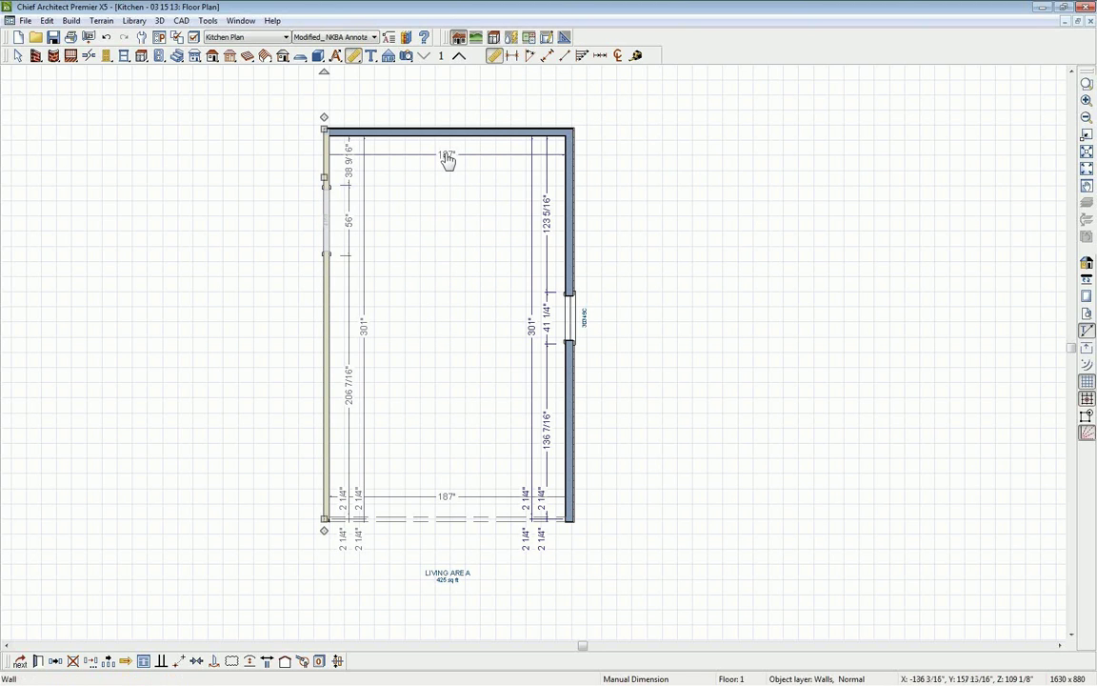
left_click(448, 159)
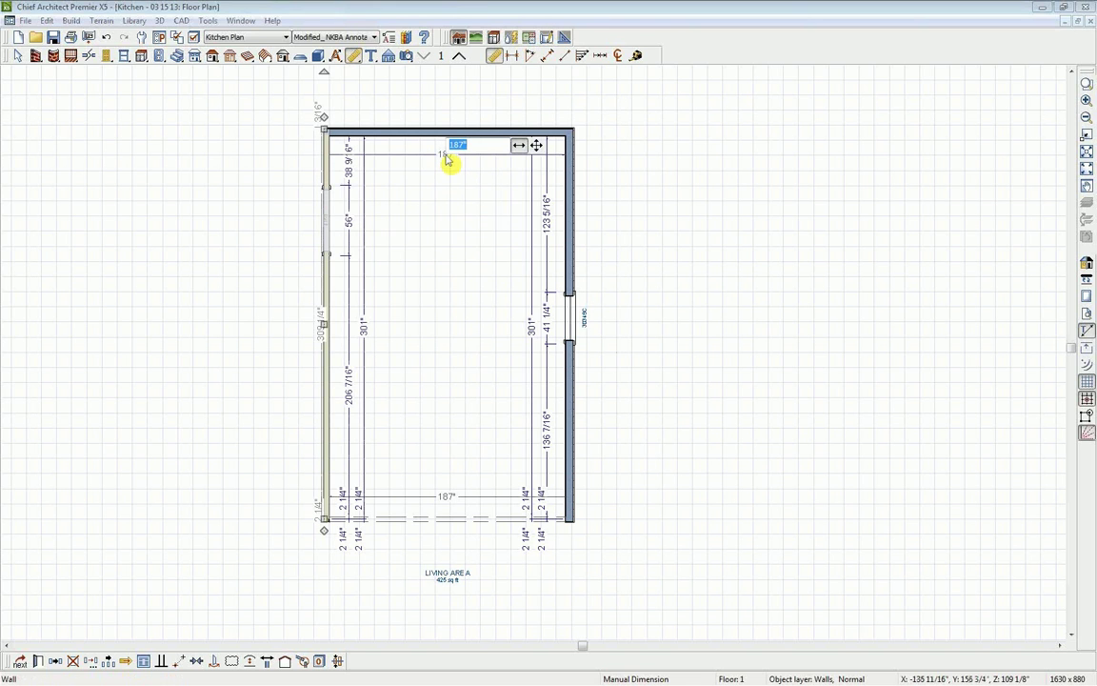
type("5")
key("Return")
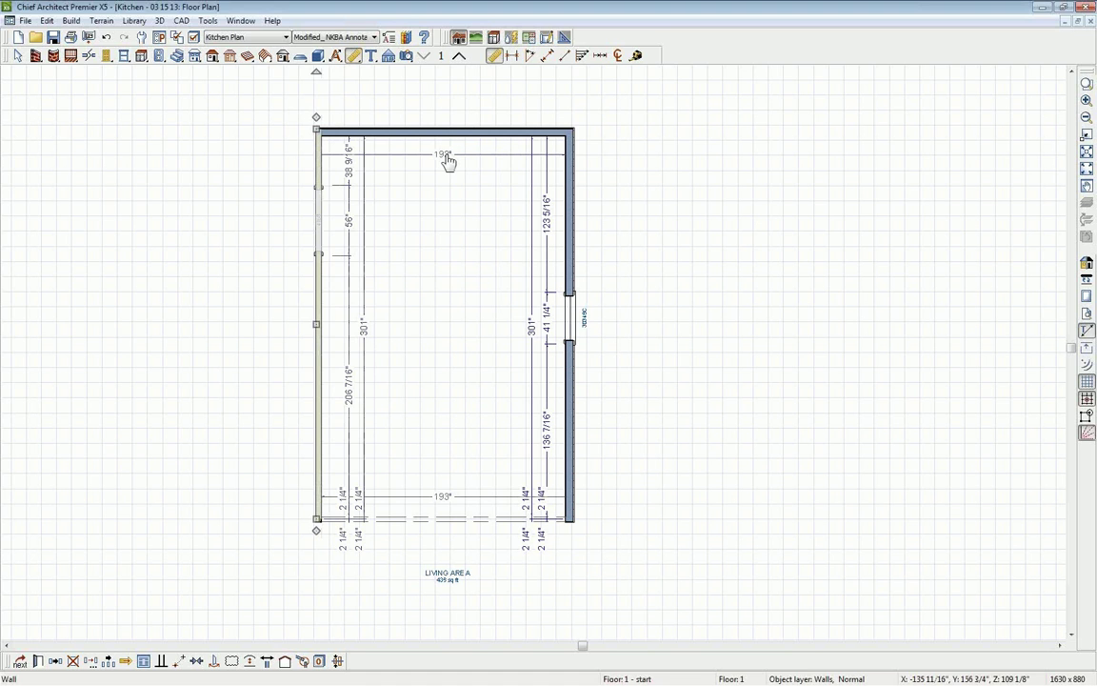
key("Escape")
Position the doorway 30" from the exterior wall at the closed end of the room.
left_click(318, 221)
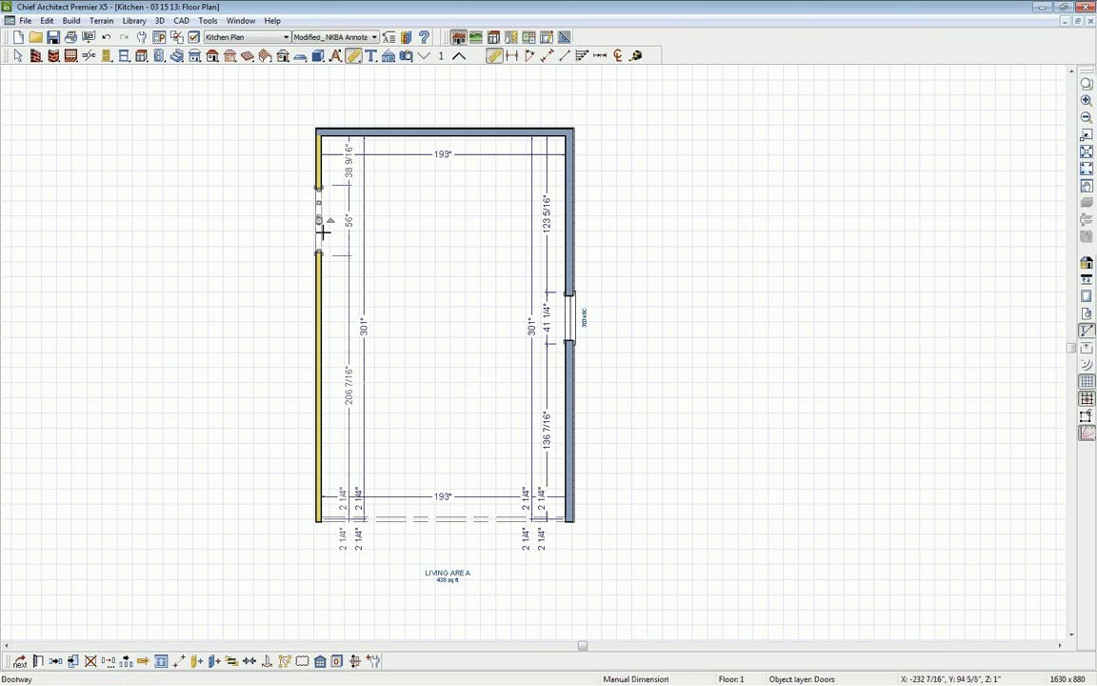
left_click(350, 177)
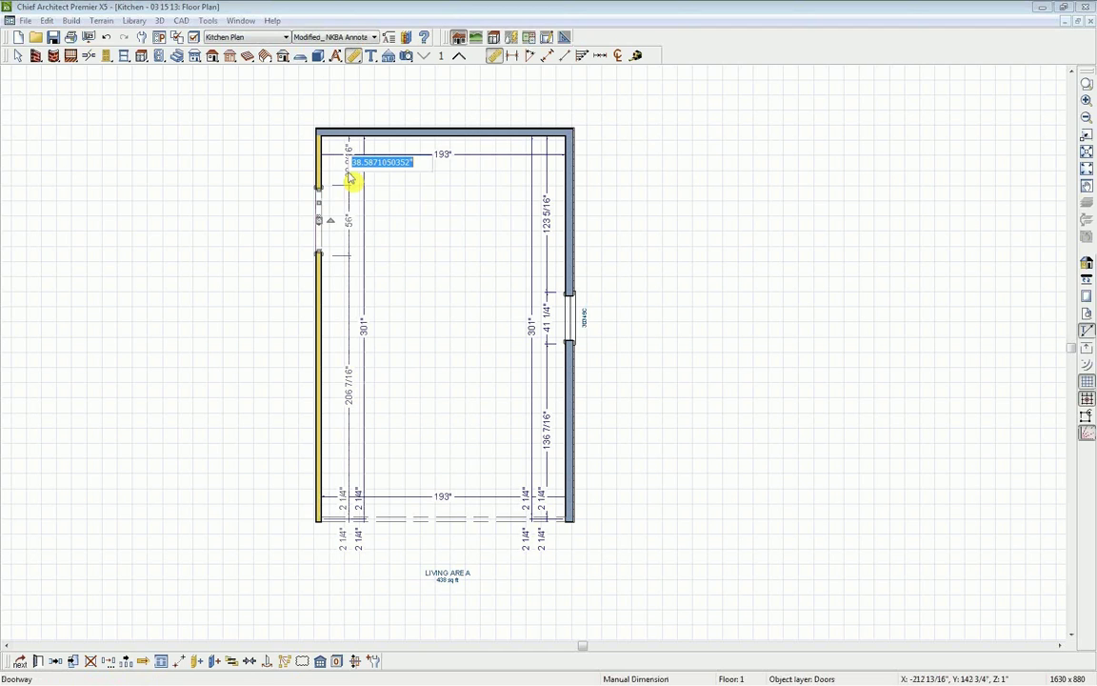
type("30")
key("Return")
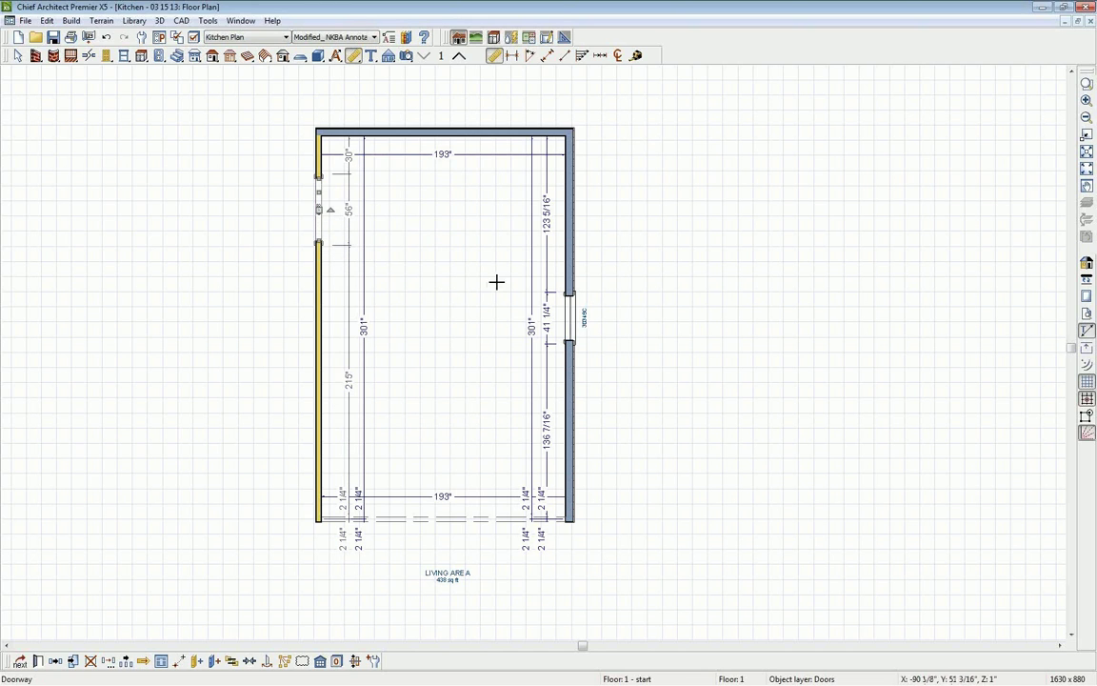
Position the window 78 3/8" from the exterior wall at the closed end of the room.
left_click(569, 321)
left_click(569, 321)
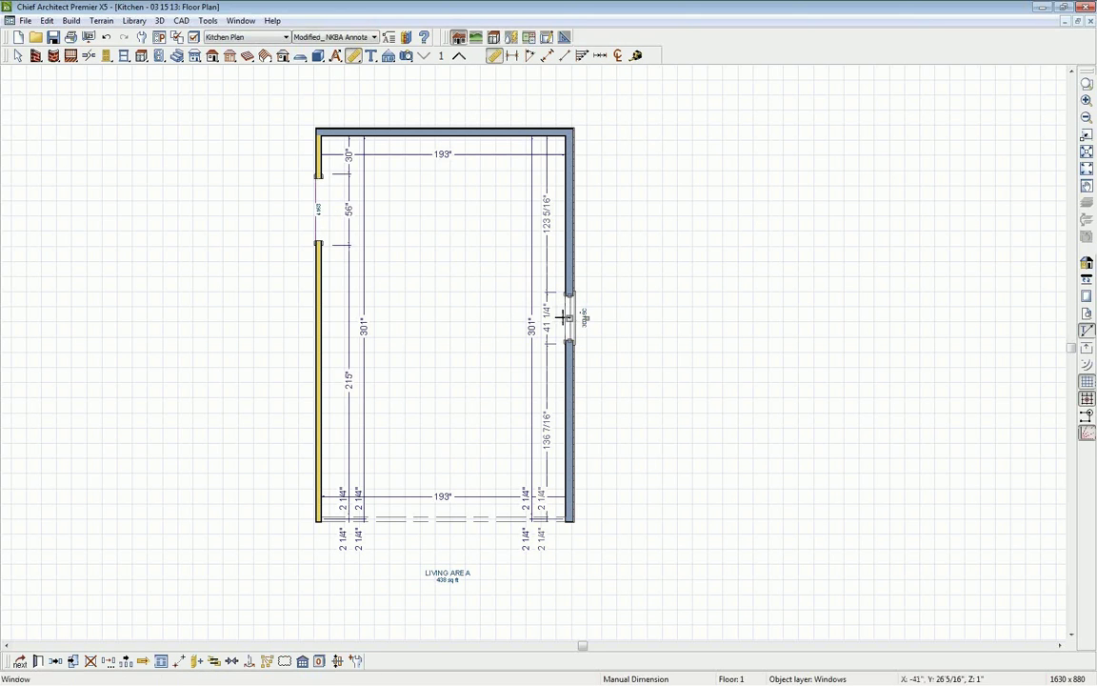
left_click(545, 235)
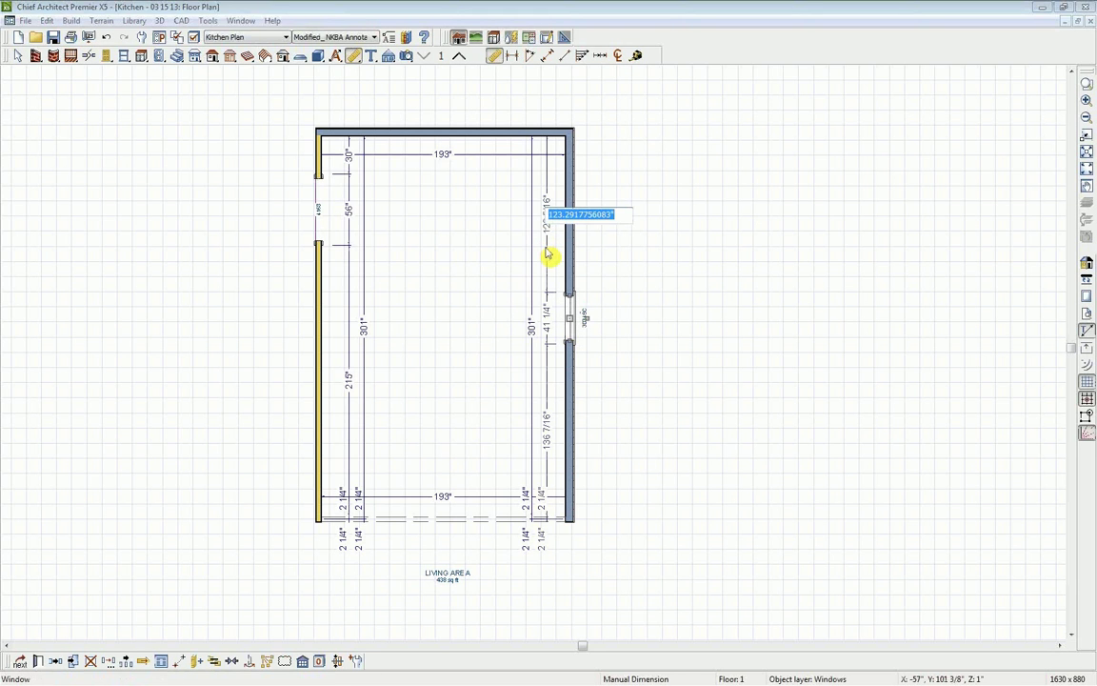
type("78")
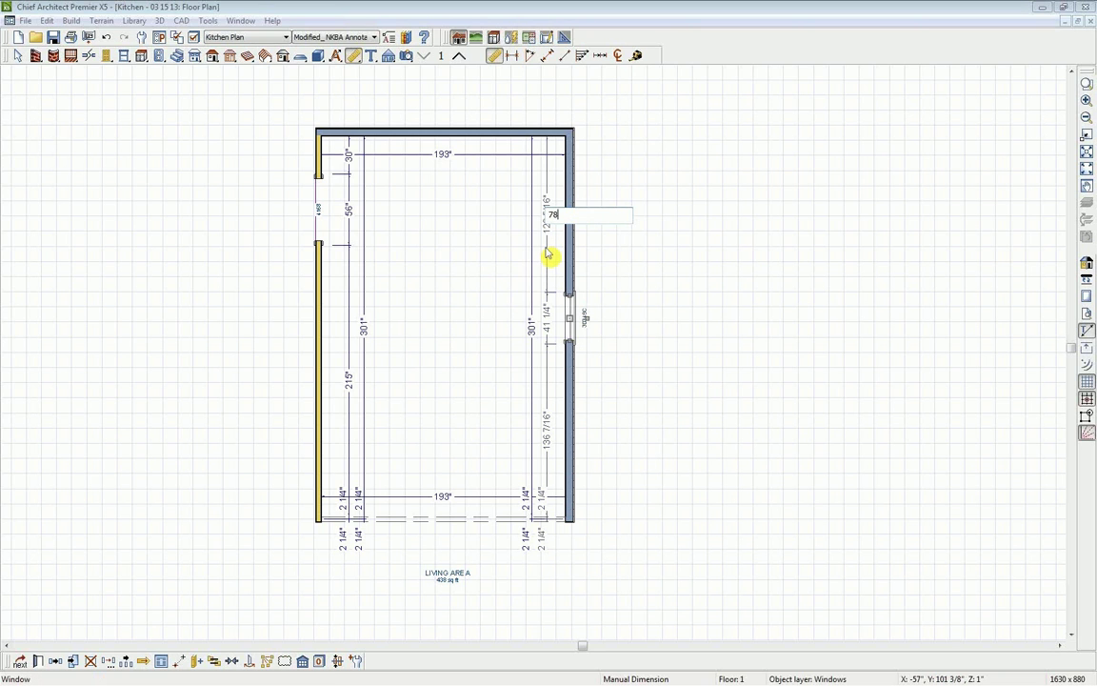
type(" 3/8")
key("Return")
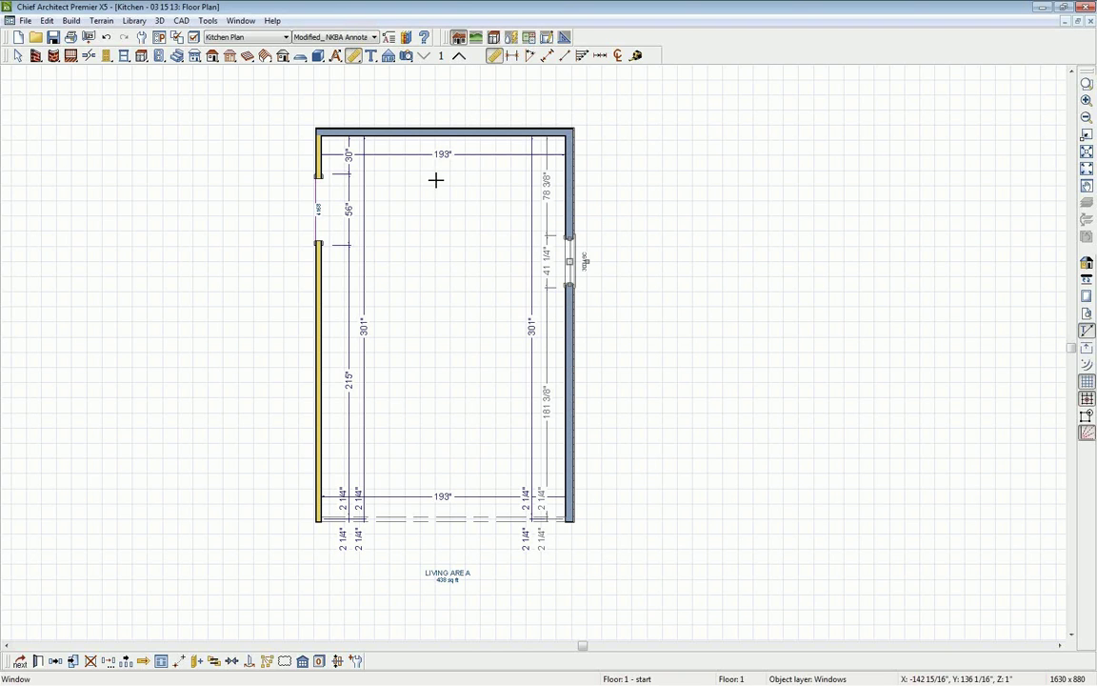
Delete all automatic dimensions on all floors using Delete Objects.
left_click(365, 267)
left_click(364, 266)
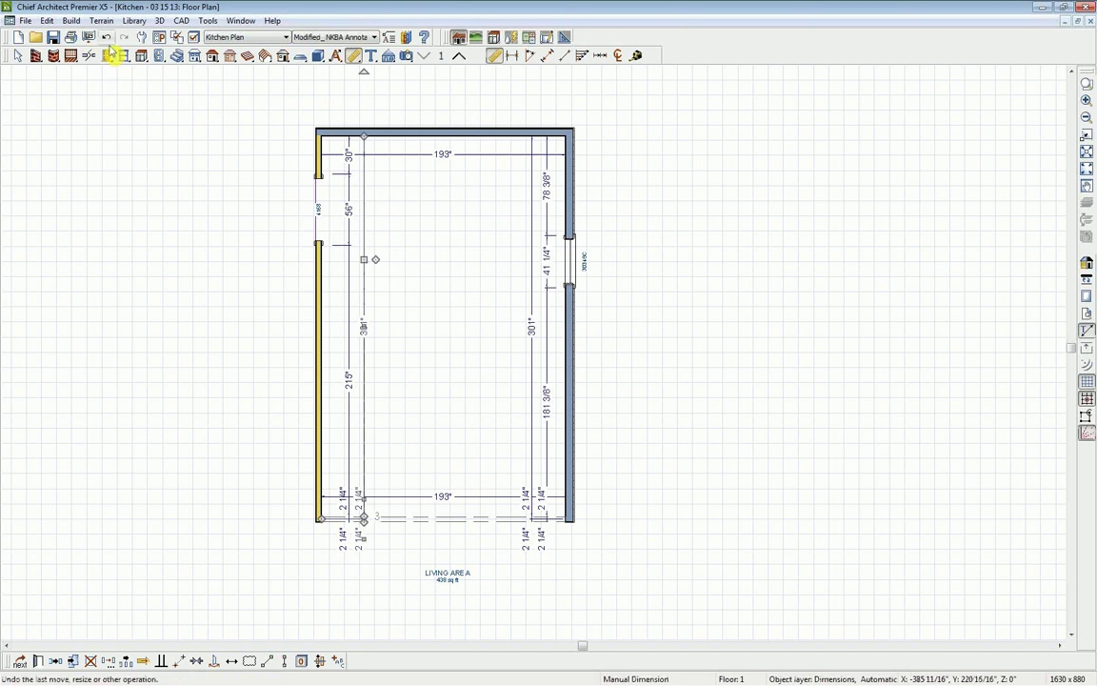
left_click(47, 20)
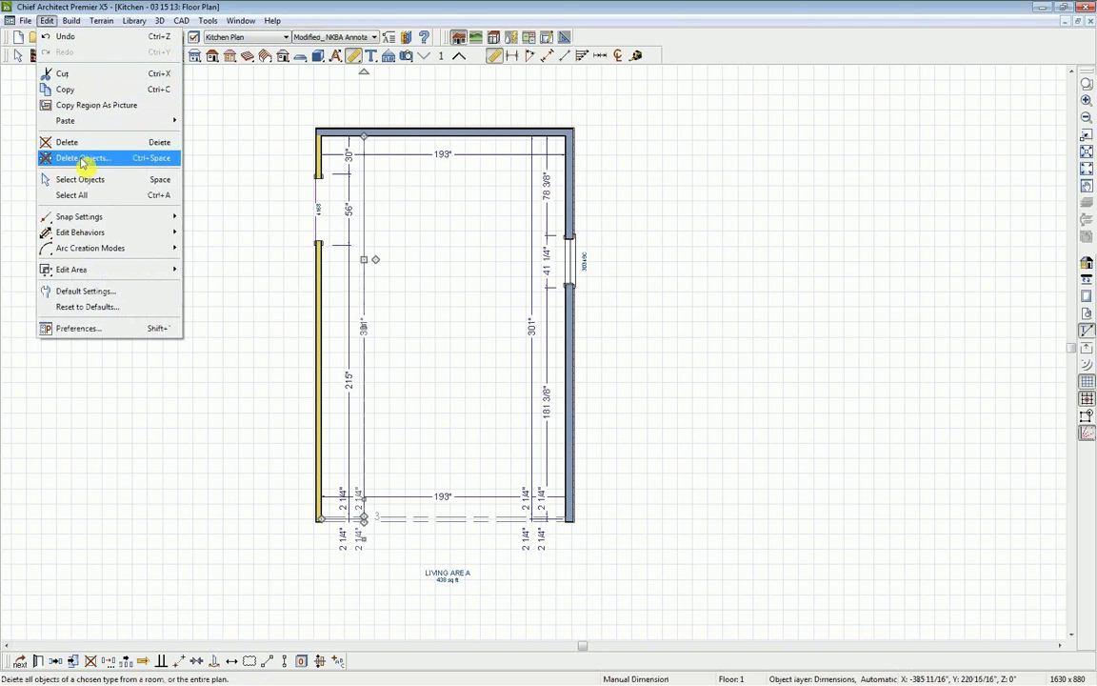
left_click(82, 160)
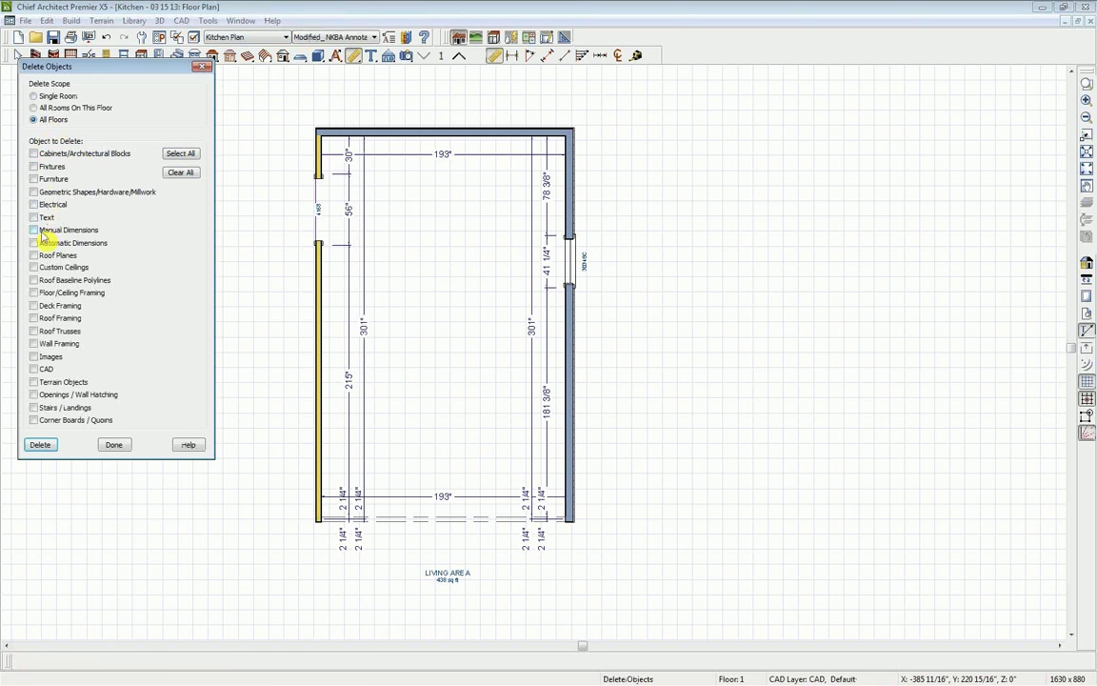
left_click(34, 243)
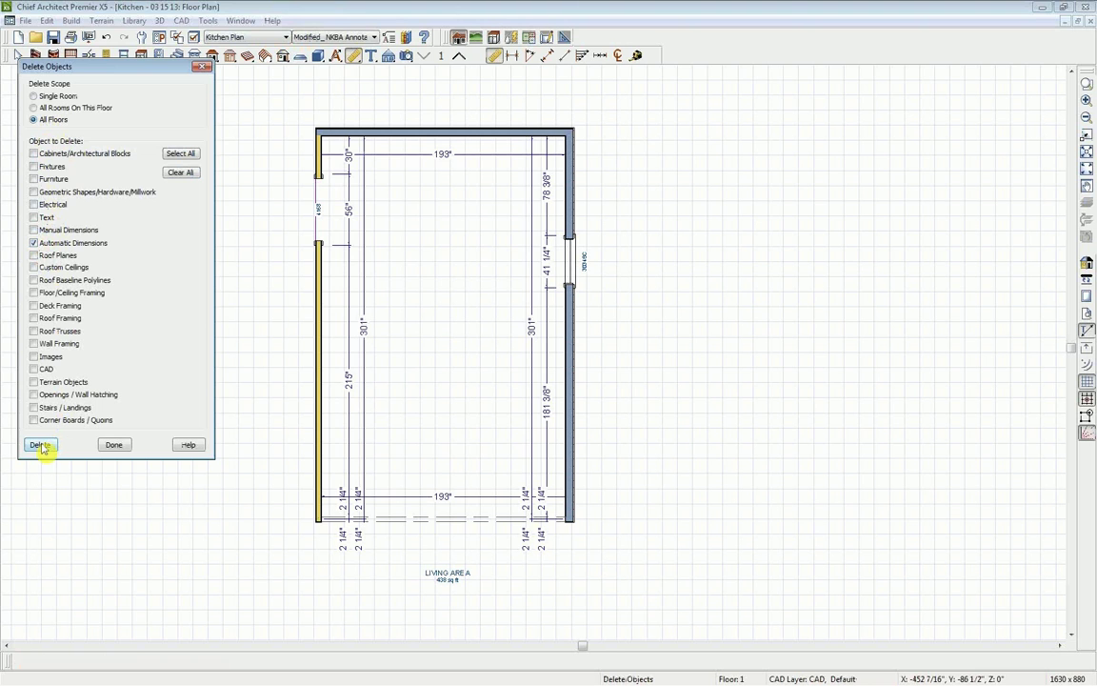
left_click(41, 446)
left_click(116, 446)
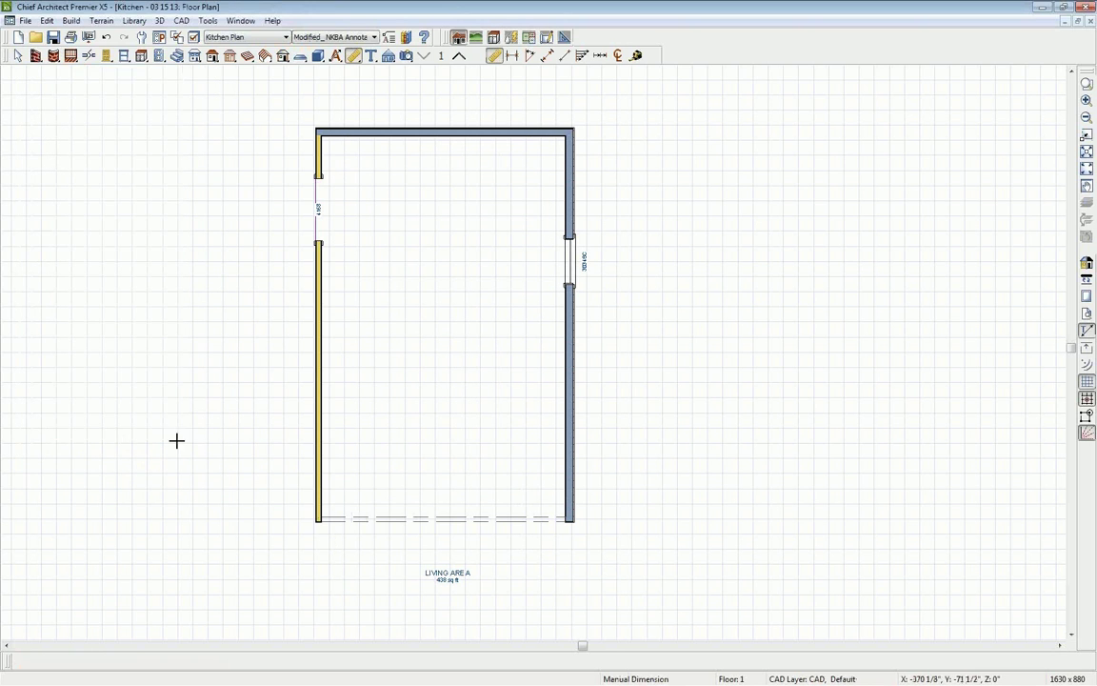
Create a Full Camera view inside the room, looking toward the corner of the exterior walls and the window.
scroll(446, 311, "up", 1)
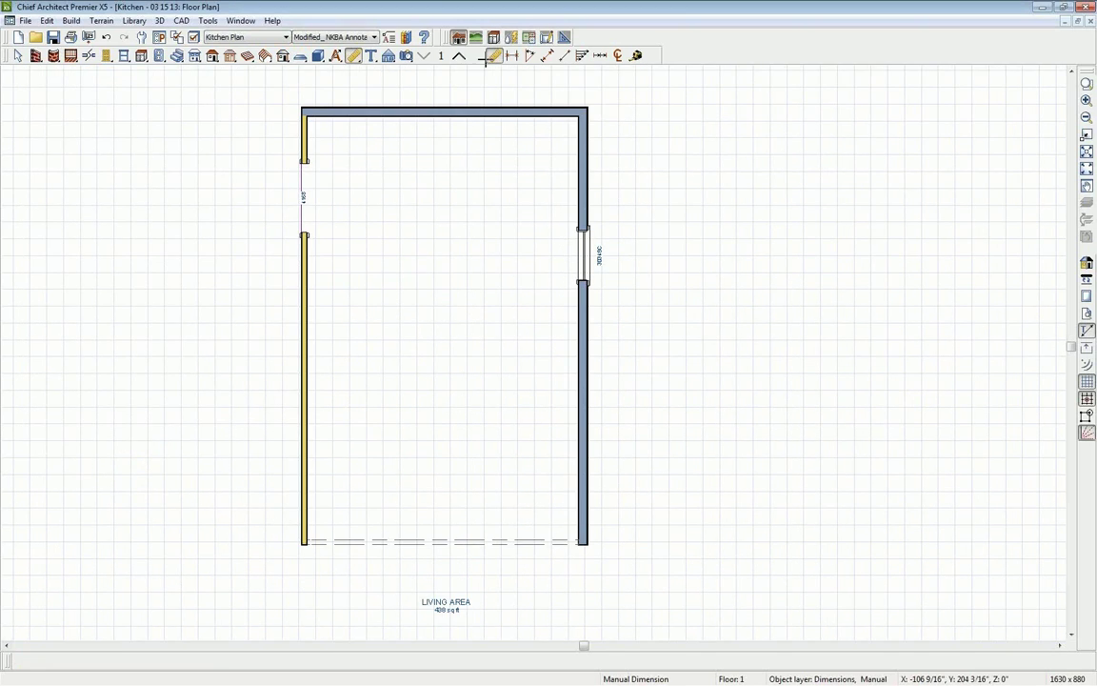
left_click(407, 57)
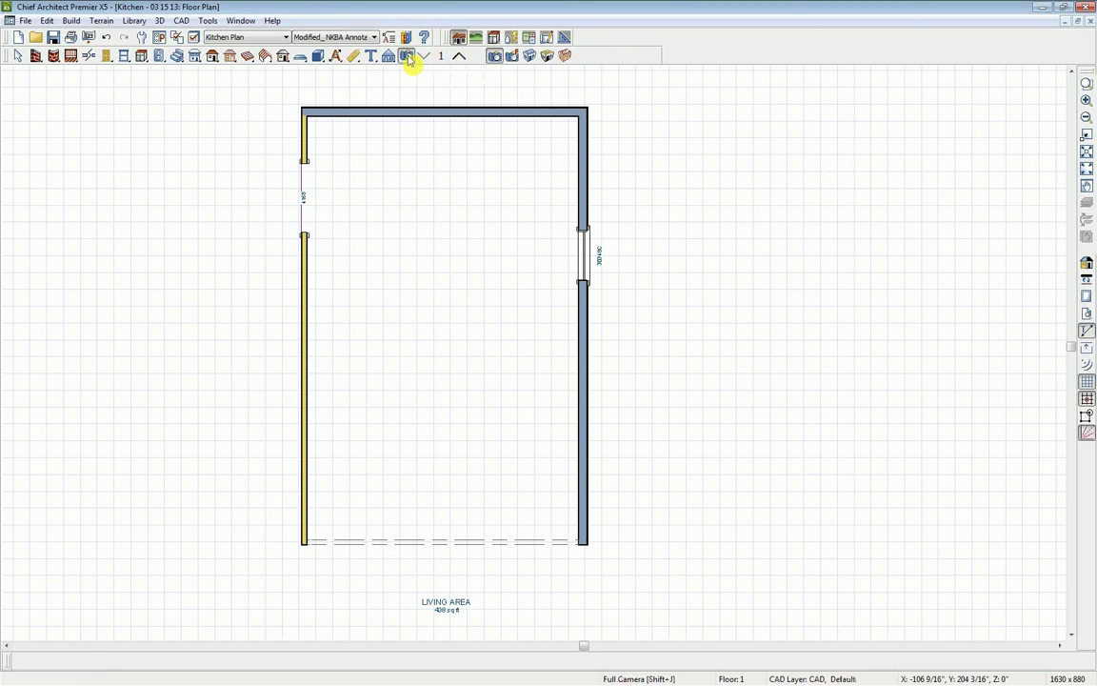
left_click(496, 59)
left_click_drag(348, 396, 379, 365)
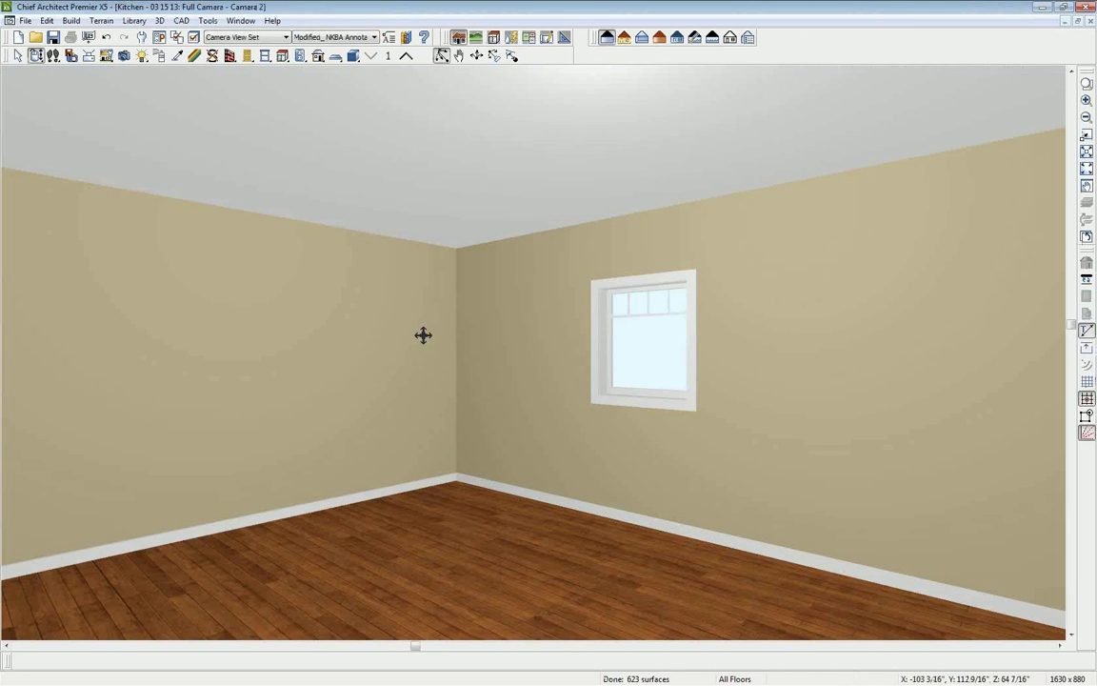
Place a base cabinet against the exterior wall beneath the window.
left_click(283, 57)
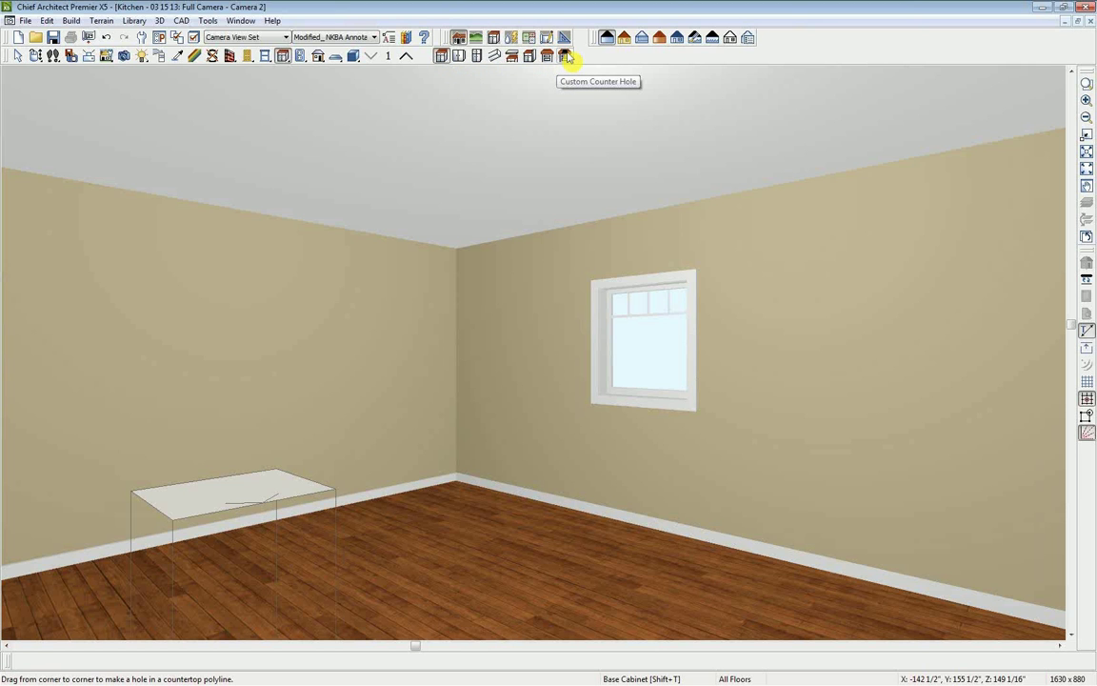
left_click(443, 57)
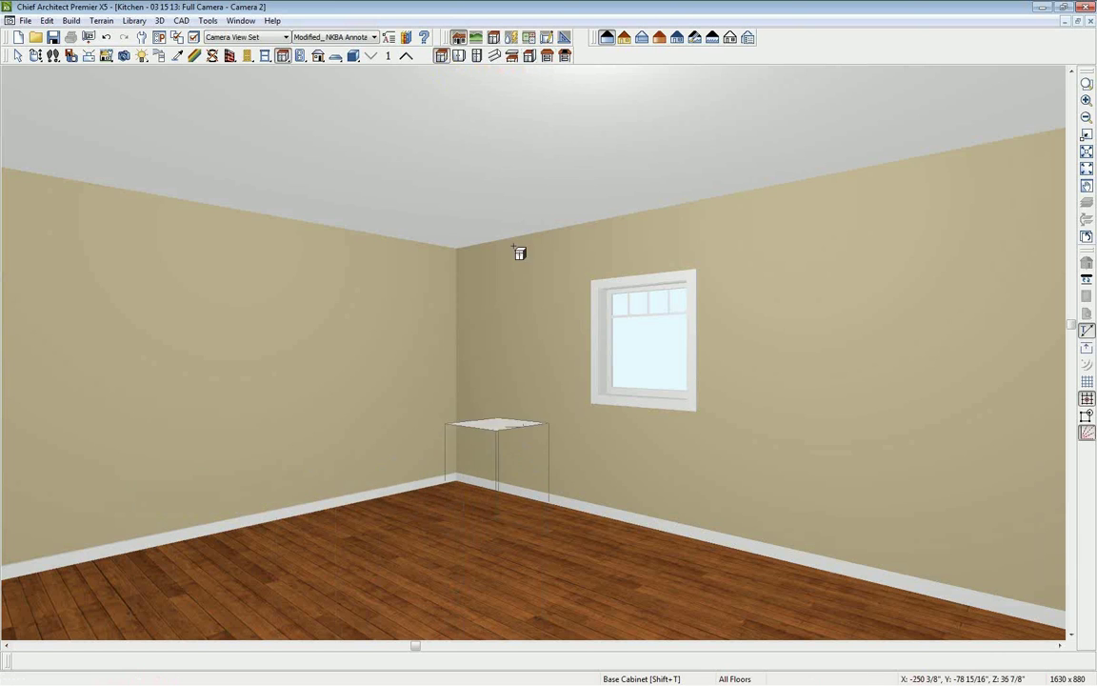
left_click(649, 468)
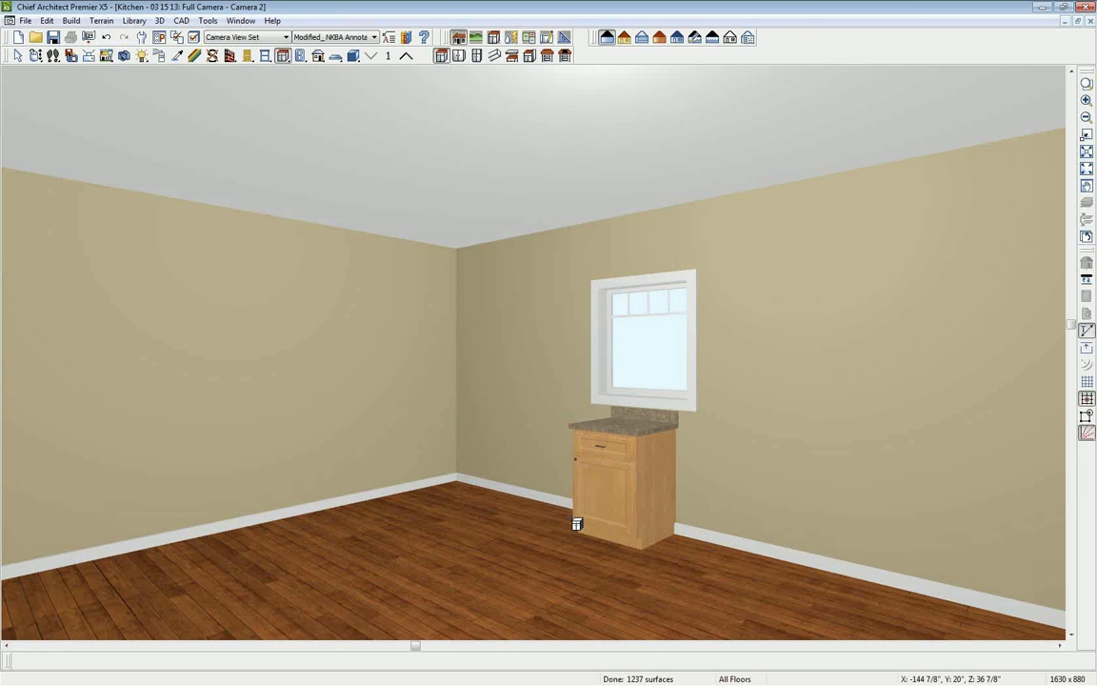
Set the base cabinet's box construction to Frameless and its door and drawer overlay to Inset.
left_click(612, 491)
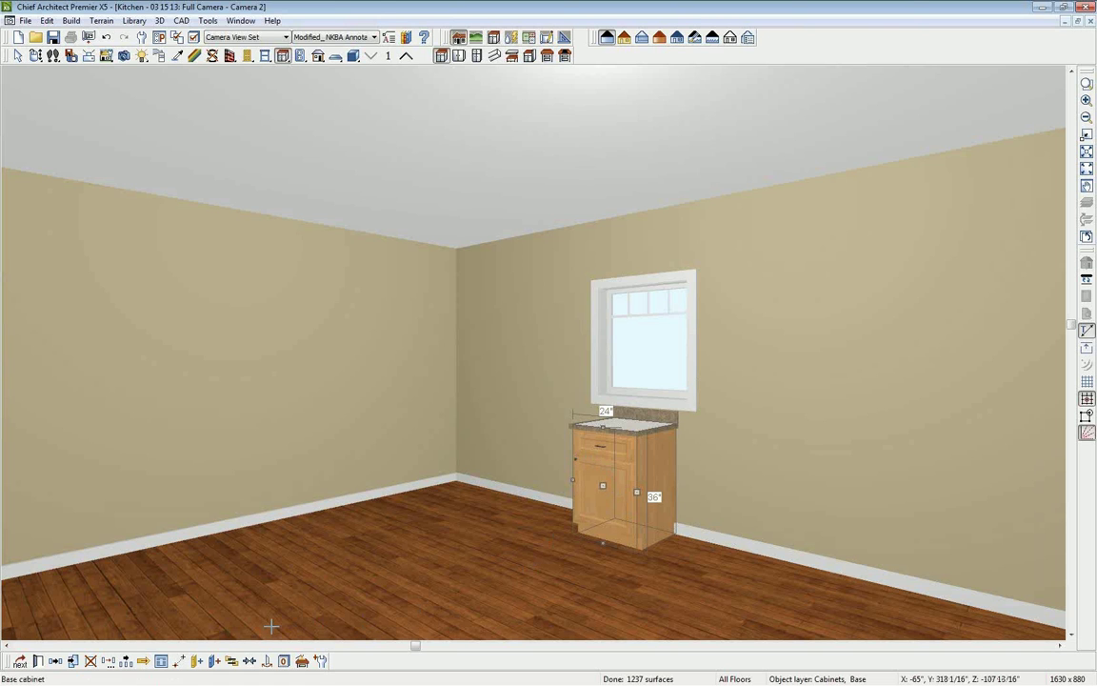
left_click(38, 660)
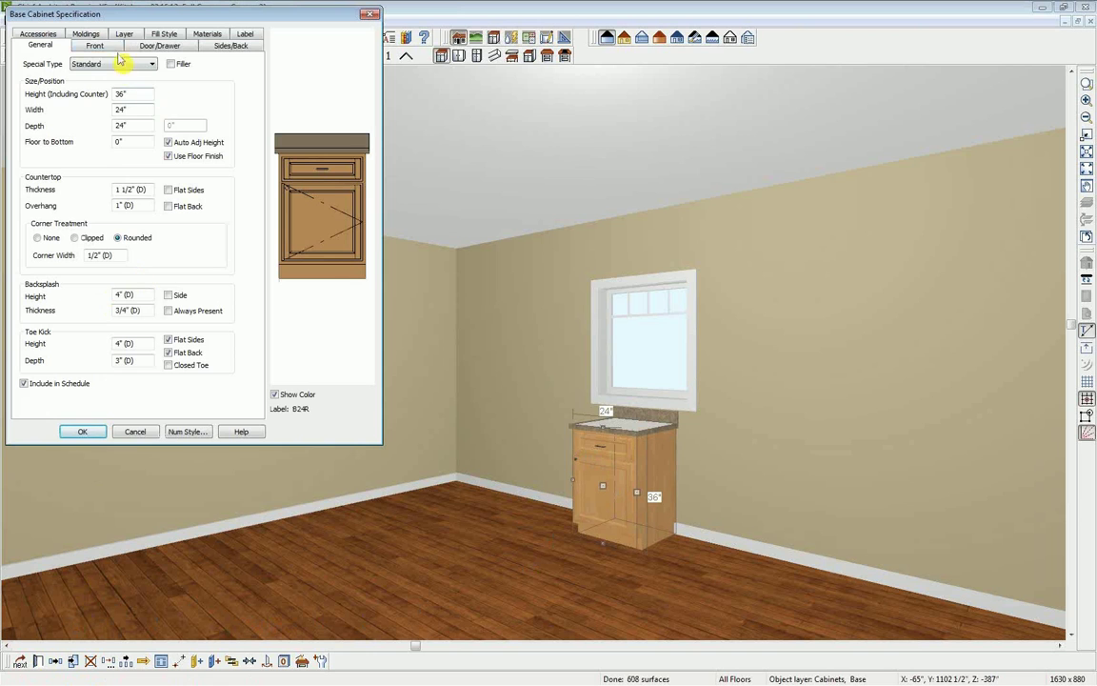
left_click(120, 68)
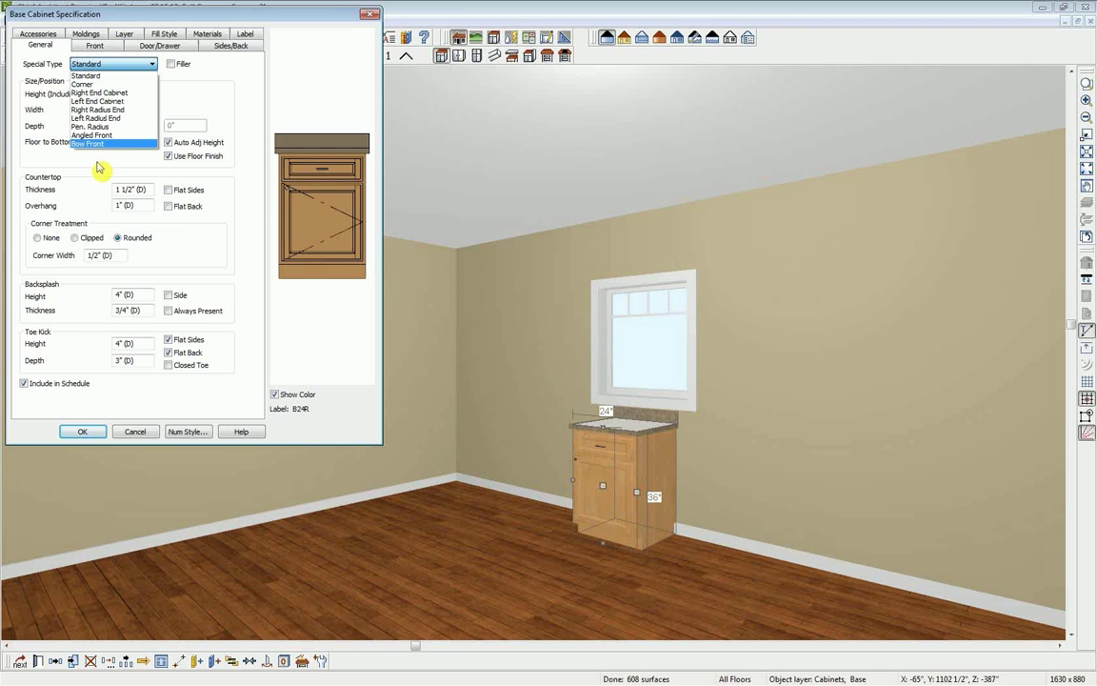
left_click(95, 168)
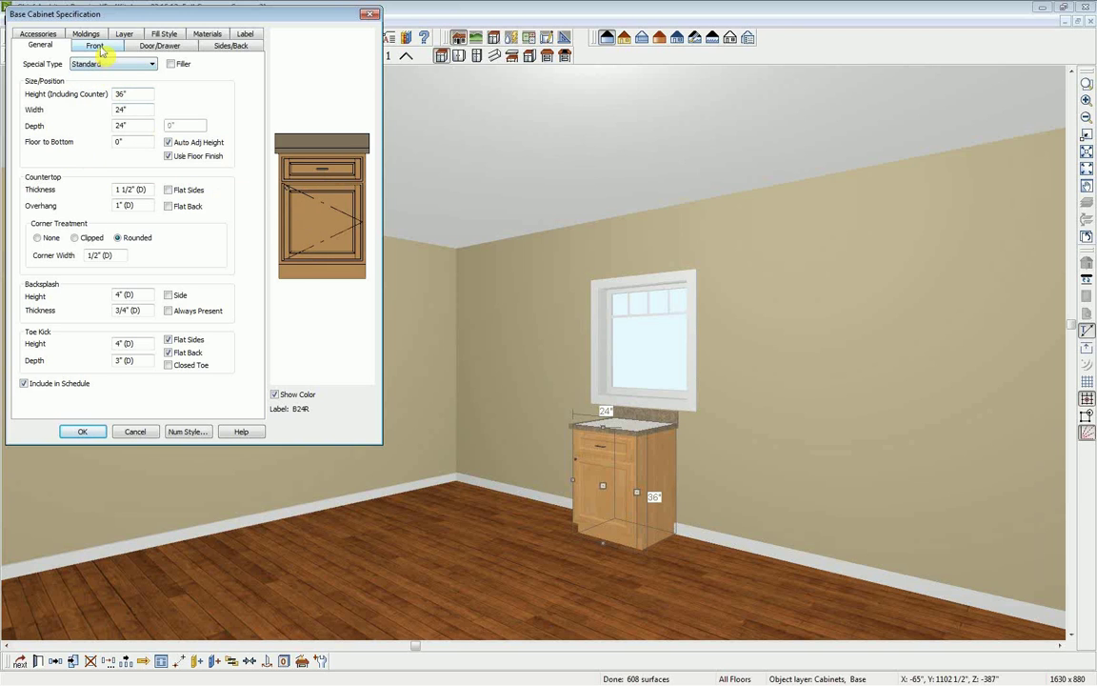
left_click(99, 49)
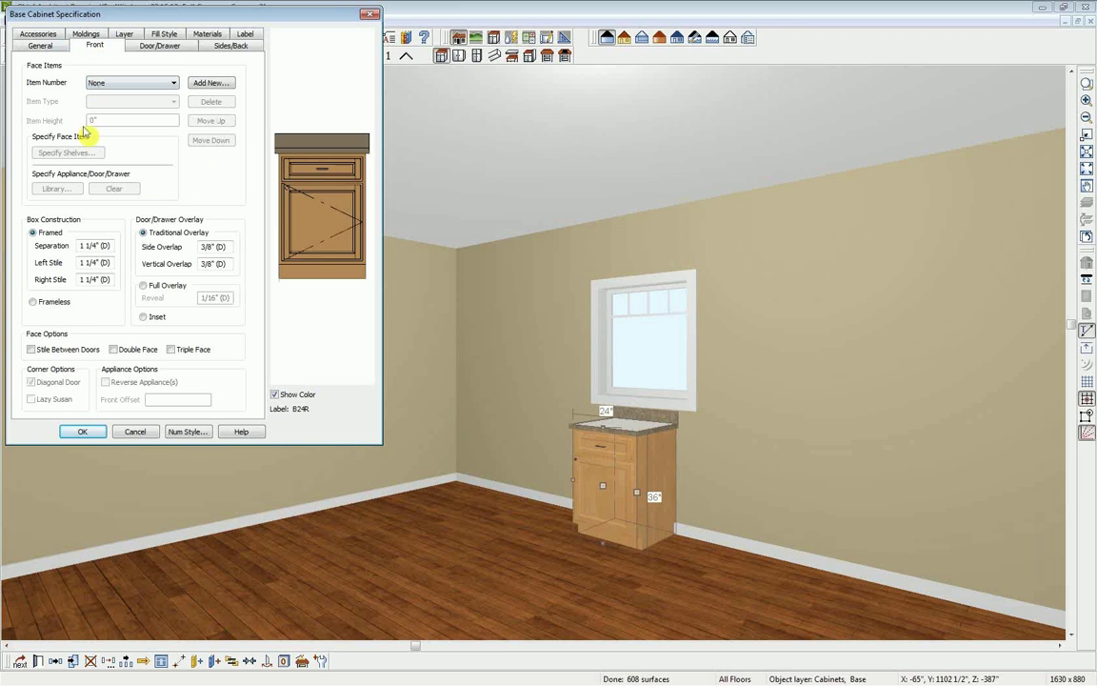
left_click(32, 301)
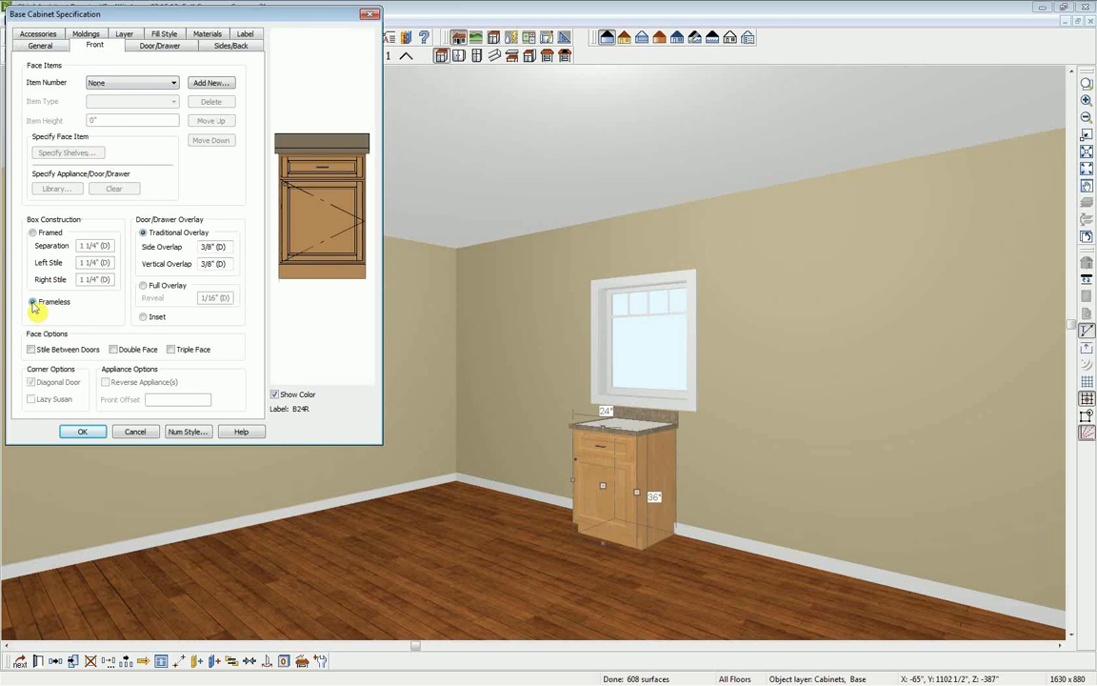
left_click(143, 318)
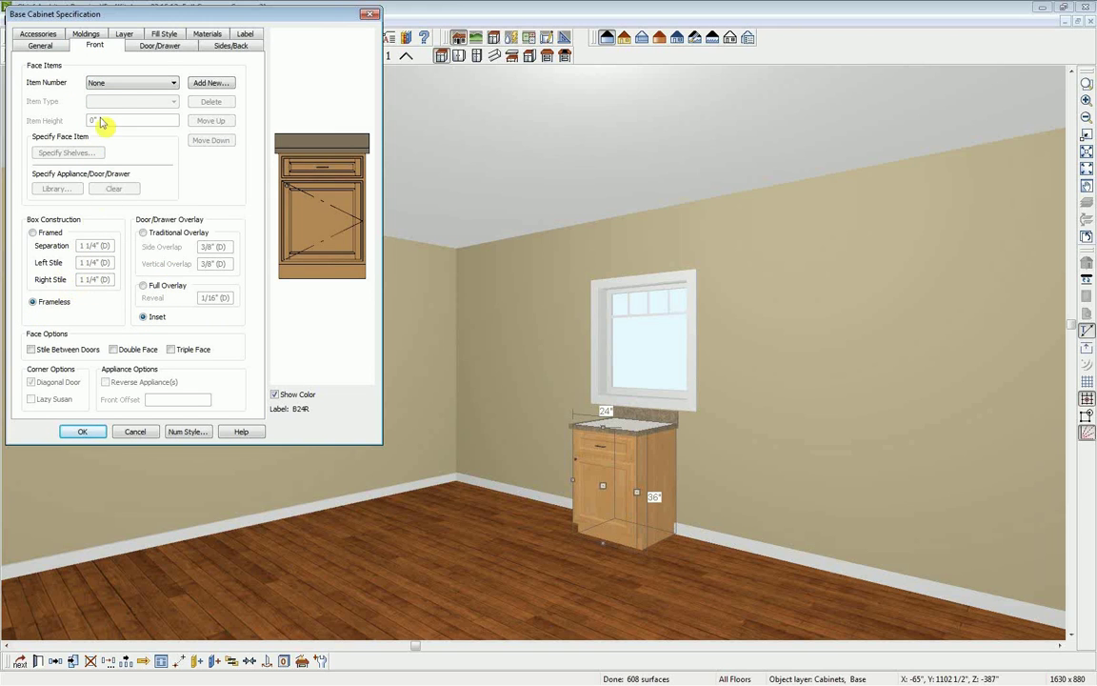
Set the cabinet's door style to come from the library and expand the Manufacturer Catalogs.
left_click(157, 45)
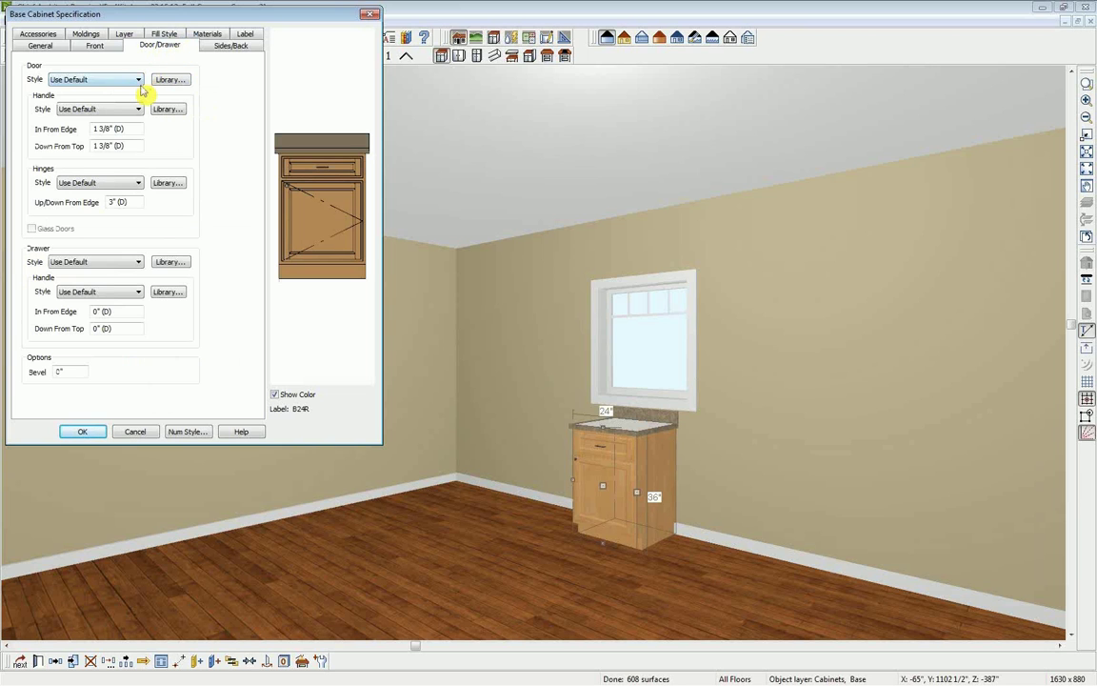
left_click(134, 83)
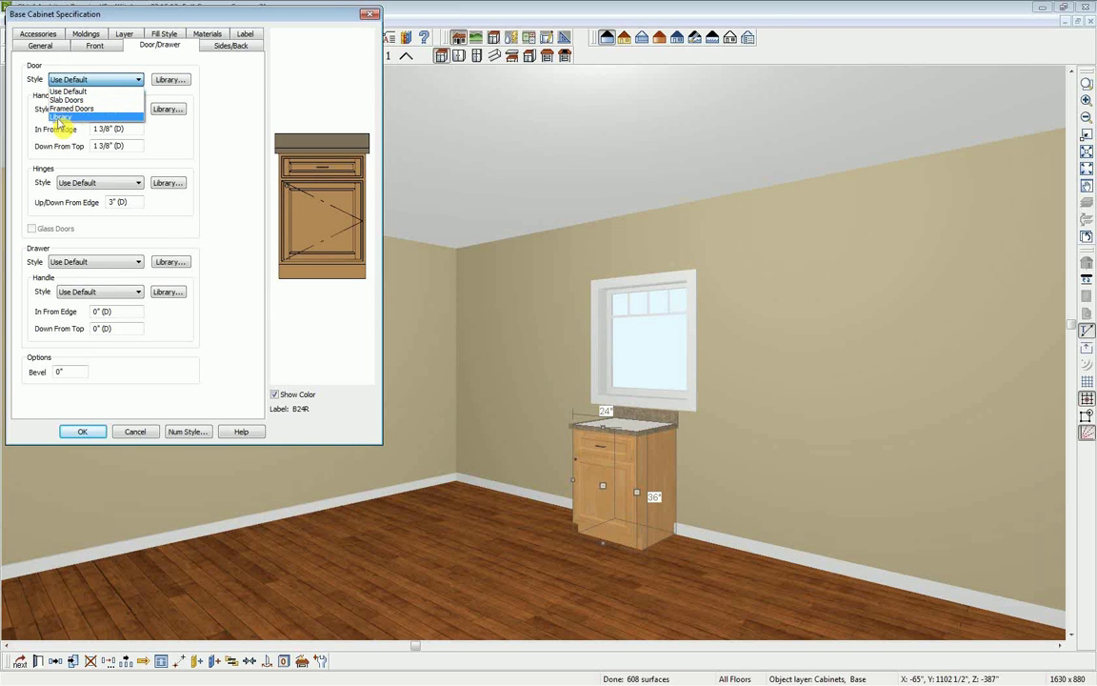
left_click(58, 118)
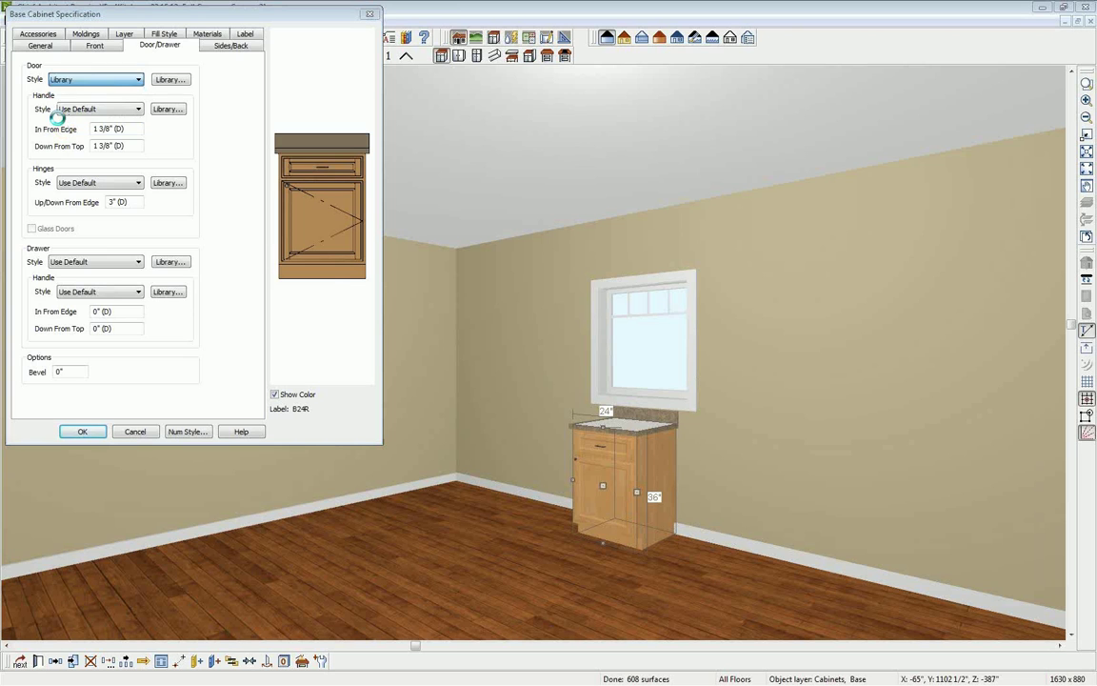
left_click_drag(173, 233, 174, 197)
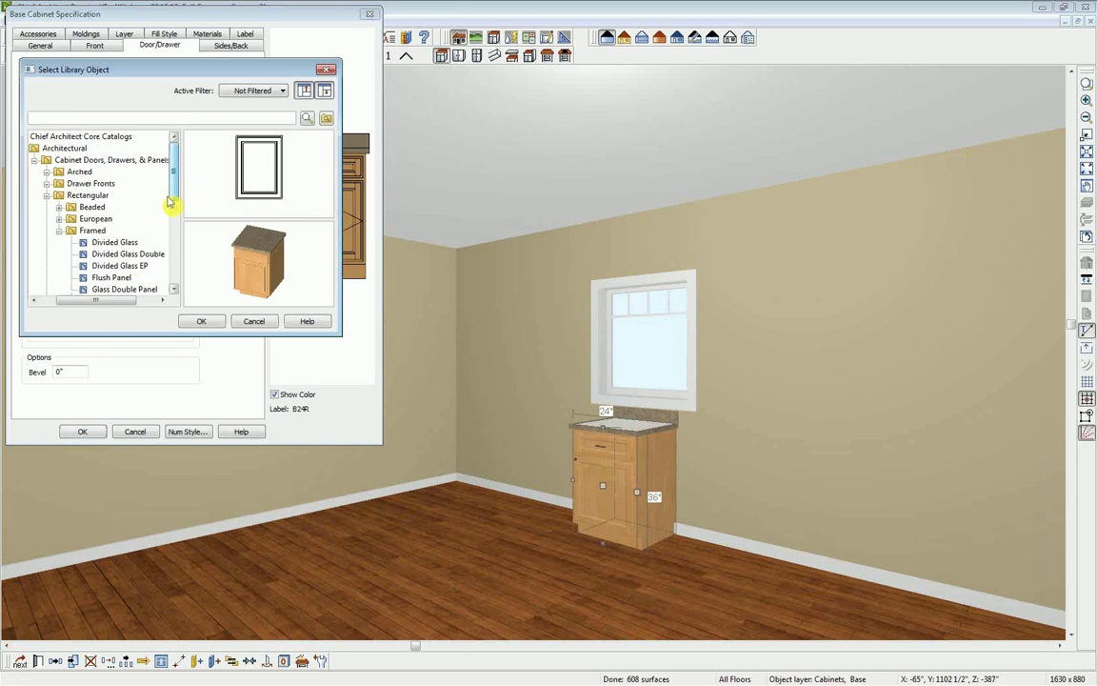
left_click_drag(108, 301, 79, 303)
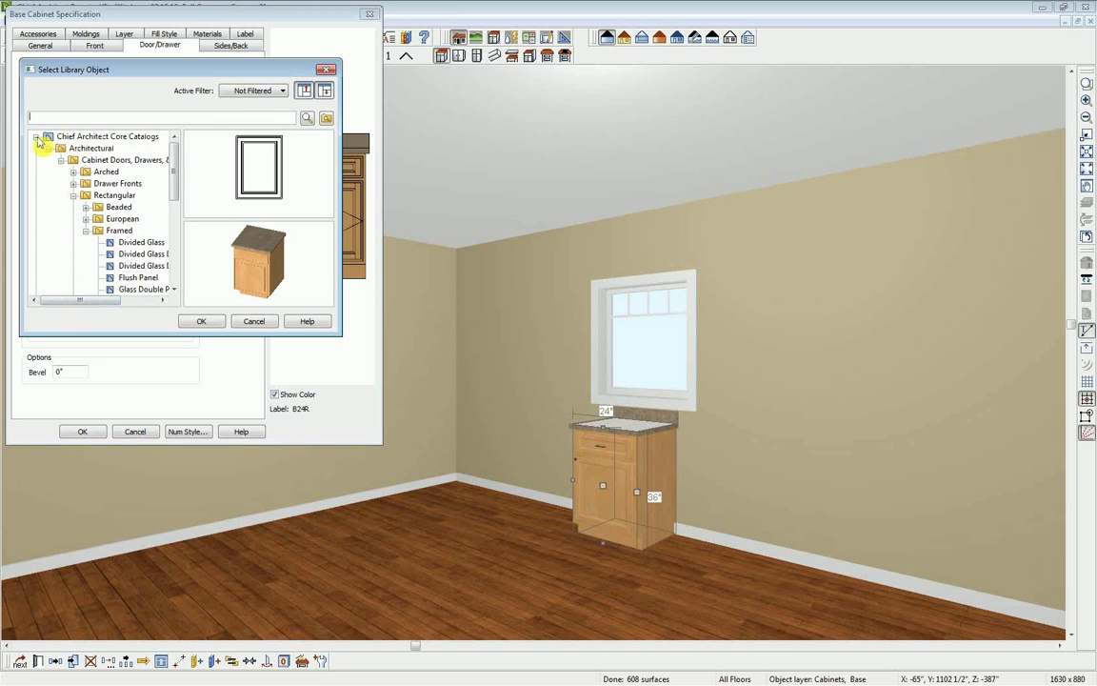
left_click(36, 137)
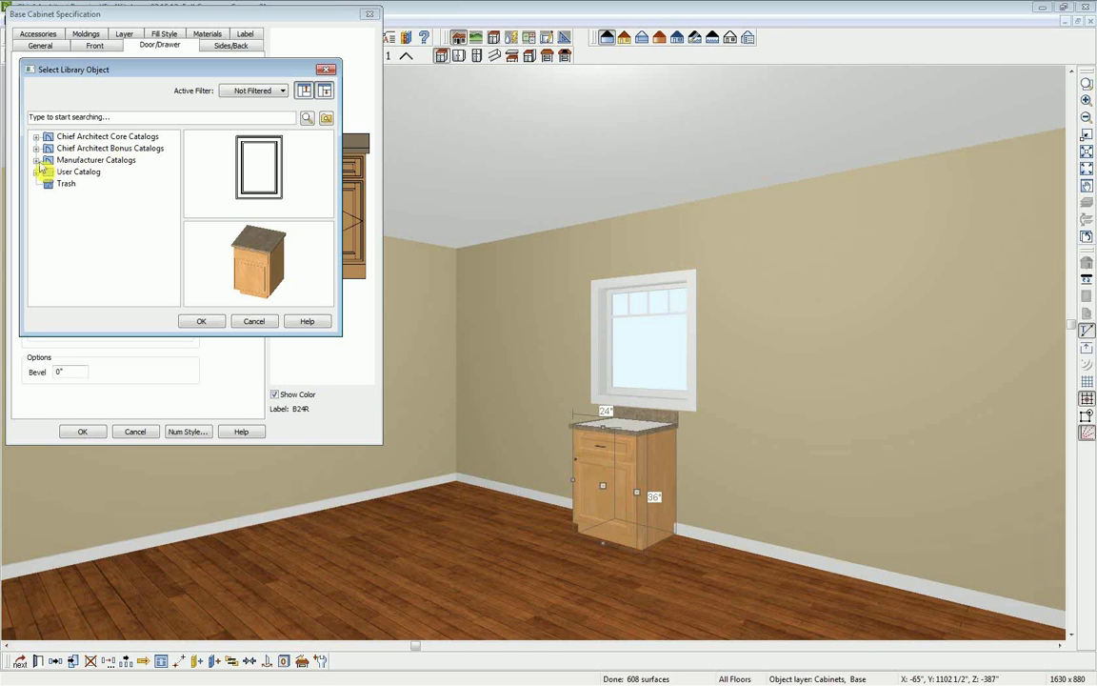
left_click(36, 161)
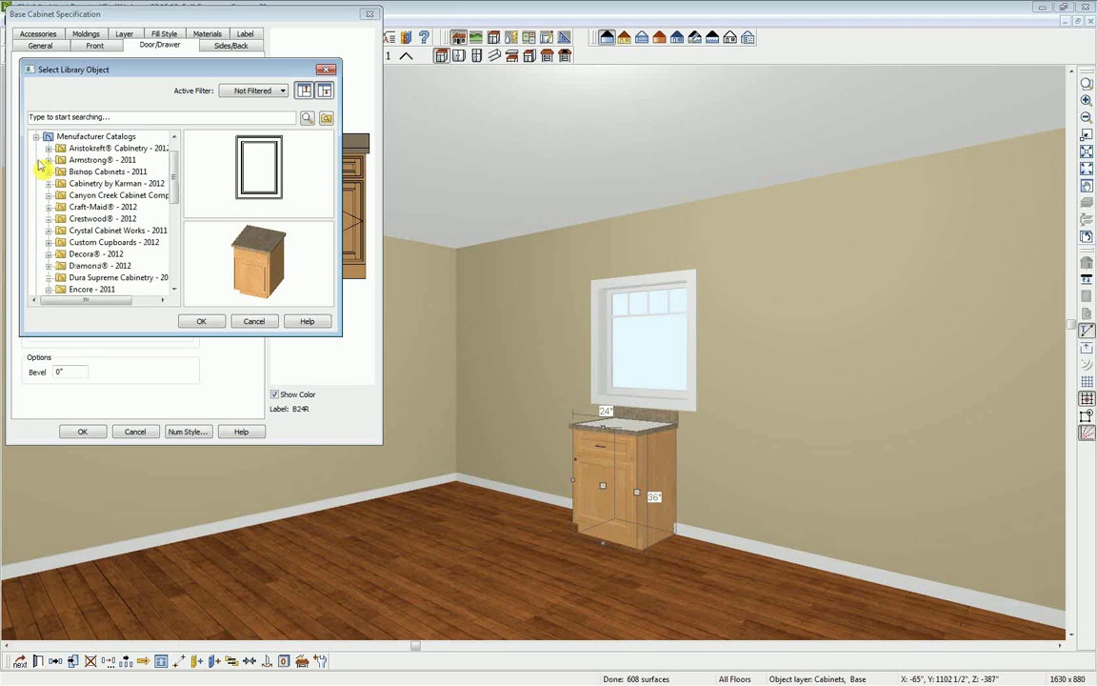
Assign the MP1 Huntington Door from the KraftMaid 2011 maple doors and drawers as the cabinet's door style.
left_click_drag(175, 194, 174, 228)
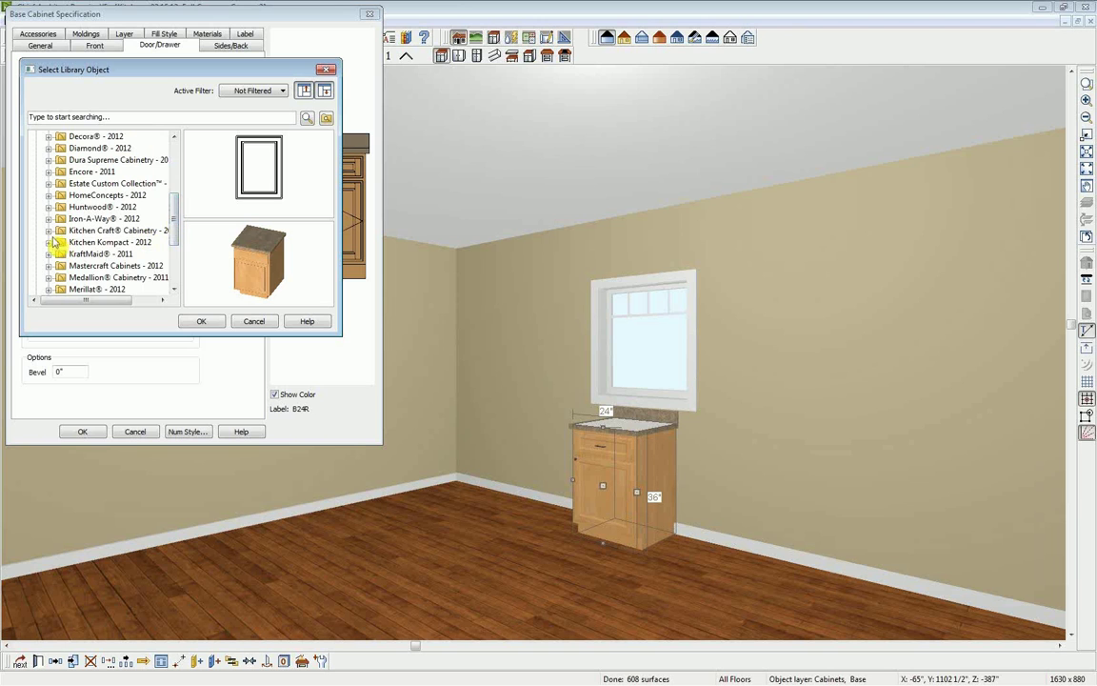
left_click(49, 231)
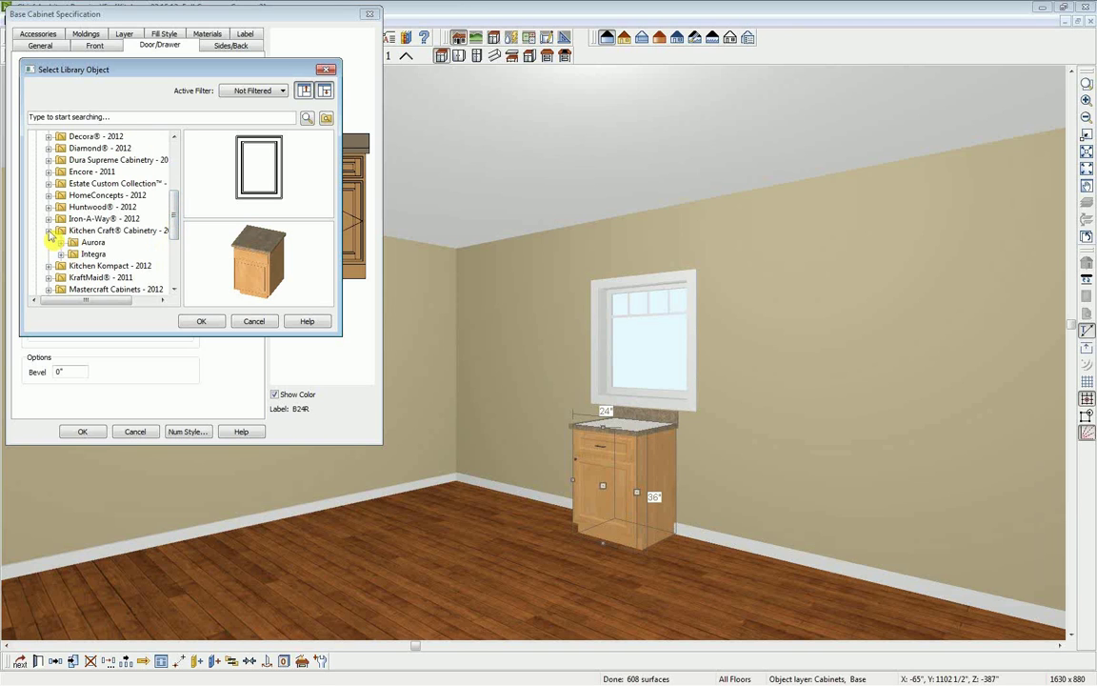
left_click(48, 231)
left_click(48, 254)
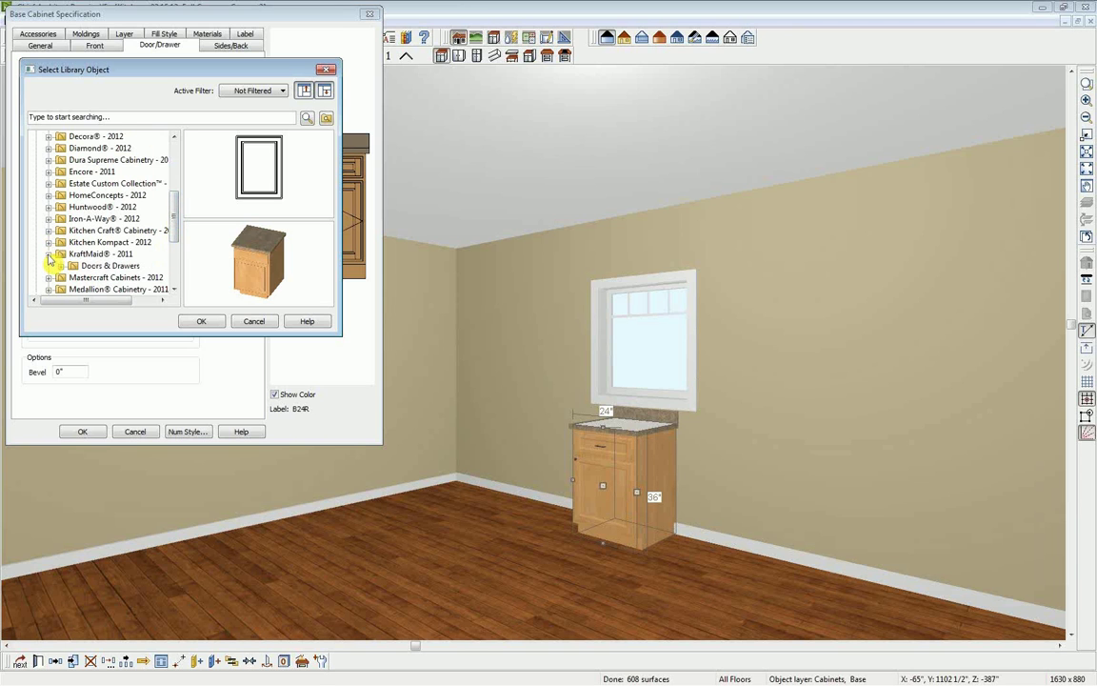
left_click(61, 265)
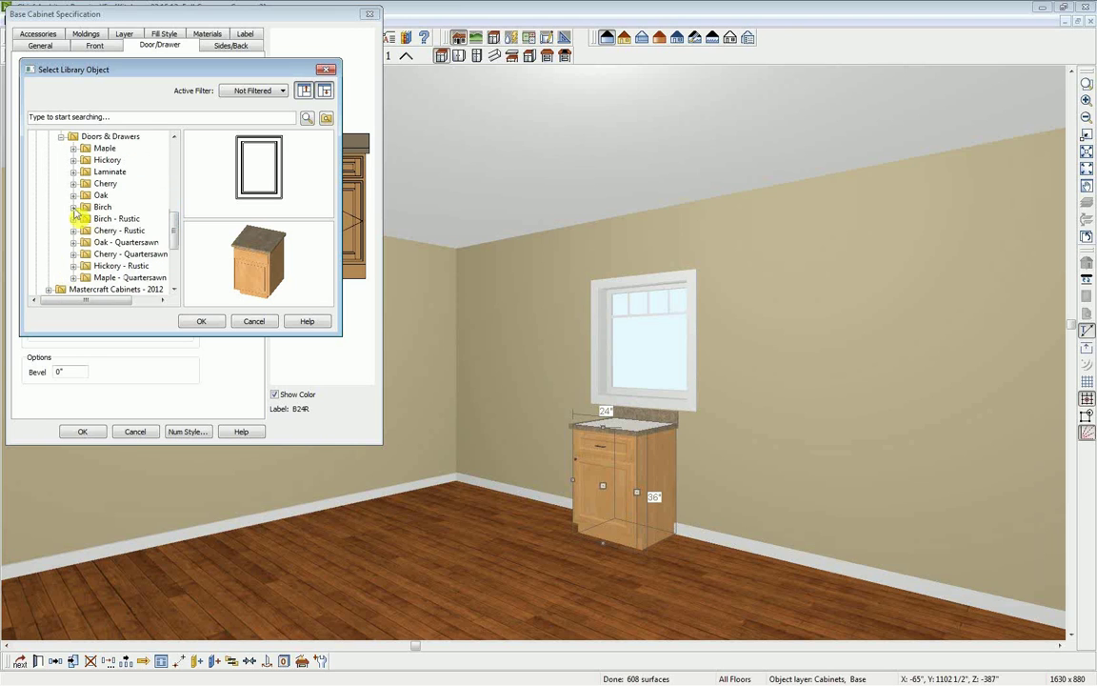
left_click(73, 148)
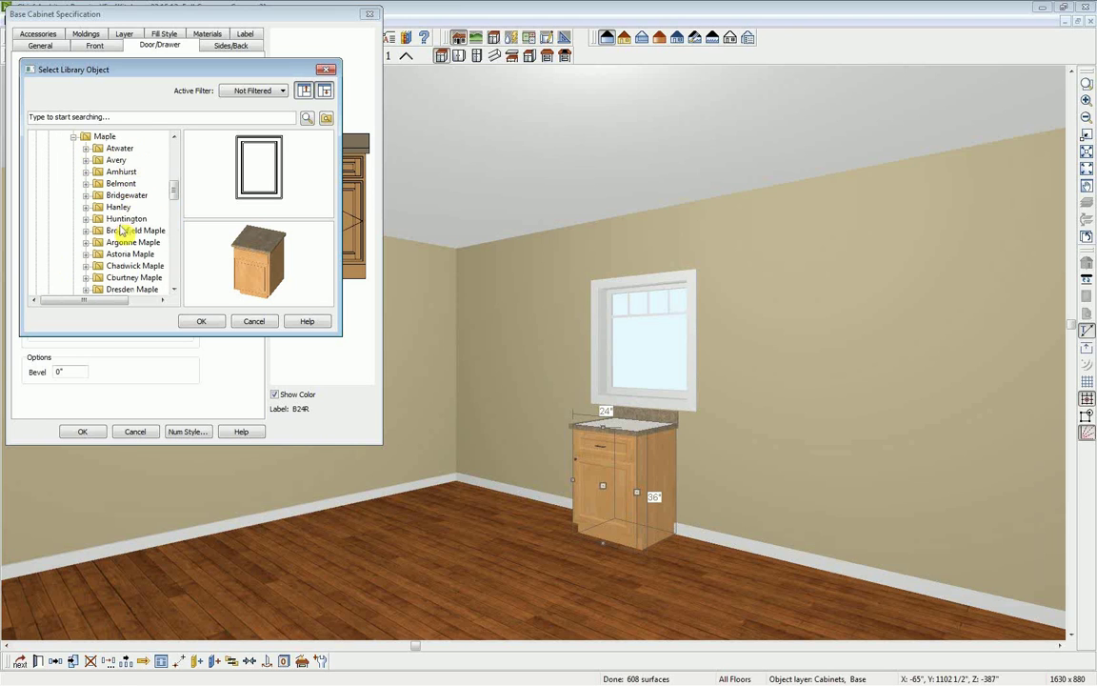
left_click(83, 220)
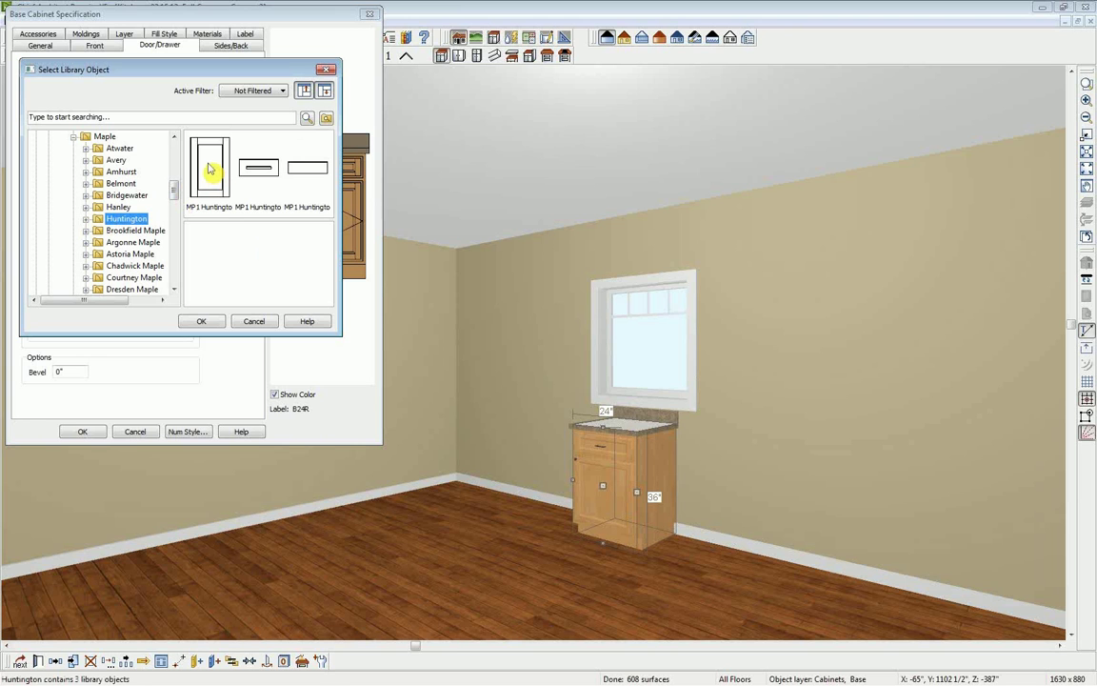
left_click(212, 173)
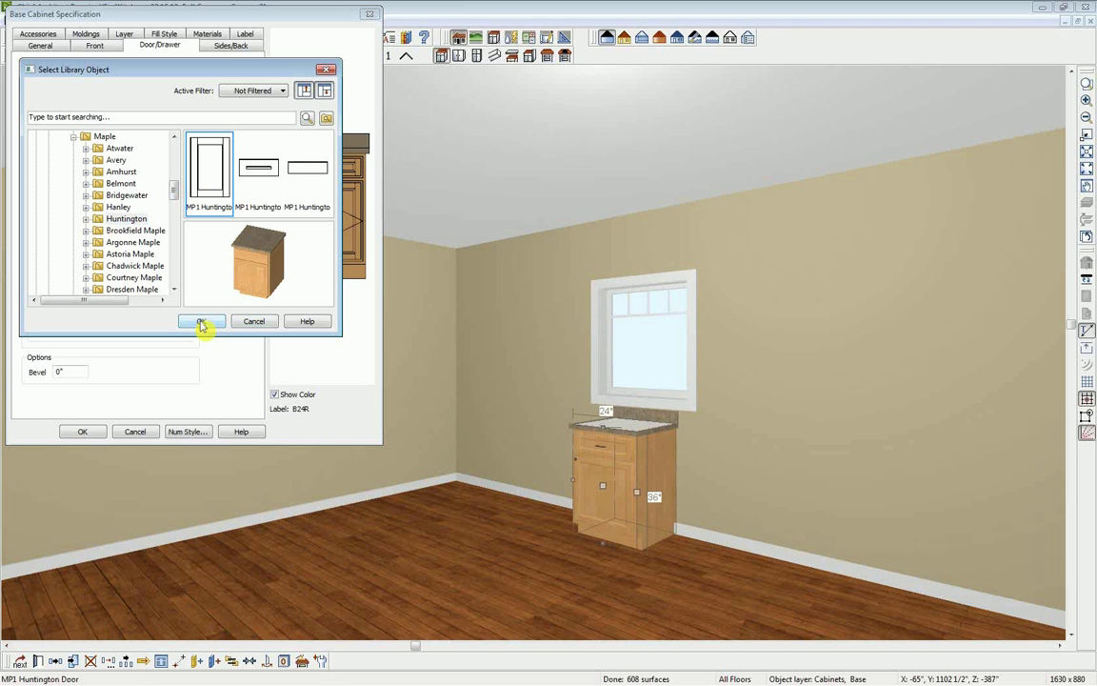
left_click(202, 323)
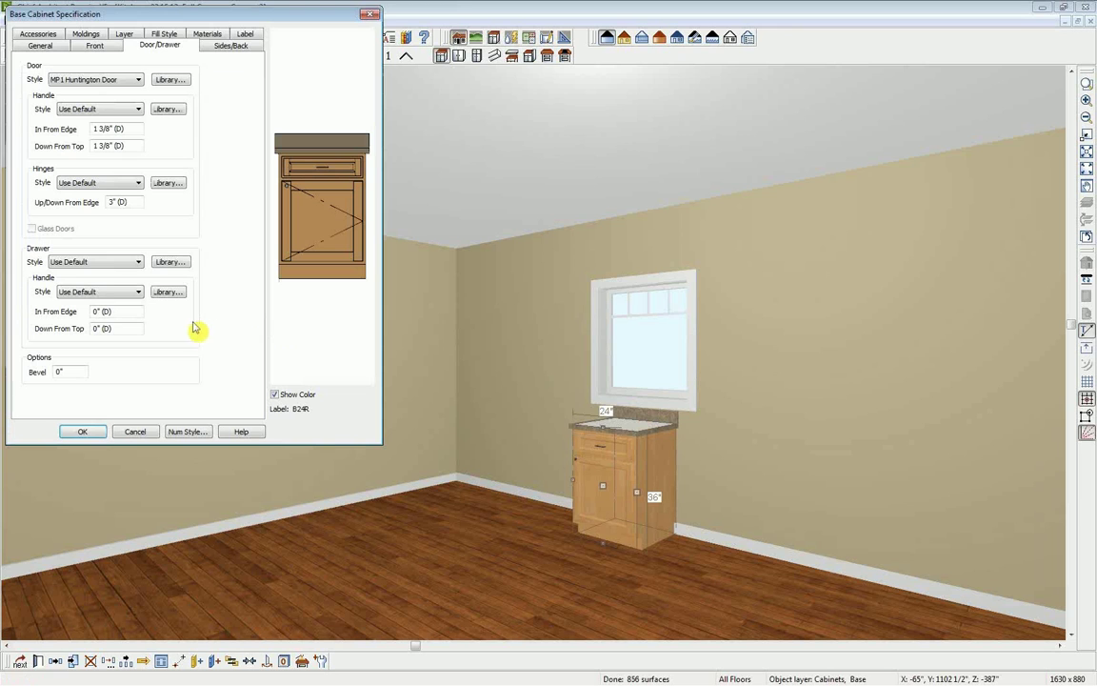
Set the door handle to Bar Pull Long v from the core catalog's cabinet hardware pulls.
left_click(168, 109)
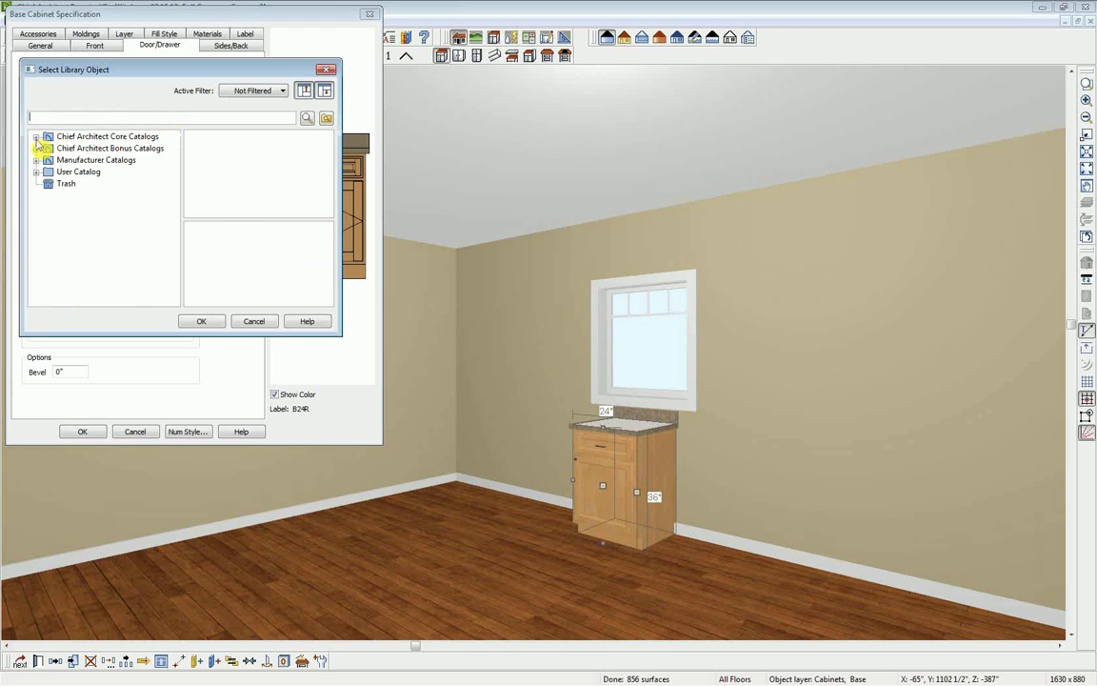
left_click(36, 137)
left_click(47, 149)
left_click(61, 160)
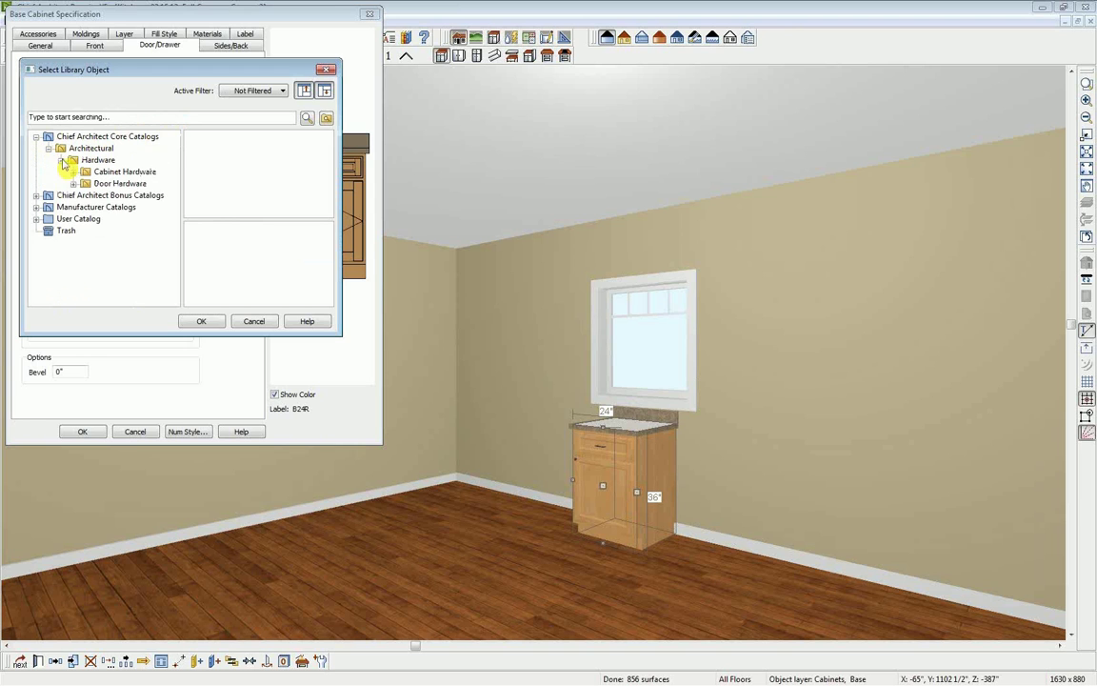
left_click(74, 172)
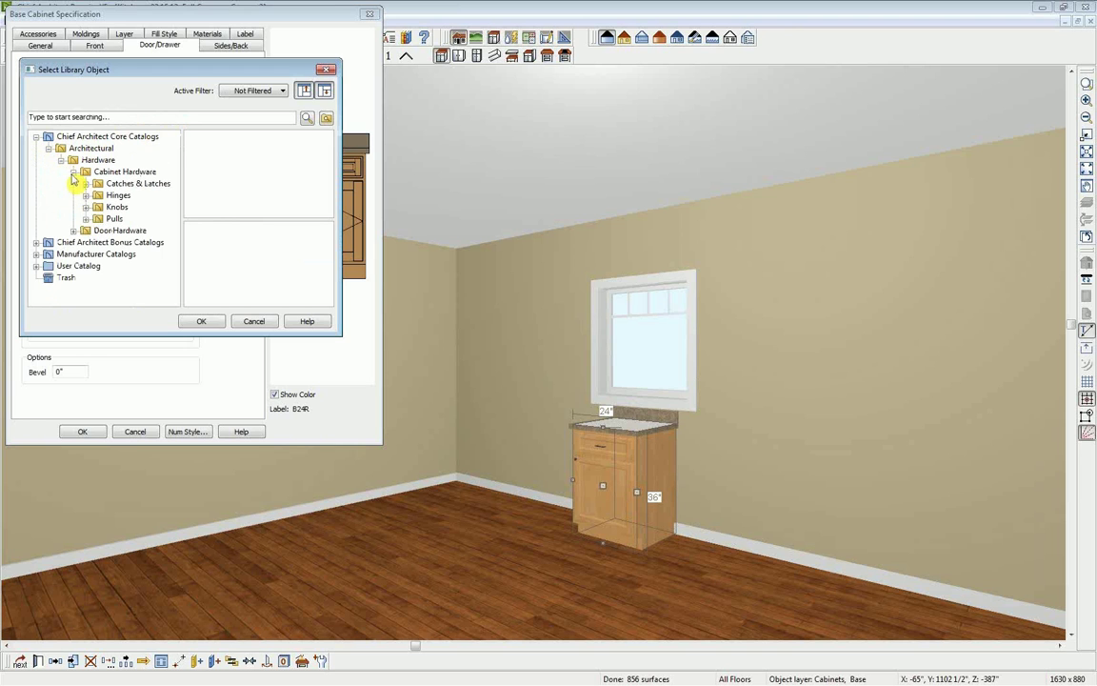
left_click(86, 218)
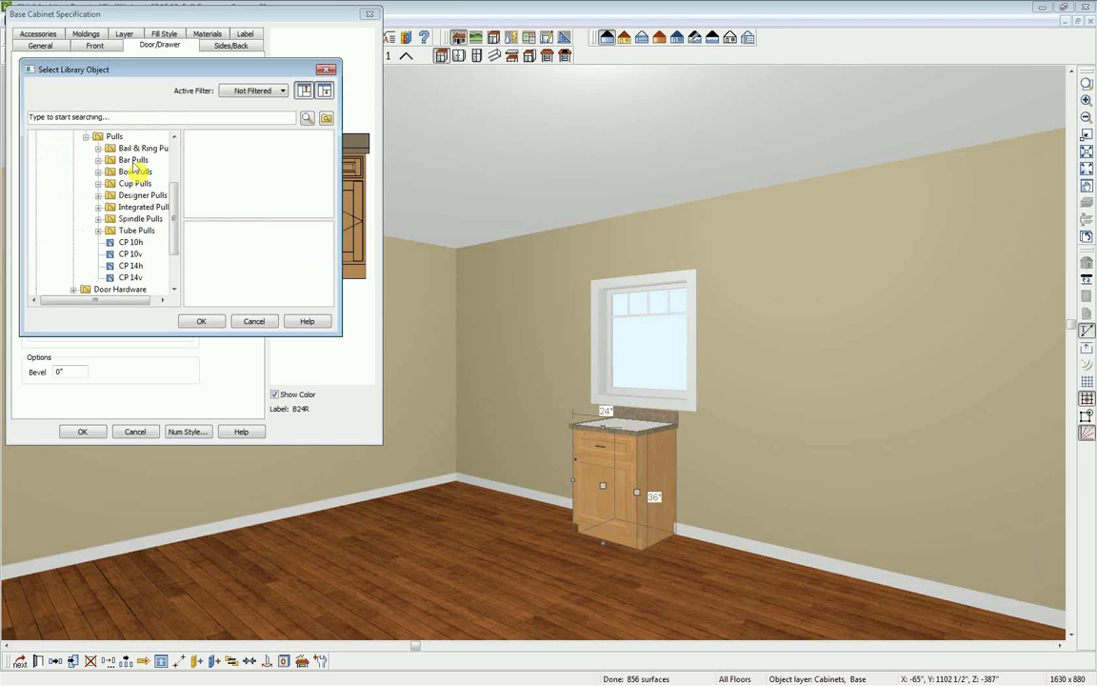
left_click(133, 161)
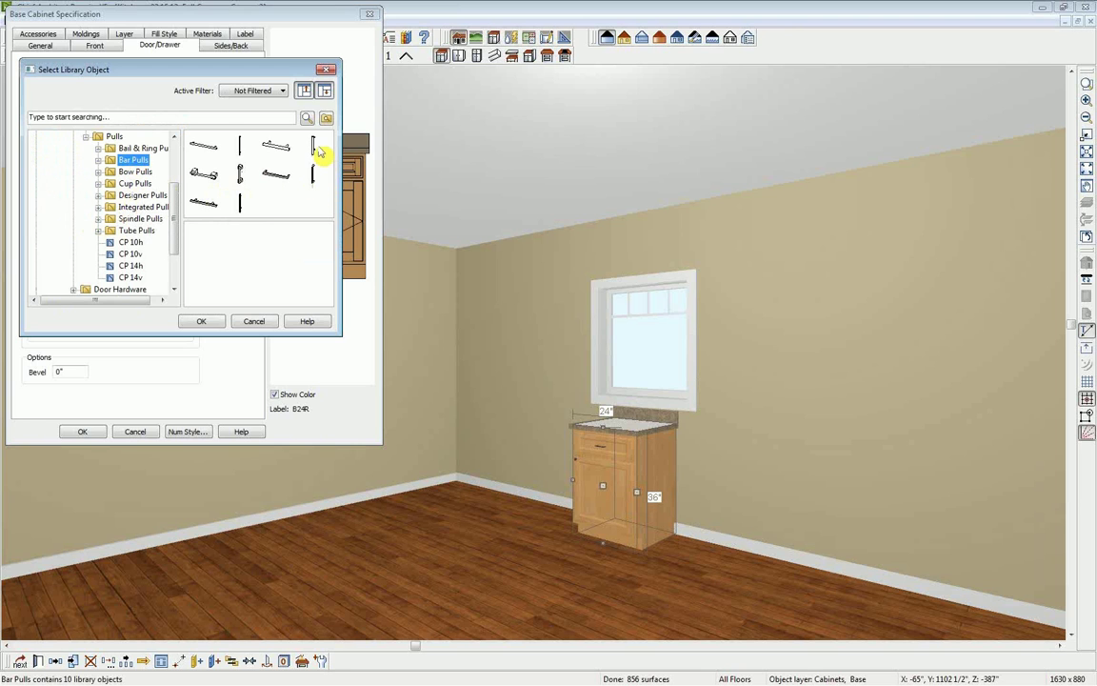
left_click(236, 149)
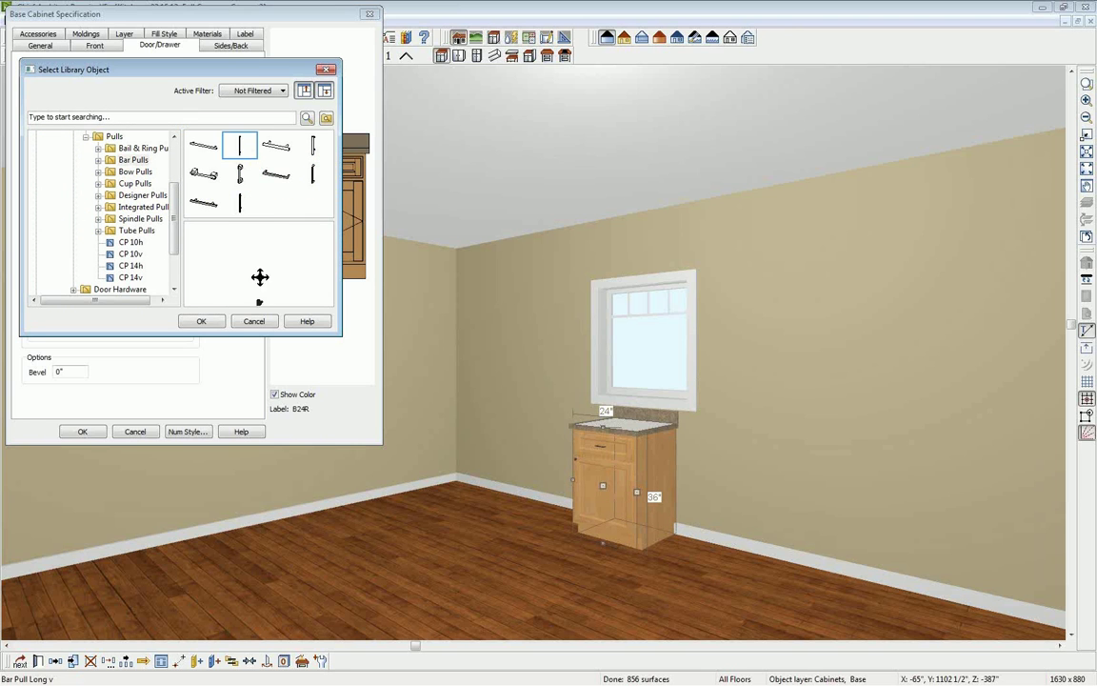
left_click(202, 322)
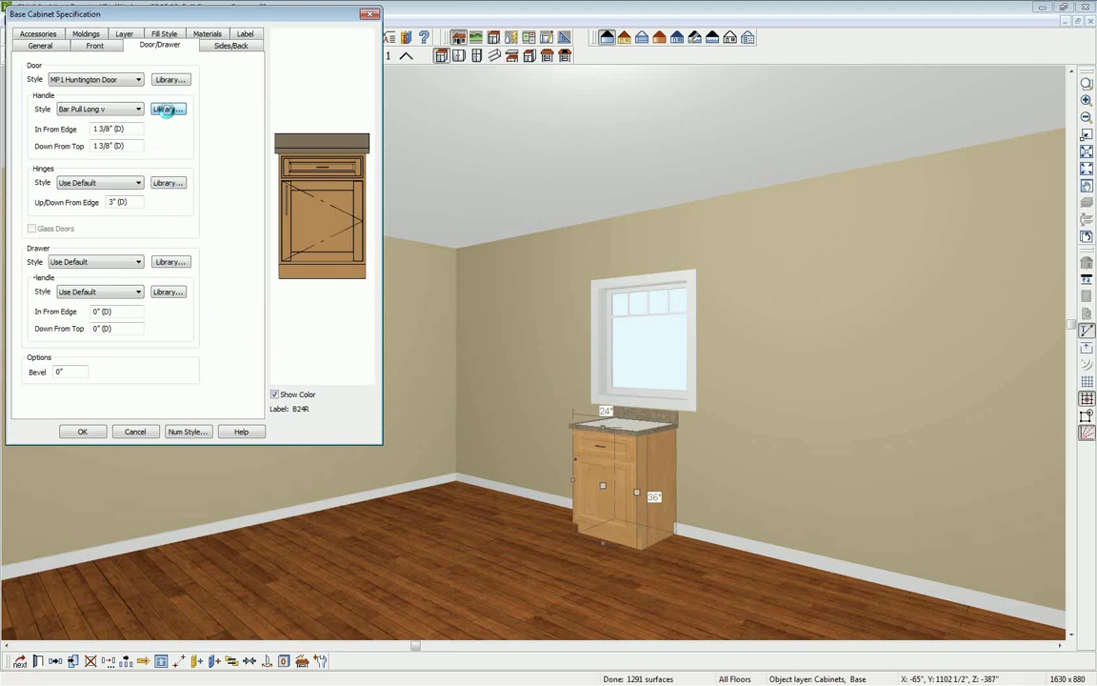
Set the door handle to Bar Pull Short v and place it 3" down from the top.
left_click(167, 109)
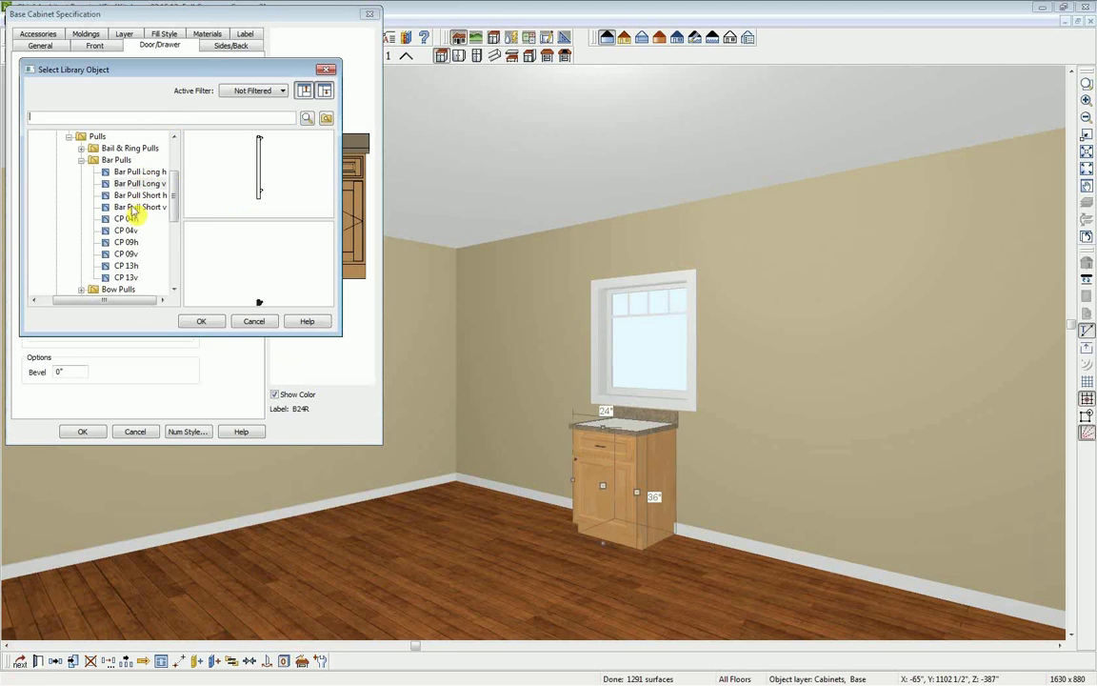
left_click(136, 206)
left_click(201, 321)
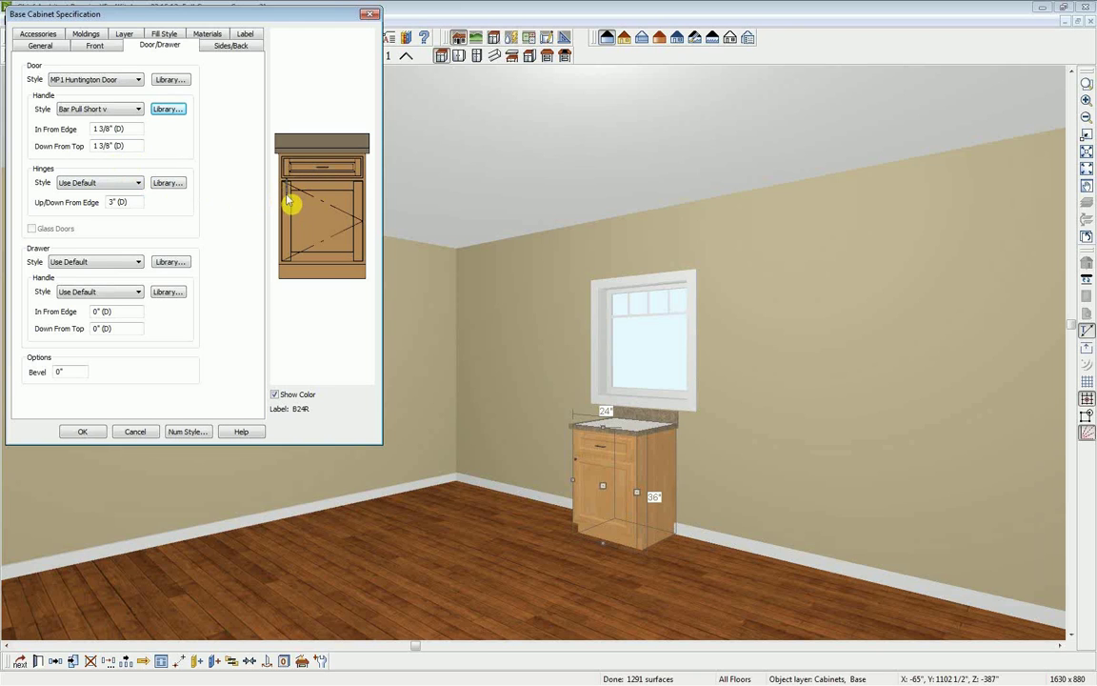
left_click(98, 147)
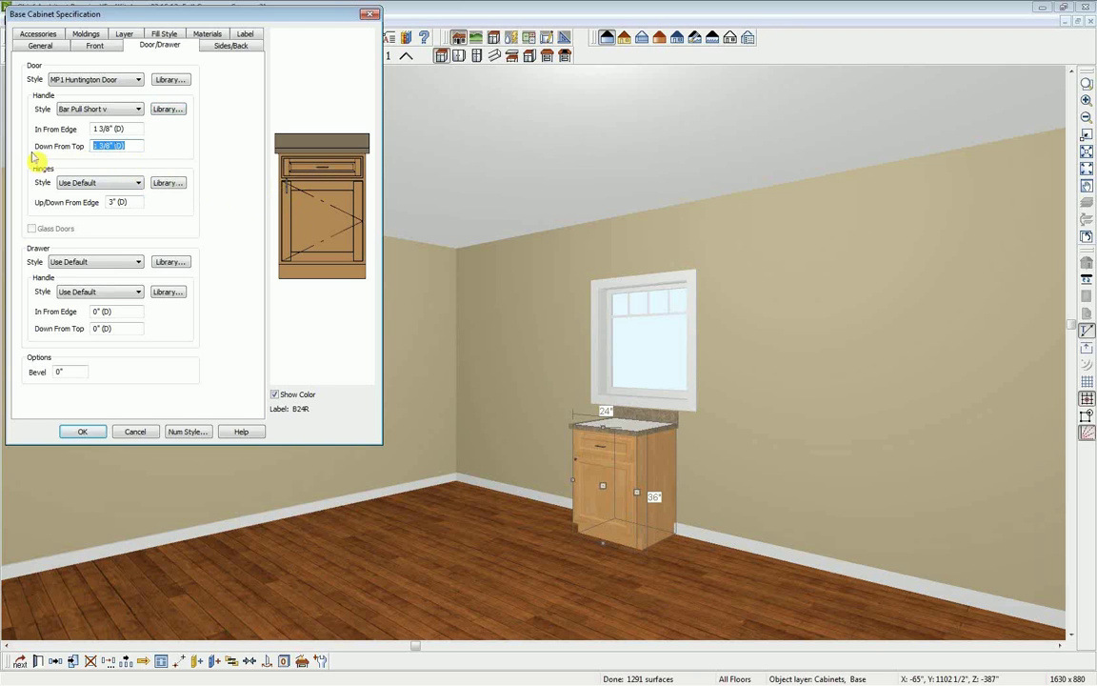
type("3")
key("Tab")
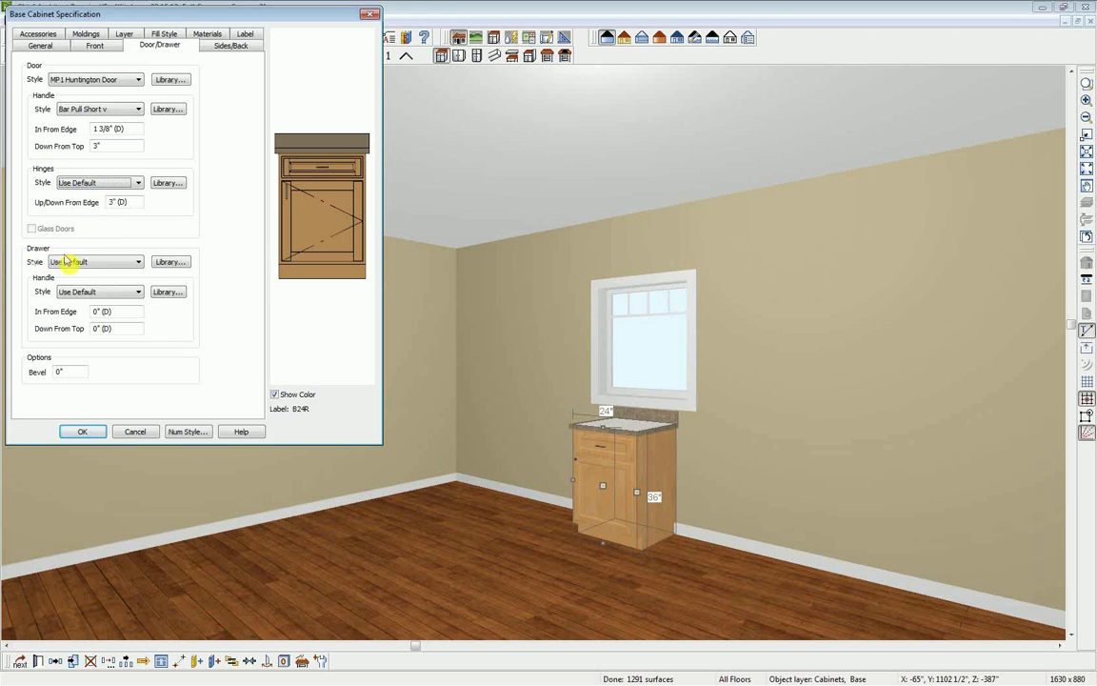
Assign the MP1 Huntington Solid Slab Drawer from the KraftMaid 2011 maple doors and drawers as the cabinet's drawer style.
left_click(167, 262)
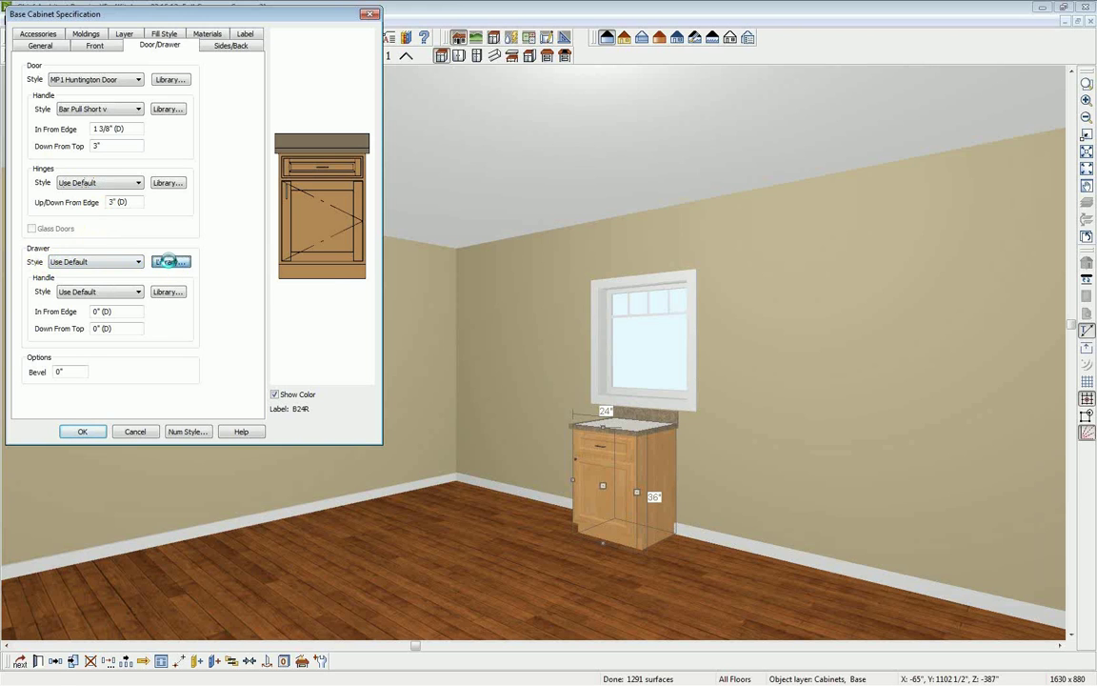
left_click(43, 141)
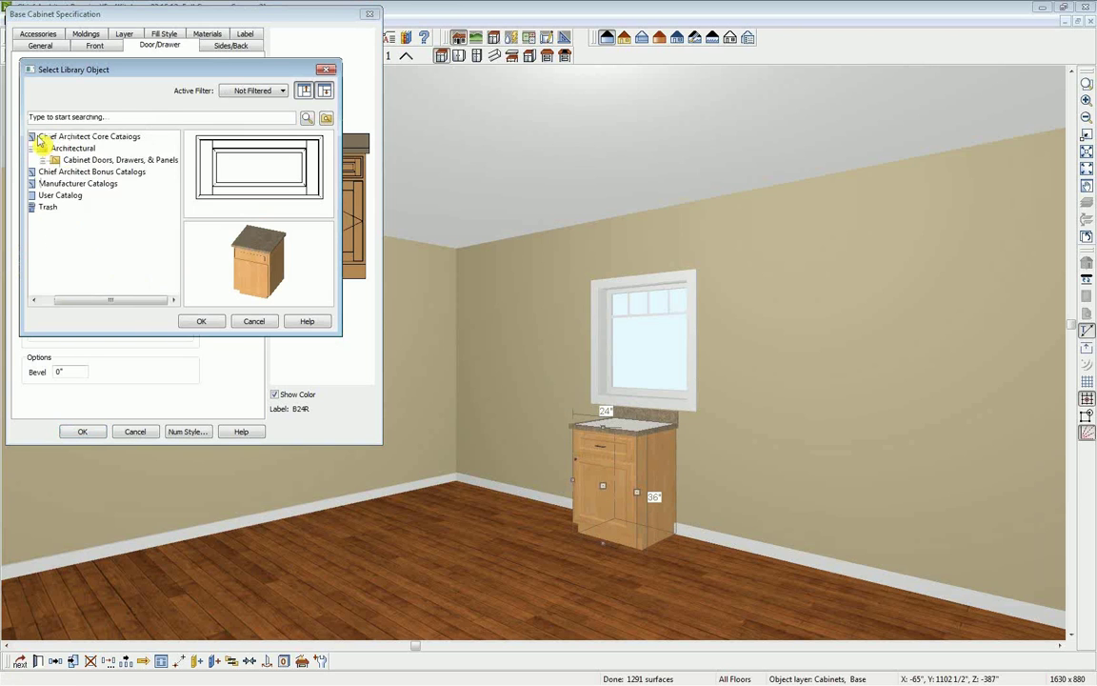
left_click_drag(119, 300, 90, 301)
left_click(37, 185)
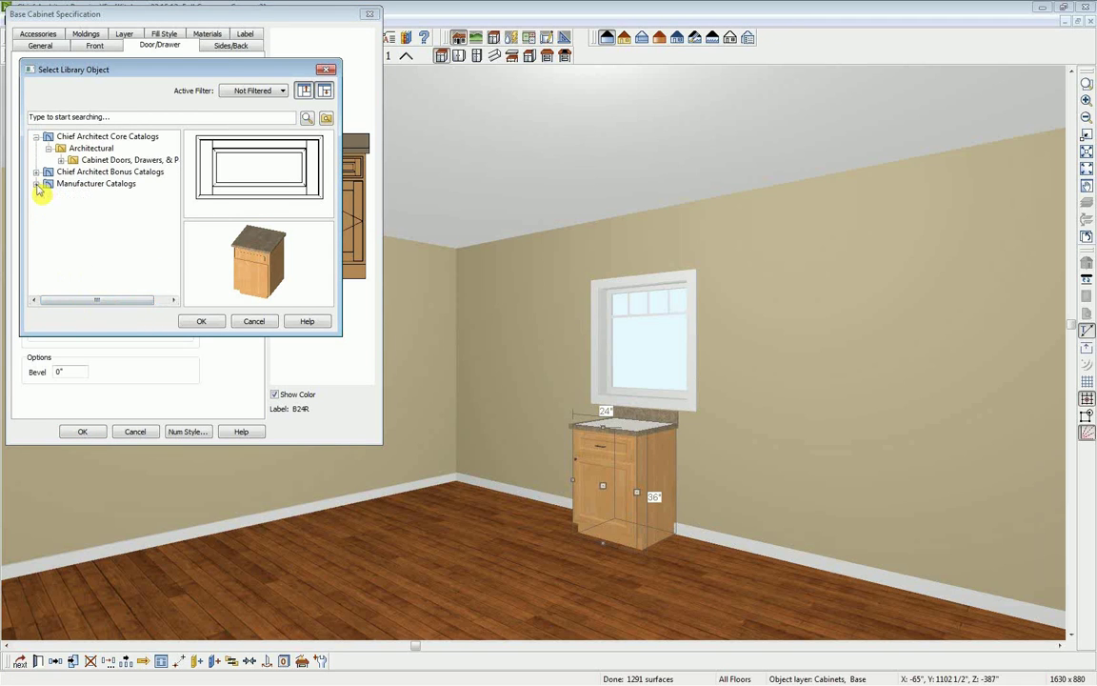
left_click_drag(174, 195, 176, 243)
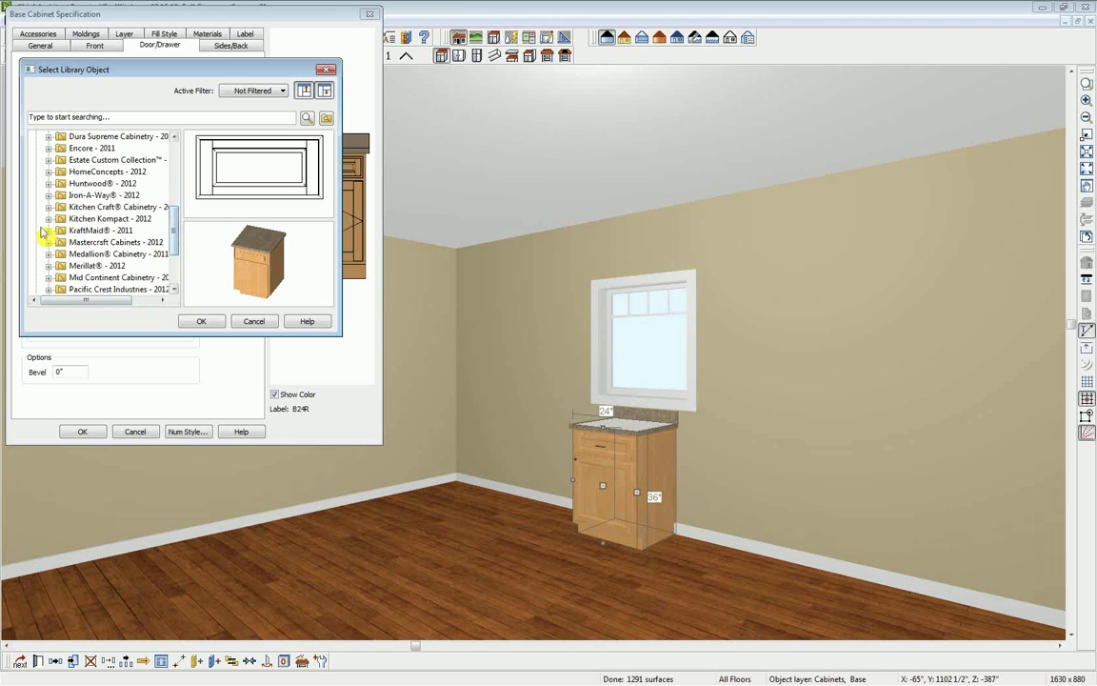
left_click(49, 231)
left_click(61, 242)
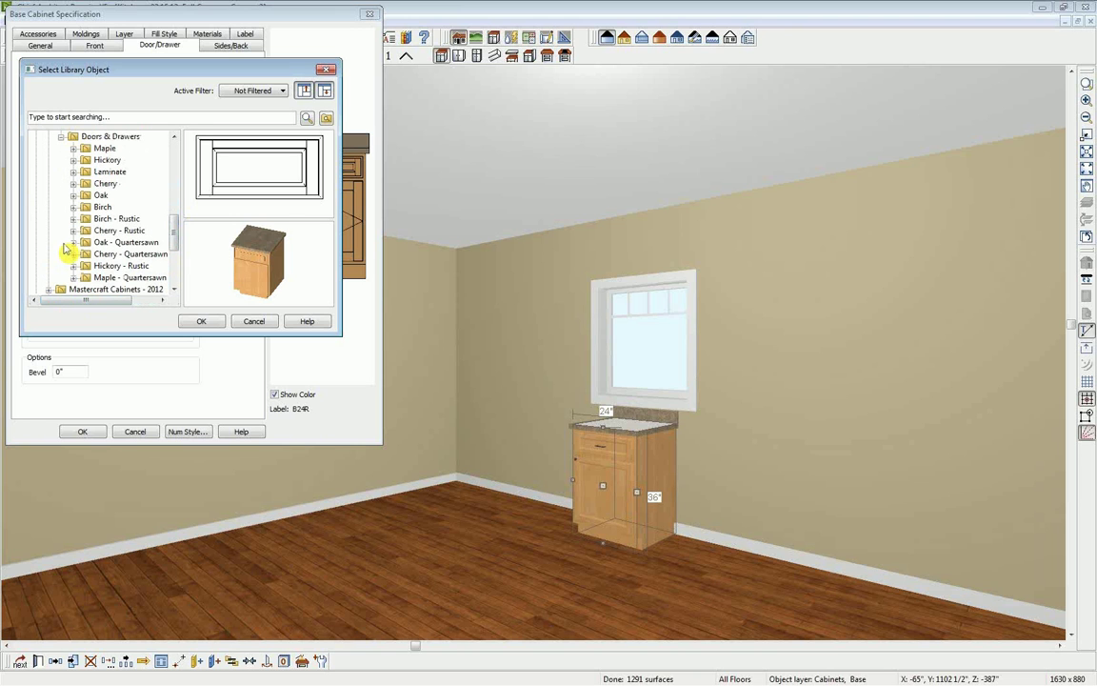
left_click(74, 149)
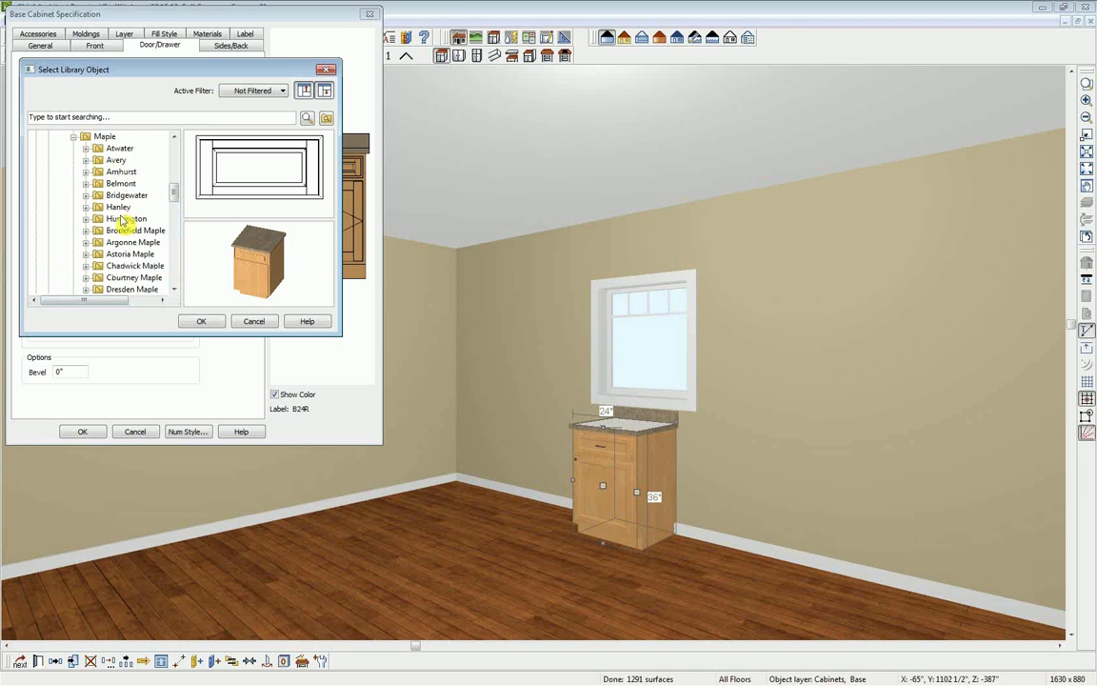
left_click(124, 219)
left_click(307, 168)
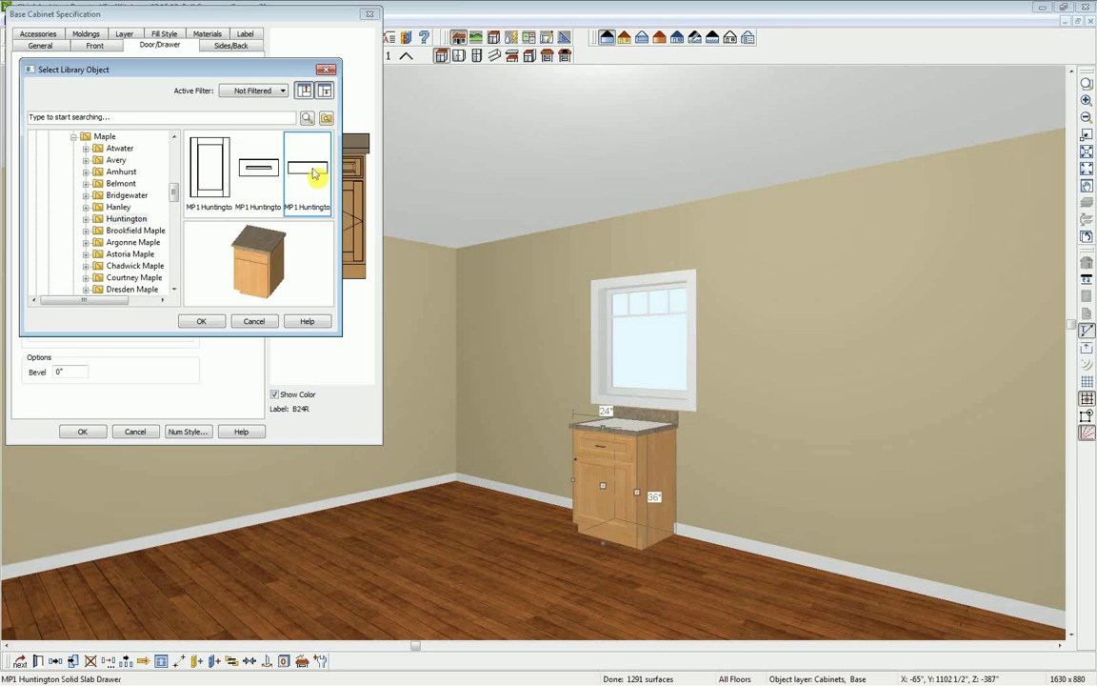
left_click(212, 323)
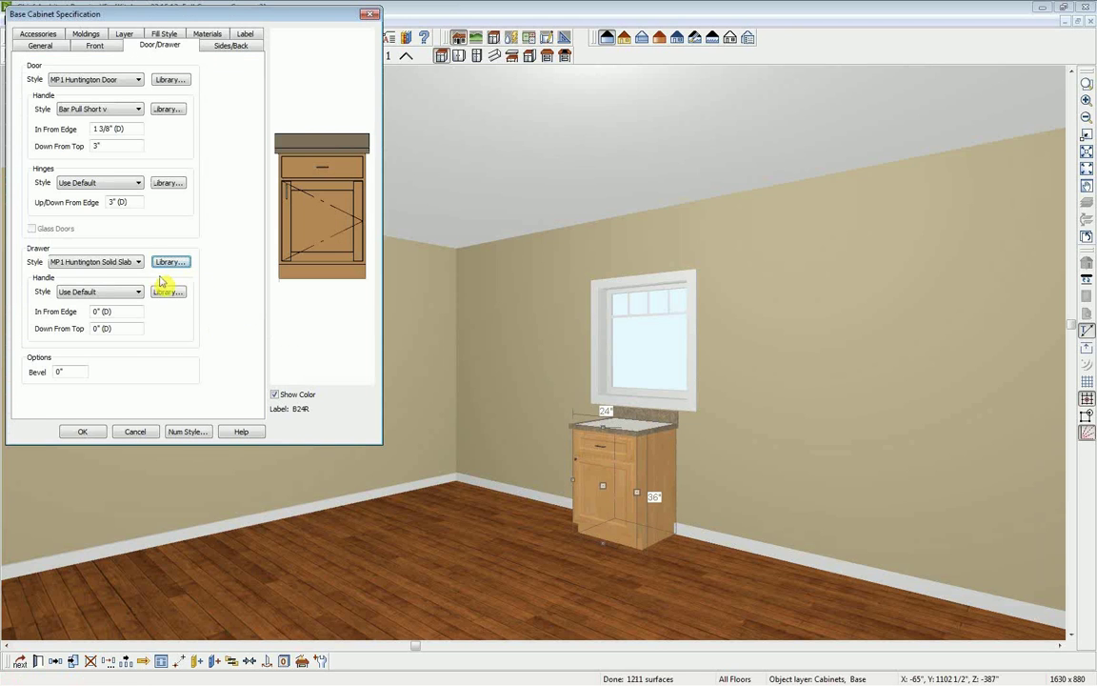
Set the drawer handle to Bar Pull Short h from the core catalog's cabinet hardware bar pulls and apply the cabinet specification.
left_click(168, 292)
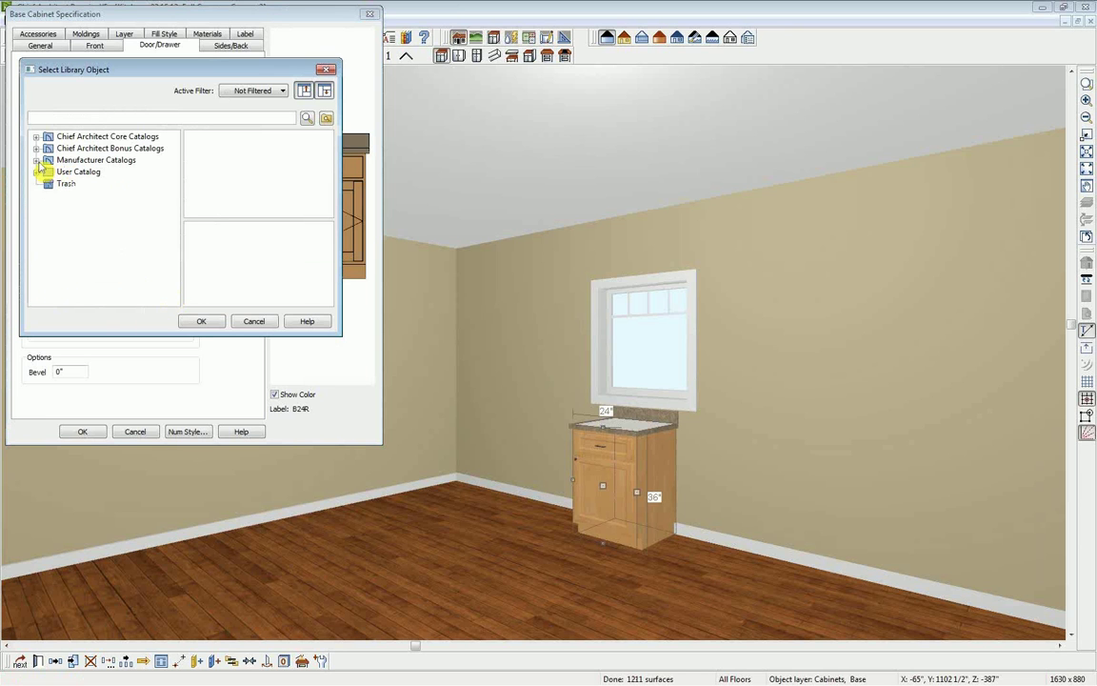
left_click(35, 137)
left_click(47, 148)
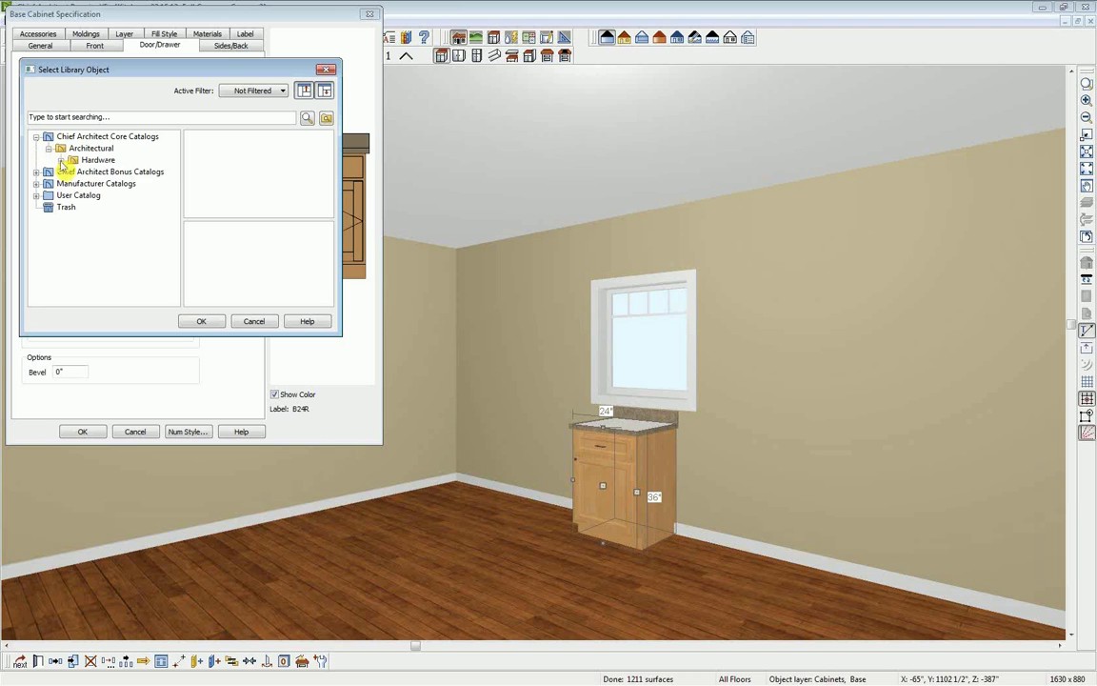
left_click(60, 160)
left_click(73, 172)
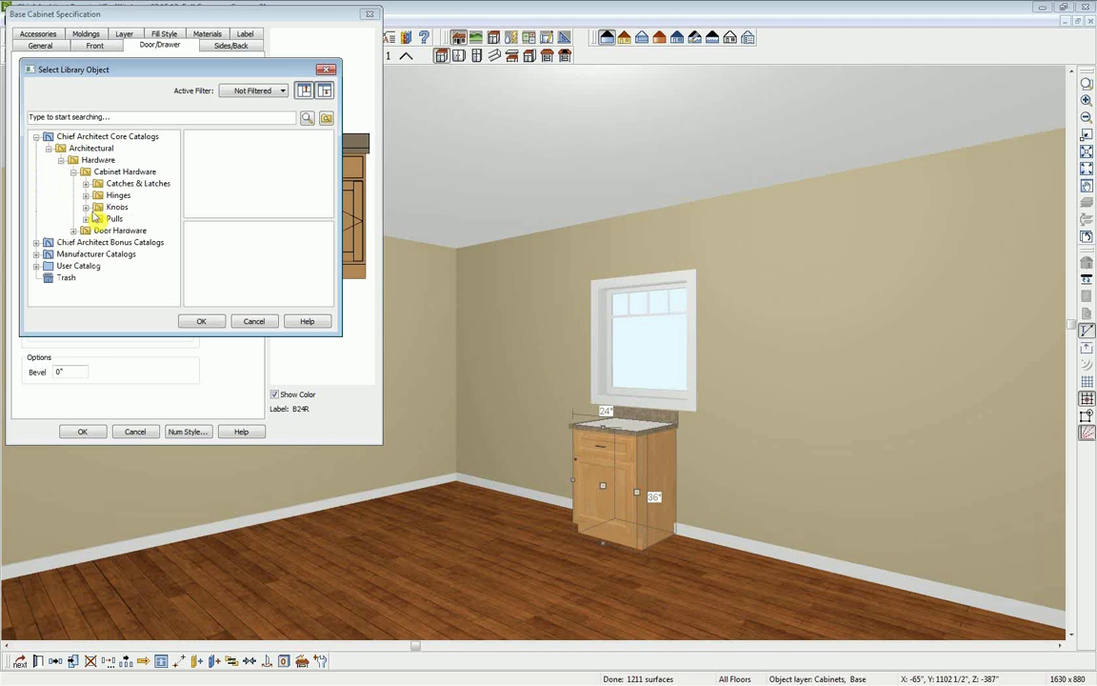
left_click(86, 218)
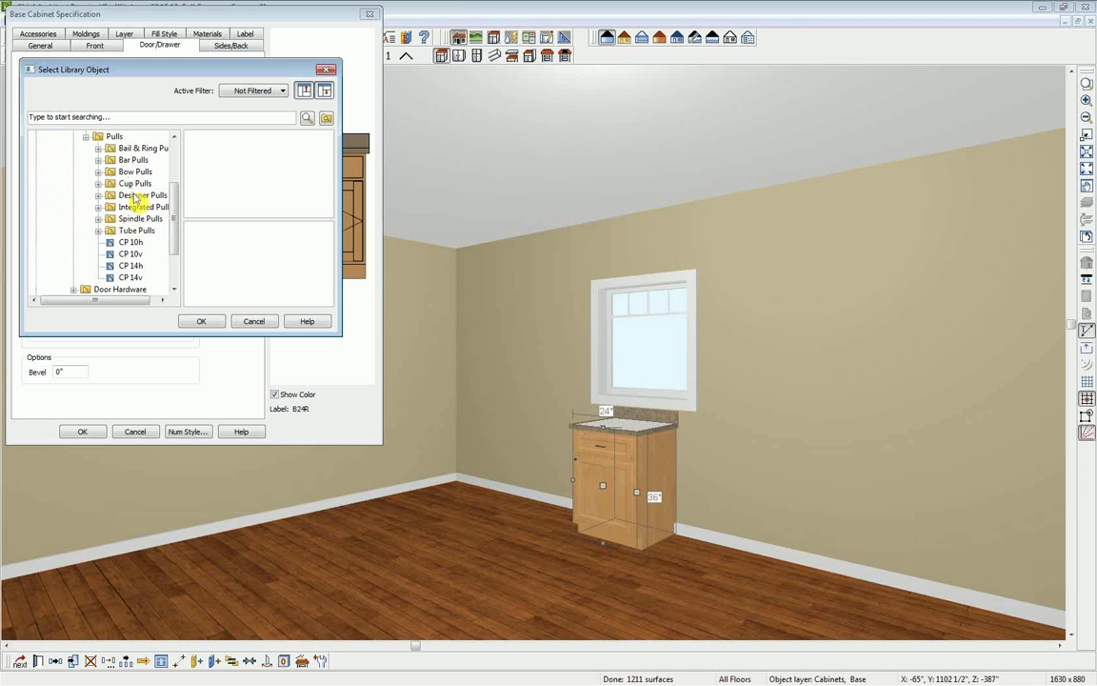
left_click(134, 160)
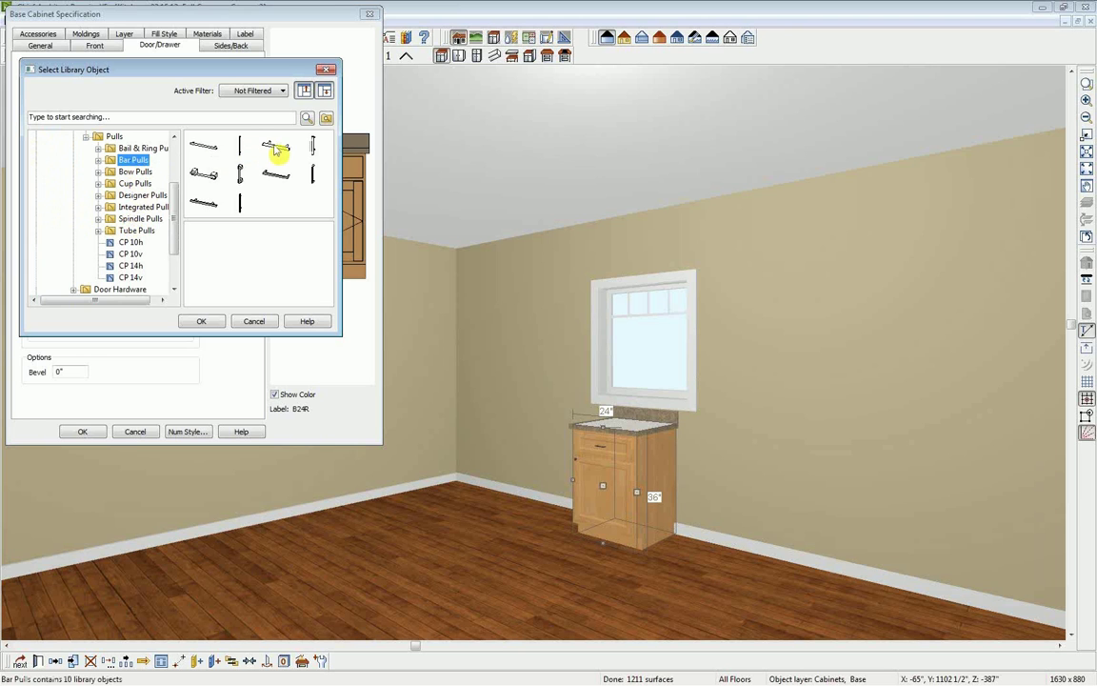
left_click(275, 147)
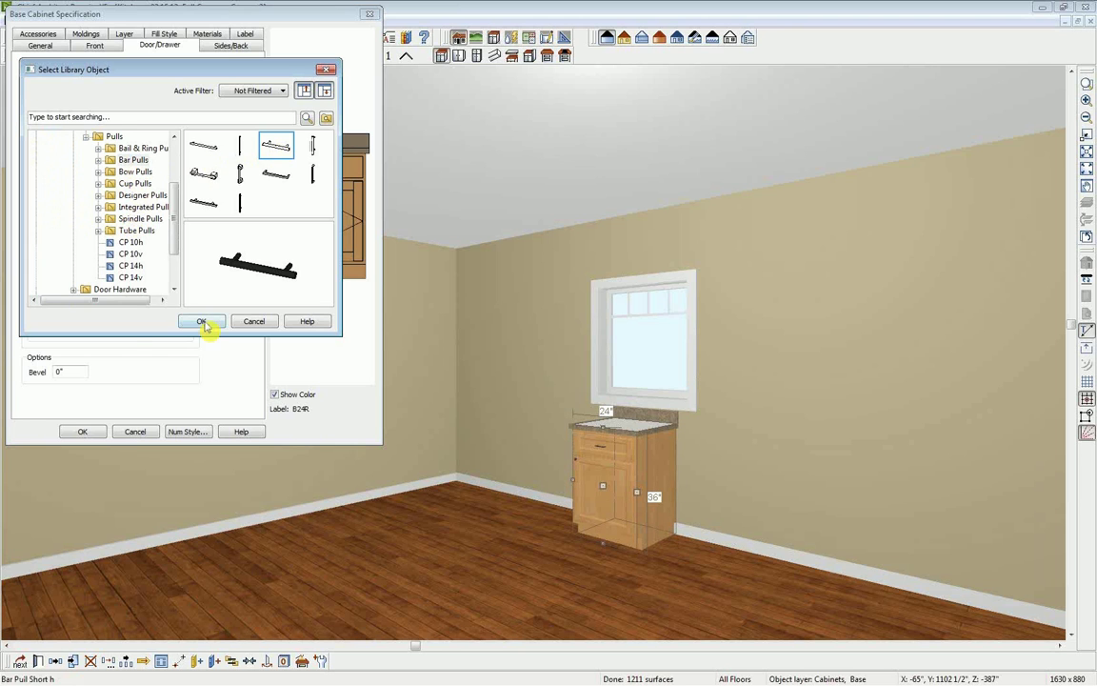
left_click(202, 323)
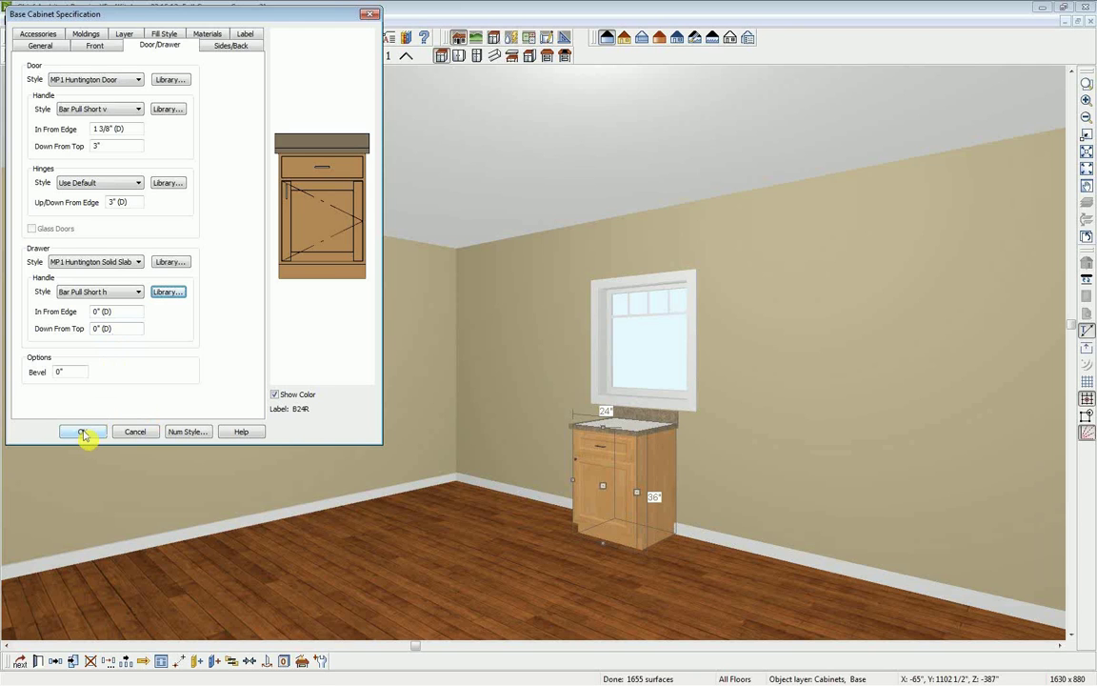
left_click(85, 432)
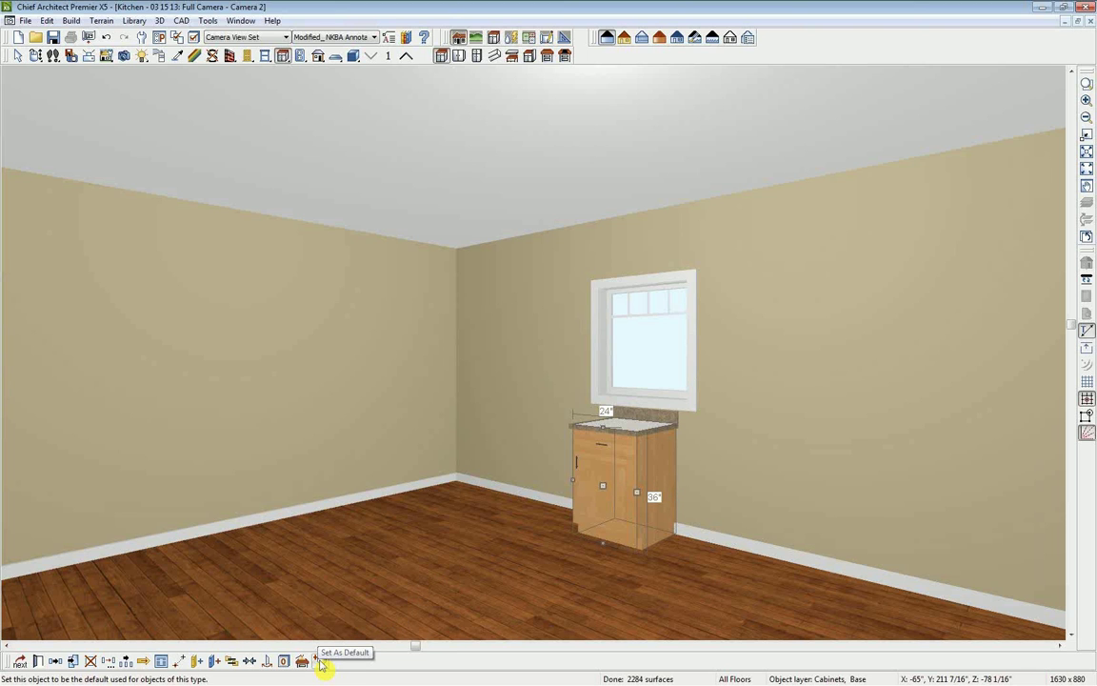
Make the customized cabinet the default for base cabinets and place a second one along the window wall, right of the first.
left_click(321, 665)
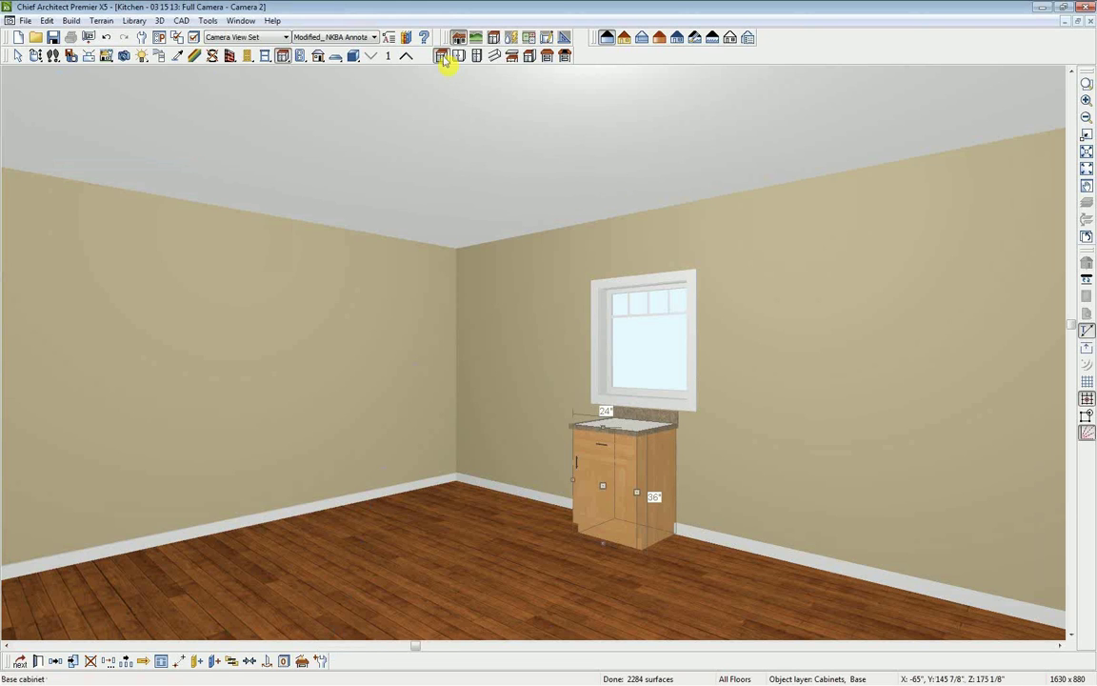
left_click(443, 57)
left_click(782, 514)
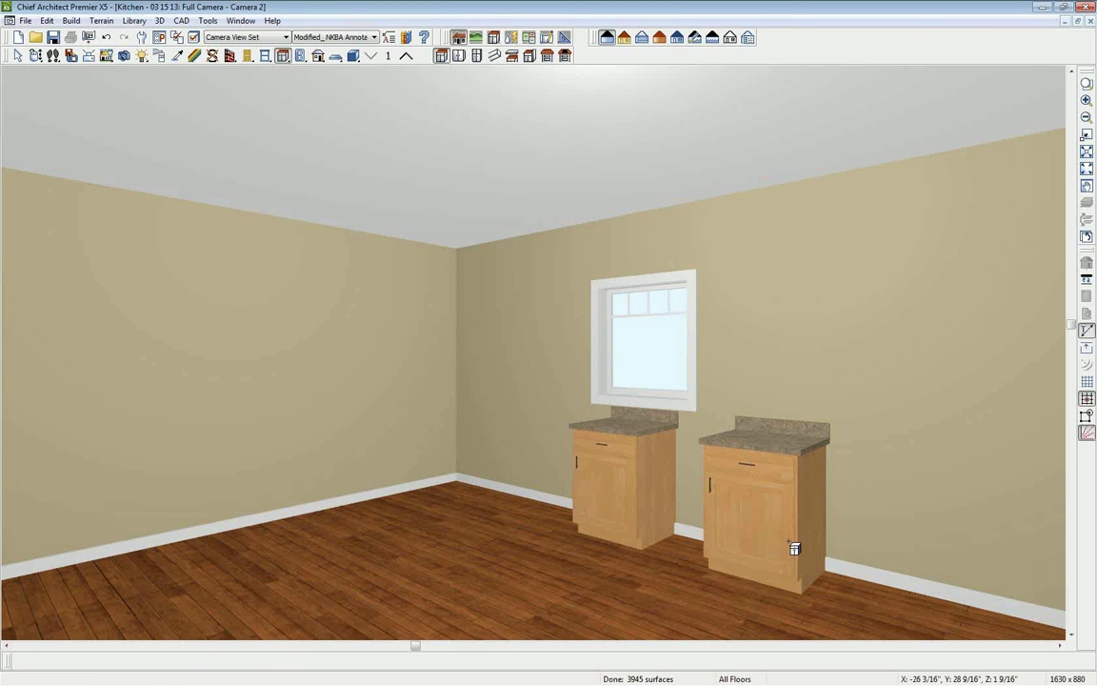
key("space")
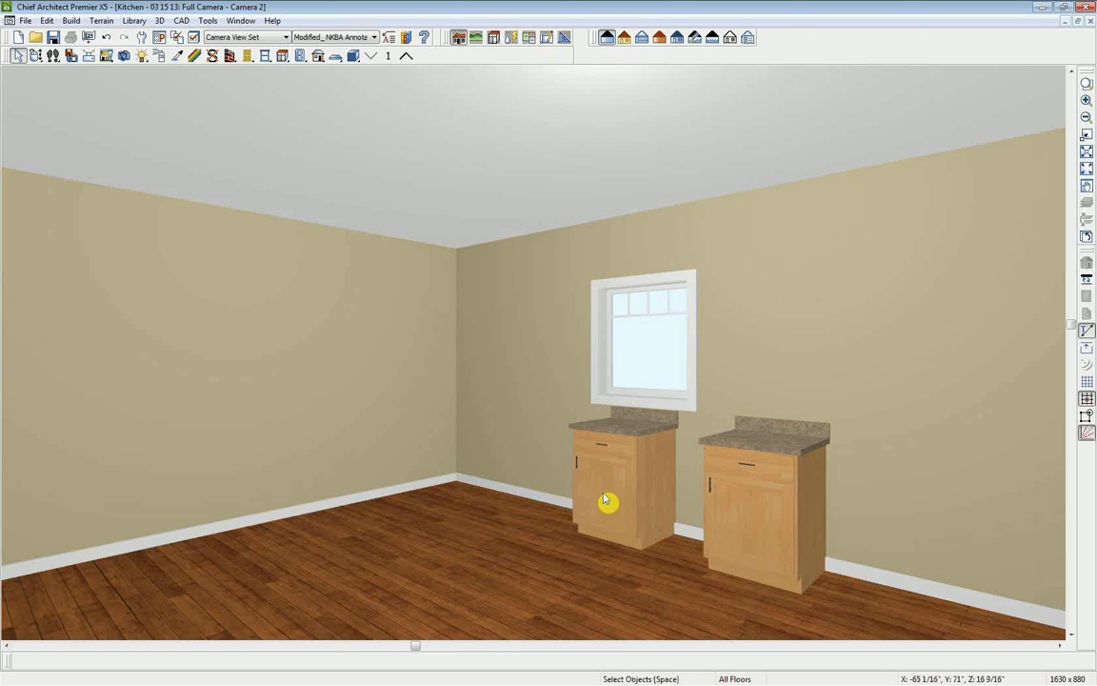
left_click(142, 36)
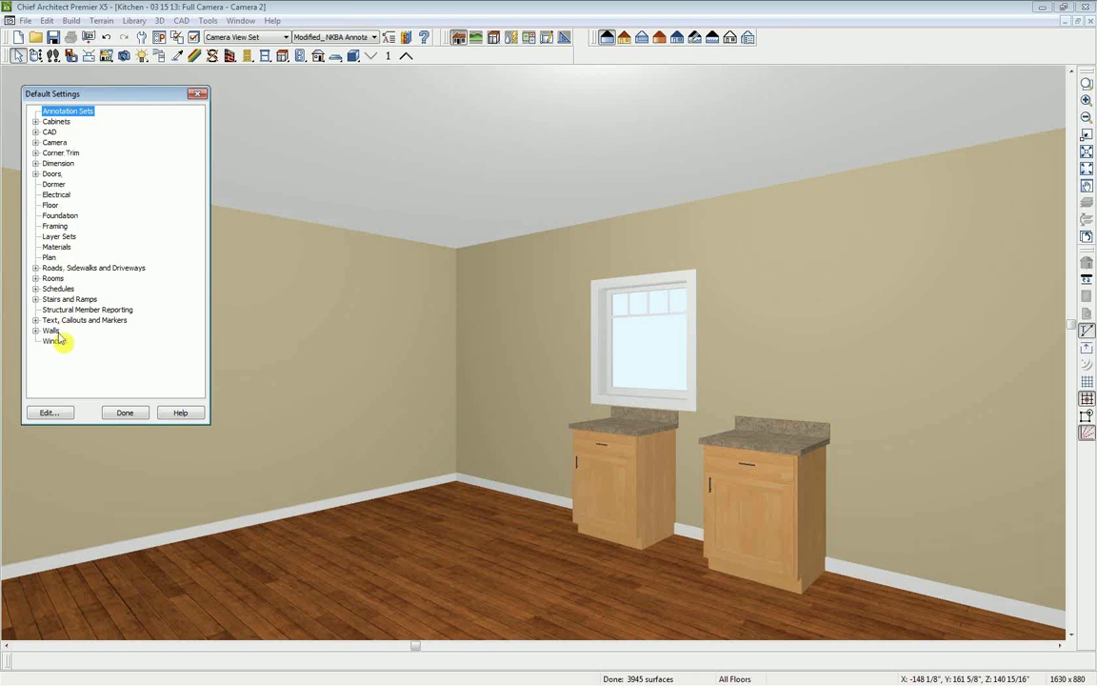
left_click(136, 414)
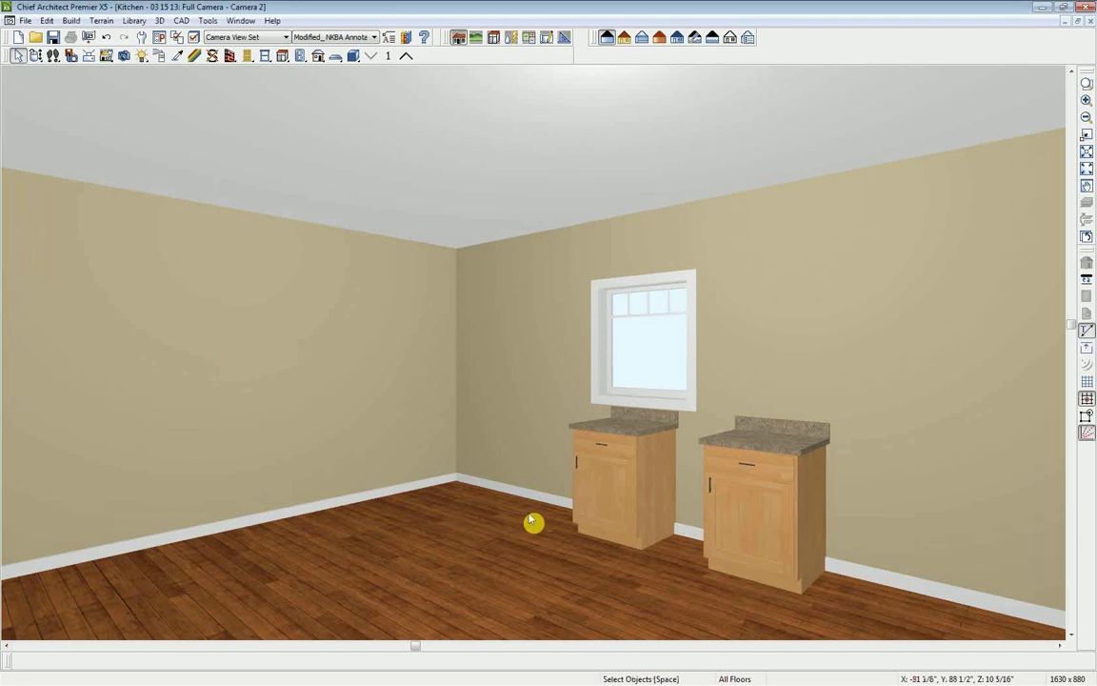
Set the width of the base cabinet under the window to 42".
double_click(609, 505)
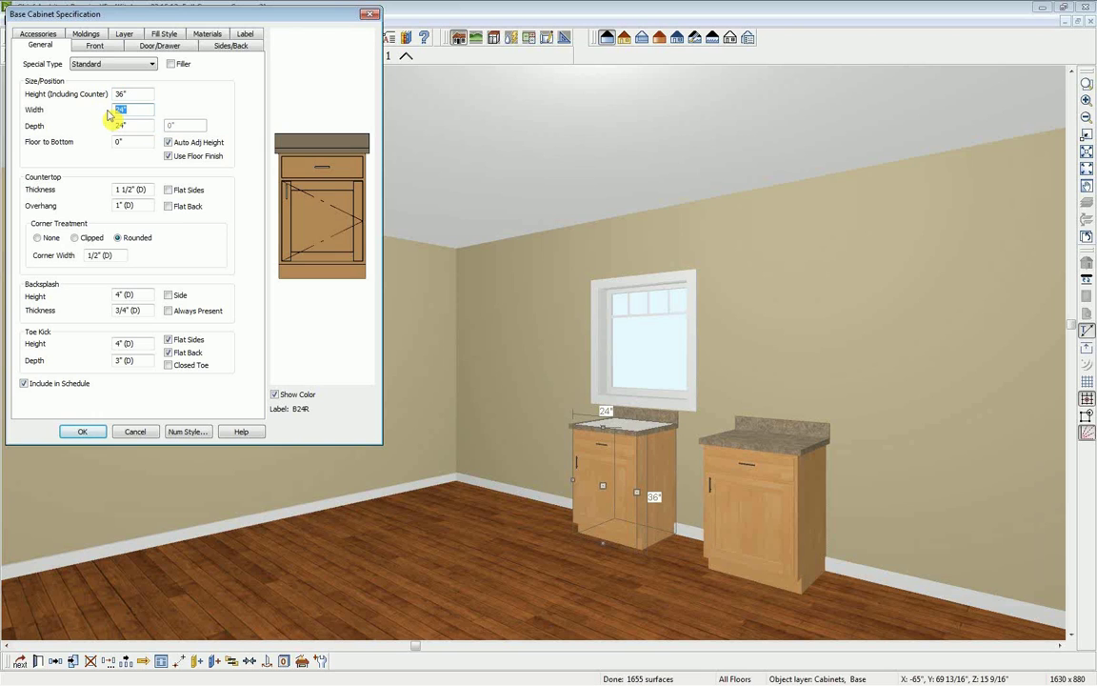
type("42")
left_click(137, 125)
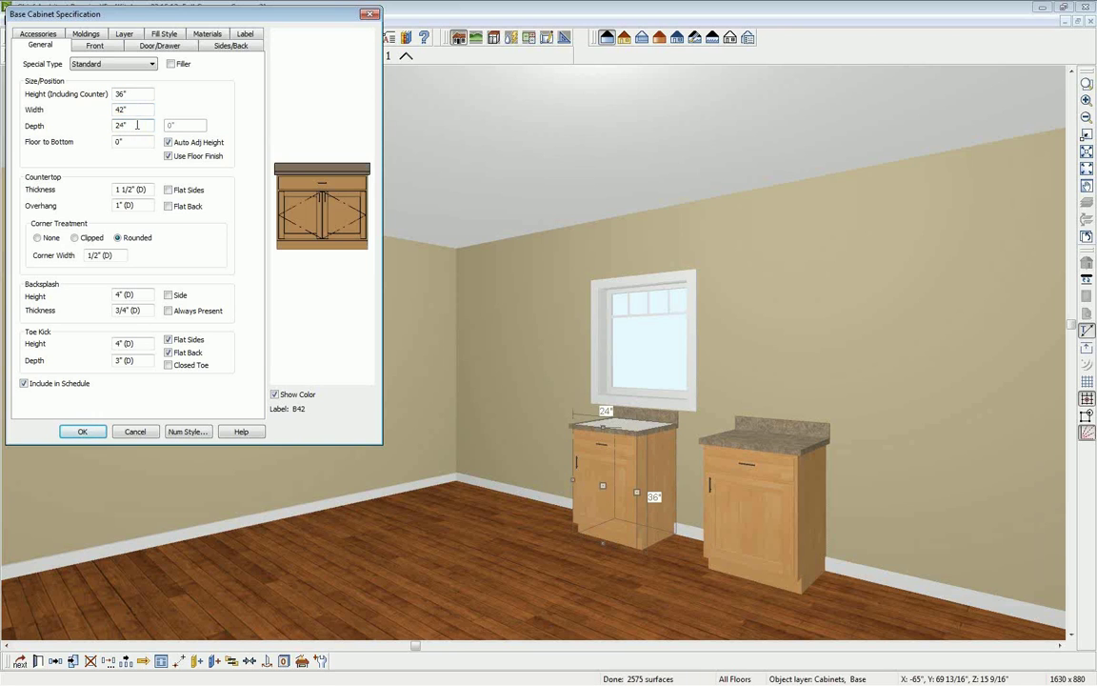
Change the 42" cabinet's drawer face item to a False Double Drawer.
left_click(343, 188)
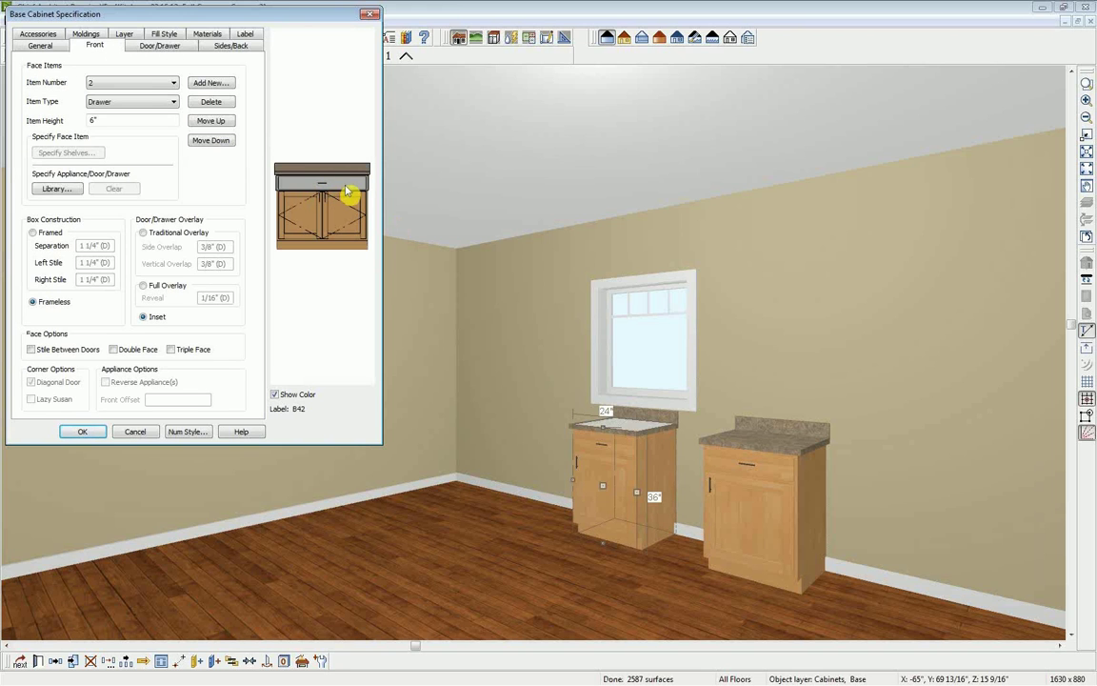
left_click(150, 101)
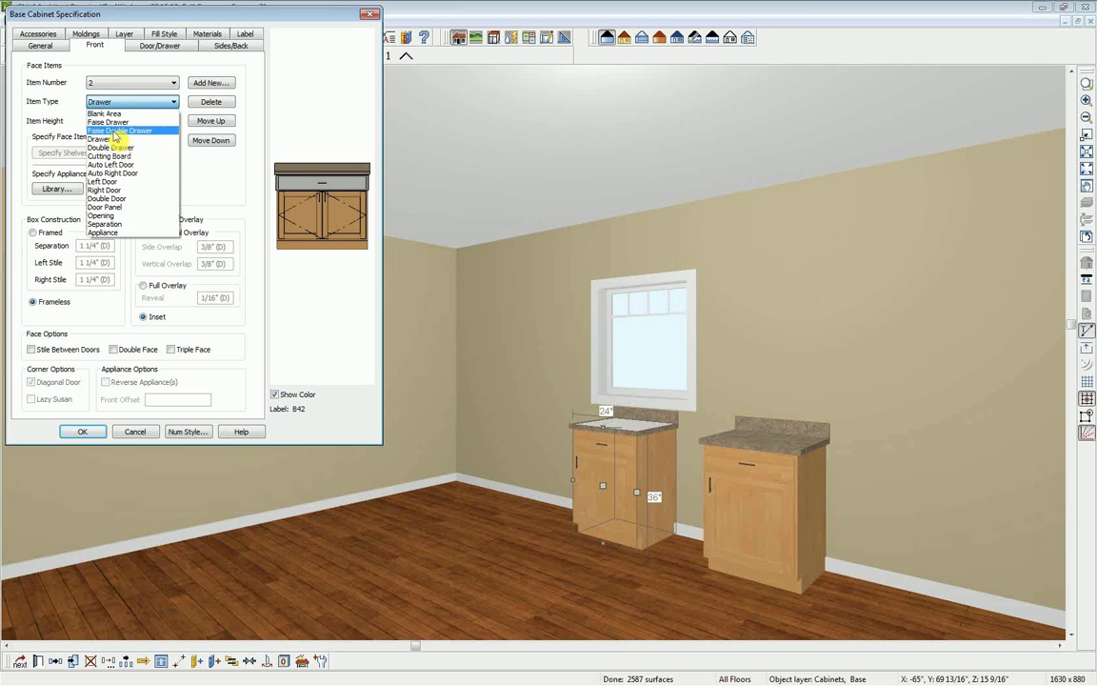
left_click(124, 131)
Specify the shelves behind the 42" cabinet's doors manually with 0 shelves and apply the cabinet specification.
left_click(296, 208)
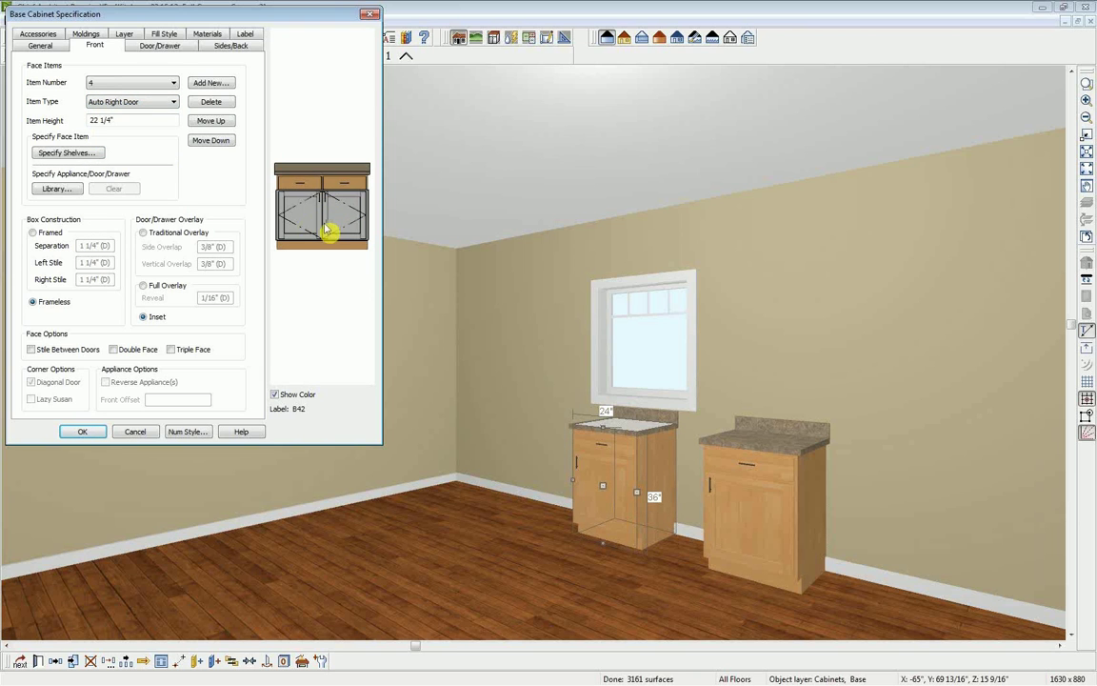
left_click(45, 155)
left_click(46, 155)
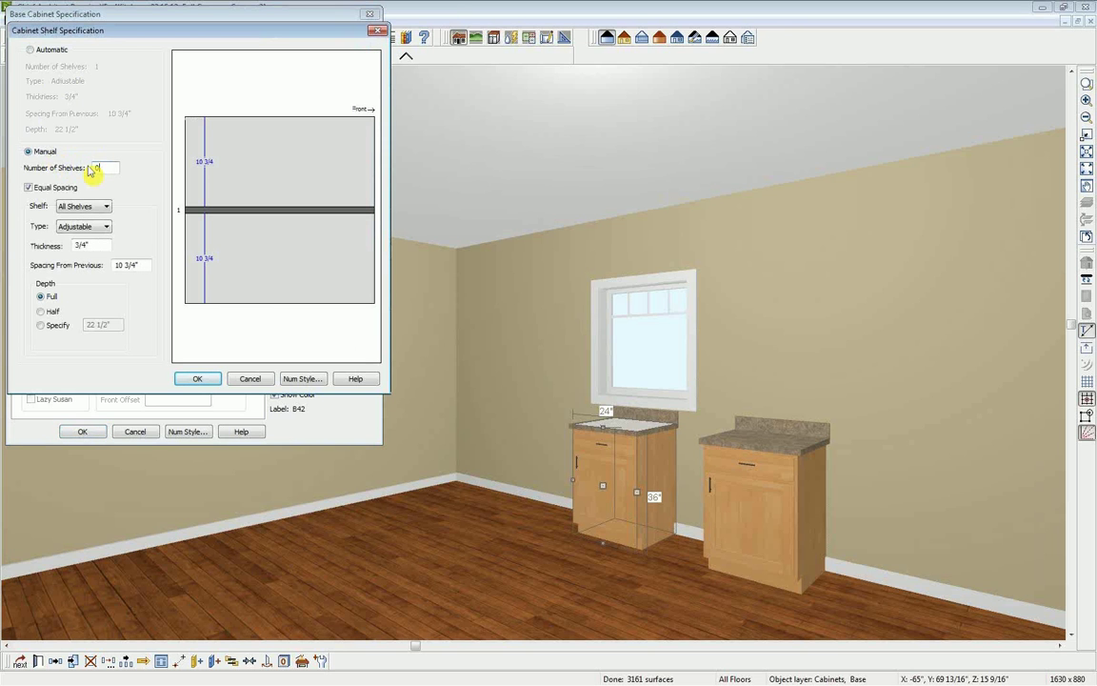
left_click(206, 379)
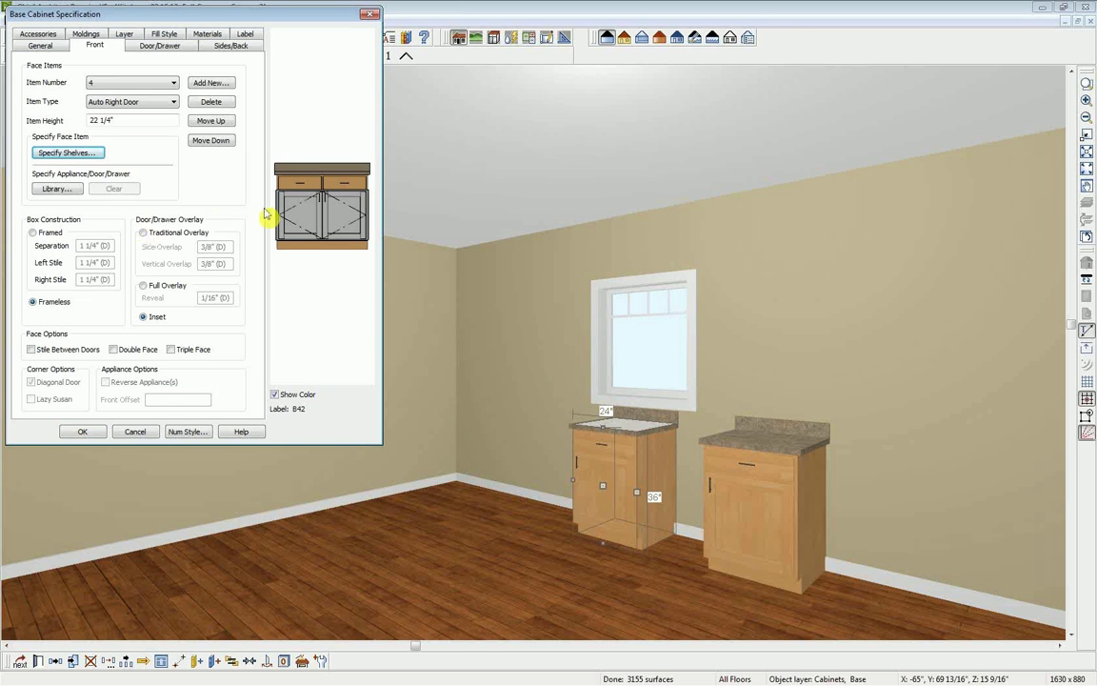
left_click(83, 431)
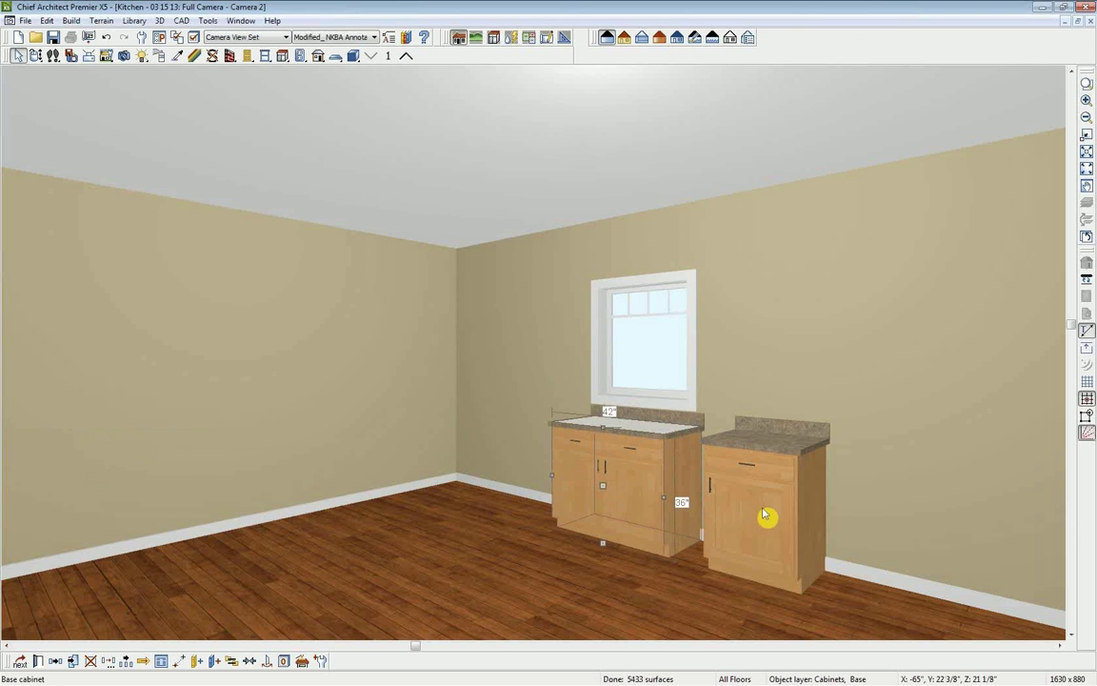
Center the 42" base cabinet on the window.
left_click(253, 663)
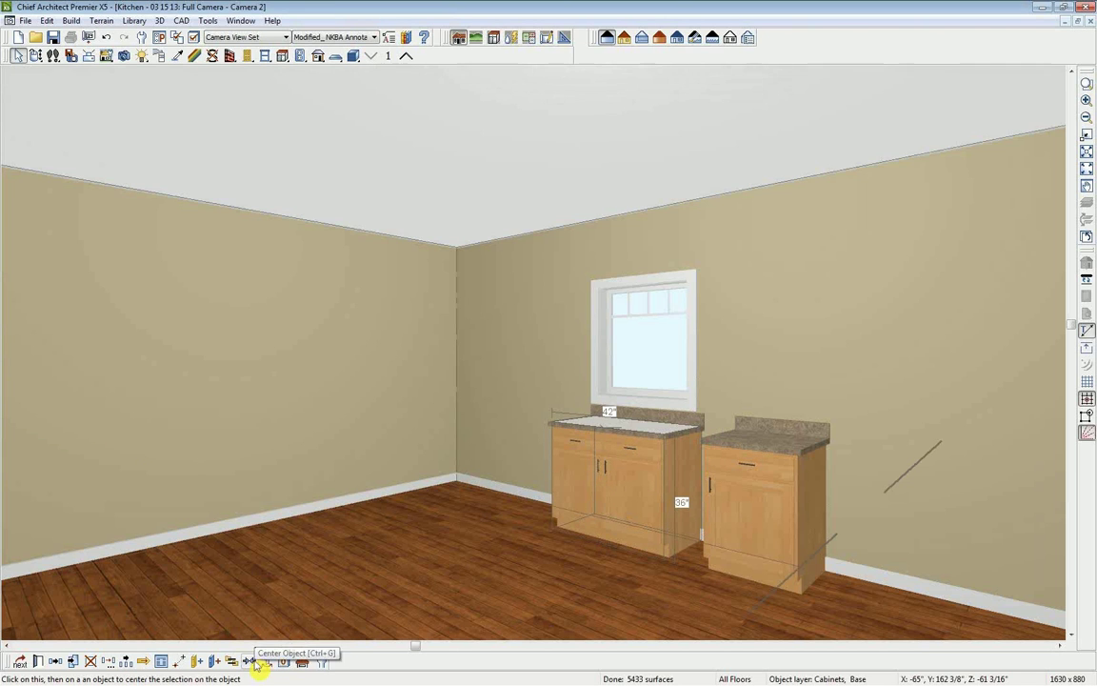
left_click(661, 344)
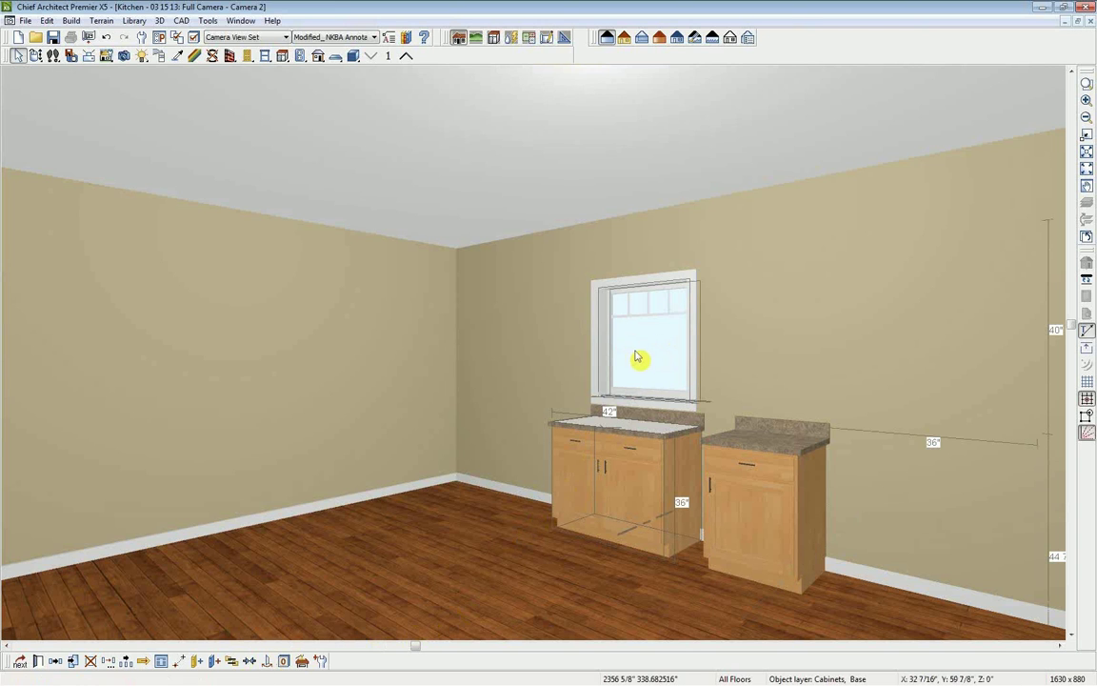
left_click(637, 356)
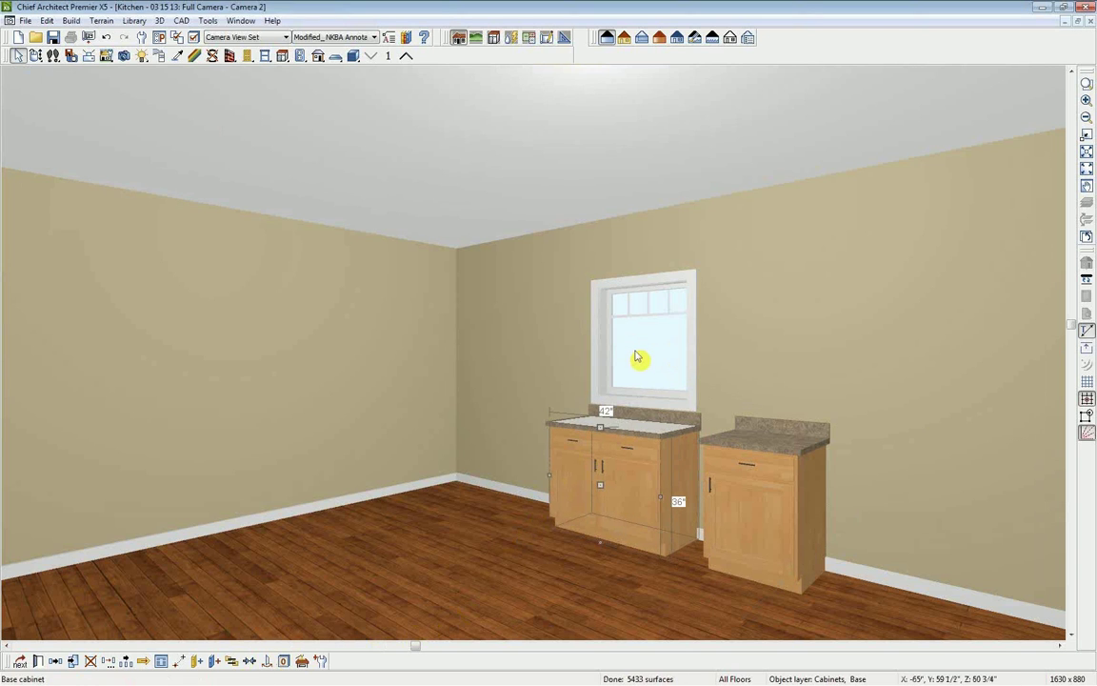
Move the second base cabinet flush against the 42" cabinet and stretch its free side to a width of 27".
left_click(763, 532)
left_click_drag(746, 520, 683, 502)
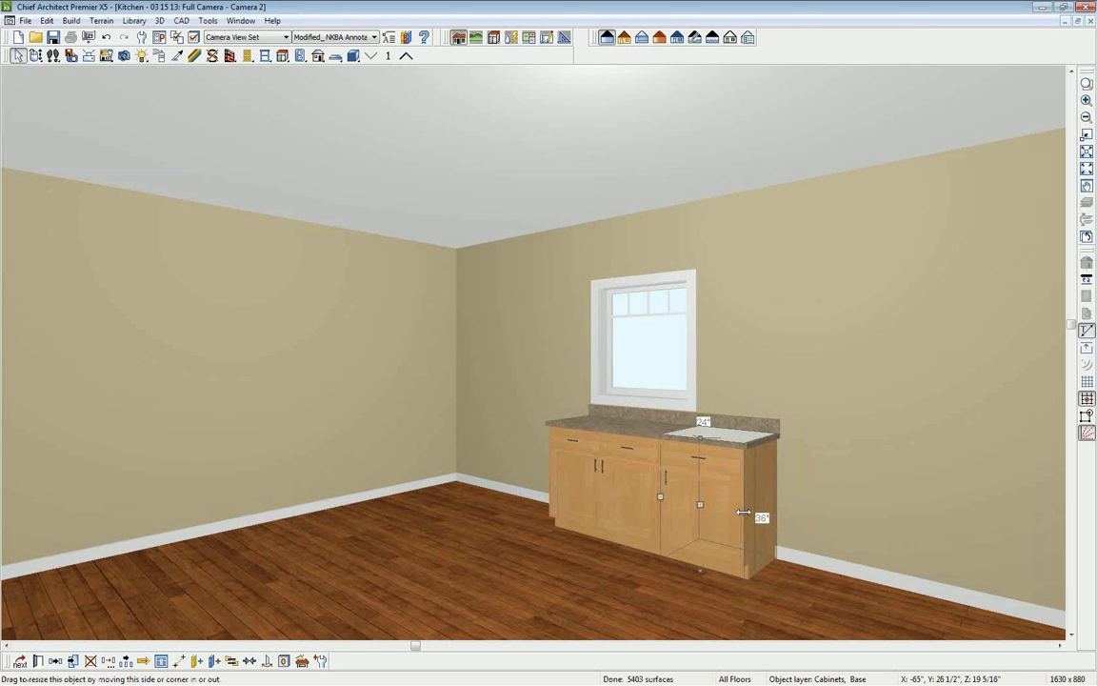
left_click_drag(743, 513, 754, 516)
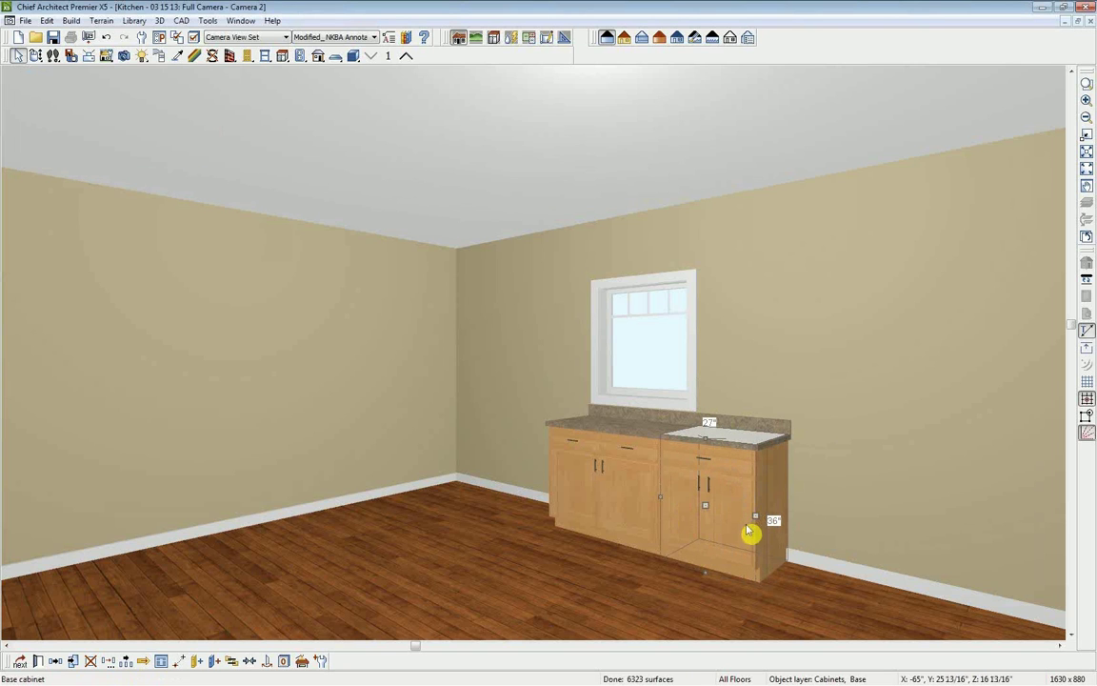
Change the 27" base cabinet's door face item to a Drawer with an item height of 9".
left_click(38, 660)
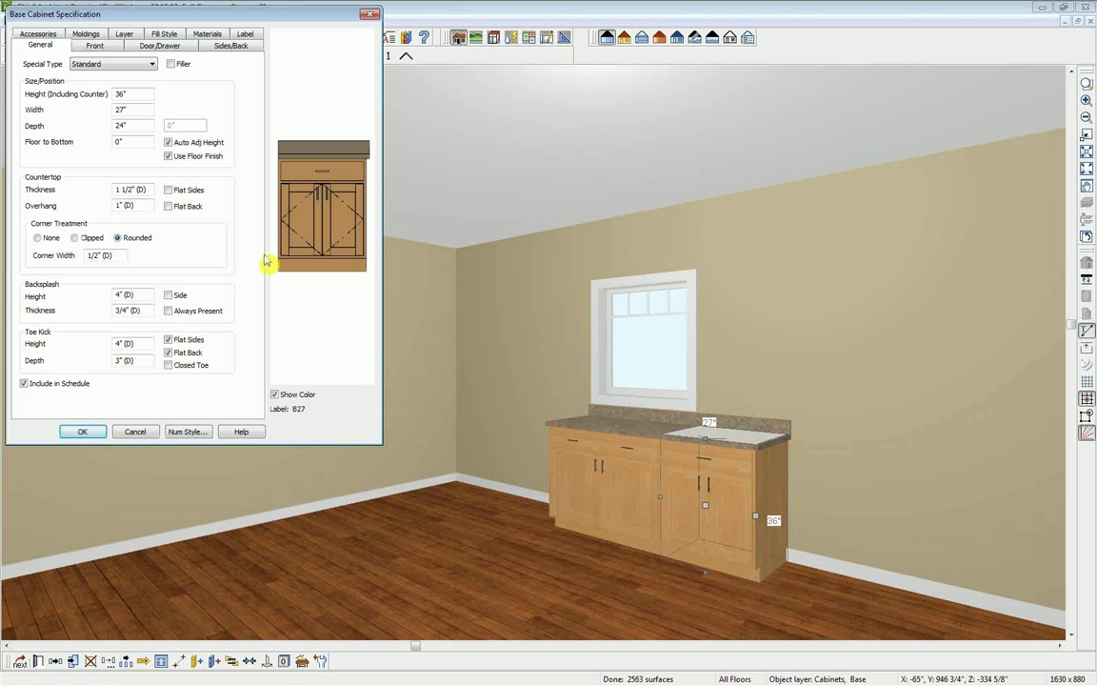
left_click(322, 213)
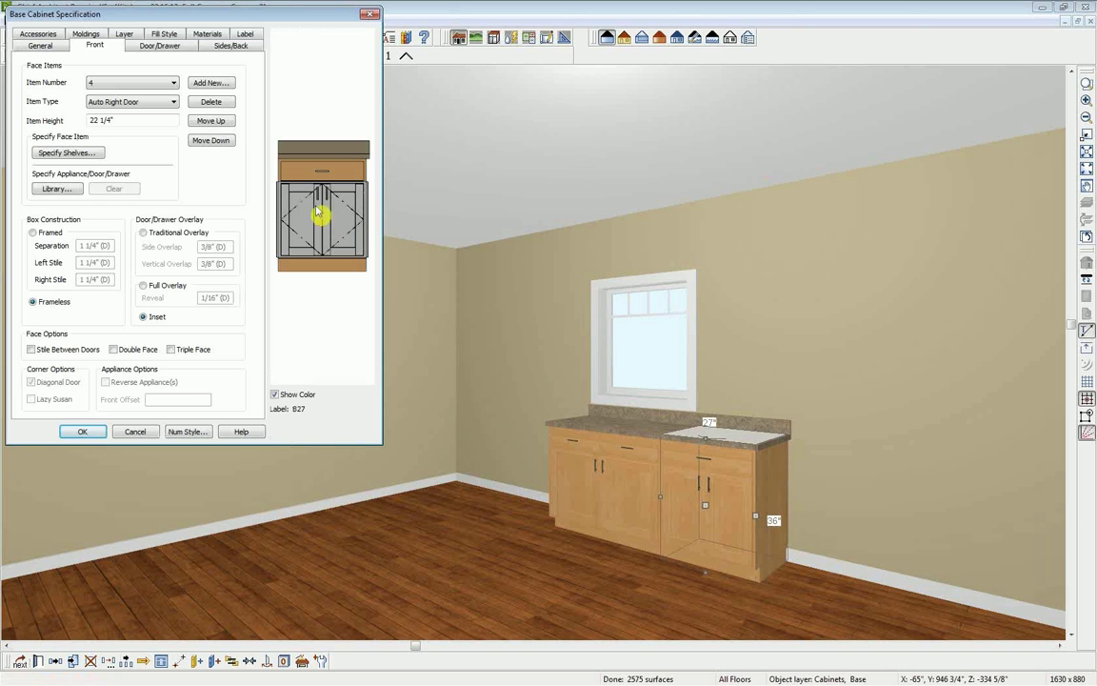
left_click(162, 102)
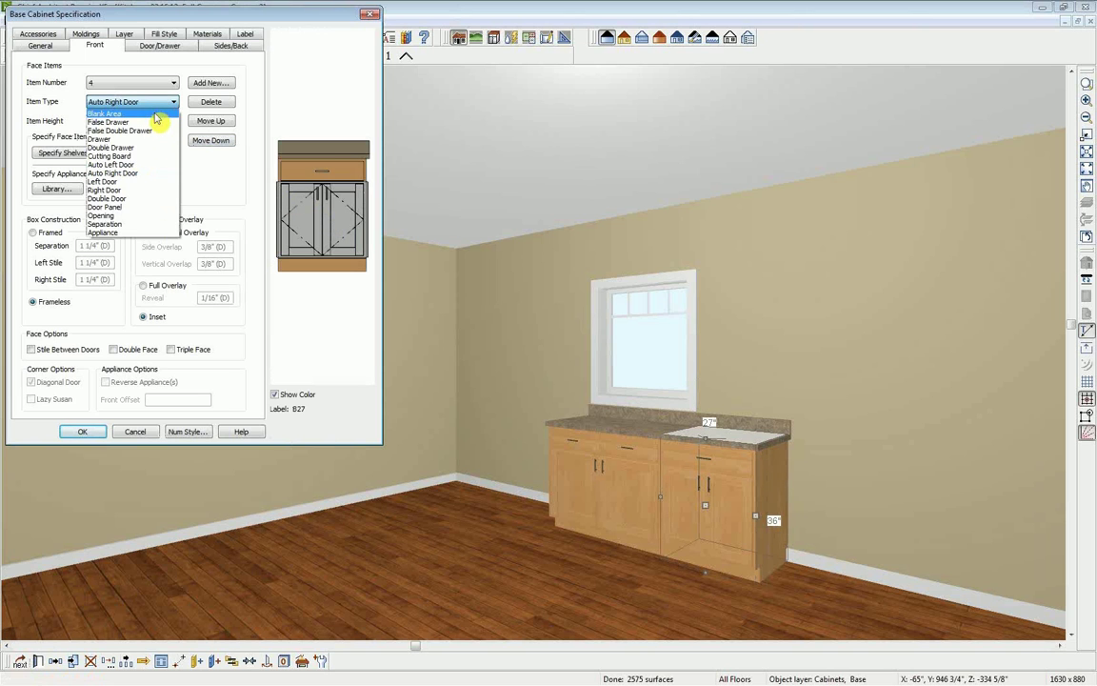
left_click(143, 139)
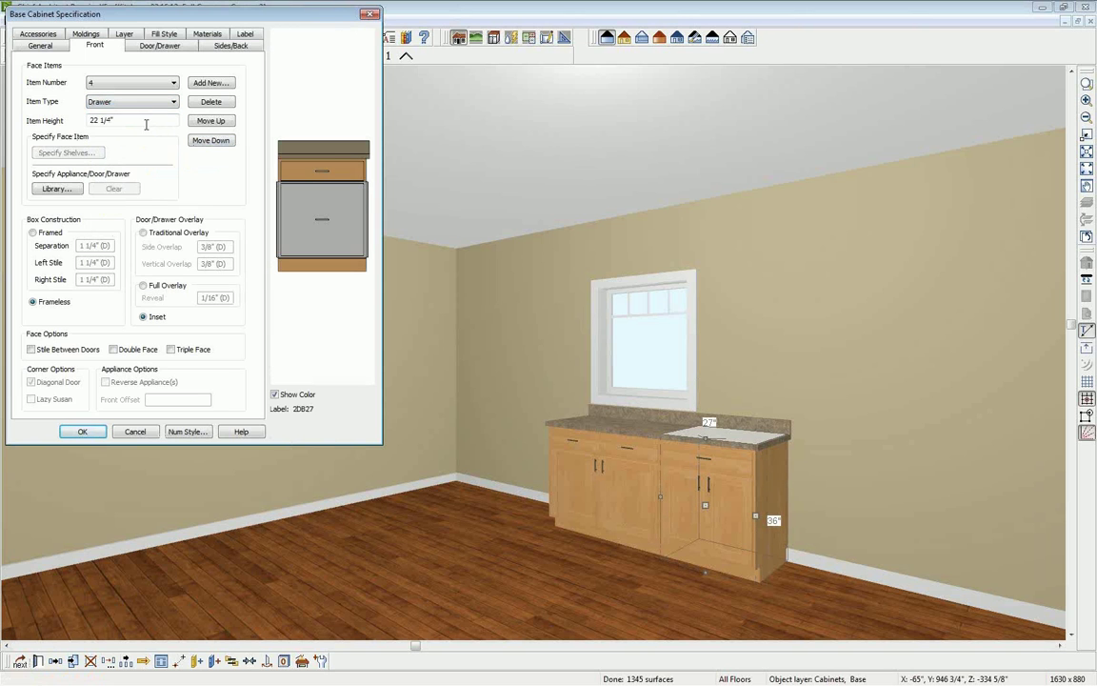
type("9")
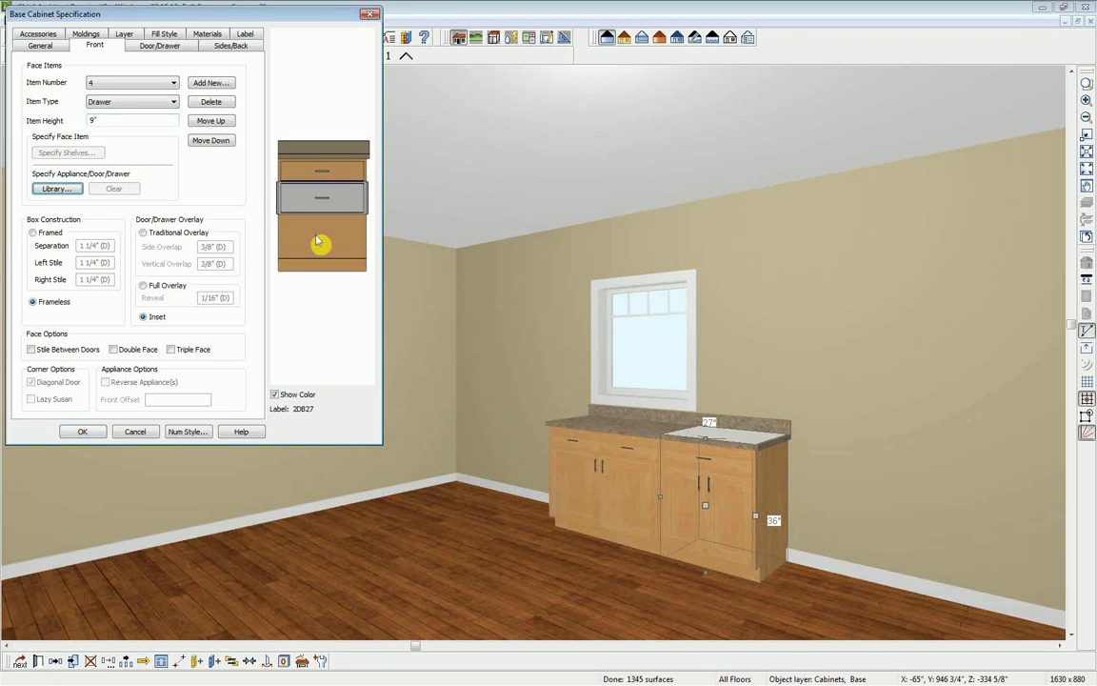
Turn the blank area below the 27" cabinet's 9" drawer into a Drawer and apply the cabinet specification.
left_click(310, 243)
left_click(158, 101)
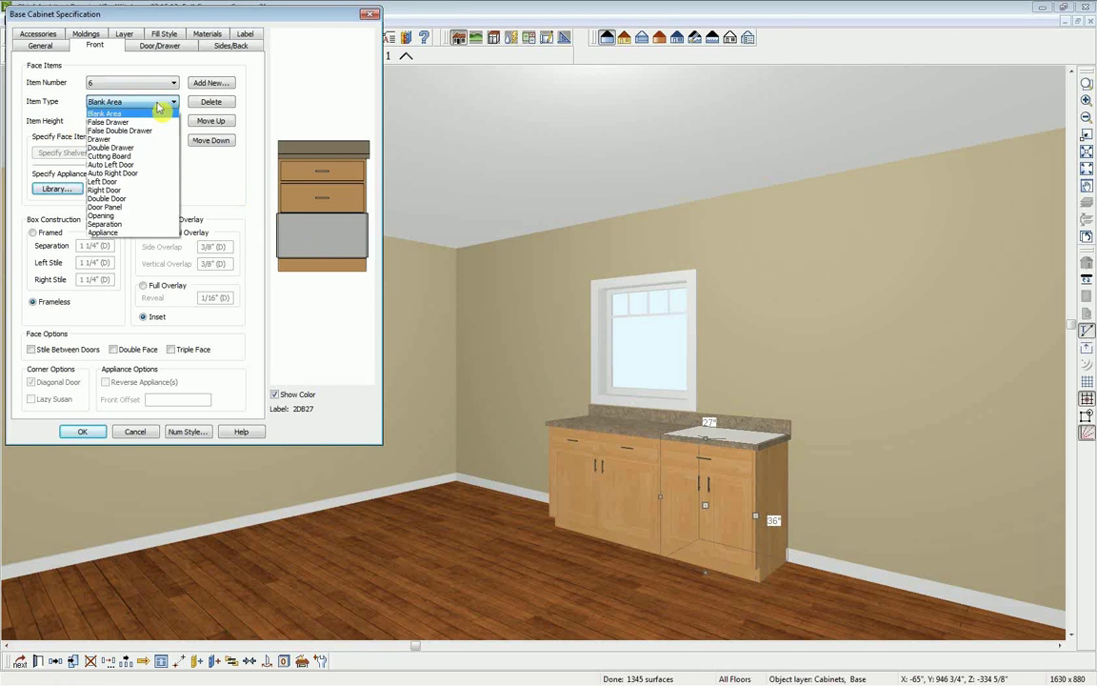
left_click(147, 140)
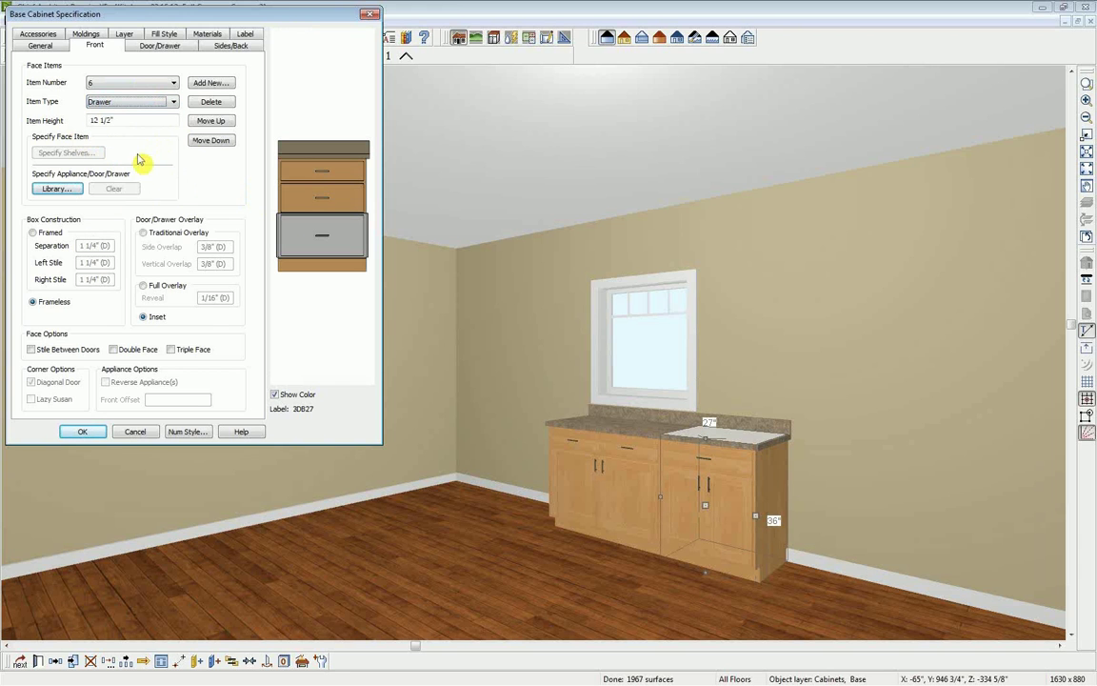
left_click(84, 433)
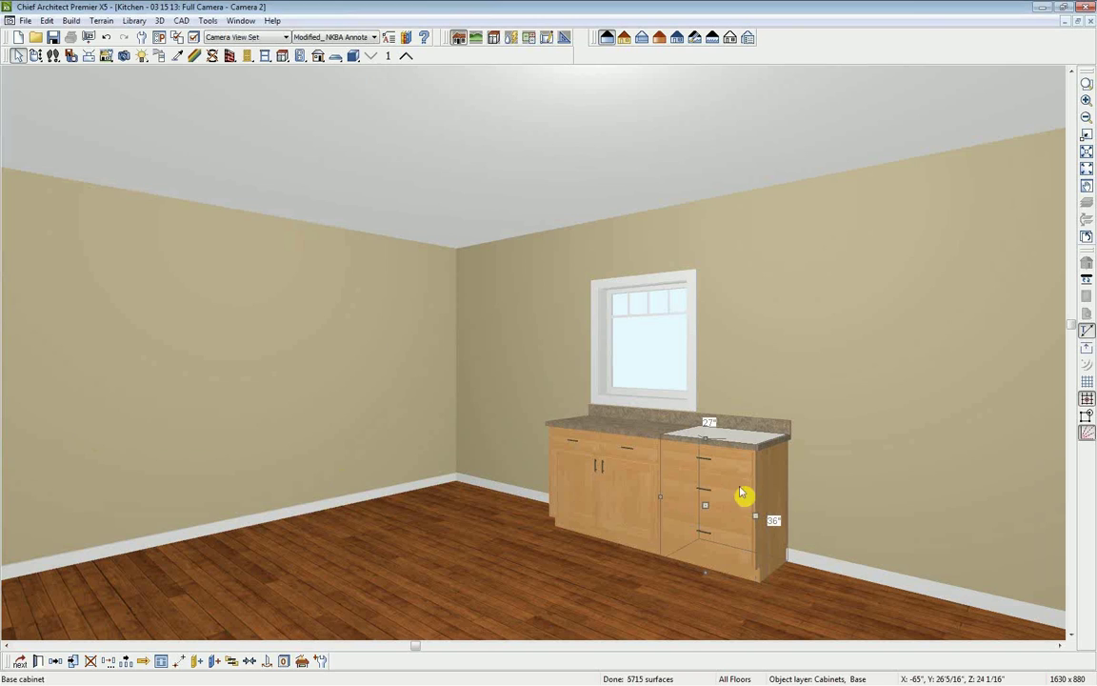
Place a base cabinet beside the three-drawer cabinet, away from the window, and stretch its free side to a width of 33".
left_click(282, 55)
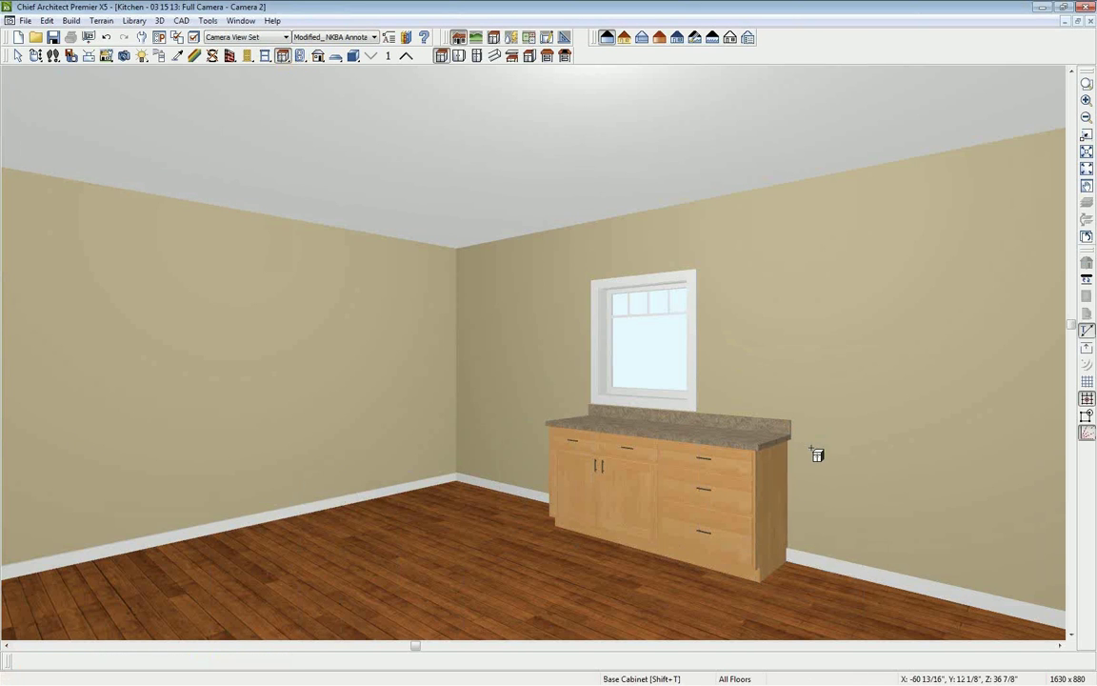
left_click(818, 451)
left_click(825, 509)
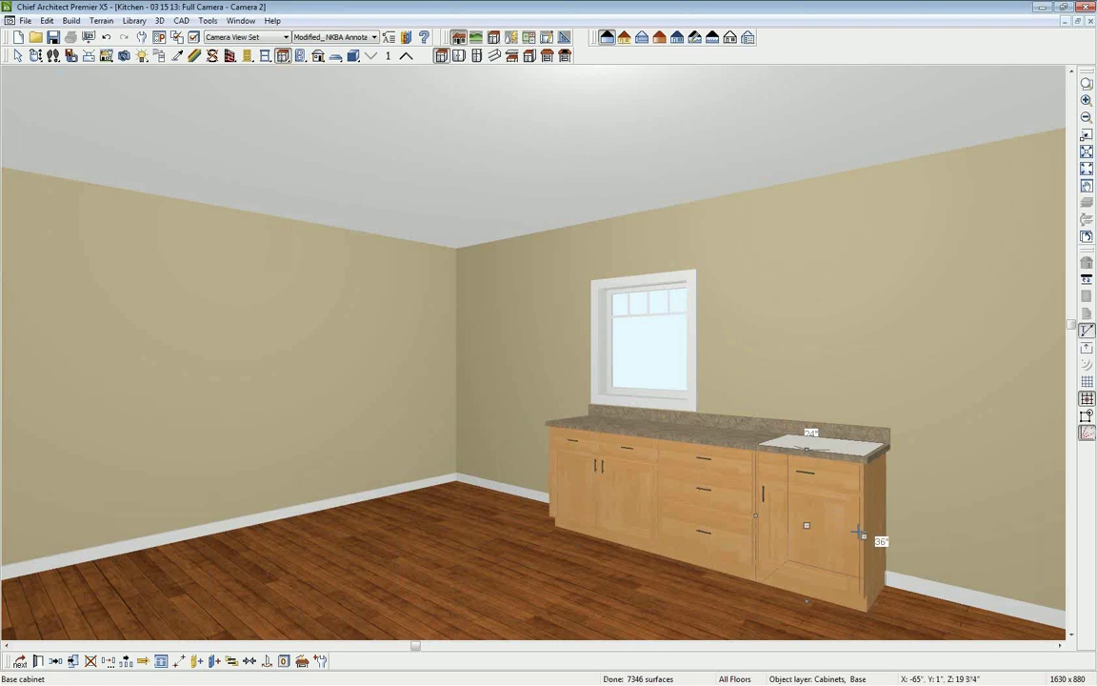
left_click_drag(863, 539, 912, 548)
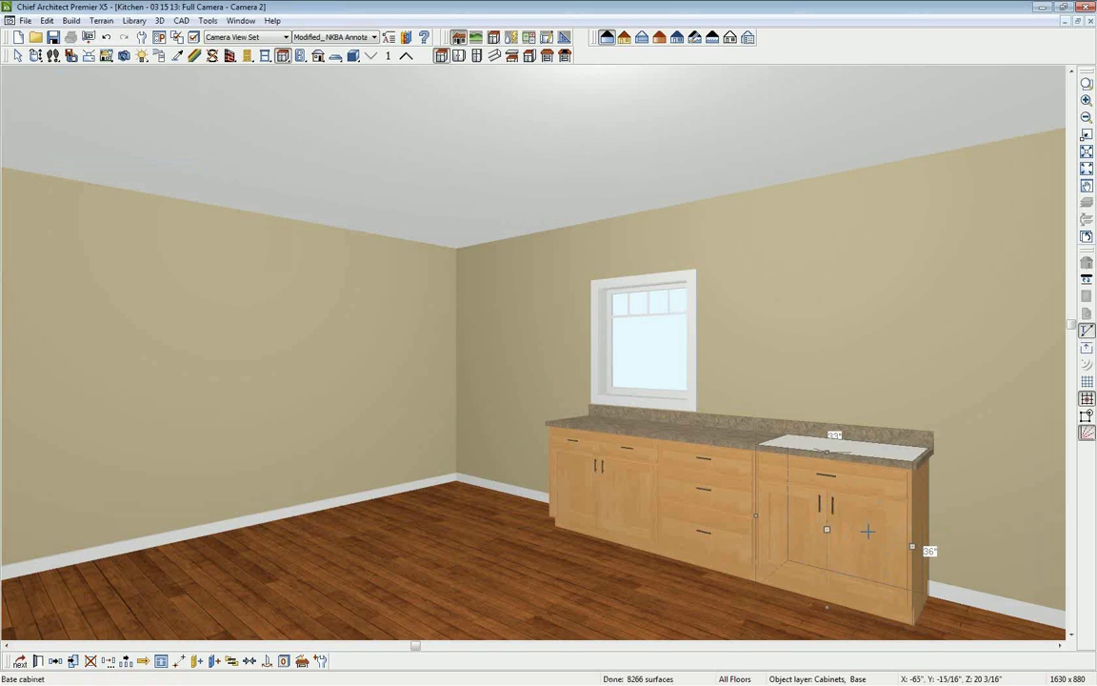
Place a corner base cabinet in the room corner and replace its diagonal door with the Lazy Susan option.
key("shift+t")
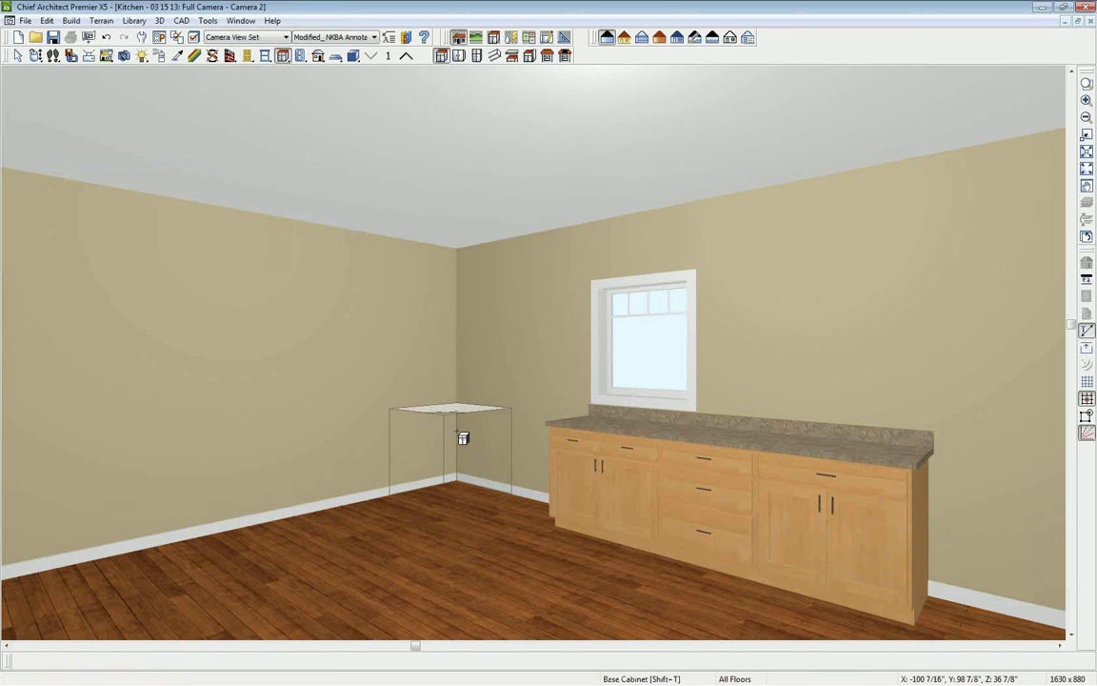
left_click(463, 438)
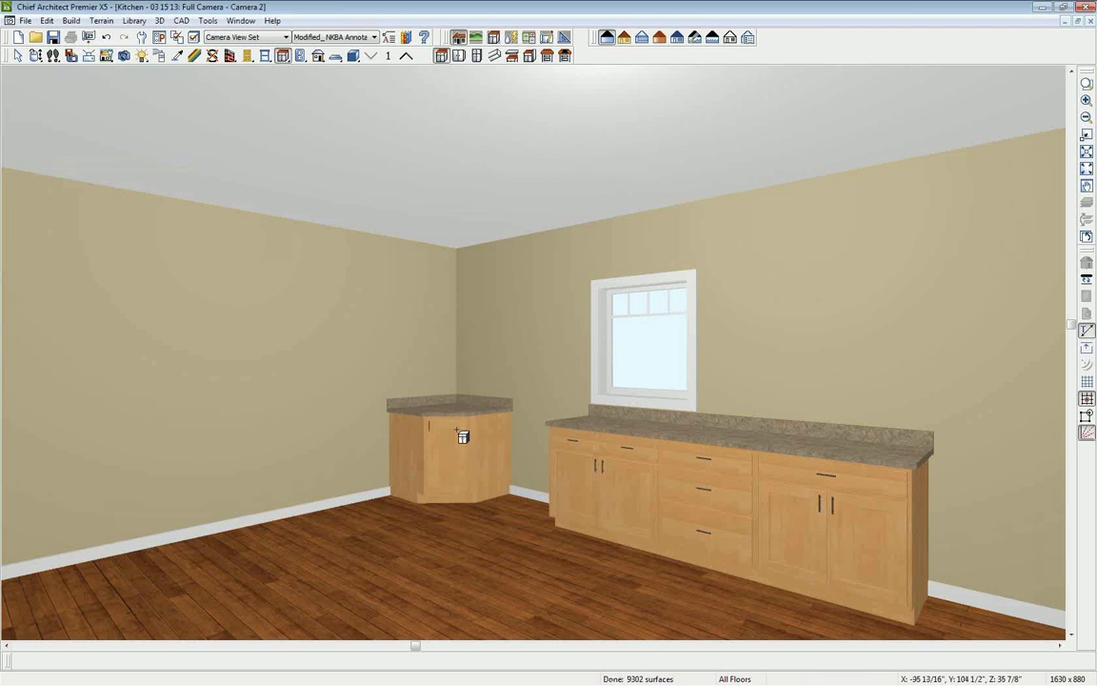
left_click(454, 438)
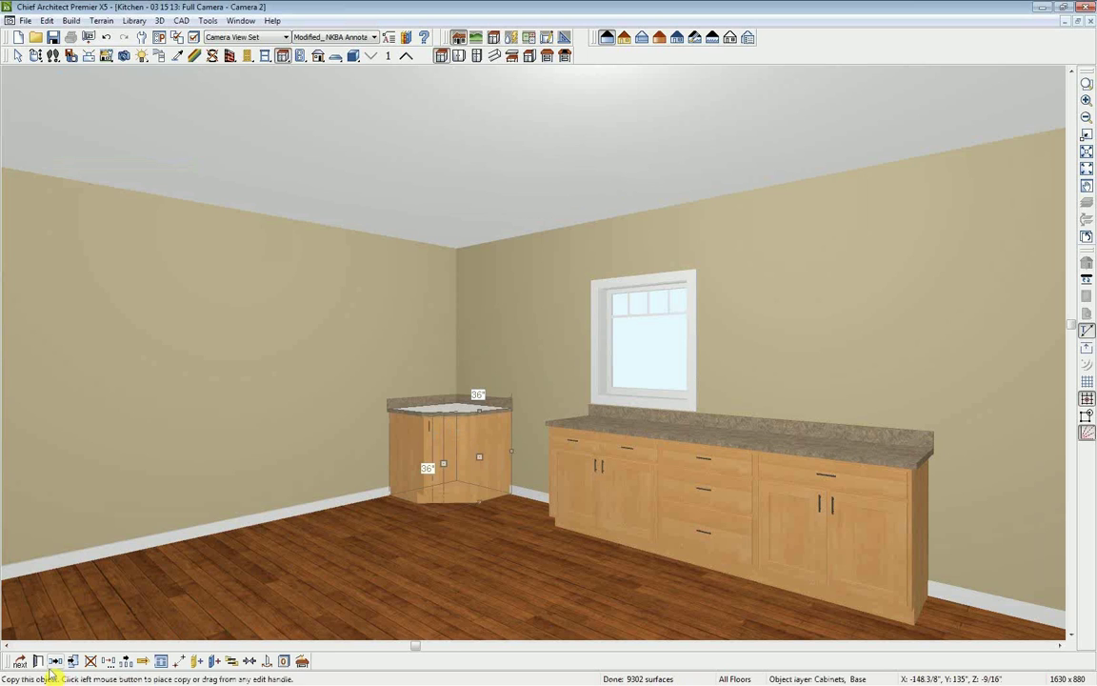
left_click(19, 660)
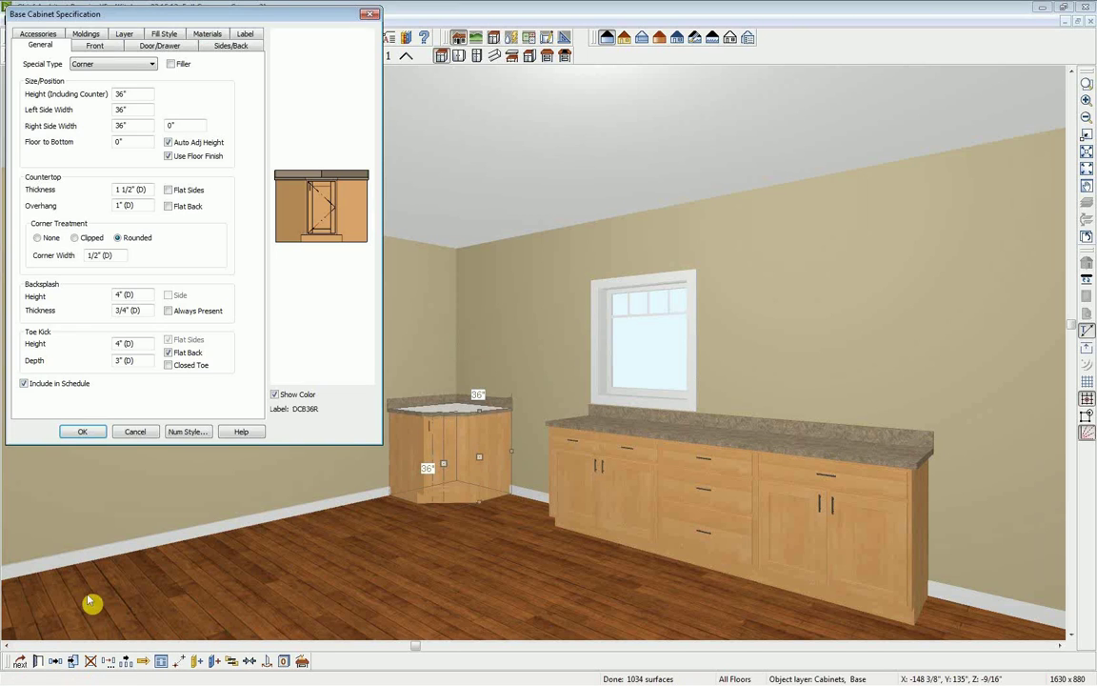
left_click(305, 215)
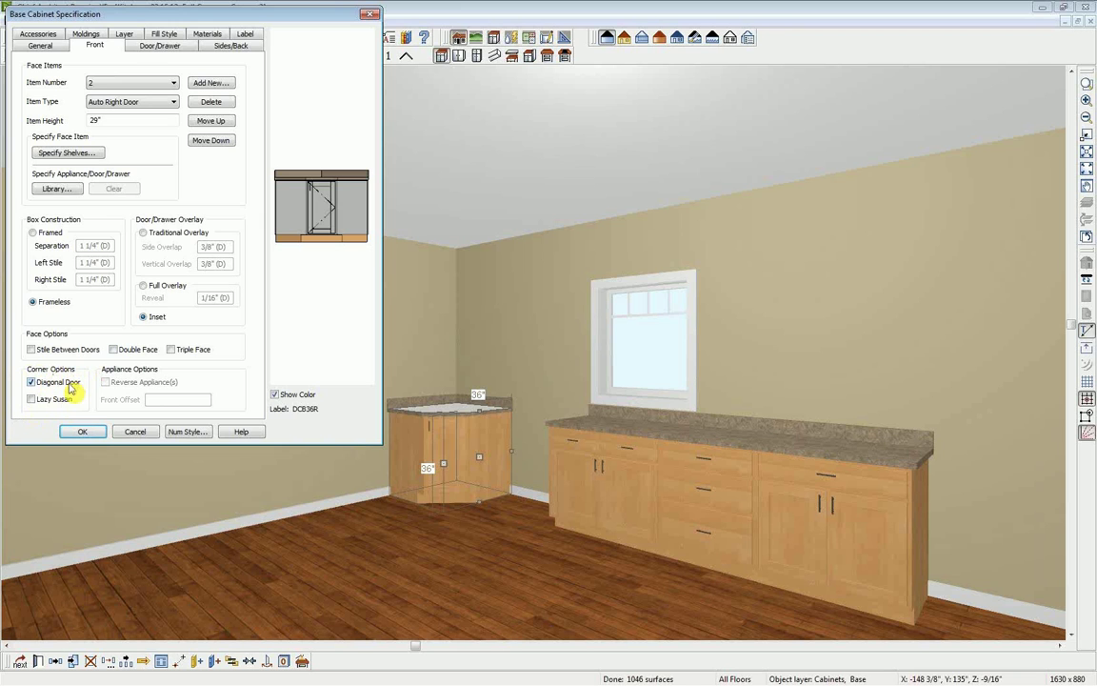
left_click(32, 383)
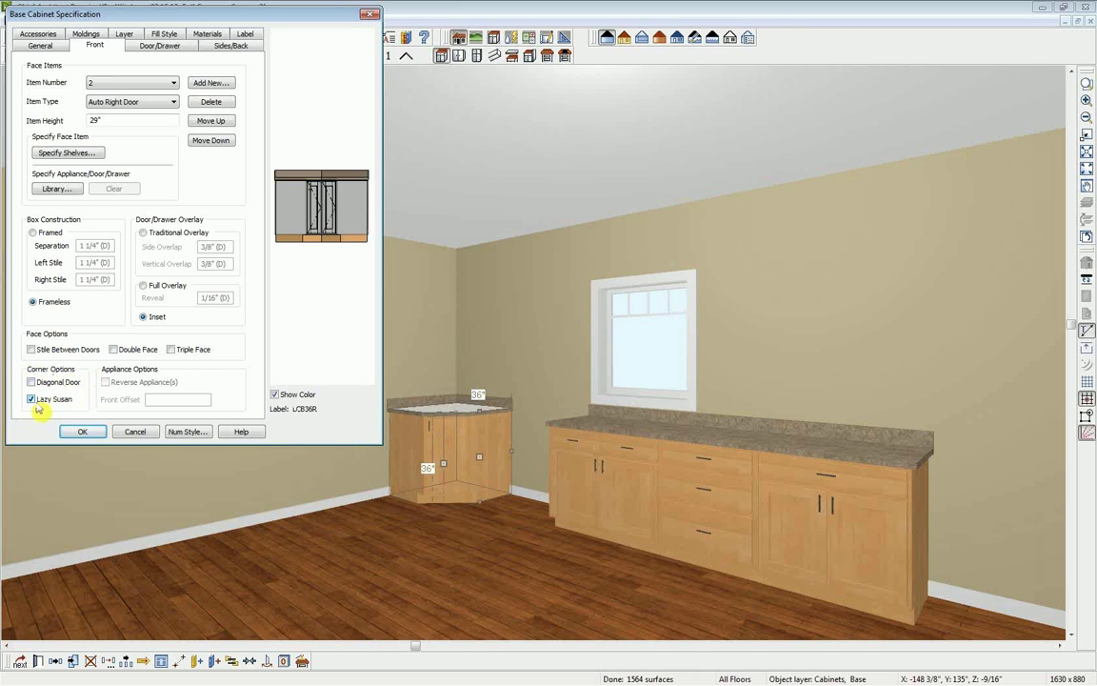
left_click(80, 434)
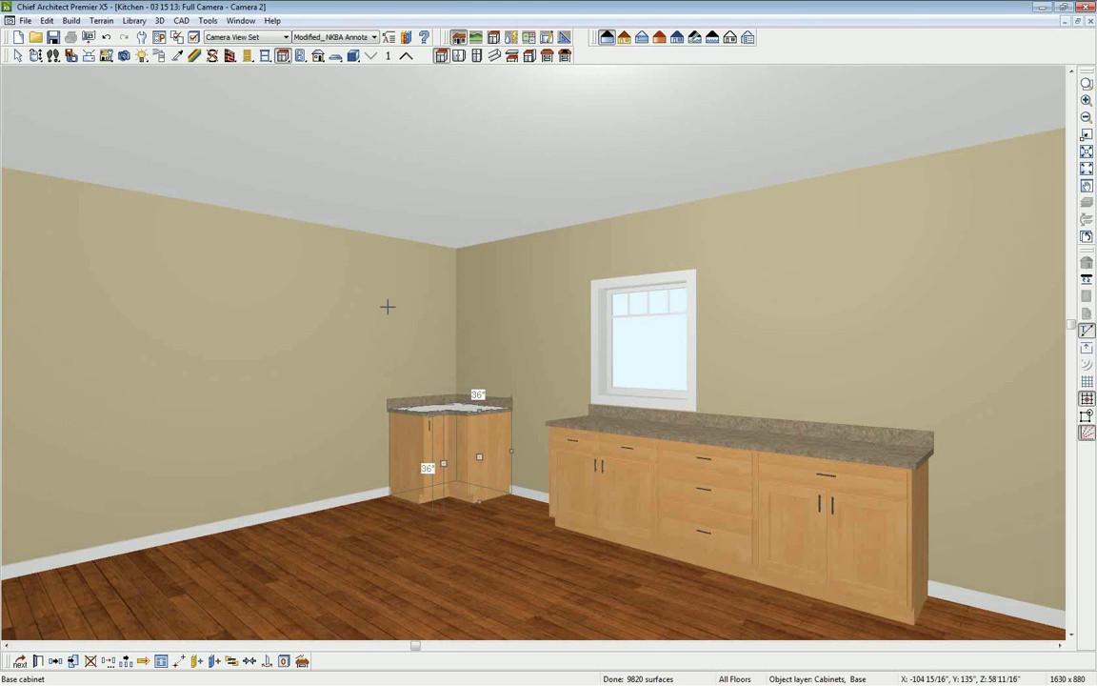
Tile the camera view and floor plan vertically and activate the floor plan, showing the cabinet area enlarged.
left_click(241, 20)
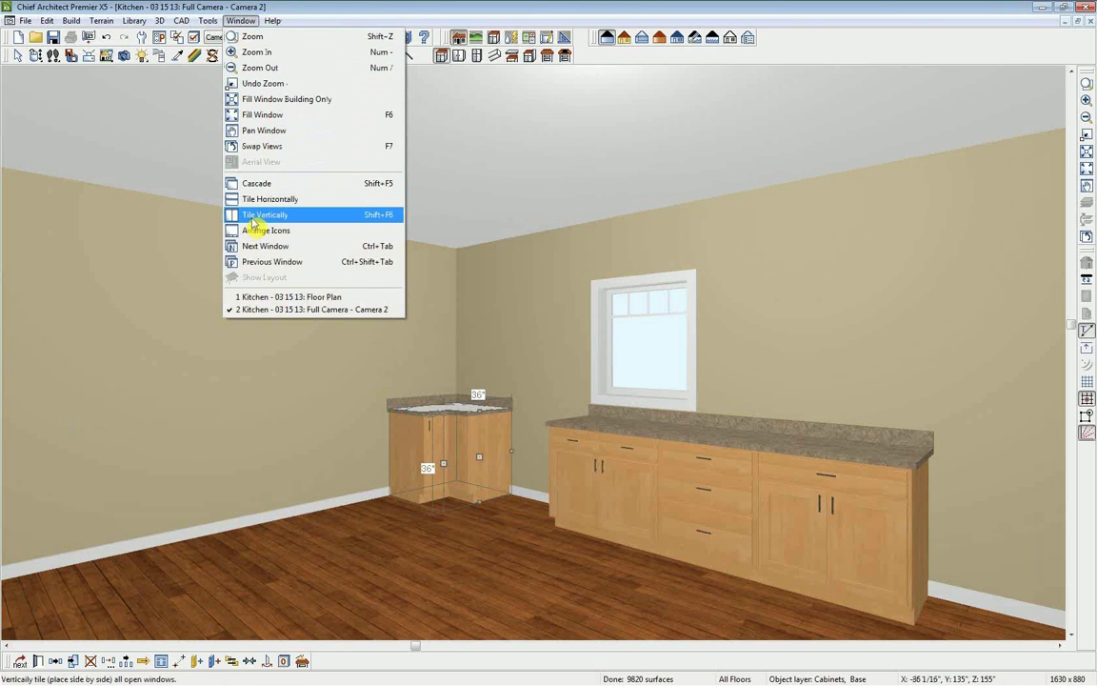
left_click(378, 219)
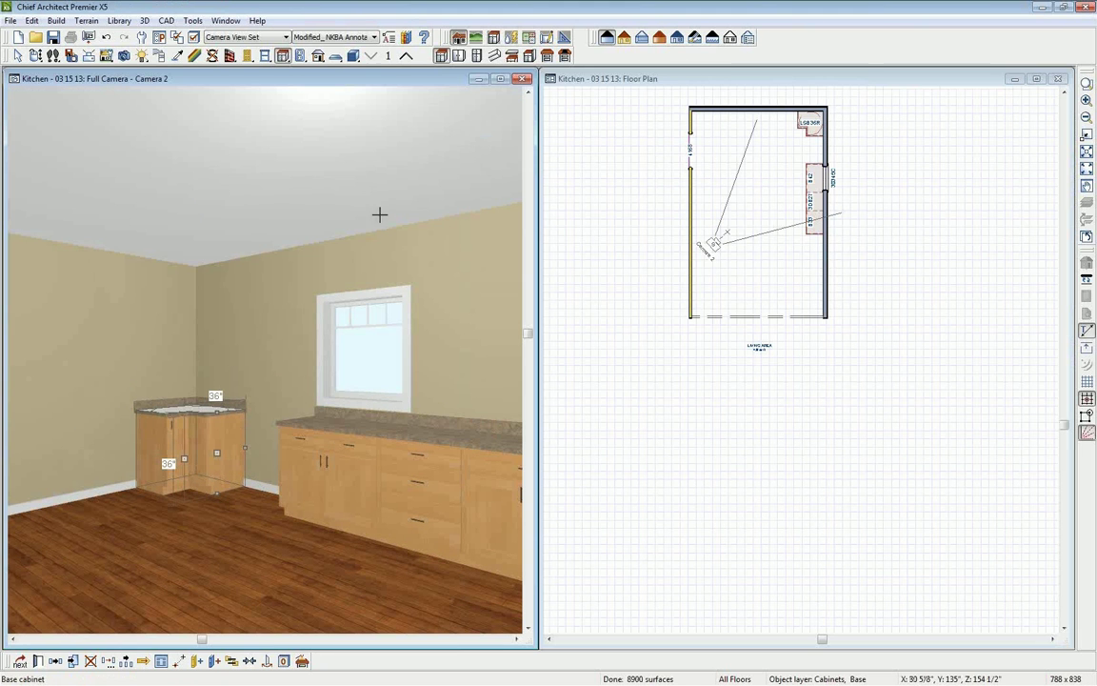
left_click(598, 82)
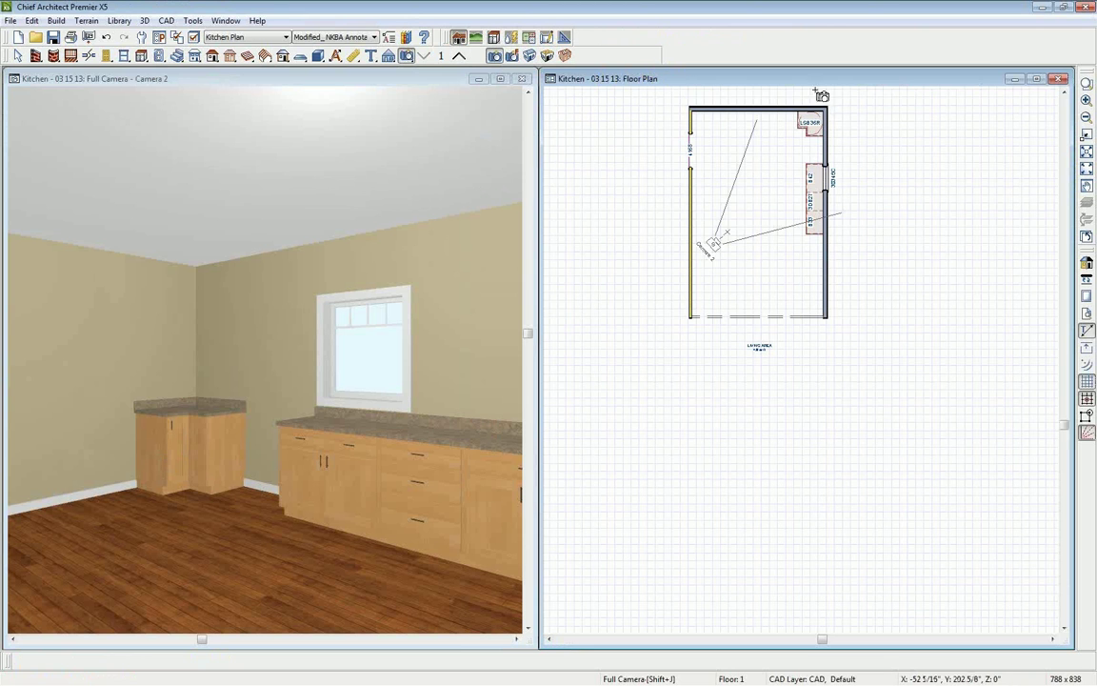
scroll(789, 98, "up", 1)
scroll(781, 101, "up", 2)
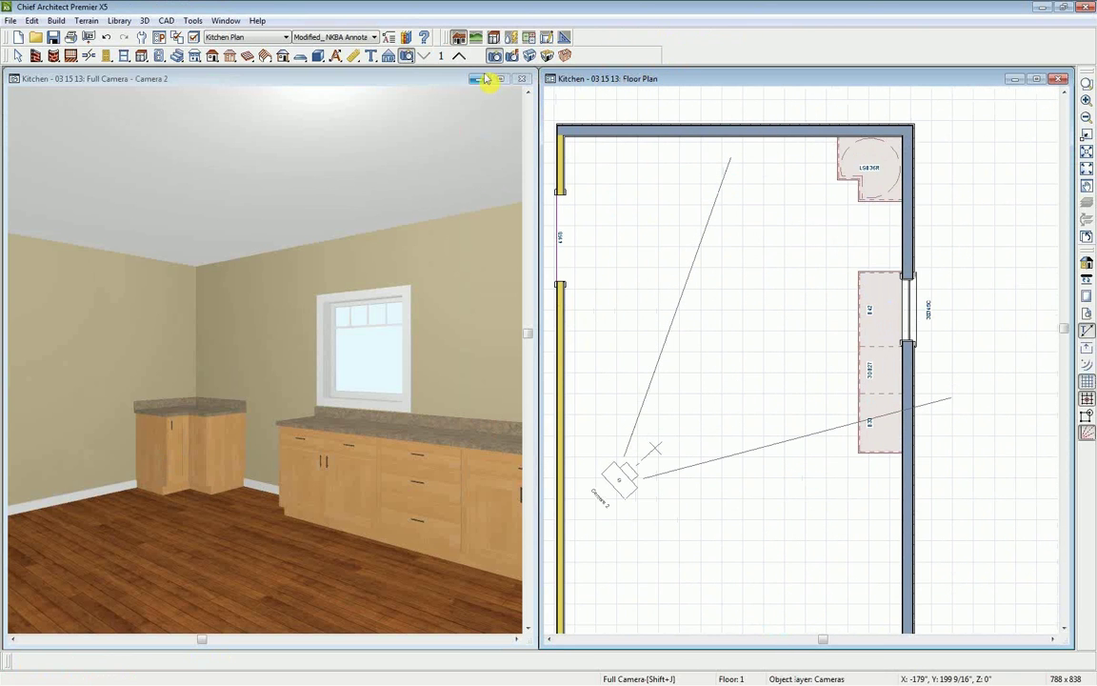
Place a 24" base cabinet beside the 42" window cabinet and another filling the gap to the corner cabinet.
left_click(140, 55)
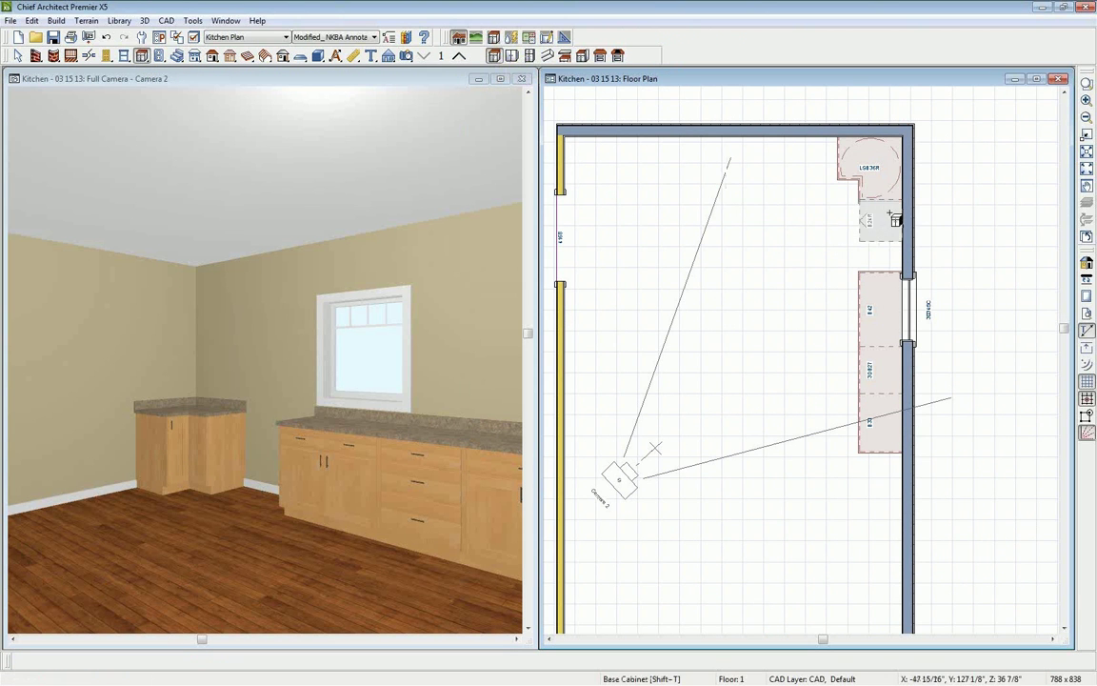
left_click(893, 259)
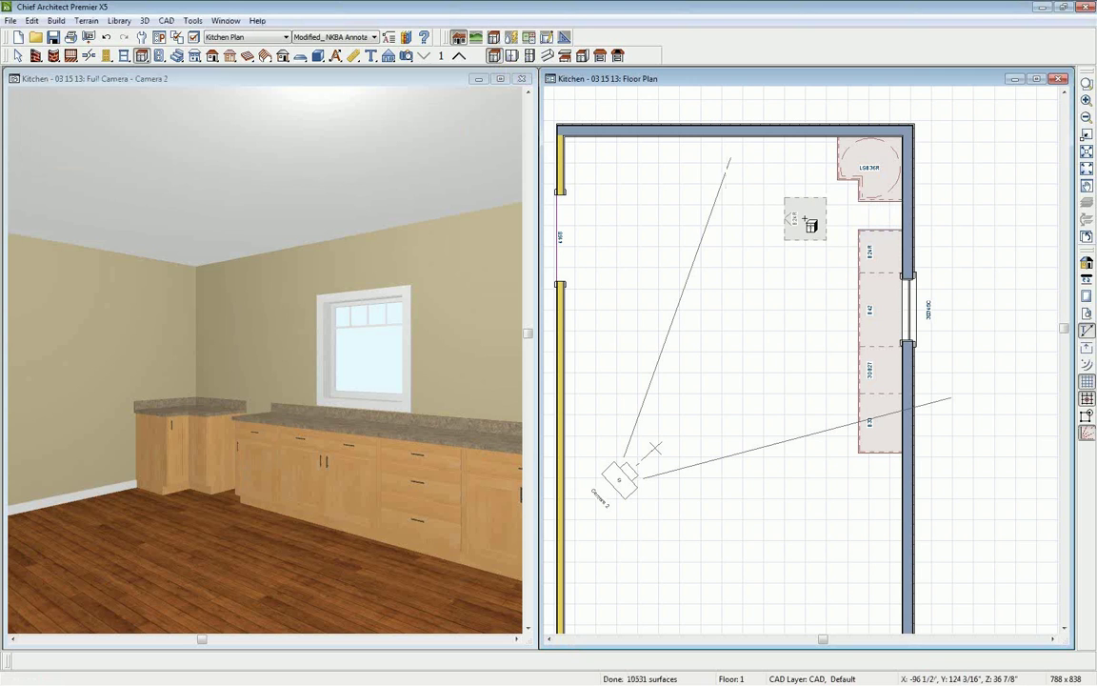
left_click(895, 222)
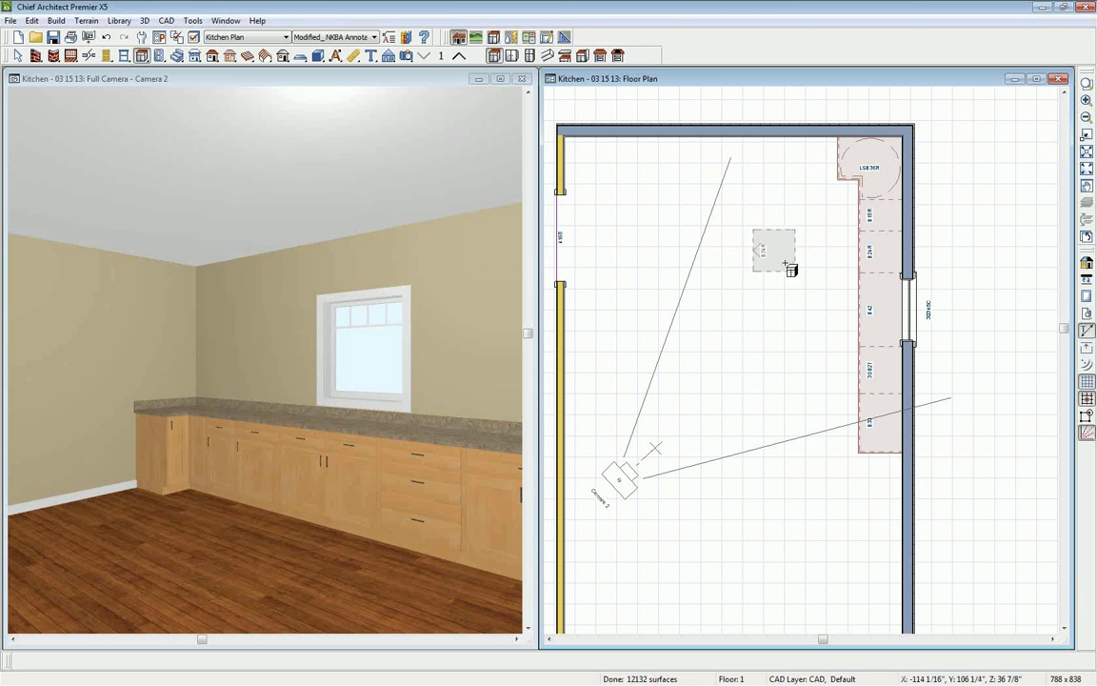
key("space")
Copy the 42" window cabinet and its adjoining three-drawer cabinet as a pair, rotated onto the adjacent wall and flush with the corner cabinet.
left_click_drag(825, 367, 910, 274)
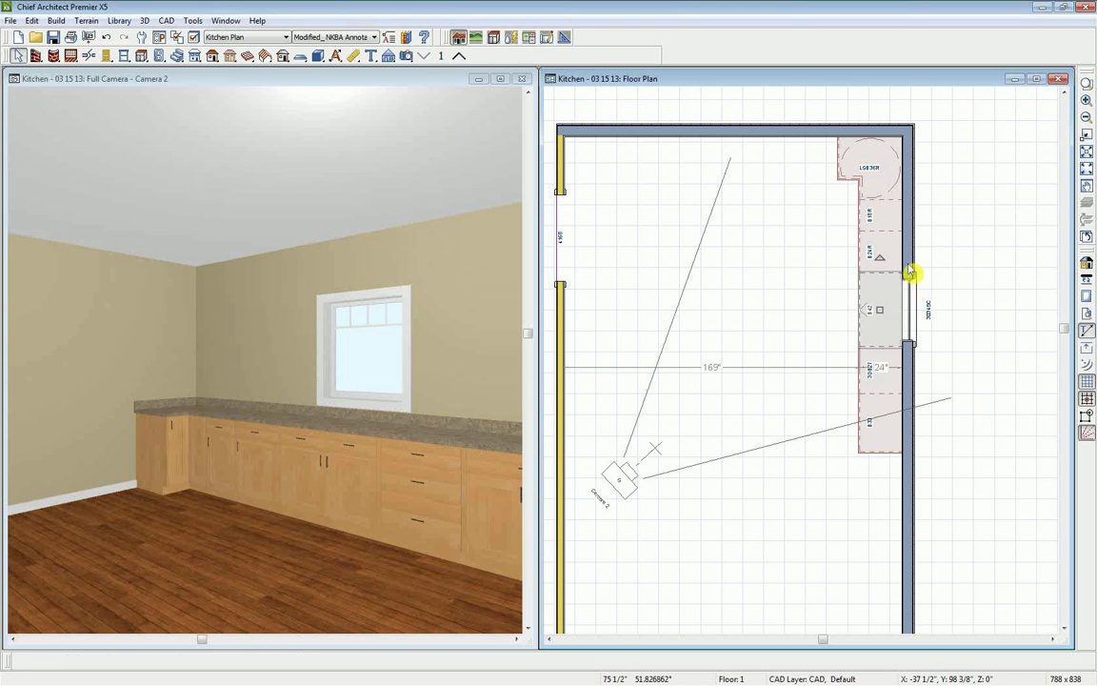
left_click(886, 382, "shift")
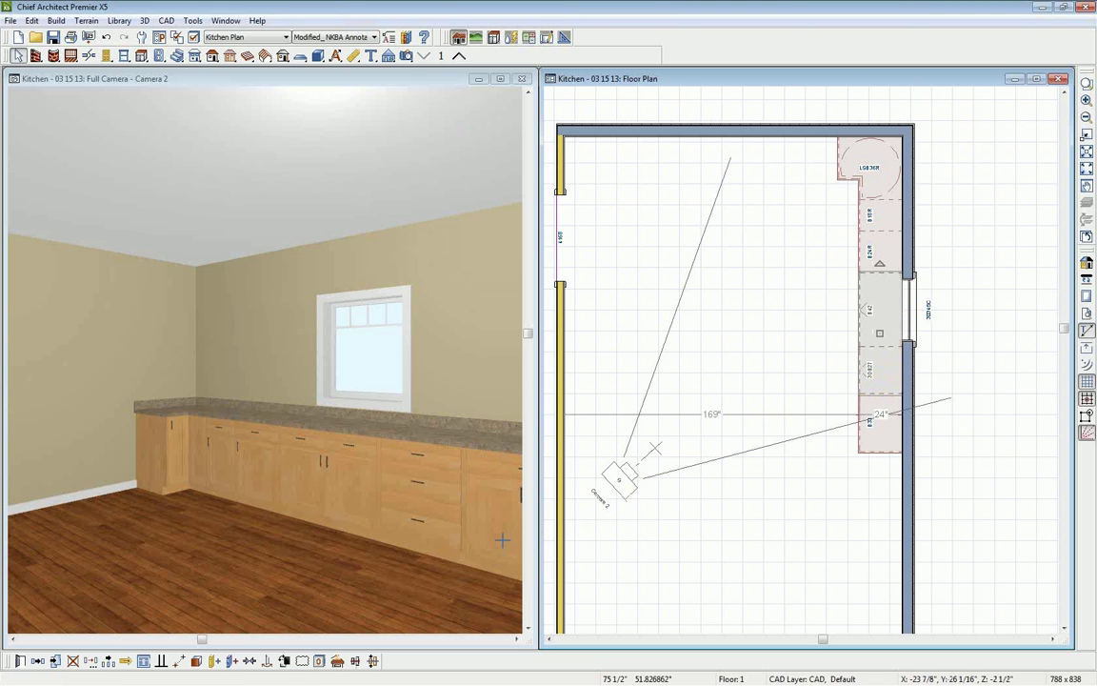
left_click(42, 663)
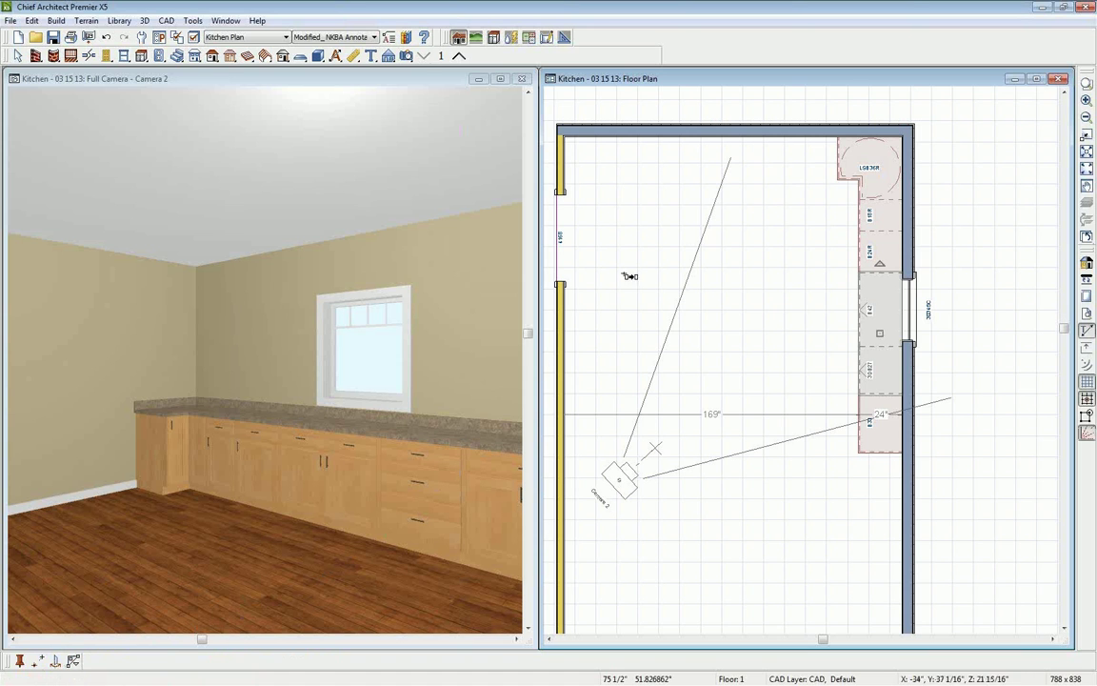
left_click(746, 179)
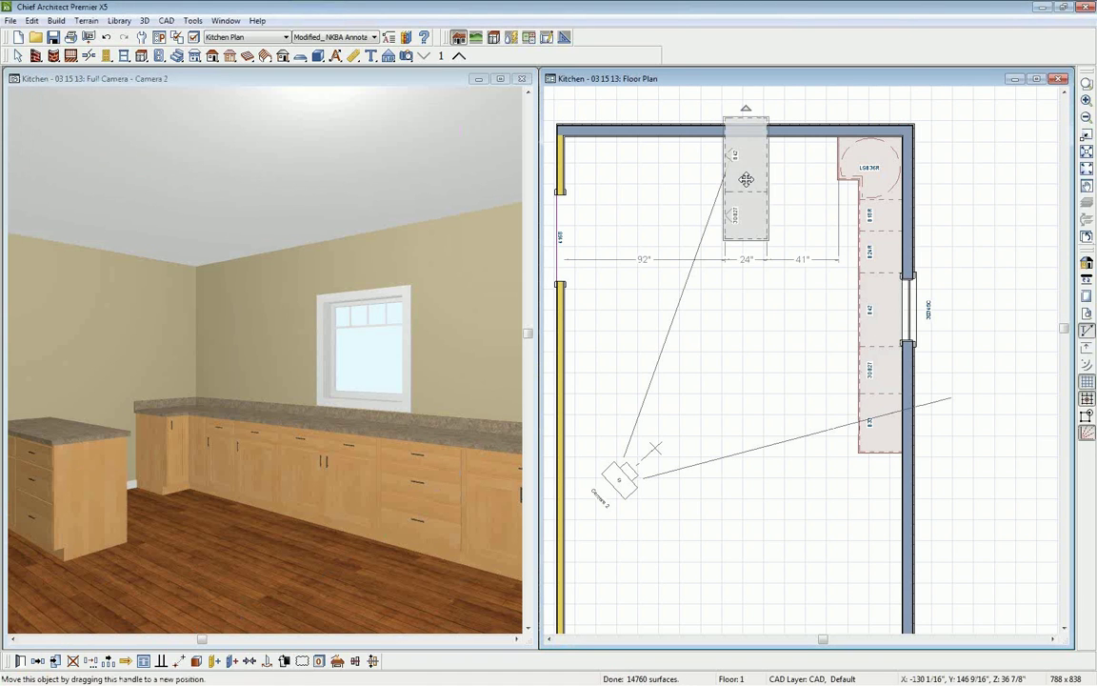
left_click_drag(745, 107, 643, 177)
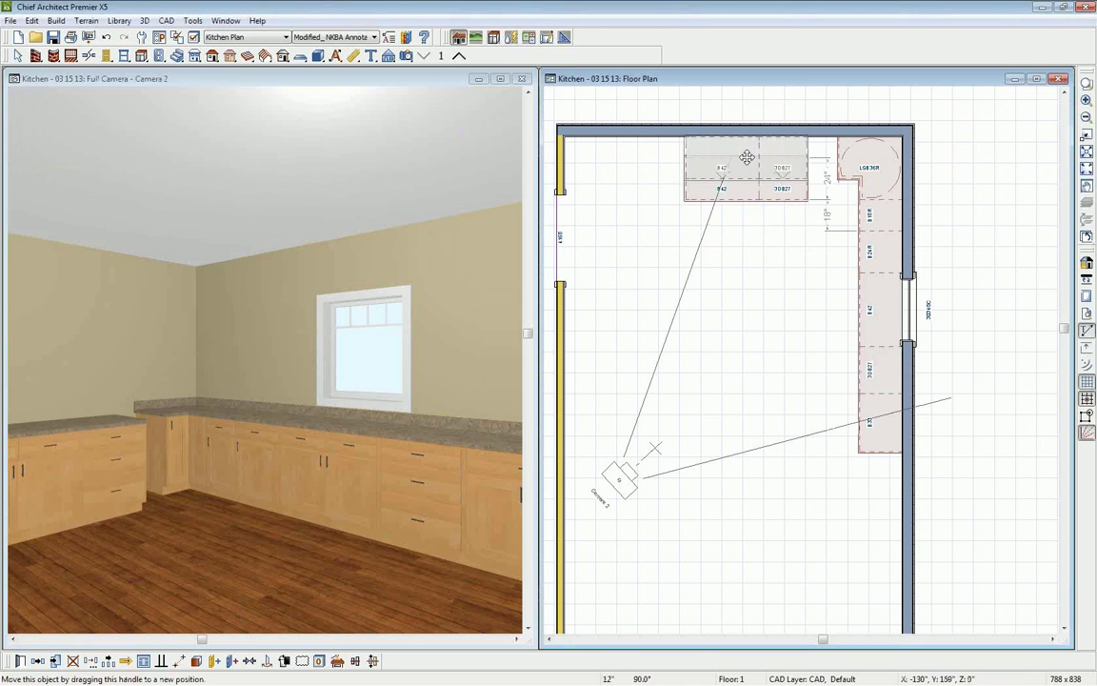
left_click_drag(747, 148, 790, 158)
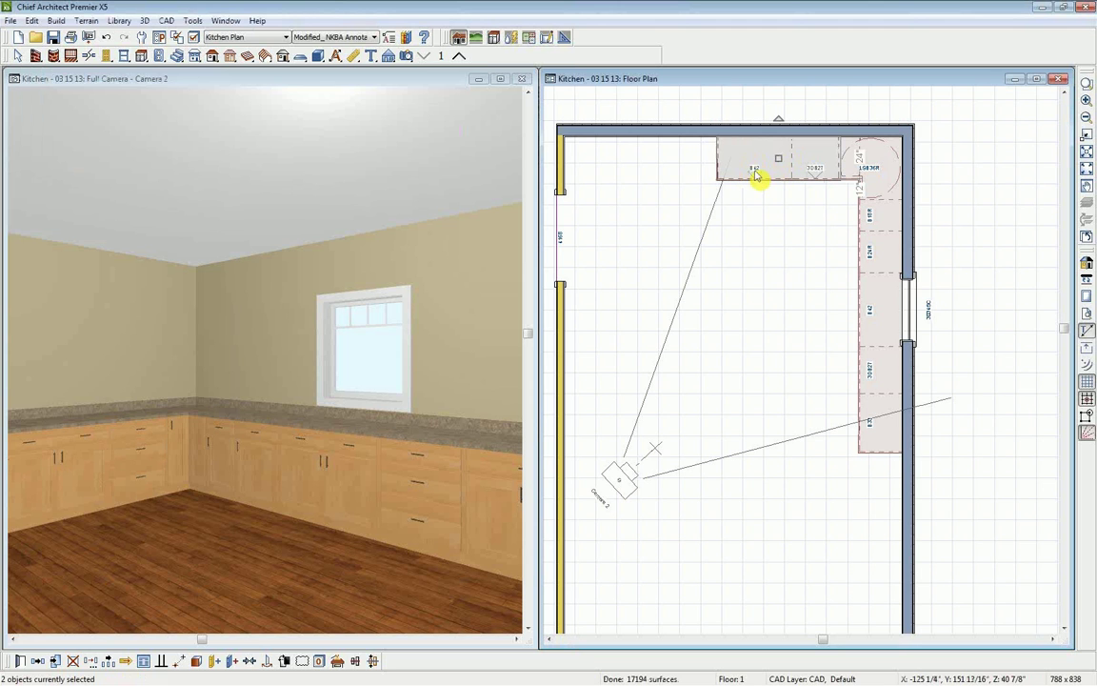
Copy the new wall's 27" three-drawer cabinet to the opposite side of the 42" cabinet by reflecting it about that cabinet.
left_click(807, 171)
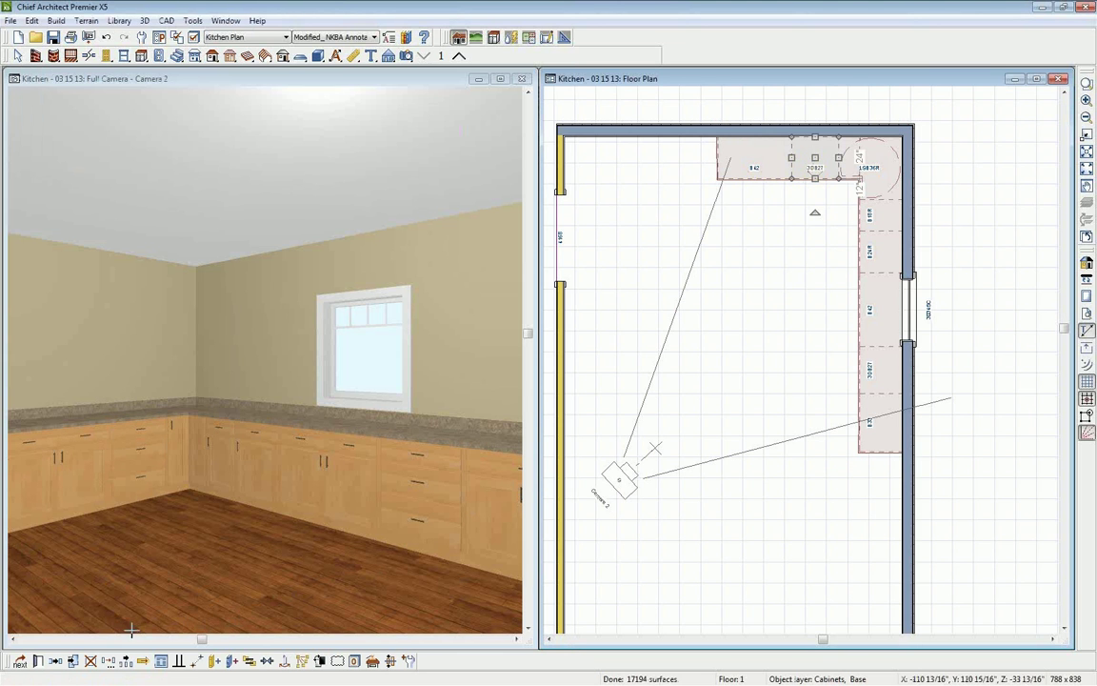
left_click(55, 660)
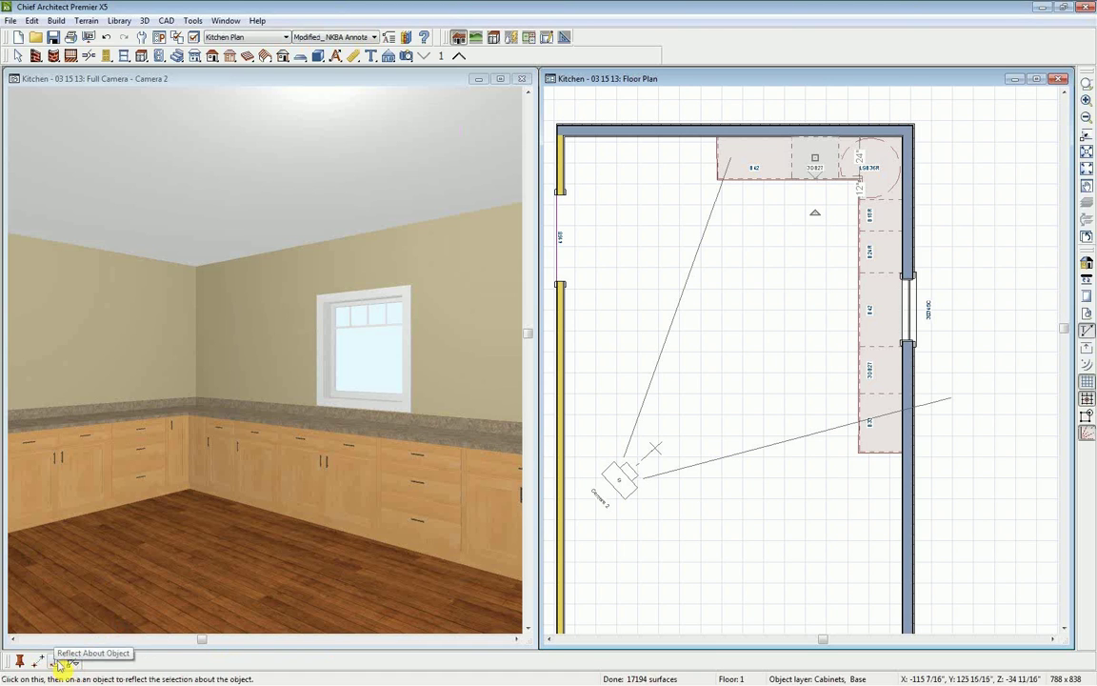
left_click(59, 661)
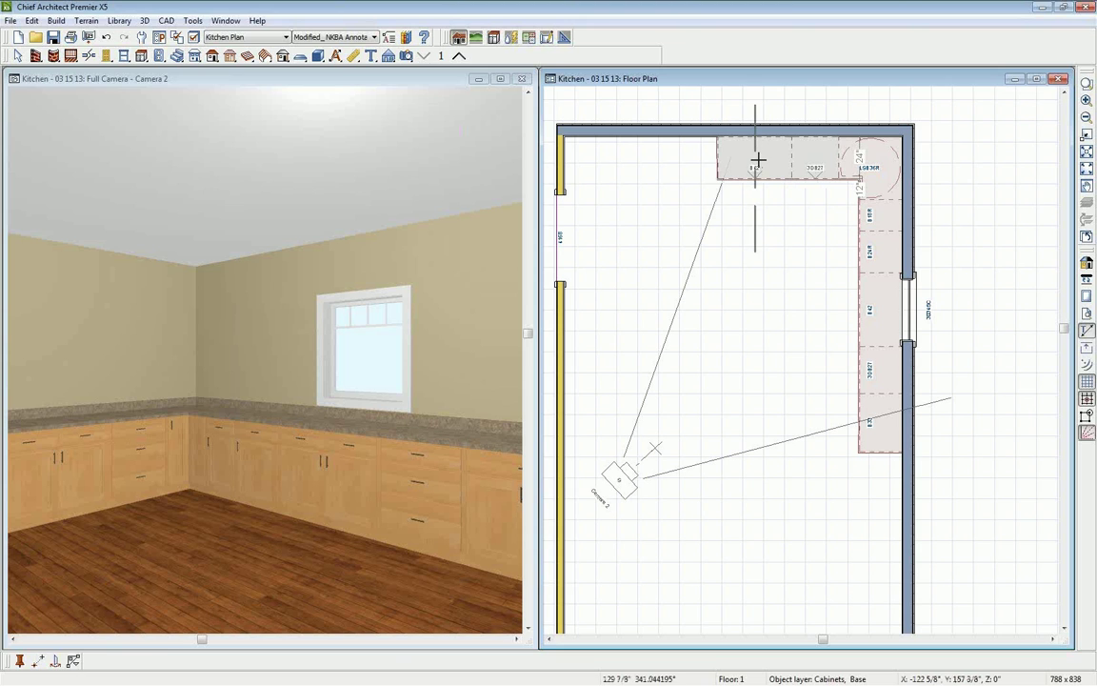
left_click(757, 160)
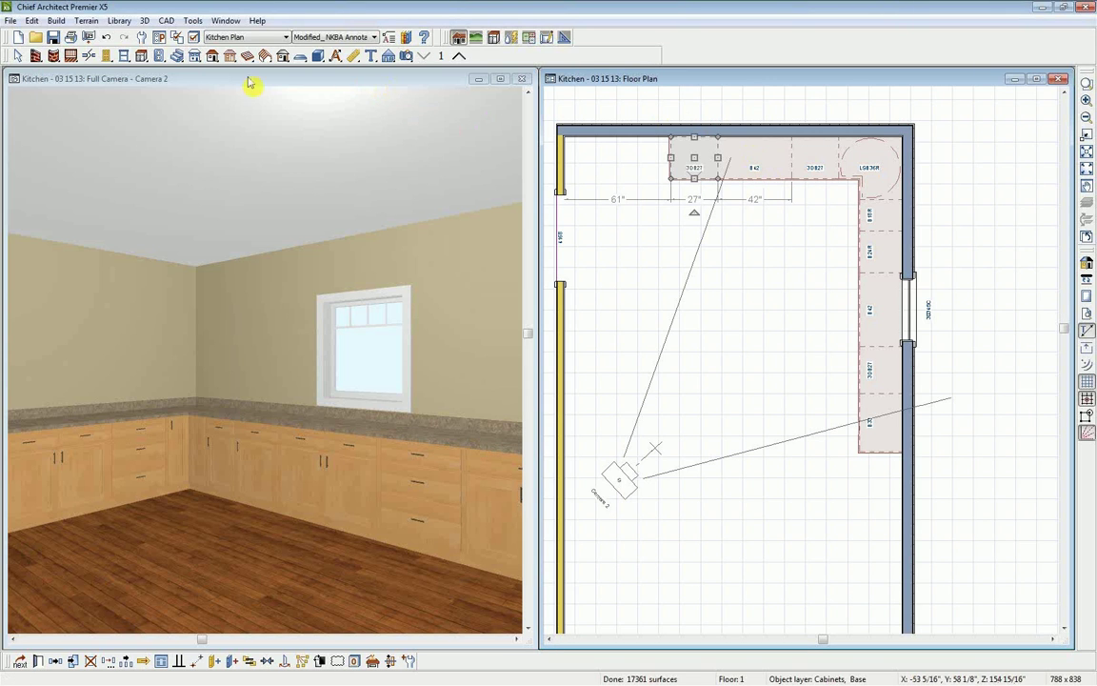
Place a full-height cabinet against the free end of the base cabinets on the back wall and widen it to 33".
left_click(122, 80)
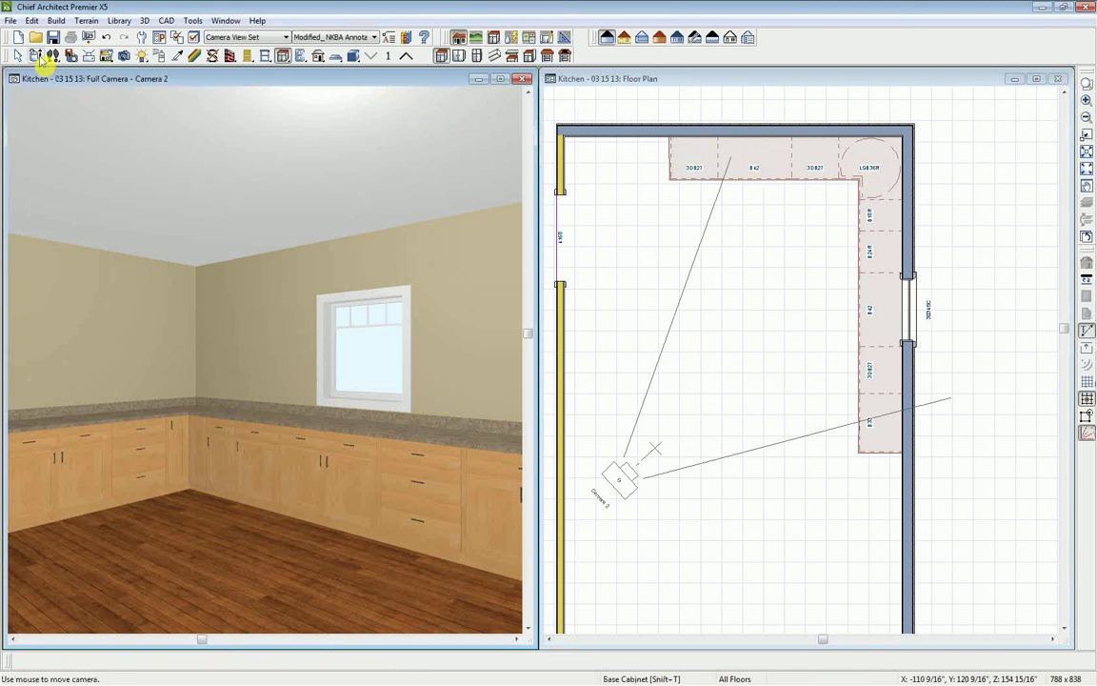
left_click(36, 56)
left_click_drag(349, 409, 233, 416)
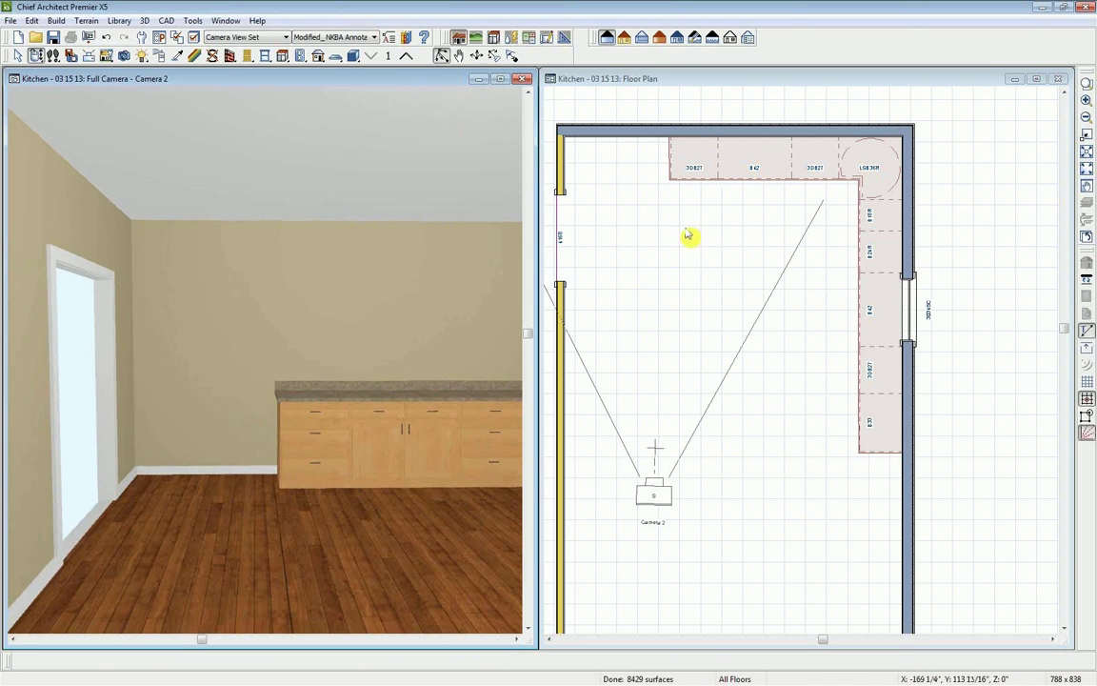
left_click(718, 91)
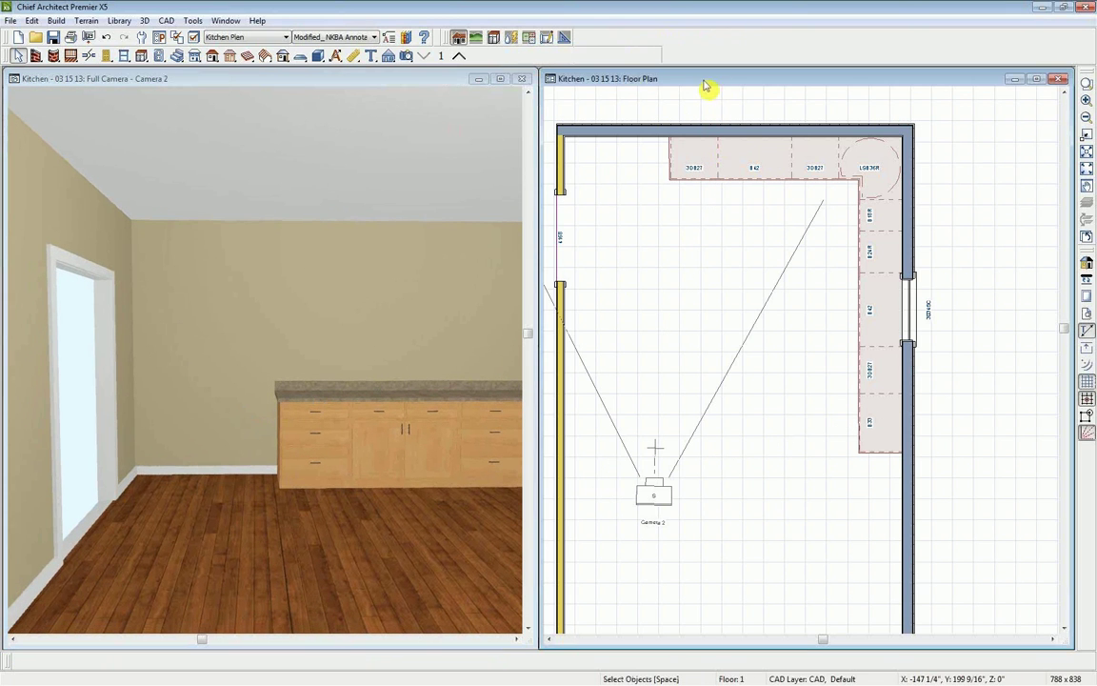
left_click(144, 58)
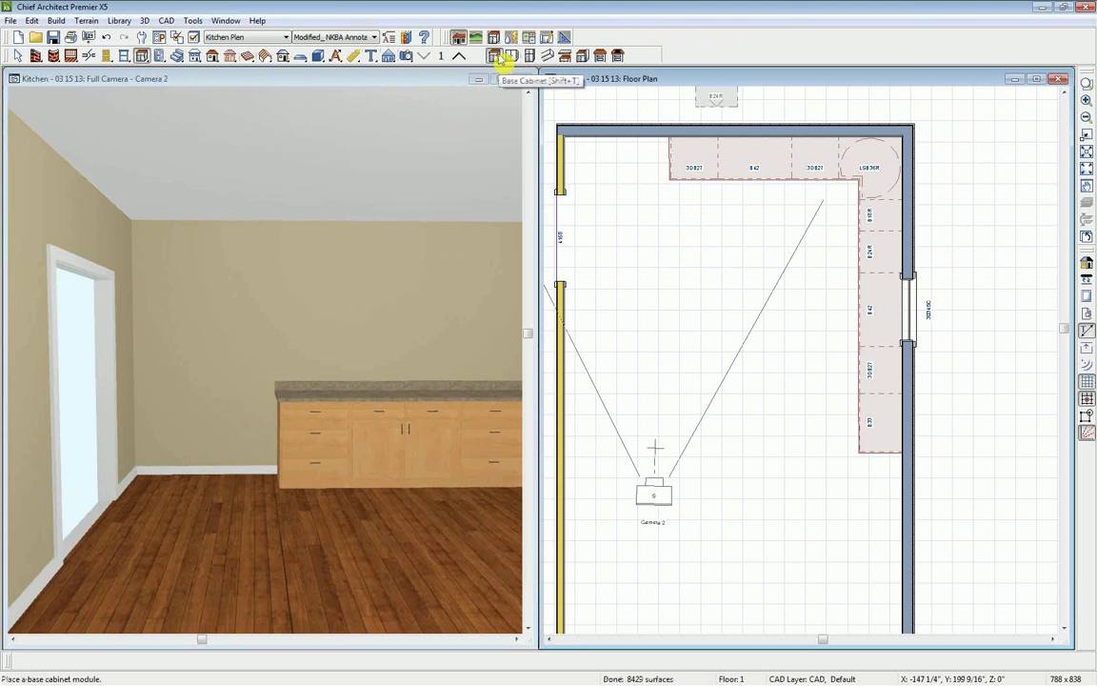
left_click(532, 57)
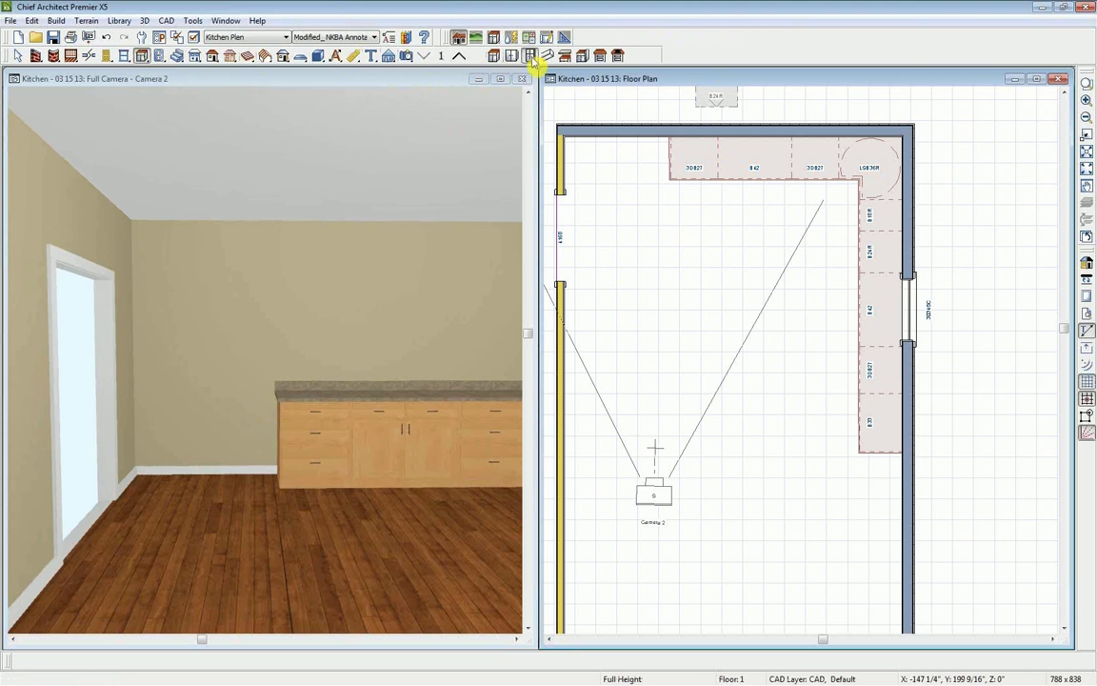
left_click(657, 159)
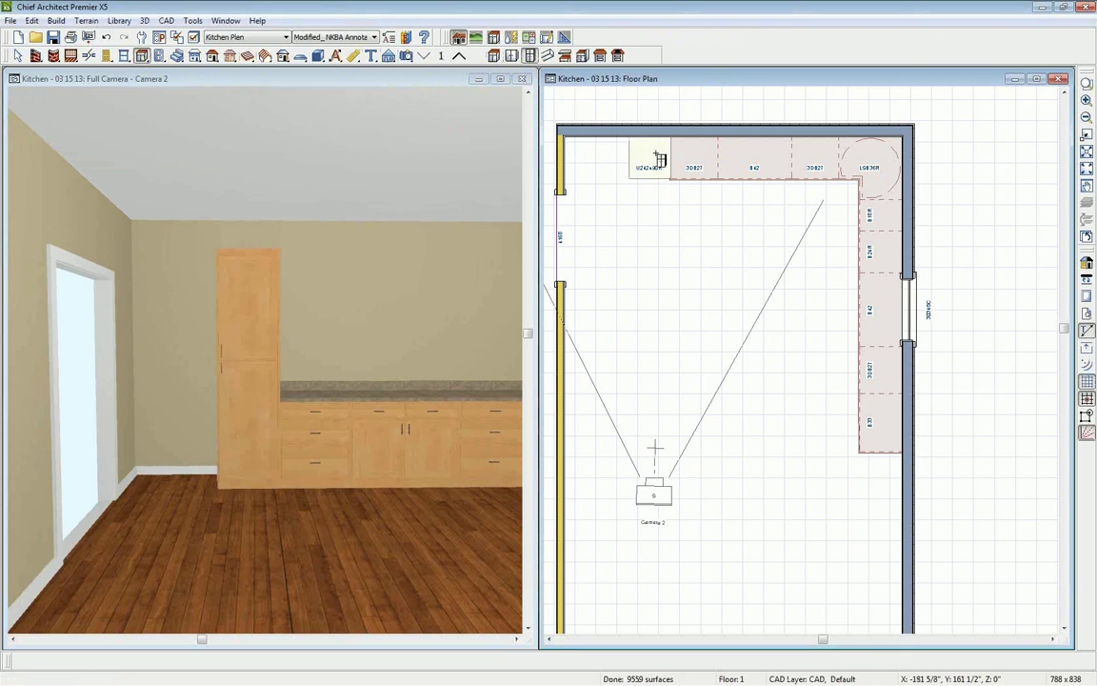
left_click(655, 154)
left_click_drag(629, 157, 612, 158)
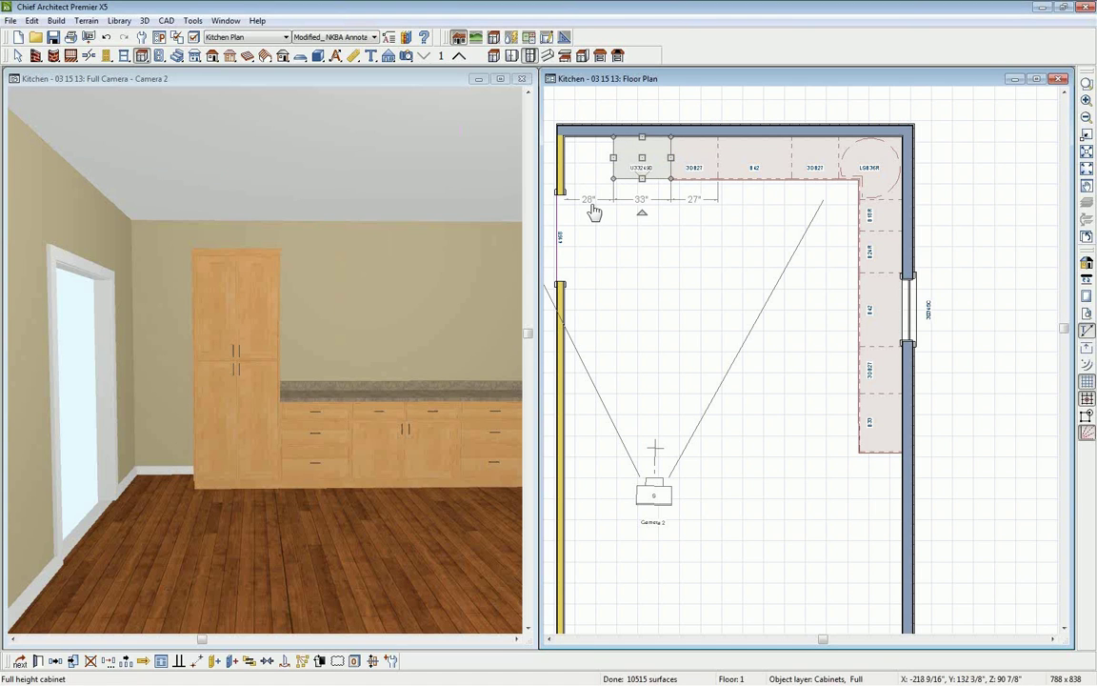
Add a second full-height cabinet beside the 33" one, toward the door wall, and set its width to 27".
left_click(592, 167)
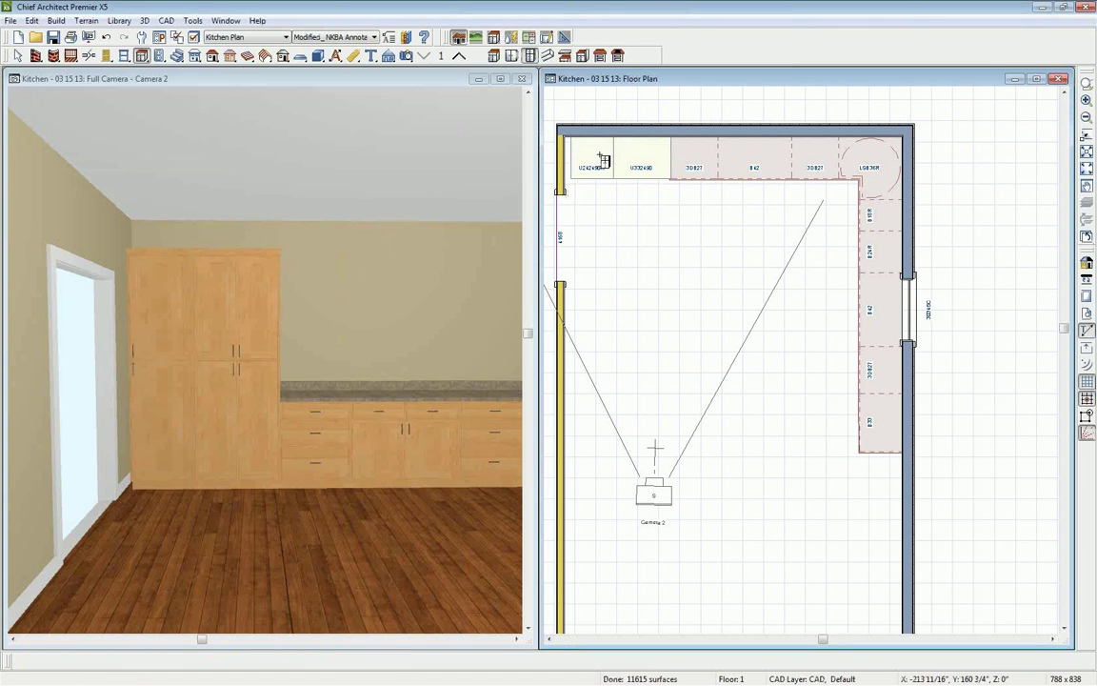
left_click(603, 160)
left_click(36, 660)
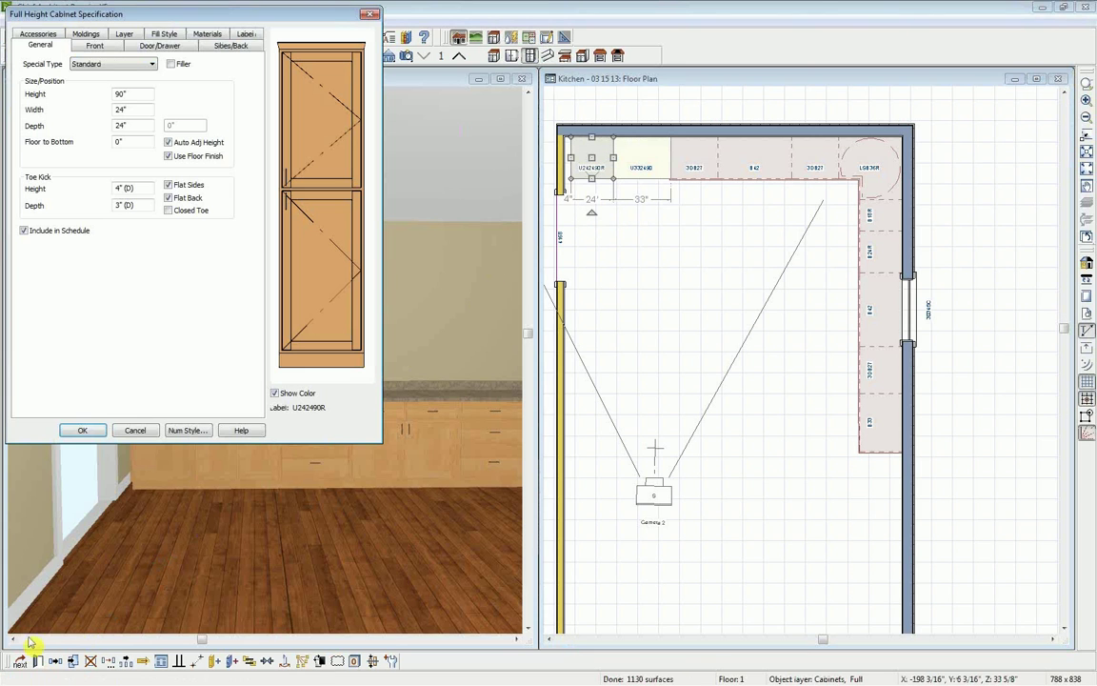
left_click_drag(135, 109, 130, 109)
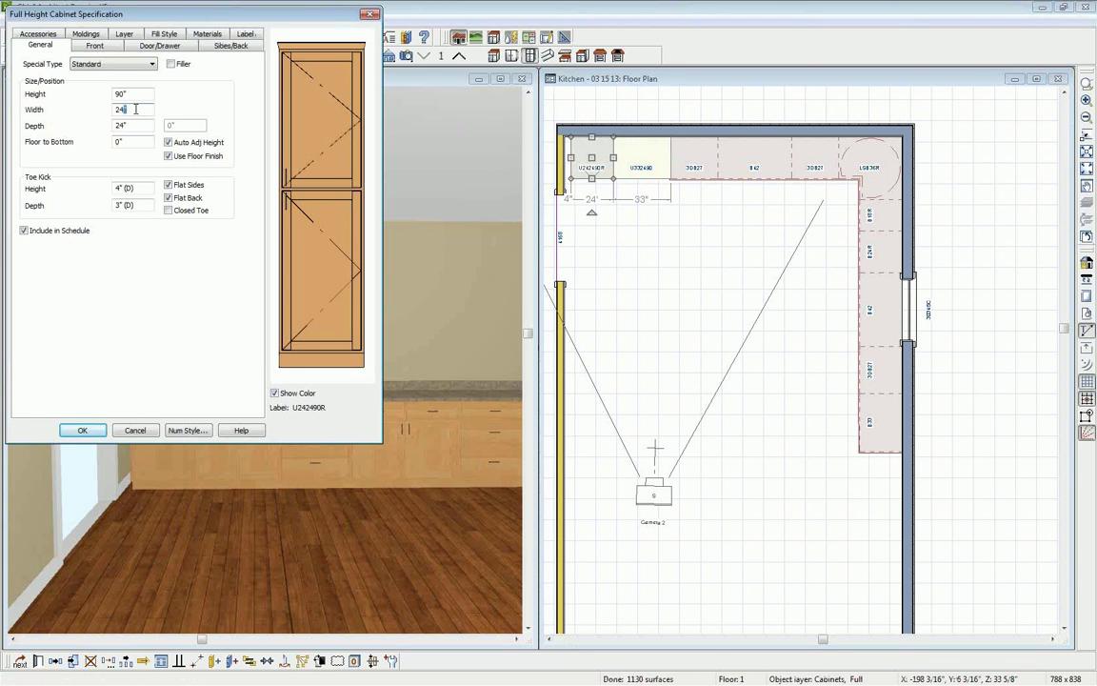
type("27")
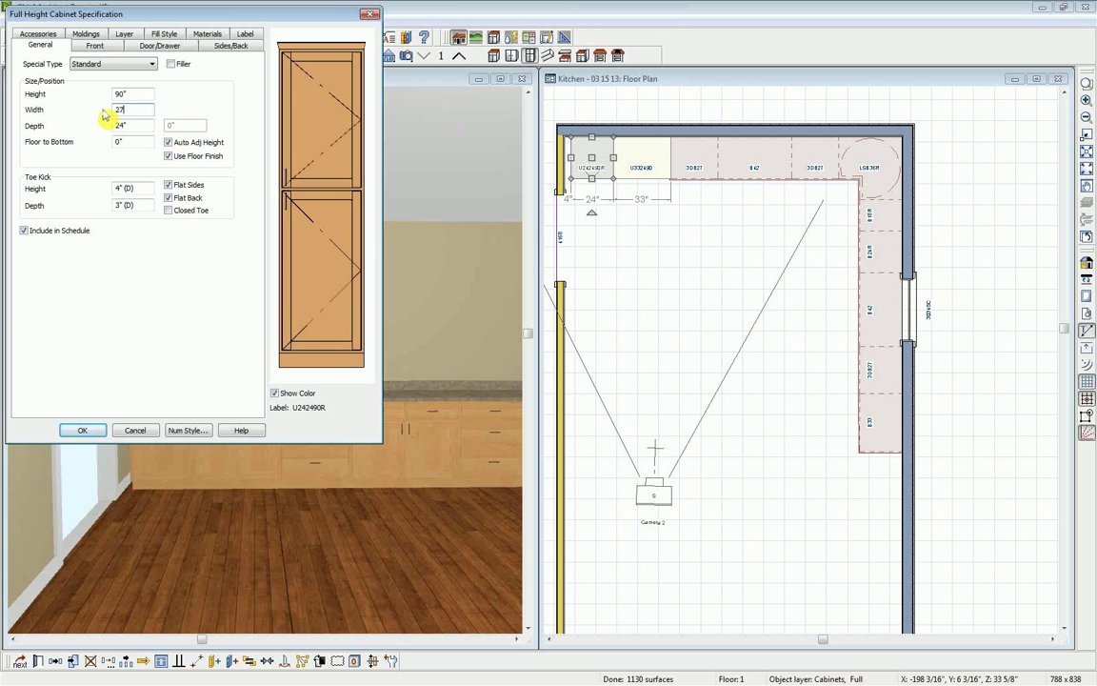
left_click(84, 430)
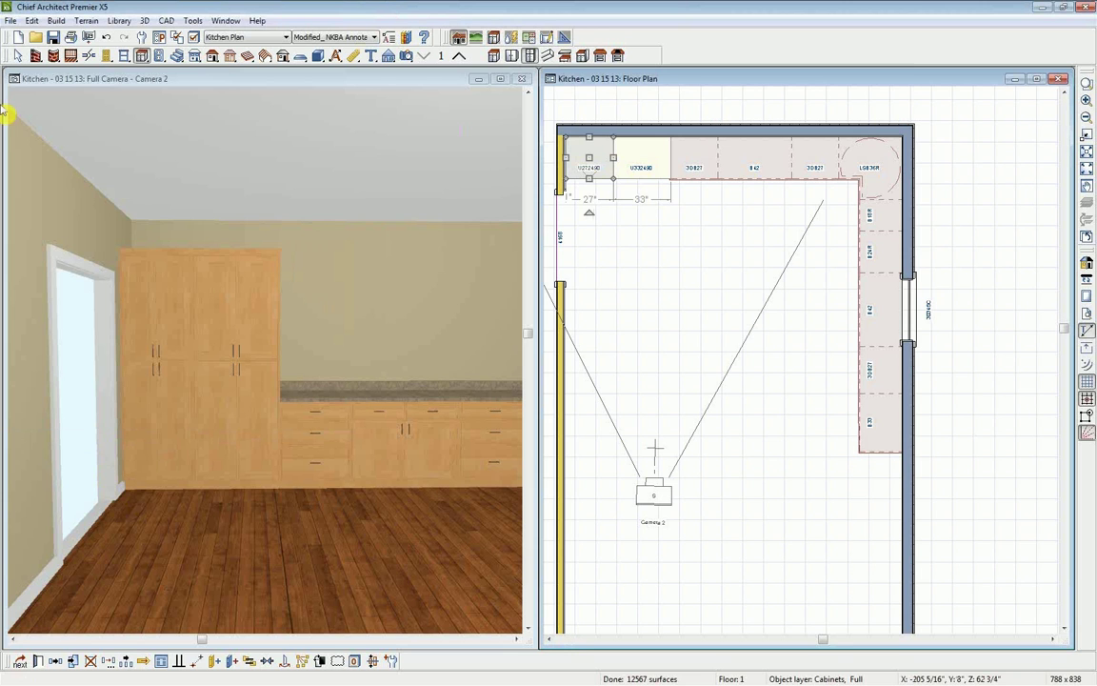
Fill the gap between the 27" full-height cabinet and the door wall with a full-height cabinet filler.
left_click(58, 20)
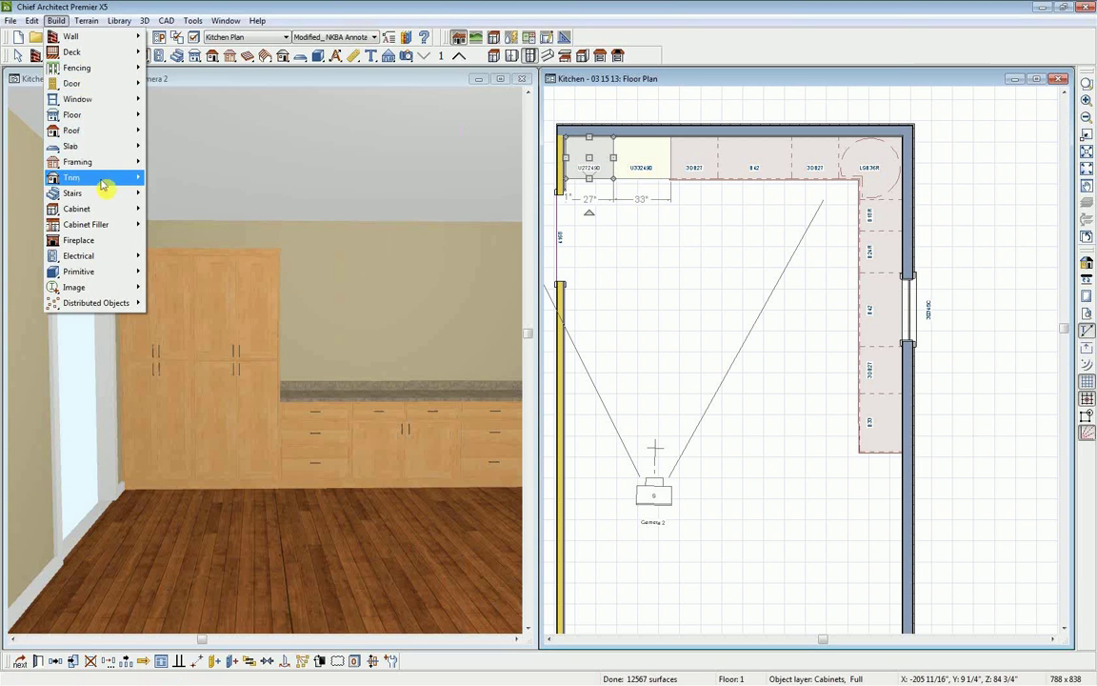
mouse_move(104, 223)
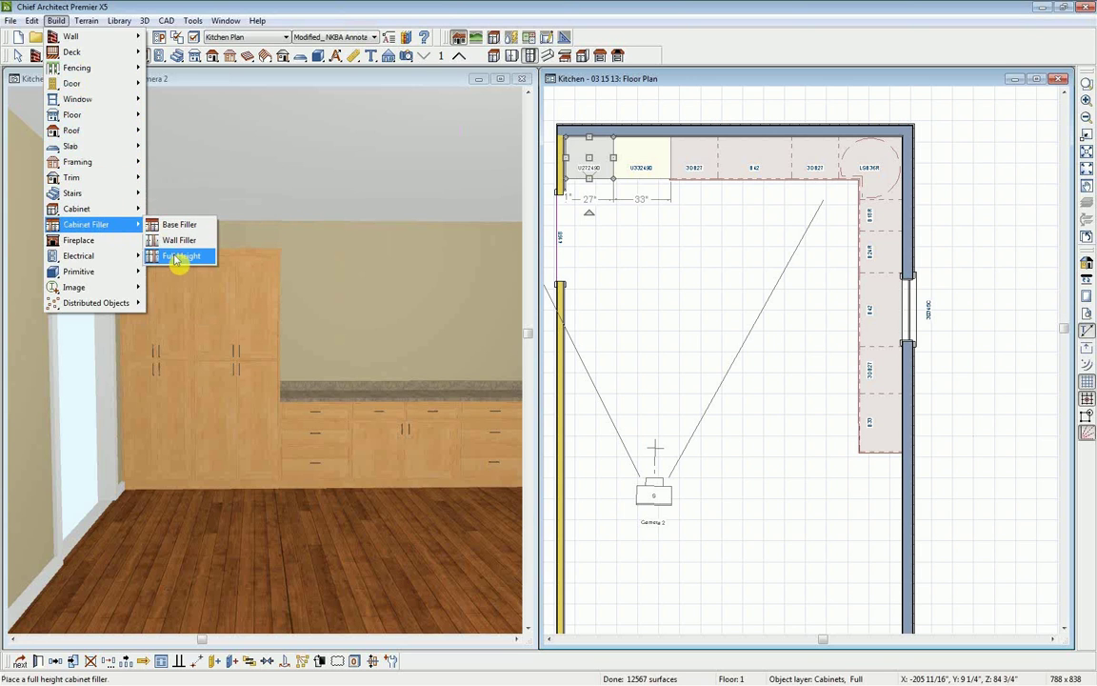
left_click(181, 256)
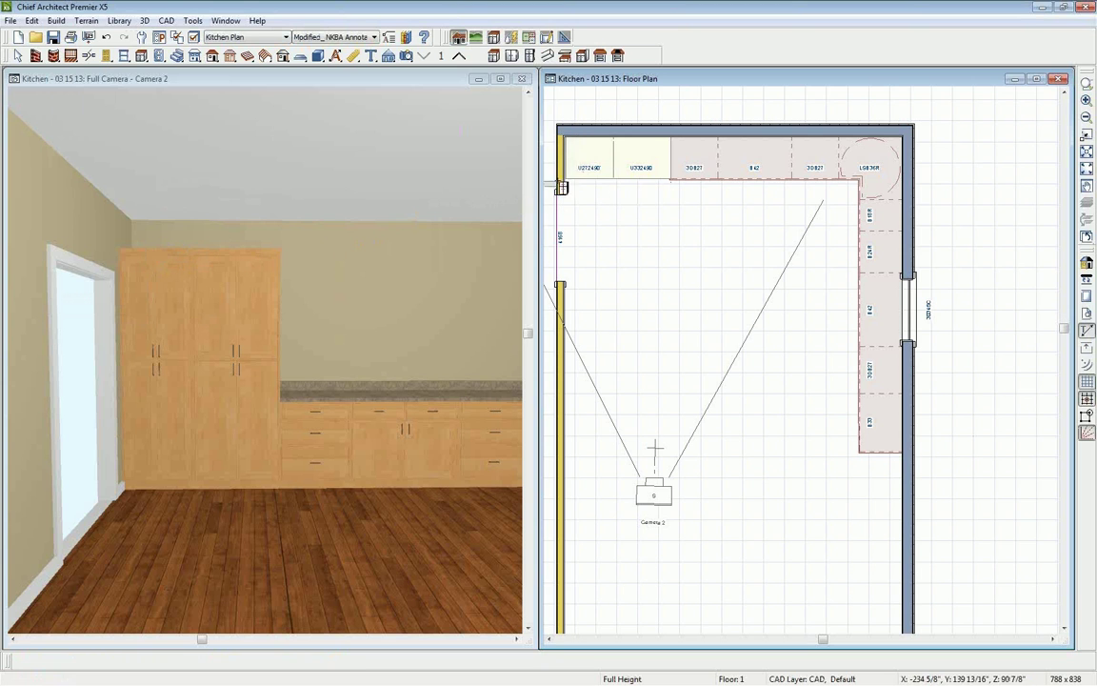
left_click(568, 168)
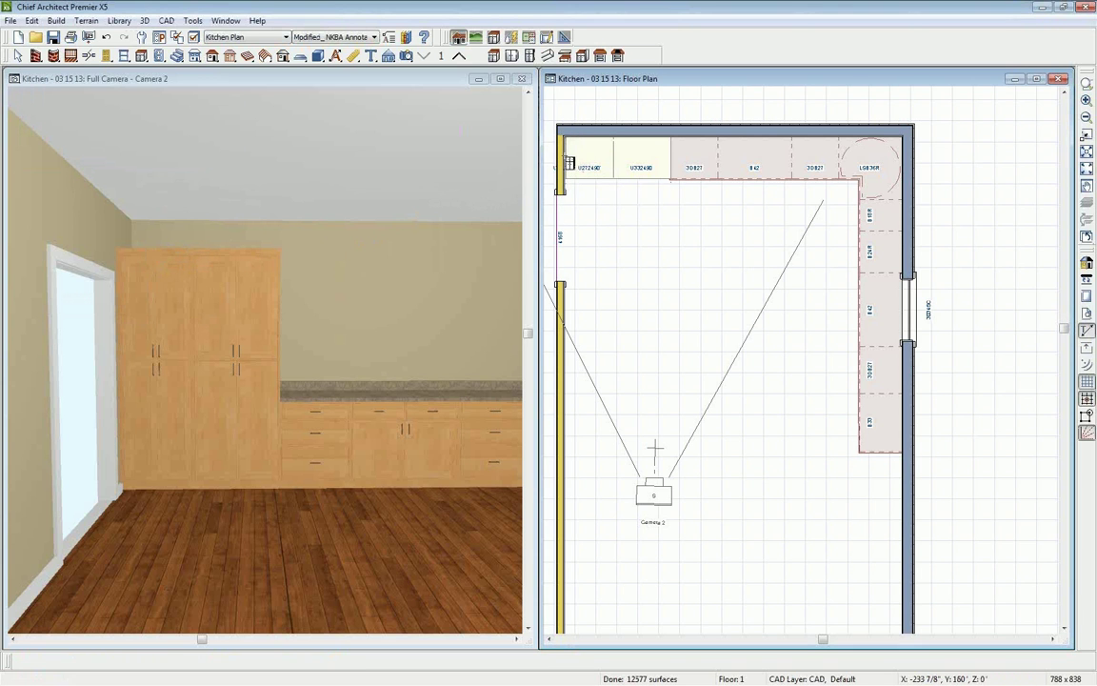
left_click_drag(568, 164, 731, 313)
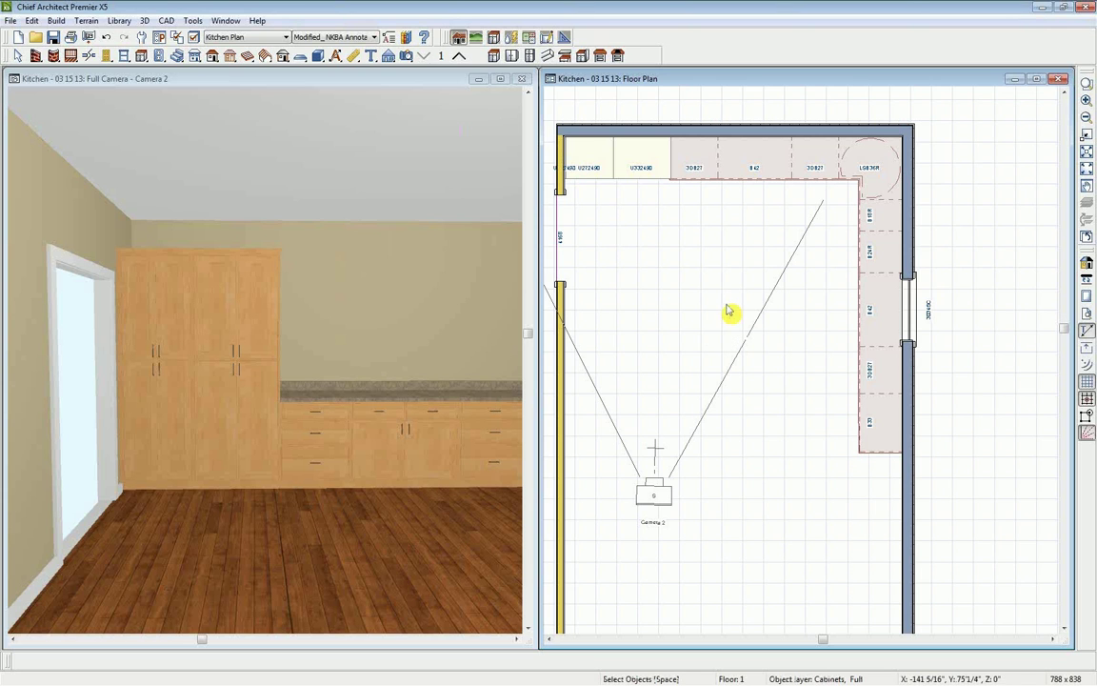
key("space")
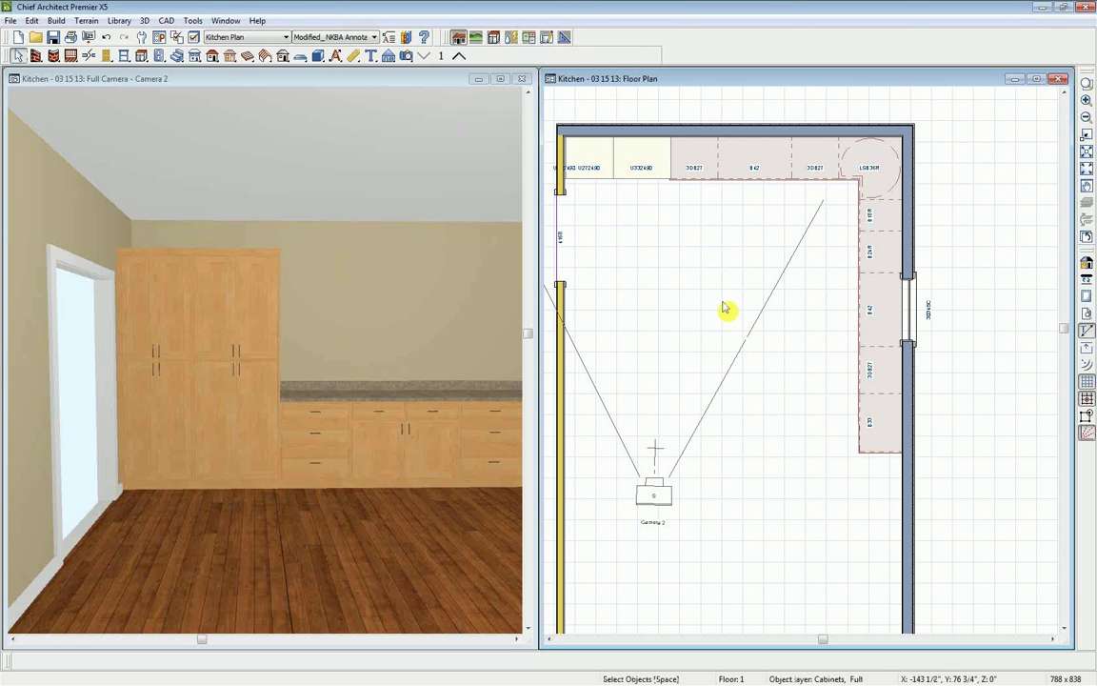
Turn the camera view to show the tall cabinets and the corner run together, and maximize it.
left_click(368, 87)
left_click(46, 56)
left_click_drag(210, 419, 266, 414)
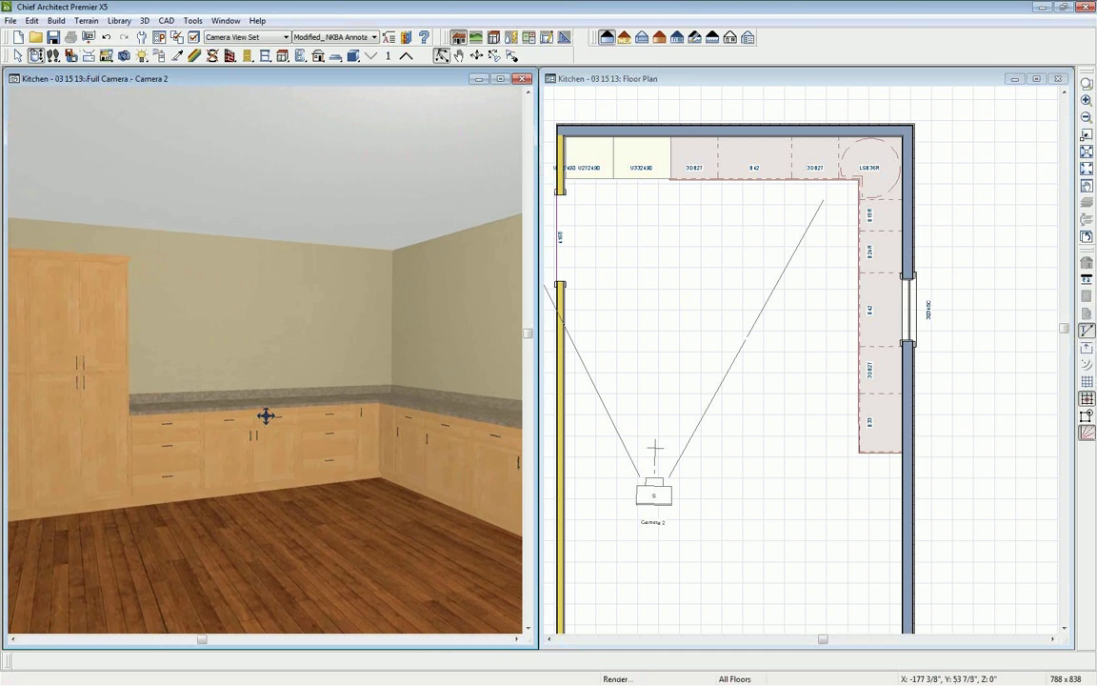
left_click(497, 79)
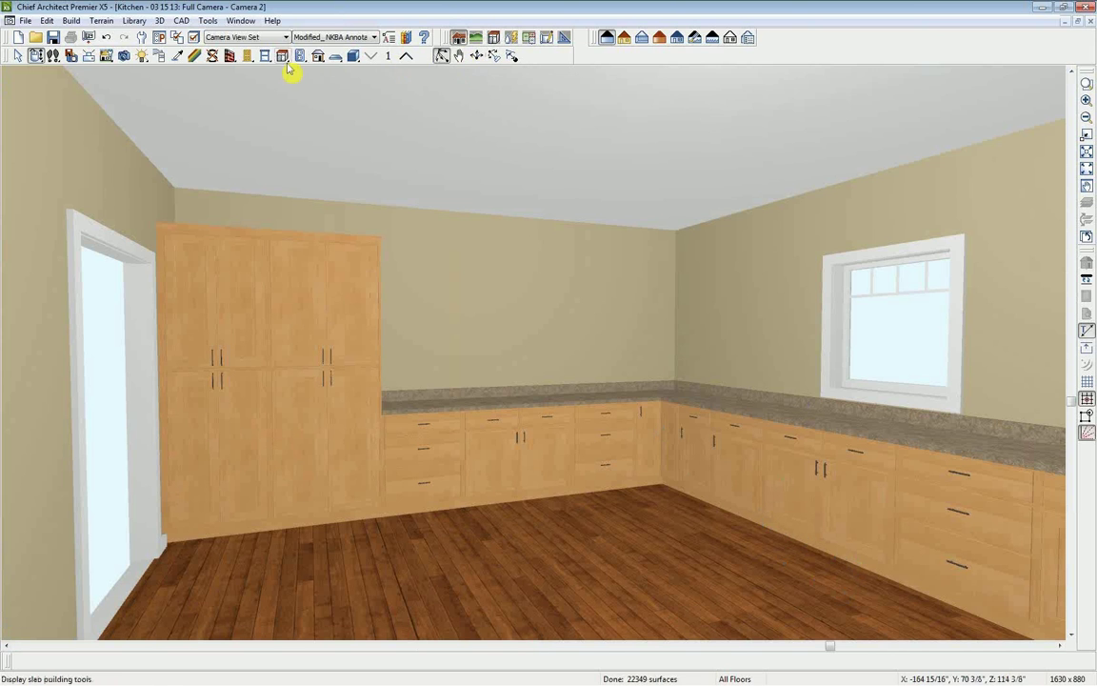
Insert the ChefSeries Wall Oven from the user catalog's ES Demo K&B Appliance folder into the 33" full-height cabinet.
left_click(135, 20)
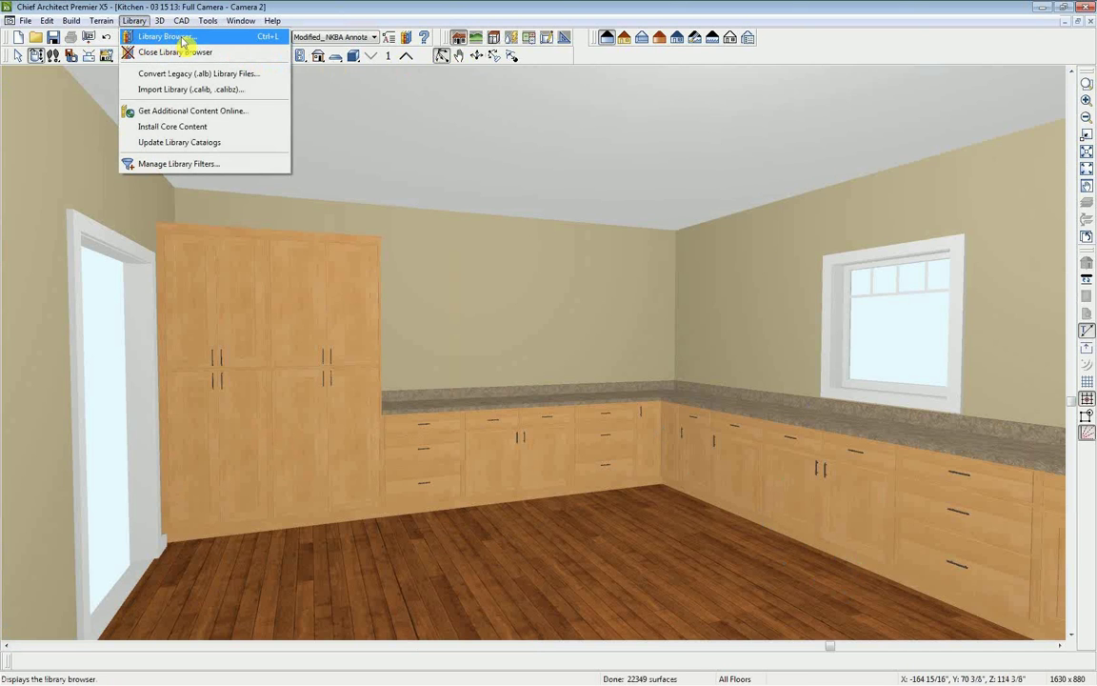
left_click(182, 40)
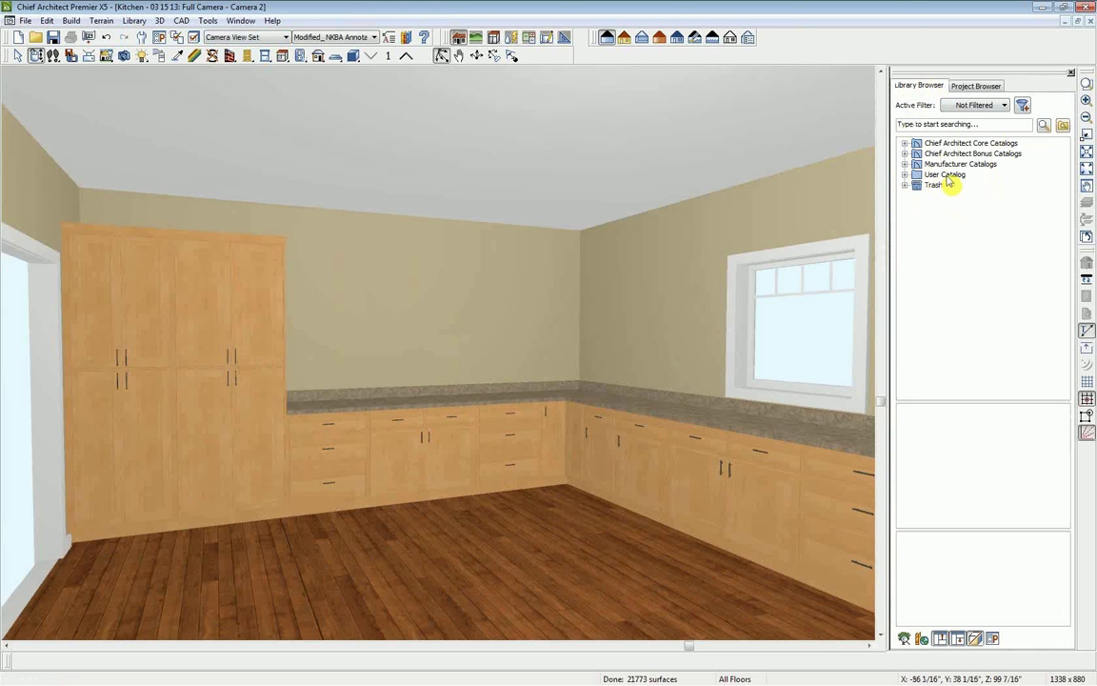
left_click(906, 175)
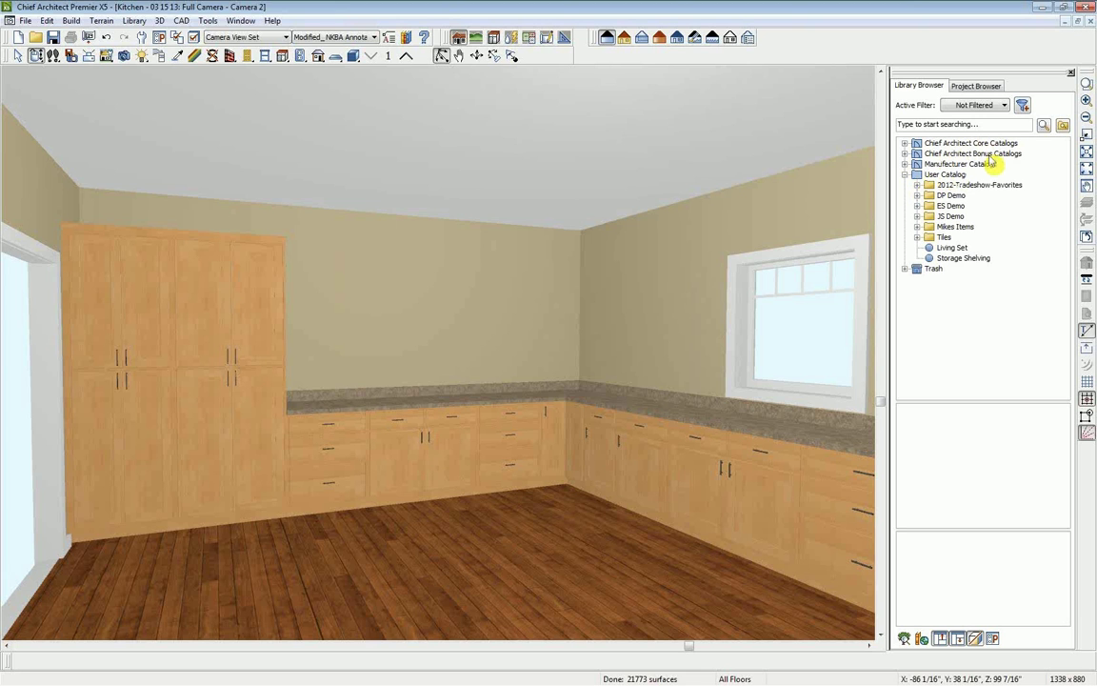
left_click(917, 206)
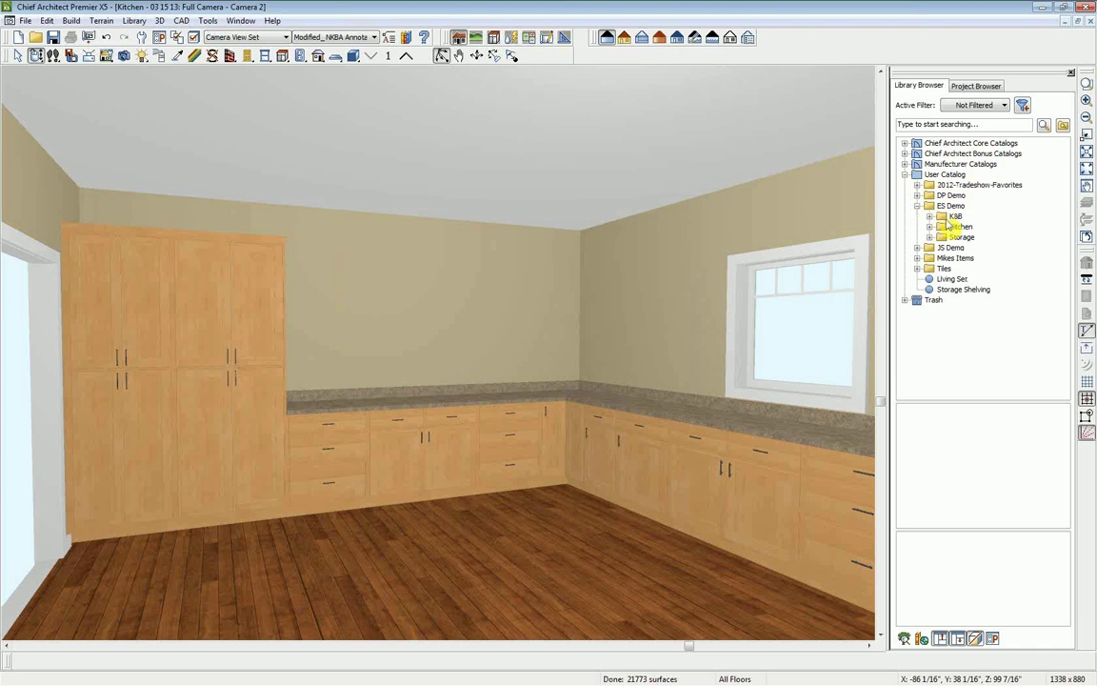
left_click(930, 227)
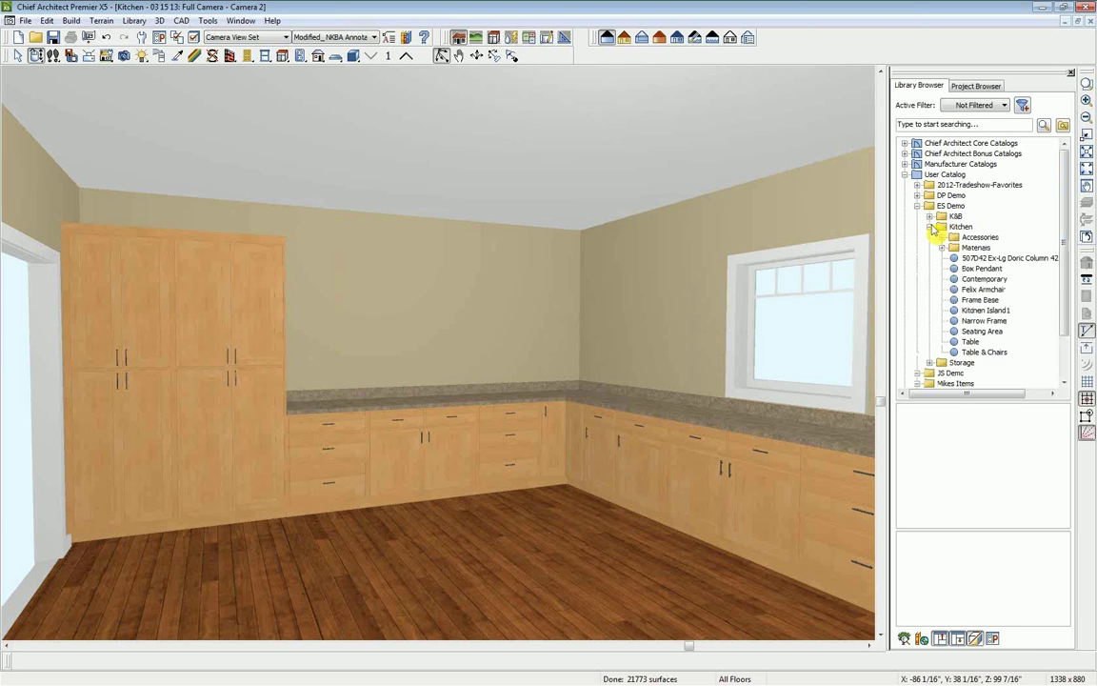
left_click(931, 227)
left_click(930, 217)
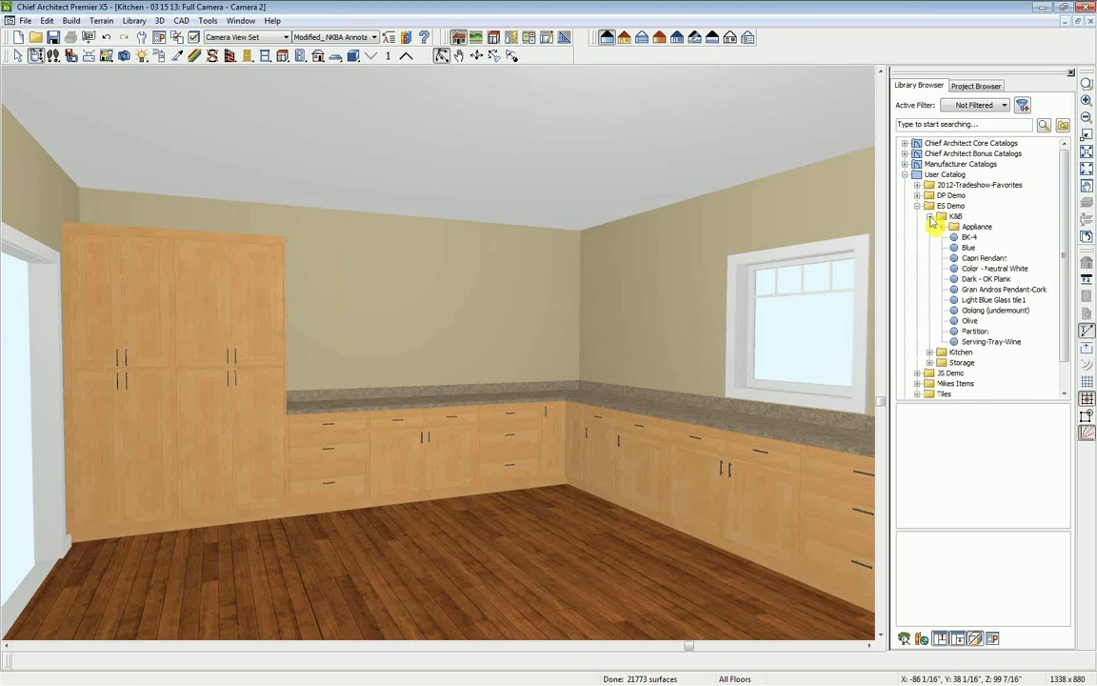
left_click(973, 228)
left_click(968, 229)
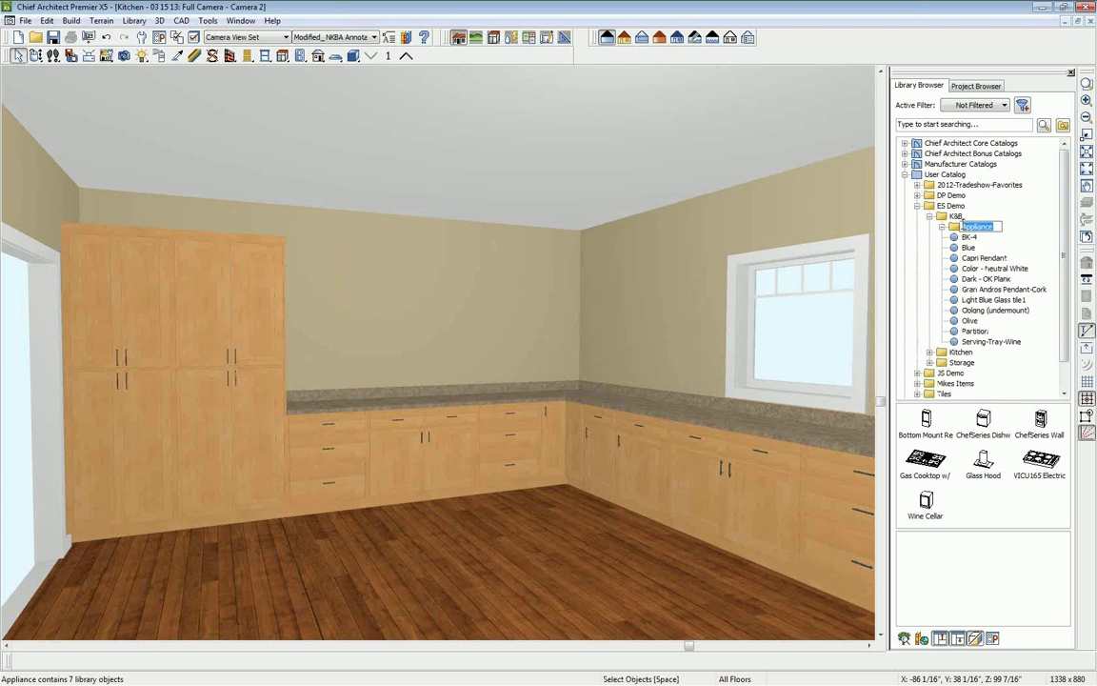
left_click(1041, 424)
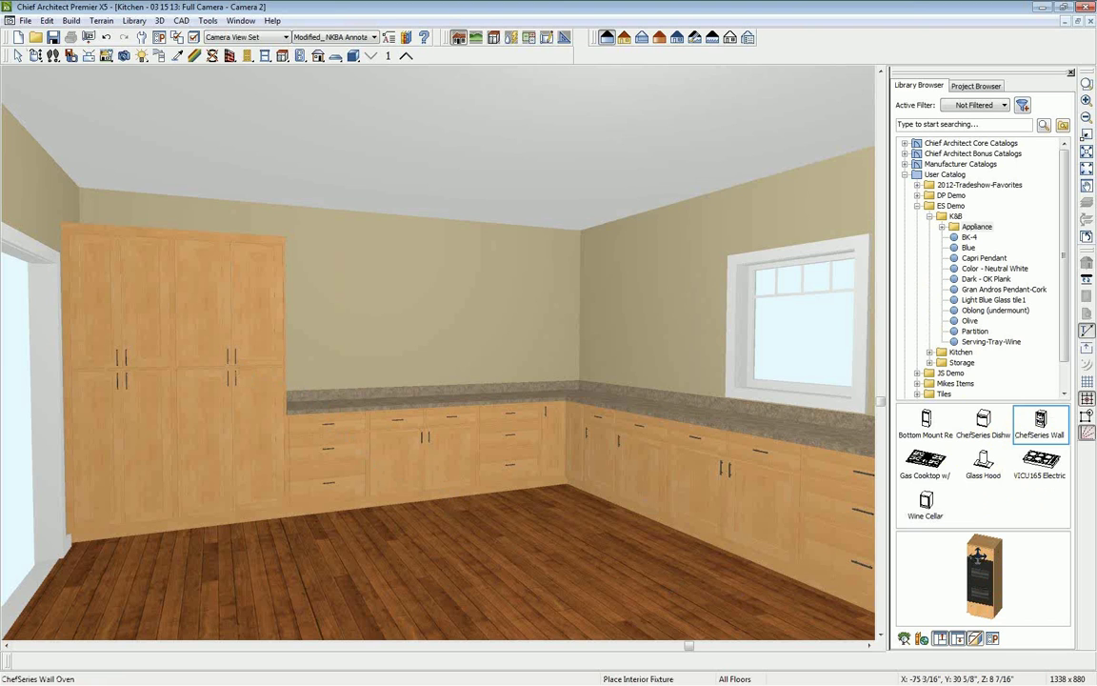
left_click(236, 365)
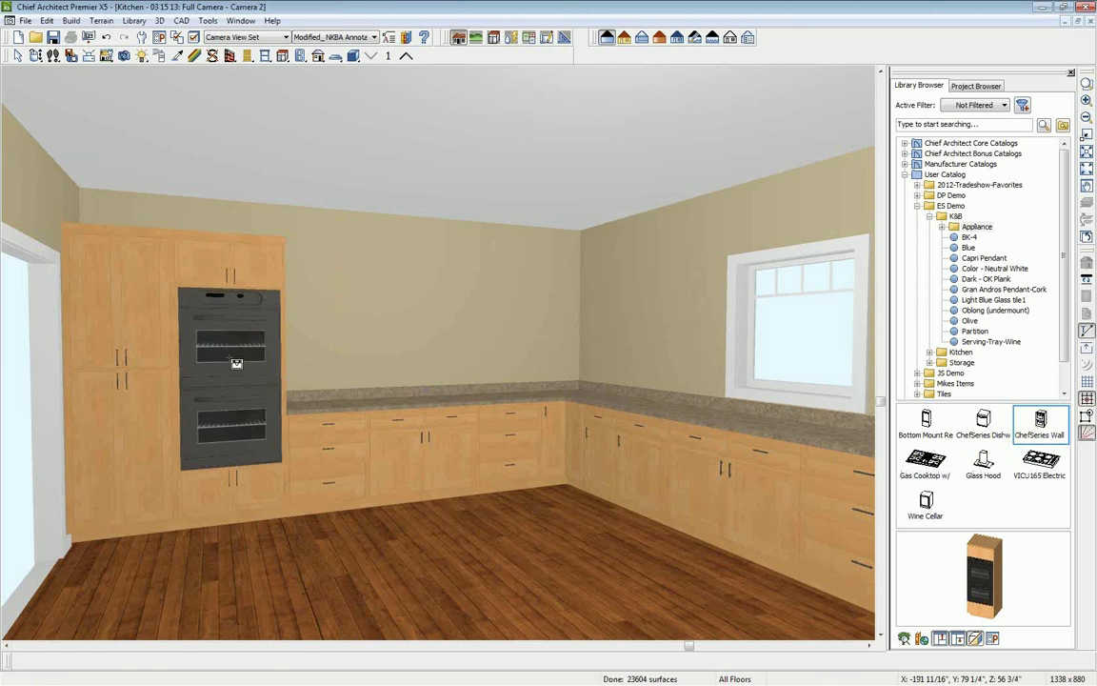
Change the door face item below the ovens in the 33" full-height cabinet to the Appliance type.
left_click(236, 364)
left_click(38, 660)
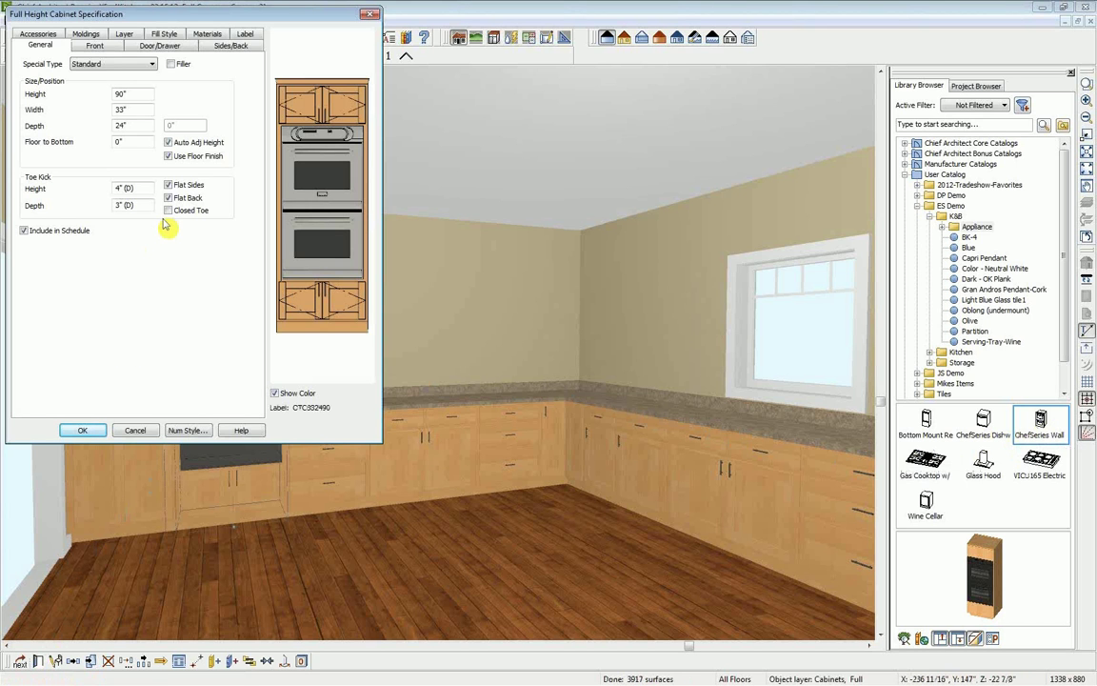
left_click(307, 305)
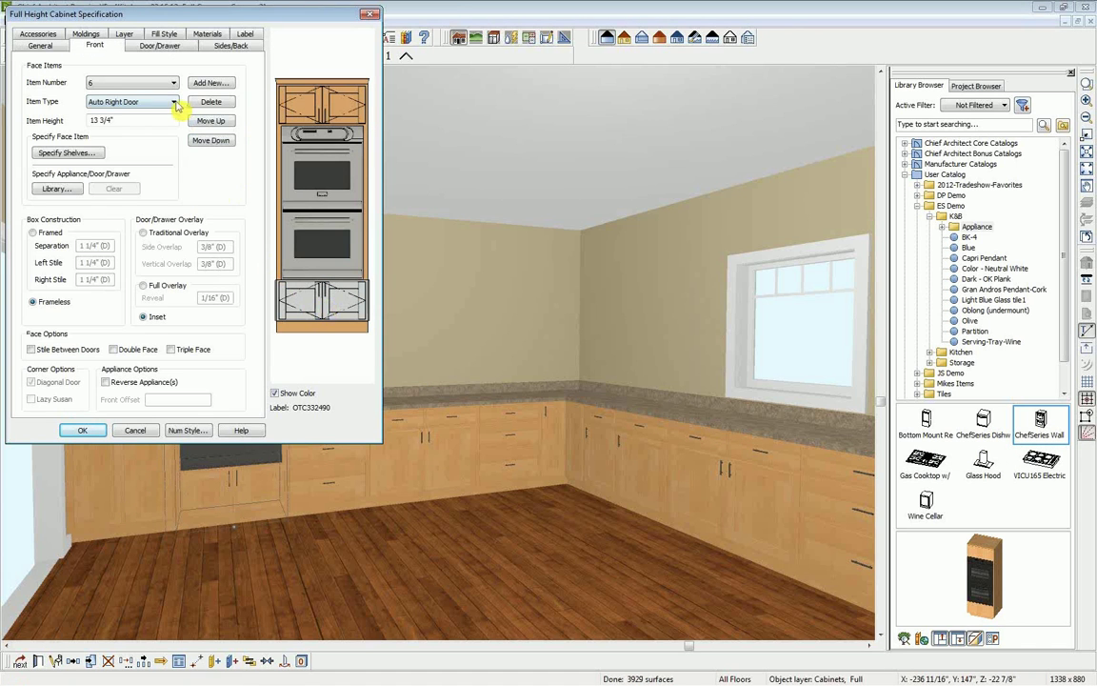
left_click(174, 103)
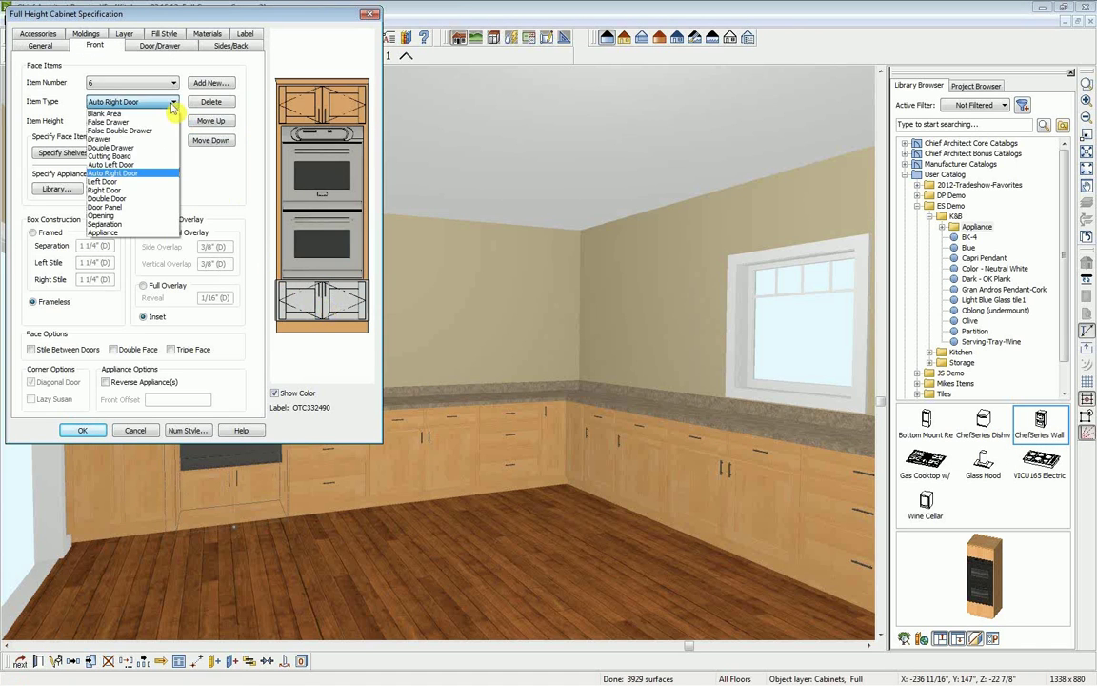
left_click(102, 235)
Assign the ChefSeries Warming Drawer from the core catalog's Wall Ovens folder to the appliance face item below the ovens and apply the cabinet changes.
left_click(57, 193)
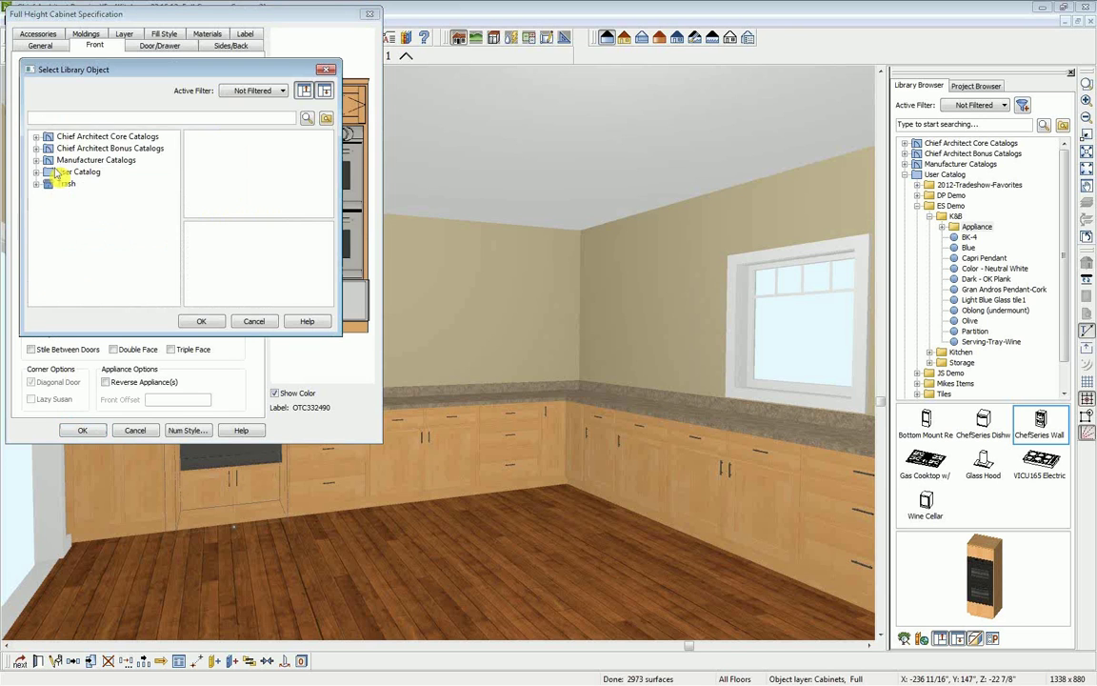
left_click(37, 137)
left_click(48, 149)
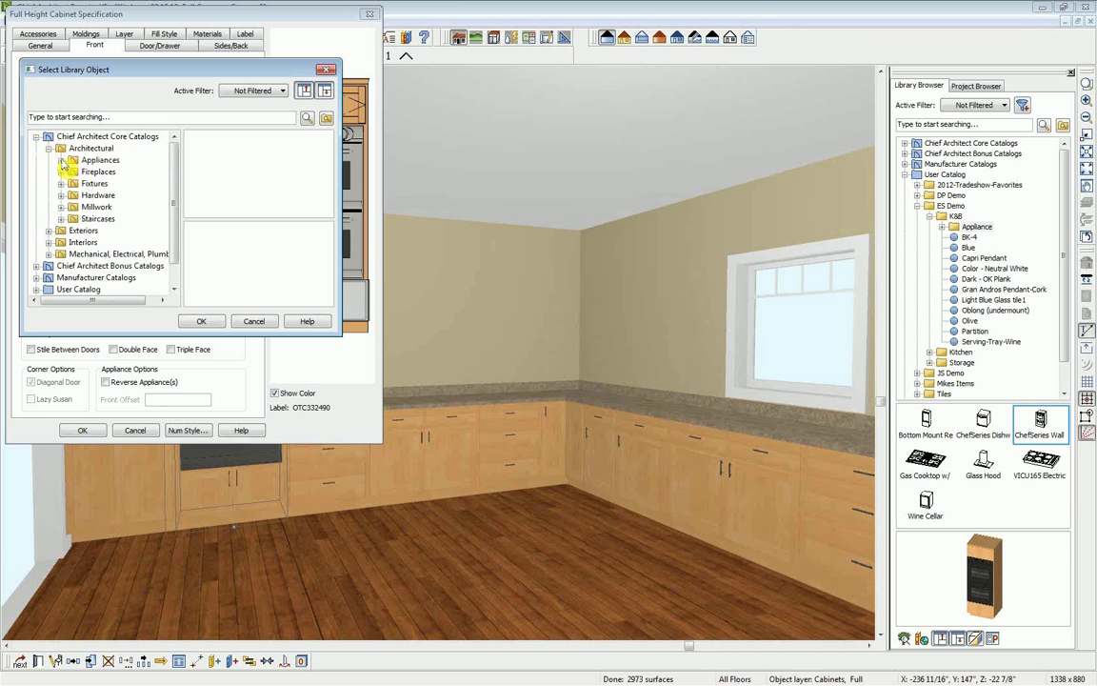
left_click(62, 161)
left_click(73, 287)
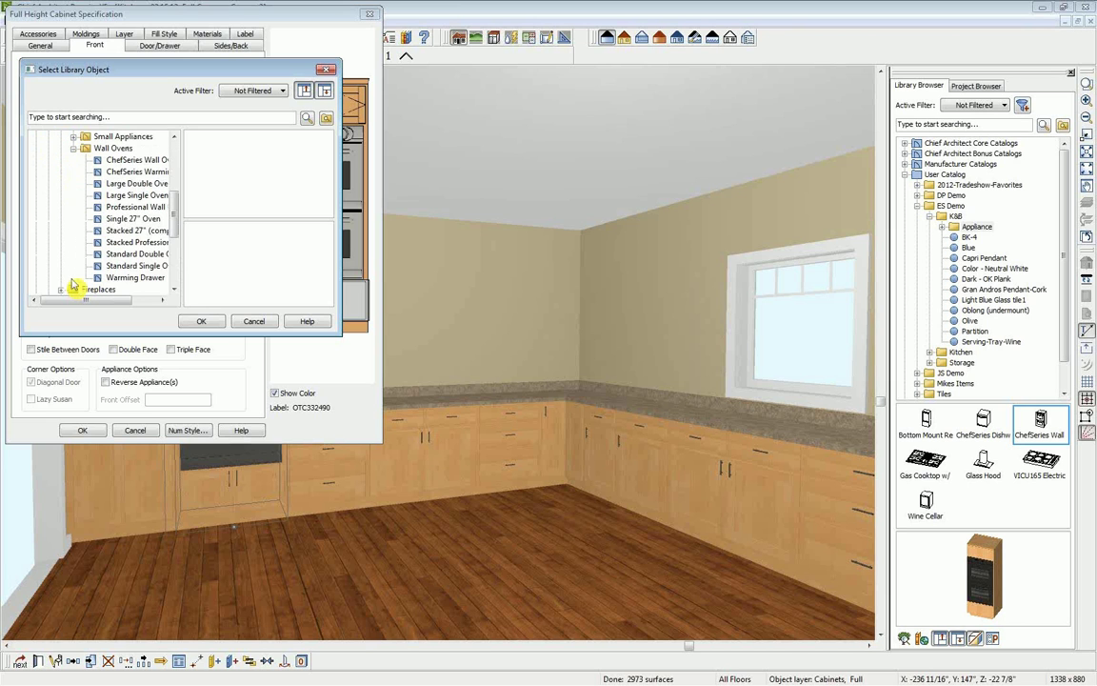
left_click(112, 173)
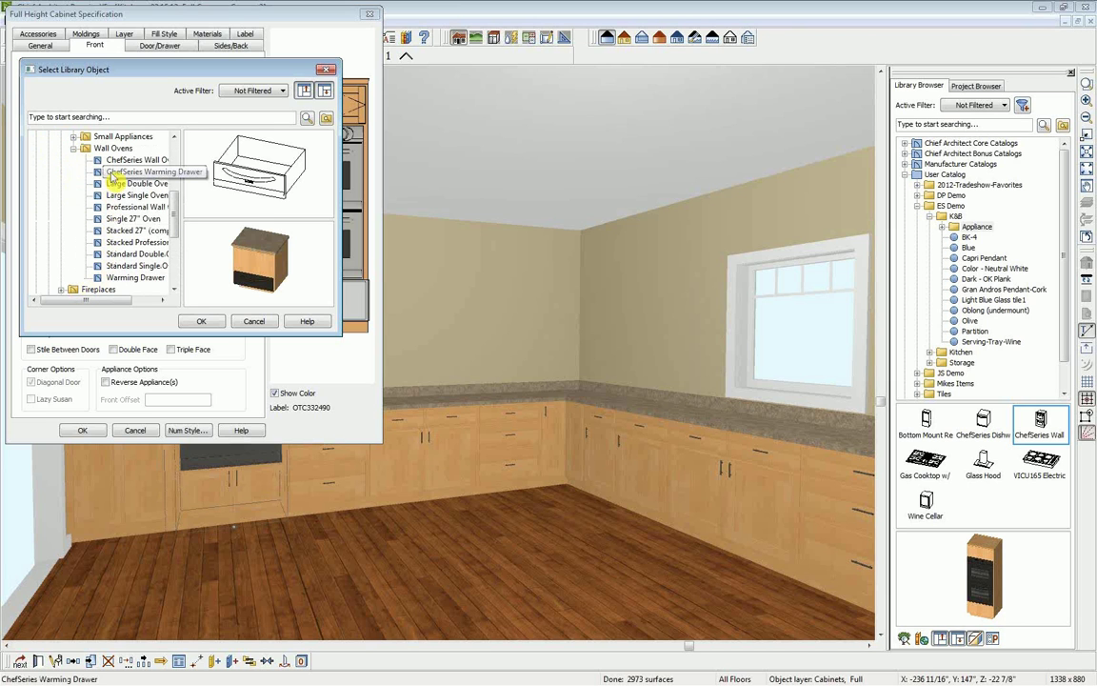
left_click(199, 320)
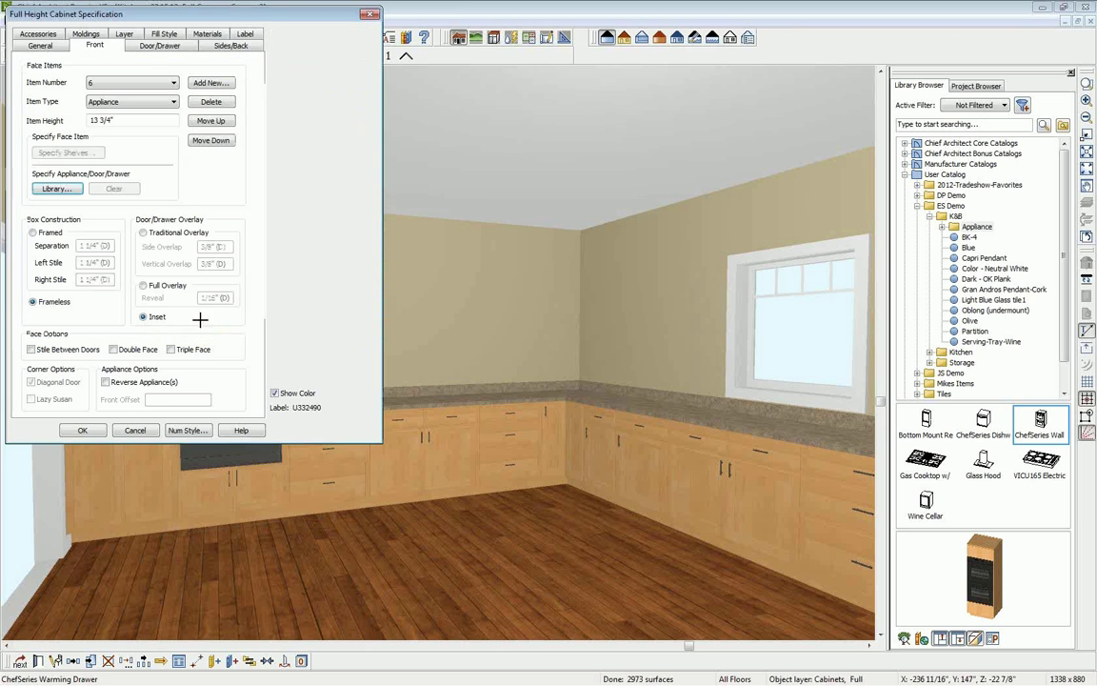
left_click(82, 431)
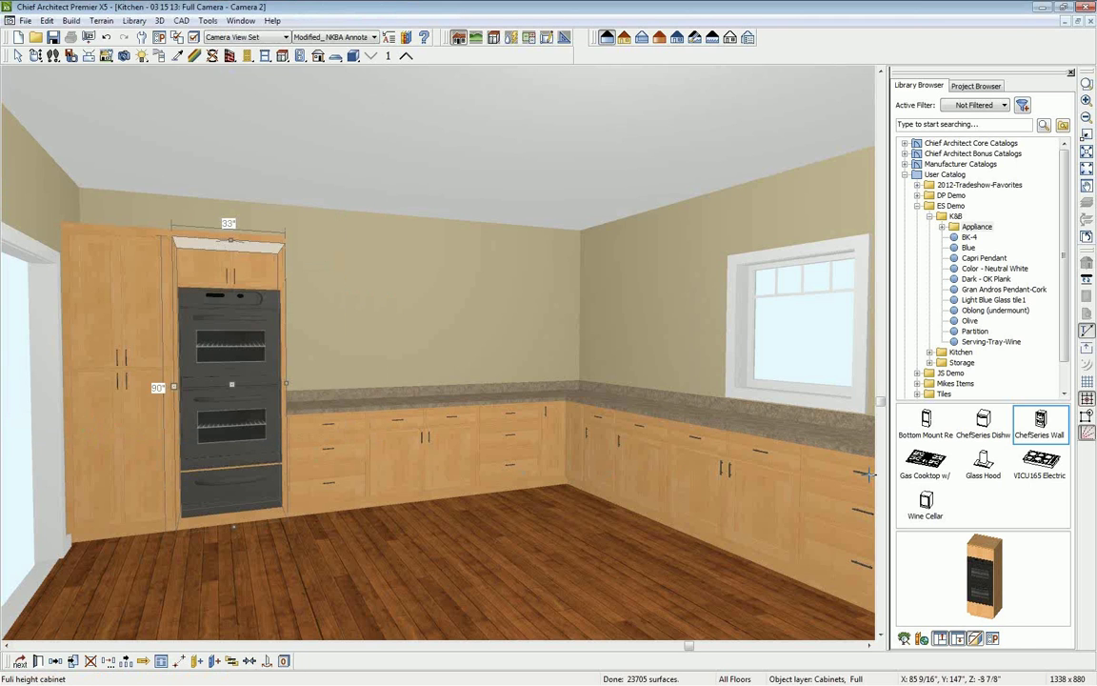
Place the VICU165 Electric Induction Cooktop in the 42" base cabinet on the oven wall and the Glass Hood on the wall above it.
left_click(929, 463)
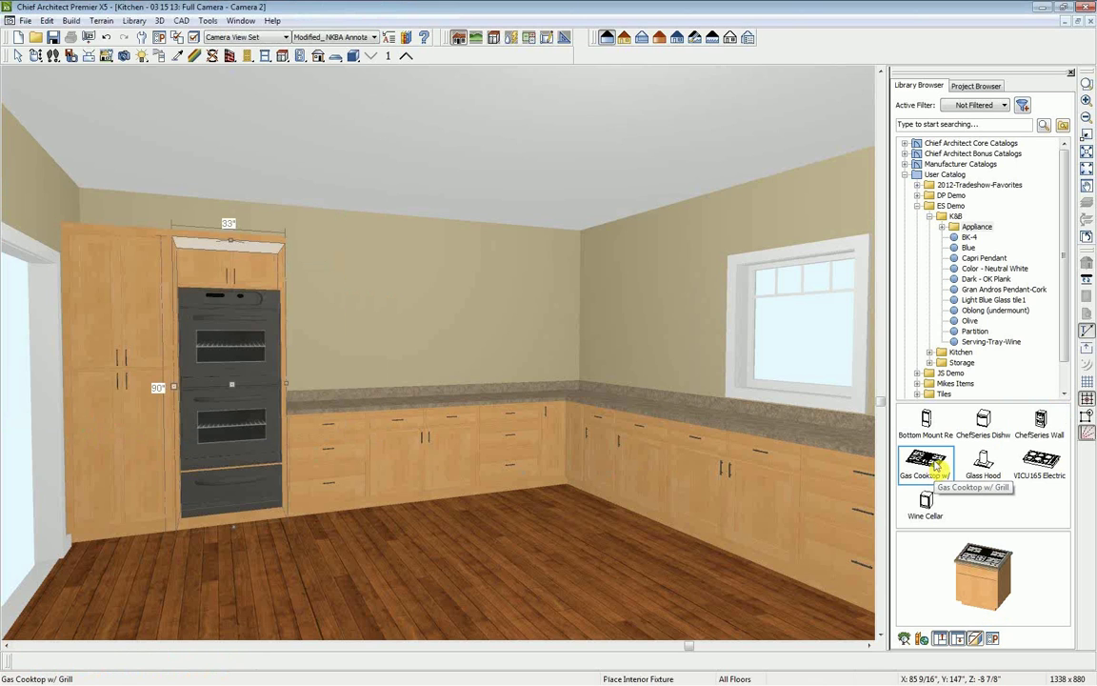
left_click(1052, 465)
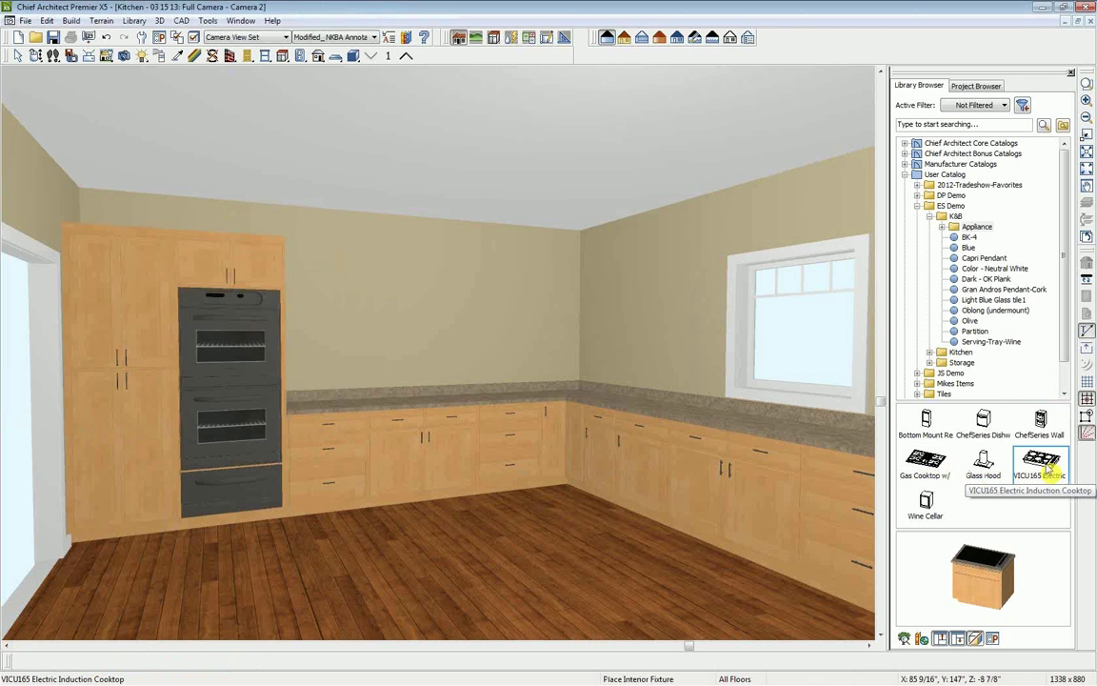
left_click(422, 404)
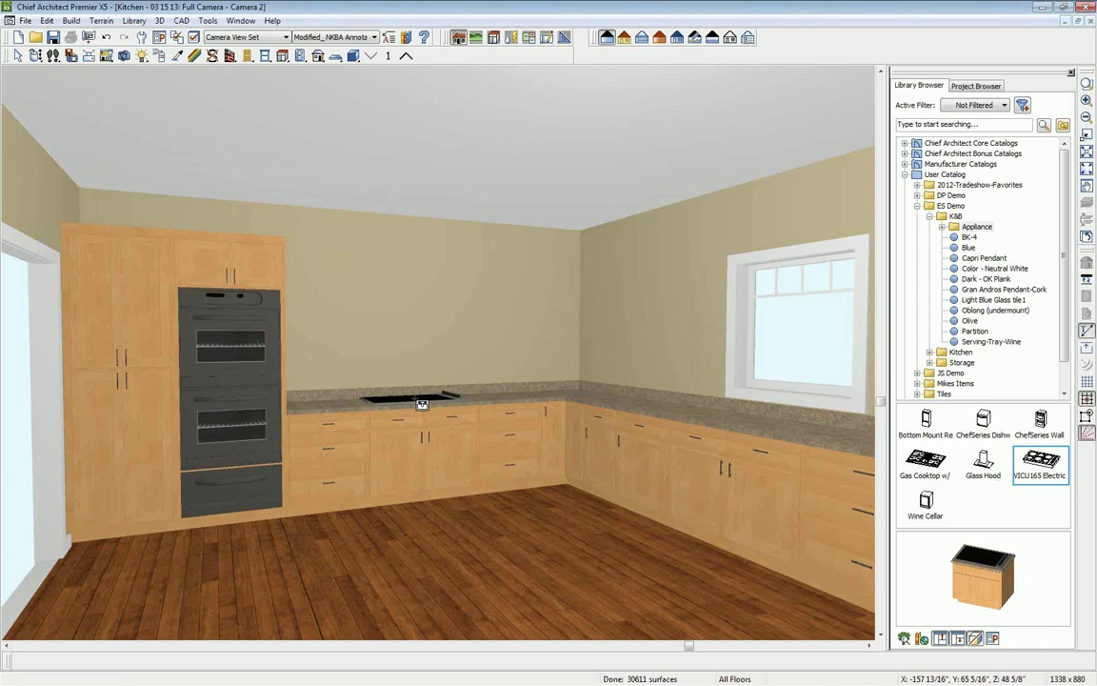
left_click(987, 464)
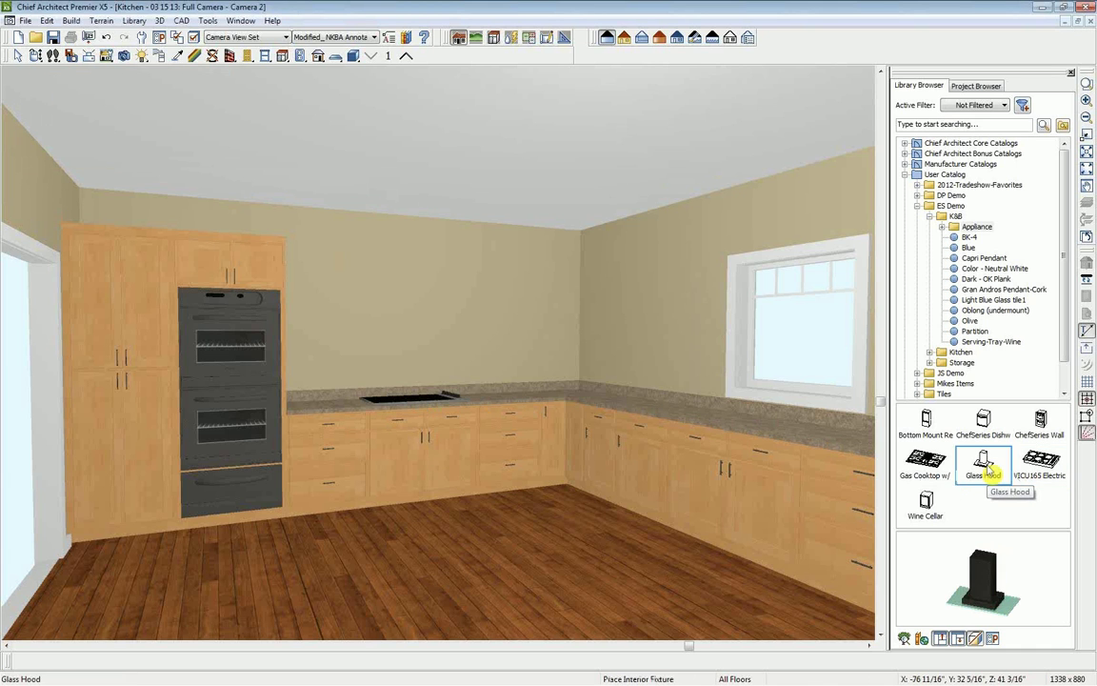
left_click(409, 365)
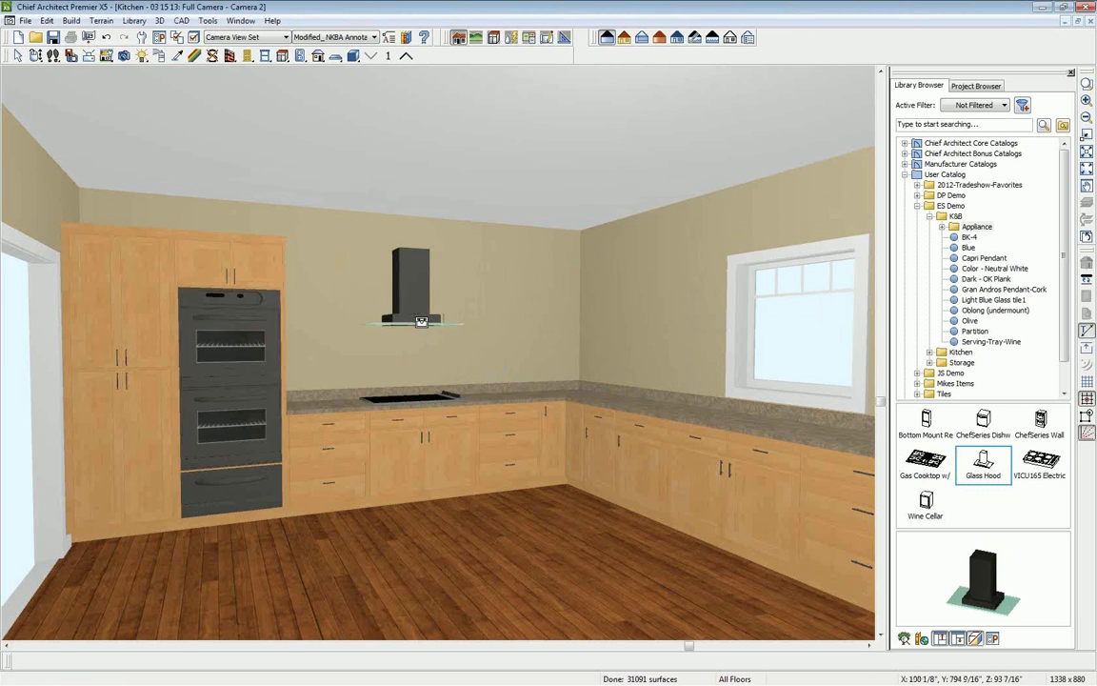
Center the glass hood on the cooktop's base cabinet and stretch its top up to the ceiling.
left_click(416, 316)
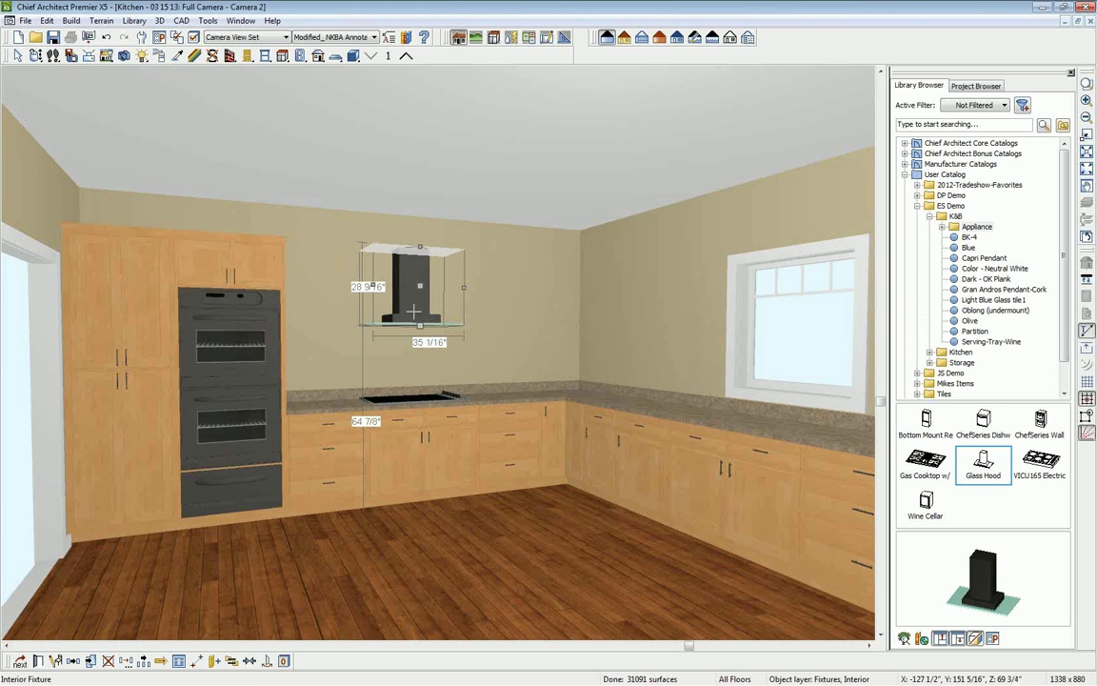
left_click(253, 661)
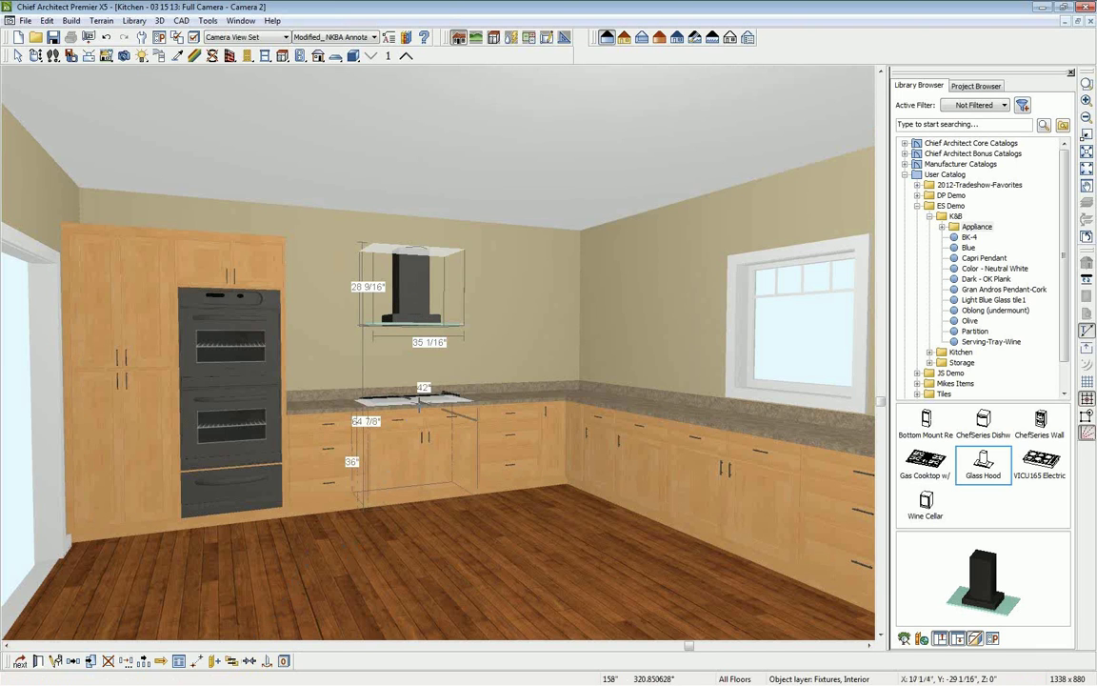
left_click(419, 405)
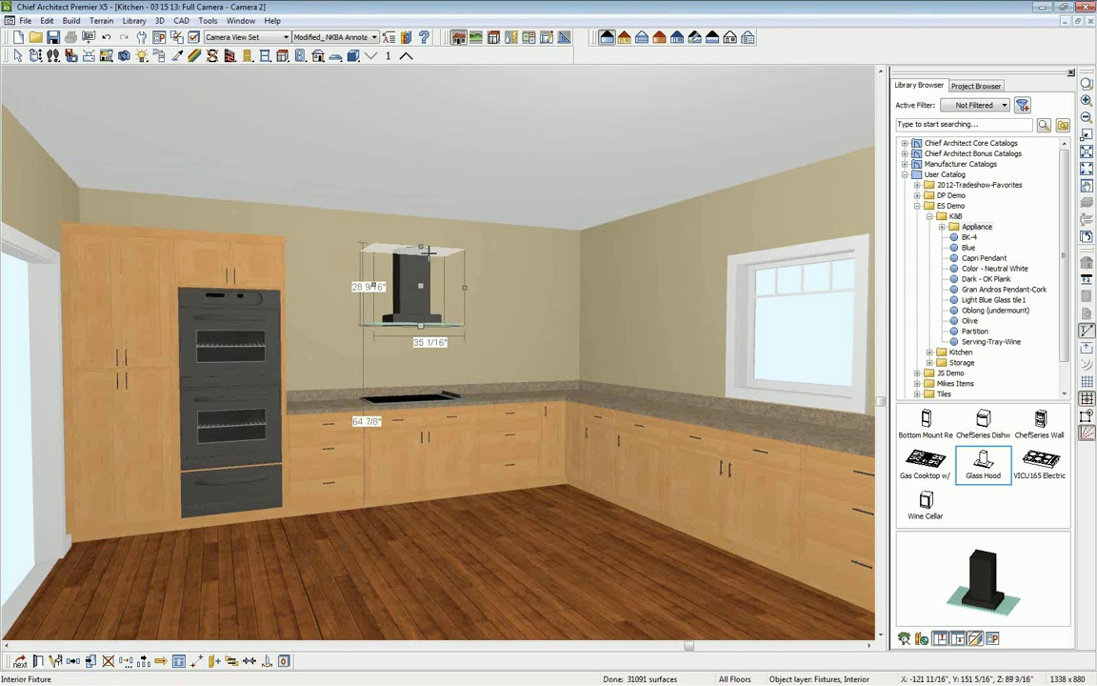
left_click_drag(420, 246, 423, 164)
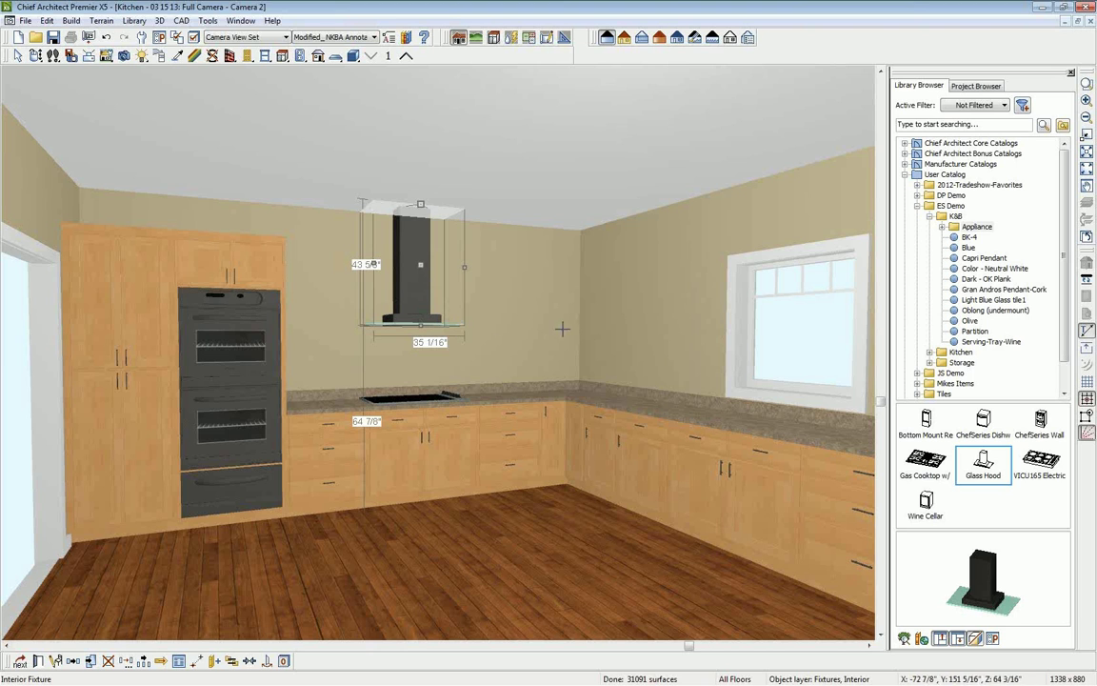
Place the ChefSeries Dishwasher in the window-wall base cabinet on the corner side of the sink base.
left_click(985, 422)
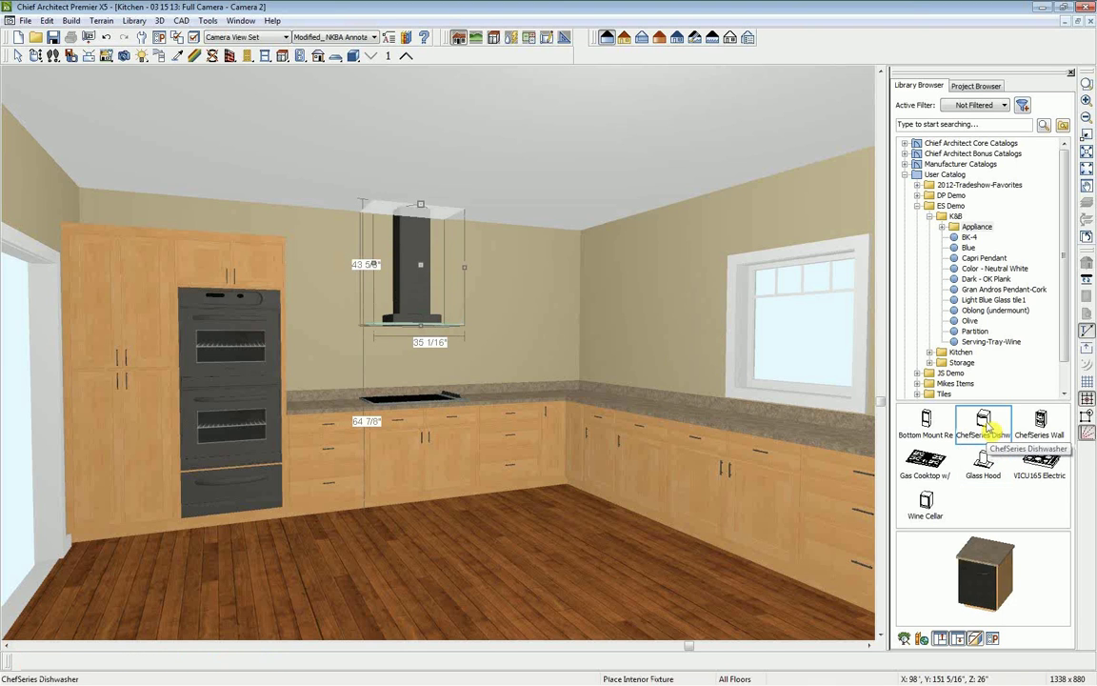
left_click(641, 427)
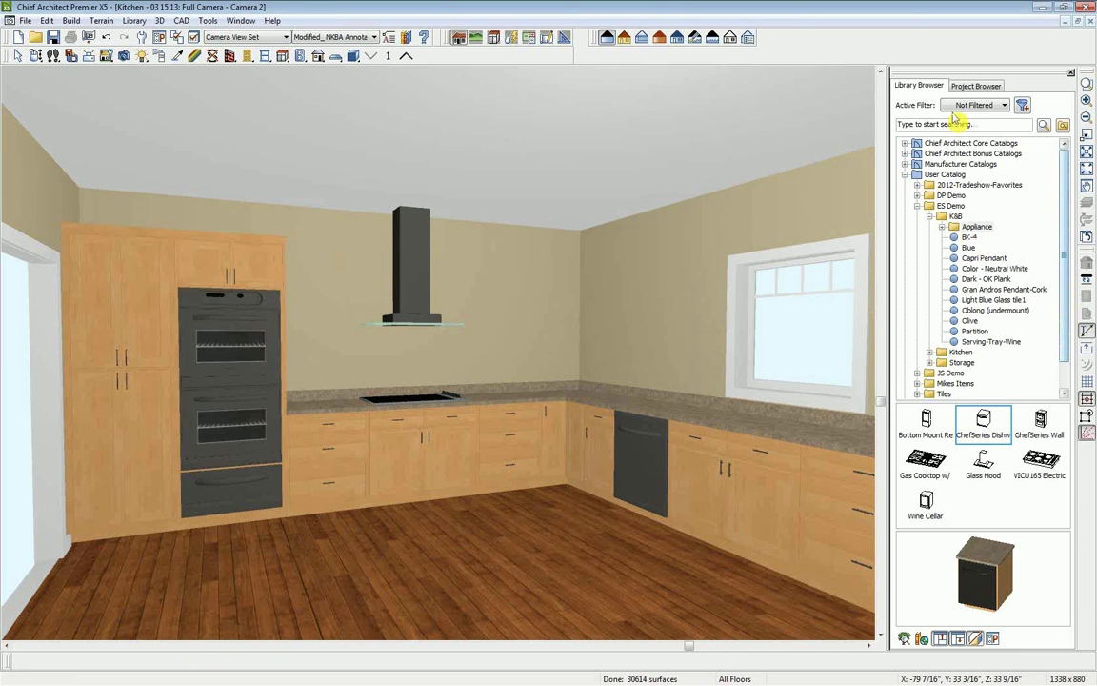
Place the Double 42" undermount kitchen sink from the core catalog's Without Fixtures folder in the base cabinet below the window.
left_click(905, 143)
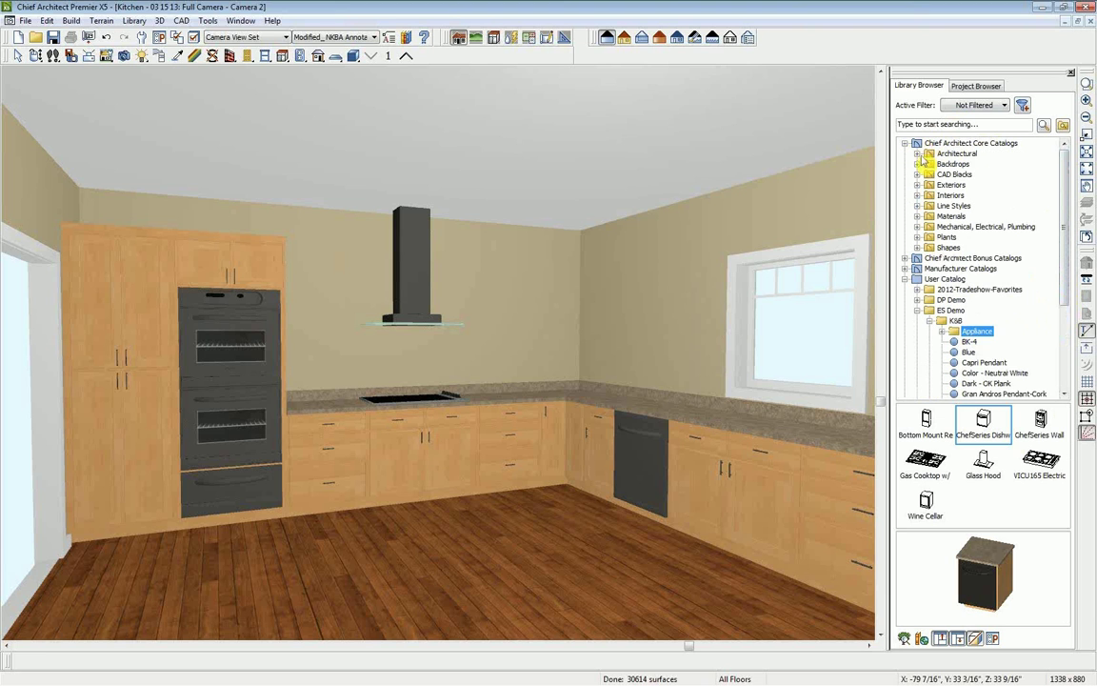
left_click(917, 155)
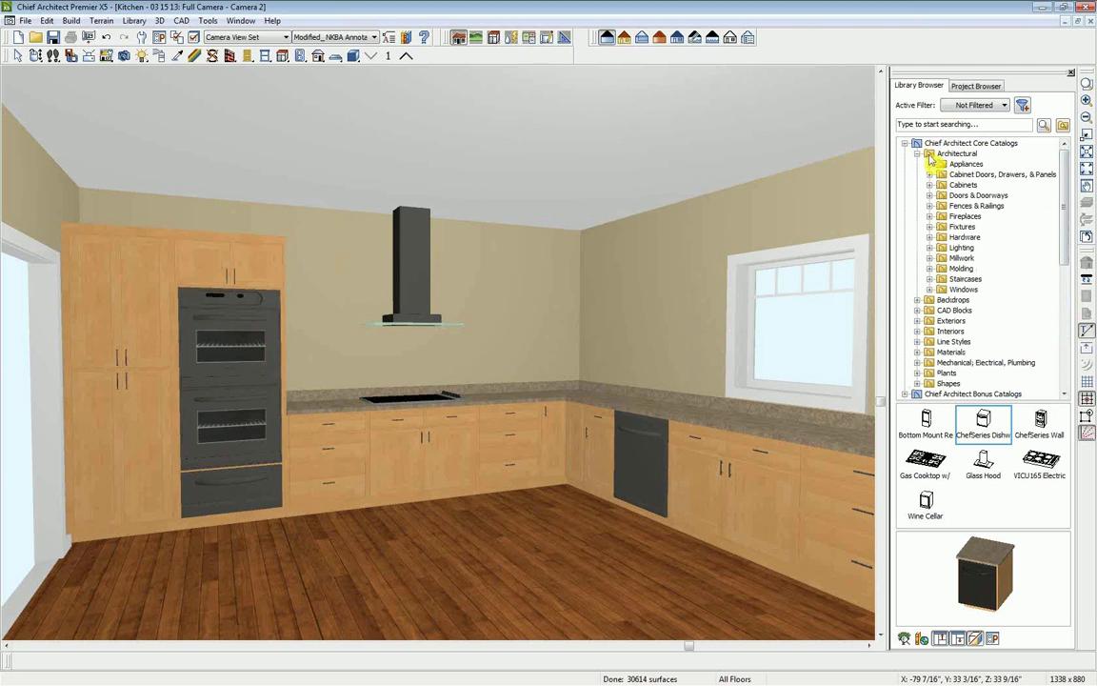
left_click(930, 226)
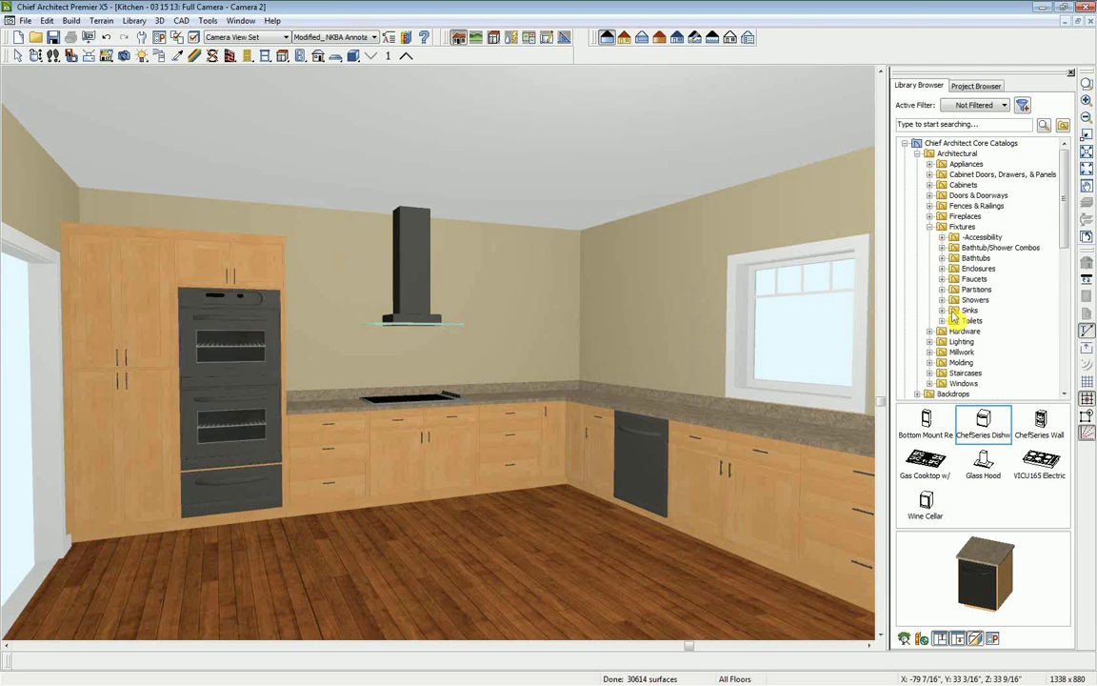
left_click(942, 310)
left_click(954, 341)
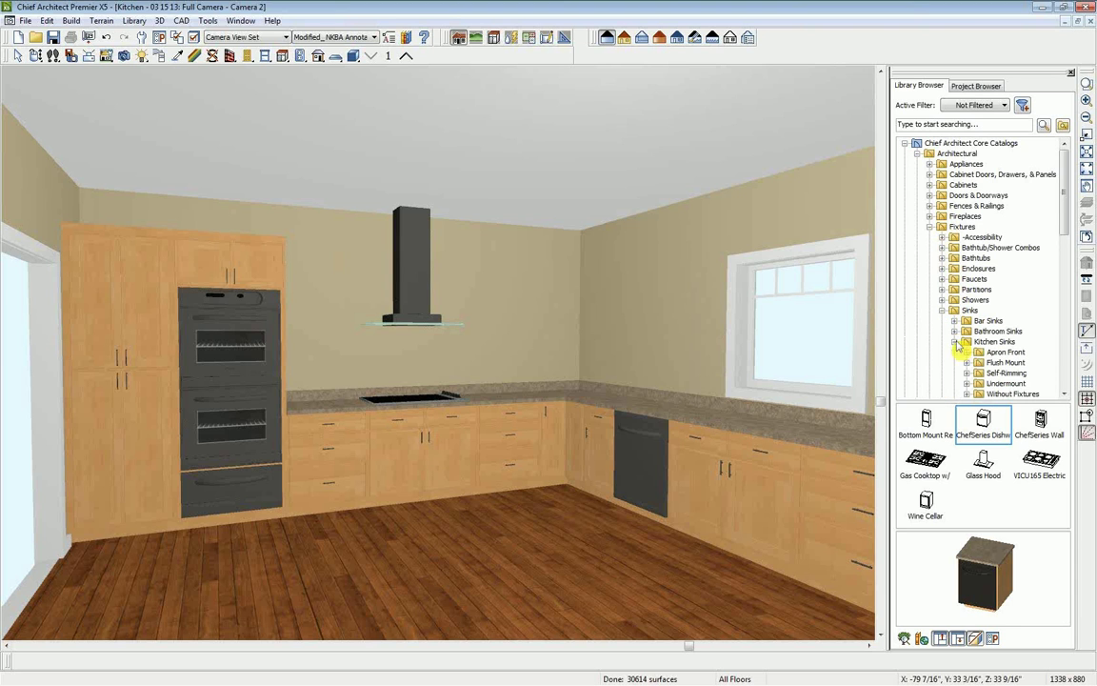
left_click(967, 384)
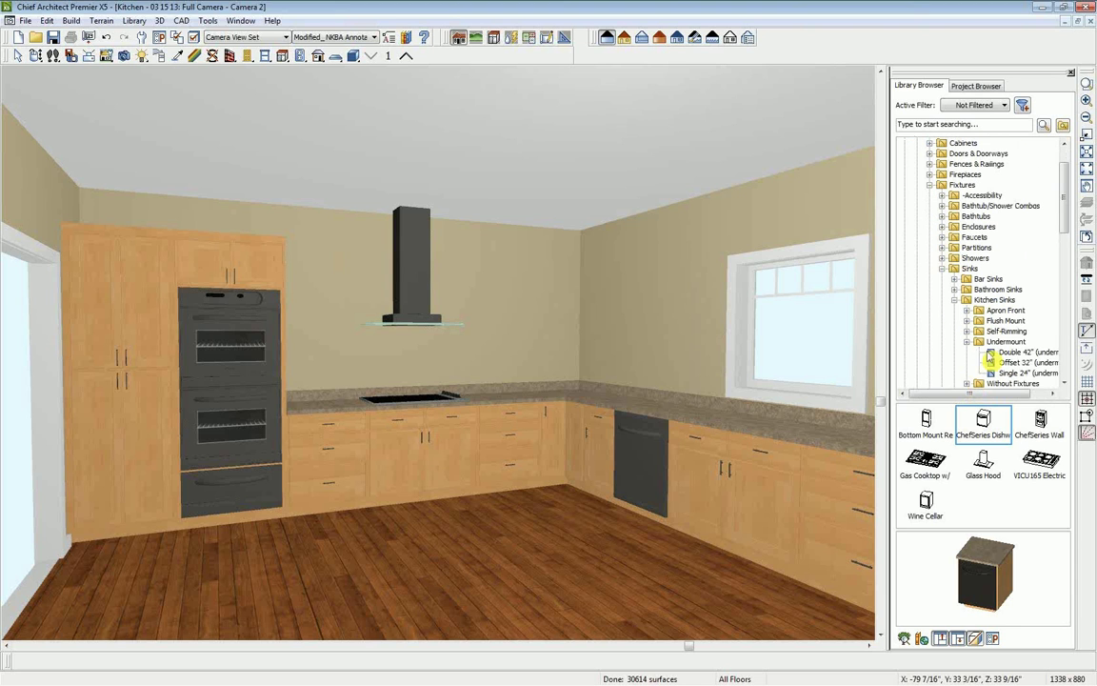
left_click(1010, 342)
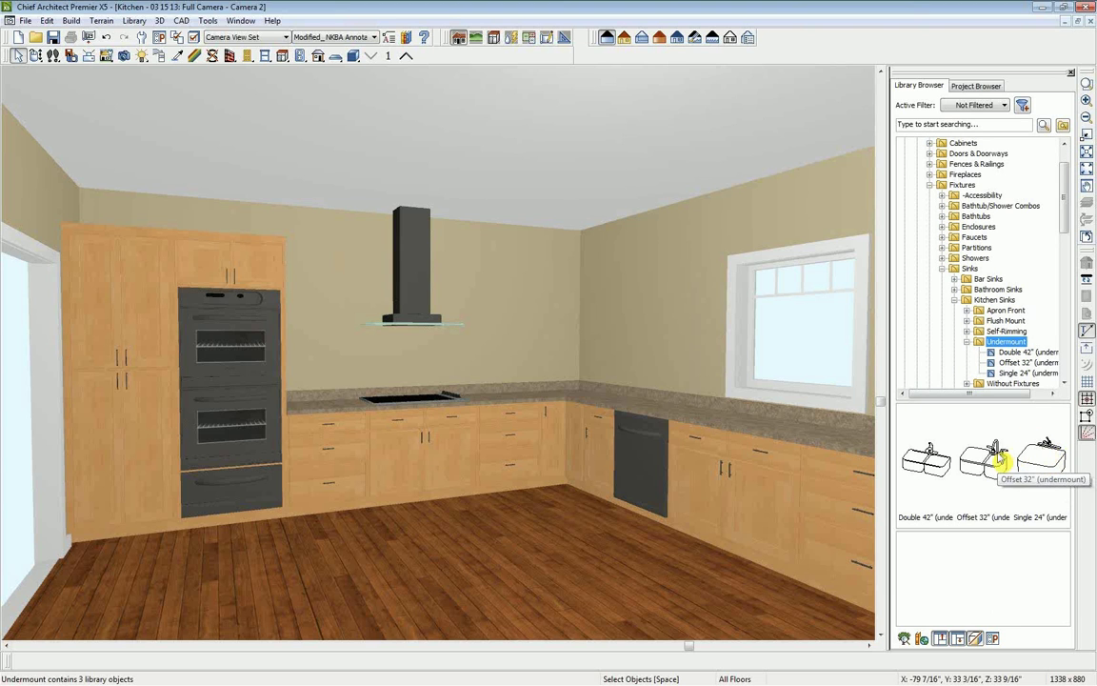
left_click(968, 343)
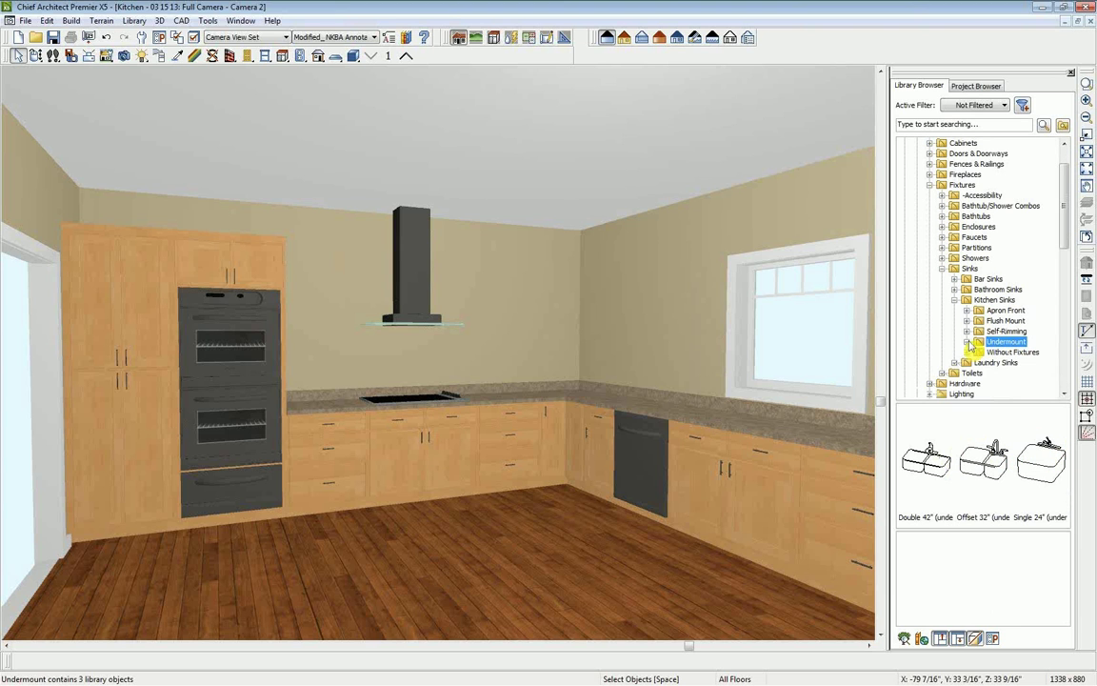
left_click(967, 352)
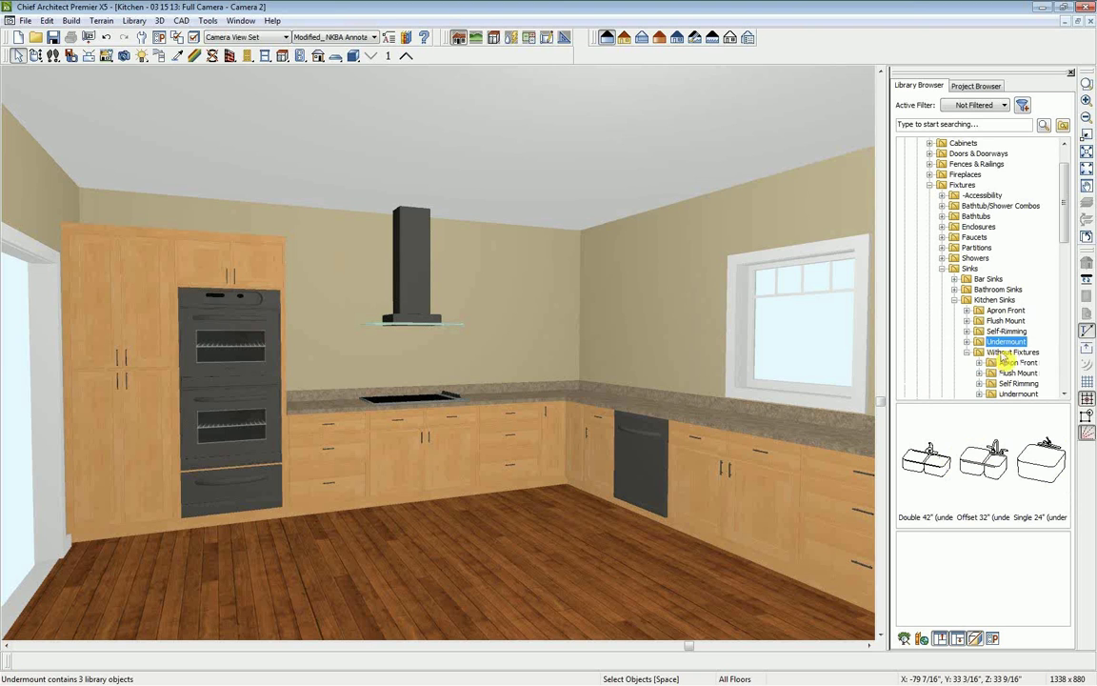
left_click(979, 393)
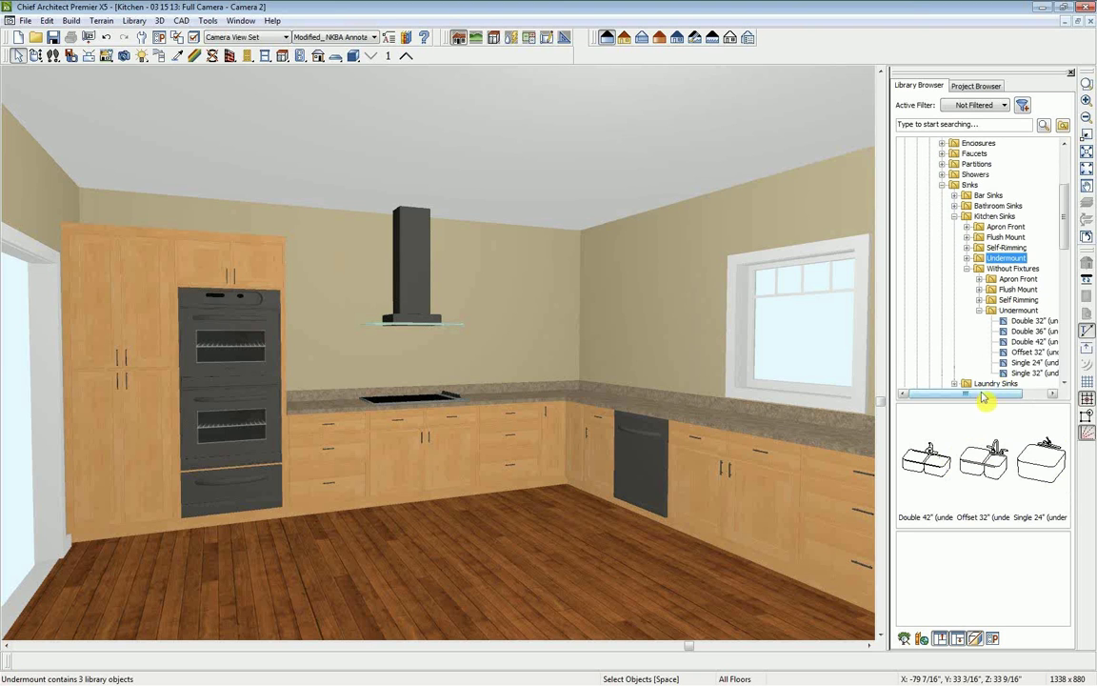
left_click(1027, 341)
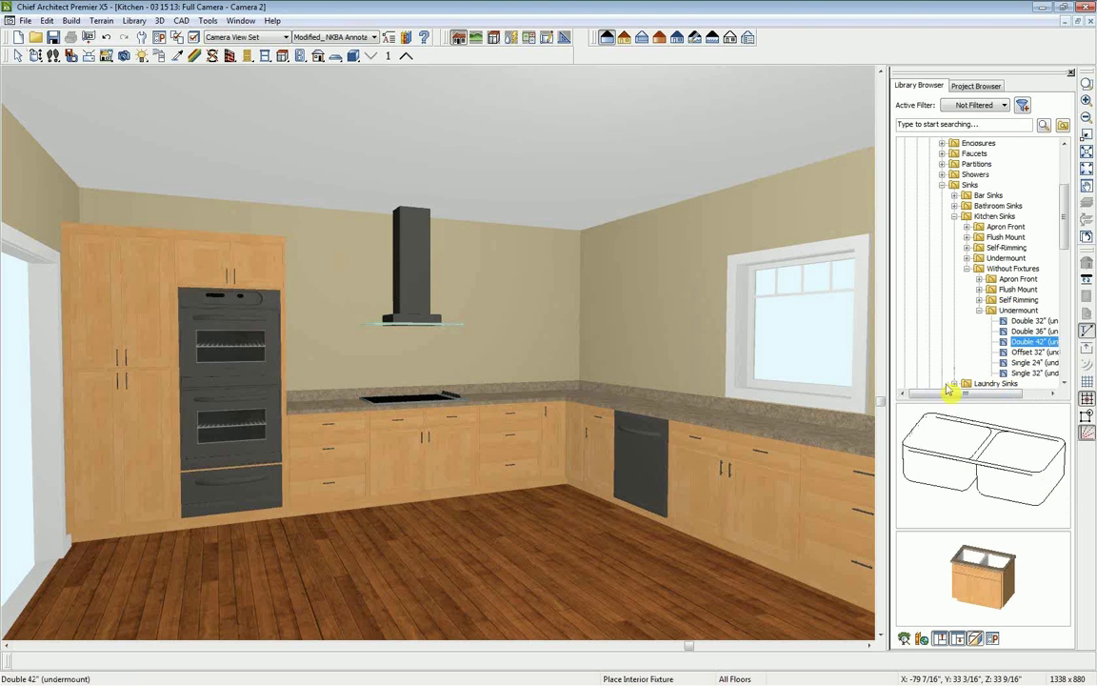
left_click(758, 433)
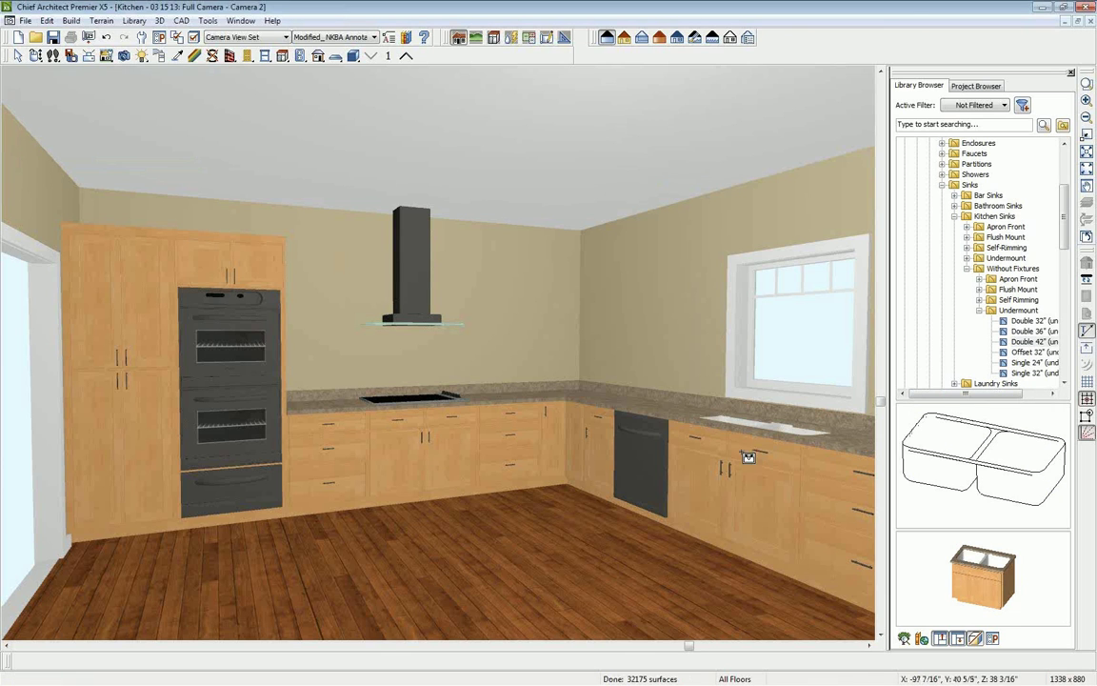
Place the Faucet (industrial spray) from the core catalog's Single Control kitchen faucets at the back of the sink below the window.
left_click(979, 309)
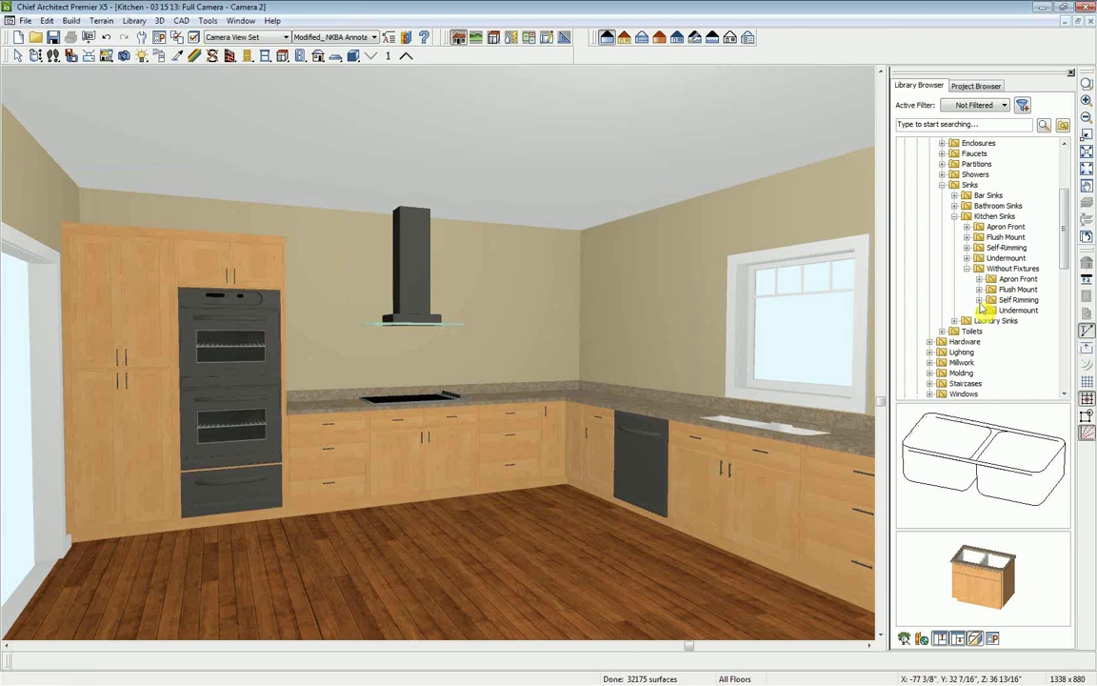
left_click(967, 269)
left_click(954, 216)
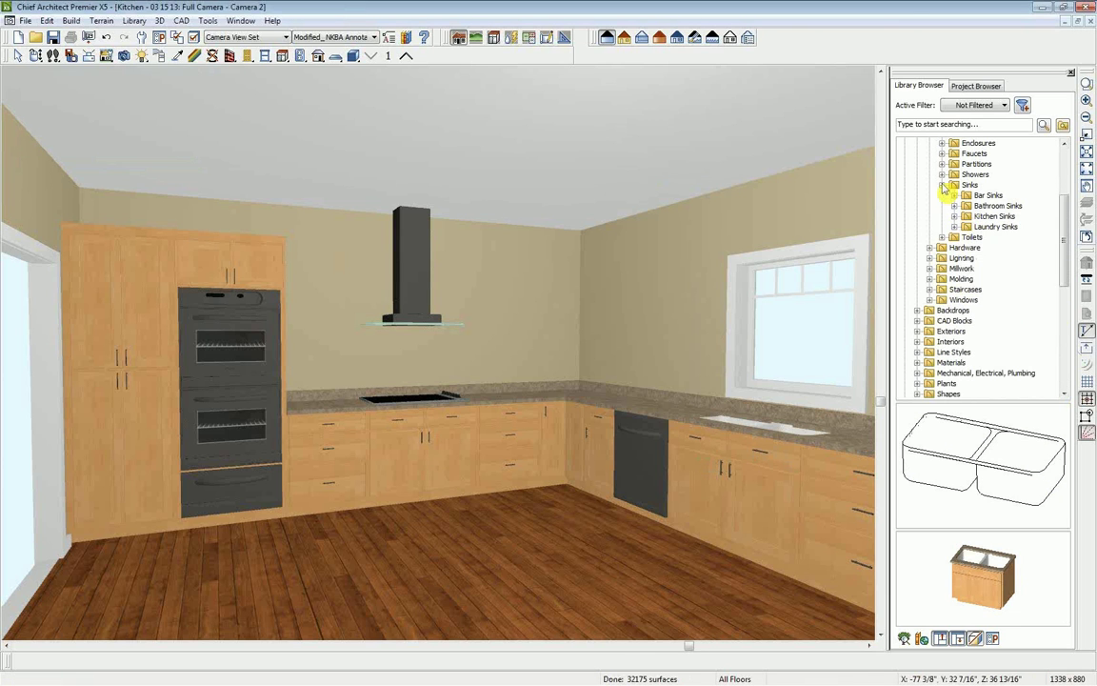
left_click(942, 184)
left_click(942, 153)
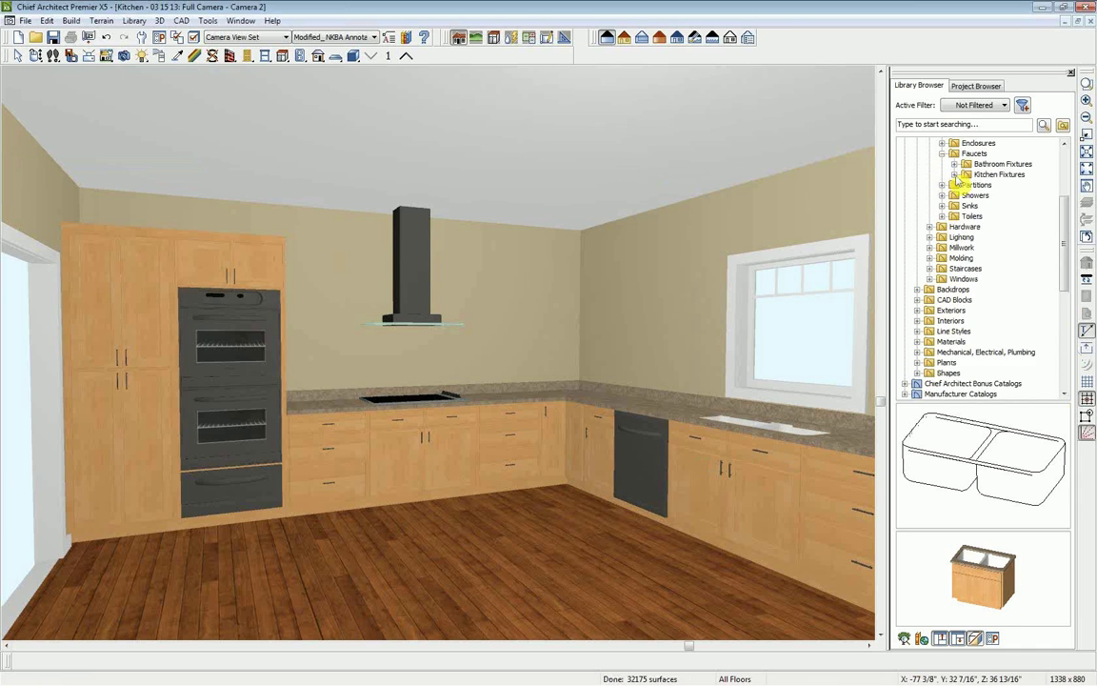
left_click(954, 174)
left_click(966, 206)
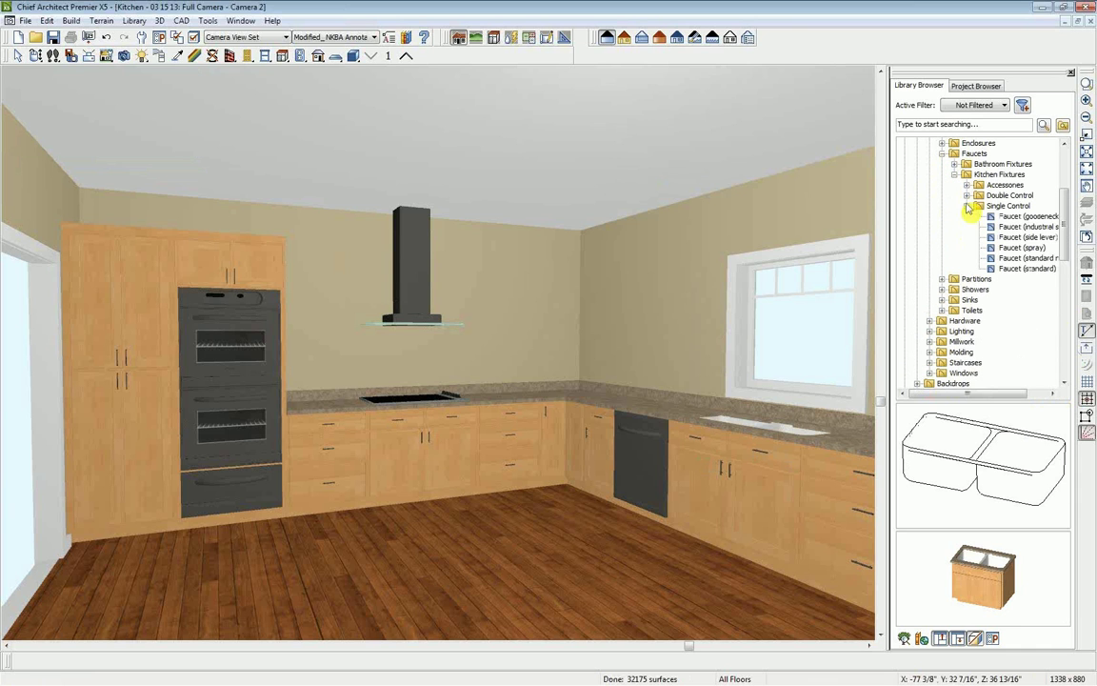
left_click(1010, 206)
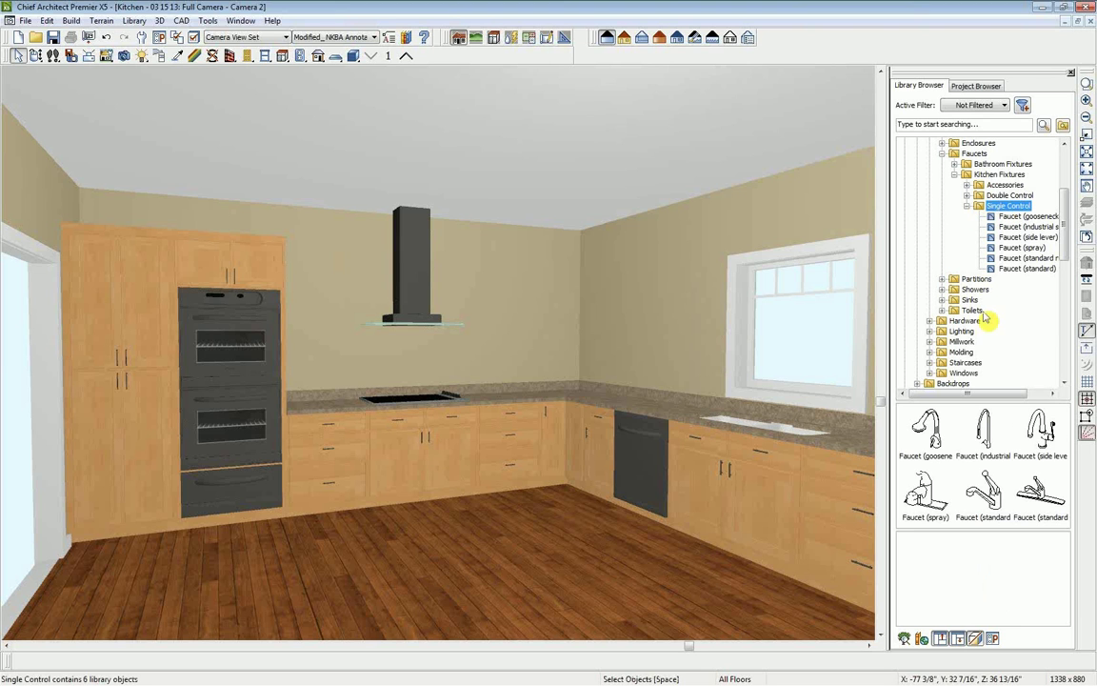
left_click(986, 436)
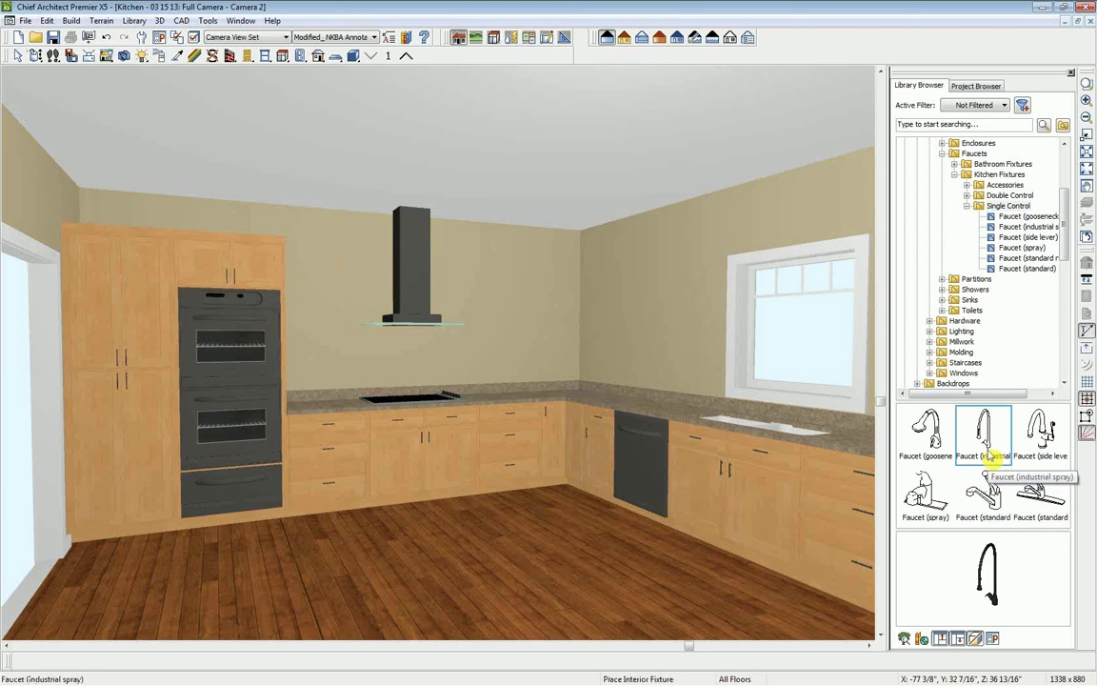
left_click(786, 425)
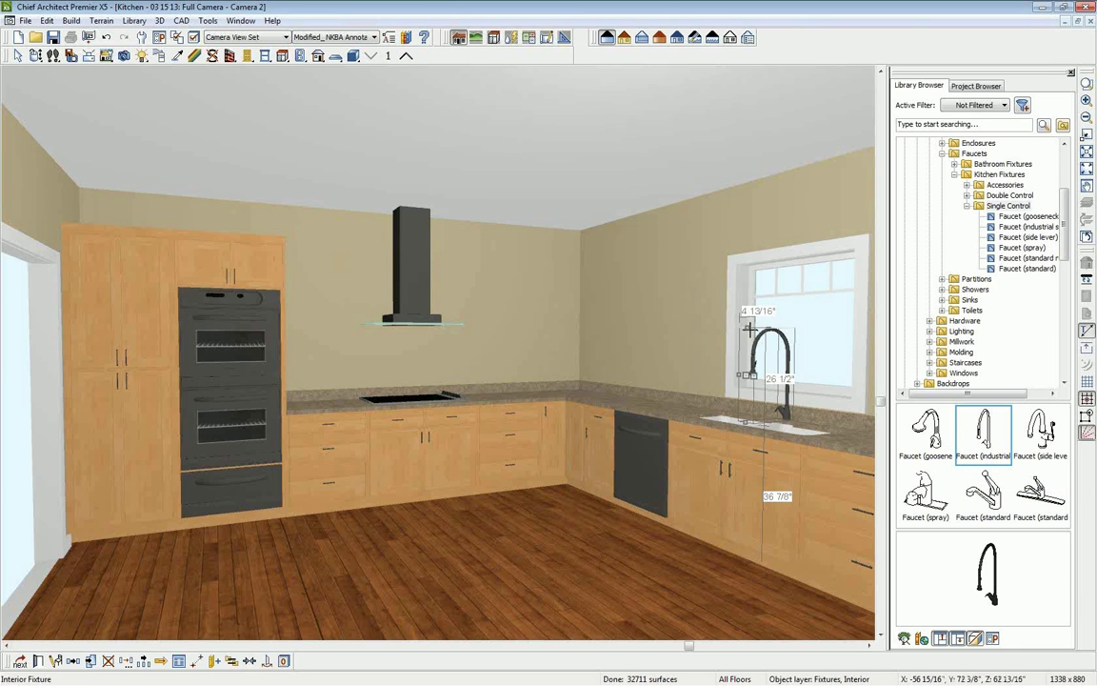
Reduce the height of the faucet at the sink to about 17 inches.
left_click_drag(748, 329, 750, 361)
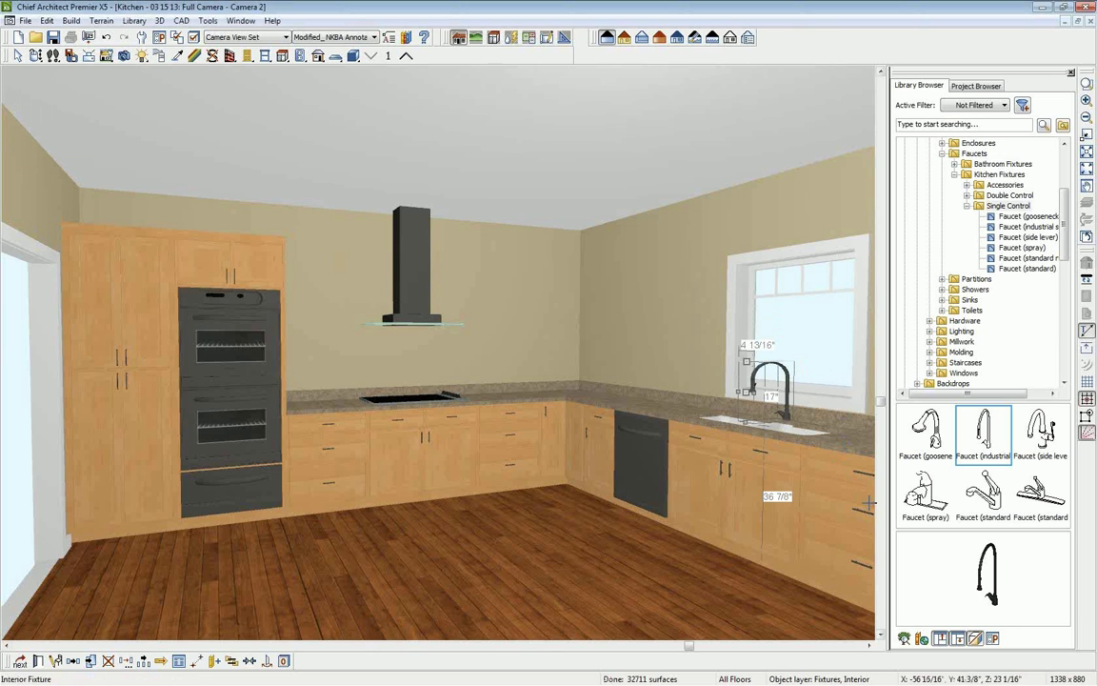
key("space")
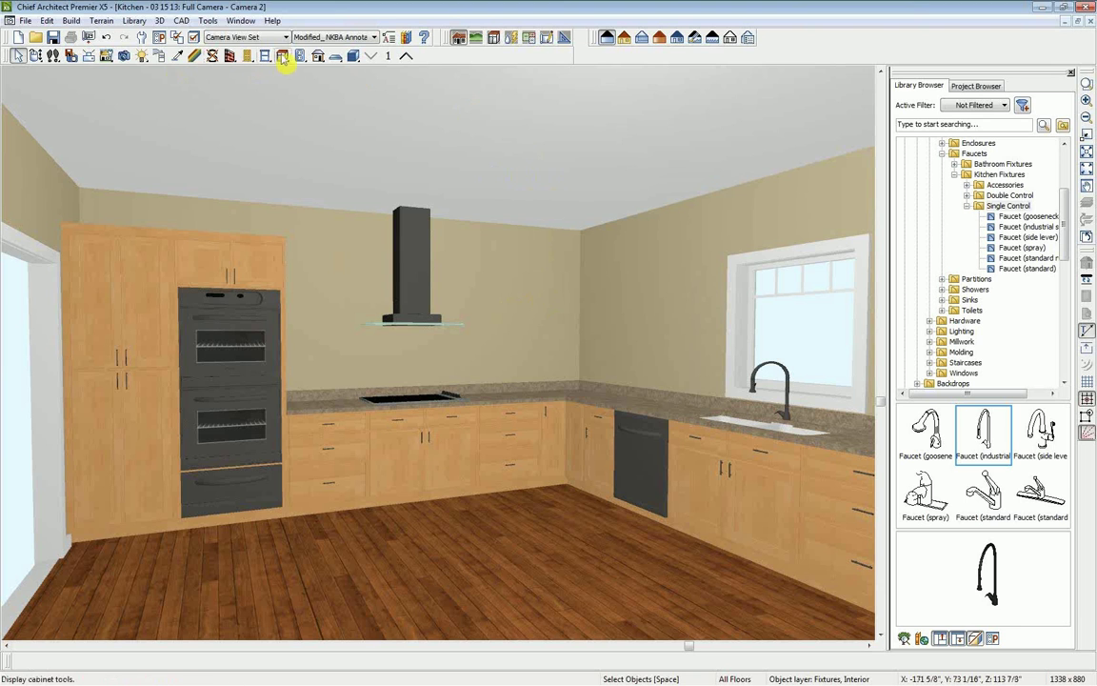
Place a corner wall cabinet where the cooktop and window walls meet, and turn off its diagonal door.
left_click(283, 55)
left_click(461, 56)
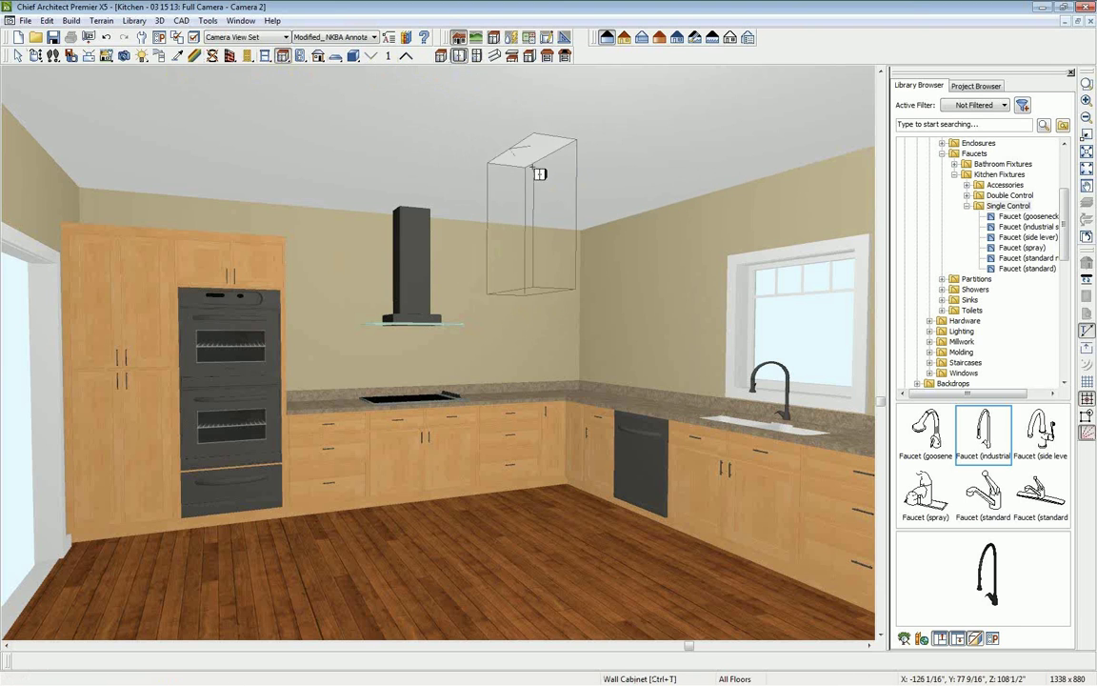
left_click(585, 306)
left_click(582, 306)
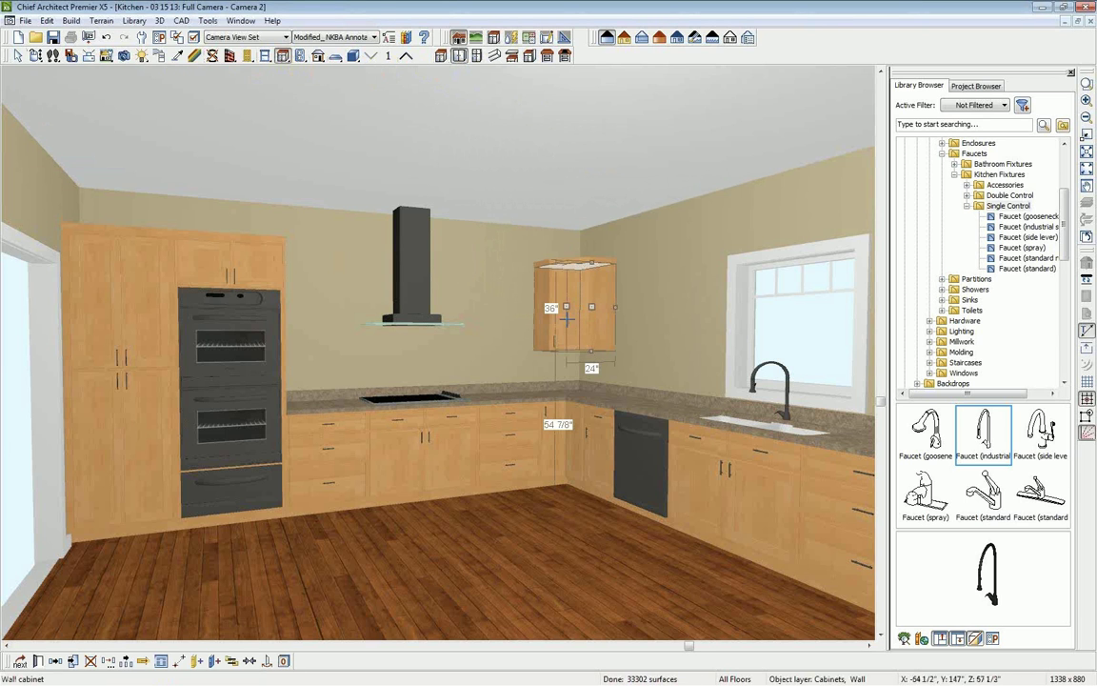
left_click(38, 660)
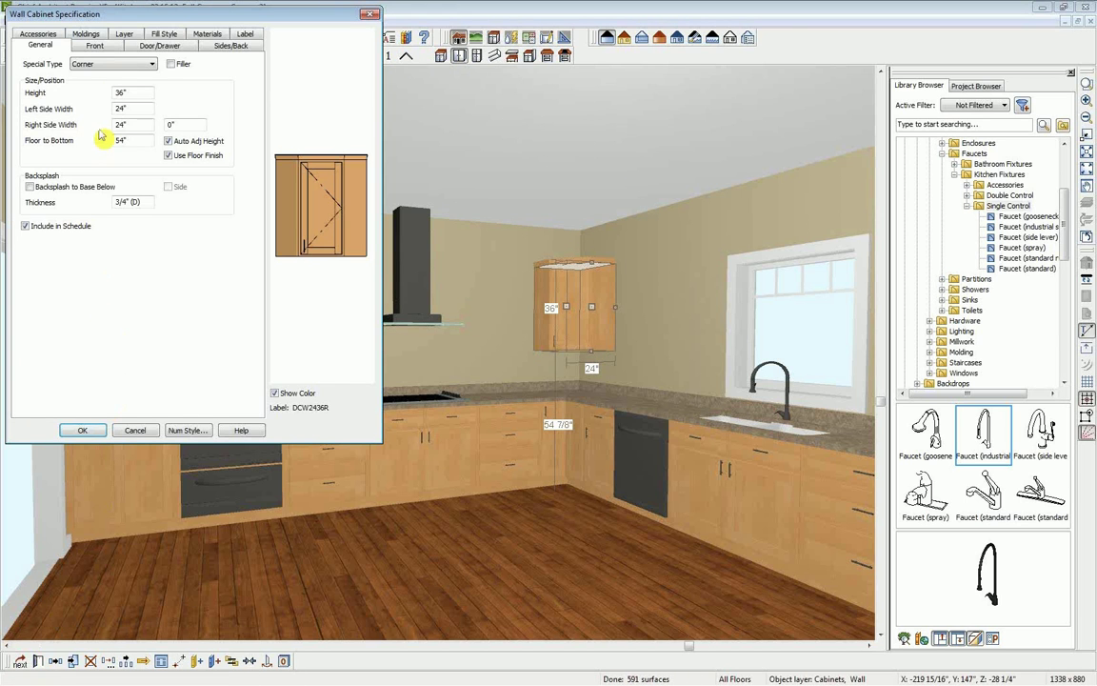
left_click(95, 46)
left_click(54, 382)
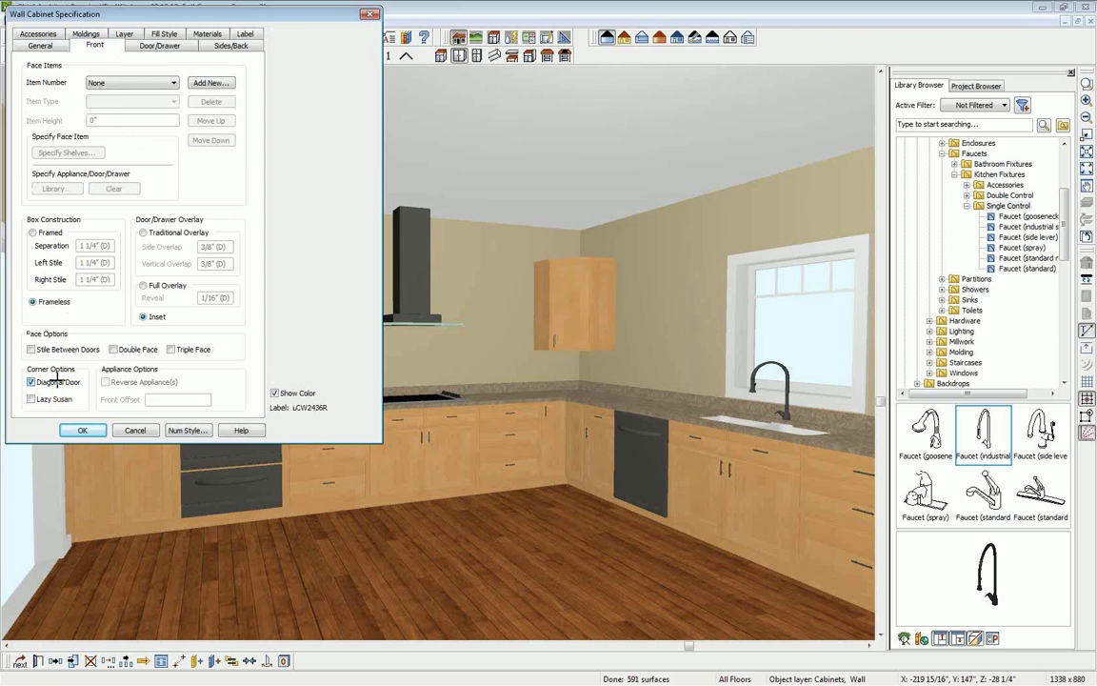
left_click(83, 432)
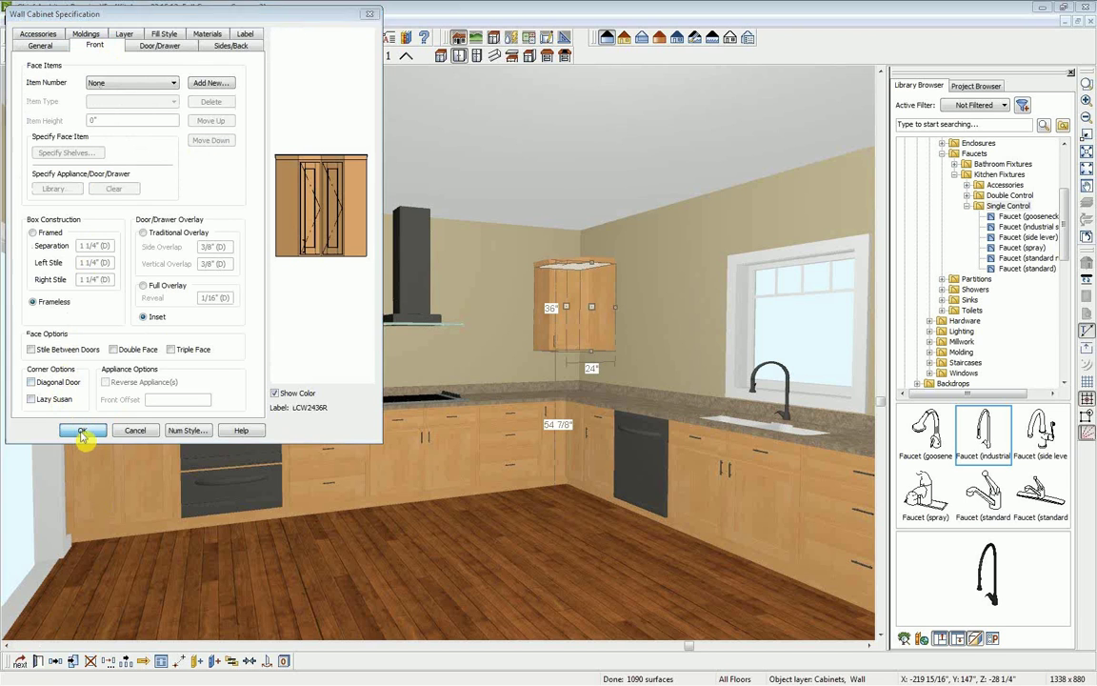
Place a wall cabinet beside the corner wall cabinet on the cooktop wall and narrow it to 12 inches on the hood side.
left_click(460, 57)
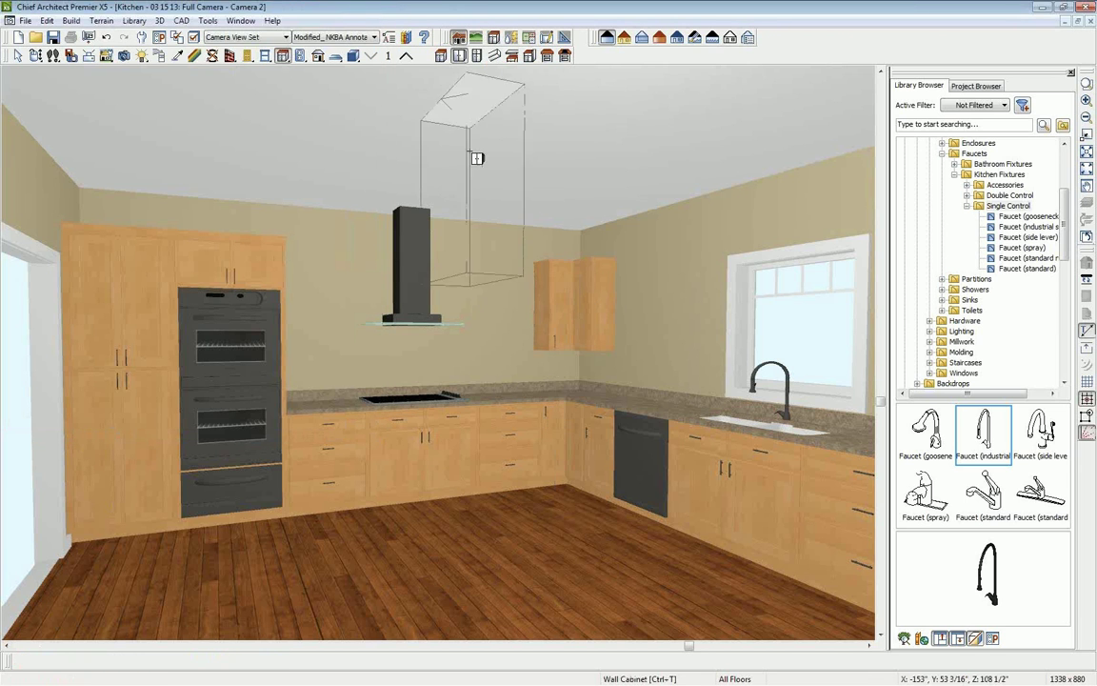
left_click(537, 331)
left_click(522, 319)
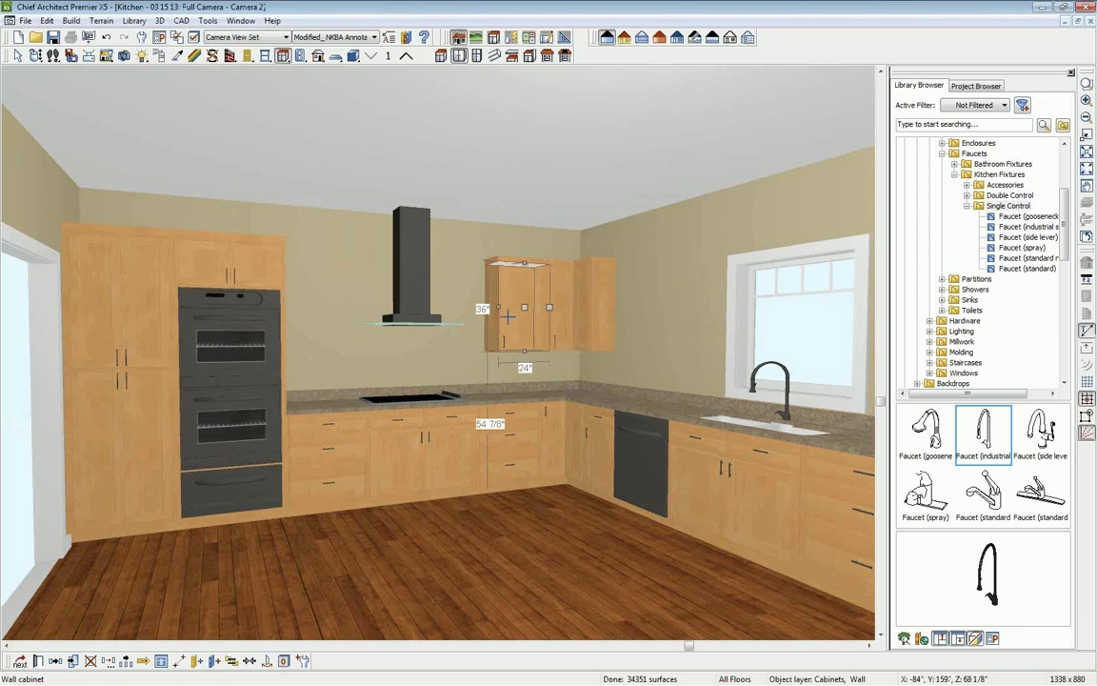
left_click_drag(511, 306, 524, 307)
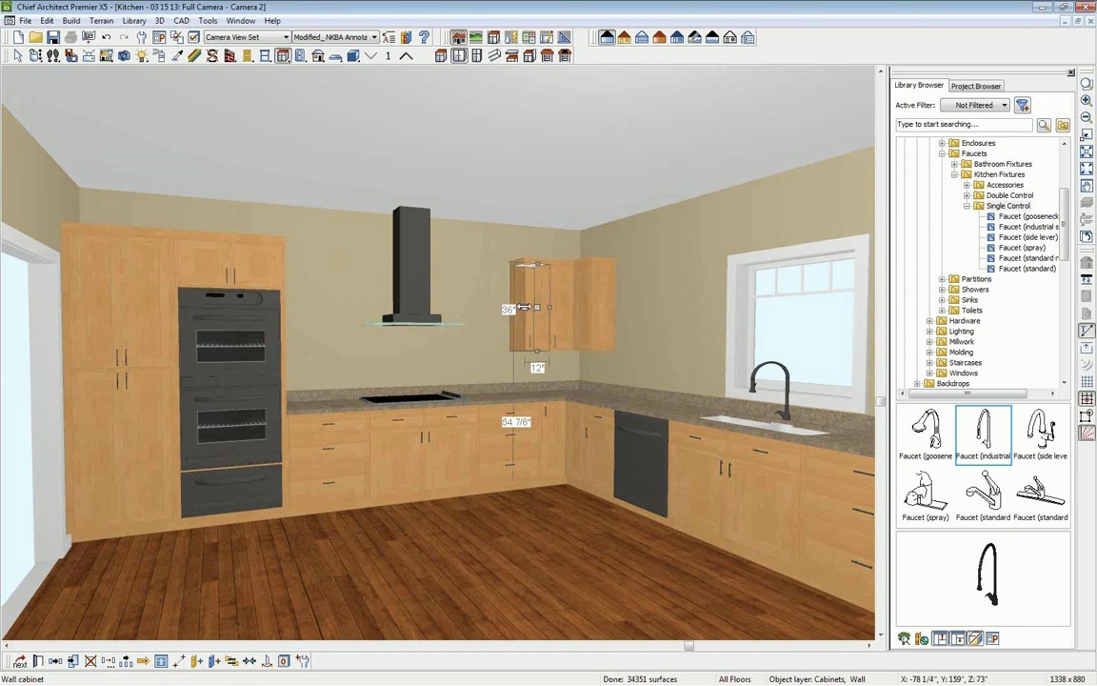
key("Escape")
Place two wall cabinets between the corner wall cabinet and the window, and narrow the one nearest the window to 15 inches.
left_click(634, 321)
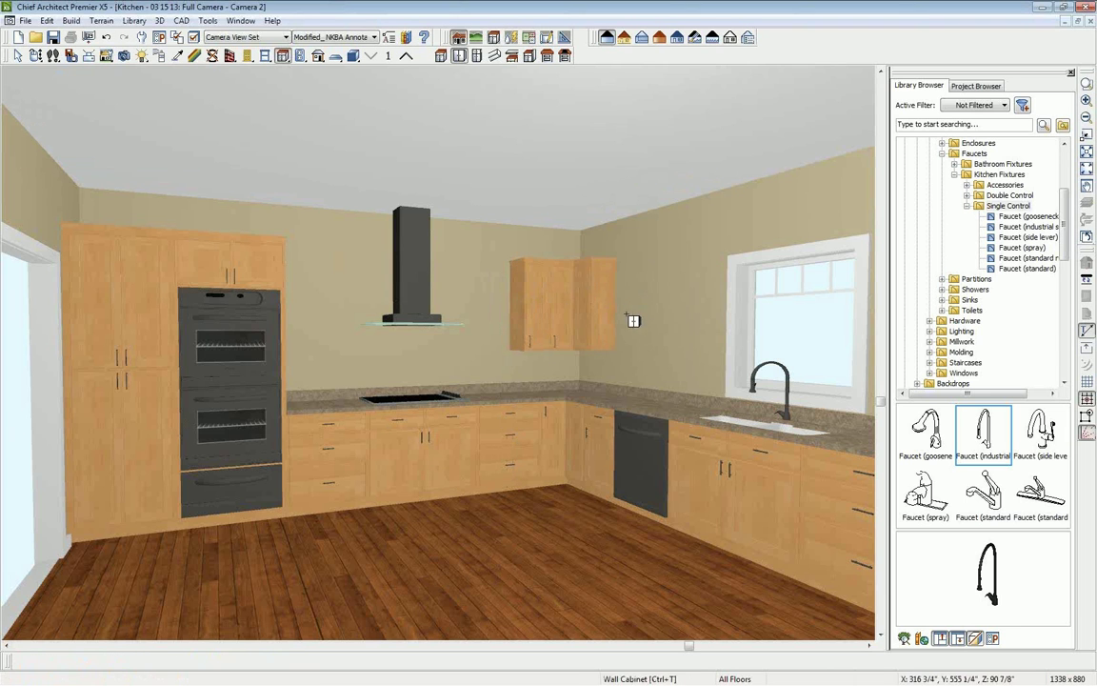
left_click(672, 307)
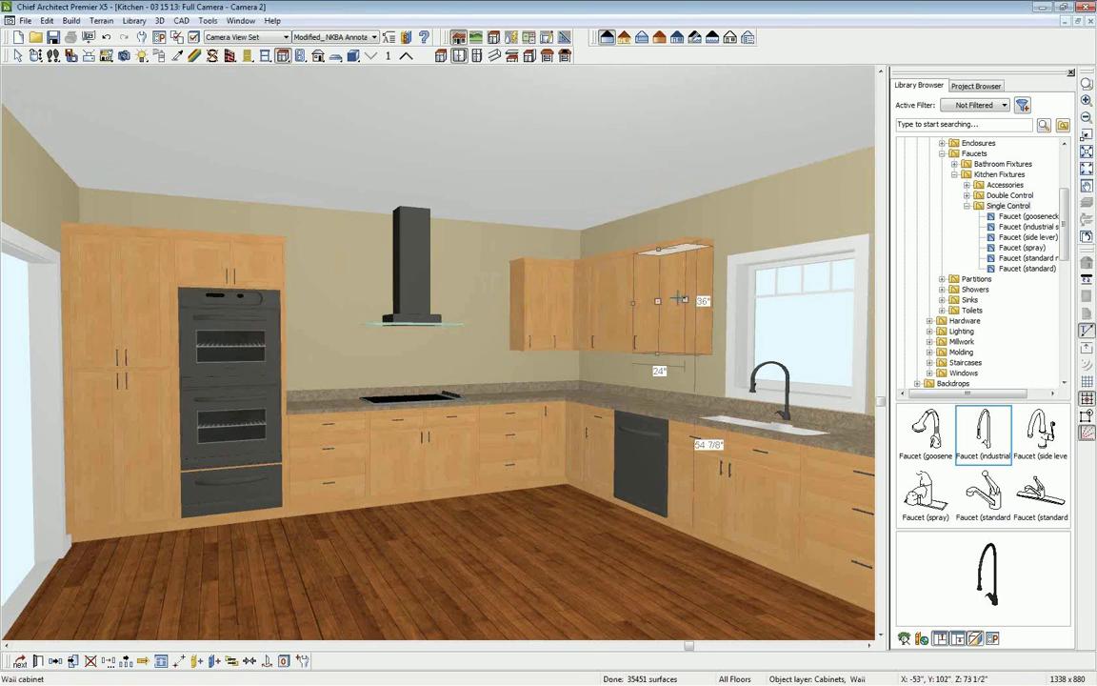
key("Escape")
left_click(664, 311)
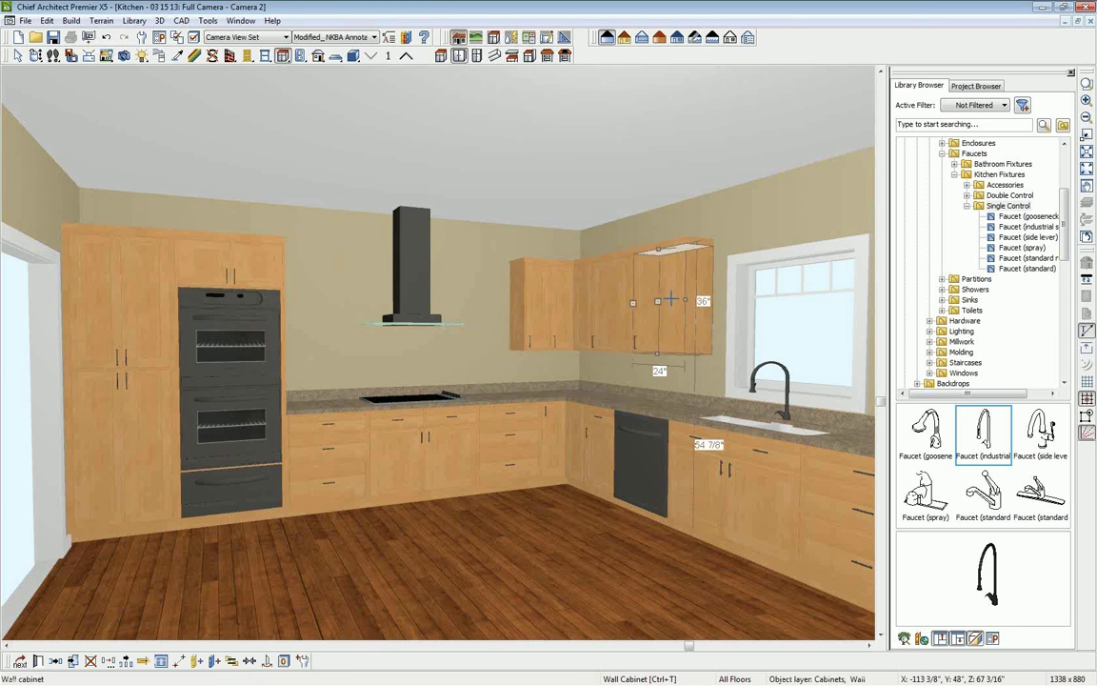
left_click_drag(681, 301, 667, 303)
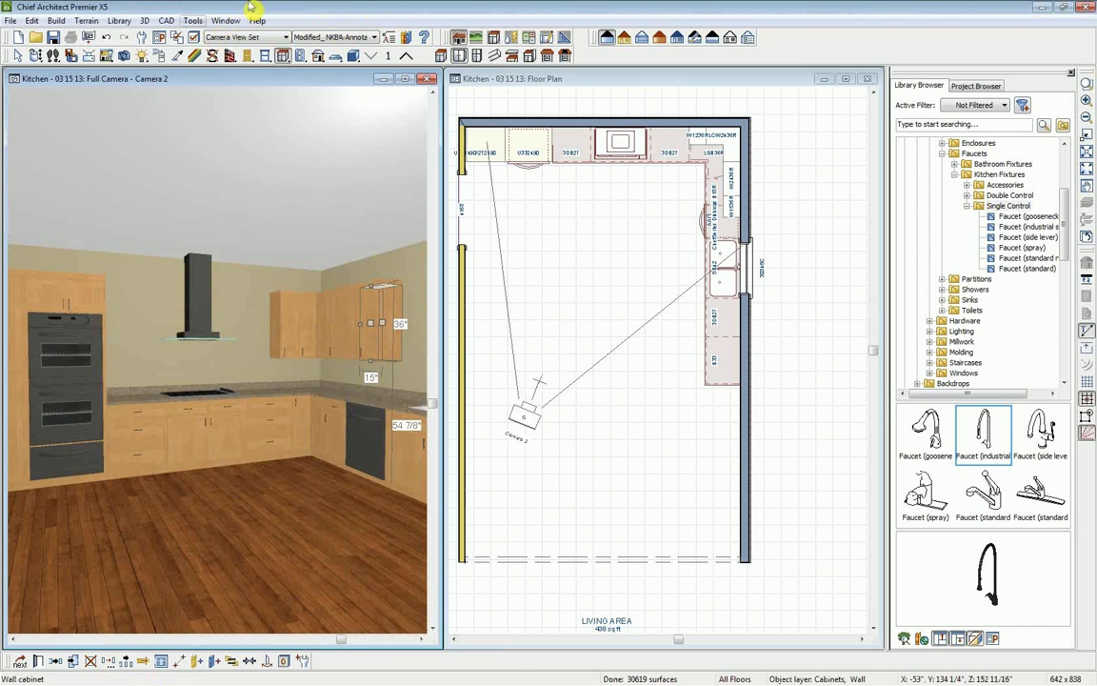
In the floor plan, add two adjoining wall cabinets beyond the sink window, 33 inches wide at the run's end and 18 inches toward the window.
left_click(501, 78)
scroll(738, 360, "up", 1)
middle_click_drag(694, 347, 743, 363)
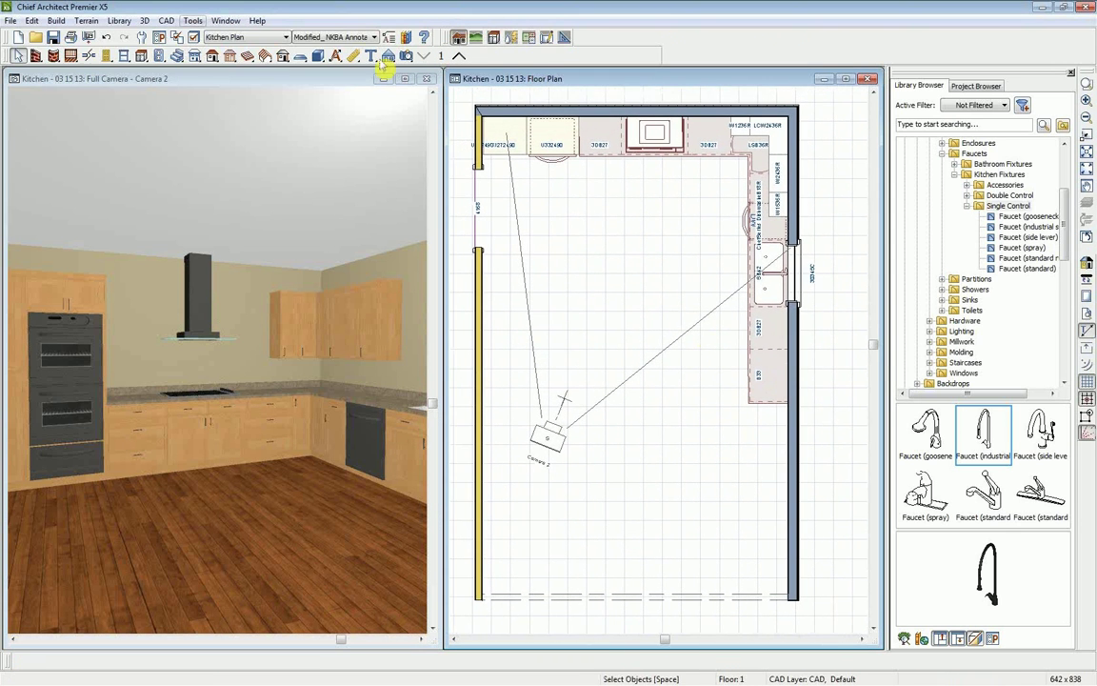
left_click(141, 55)
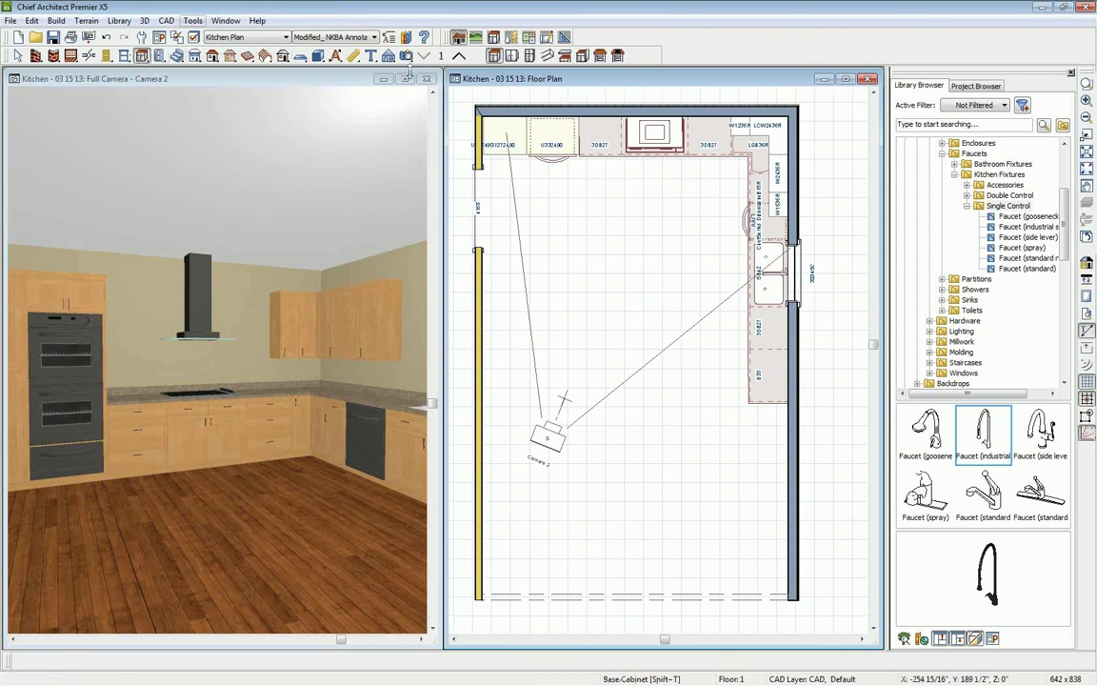
left_click(511, 56)
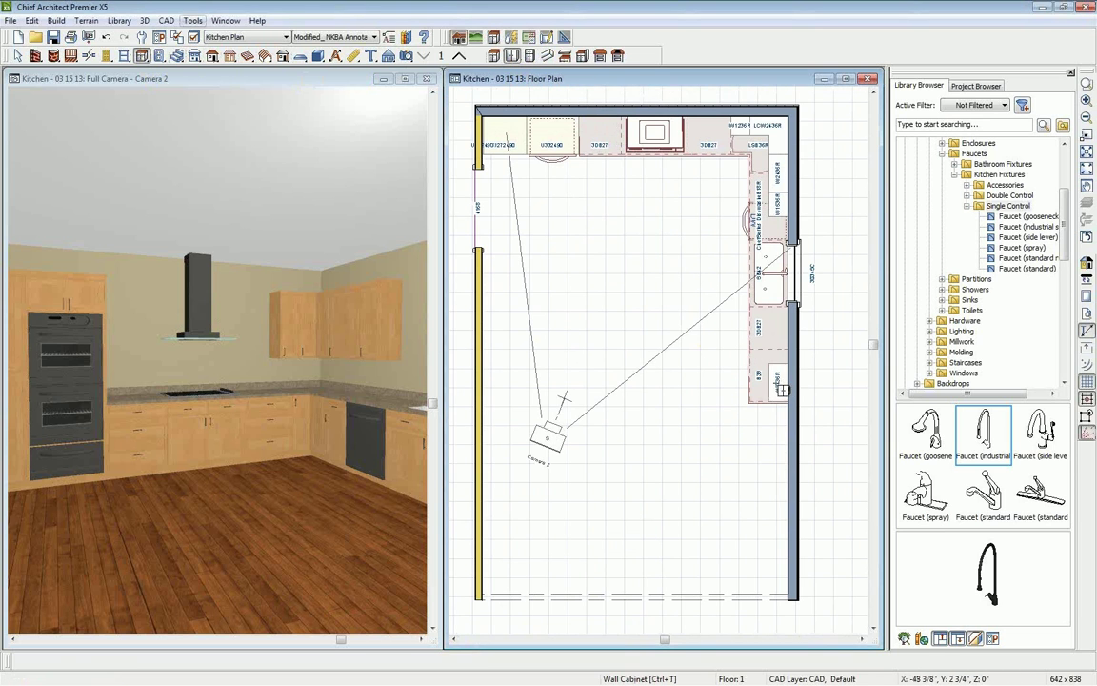
left_click(777, 366)
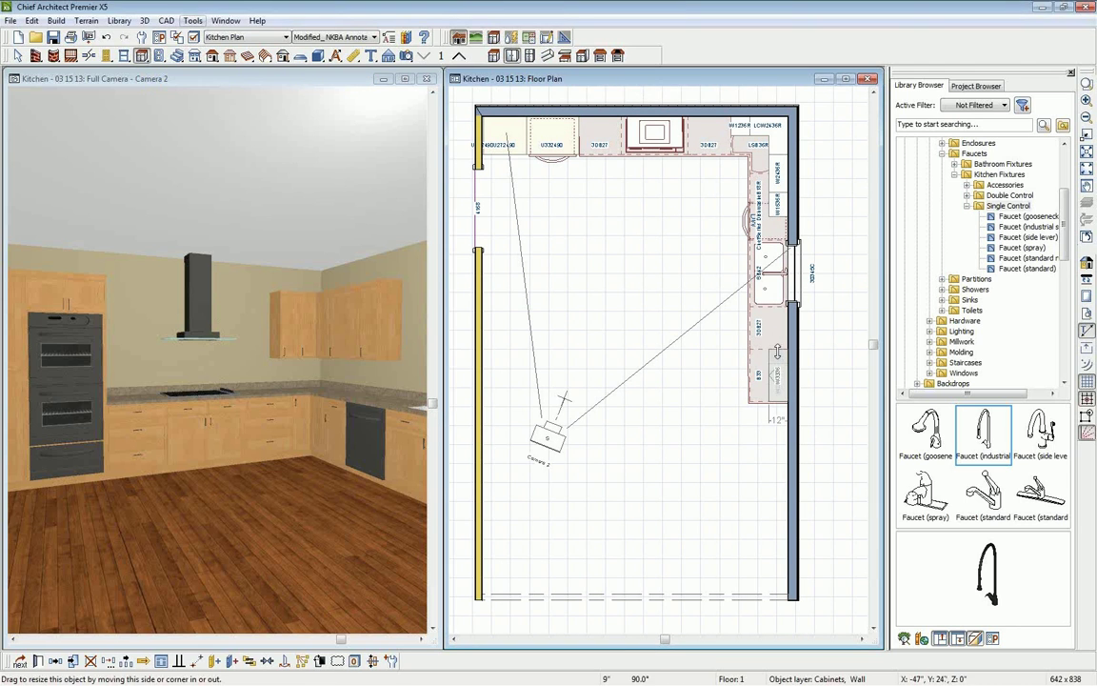
key("Escape")
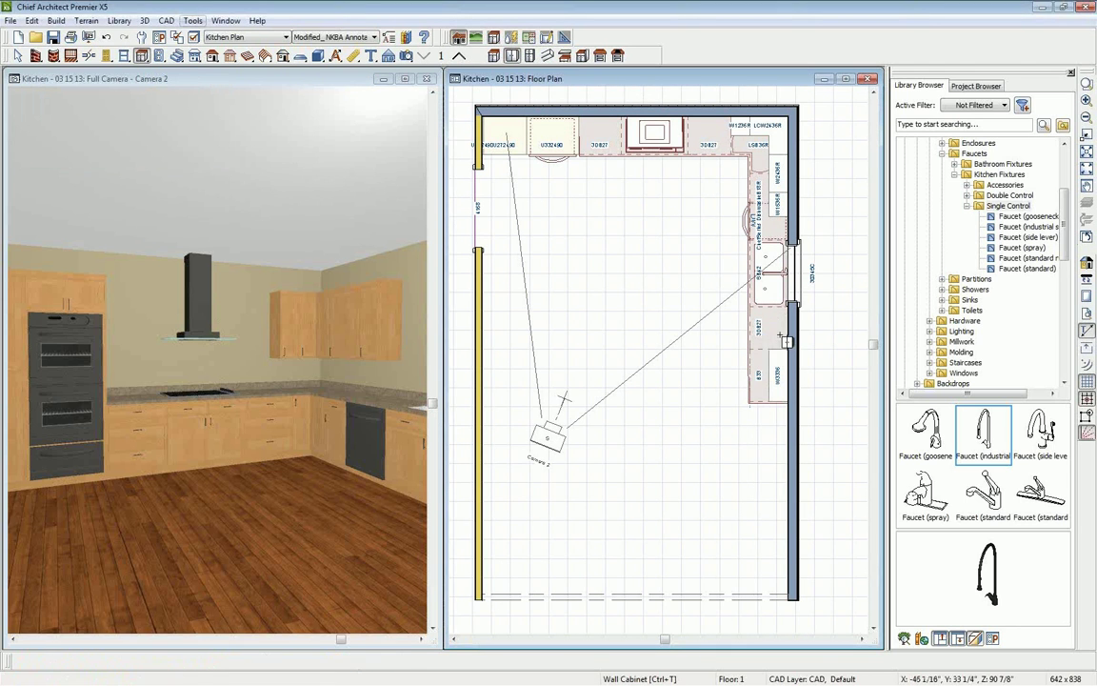
left_click(781, 338)
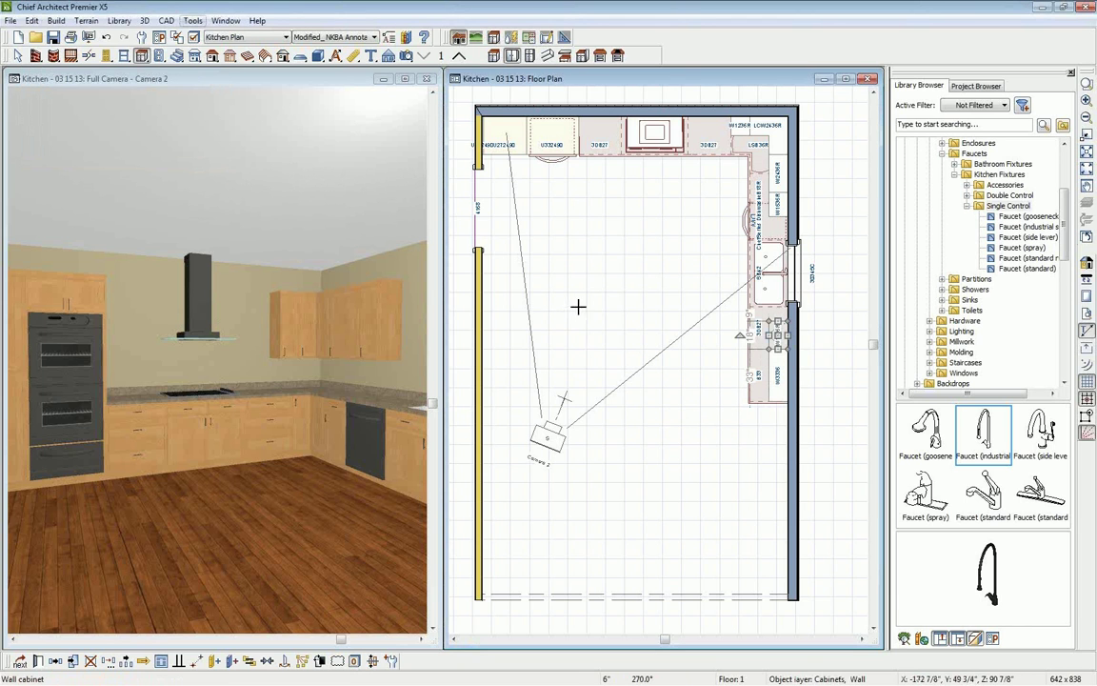
Place a window in the cooktop wall between the oven cabinet and the hood, and narrow it to clear the hood.
left_click(307, 81)
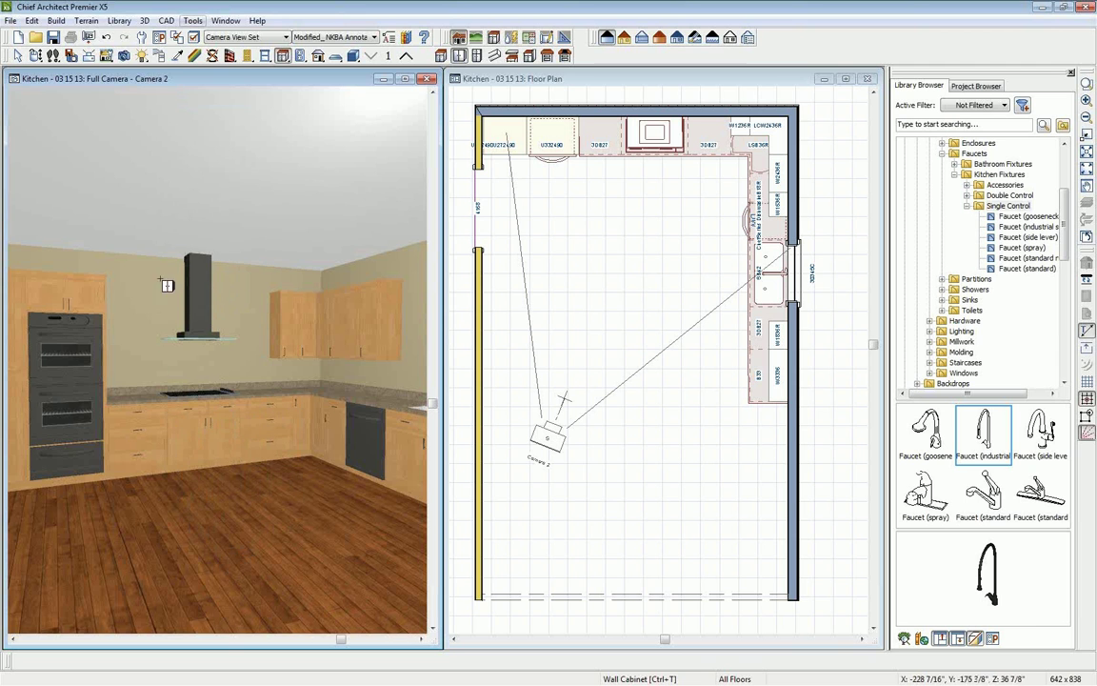
left_click(34, 55)
left_click_drag(193, 395, 280, 480)
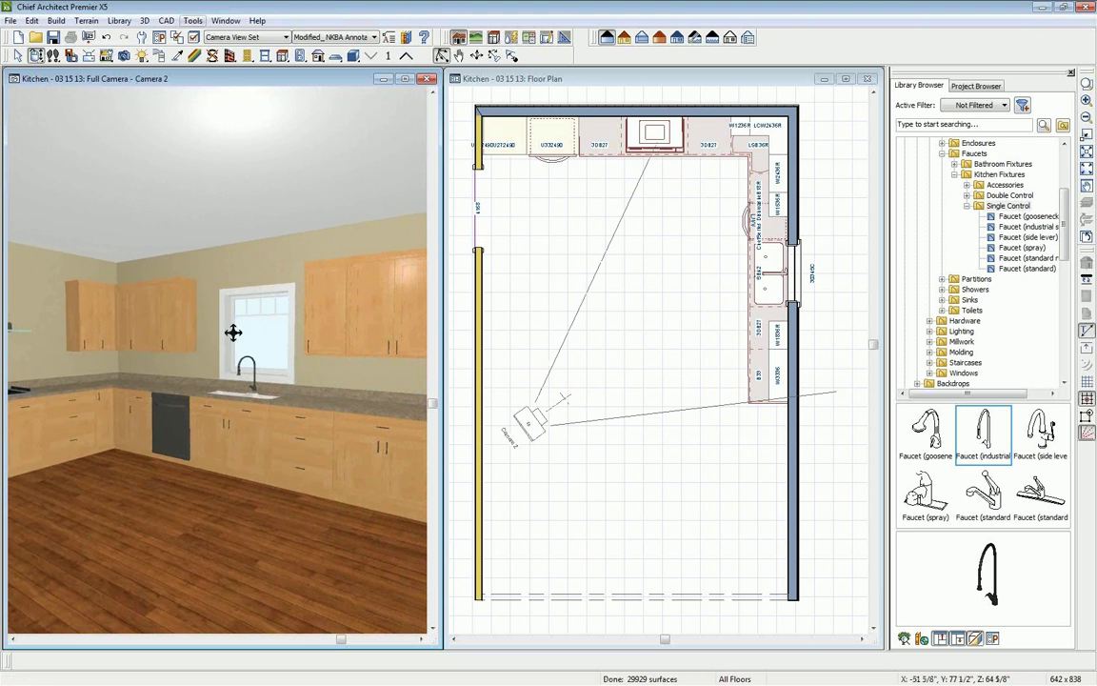
left_click_drag(271, 369, 218, 370)
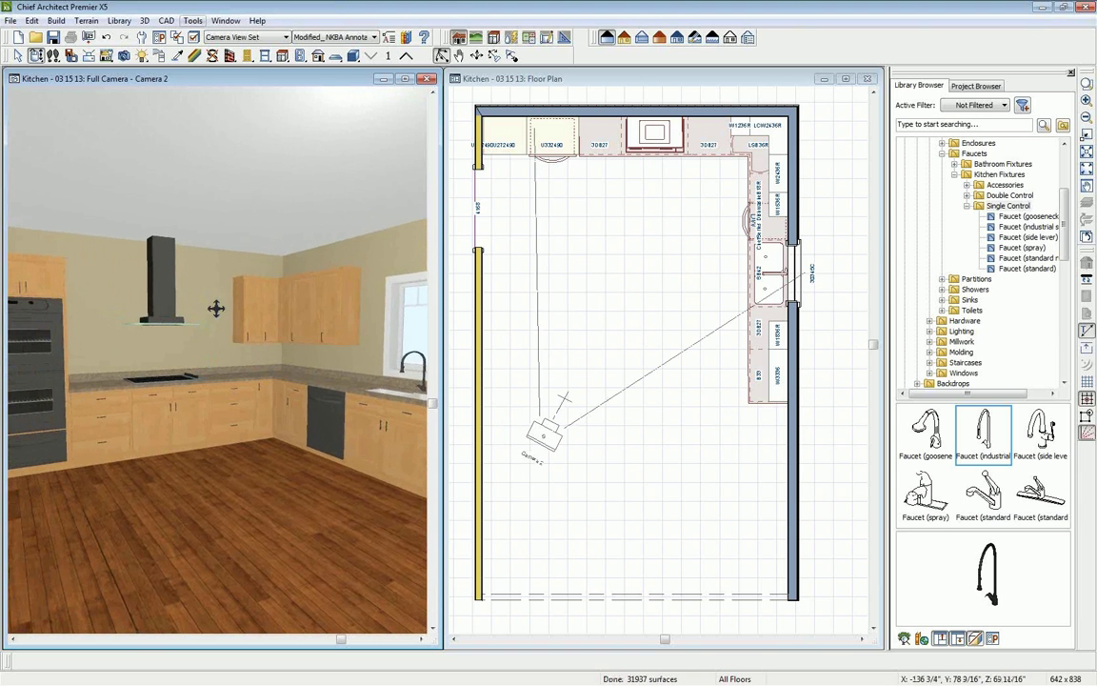
left_click(481, 80)
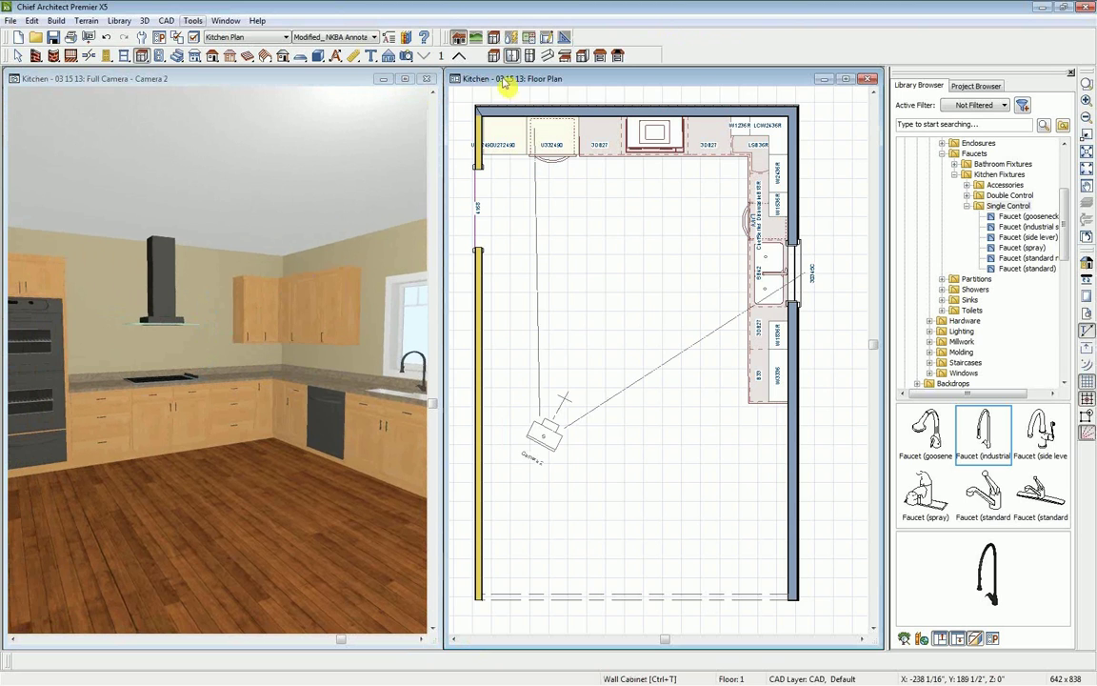
left_click(124, 57)
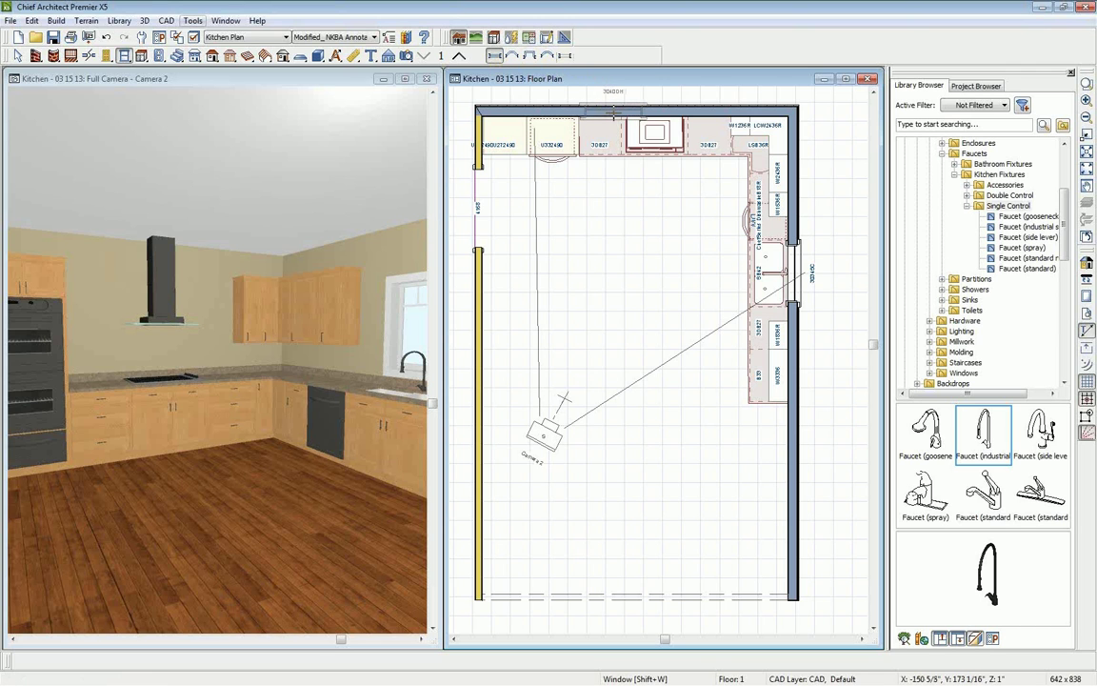
left_click(613, 111)
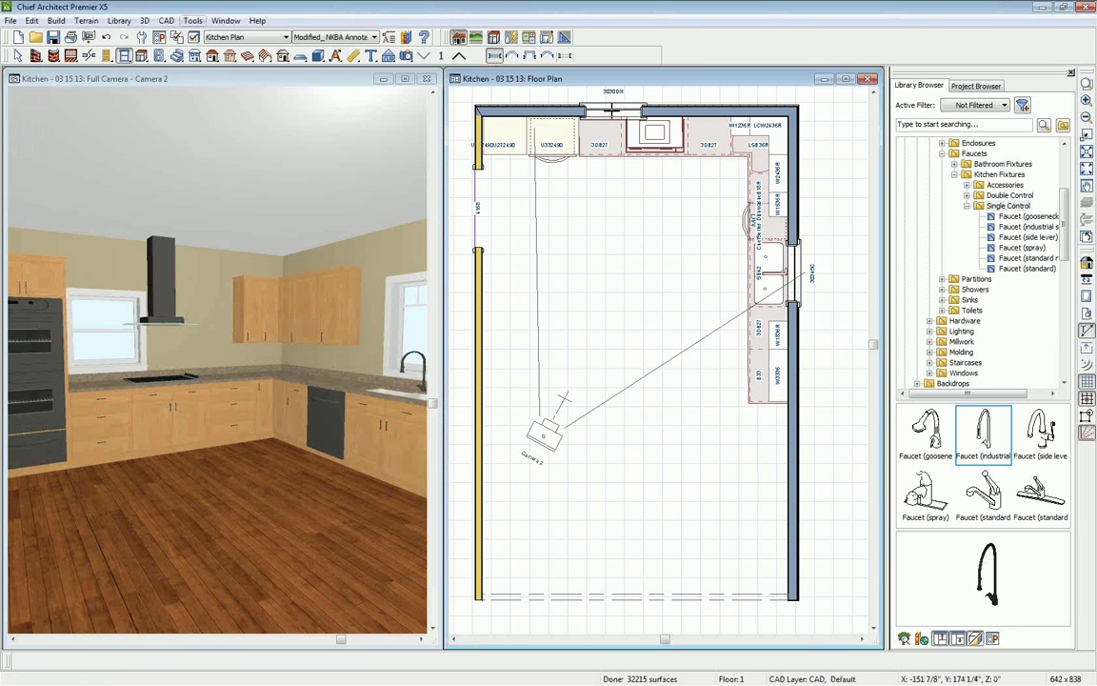
left_click(612, 112)
left_click_drag(638, 111, 613, 113)
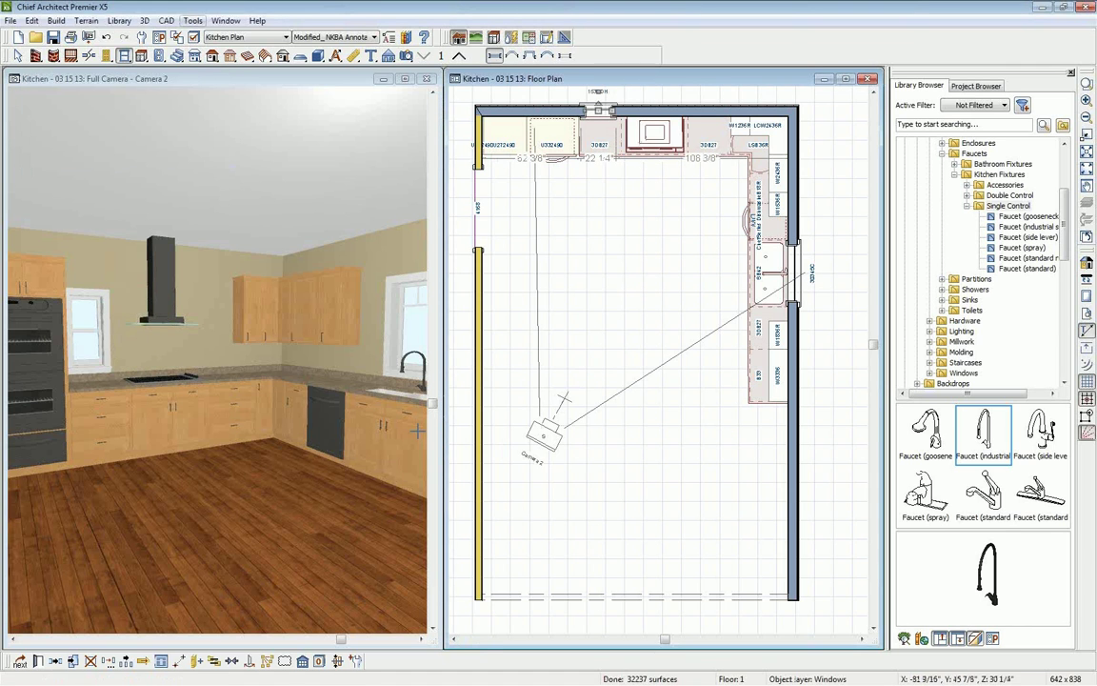
Make the cooktop-wall window Fixed Glass, 18" wide and 40" high with 84" floor to top, and turn off its interior sill.
left_click(39, 663)
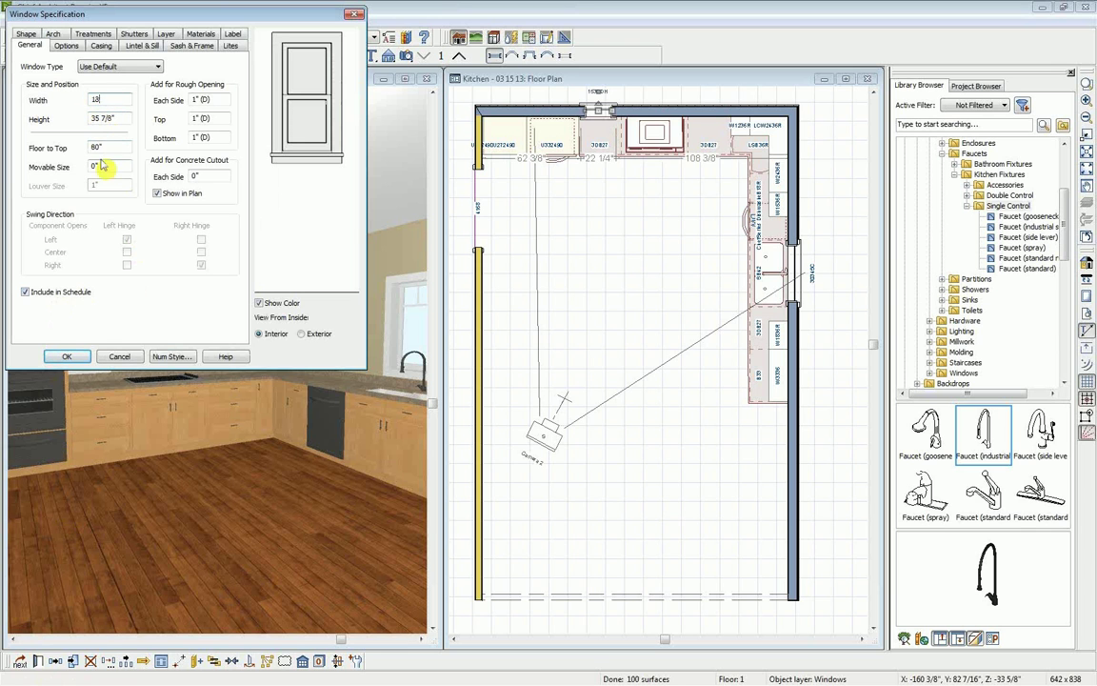
left_click(123, 118)
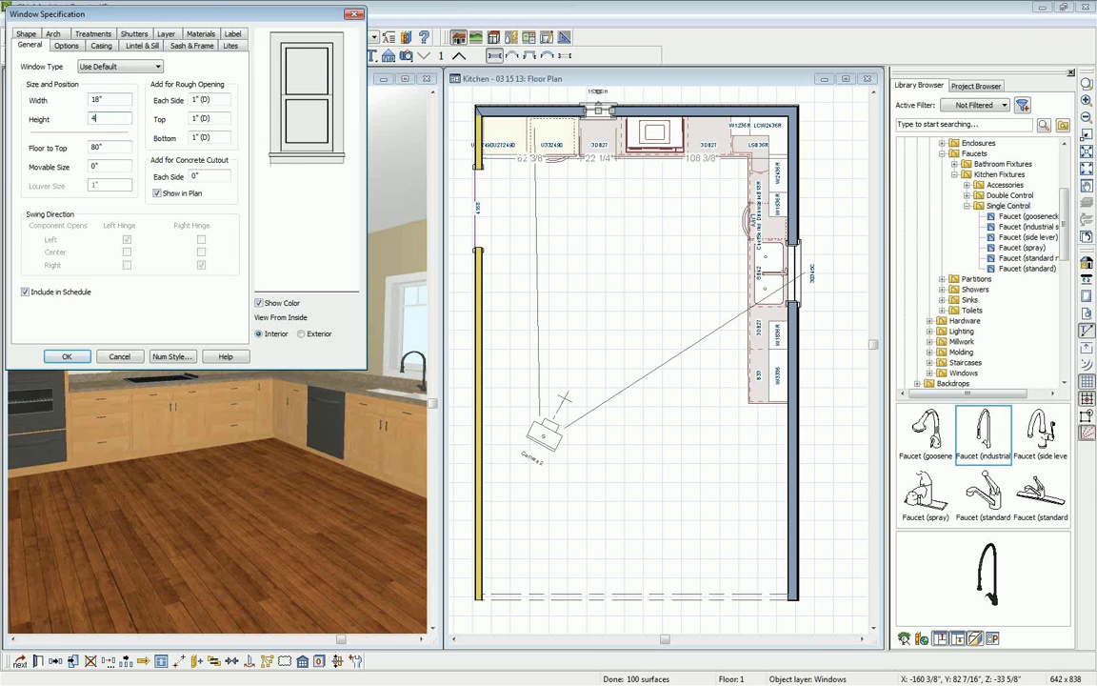
left_click(103, 146)
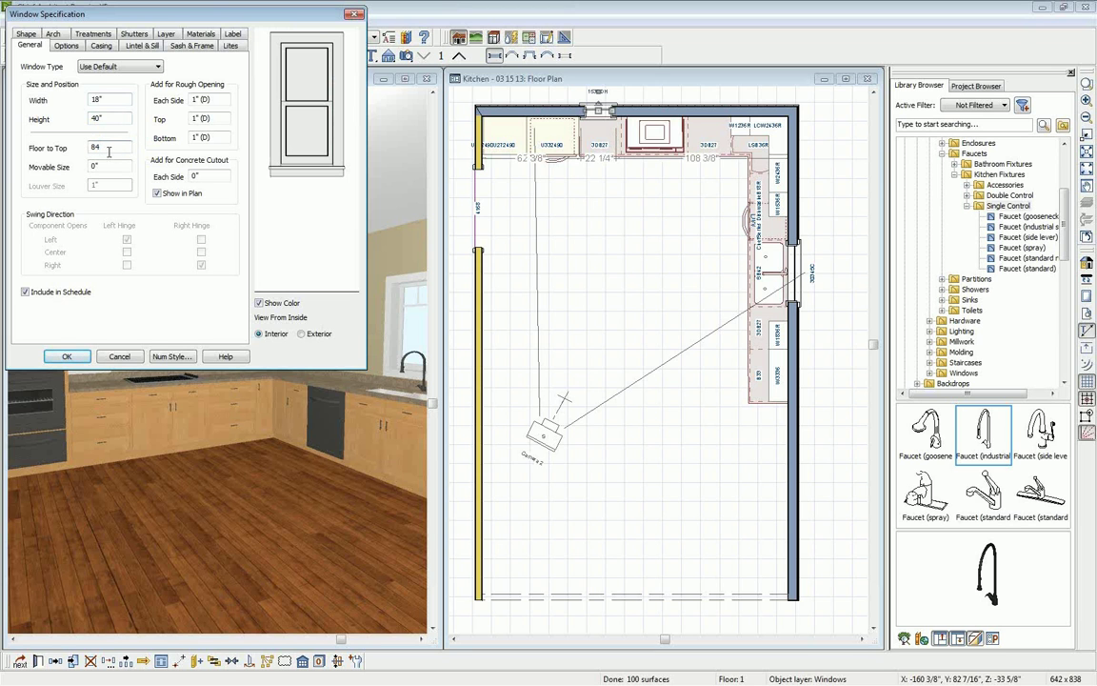
left_click(149, 68)
left_click(107, 84)
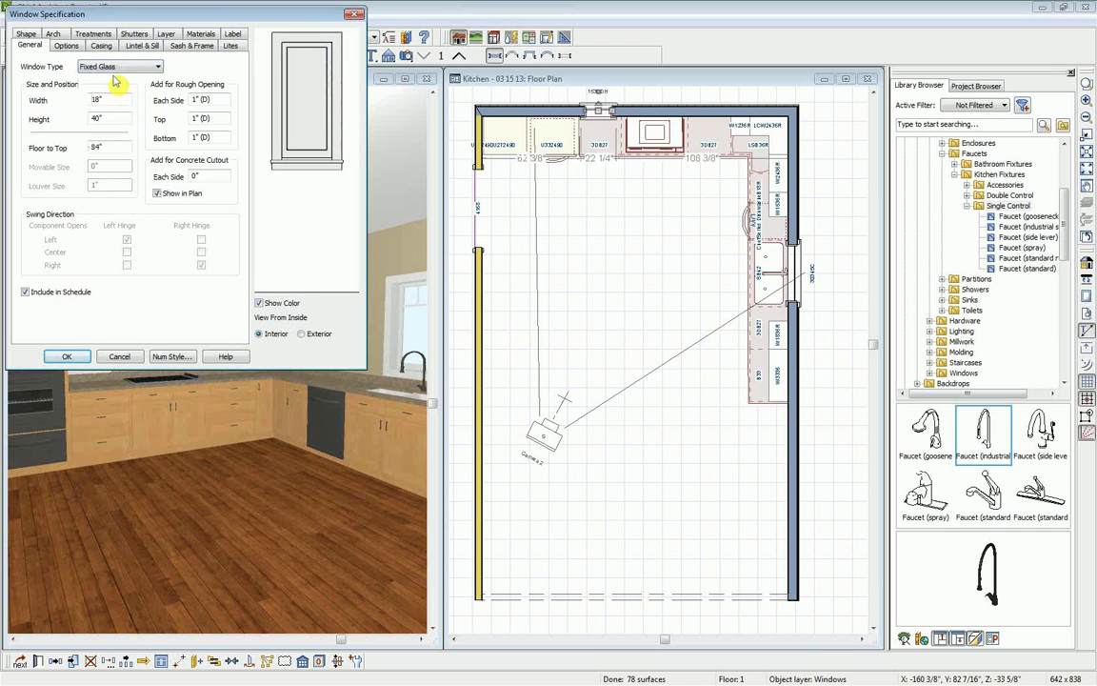
left_click(149, 48)
left_click(49, 202)
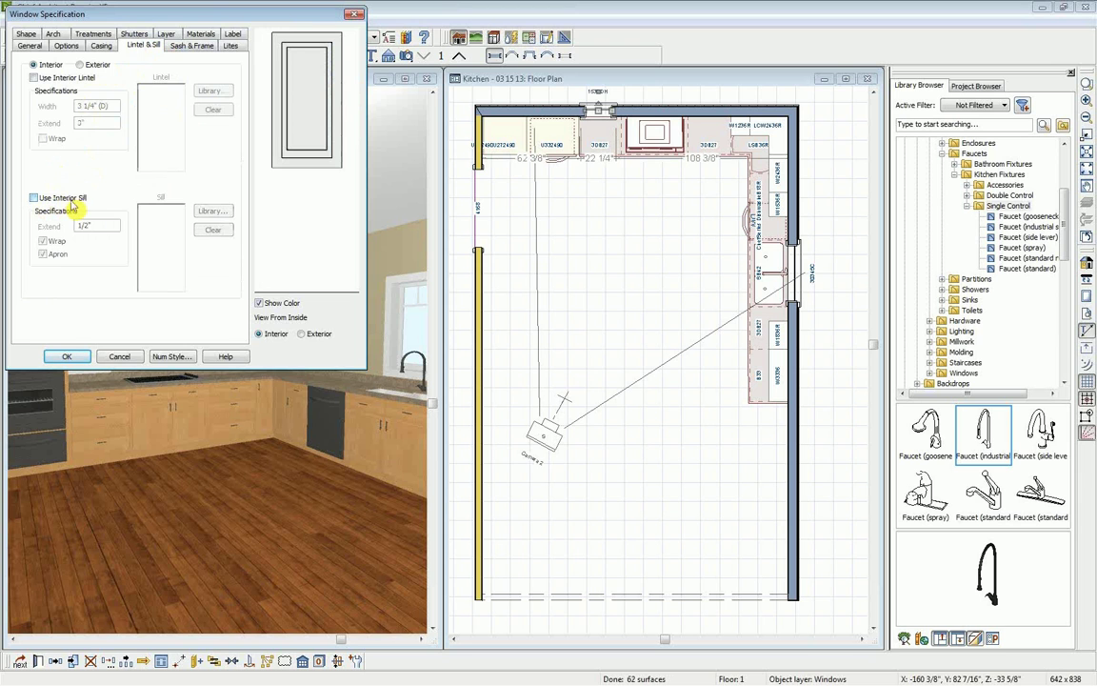
Set the cooktop-wall window's lites to 2 across and 4 vertical.
left_click(232, 48)
left_click(120, 75)
left_click(120, 76)
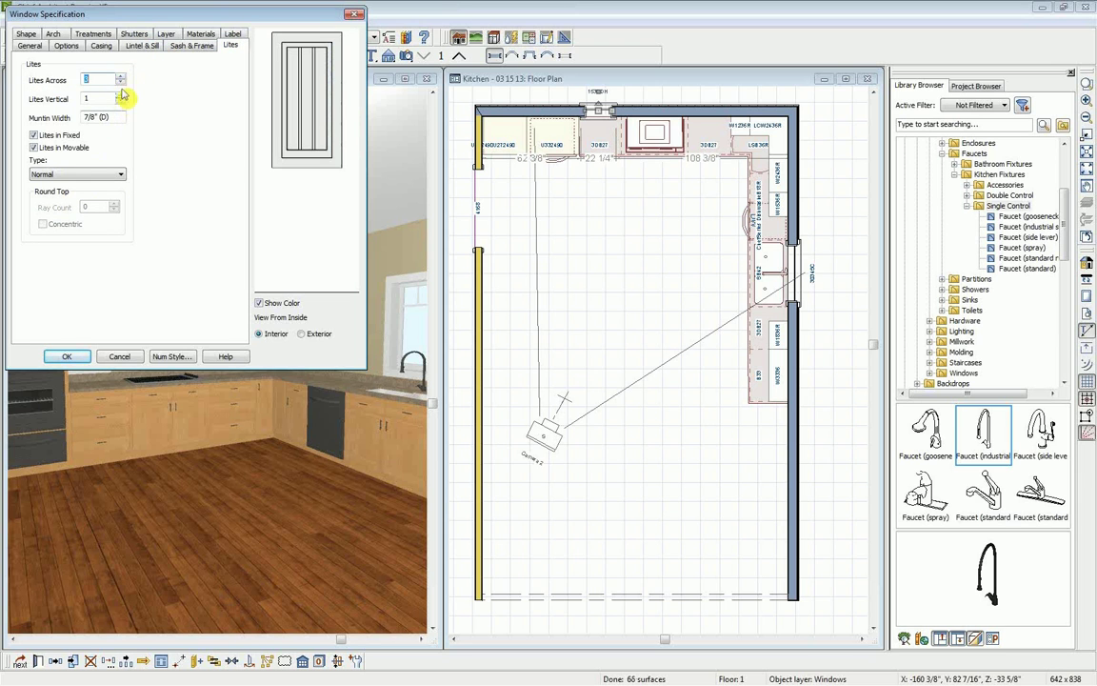
type("2")
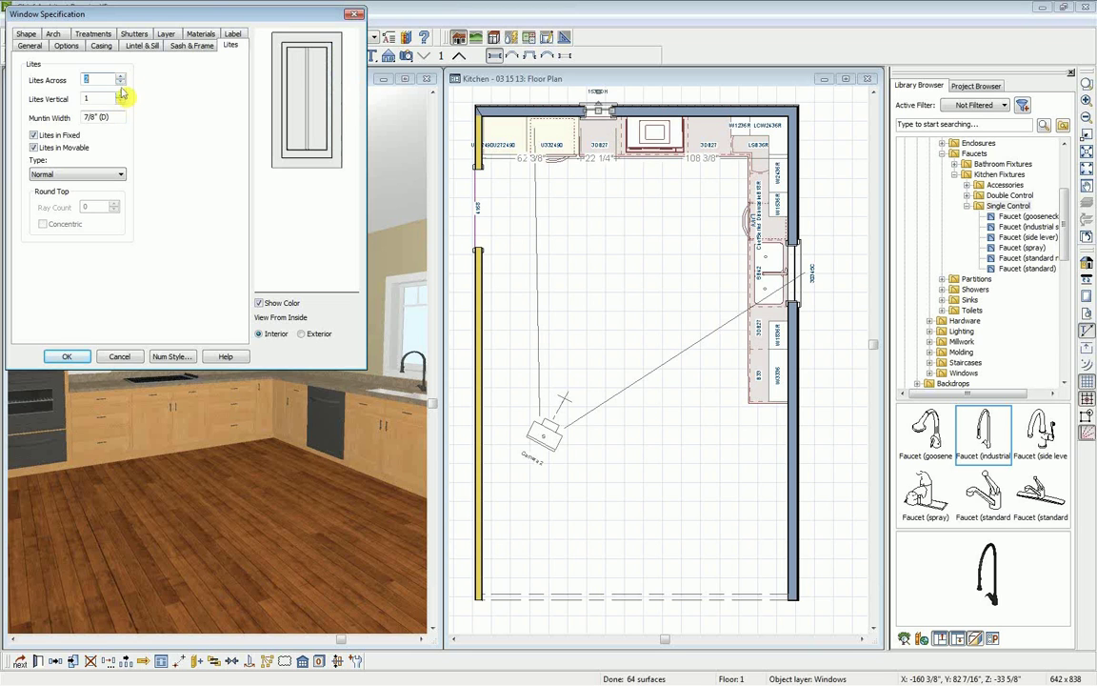
left_click(121, 96)
left_click(121, 96)
left_click(121, 96)
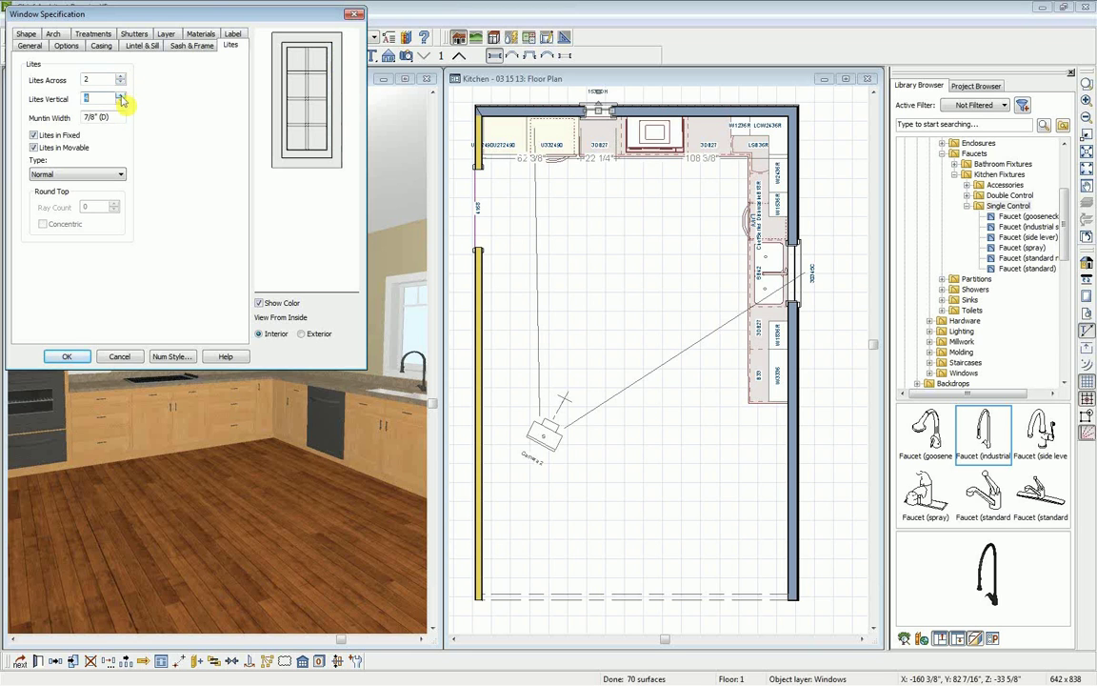
Change the cooktop-wall window's lites to the Craftsman type with 3 lites across.
left_click(98, 173)
left_click(84, 214)
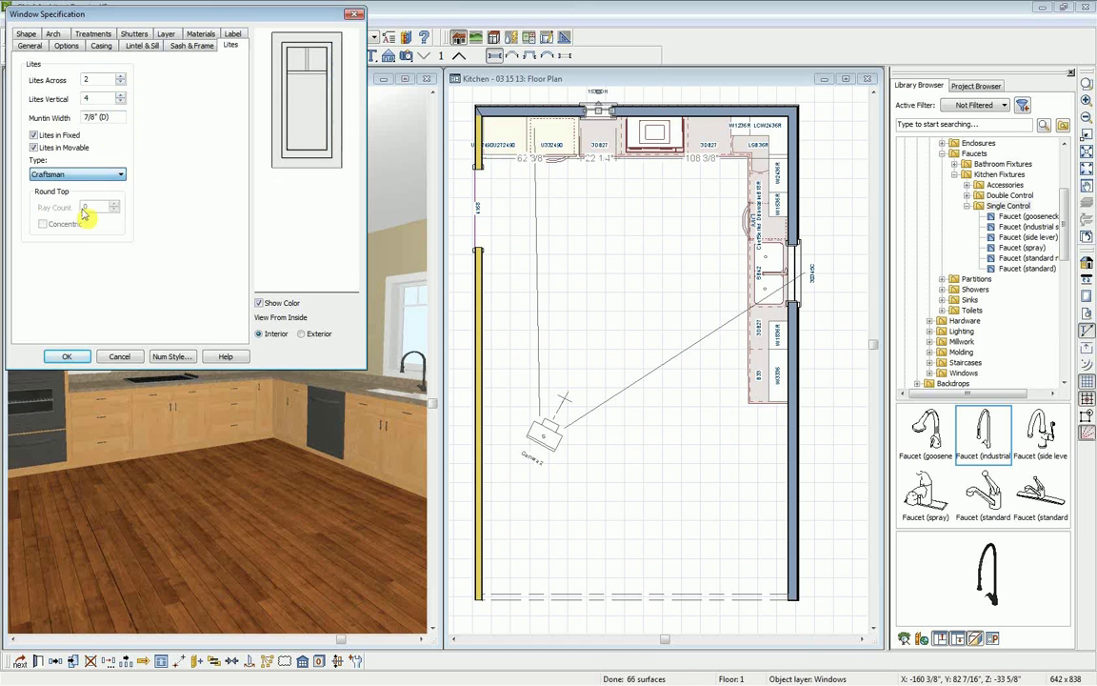
left_click(120, 78)
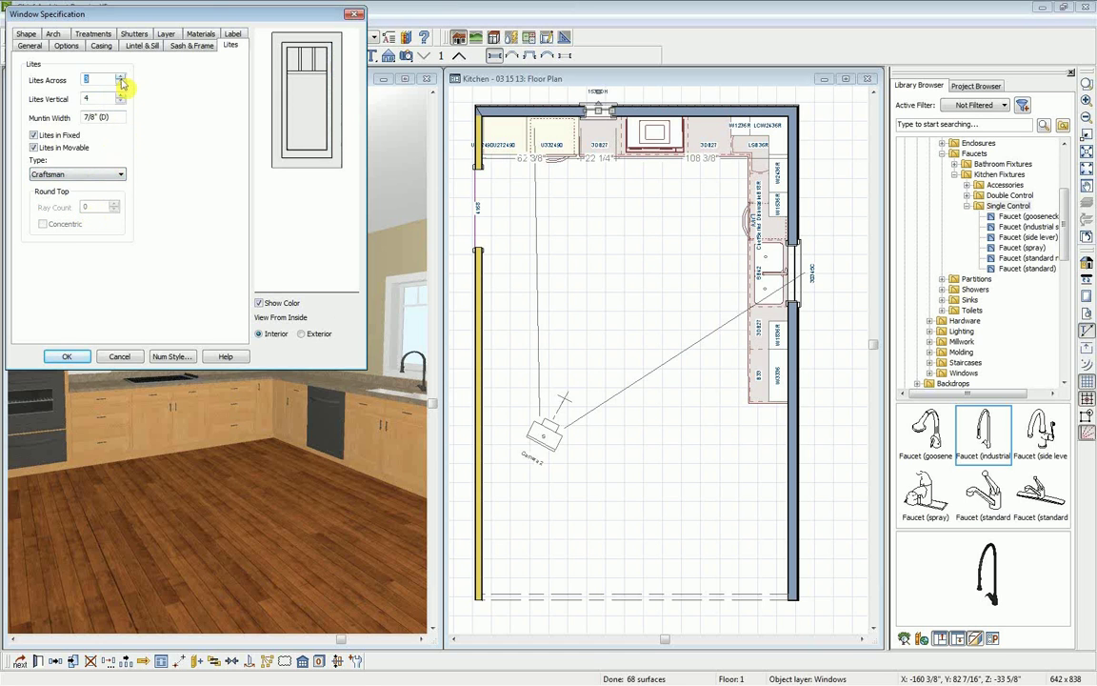
left_click(69, 356)
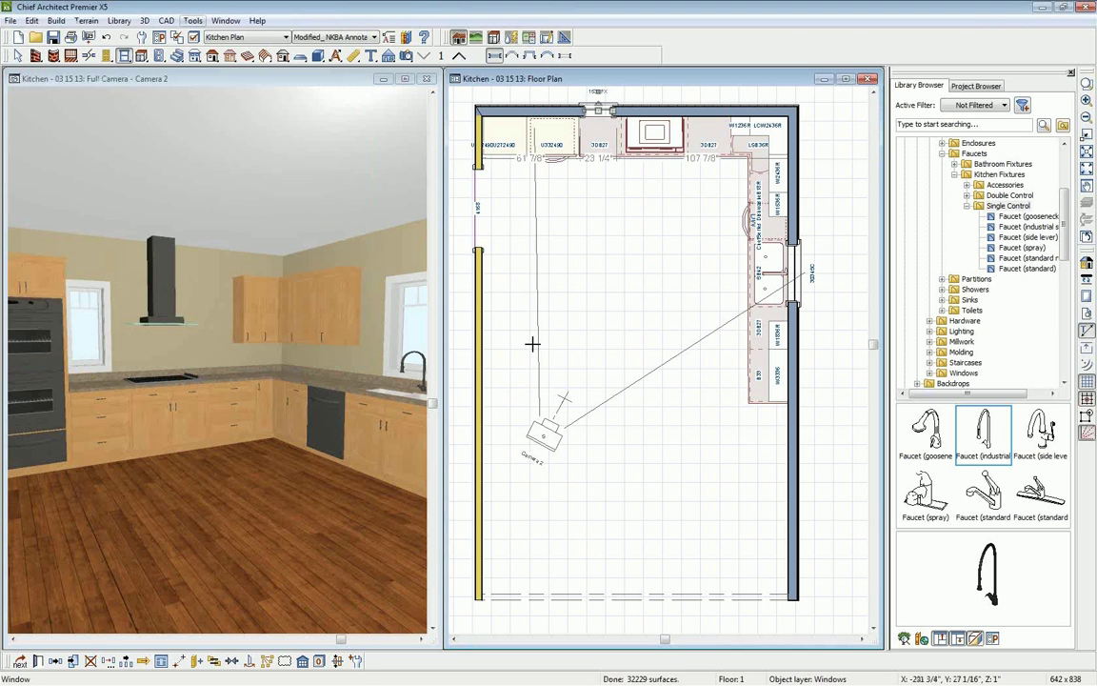
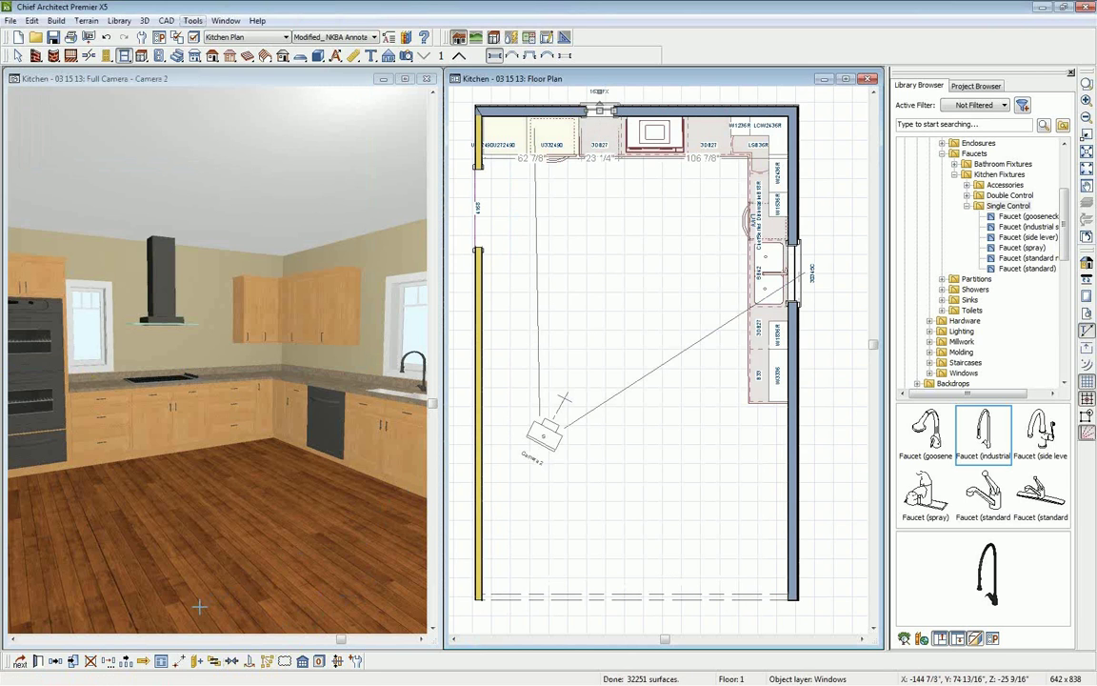
Create a mirrored copy of the cooktop-wall window about the hood's center, and enlarge the camera view to show both windows.
left_click(56, 664)
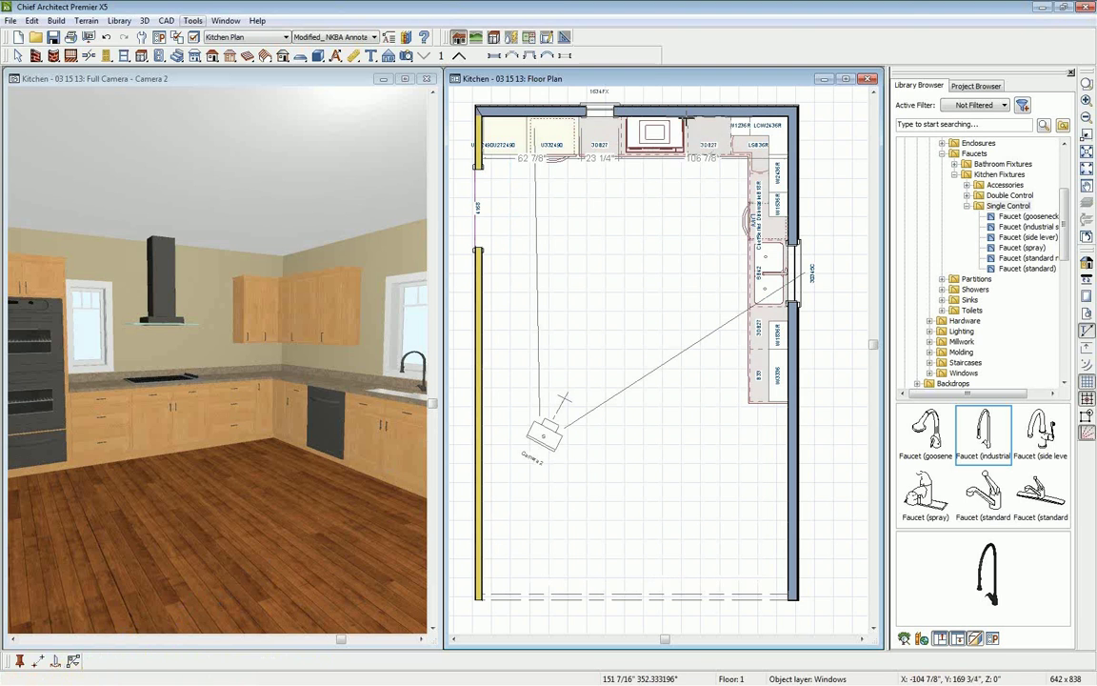
left_click(653, 134)
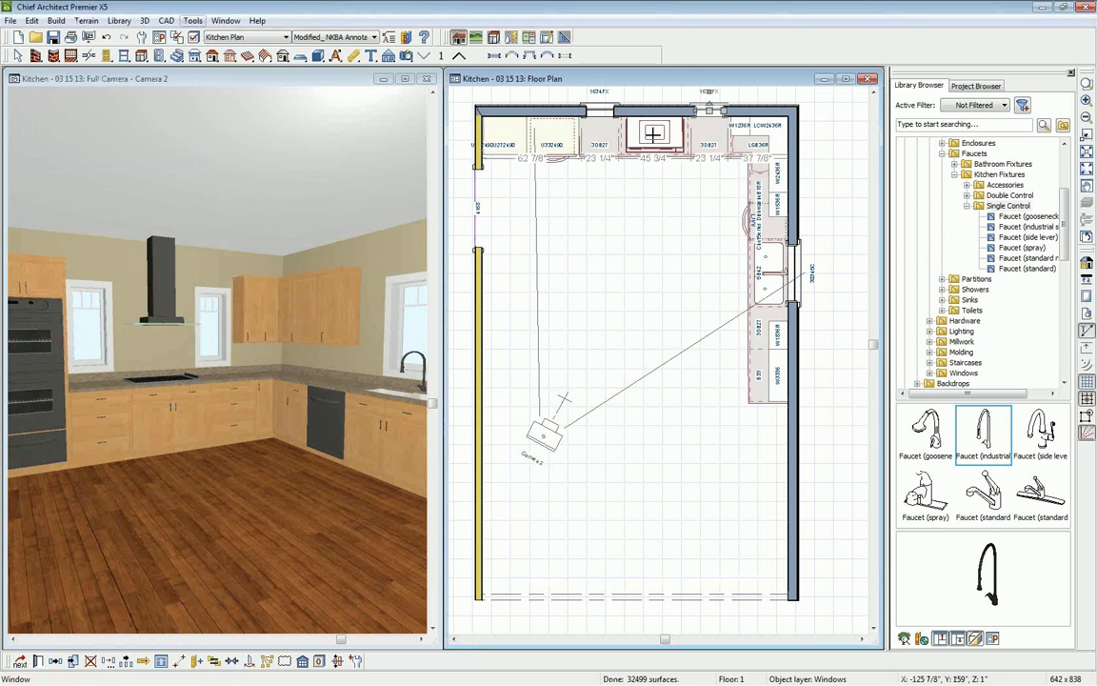
left_click(405, 80)
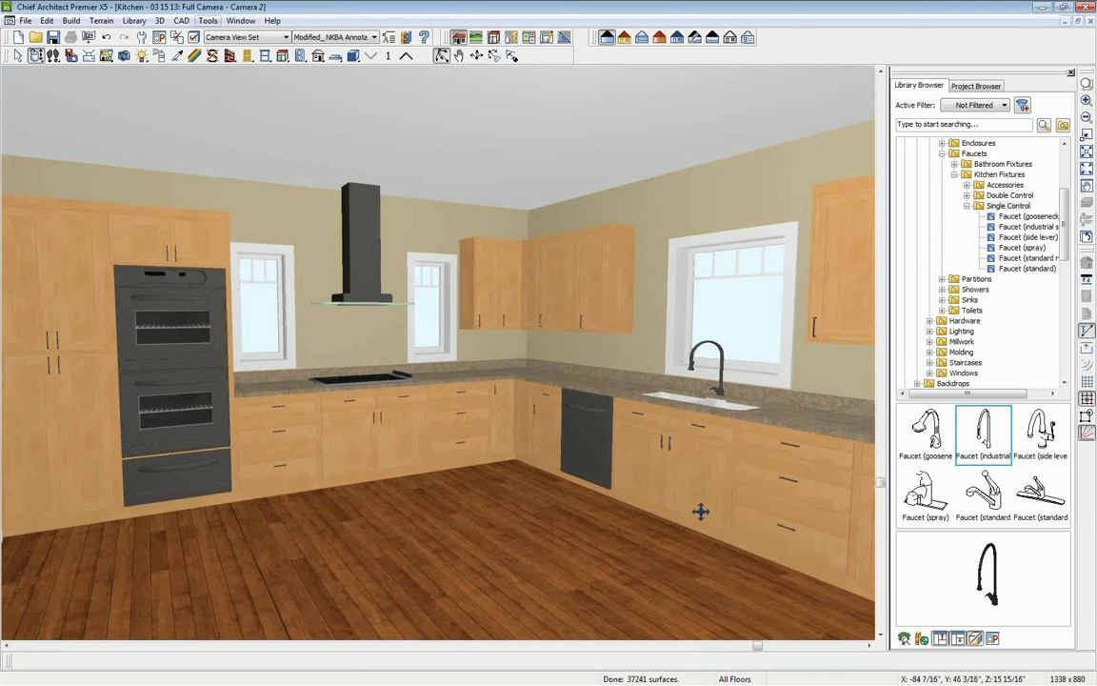
left_click_drag(750, 549, 672, 549)
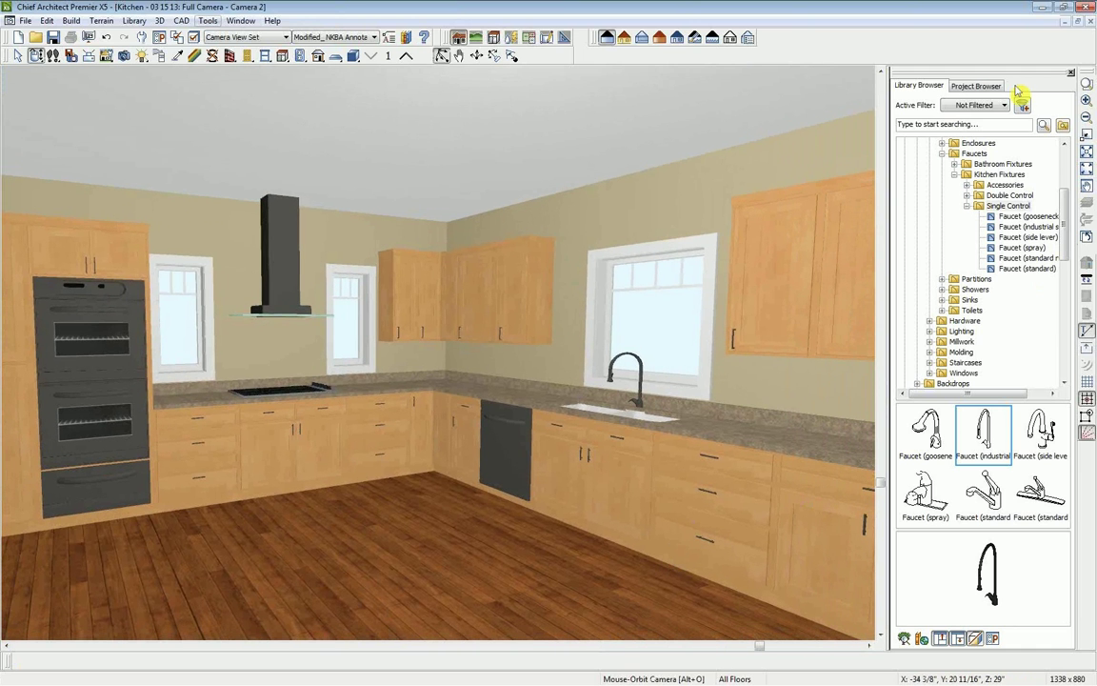
Collapse the fixture folders and the Chief Architect Core Catalogs in the library to reach the user catalog.
left_click(966, 205)
left_click(954, 174)
left_click(942, 153)
scroll(938, 191, "up", 4)
left_click(929, 216)
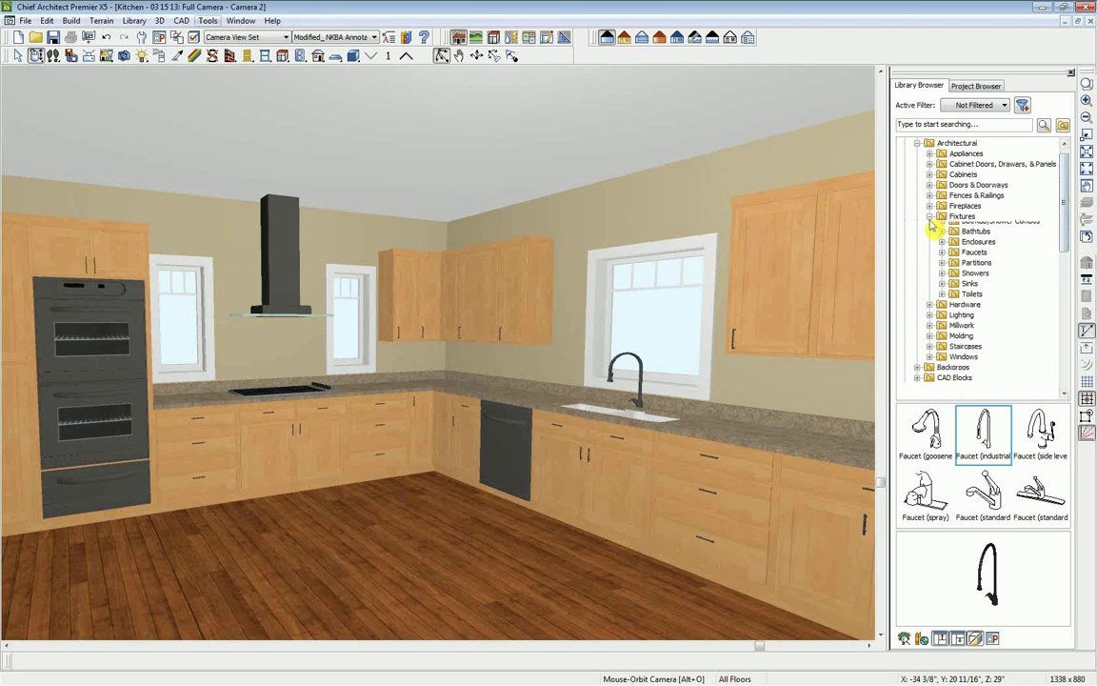
left_click(918, 144)
left_click_drag(1064, 227, 1066, 211)
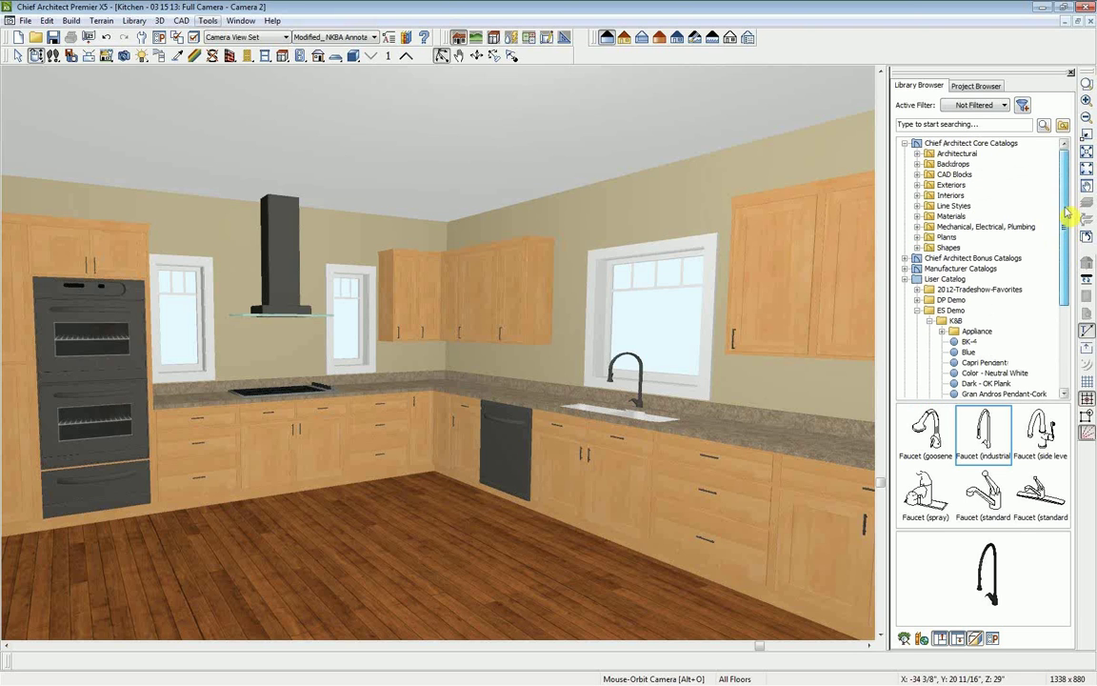
left_click(906, 143)
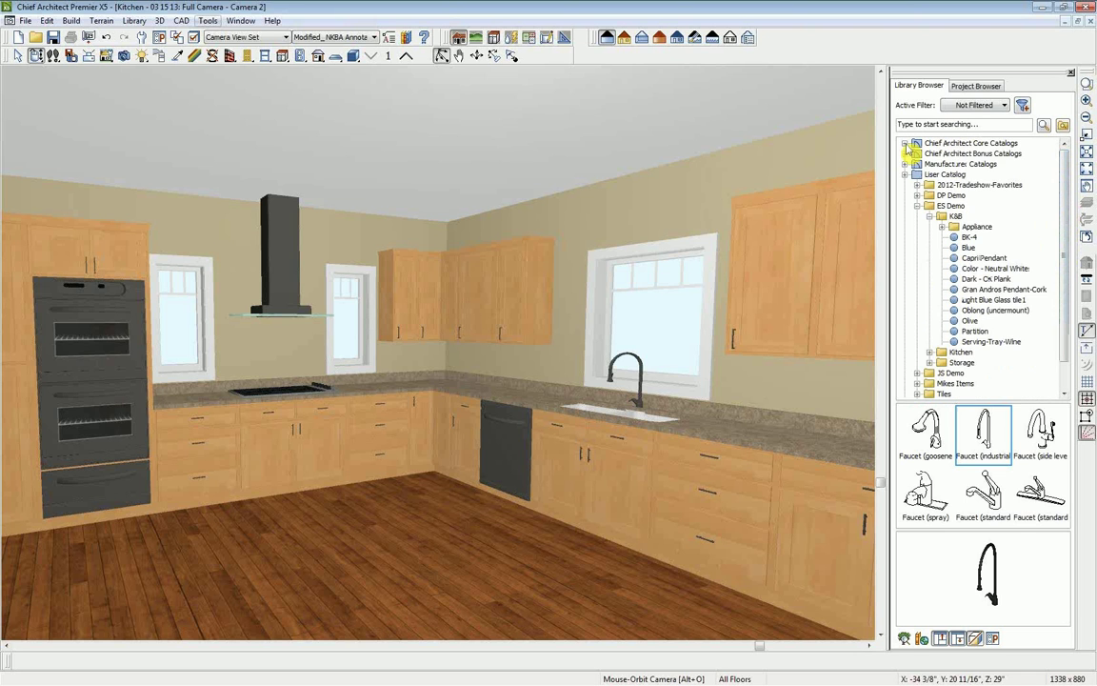
Paint the kitchen floor with the Dark - OK Plank material from the K&B folder of the user catalog.
left_click(945, 219)
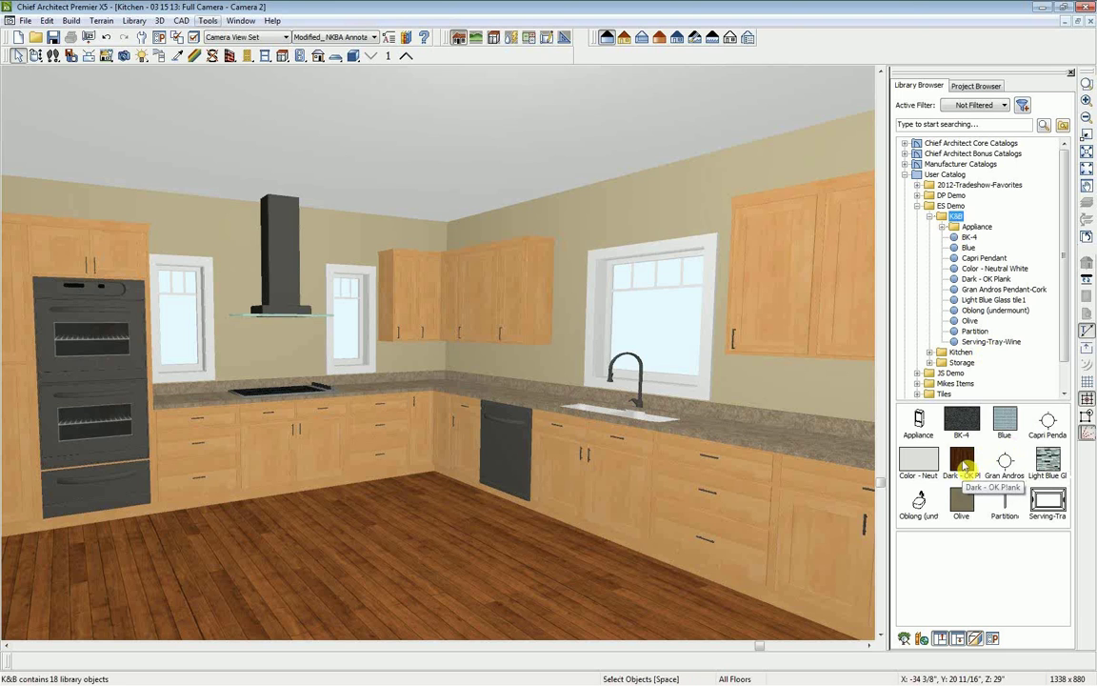
left_click(967, 466)
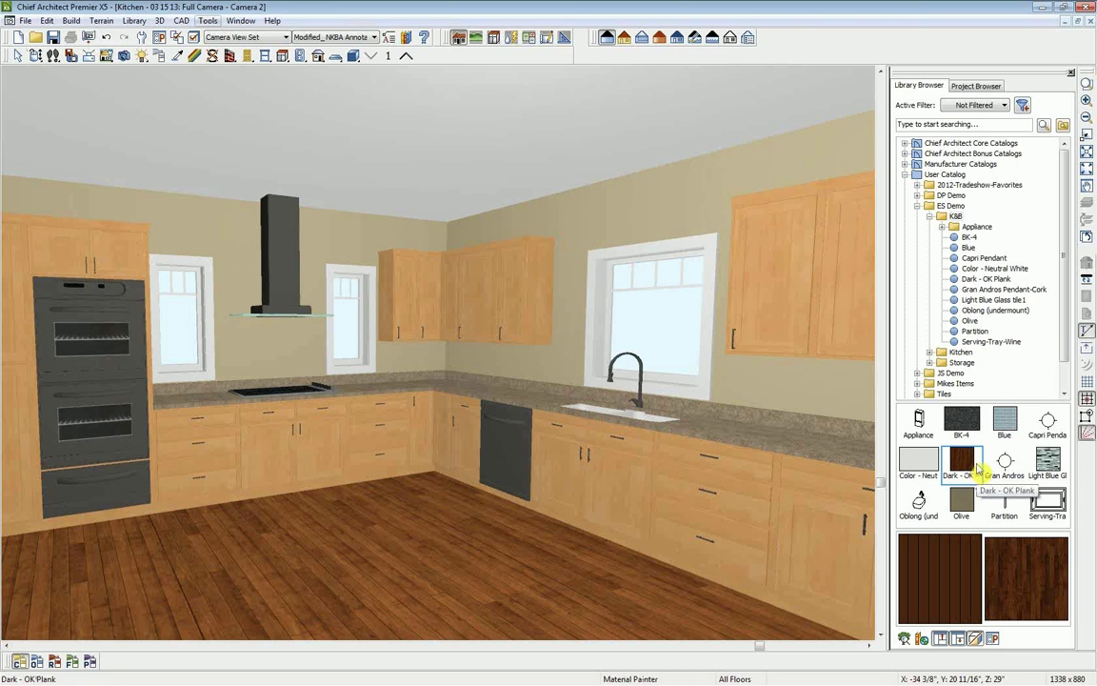
left_click(460, 536)
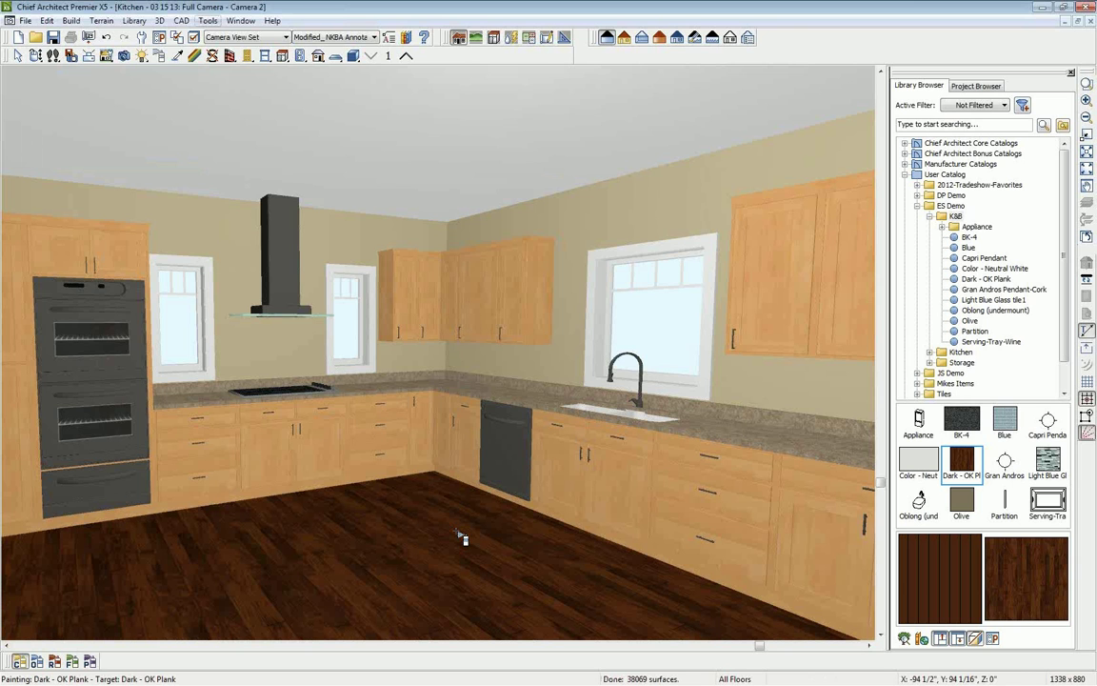
Rotate the floor's plank material by setting its pattern angle to 0° and its texture angle to 90°.
left_click(195, 57)
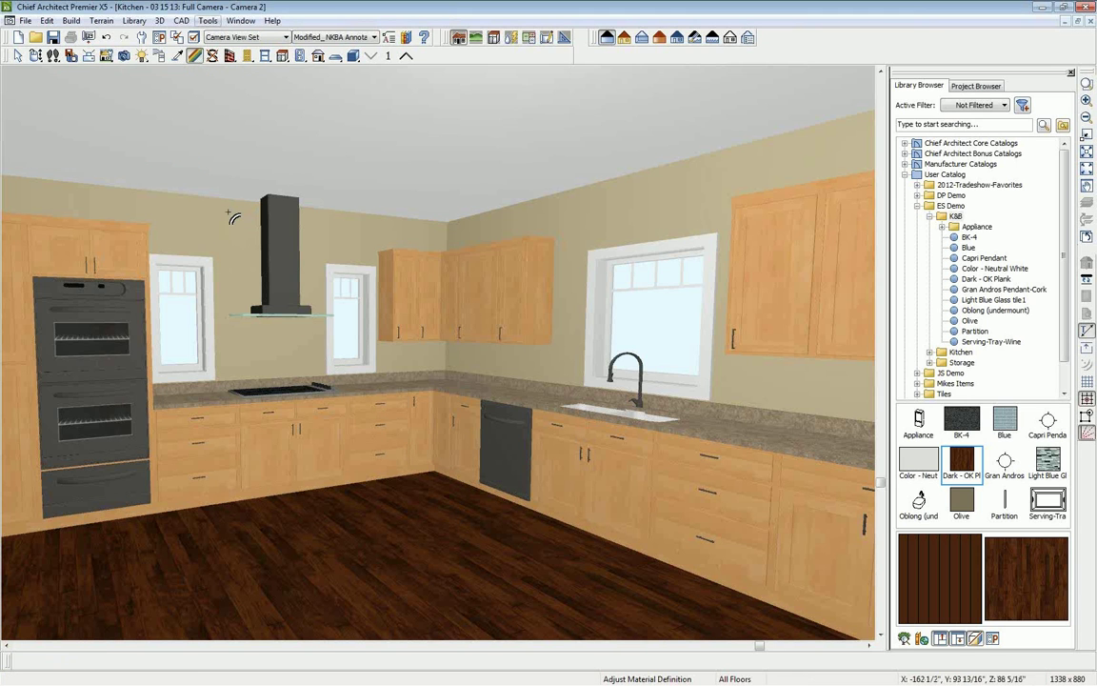
left_click(328, 568)
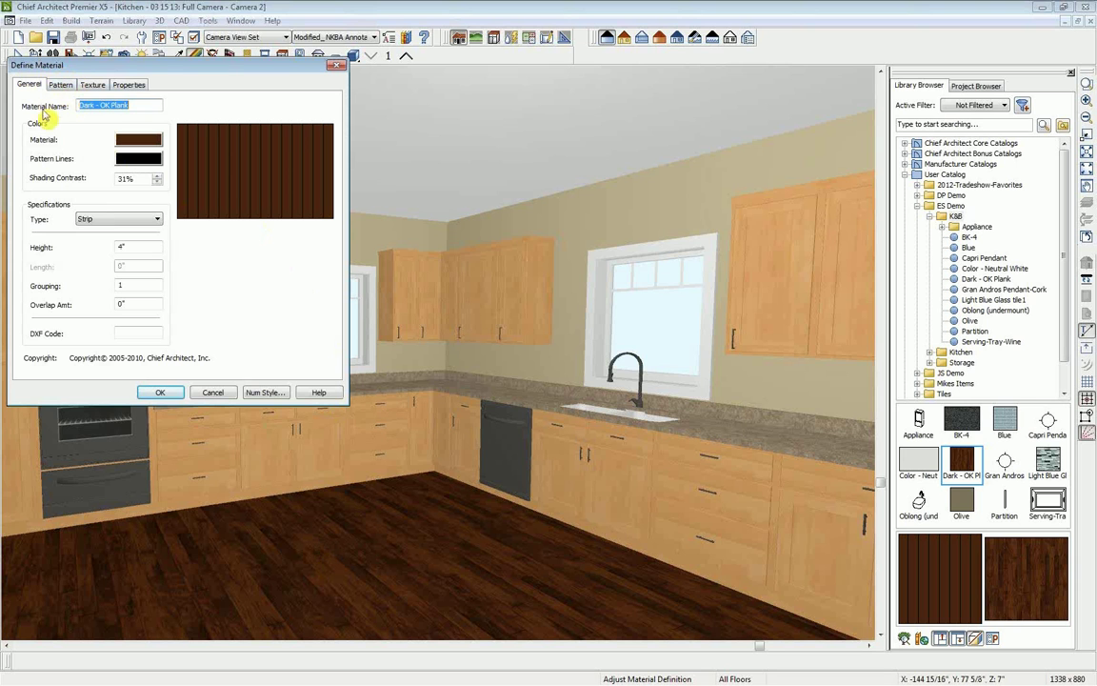
left_click(63, 85)
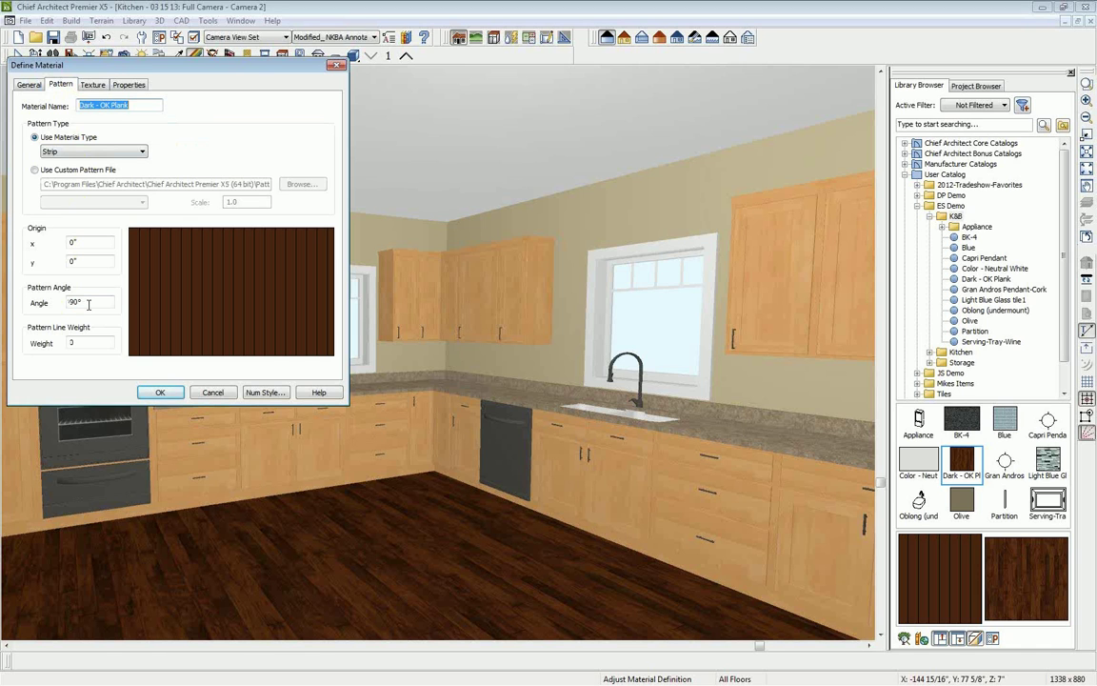
double_click(89, 304)
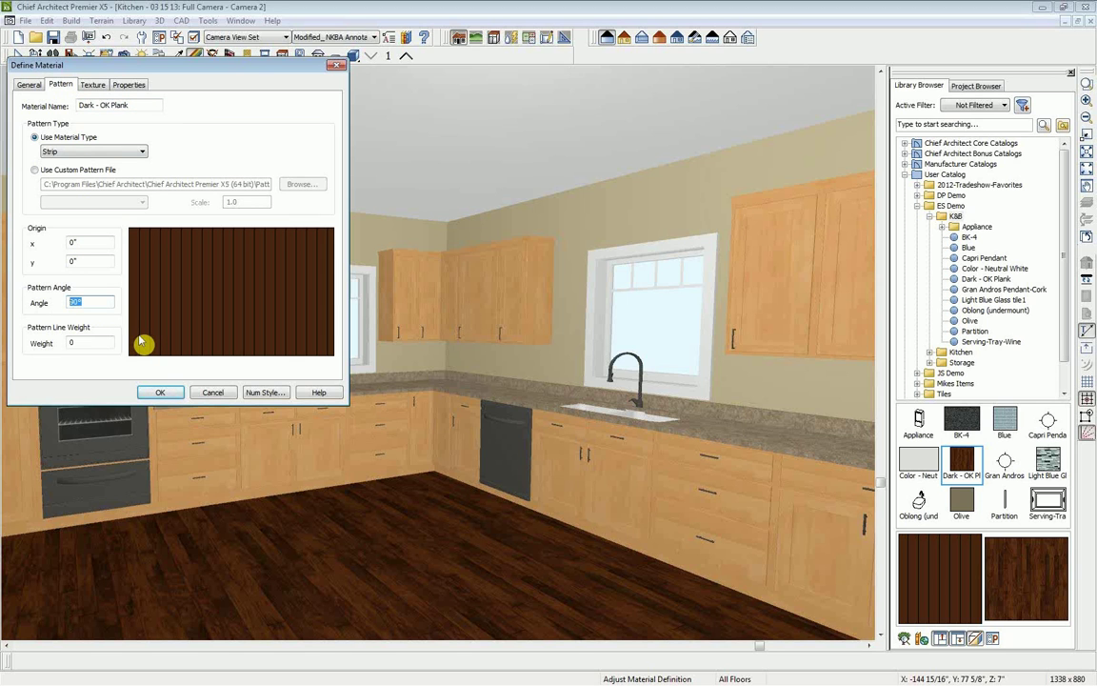
type("0")
left_click(93, 85)
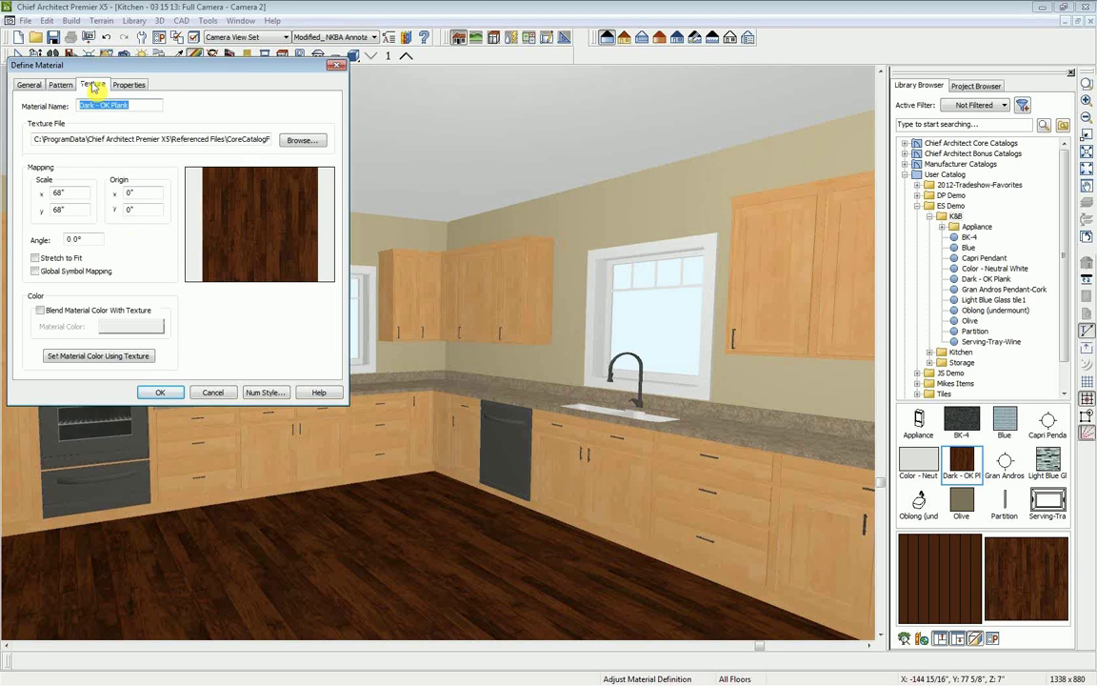
left_click_drag(97, 239, 62, 240)
type("90")
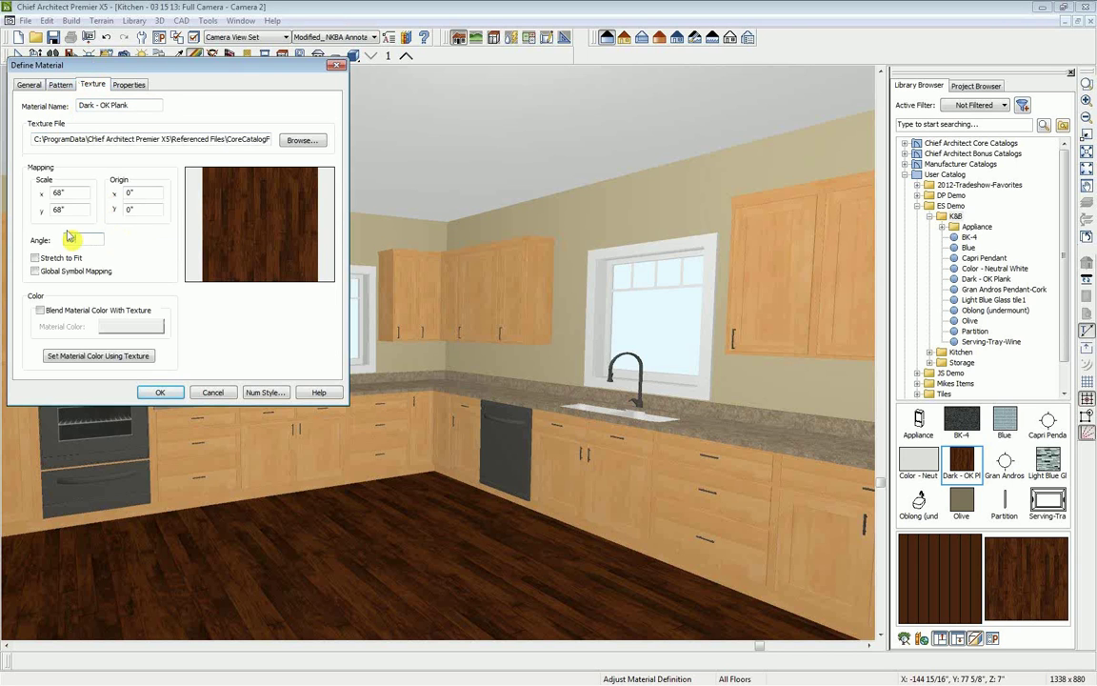
key("Tab")
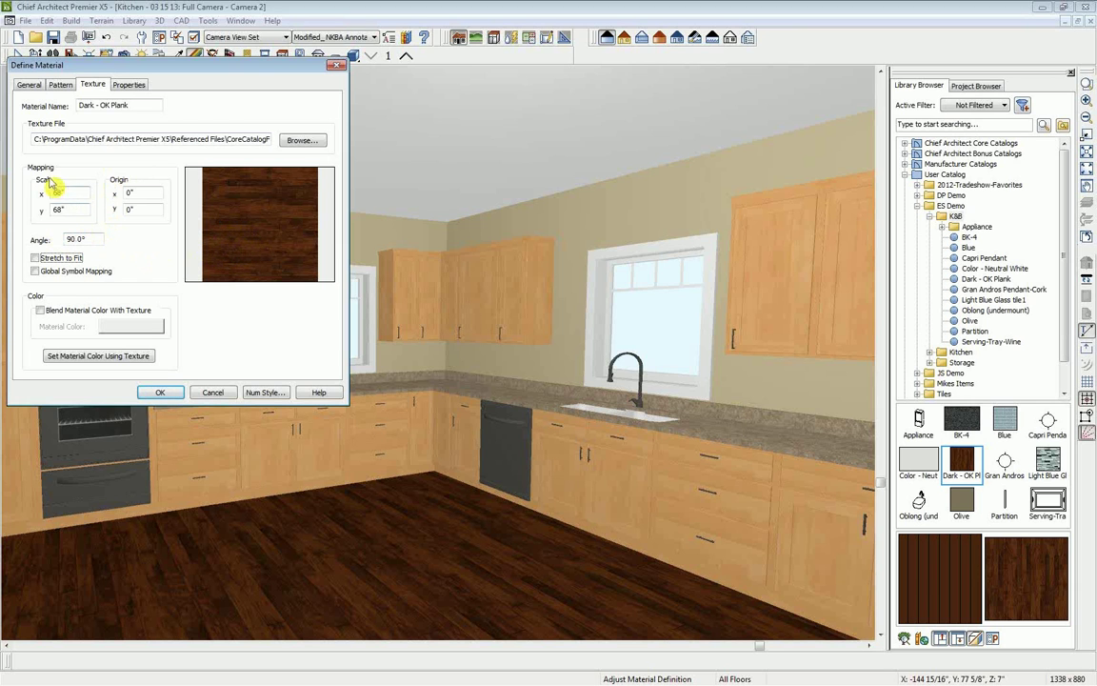
Turn on blending of the material color with the floor's texture and open the material color for editing.
left_click(40, 312)
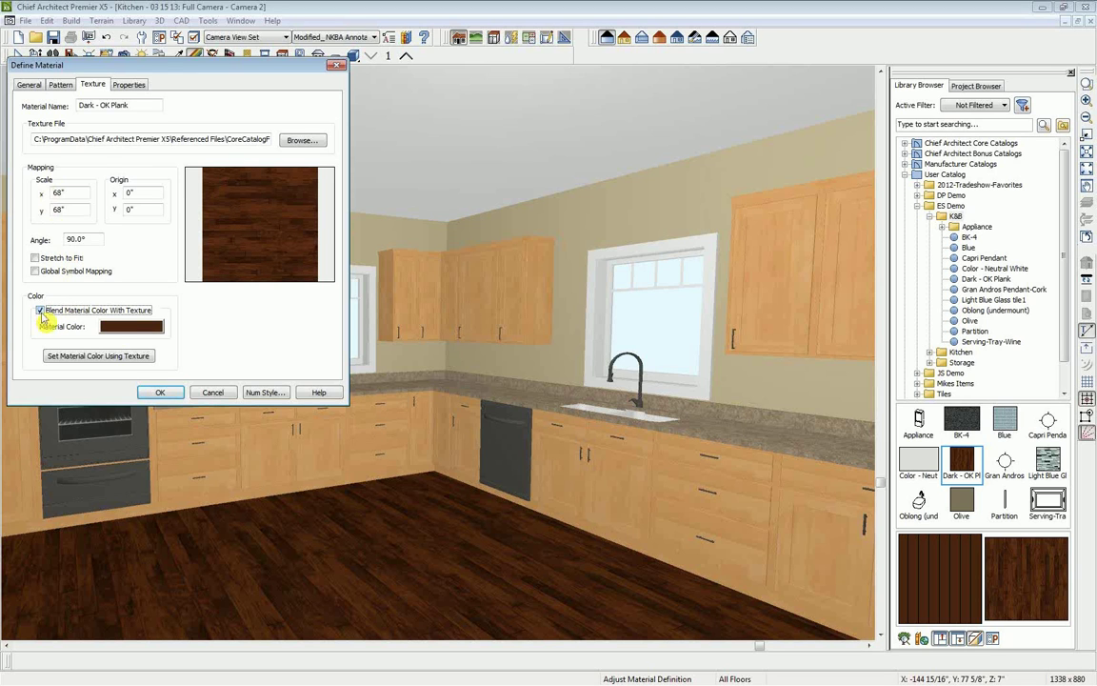
left_click(117, 330)
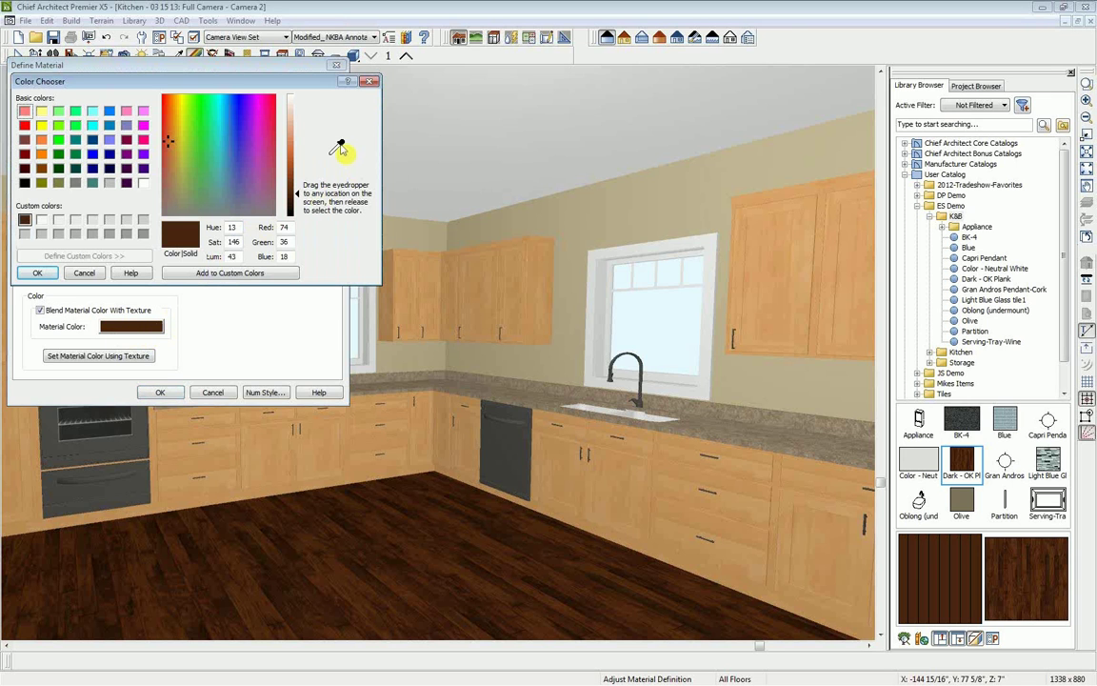
left_click_drag(340, 148, 462, 147)
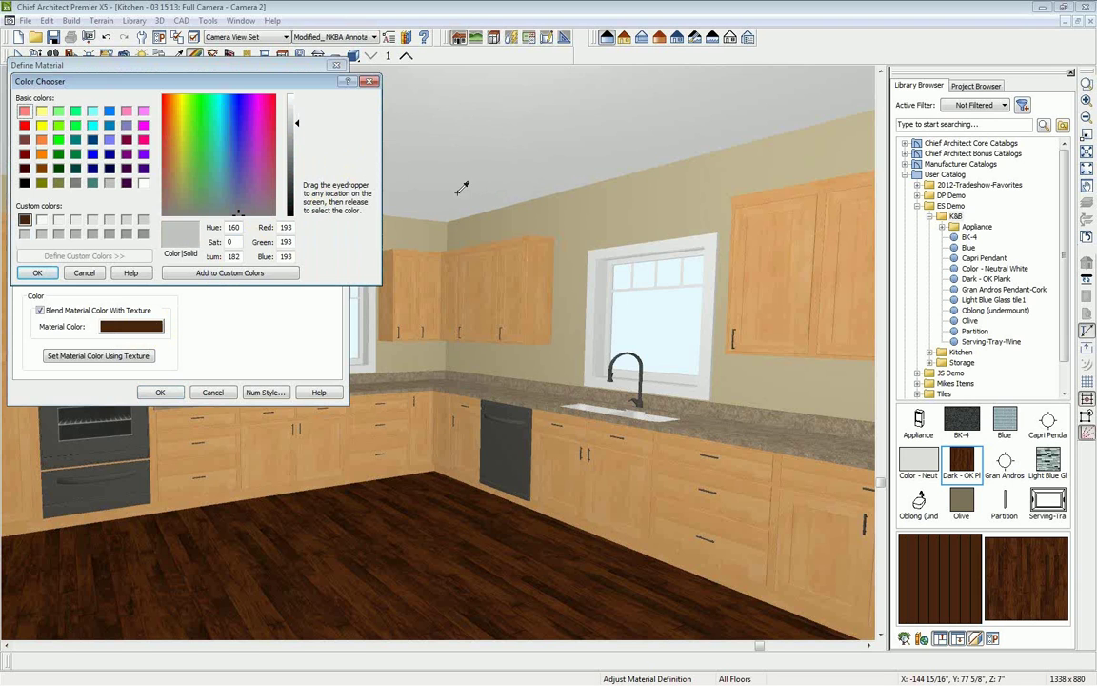
left_click_drag(455, 197, 326, 145)
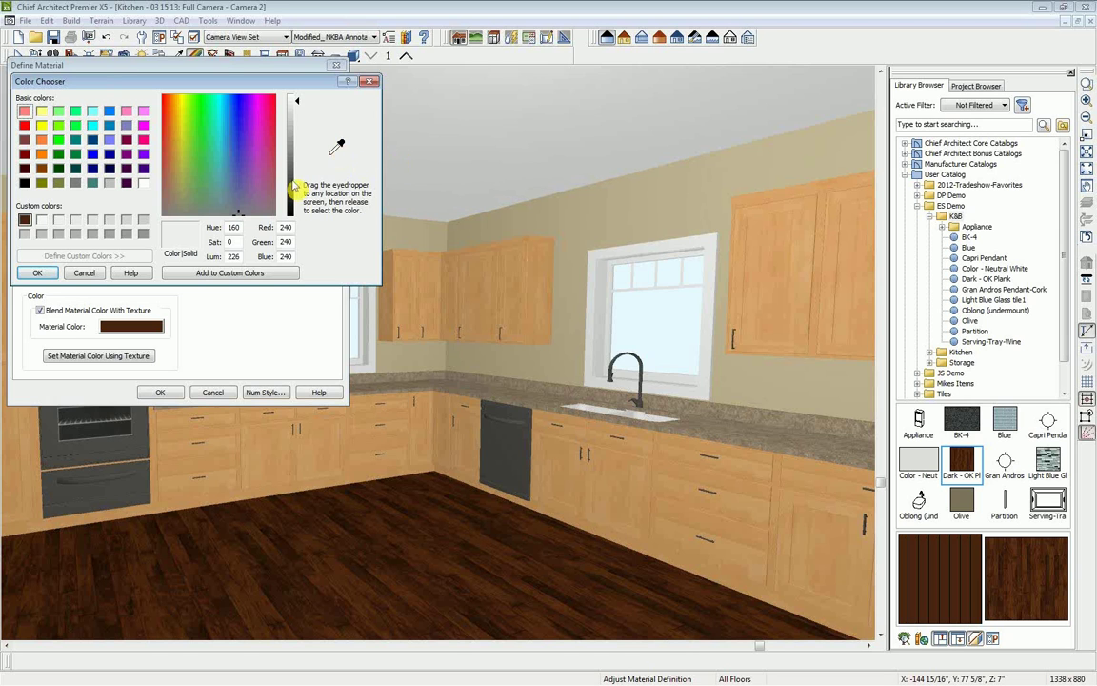
left_click(24, 220)
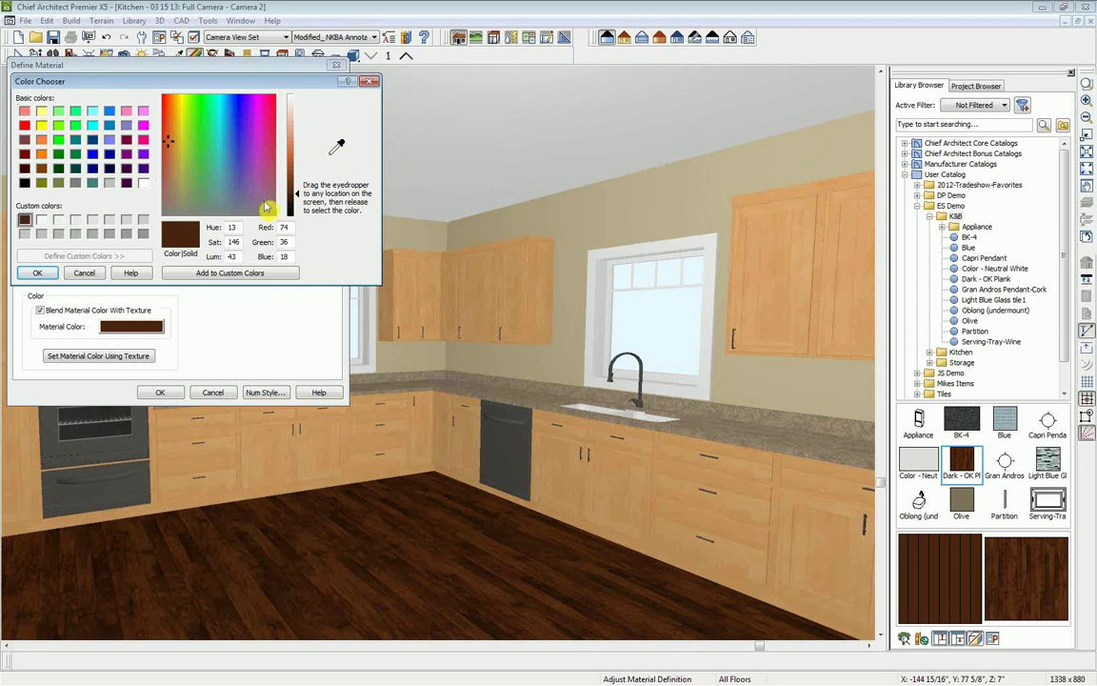
Darken the floor's blended brown color to red 34, green 17, blue 9, and apply the material changes.
left_click_drag(299, 197, 299, 209)
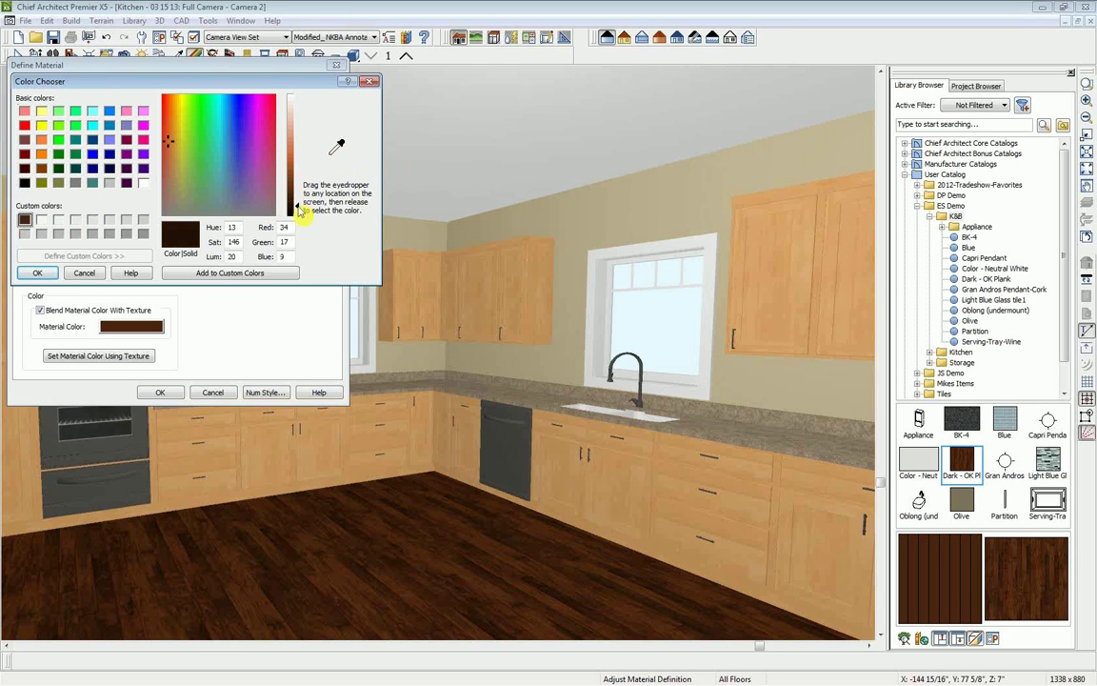
left_click(38, 273)
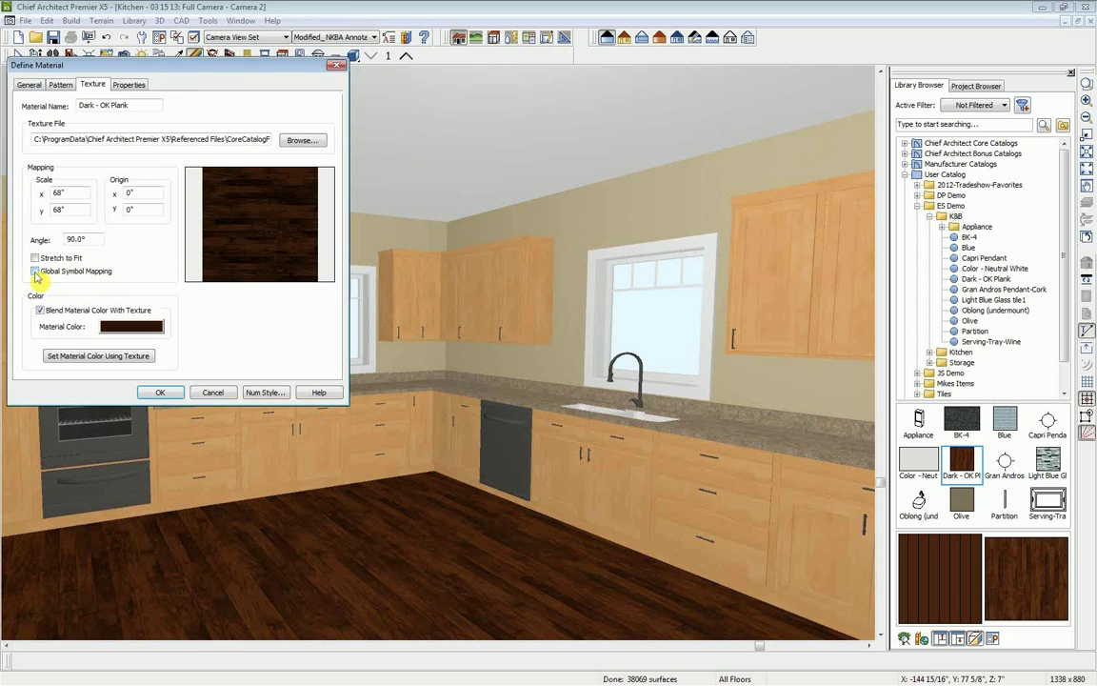
left_click(158, 391)
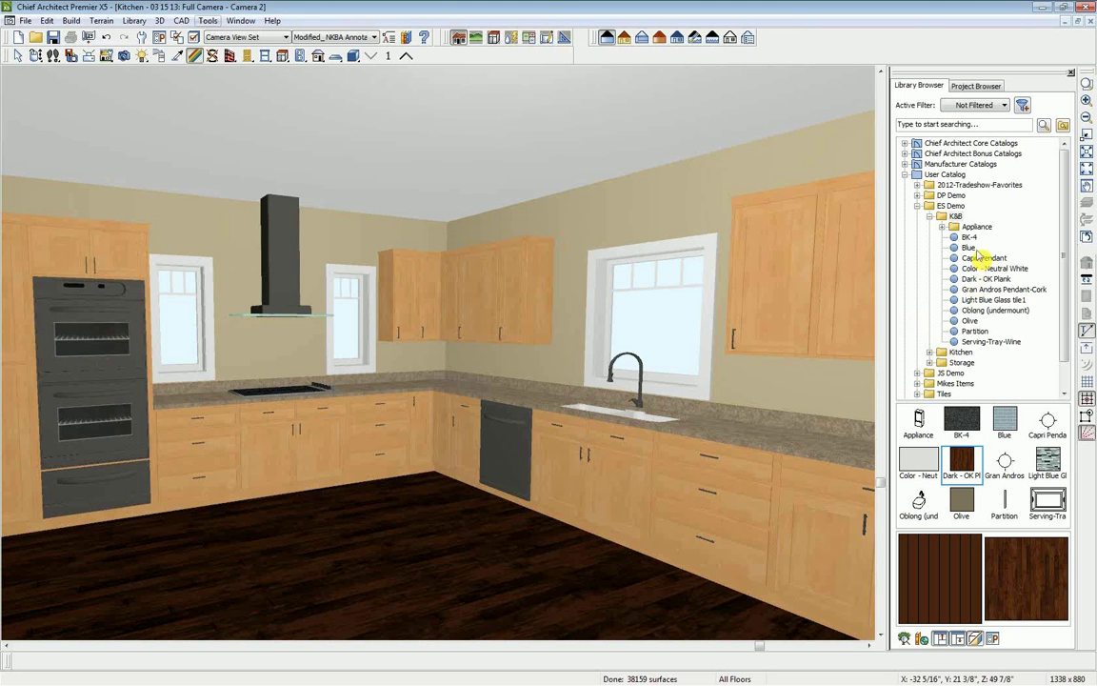
Load Color - Neutral White into the Material Painter and set it to replace the material on an object's component.
left_click(916, 464)
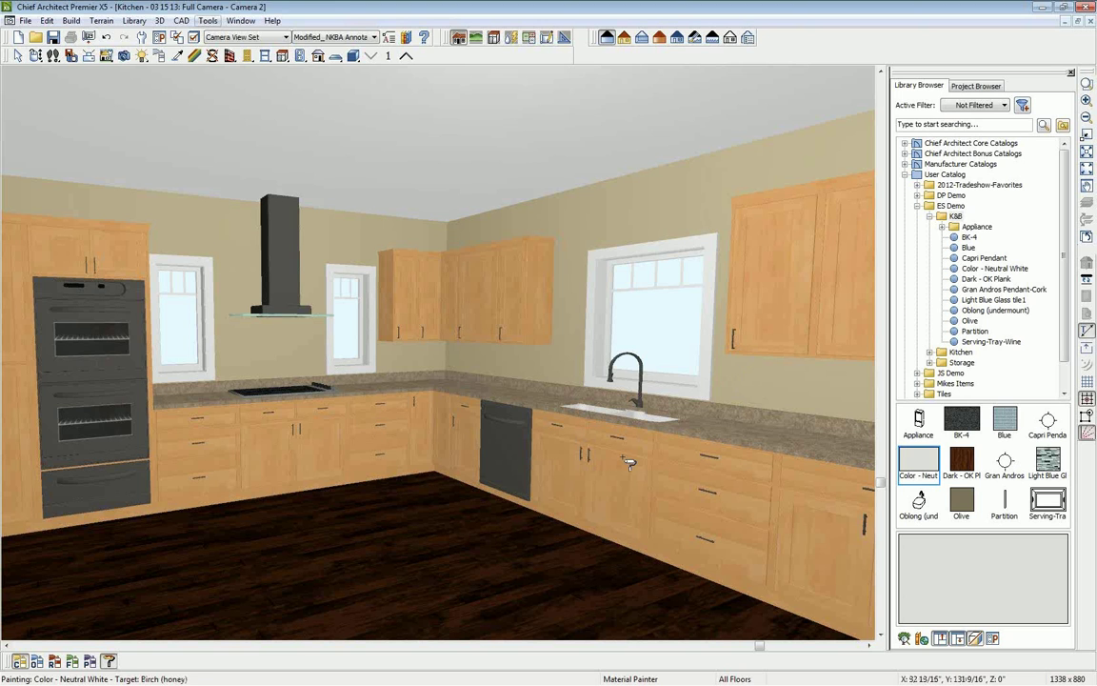
left_click(111, 665)
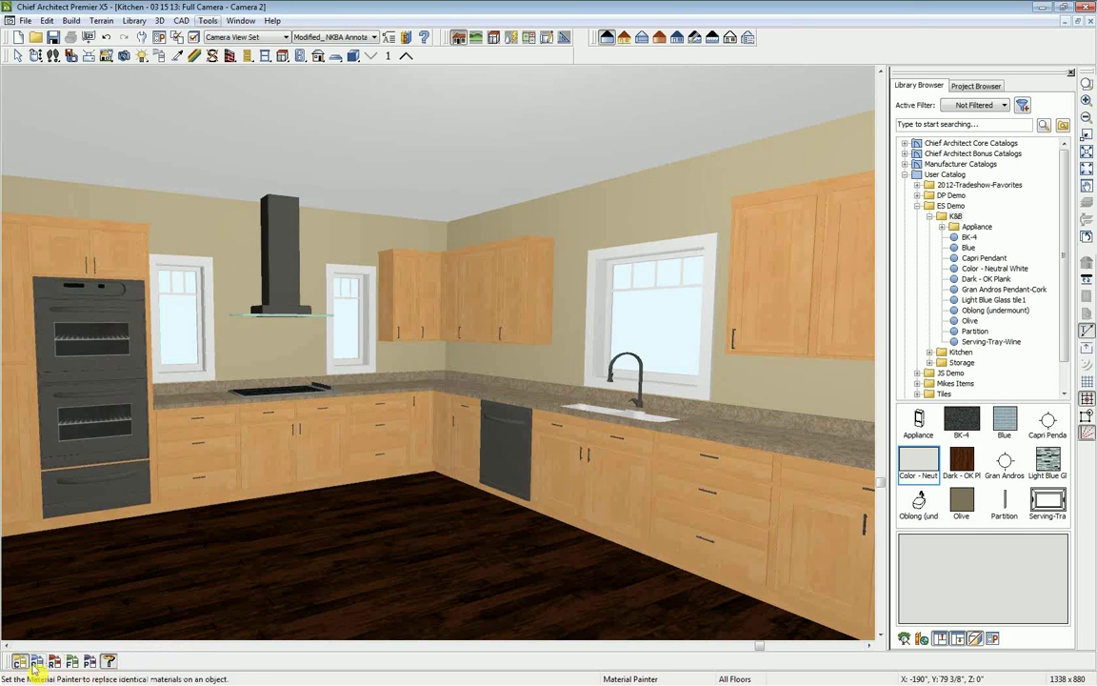
left_click(18, 661)
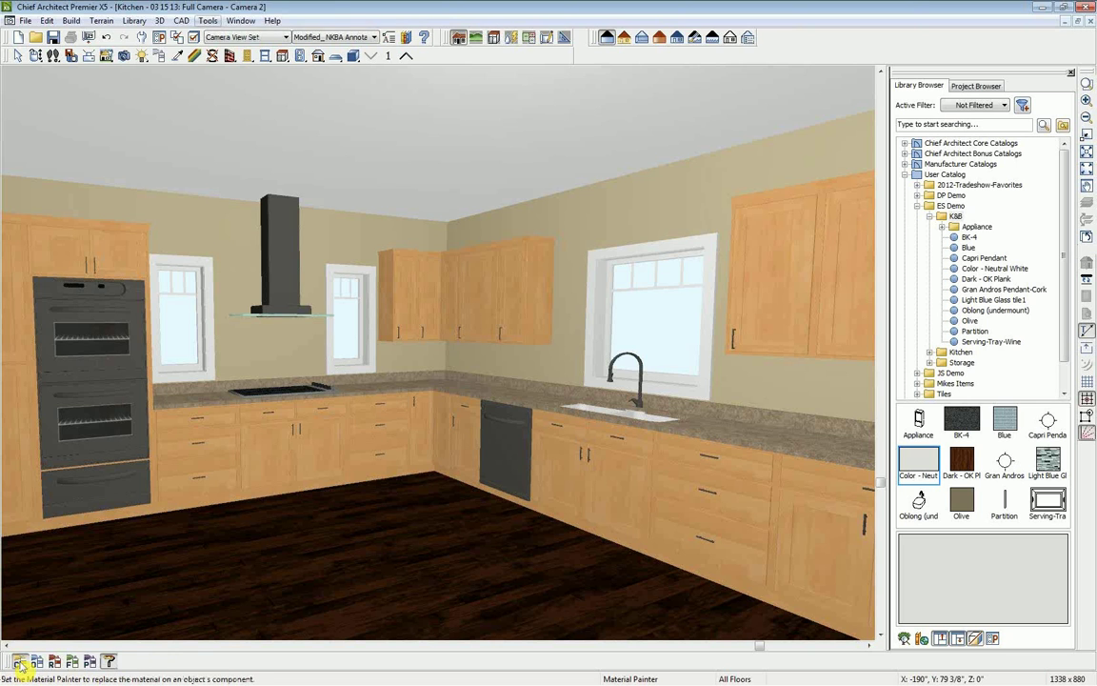
Paint the cooktop base cabinet's doors, its whole cabinet and finally all cabinets in the room with Color - Neutral White.
left_click(279, 455)
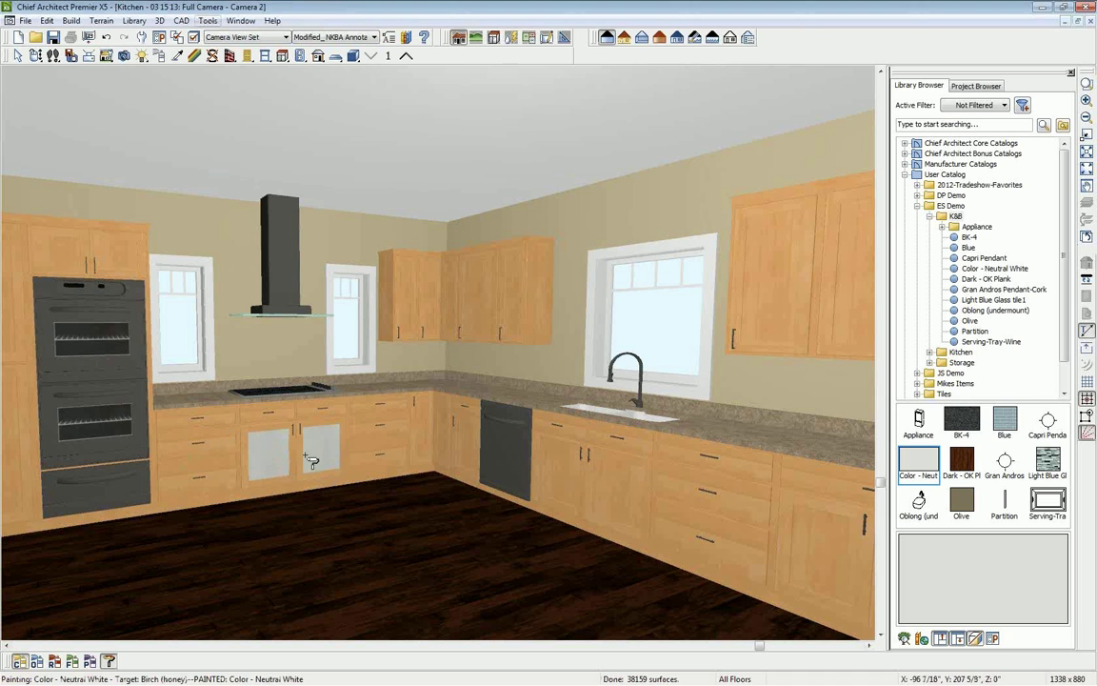
left_click(37, 661)
left_click(260, 423)
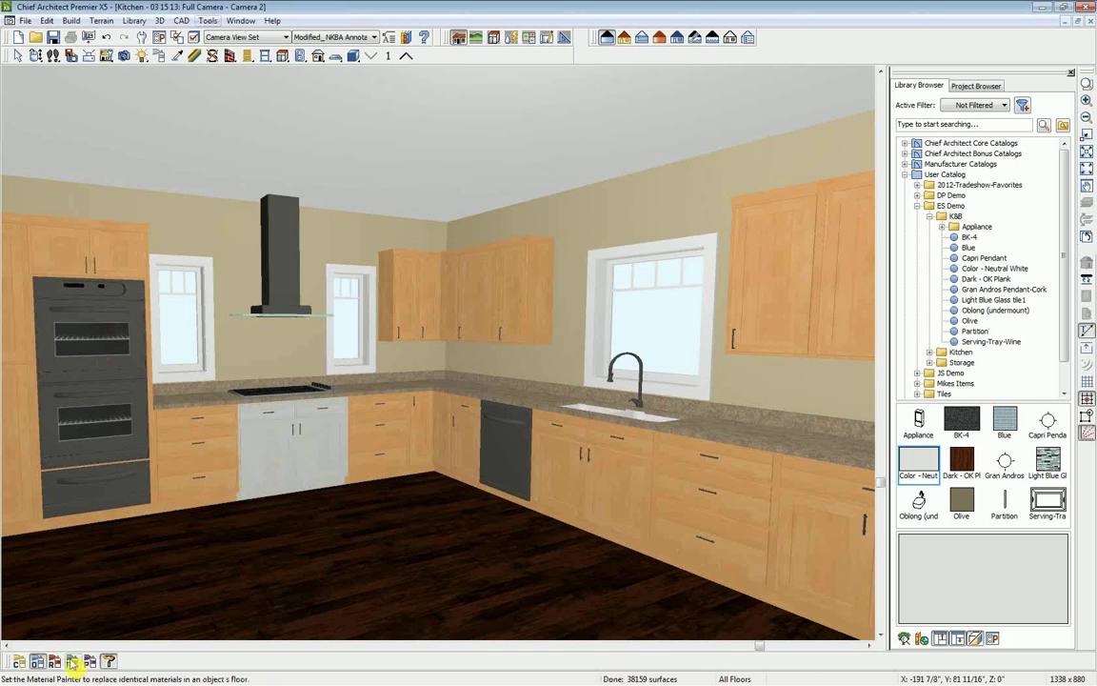
left_click(222, 453)
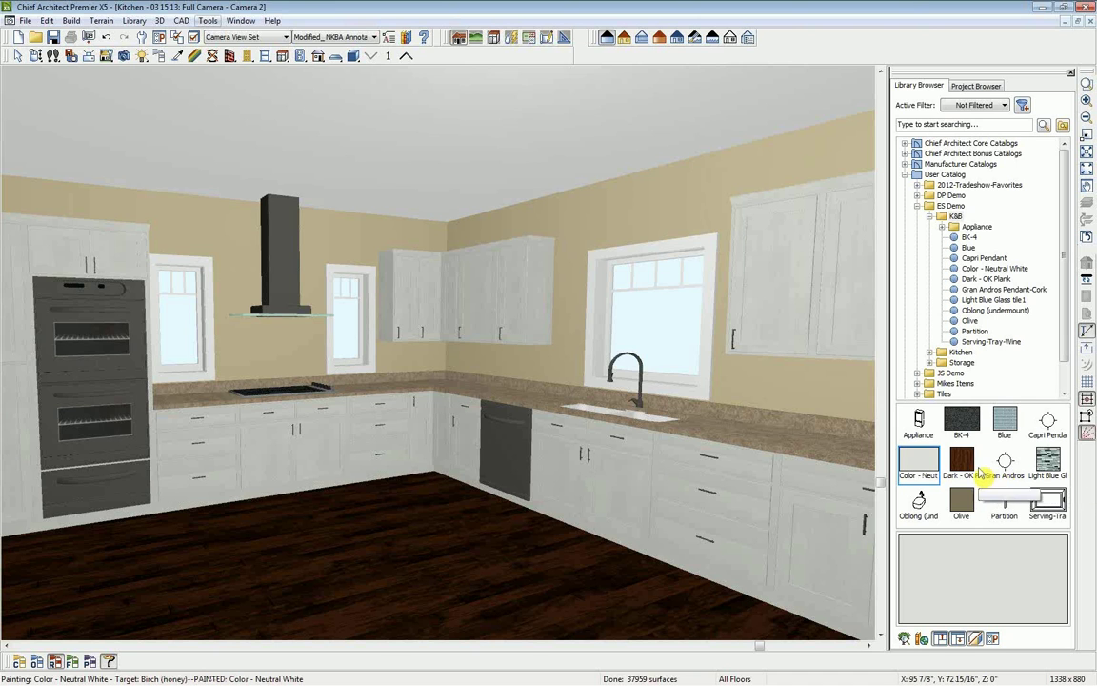
Paint the room's countertops with the BK-4 material and its walls with Olive.
left_click(962, 423)
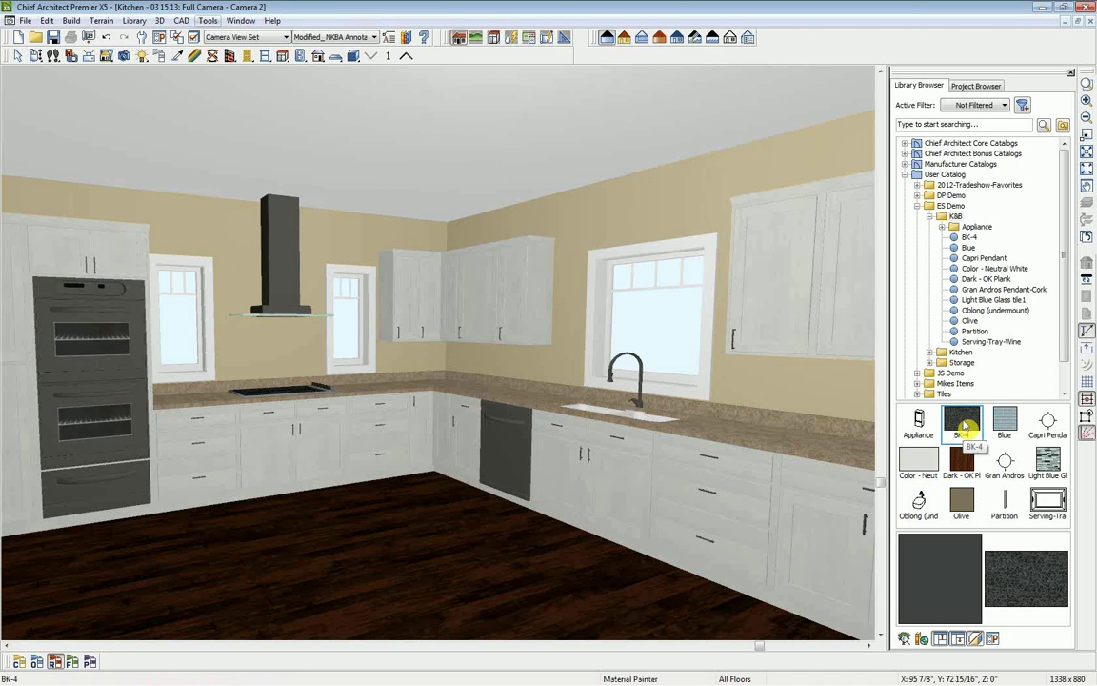
left_click(821, 451)
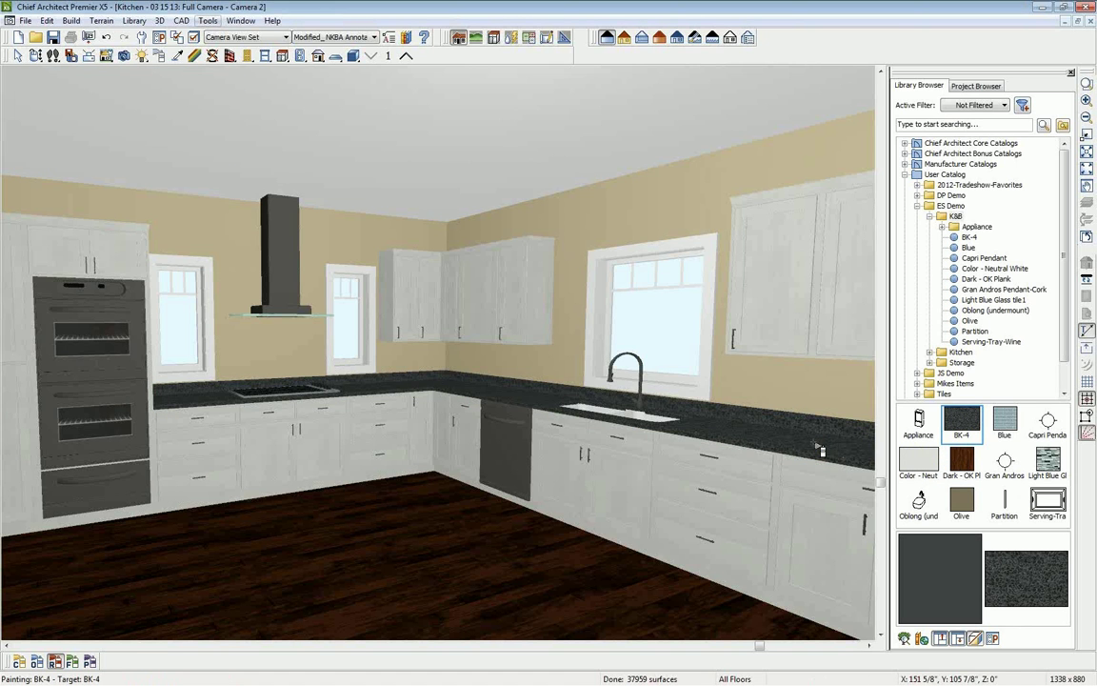
left_click(961, 500)
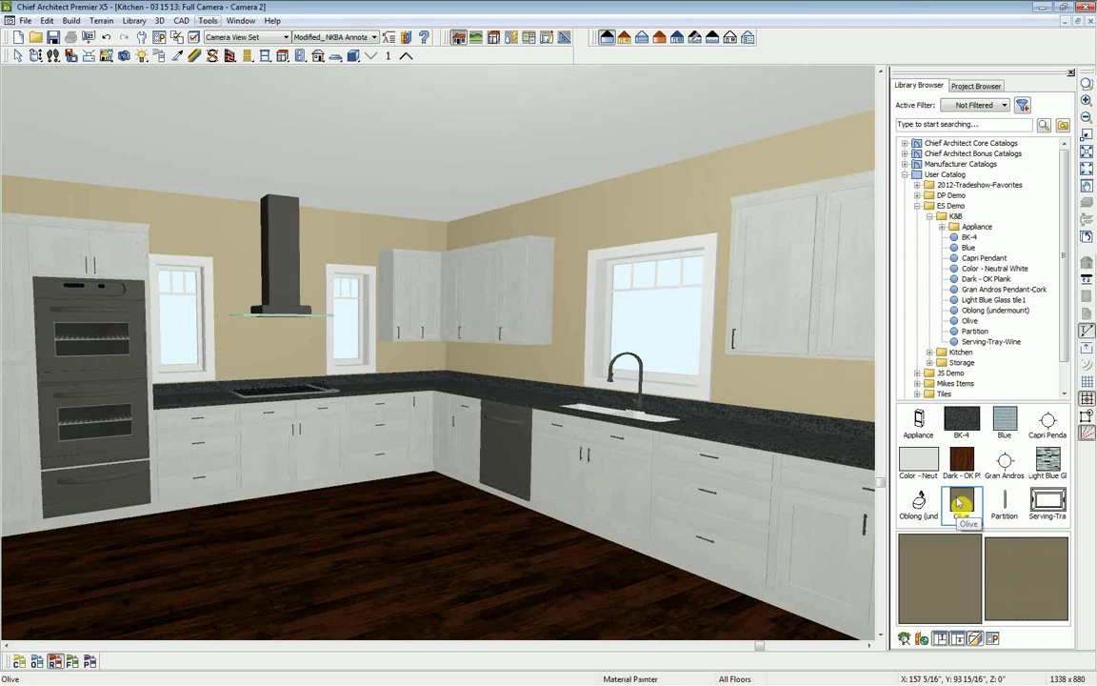
left_click(781, 389)
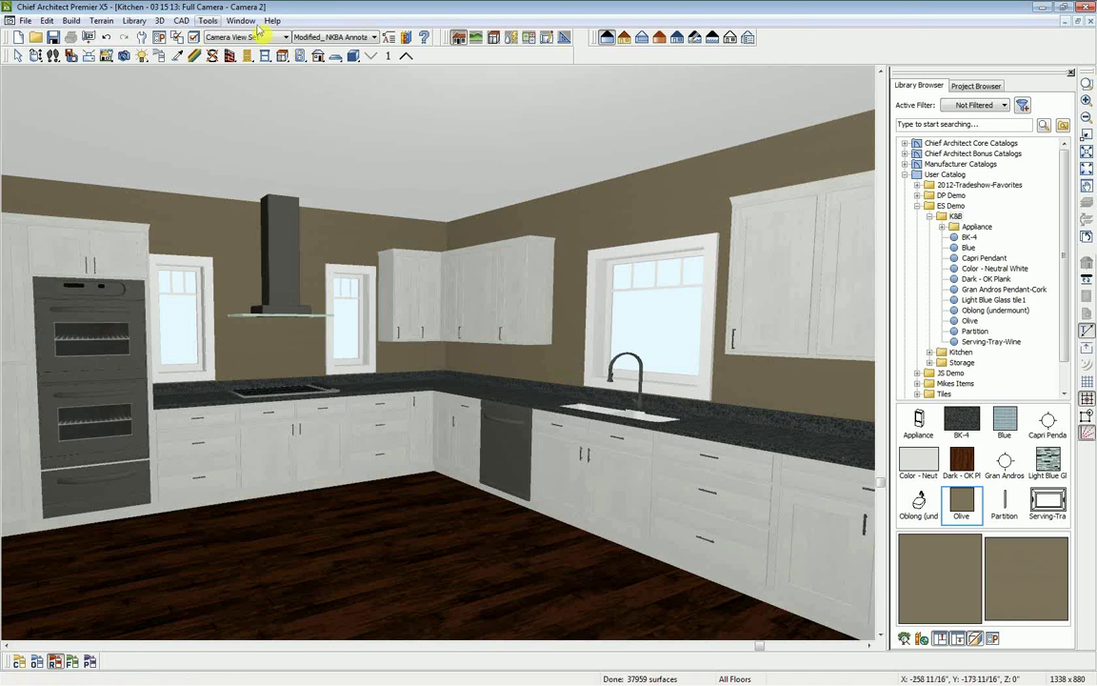
Pick up the Stainless Steel Brushed material from the range hood and apply it to the cooktop and the sink.
left_click(177, 57)
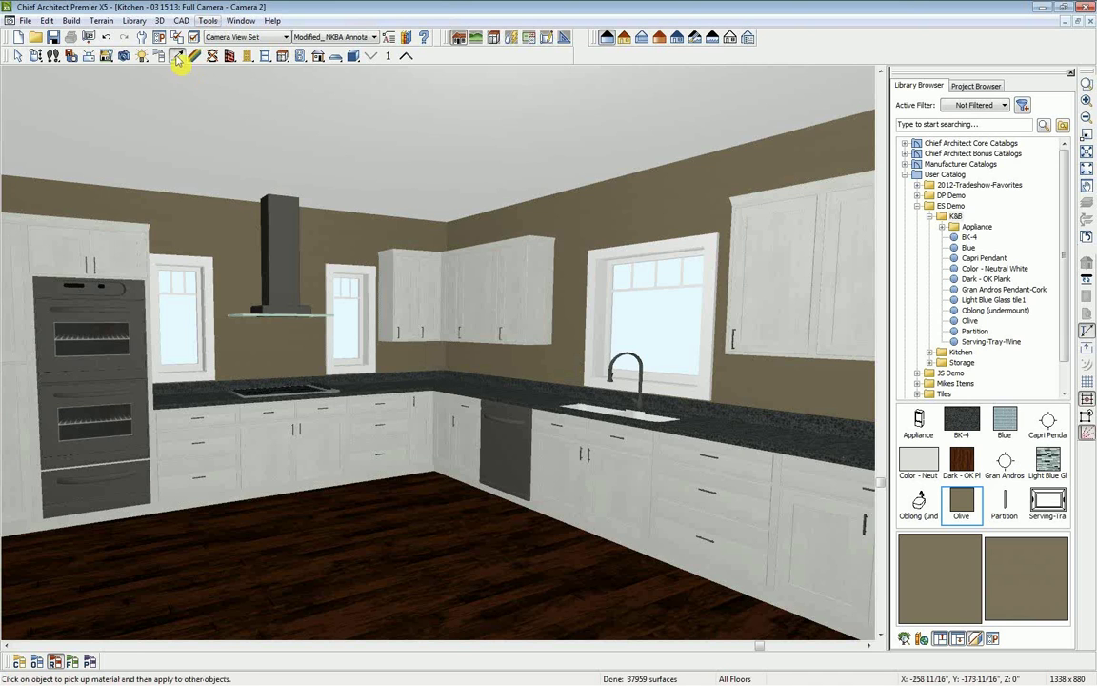
left_click(288, 254)
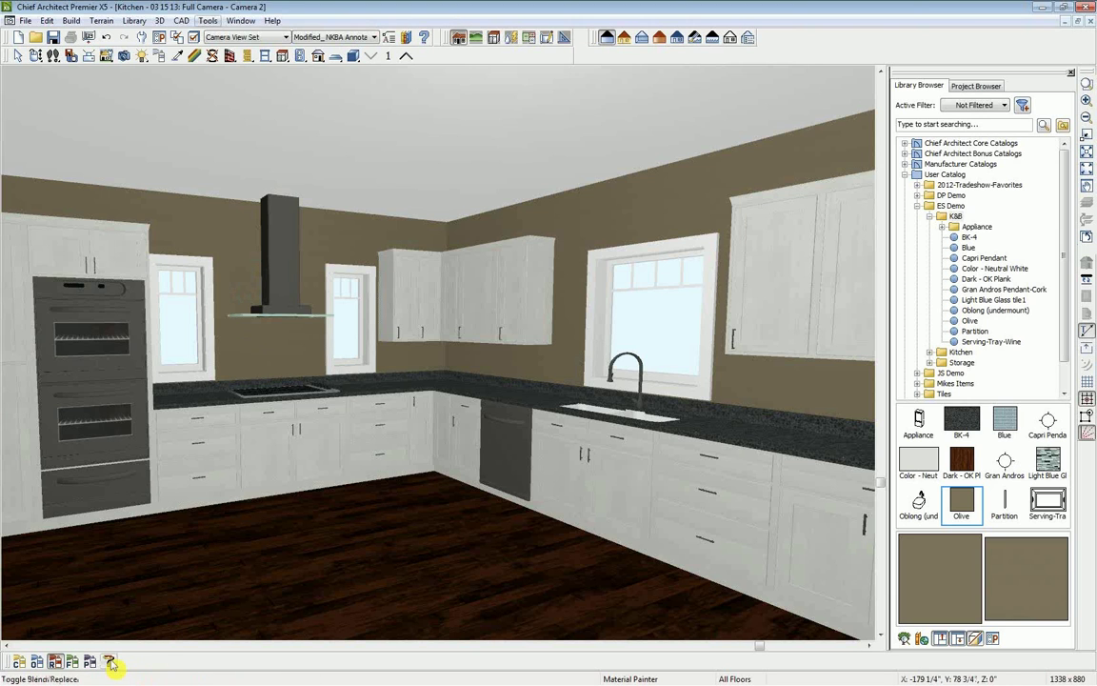
left_click(340, 398)
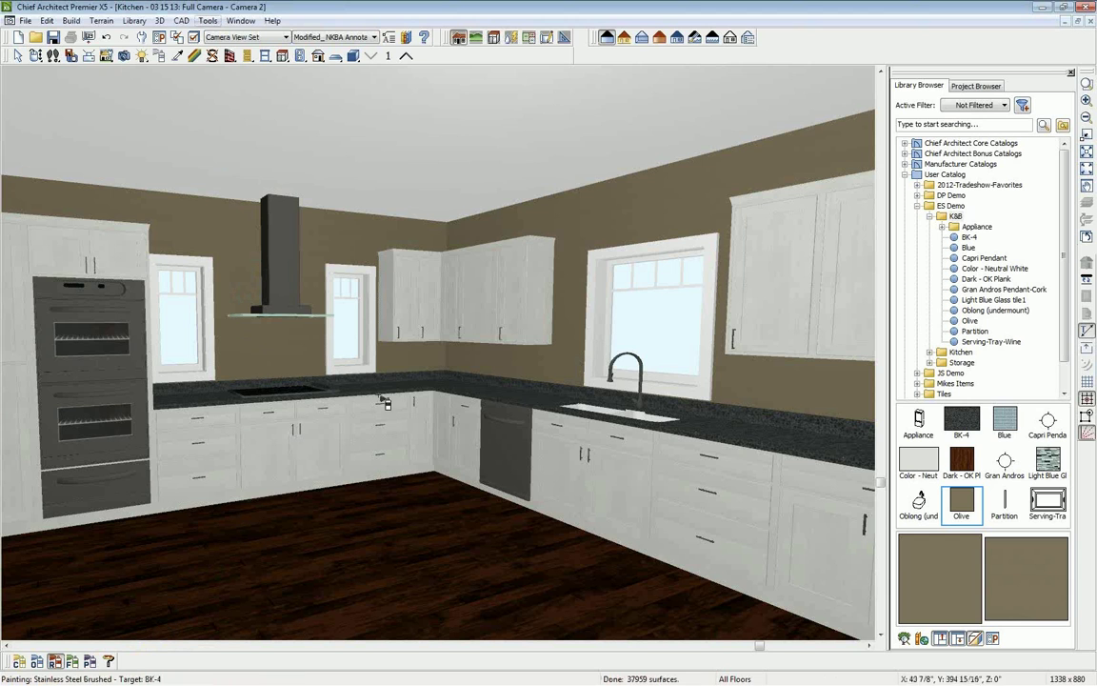
left_click(614, 417)
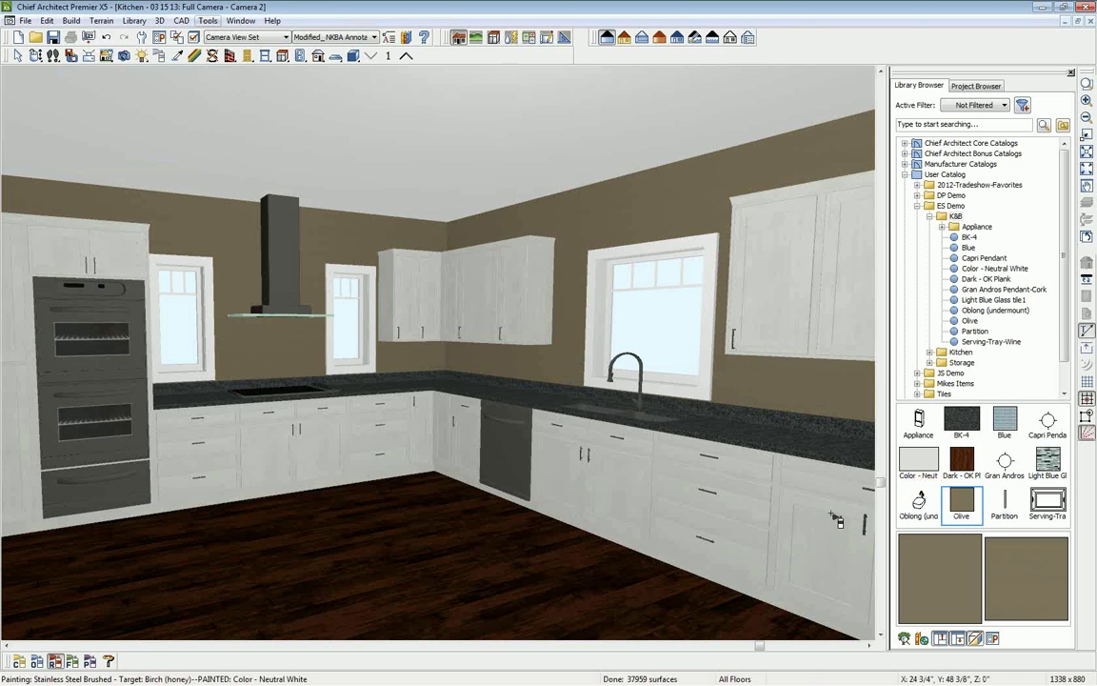
key("space")
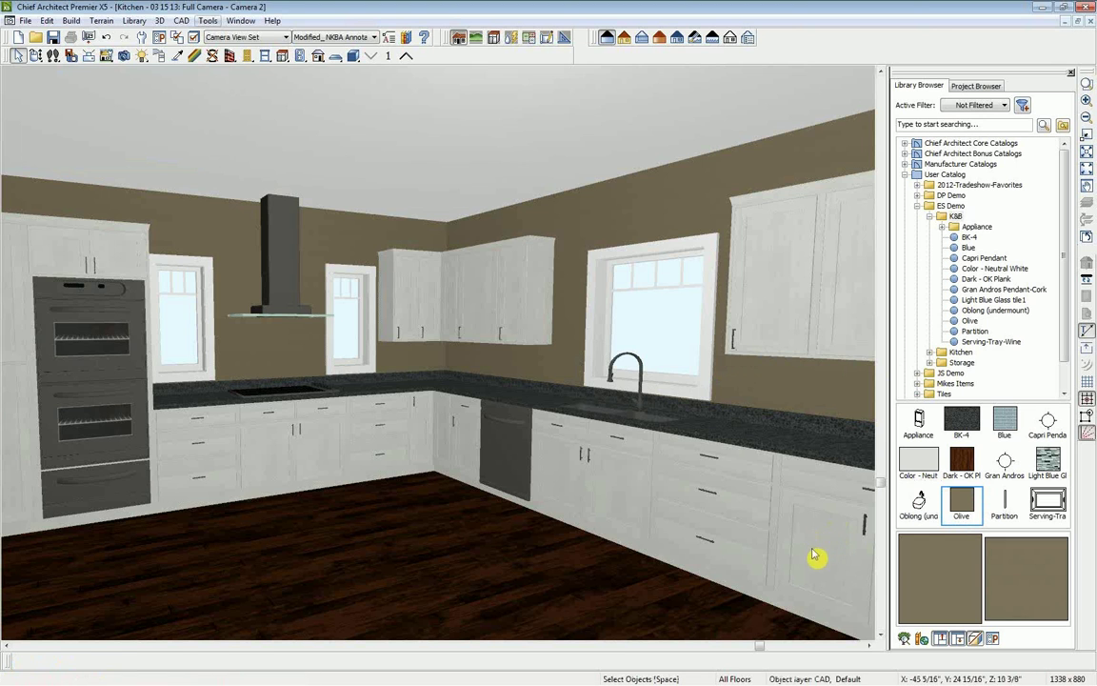
Set the backsplash height to 18" for all base cabinets along both walls, including the dishwasher cabinet.
left_click(838, 552)
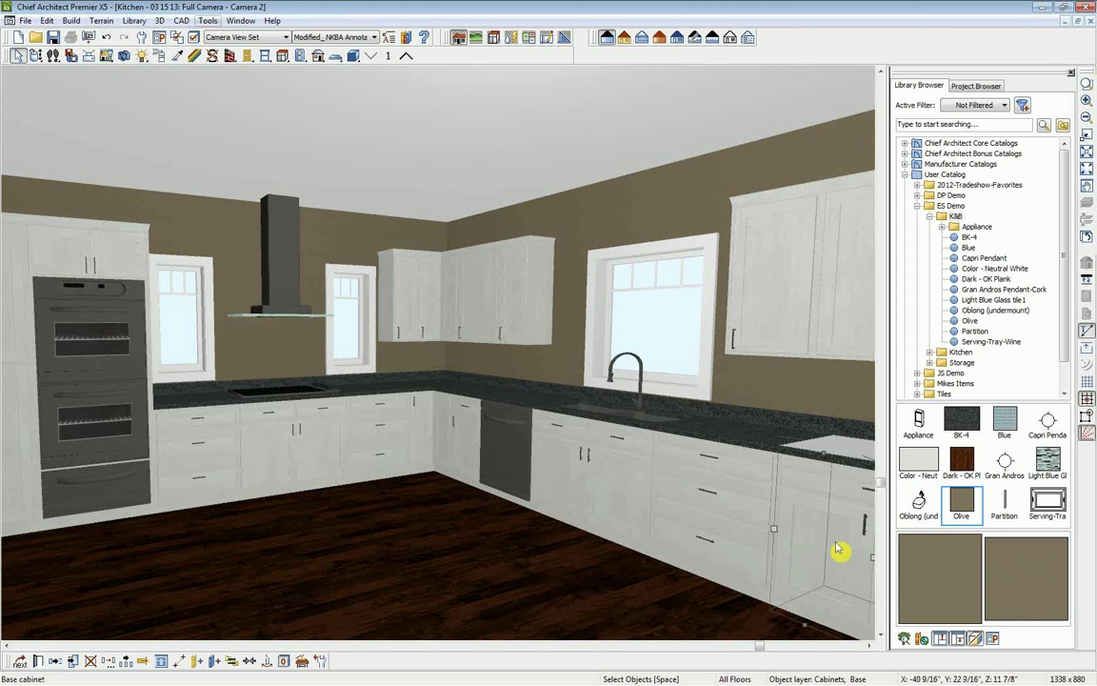
left_click(716, 515, "shift")
left_click(585, 475, "shift")
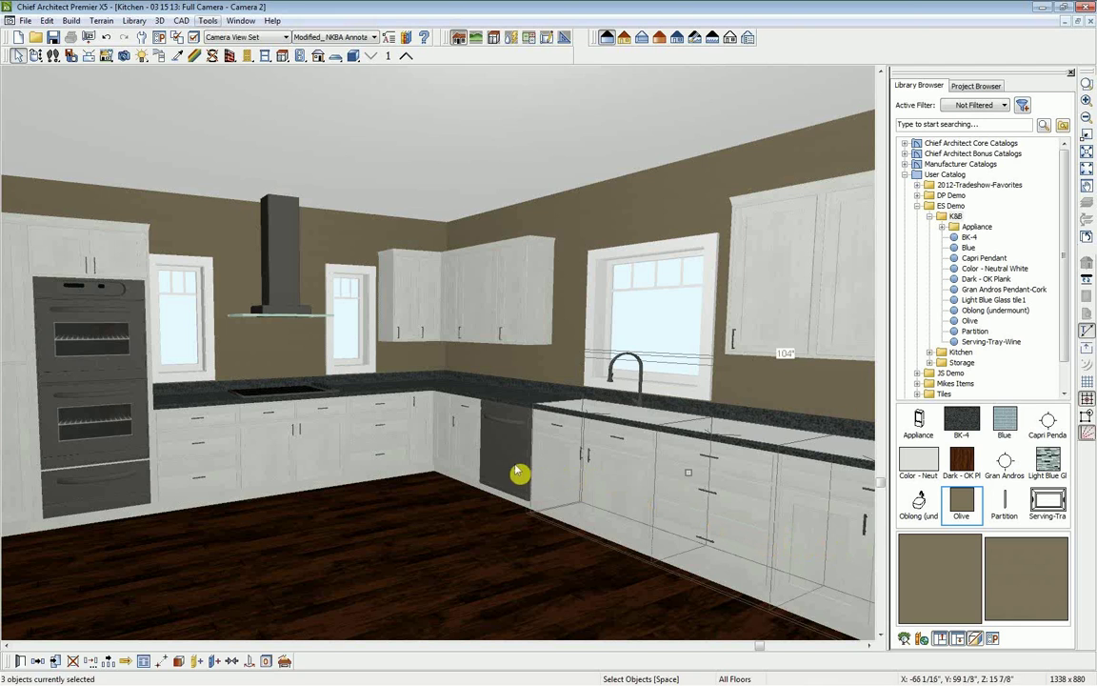
left_click(515, 471, "shift")
left_click(465, 448, "shift")
left_click(423, 436, "shift")
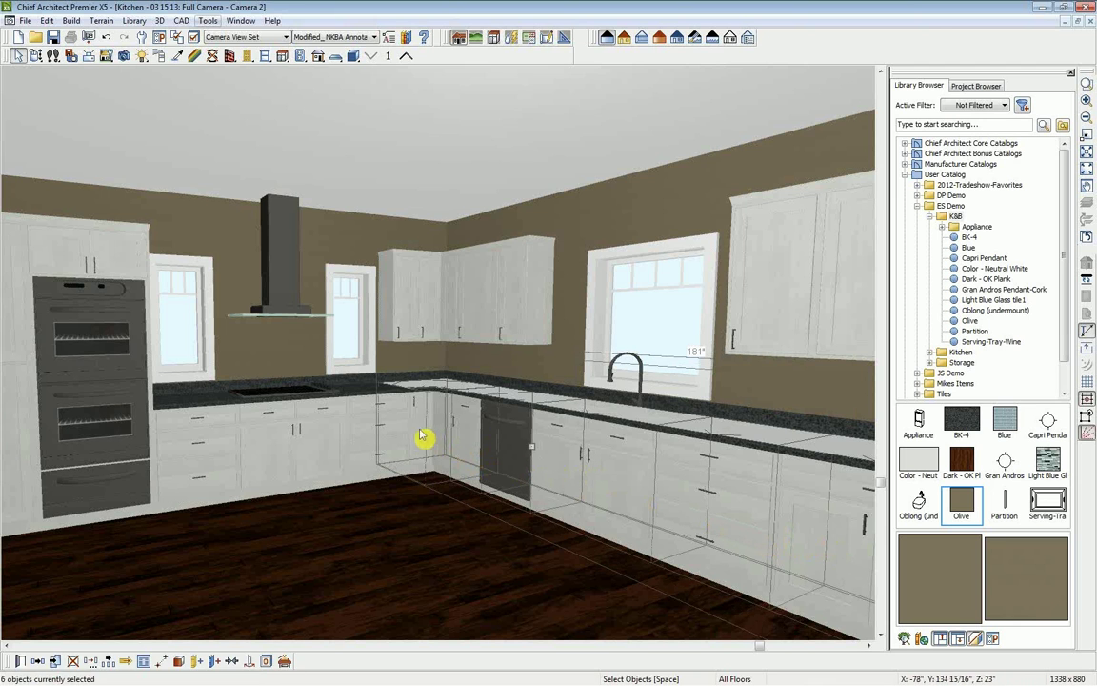
left_click(378, 441, "shift")
left_click(296, 448, "shift")
left_click(197, 467, "shift")
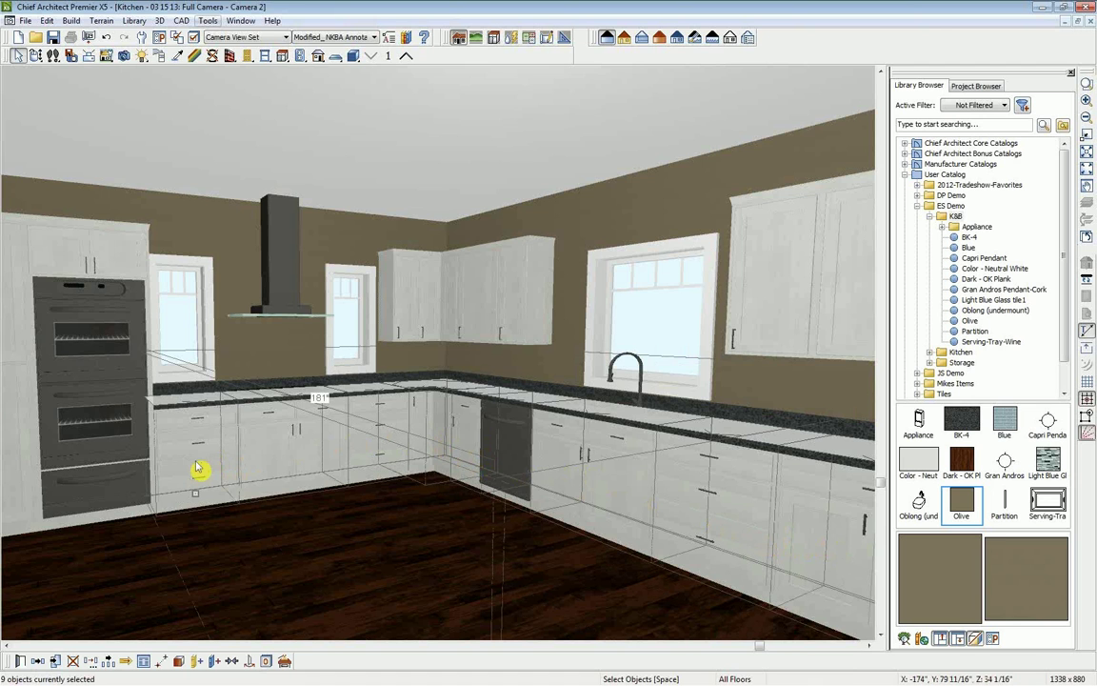
left_click(20, 662)
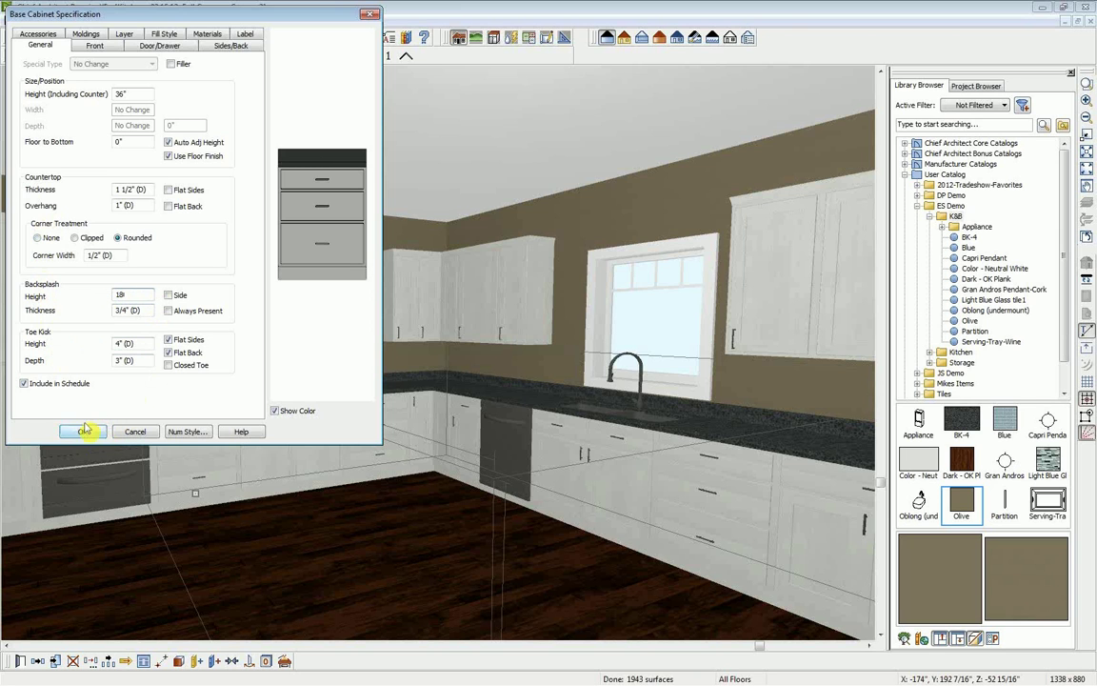
key("Tab")
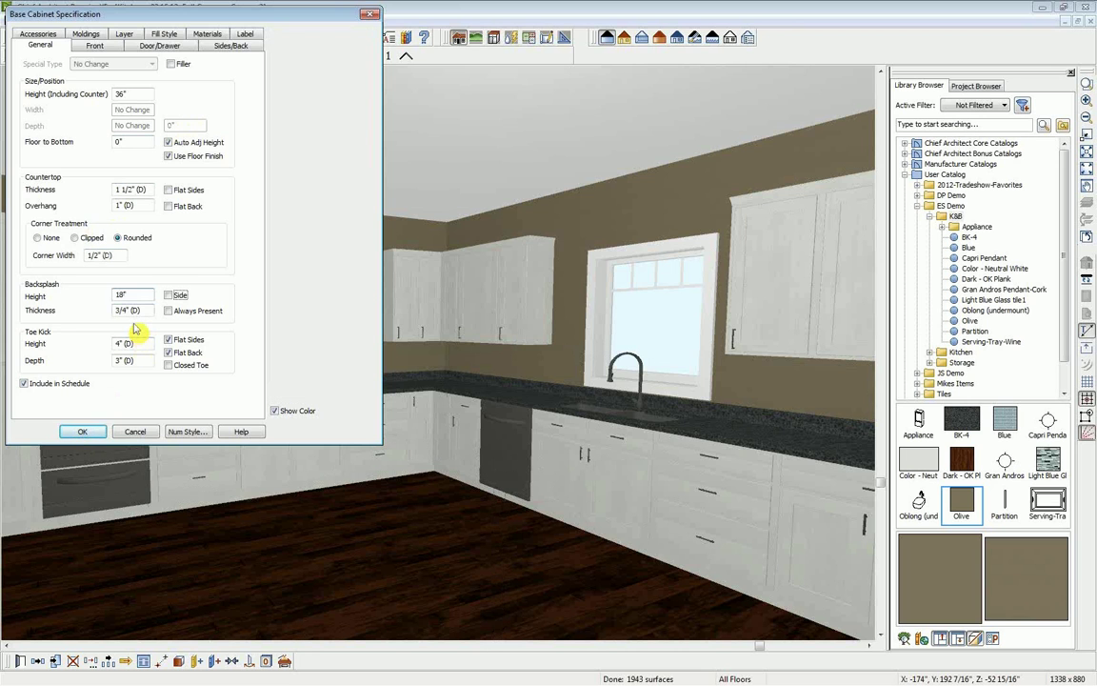
left_click(208, 35)
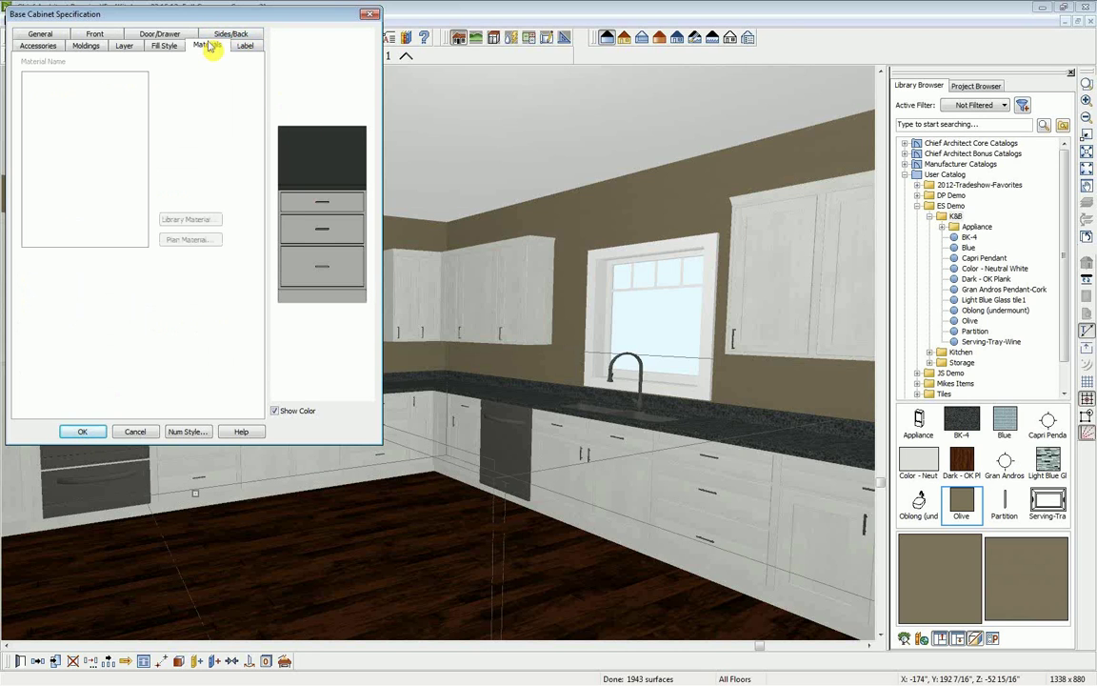
left_click(83, 434)
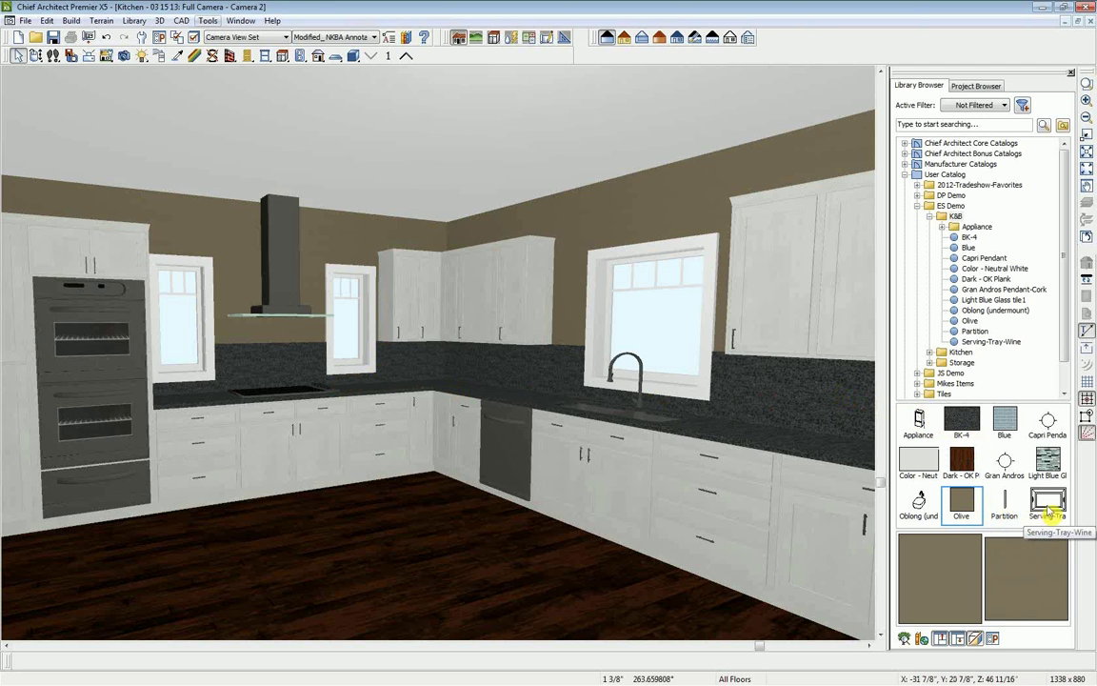
Paint each backsplash section along both kitchen walls with the Blue tile material, one component at a time.
left_click(1005, 420)
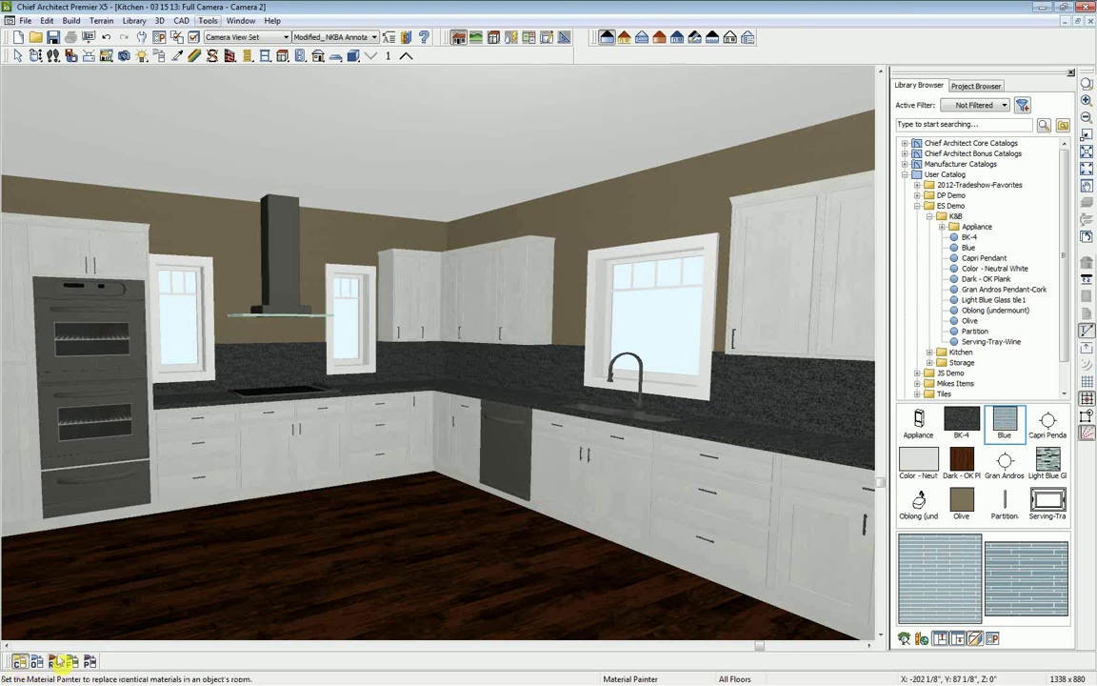
left_click(203, 391)
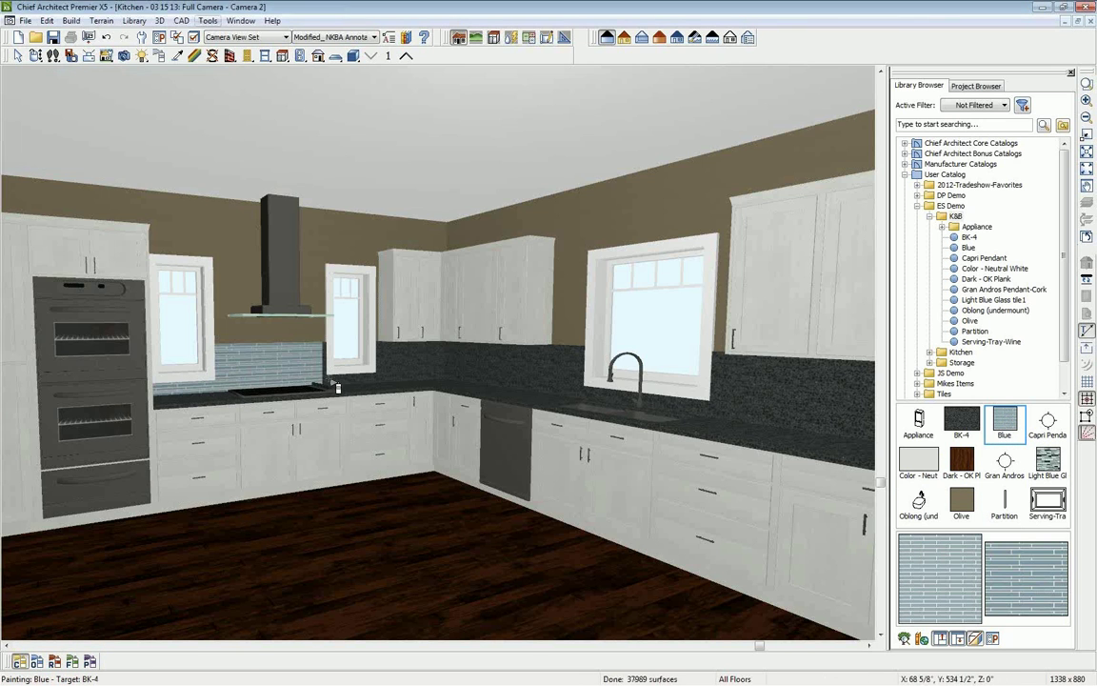
left_click(335, 383)
left_click(429, 370)
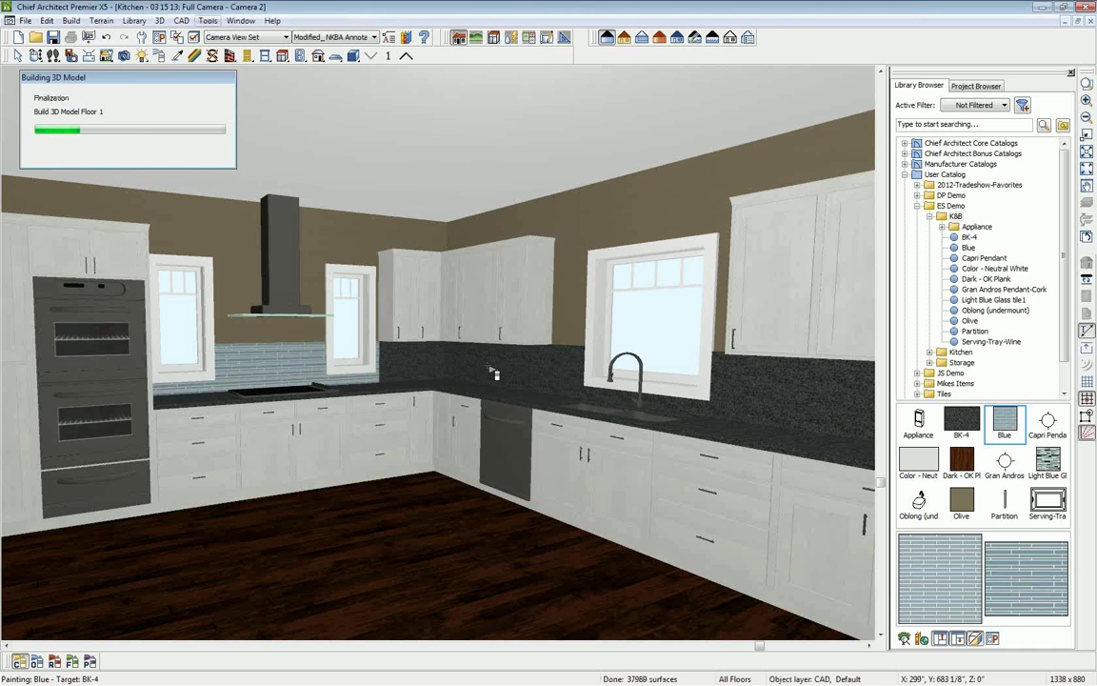
left_click(515, 376)
left_click(573, 389)
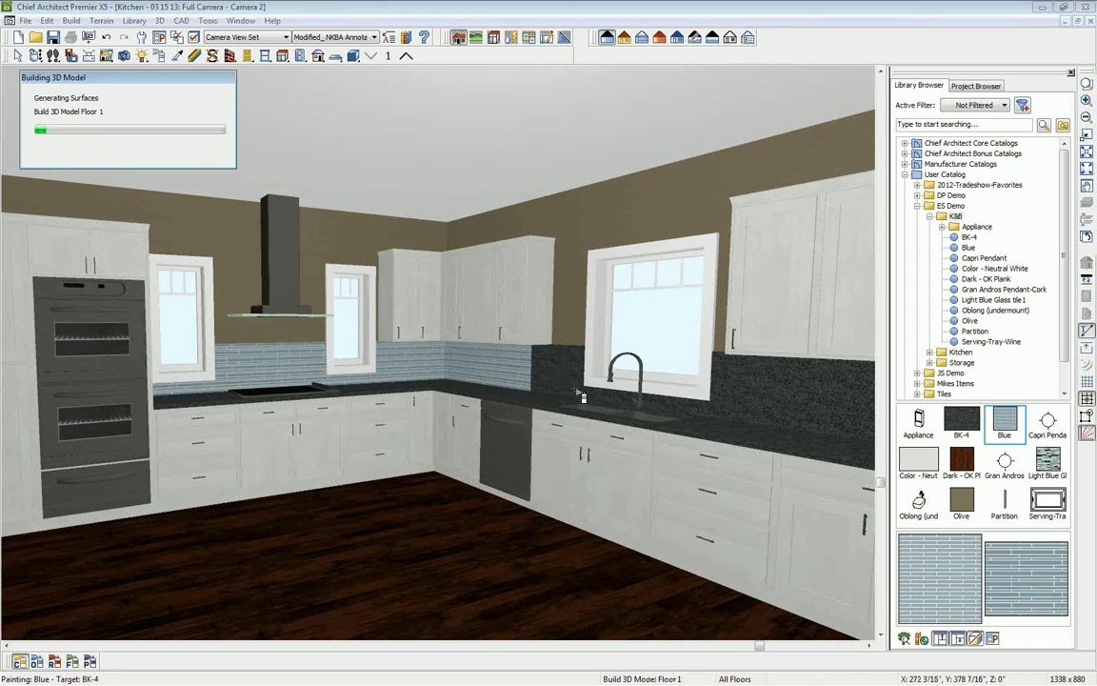
left_click(610, 398)
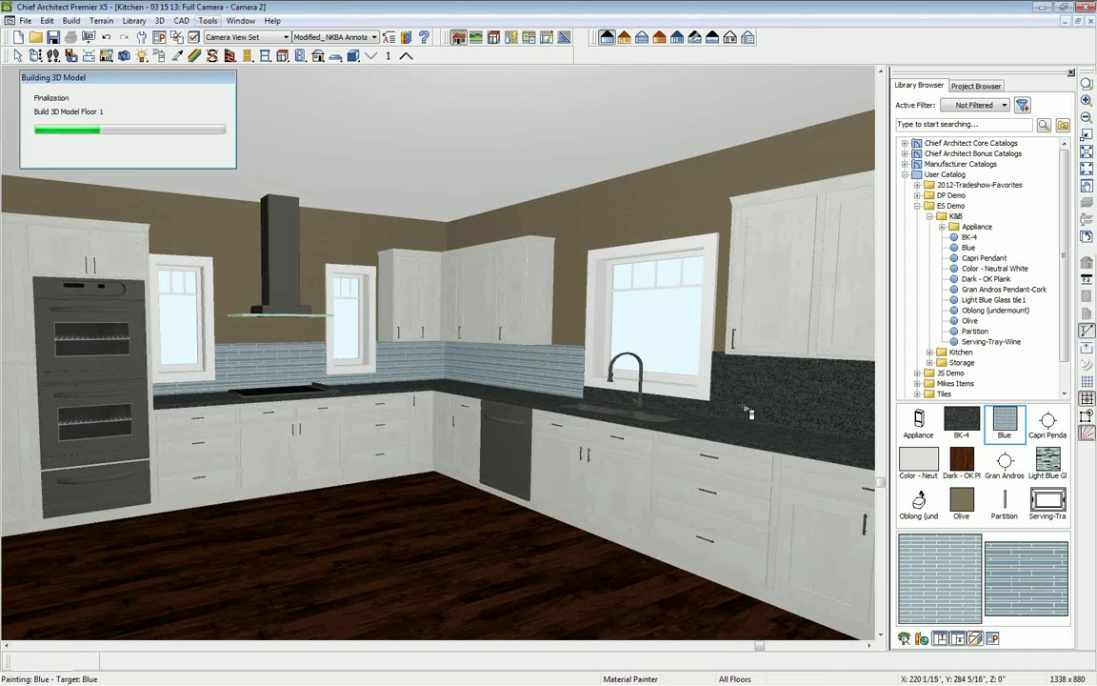
left_click(733, 410)
left_click(846, 419)
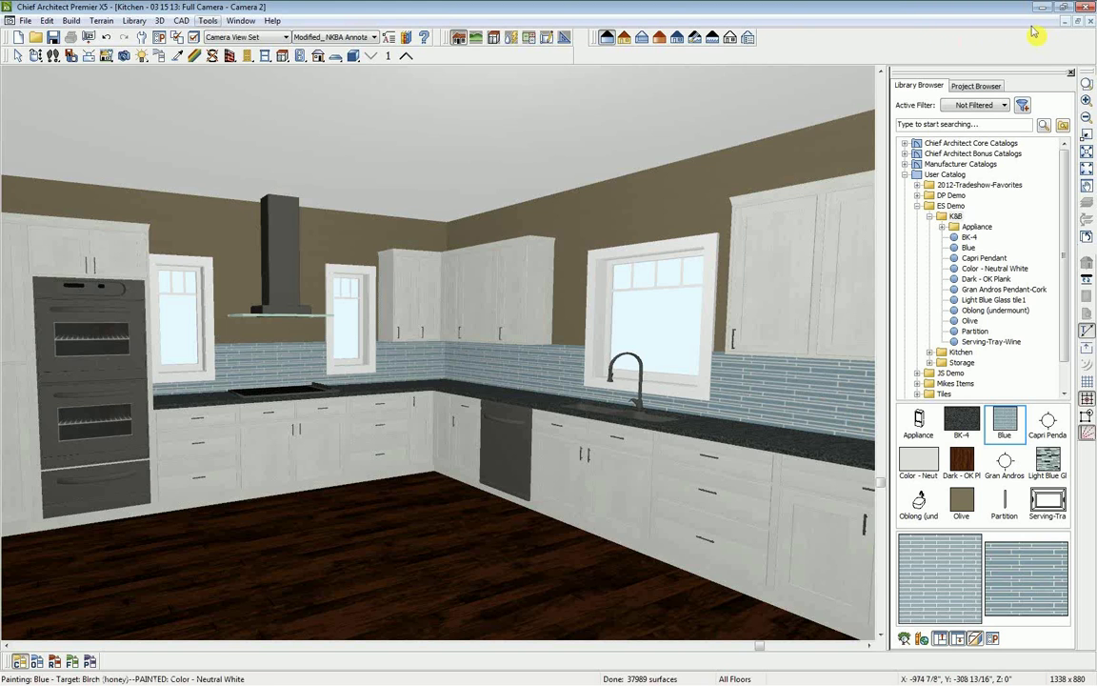
Create a full camera in the floor plan facing the blank wall opposite the sink, and tile its view beside the plan.
left_click(1090, 21)
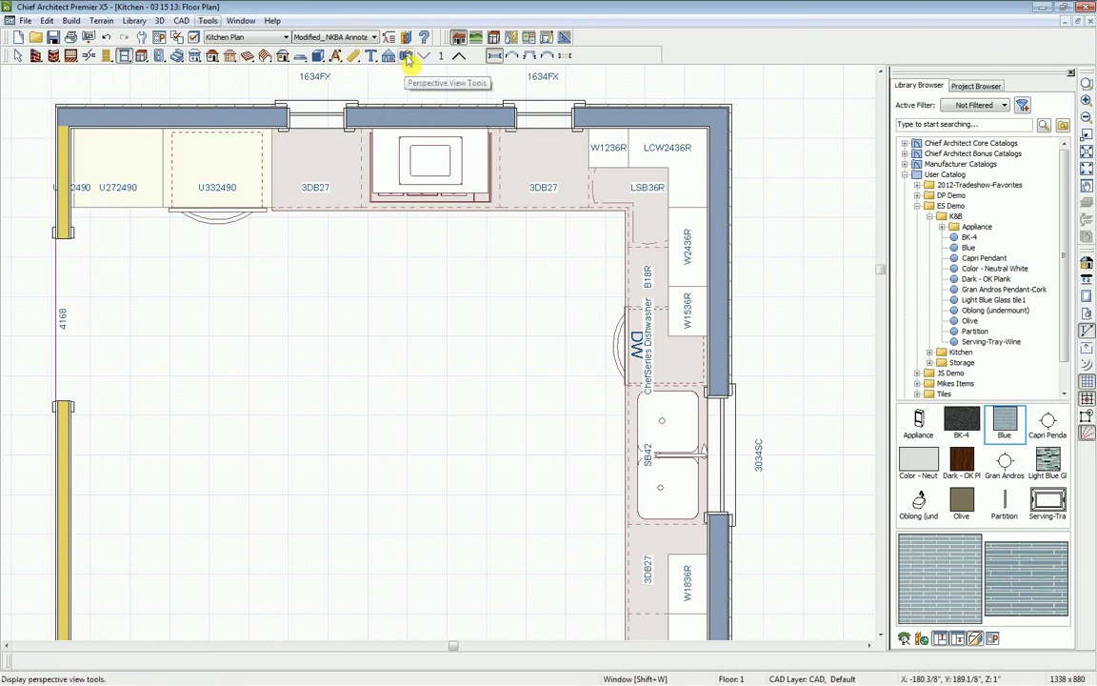
left_click(407, 56)
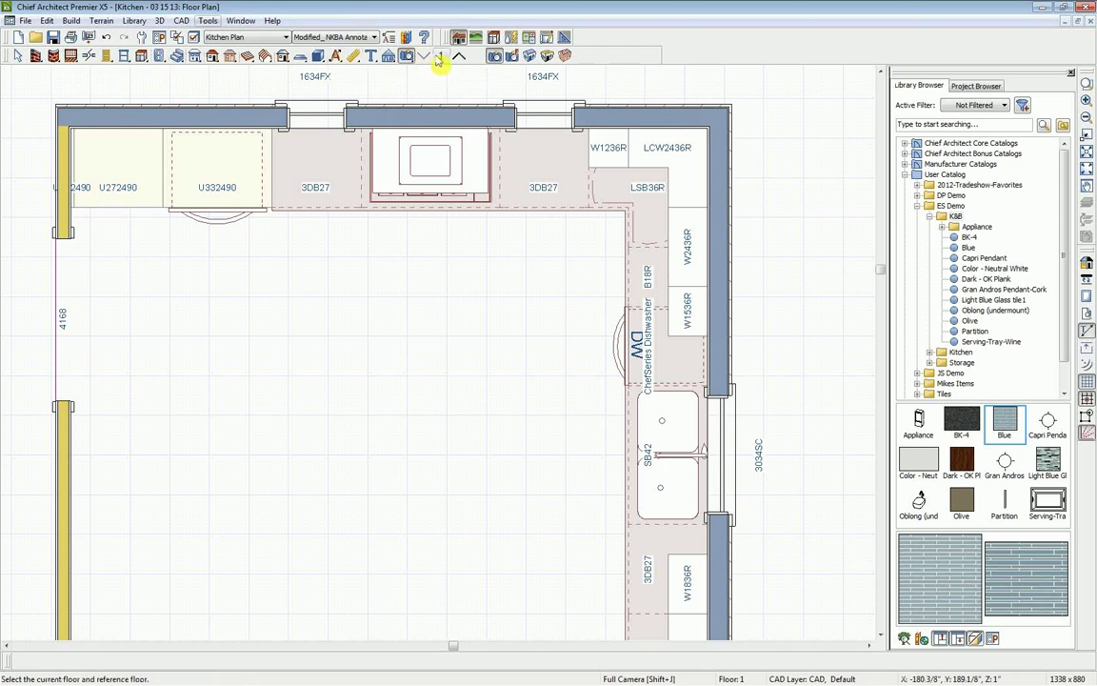
left_click(496, 59)
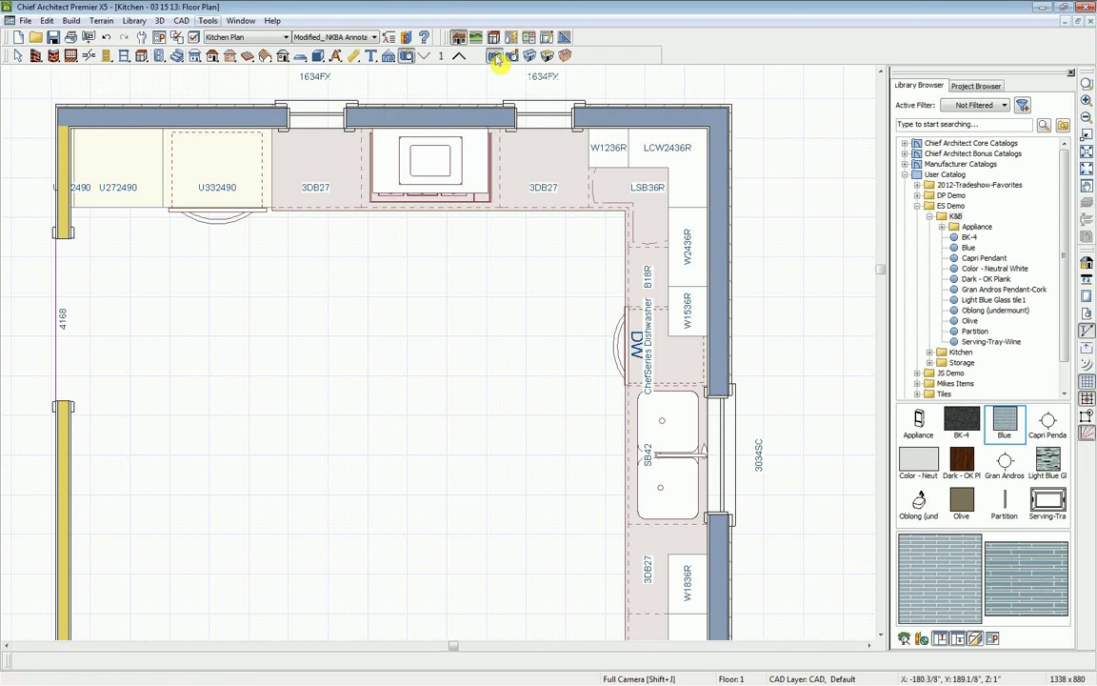
left_click_drag(558, 339, 500, 387)
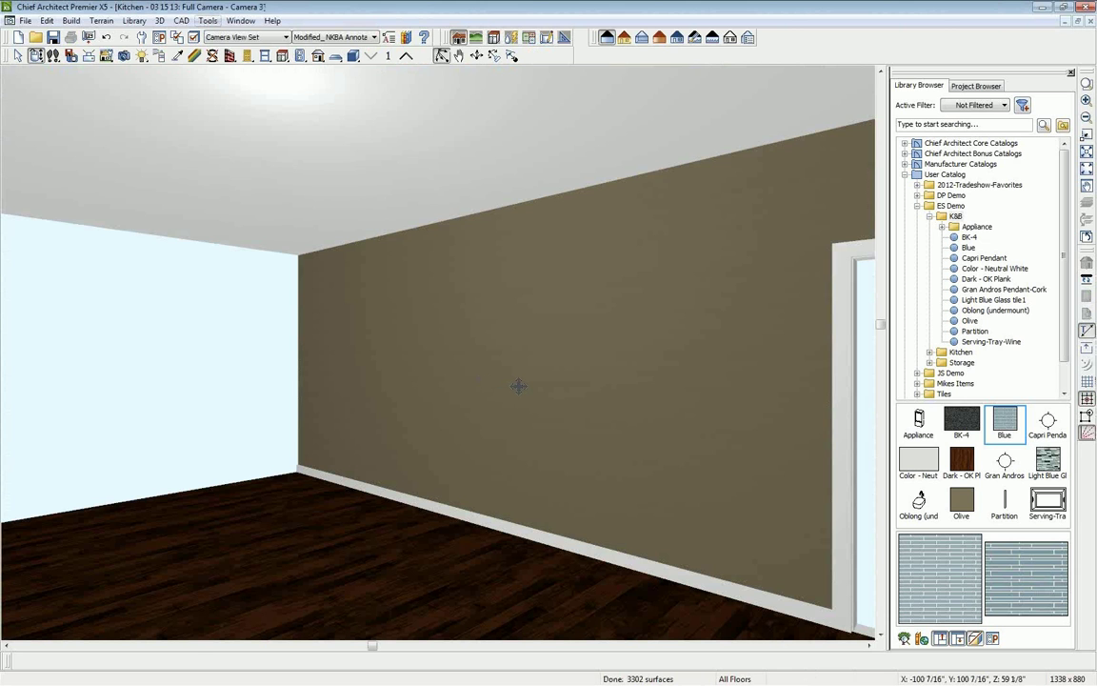
key("shift+F4")
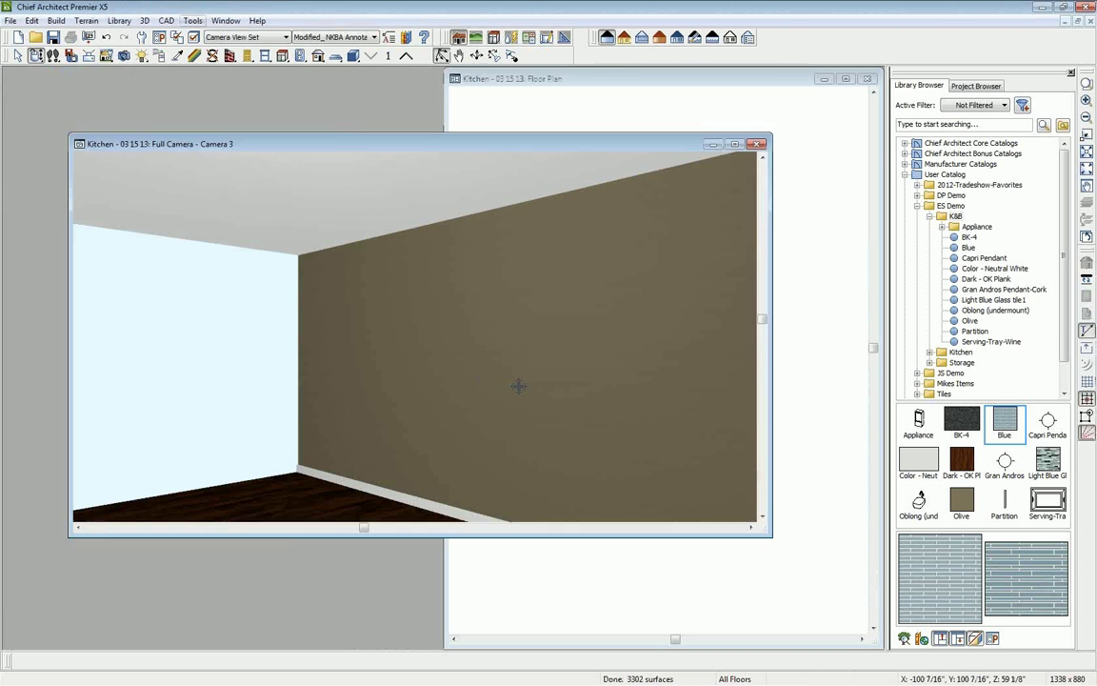
left_click_drag(142, 368, 170, 364)
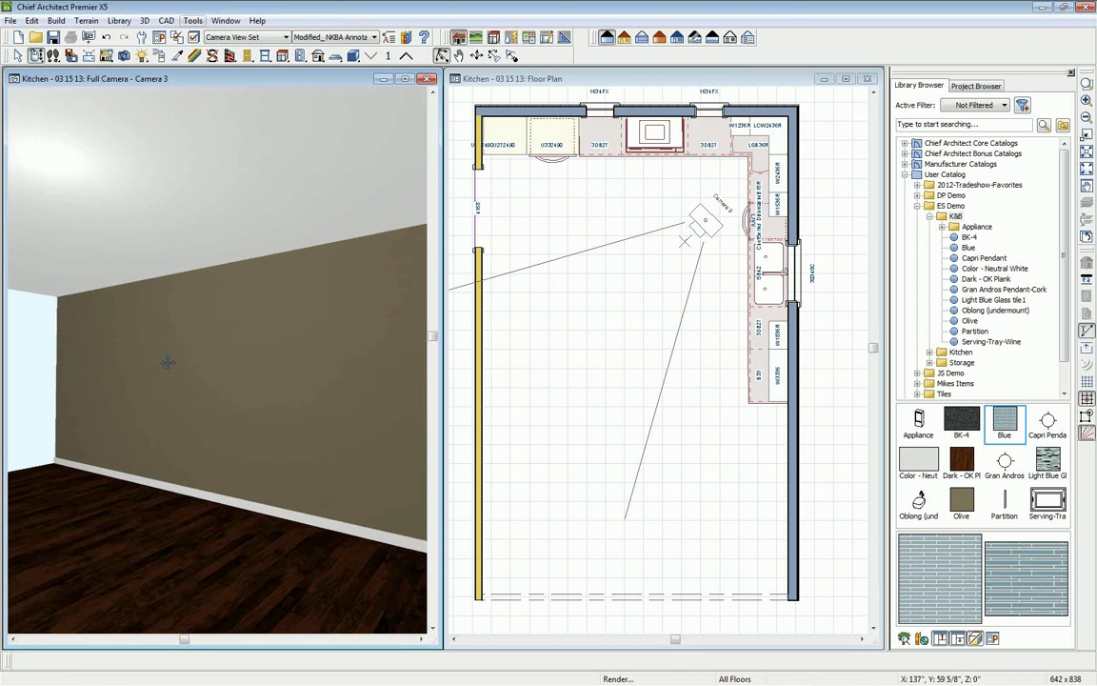
Place a partition in the floor plan against the blank wall just past the doorway and set its depth to 24".
left_click(669, 81)
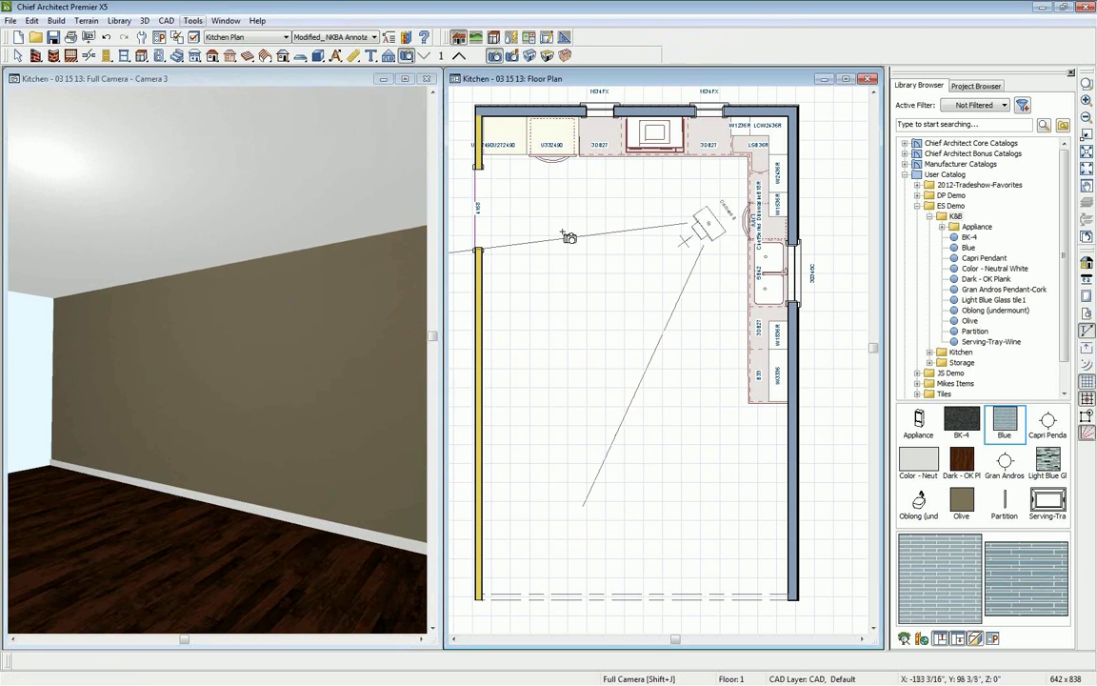
scroll(474, 303, "up", 2)
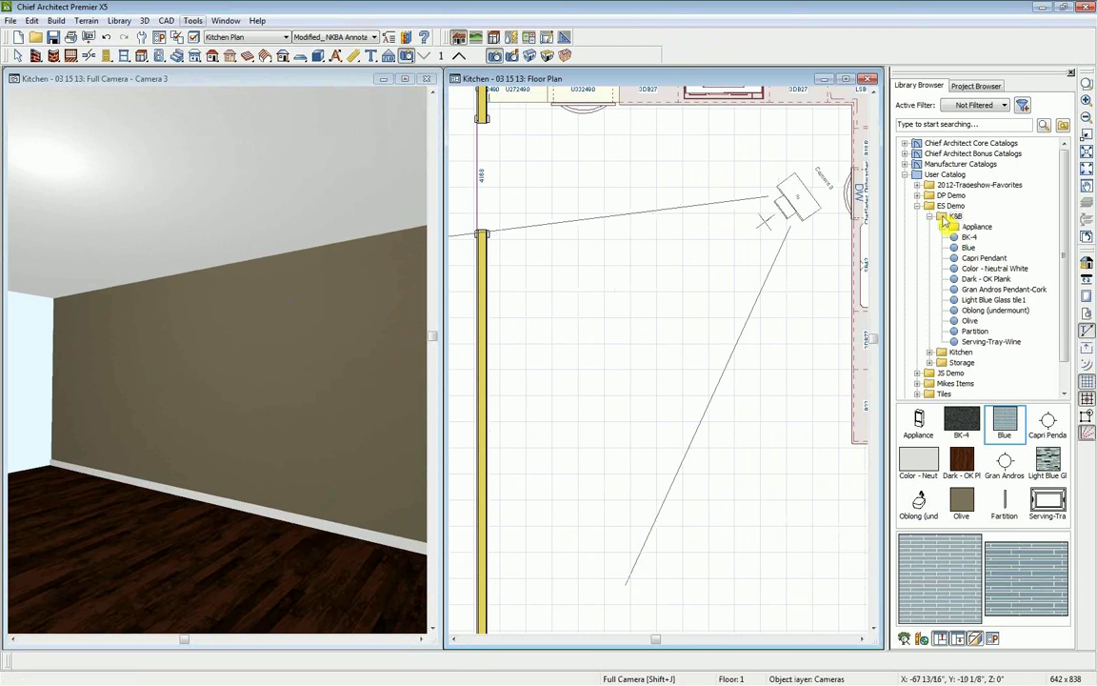
left_click(141, 59)
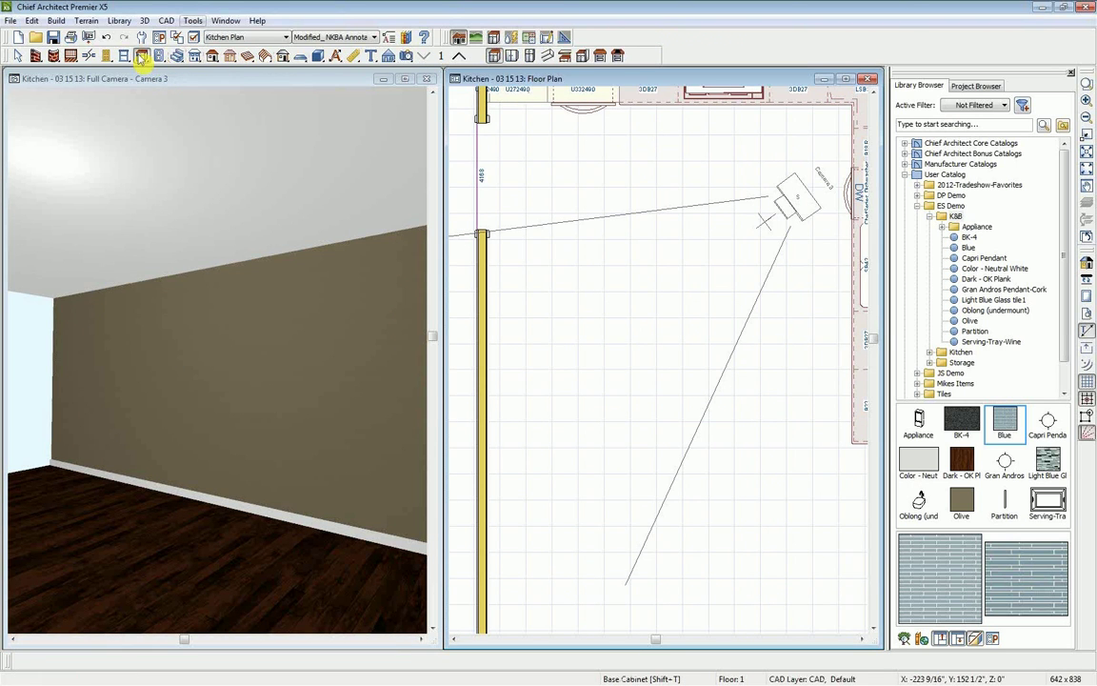
left_click(585, 57)
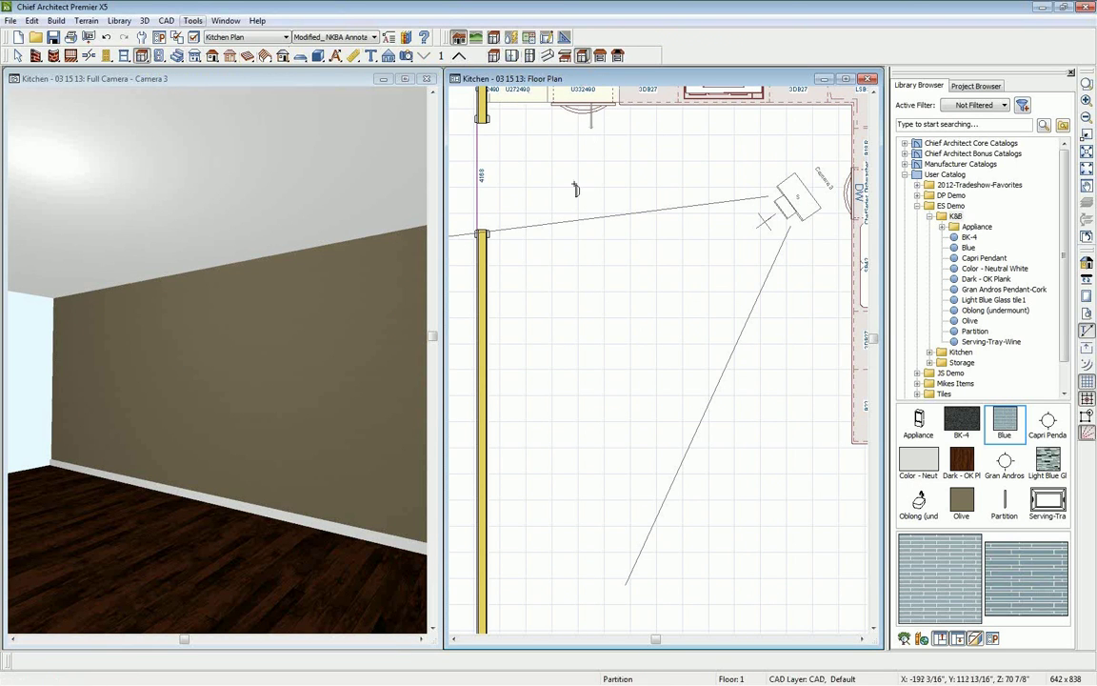
left_click(497, 256)
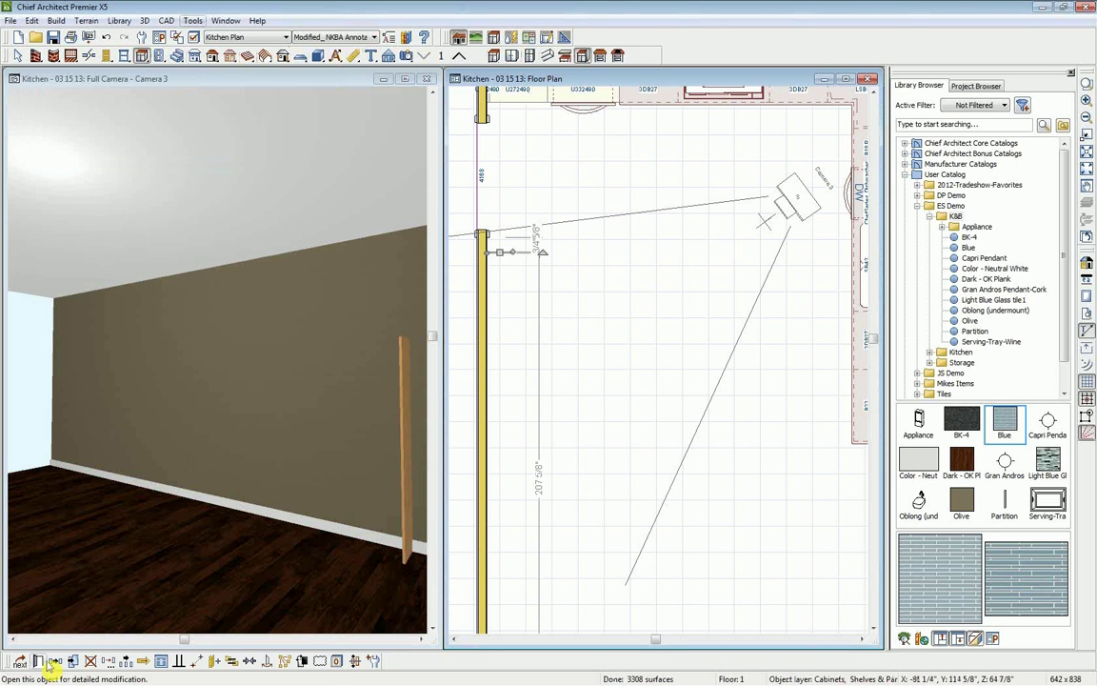
left_click(38, 662)
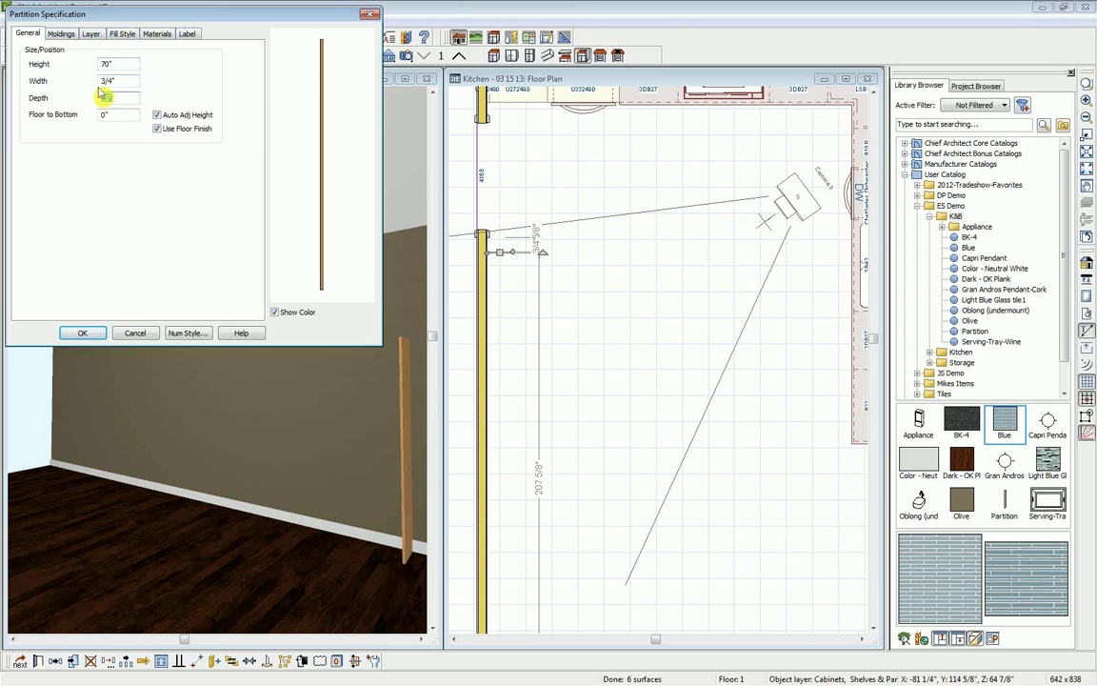
left_click(82, 333)
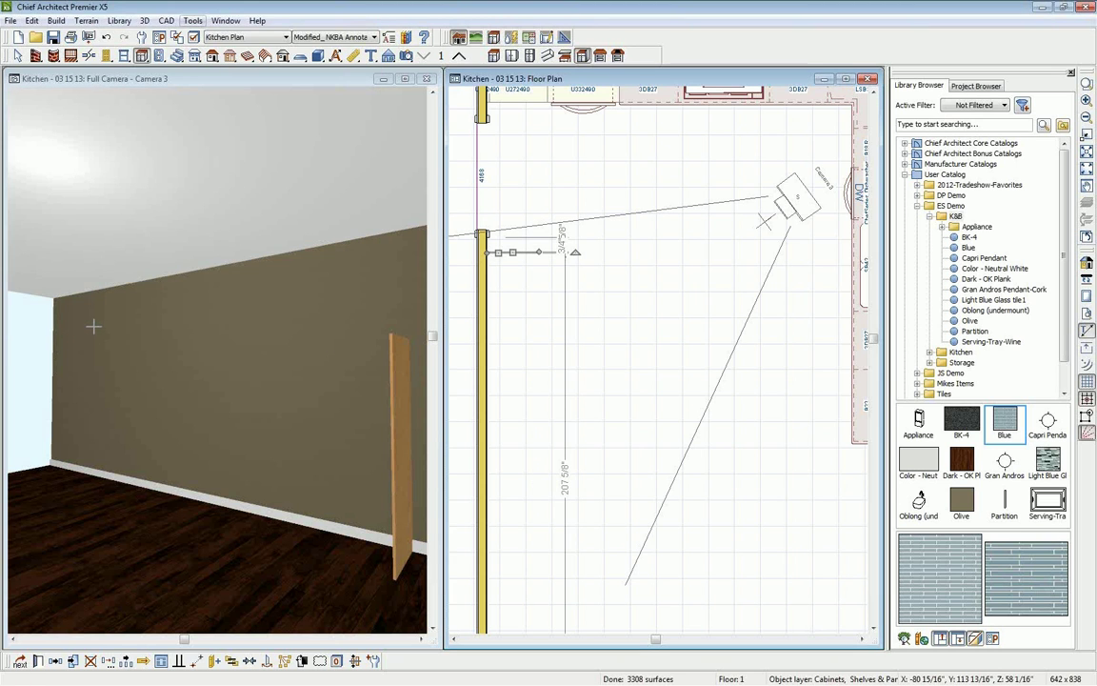
Place the Bottom Mount Refrigerator from the Appliance folder against the blank wall, and move it up against the partition.
left_click(971, 226)
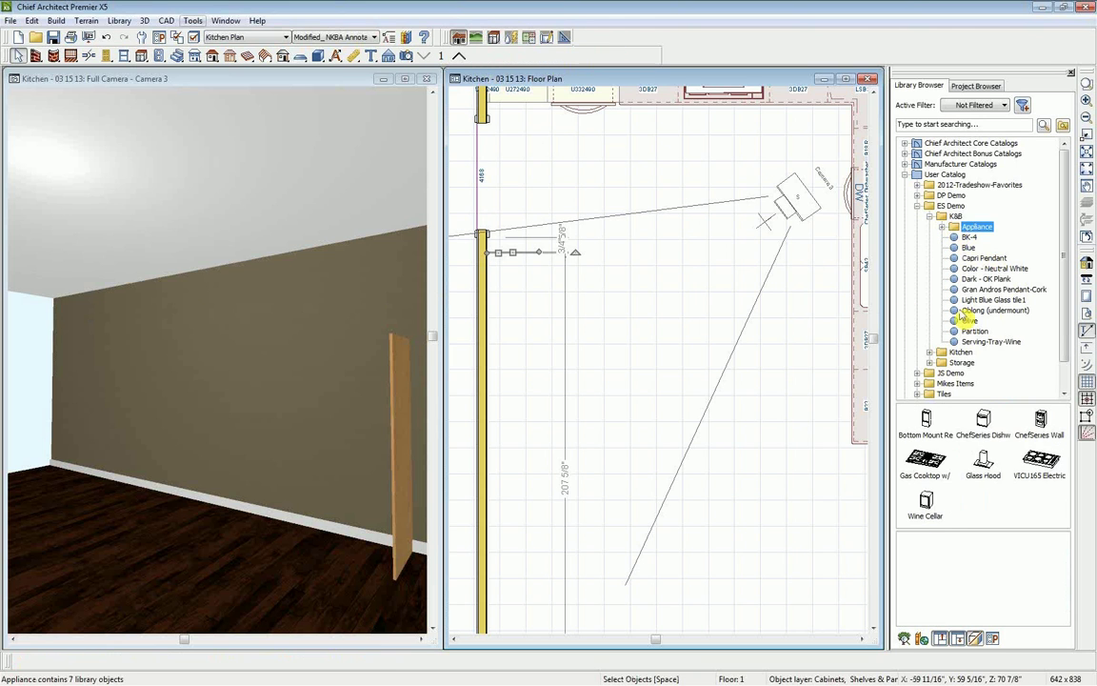
left_click(927, 422)
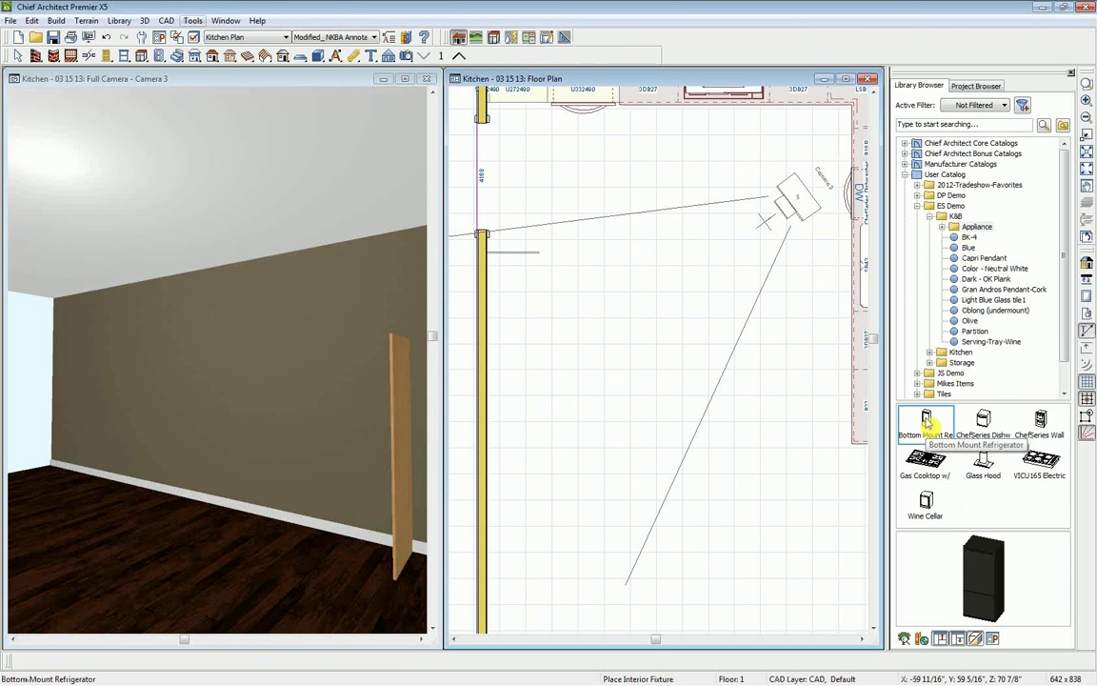
left_click(516, 302)
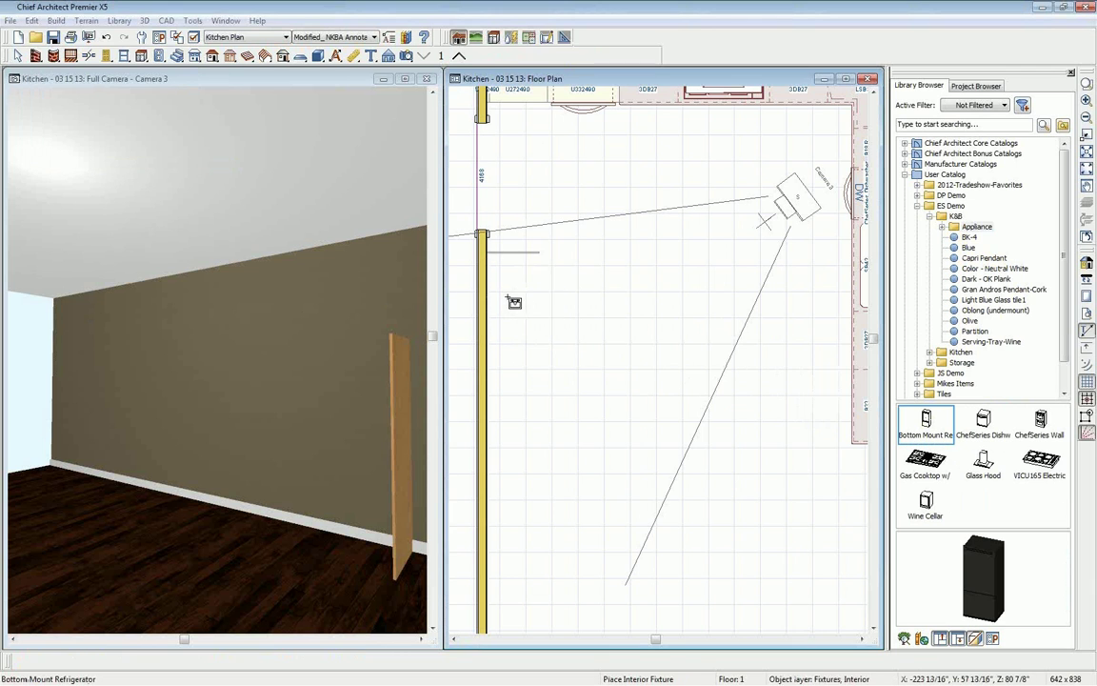
left_click(515, 304)
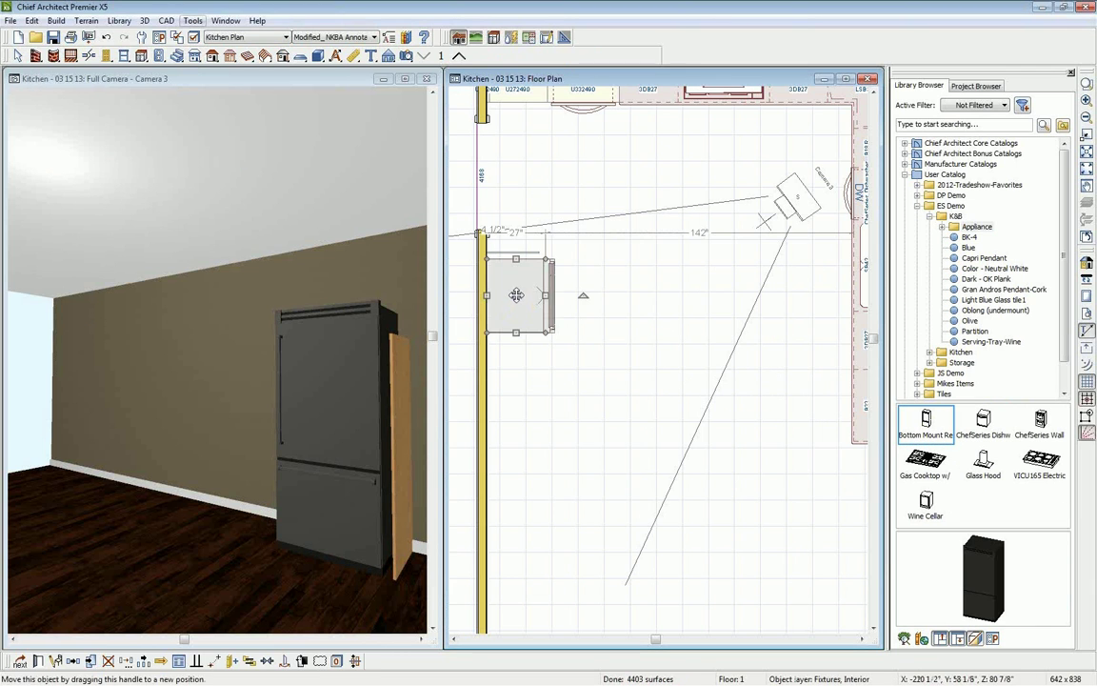
left_click_drag(513, 291, 514, 289)
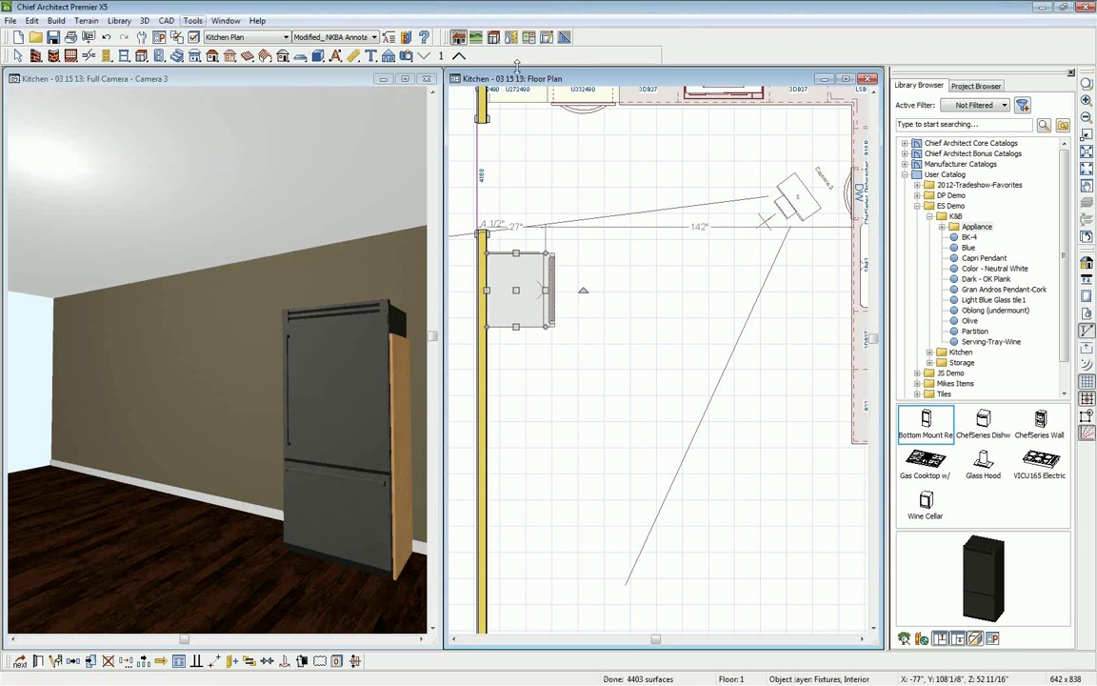
Place a wall cabinet above the refrigerator and widen it to 36" so it spans the appliance.
left_click(142, 55)
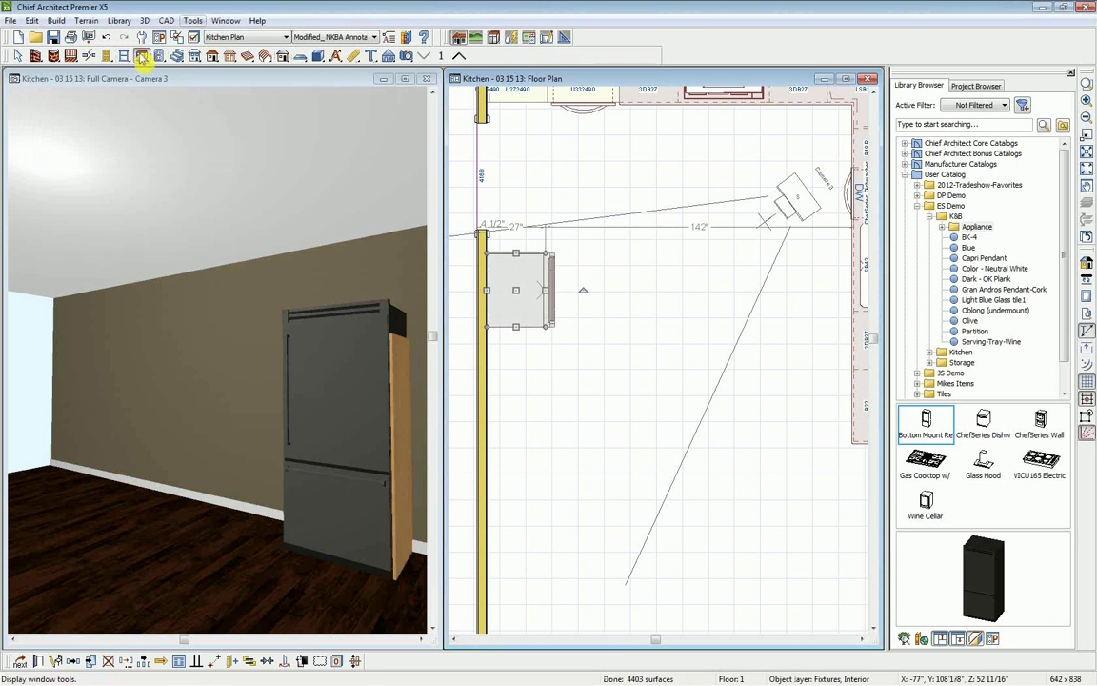
left_click(512, 55)
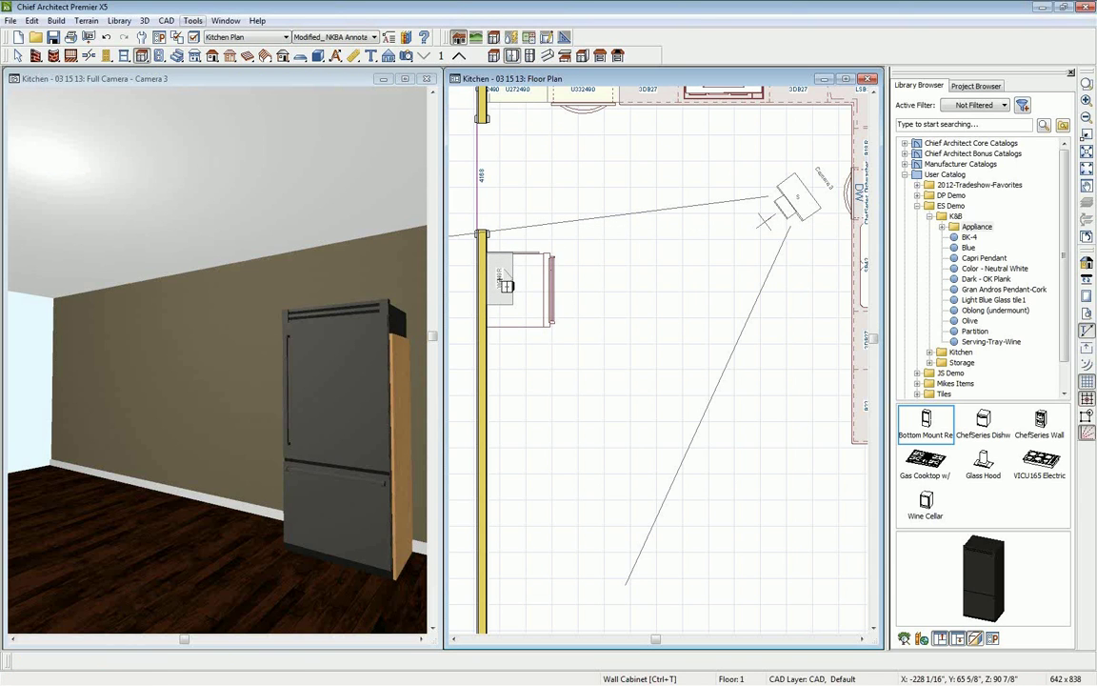
left_click(508, 285)
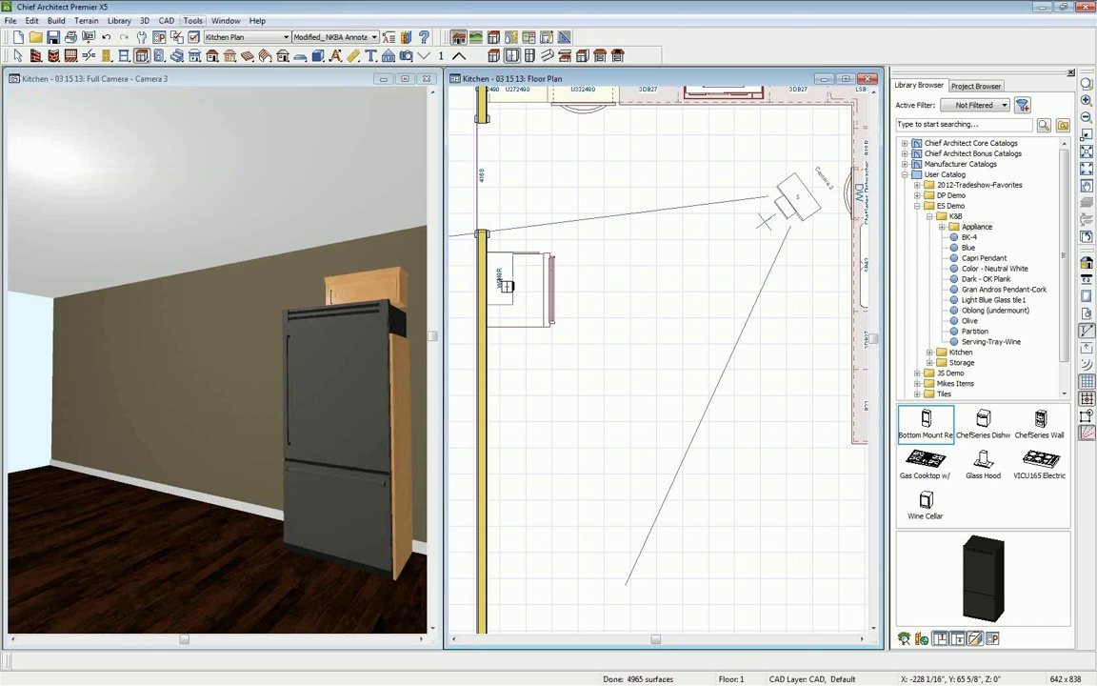
left_click(501, 286)
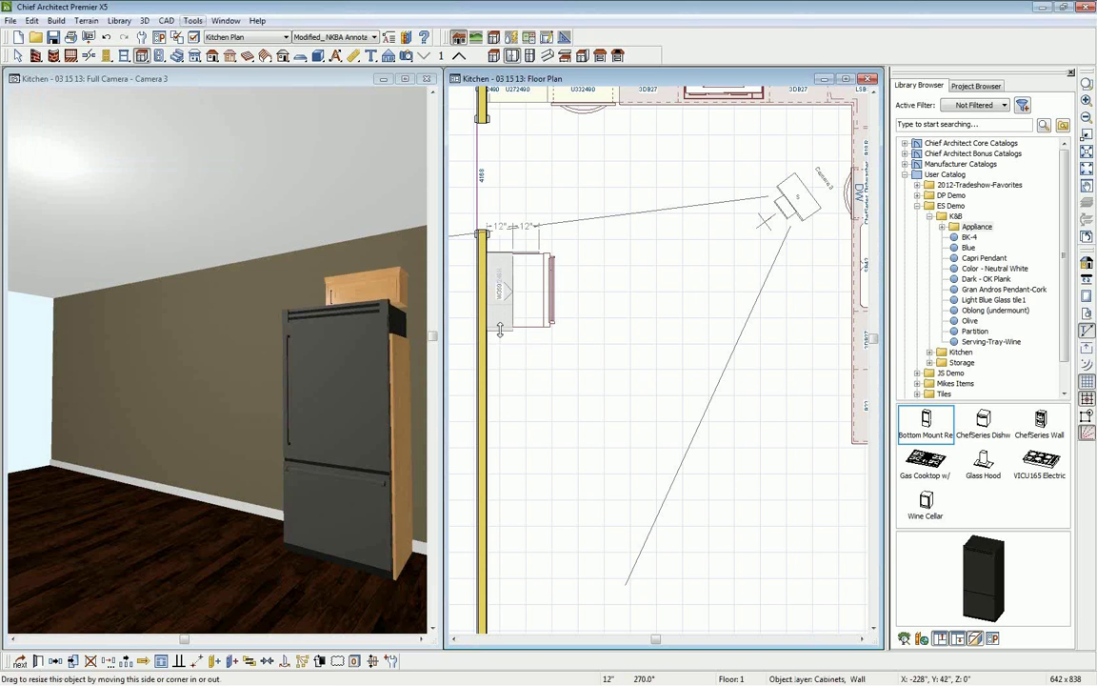
left_click_drag(500, 329, 500, 331)
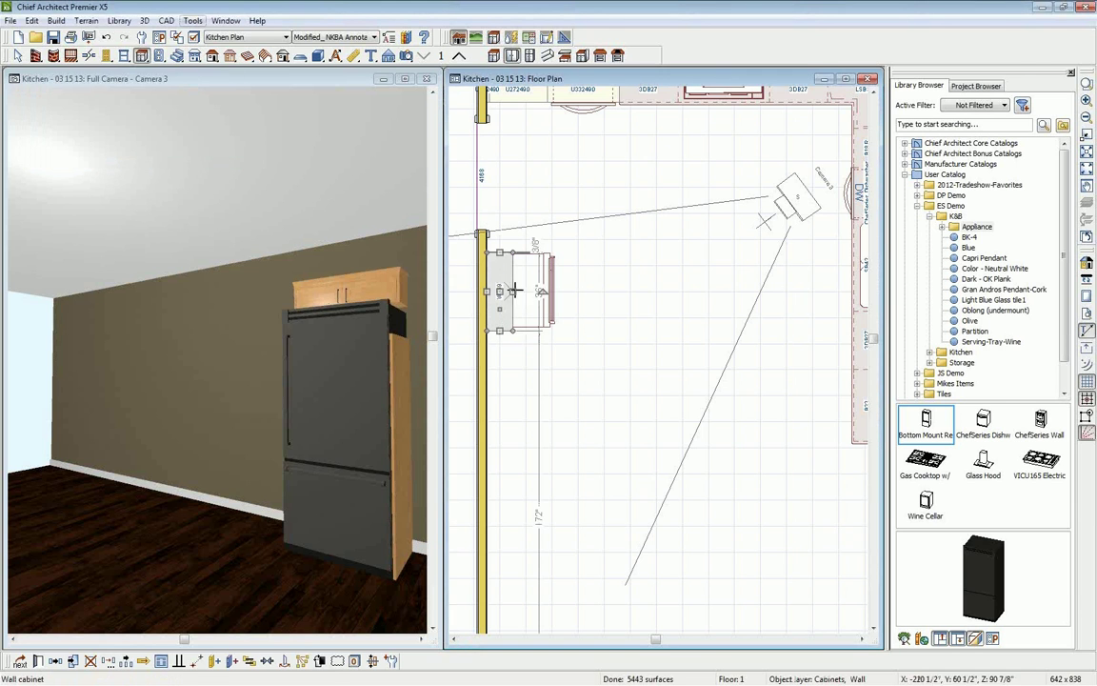
Raise the refrigerator's side partition to 81" high in the camera view and extend the wall cabinet above to 24" deep.
left_click(407, 393)
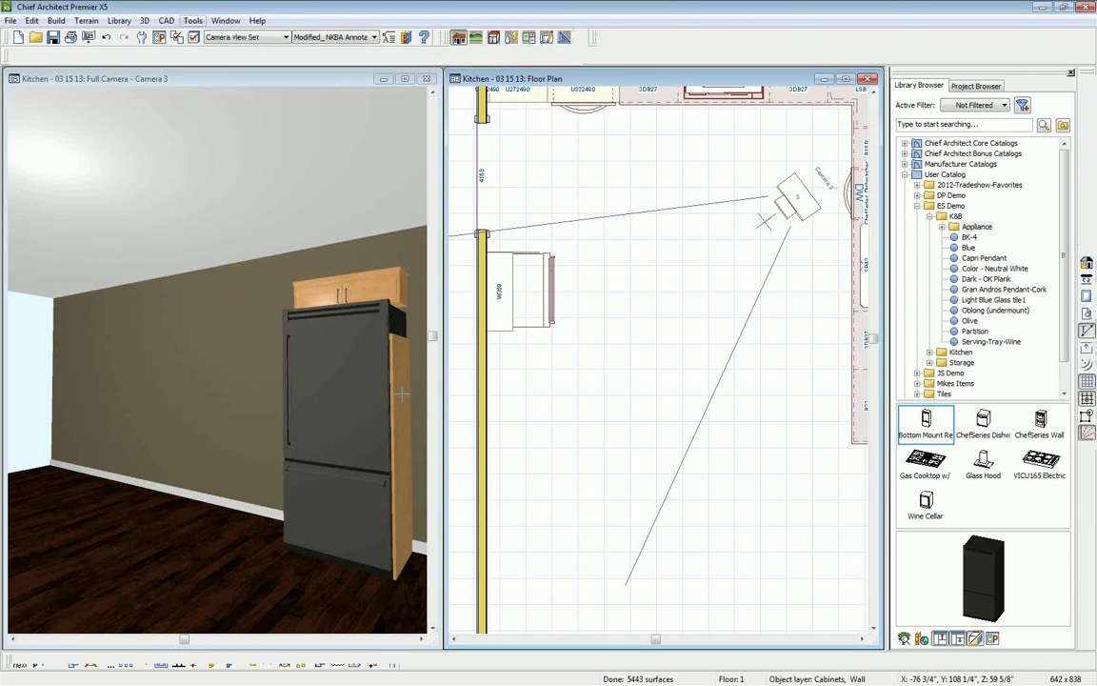
left_click(398, 358)
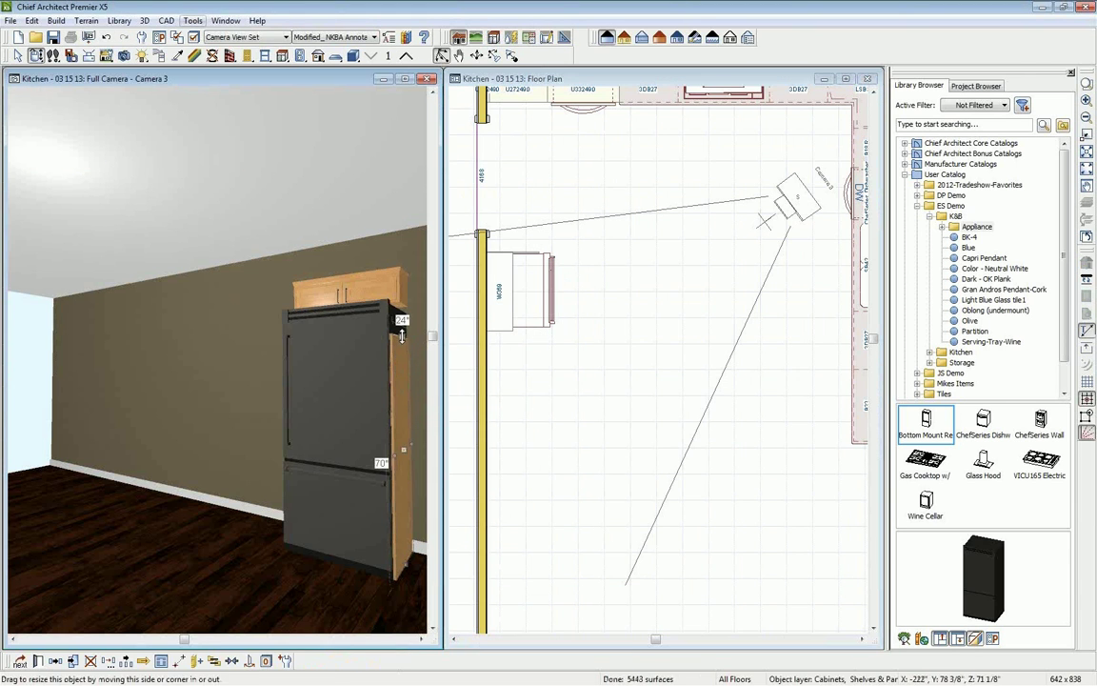
left_click_drag(402, 335, 405, 307)
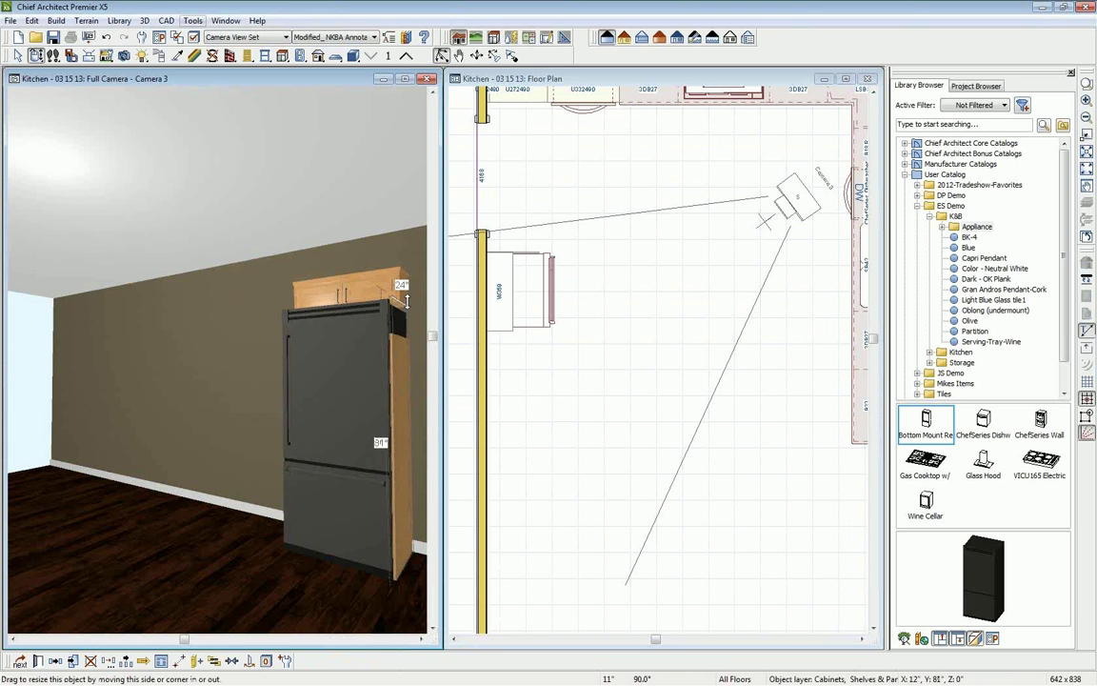
left_click(501, 300)
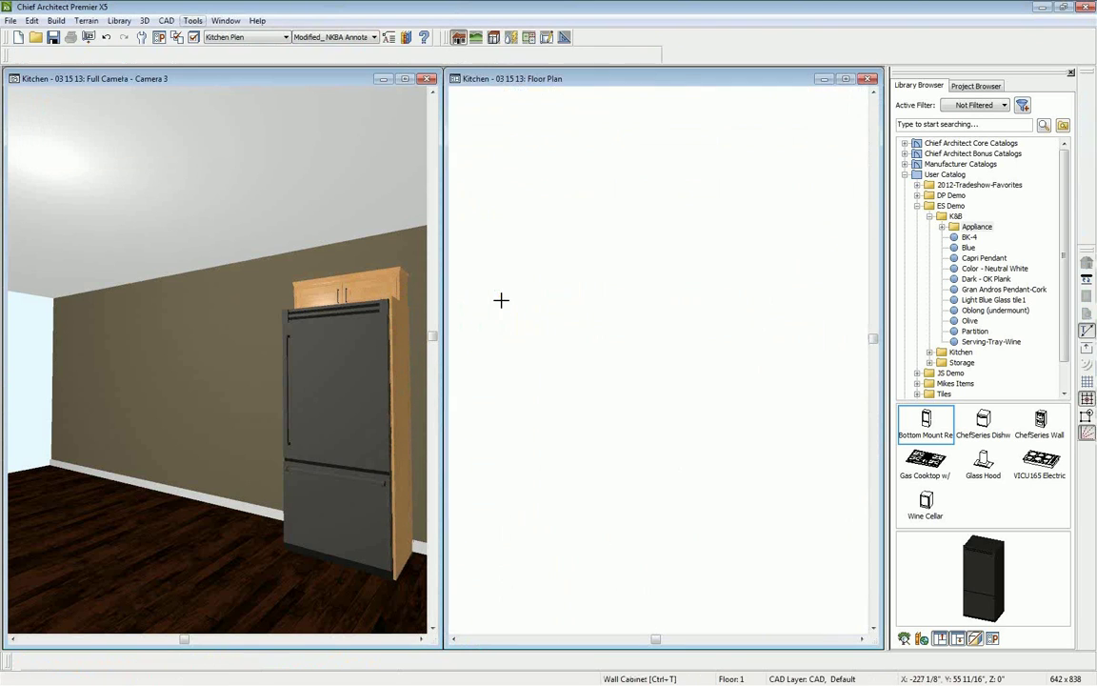
left_click_drag(541, 292, 540, 291)
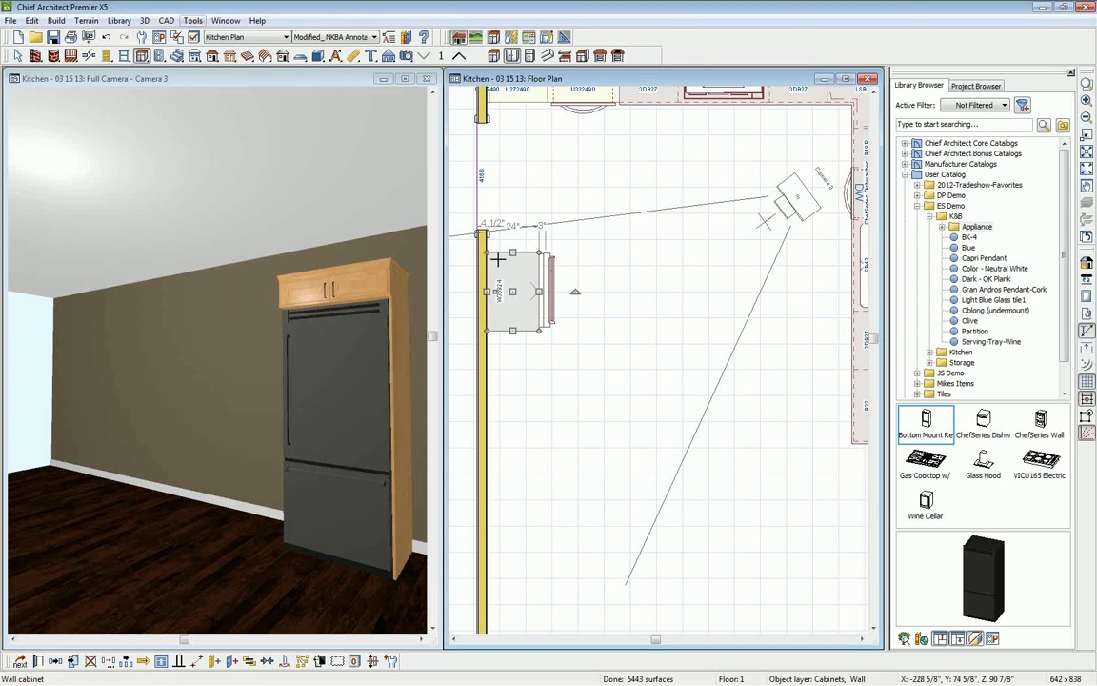
Move the wall cabinet above the refrigerator so its front corner aligns with the outer face of the partition.
scroll(500, 258, "up", 1)
scroll(541, 266, "up", 1)
middle_click_drag(529, 301, 567, 299)
left_click_drag(550, 315, 548, 313)
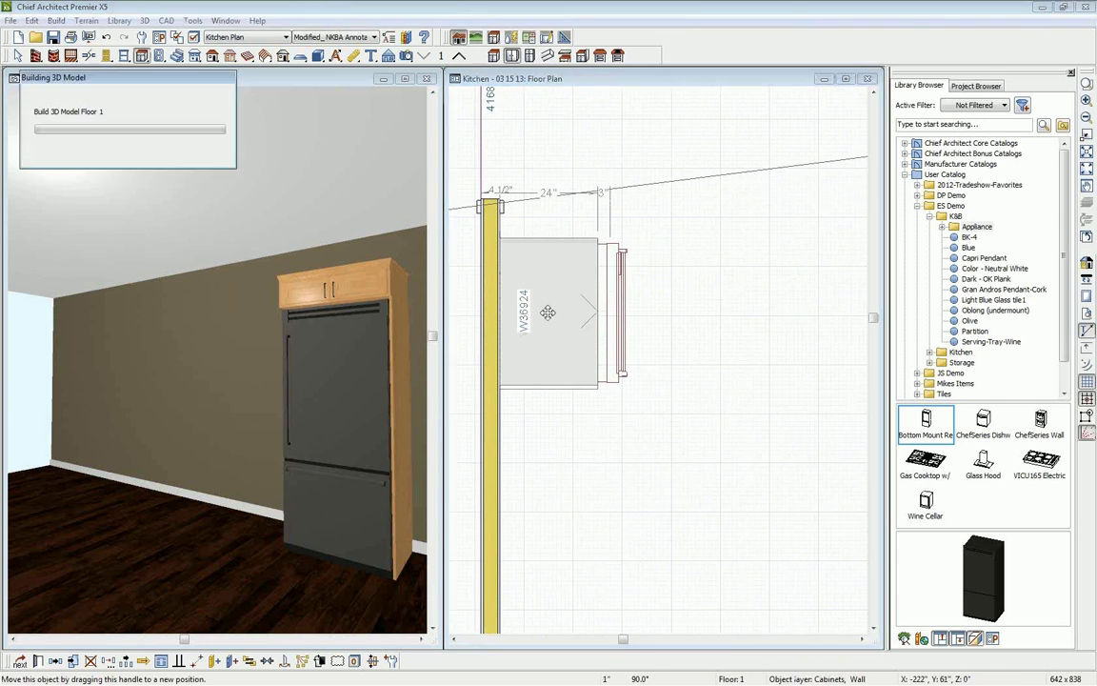
scroll(531, 222, "up", 2)
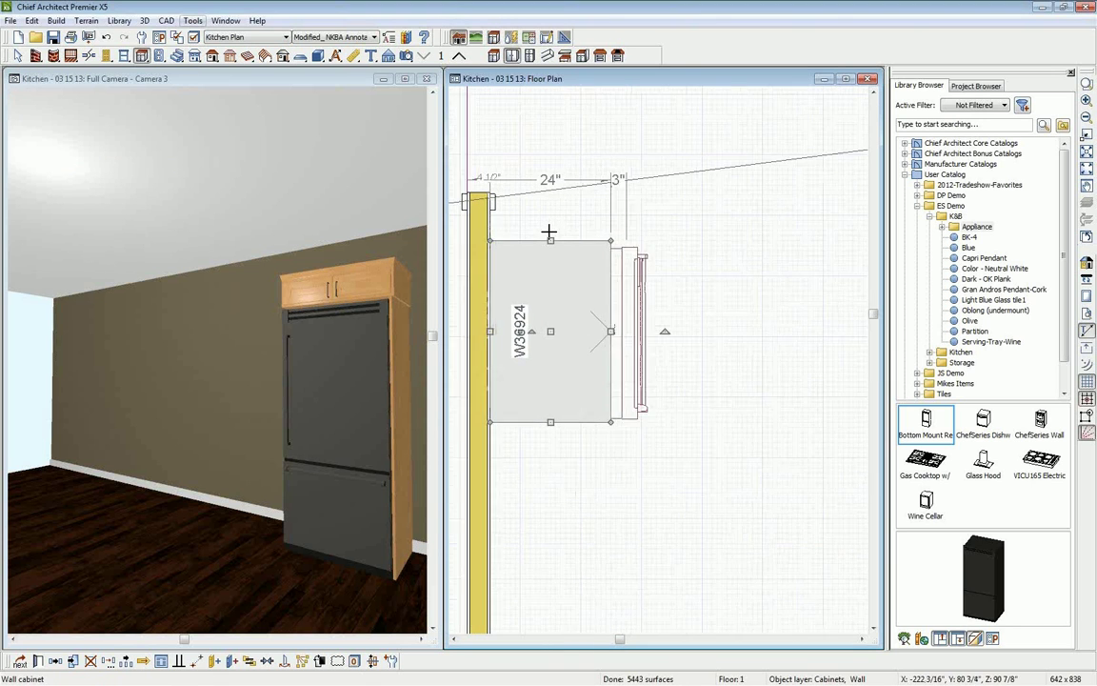
left_click_drag(550, 354, 550, 366)
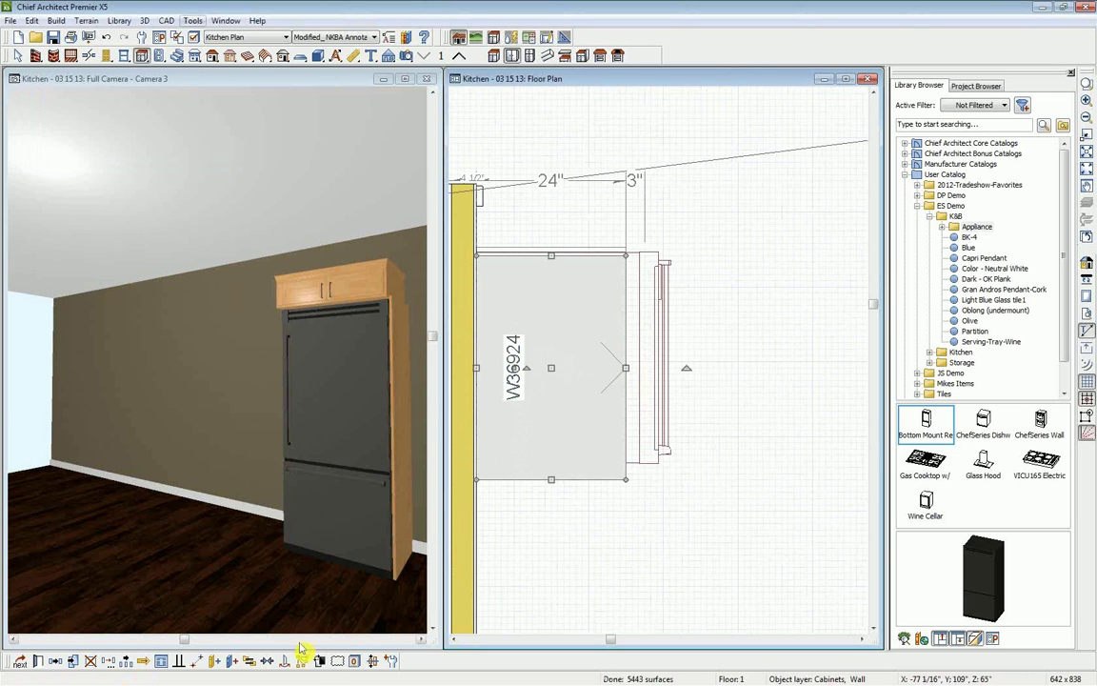
left_click(195, 667)
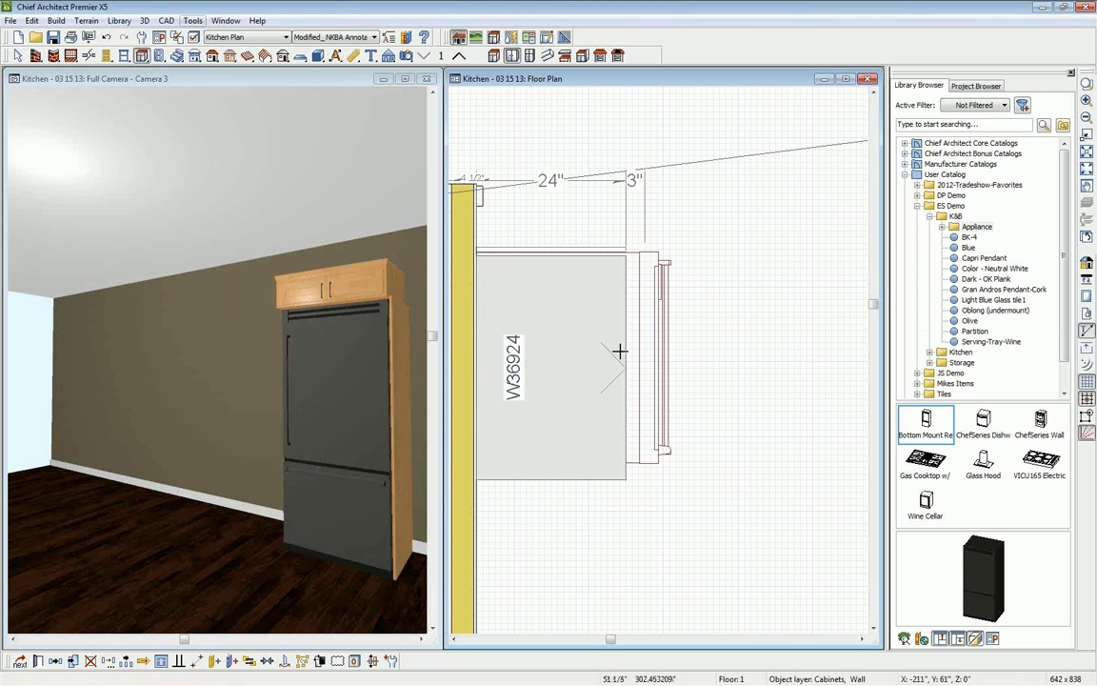
left_click(626, 248)
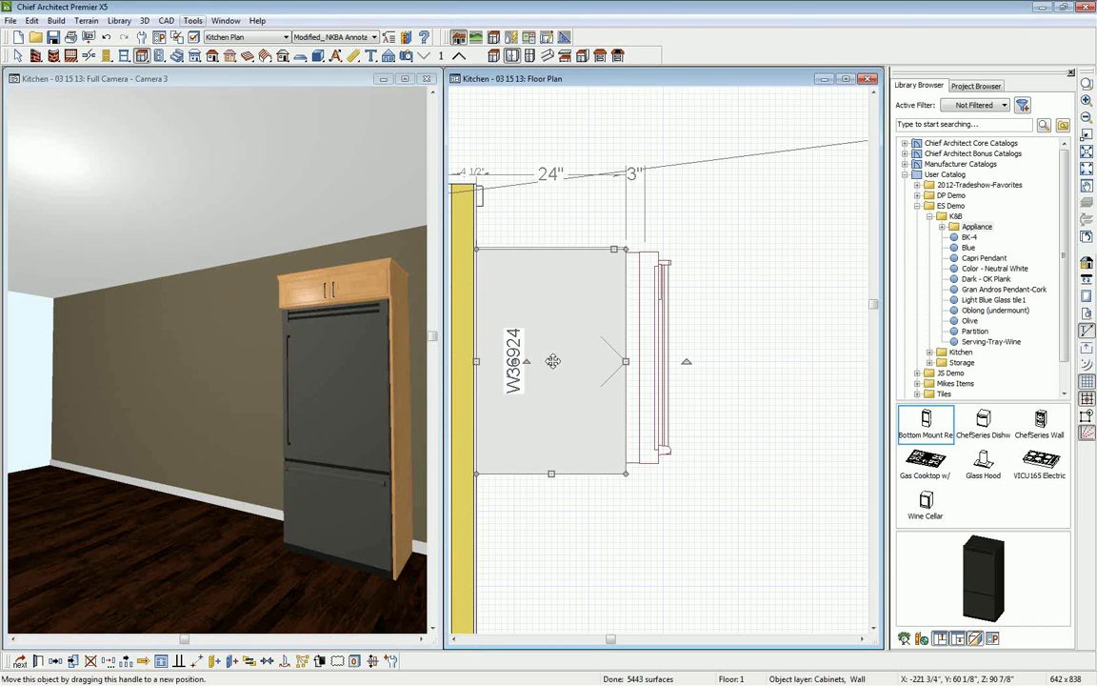
left_click_drag(554, 359, 551, 359)
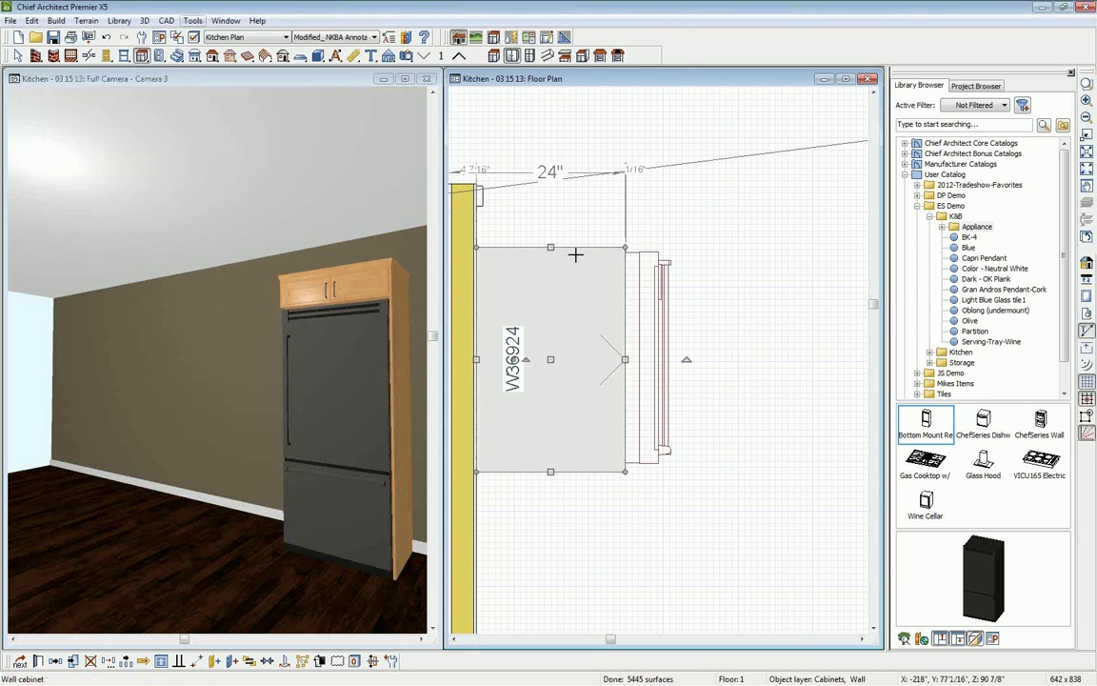
key("Escape")
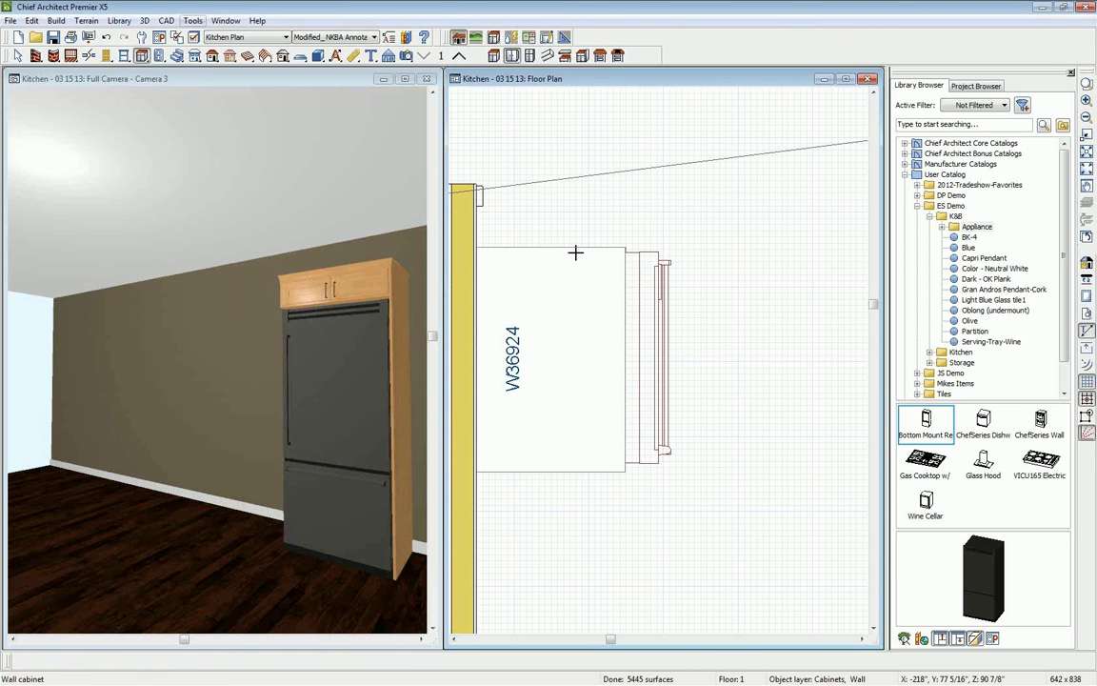
Copy the partition to the other side of the refrigerator and align it with the far end of the wall cabinet.
left_click(577, 250)
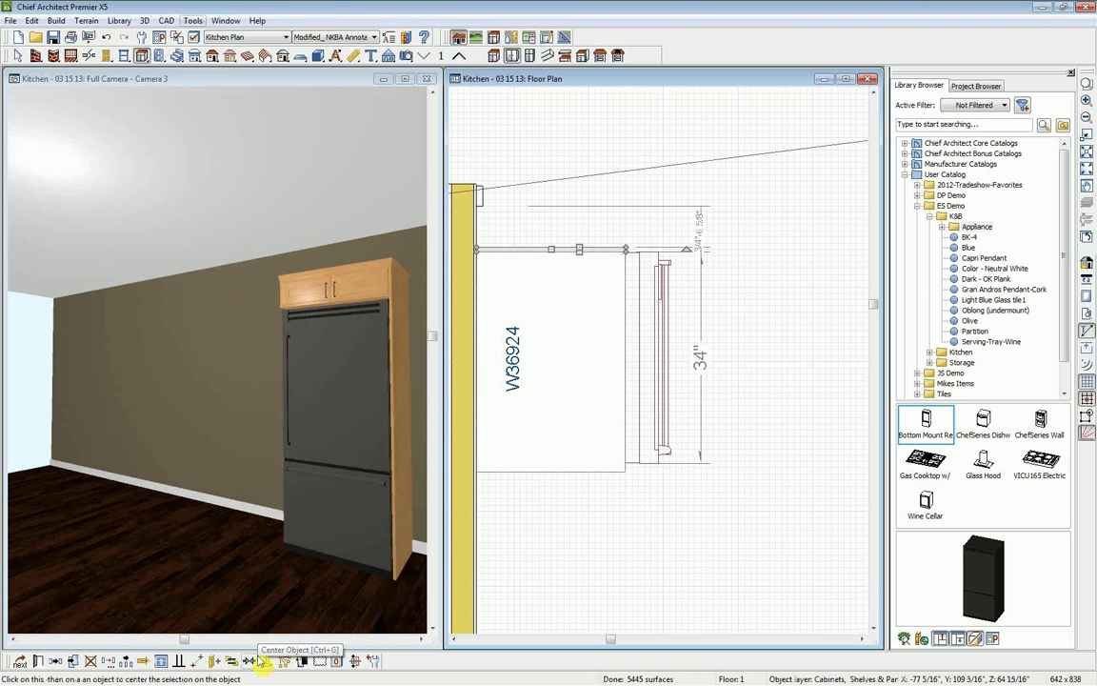
left_click(56, 661)
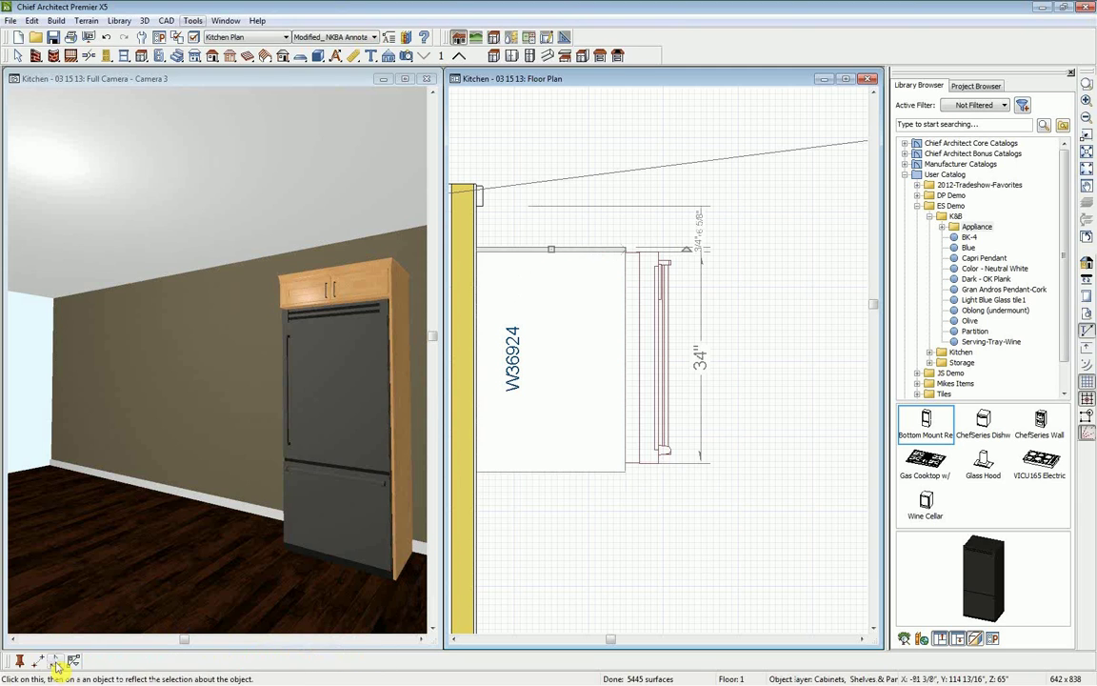
left_click(535, 521)
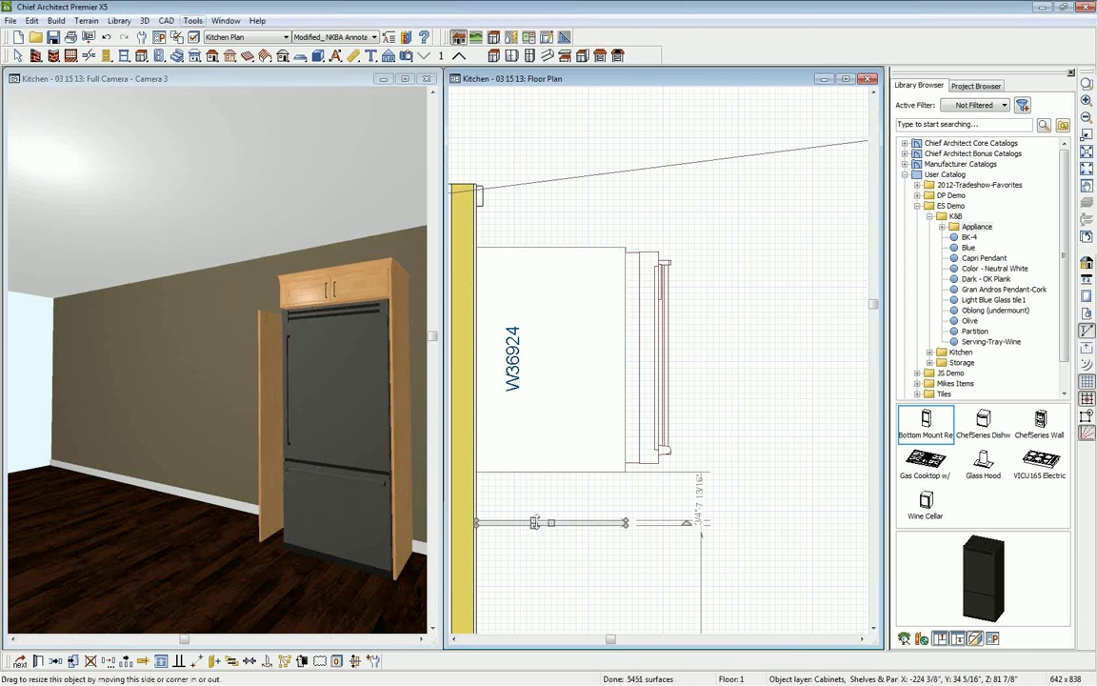
left_click_drag(535, 521, 526, 468)
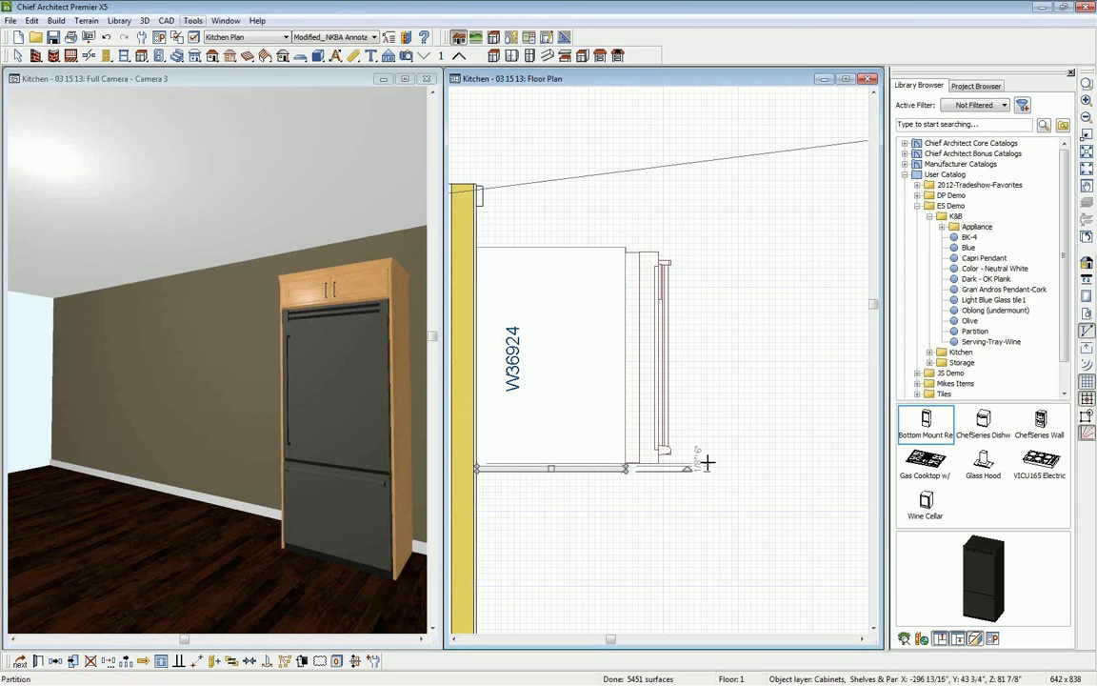
left_click(753, 418)
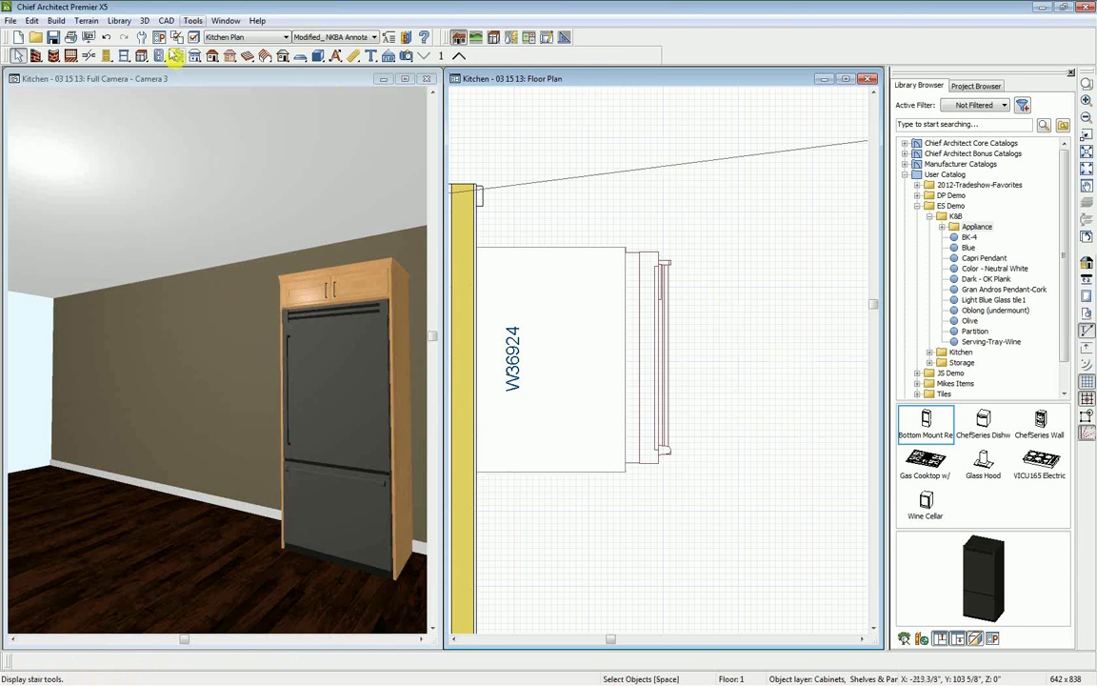
Place a wall cabinet on the wall directly beside the refrigerator enclosure and widen it to 36".
left_click(141, 56)
left_click(514, 56)
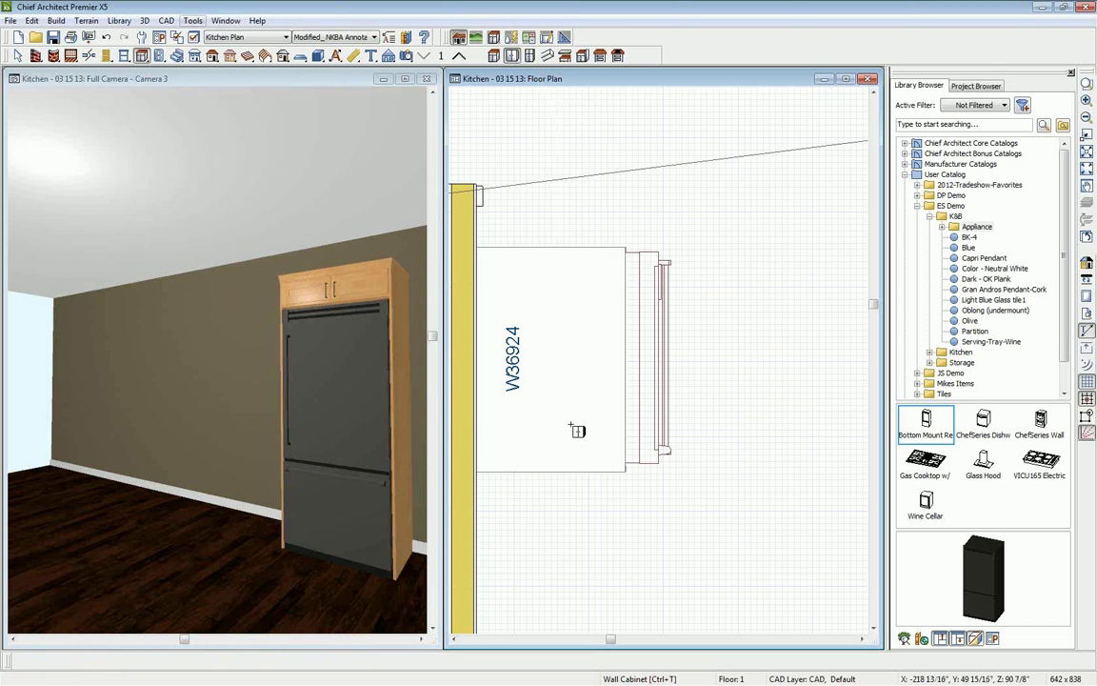
left_click(515, 543)
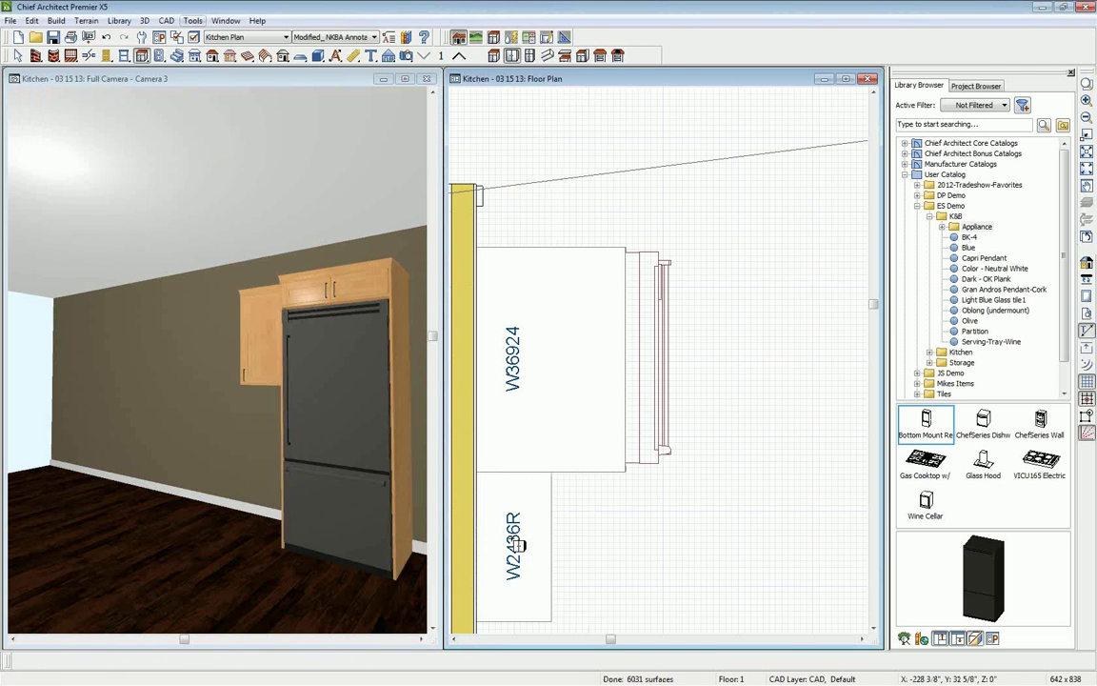
middle_click_drag(592, 549, 623, 256)
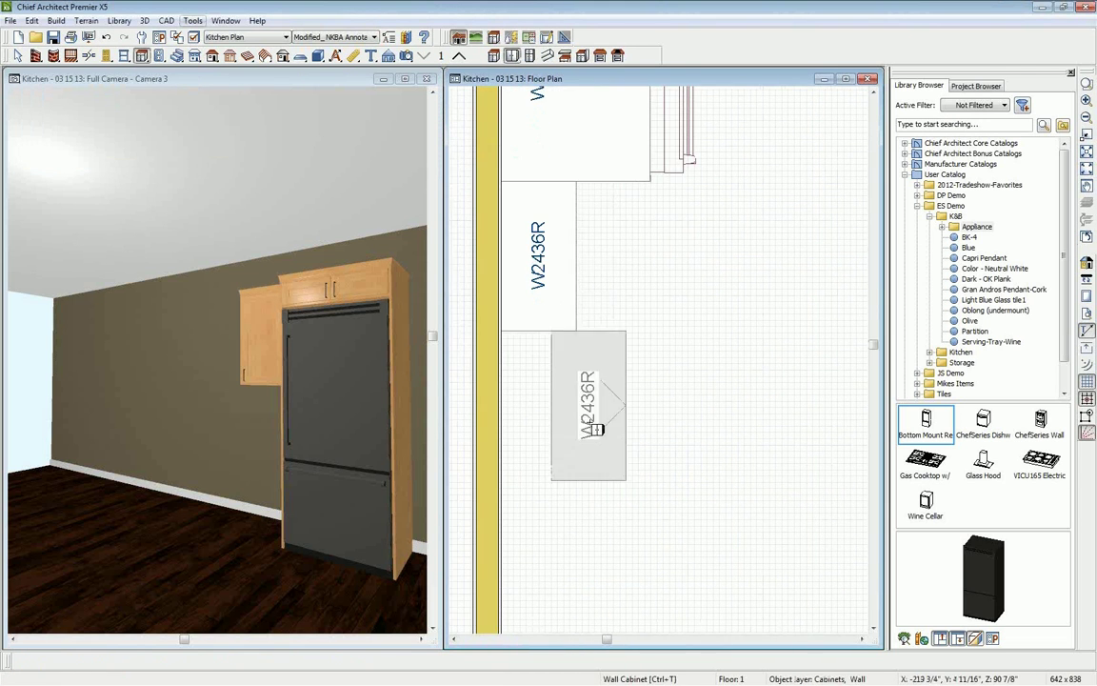
left_click(531, 291)
left_click_drag(538, 330, 536, 400)
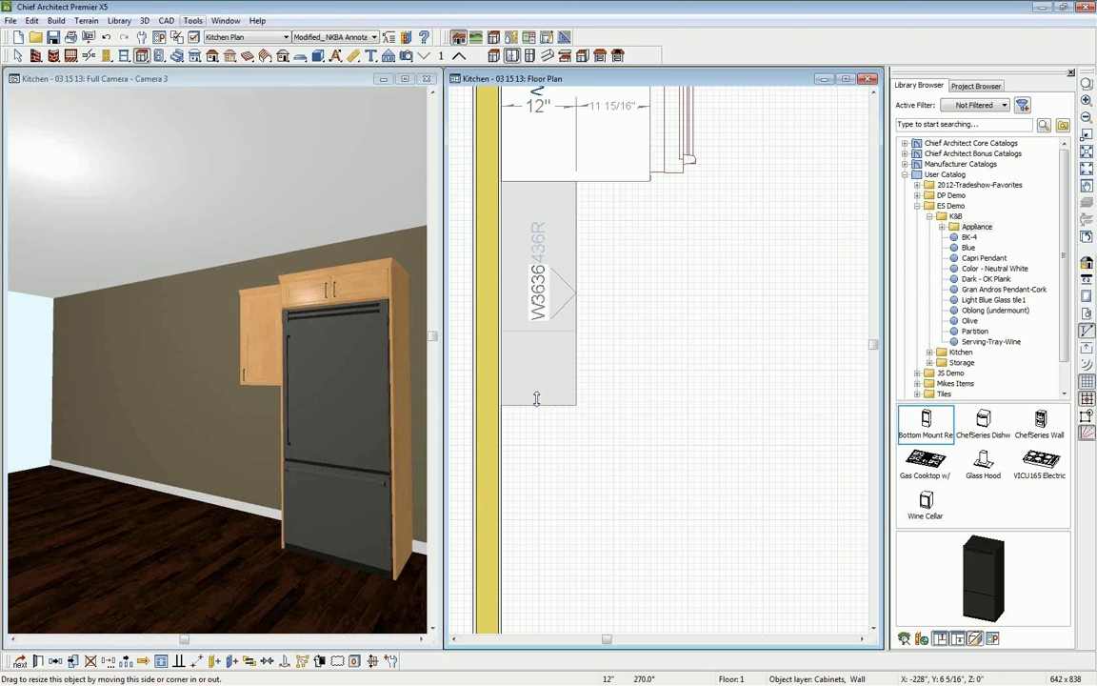
left_click_drag(536, 399, 536, 400)
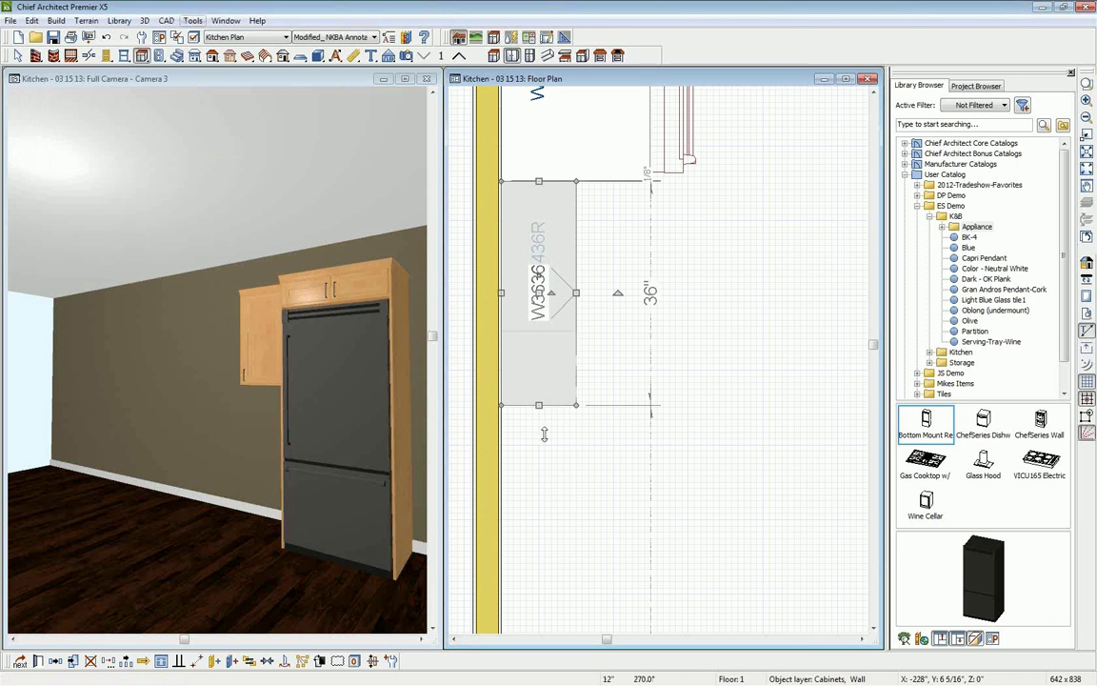
Add a 24" wall cabinet at the free end of the 36" one and set its door type to Auto Left Door.
left_click(548, 506)
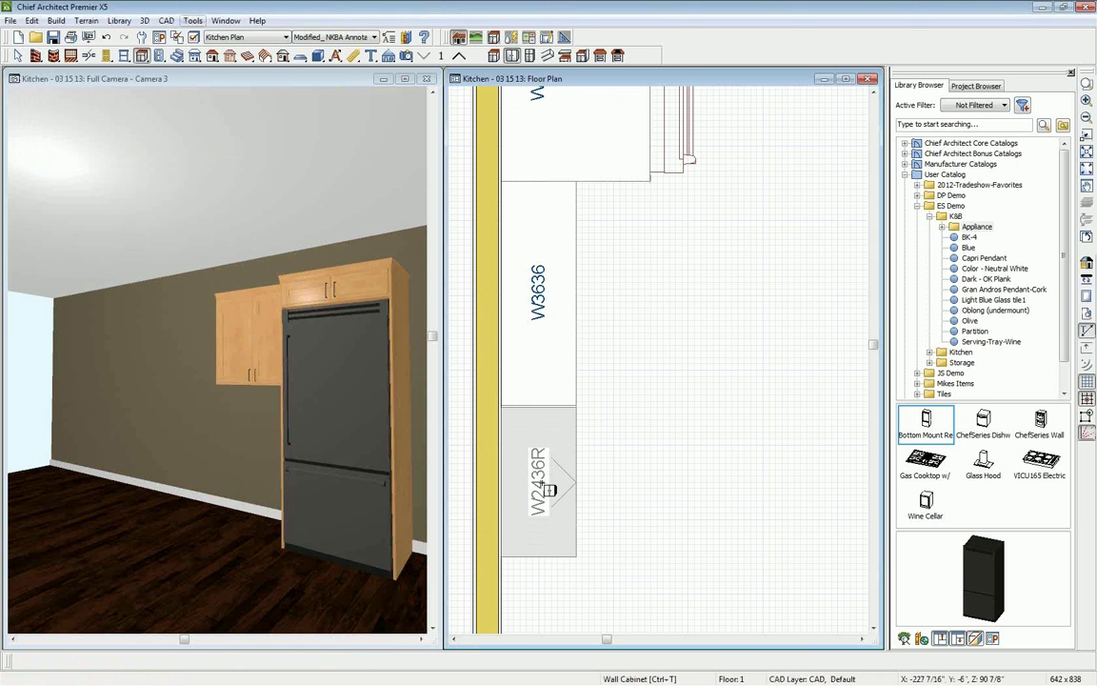
left_click(549, 479)
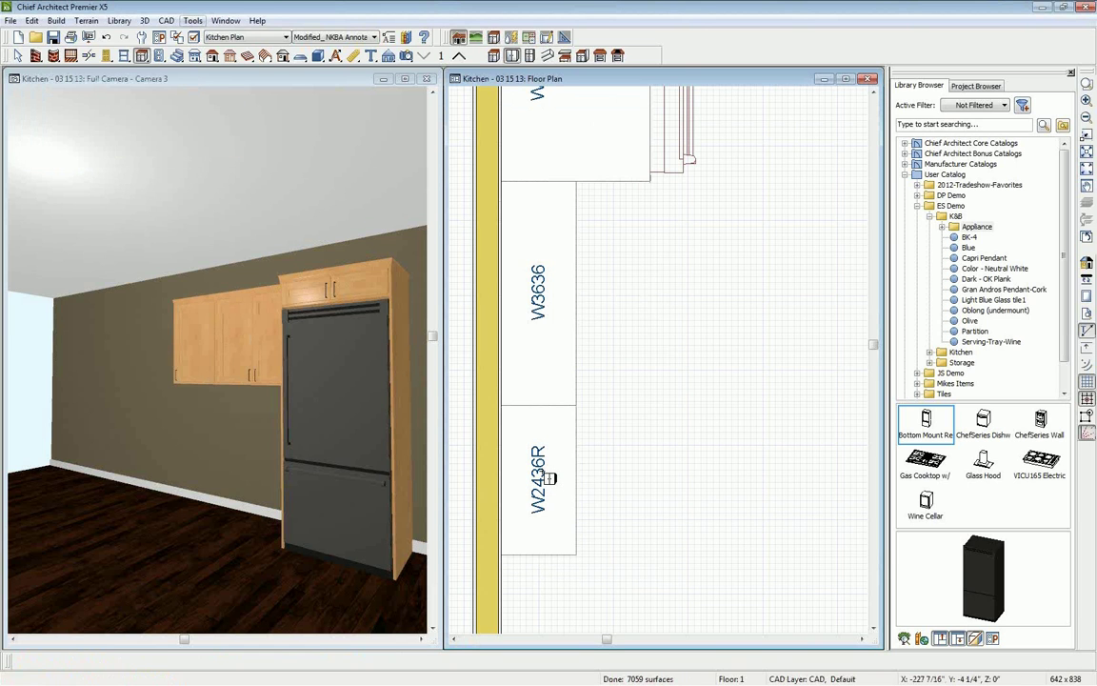
left_click(549, 478)
left_click(39, 662)
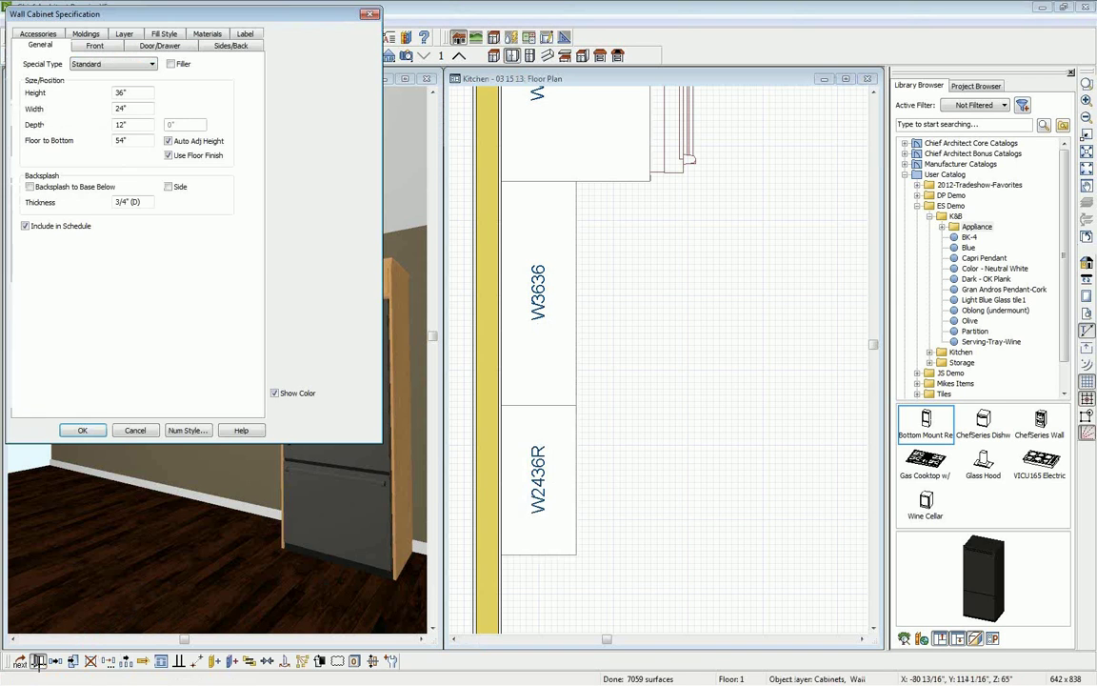
key("ctrl+Tab")
left_click(152, 102)
left_click(149, 166)
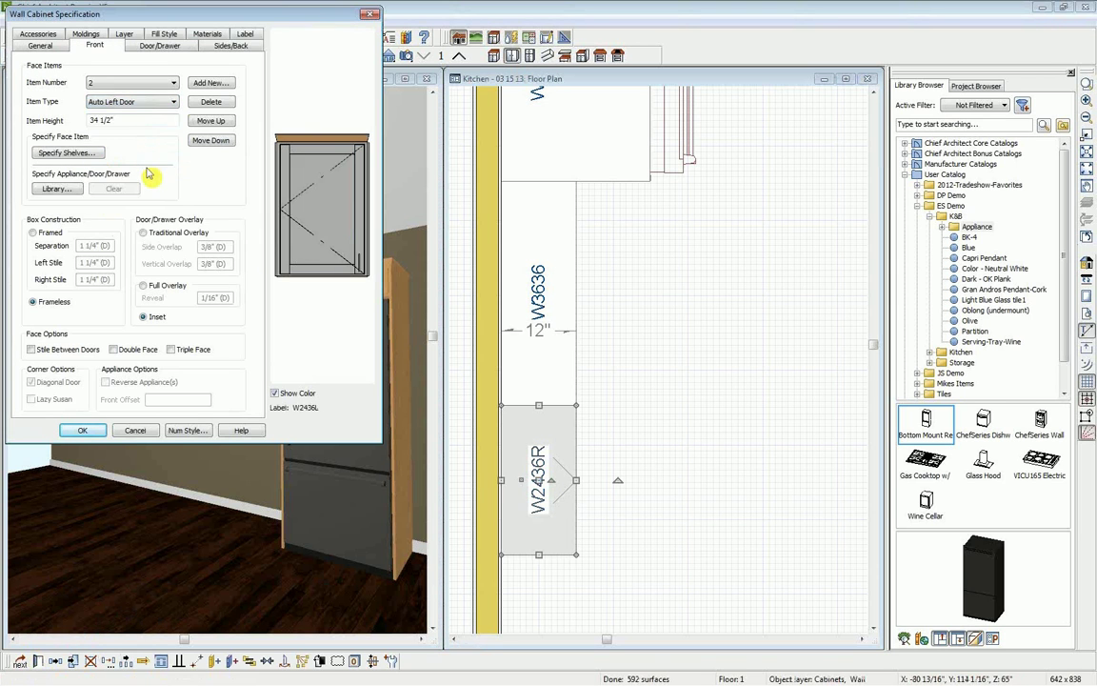
left_click(83, 430)
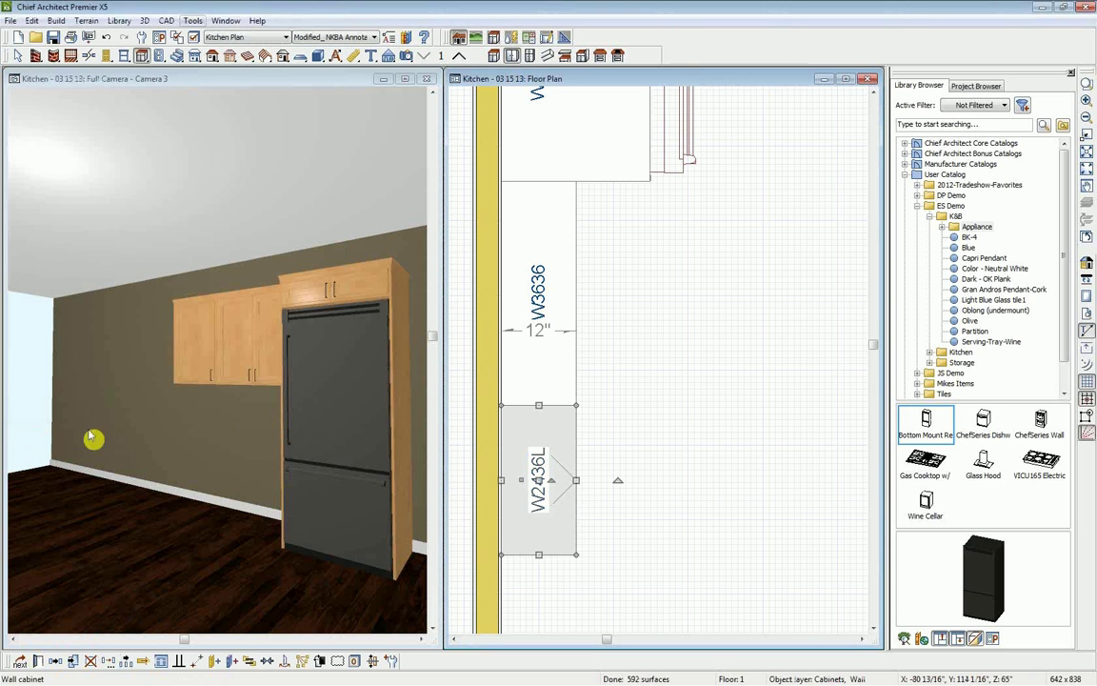
Place a 24" base cabinet against the refrigerator enclosure and add a second base cabinet beside it, narrowed to 18".
left_click(494, 55)
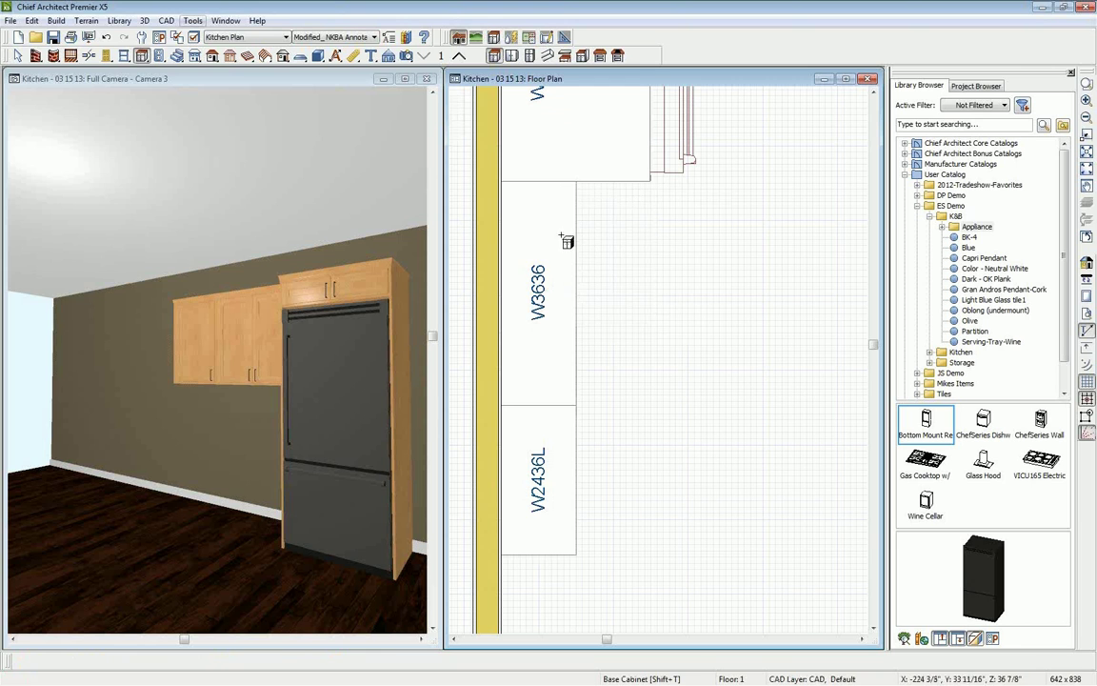
left_click(613, 298)
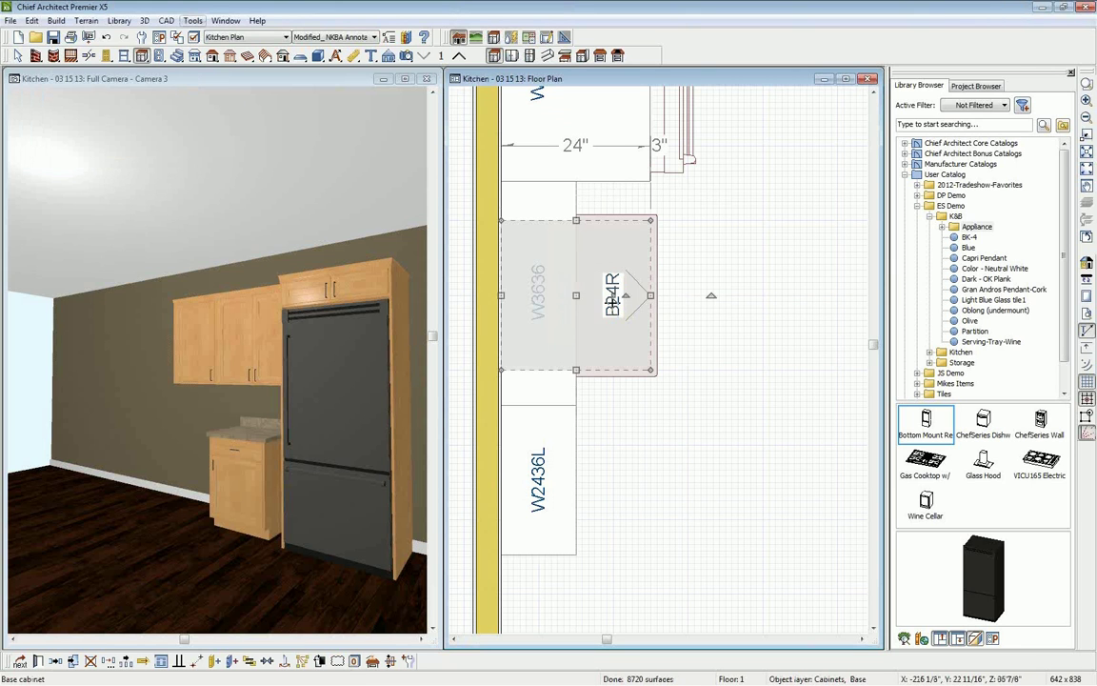
left_click_drag(575, 295, 568, 254)
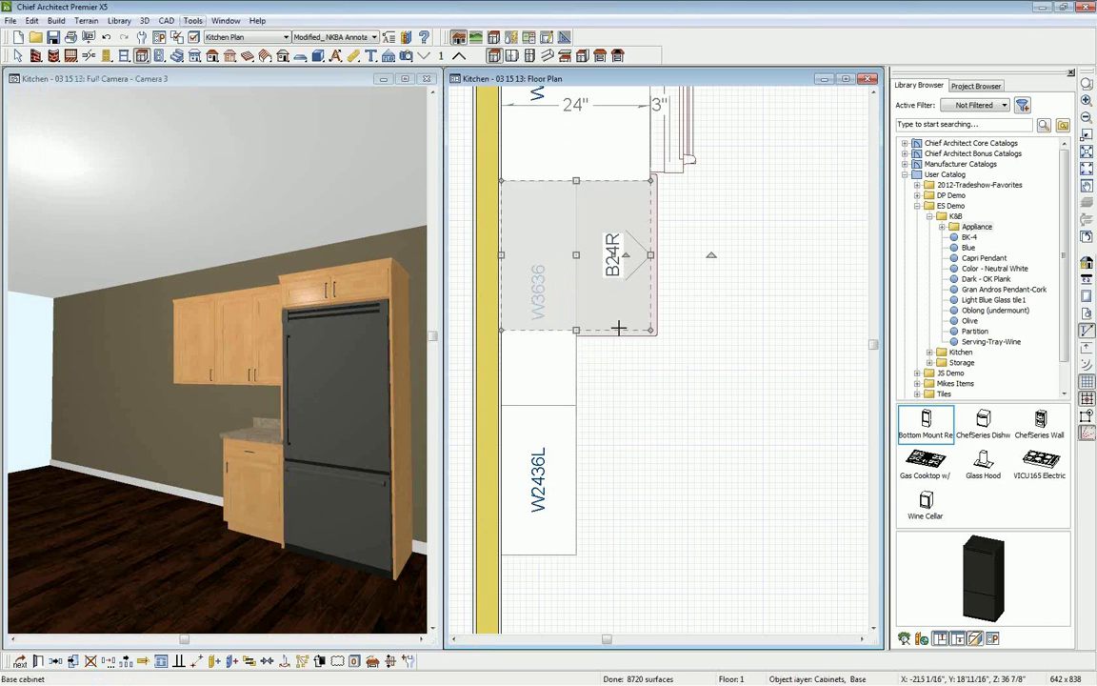
key("Escape")
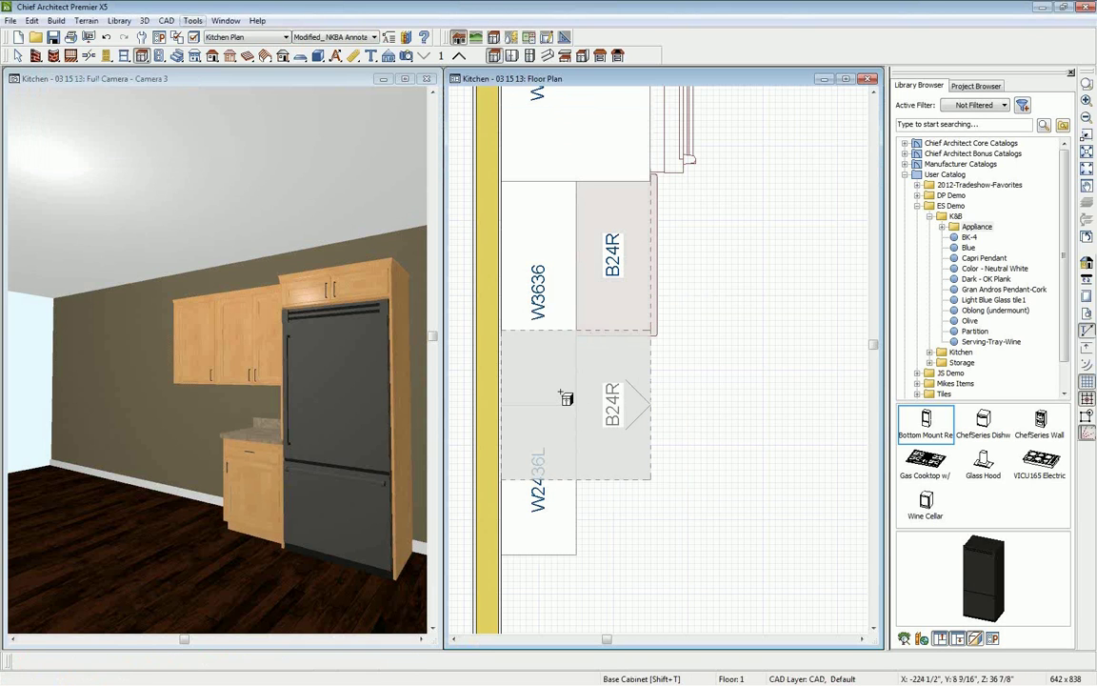
left_click(566, 398)
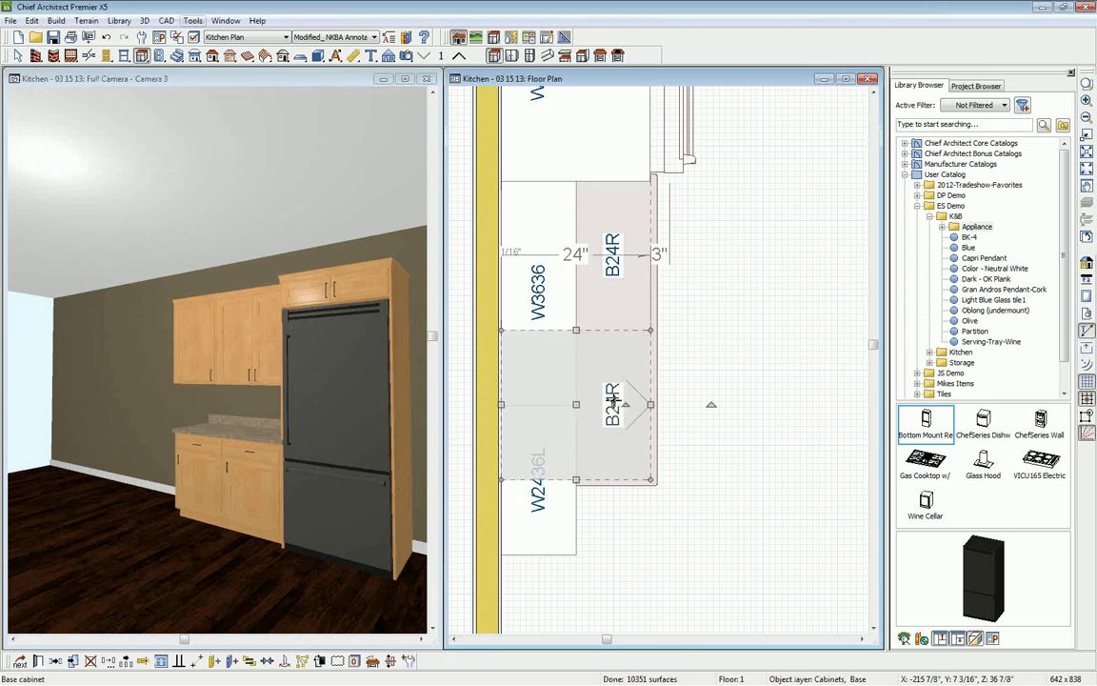
left_click_drag(576, 479, 575, 440)
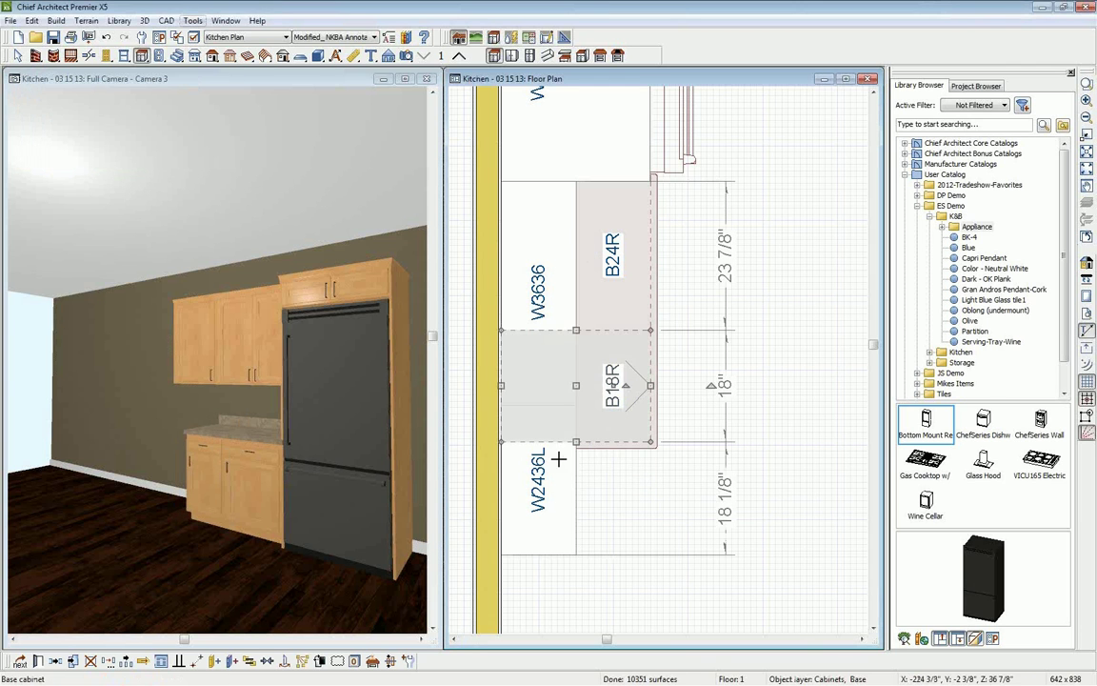
Add a 24" base cabinet at the end of the base run and rotate it to form a blind corner projecting into the room.
scroll(457, 455, "down", 2)
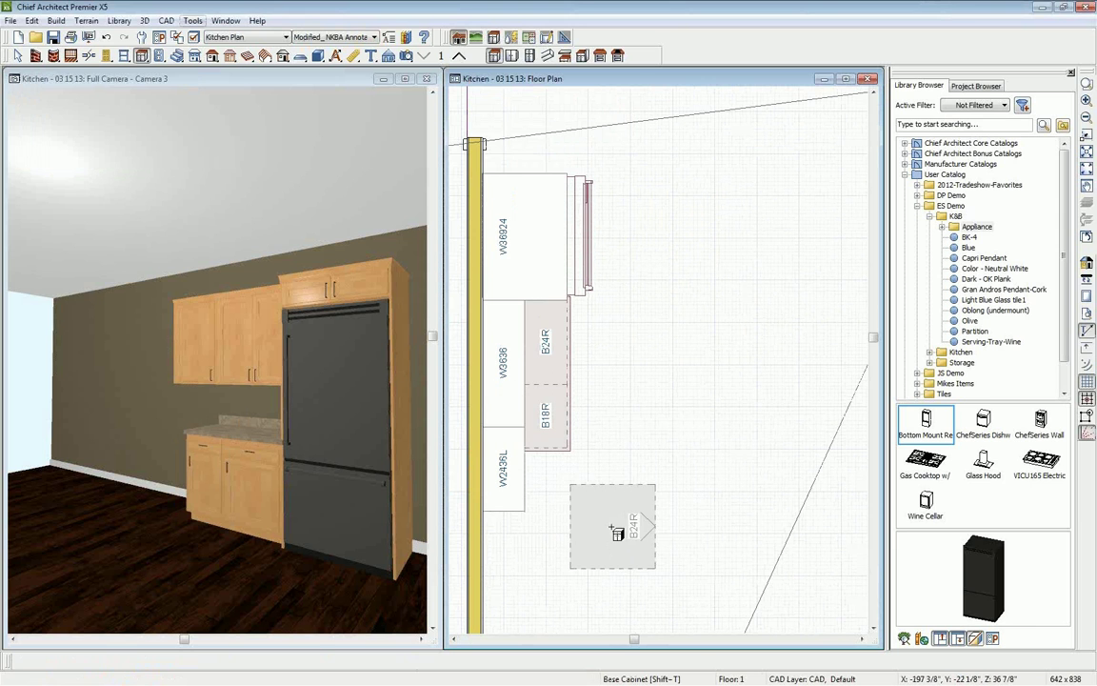
left_click(625, 530)
left_click_drag(594, 370, 560, 372)
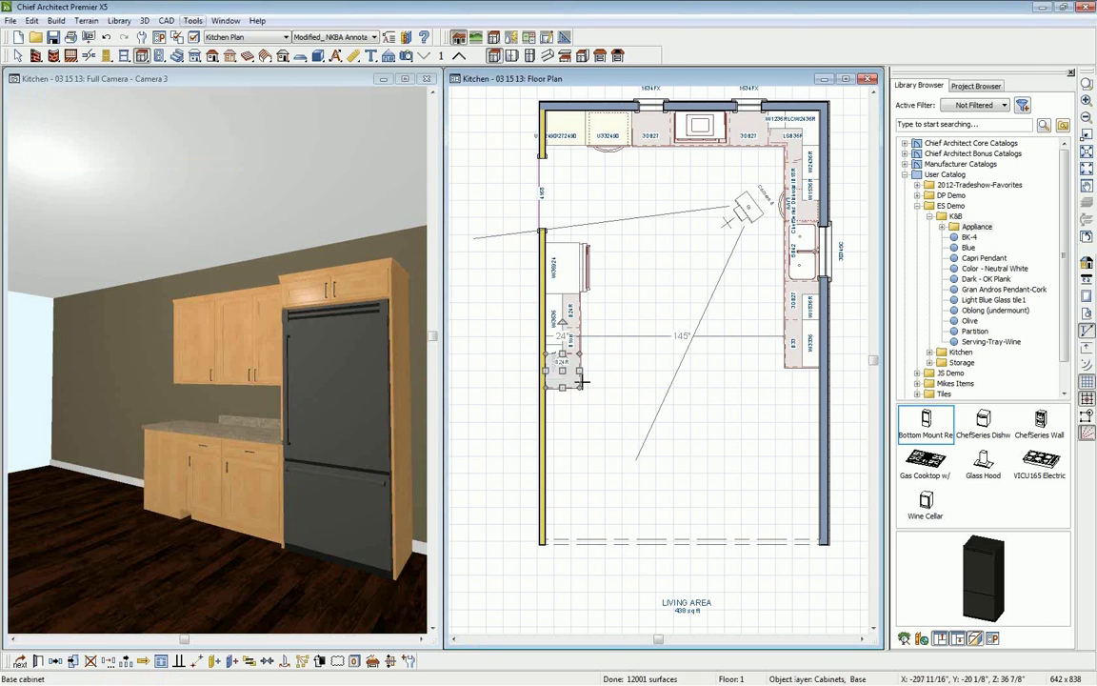
left_click_drag(562, 321, 609, 373)
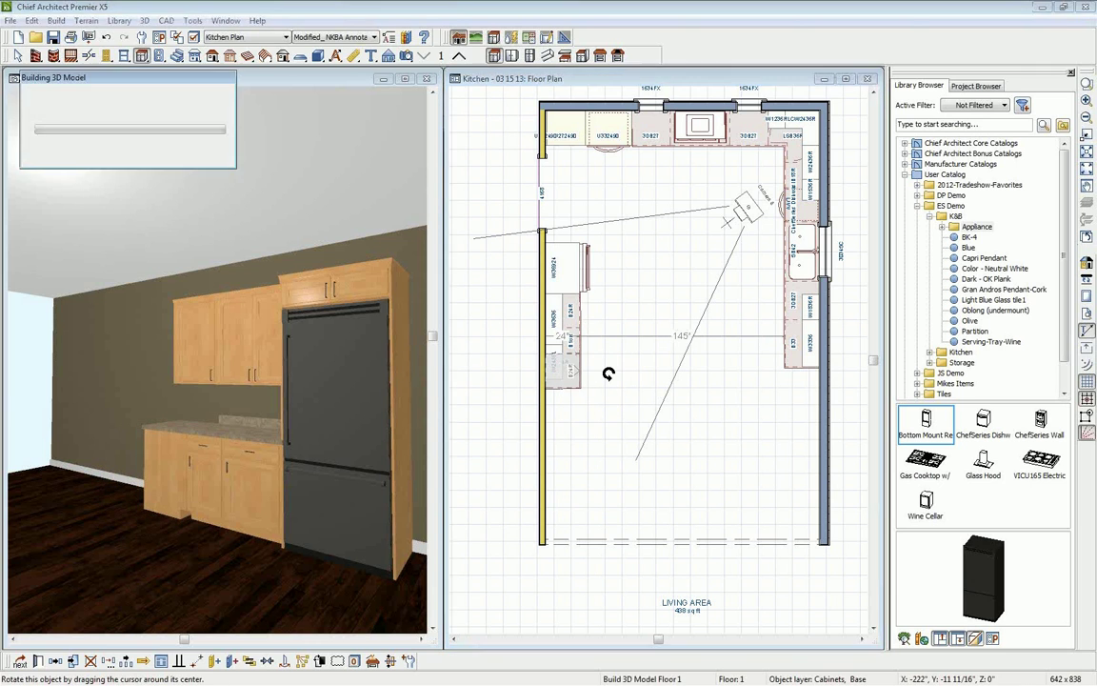
scroll(591, 371, "up", 3)
left_click_drag(536, 374, 537, 371)
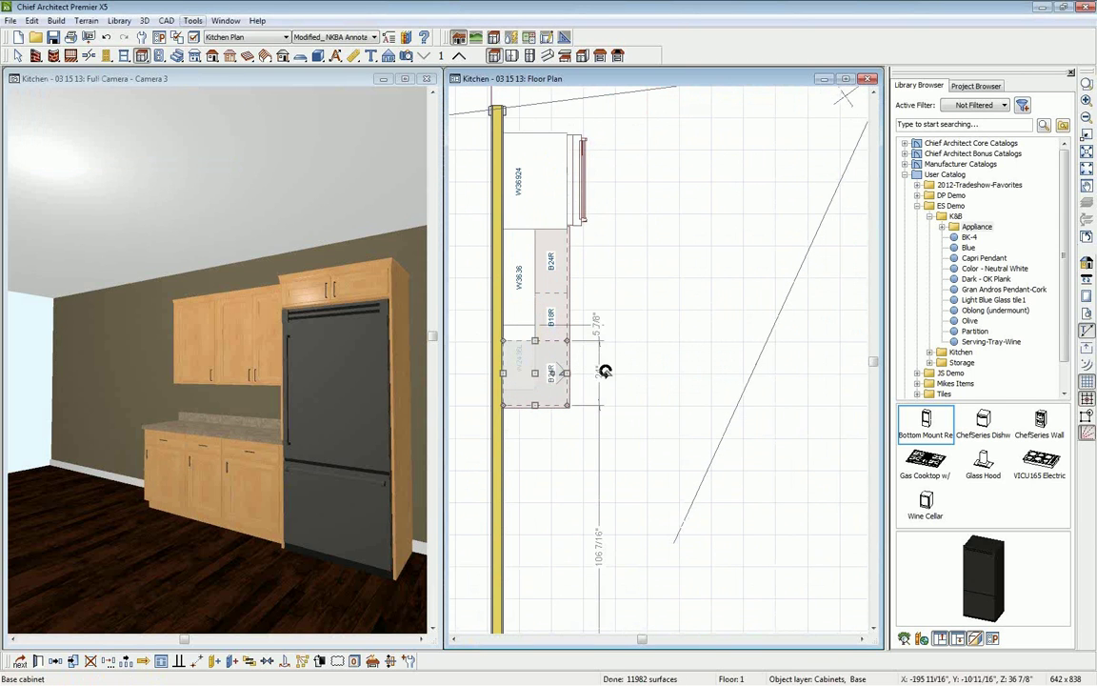
mouse_move(606, 372)
left_mouse_down()
mouse_move(562, 436)
mouse_move(539, 419)
mouse_move(564, 370)
mouse_move(596, 367)
left_mouse_up()
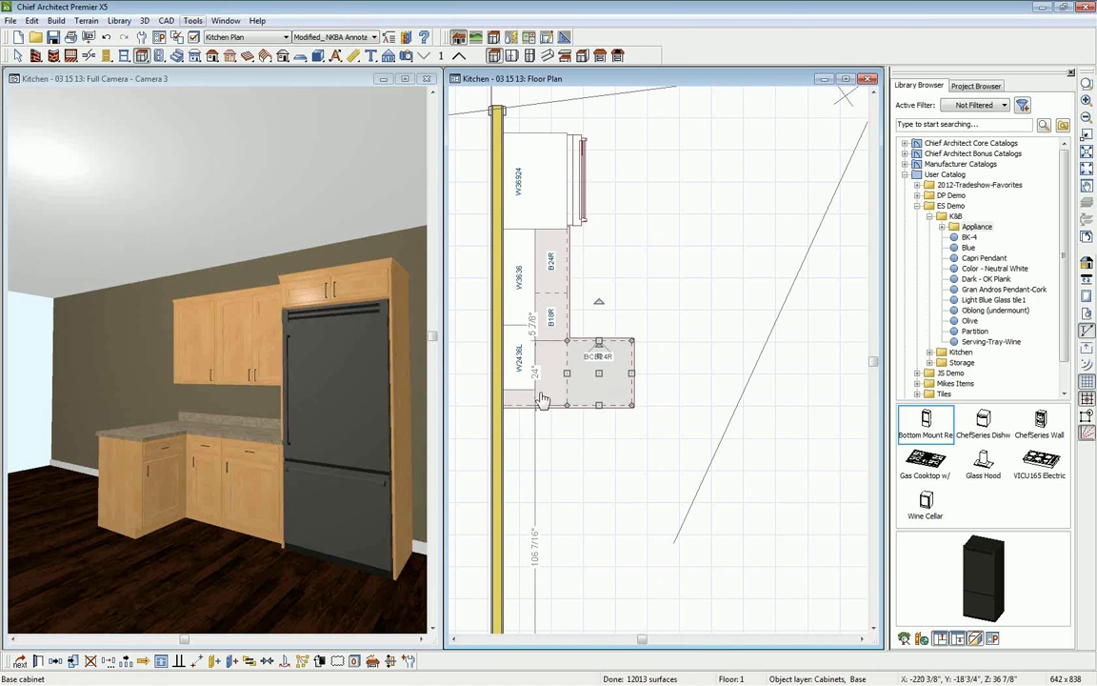
Copy the 27" three-drawer base cabinet from the opposite wall to the end of the peninsula and align it with the blind corner cabinet.
key("shift+t")
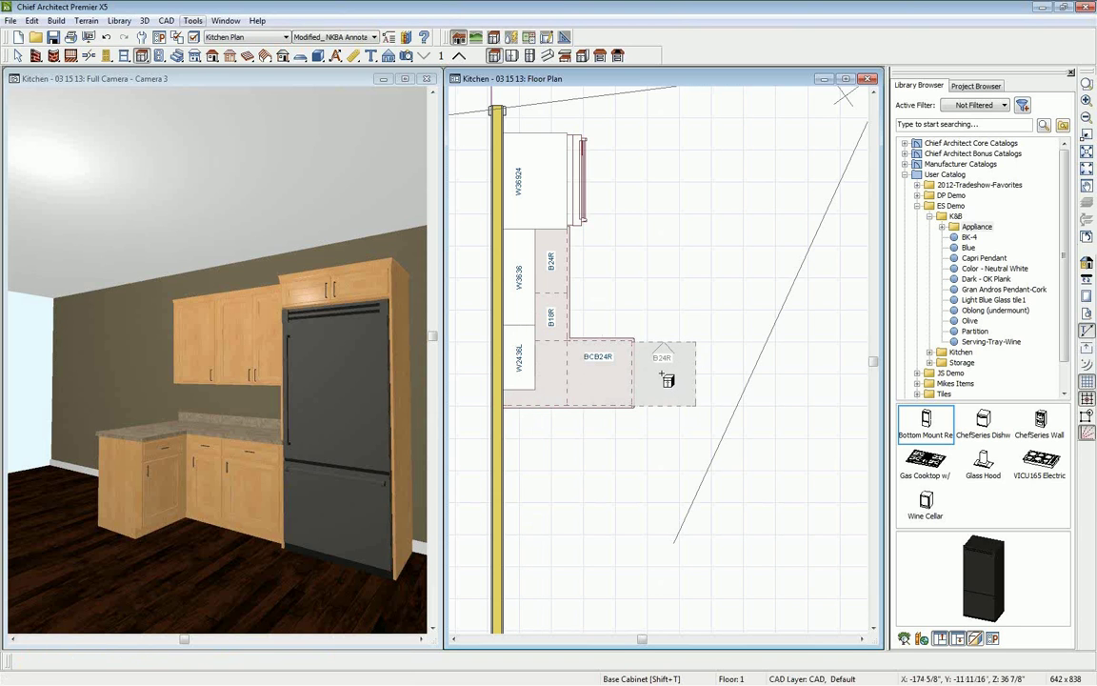
scroll(533, 449, "down", 3)
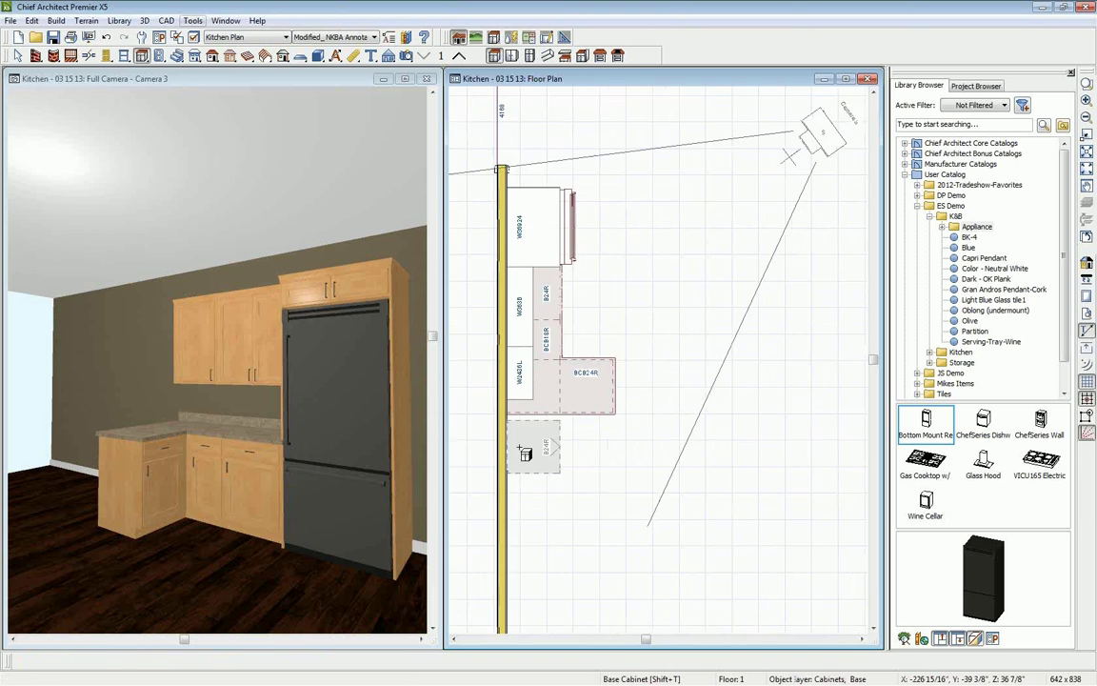
left_click(830, 315)
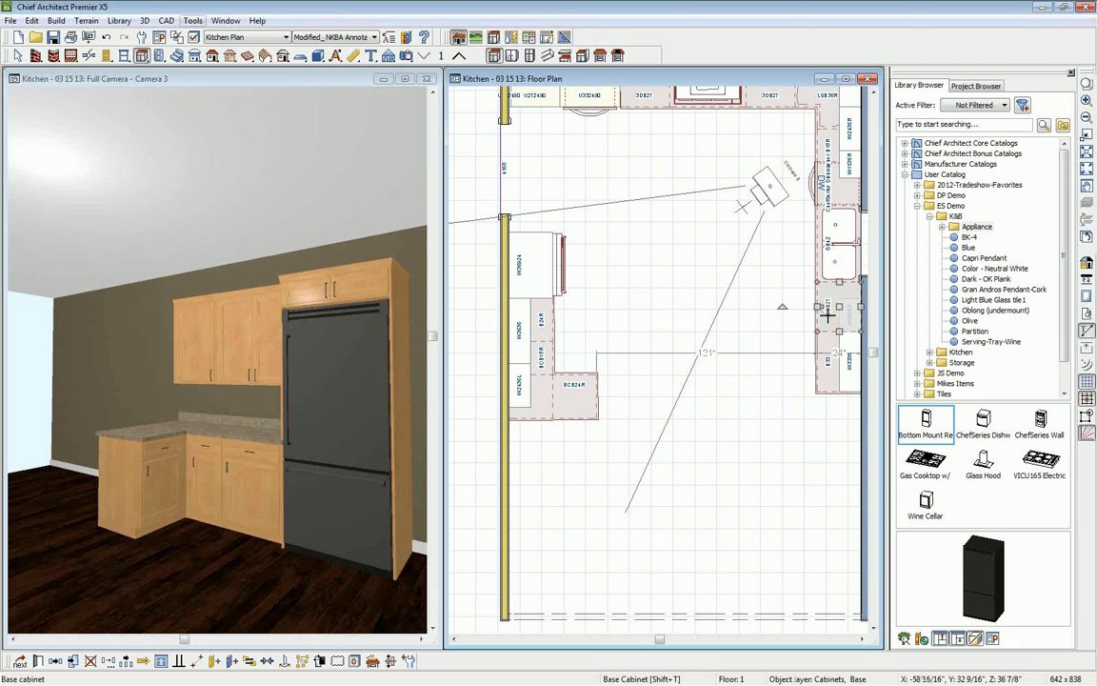
left_click(55, 662)
left_click(628, 406)
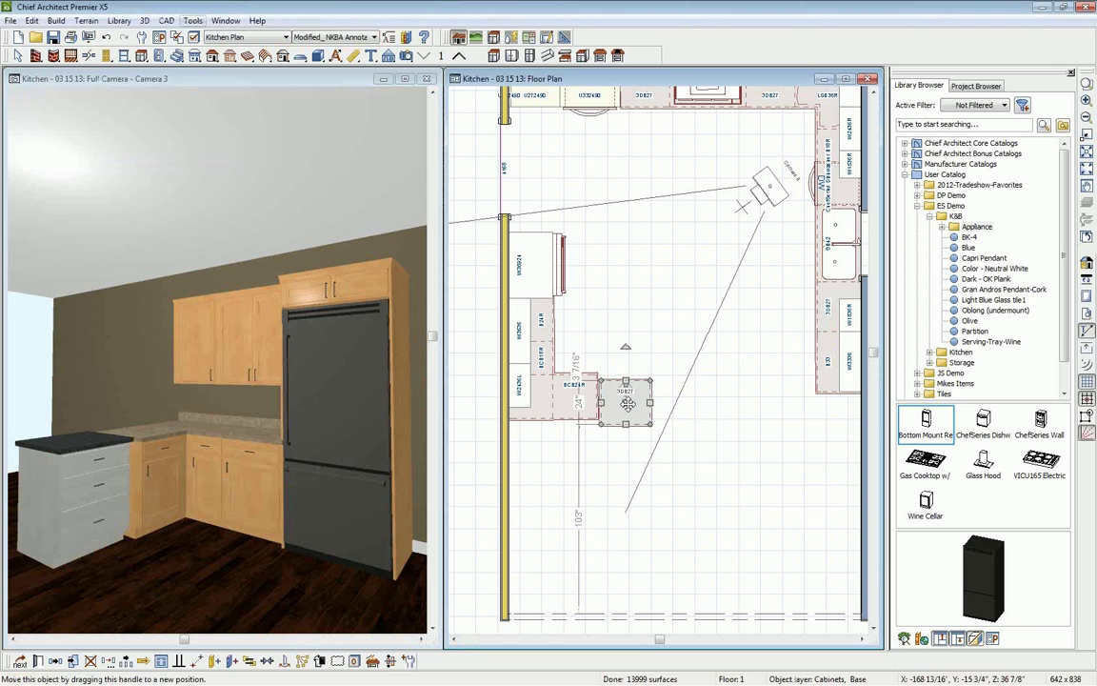
left_click_drag(626, 402, 625, 397)
Add a base cabinet at the open end of the peninsula beside the three-drawer cabinet and widen it to 27".
scroll(626, 408, "up", 2)
scroll(623, 397, "up", 2)
key("shift+t")
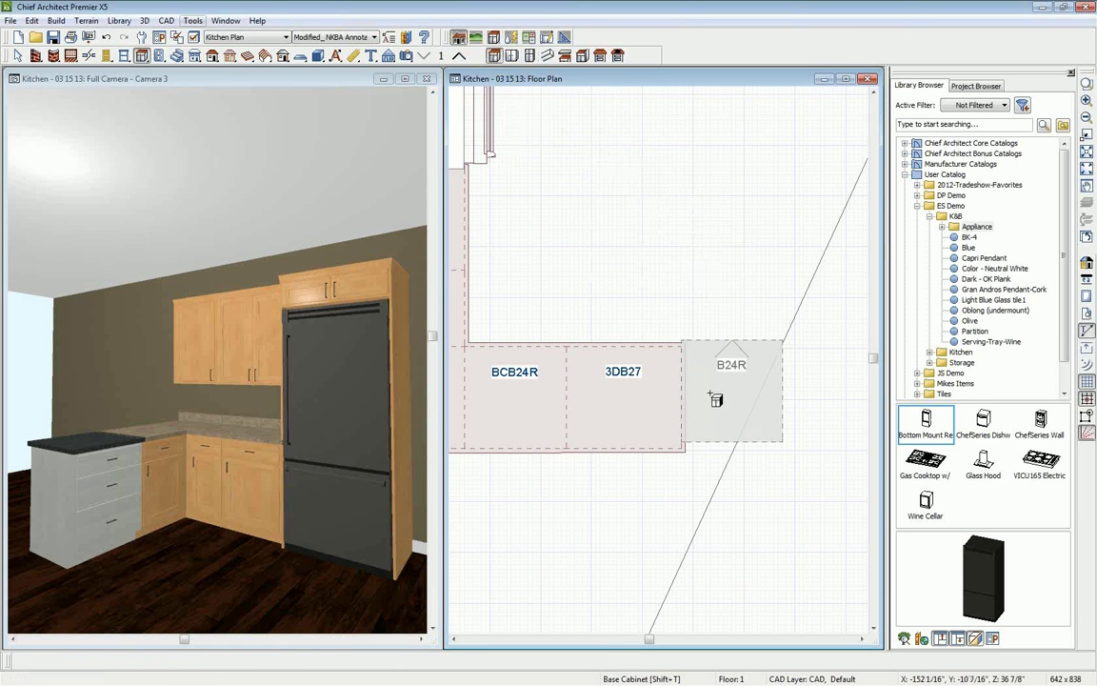
left_click(716, 401)
left_click_drag(783, 399, 798, 398)
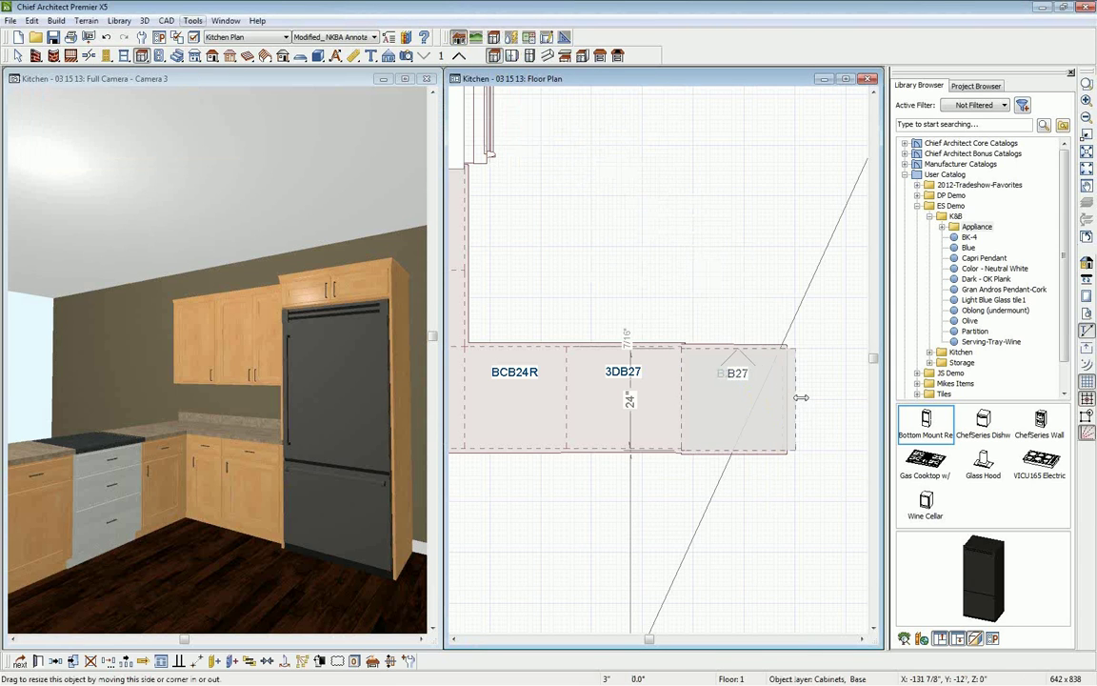
scroll(836, 398, "down", 5)
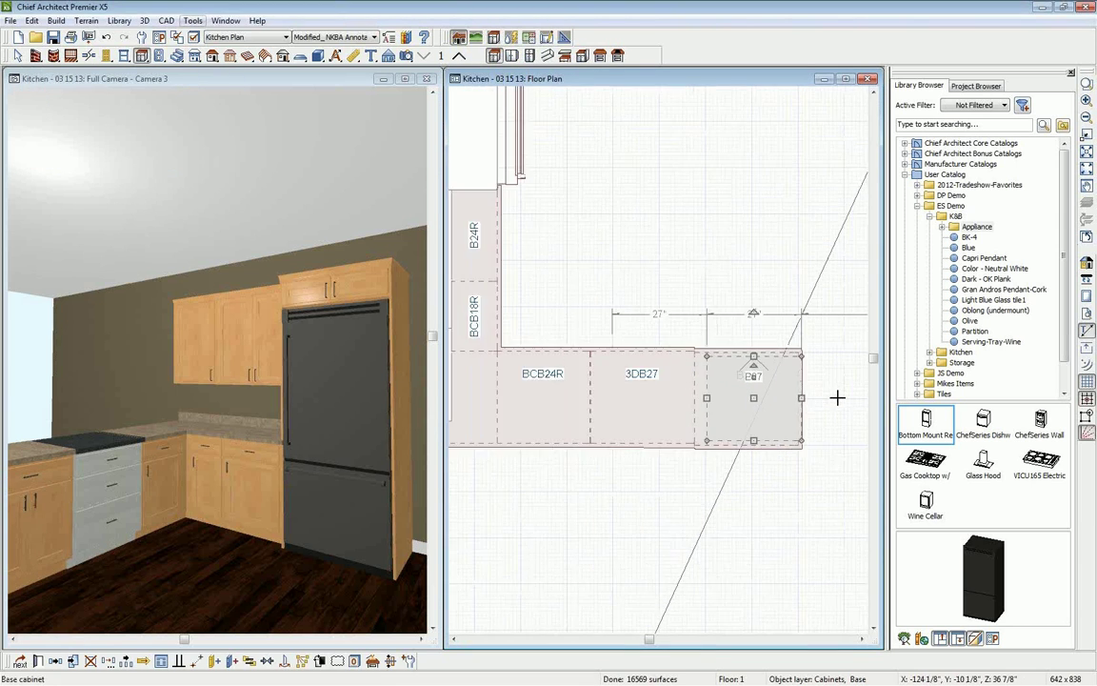
middle_click_drag(835, 407, 773, 415)
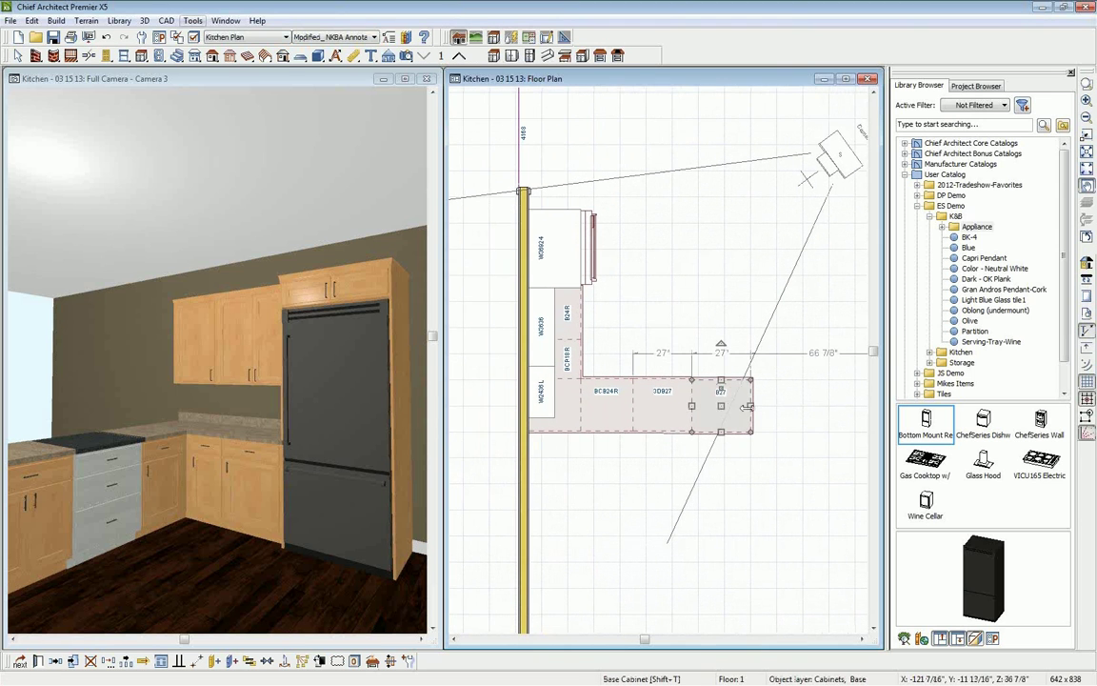
Remove the drawer, doors, separations and toe kick from the front of the 27" base cabinet at the peninsula's open end.
left_click(38, 663)
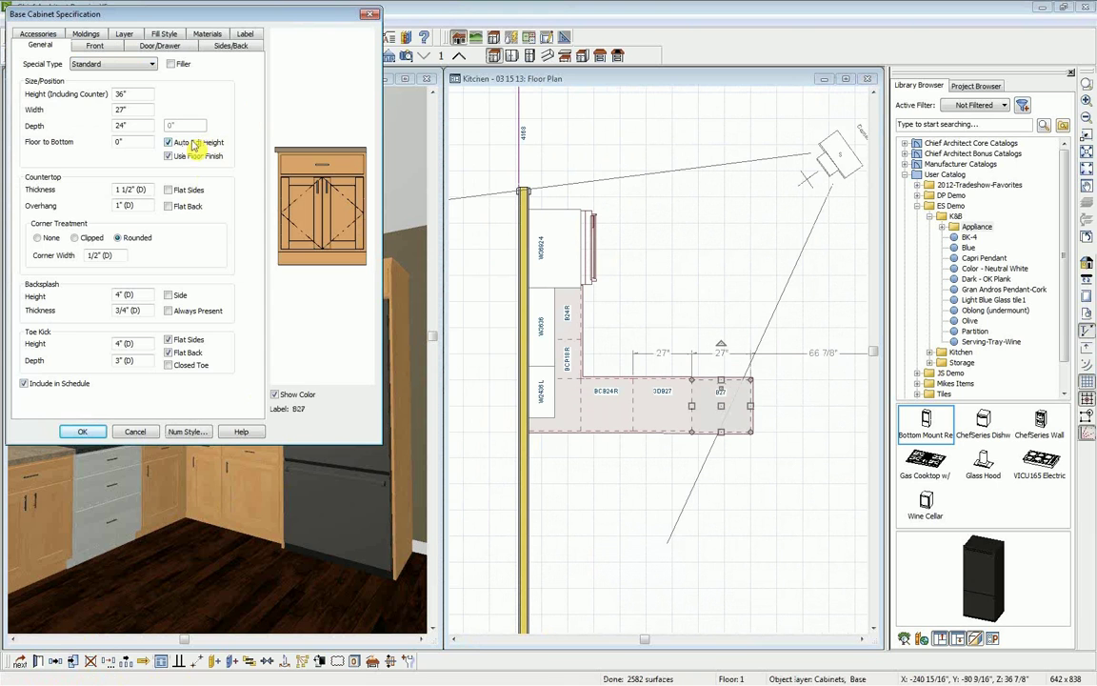
left_click(319, 168)
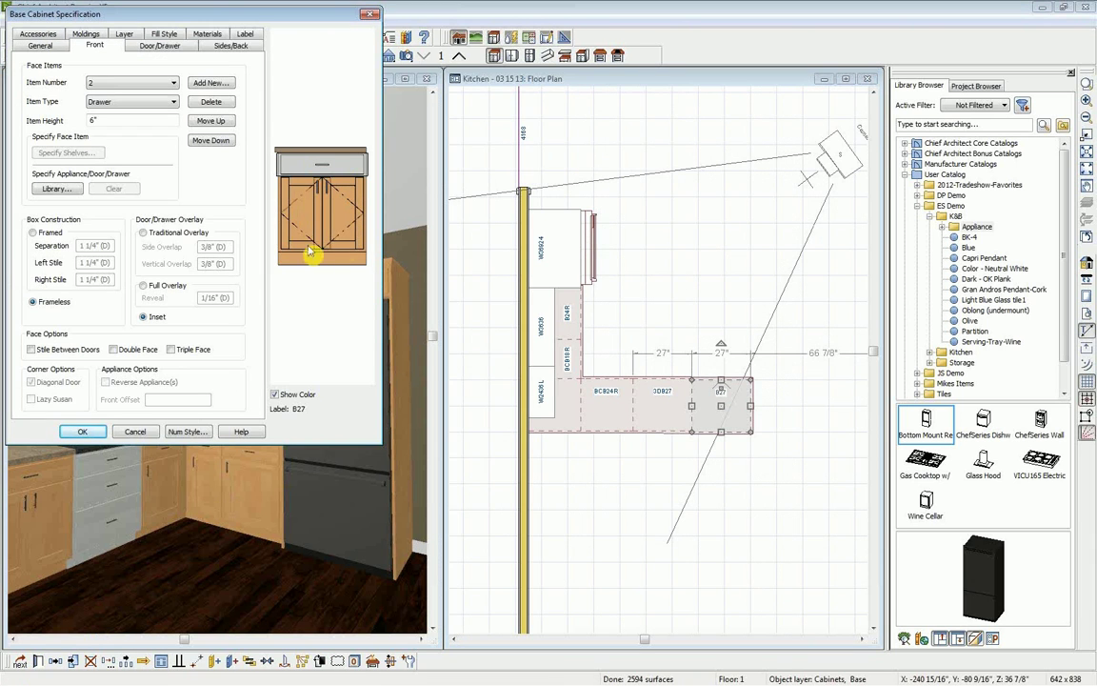
left_click(217, 108)
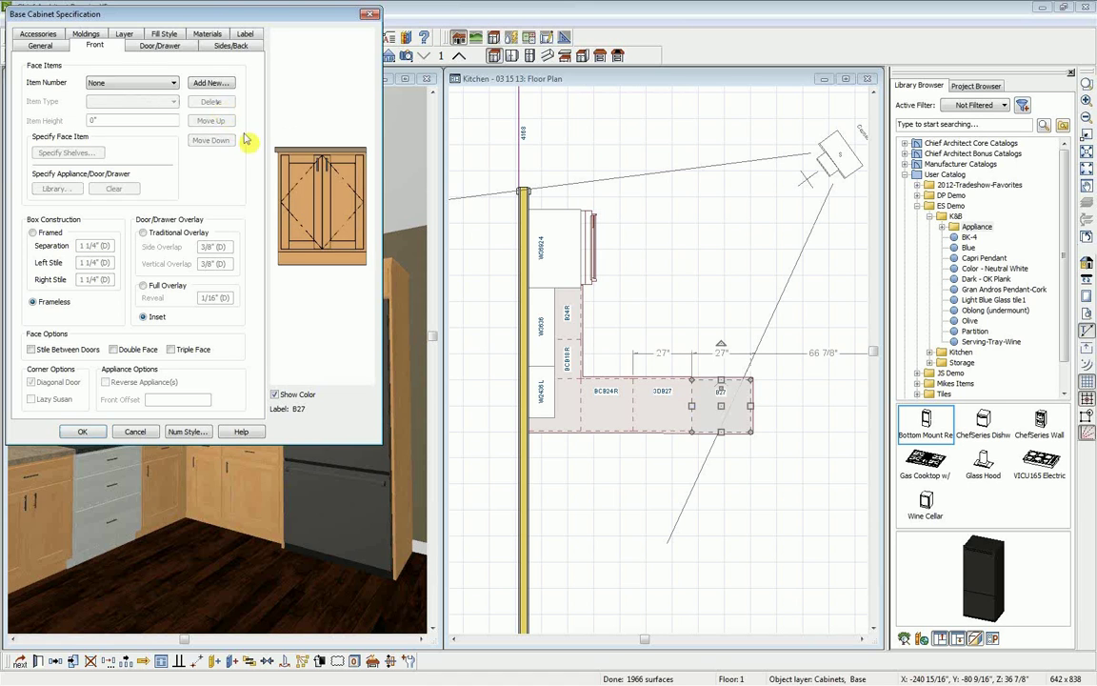
left_click(313, 216)
left_click(214, 106)
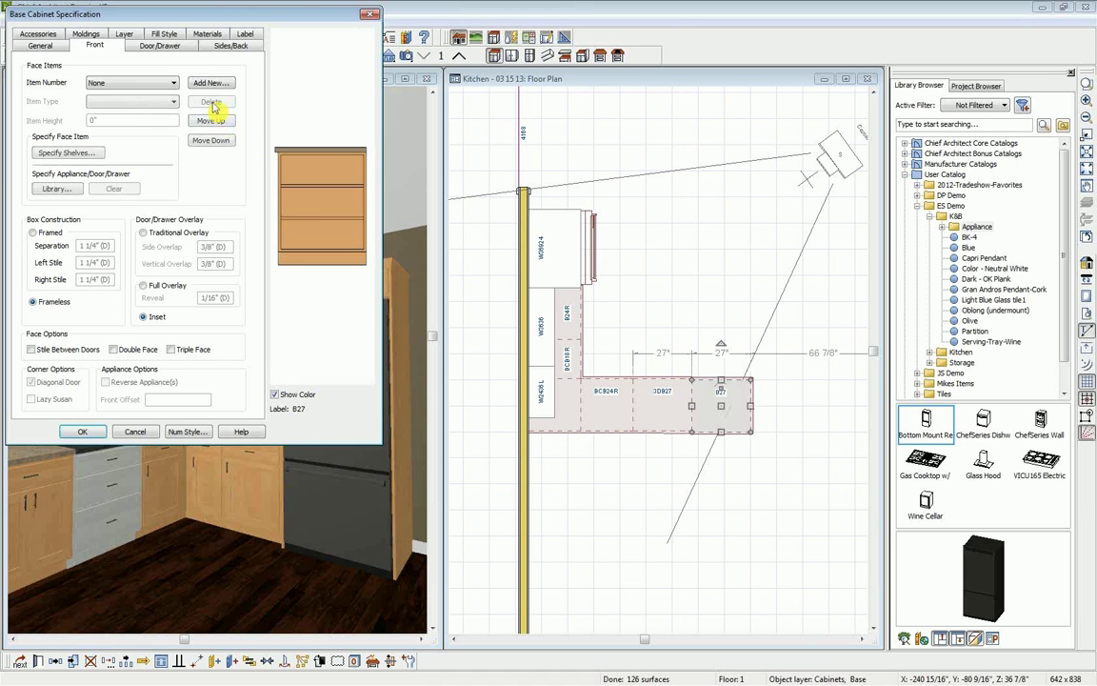
left_click(311, 213)
left_click(211, 102)
left_click(326, 234)
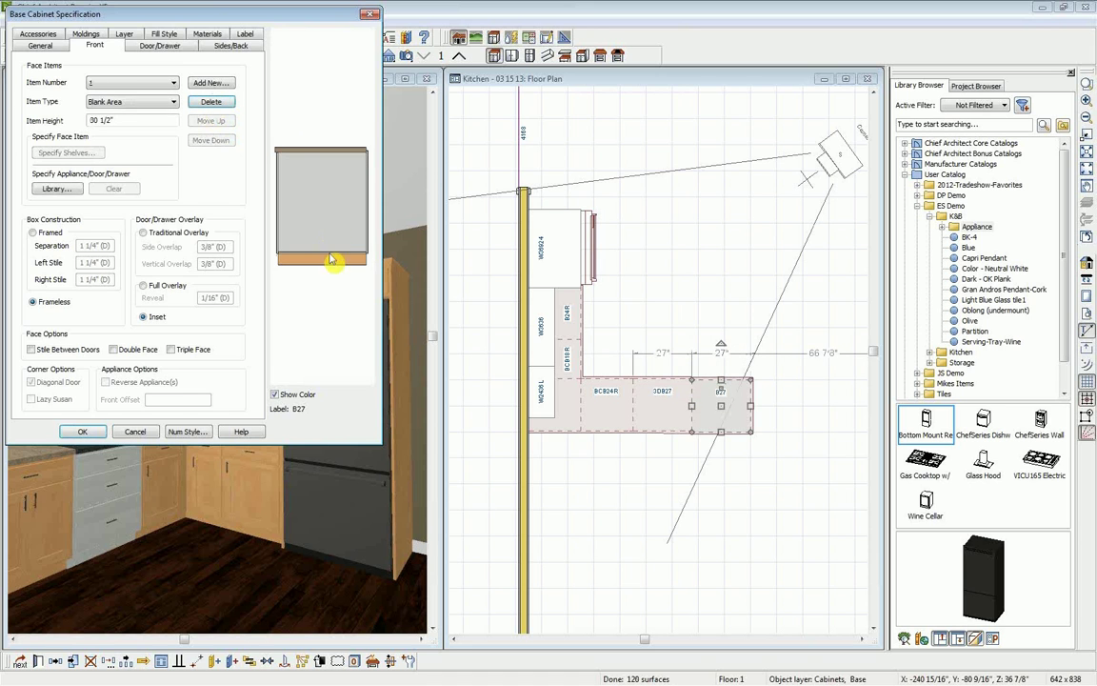
left_click(326, 262)
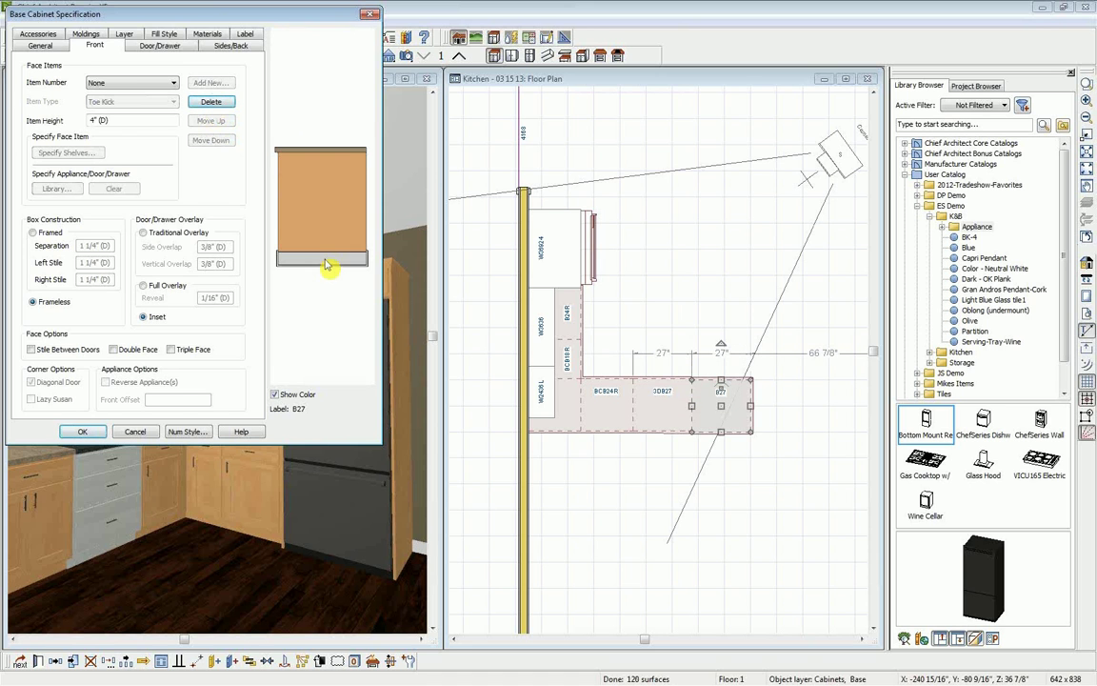
left_click(212, 103)
Make the end cabinet's front a full-height Opening and manually set its shelves to none.
left_click(211, 82)
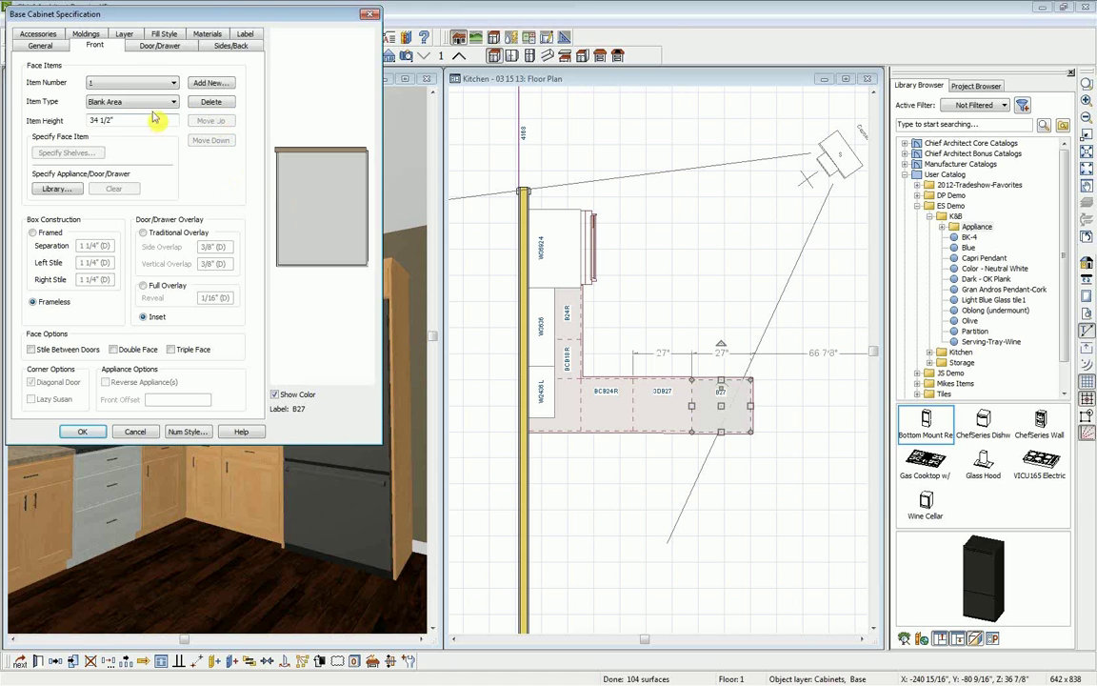
left_click(152, 101)
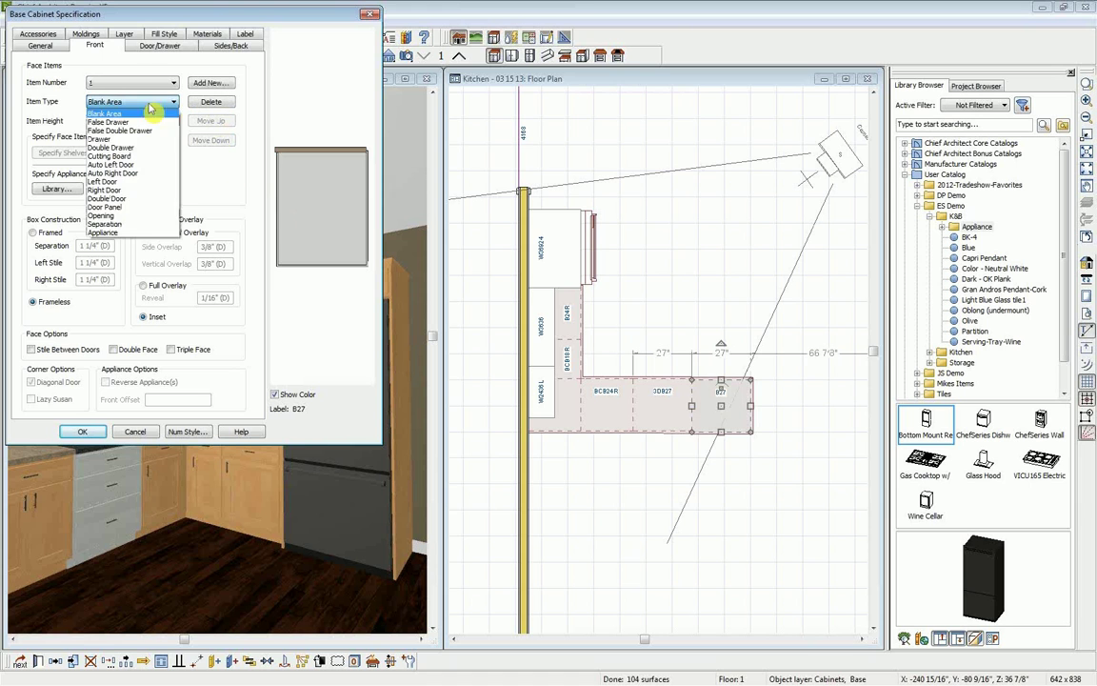
left_click(107, 218)
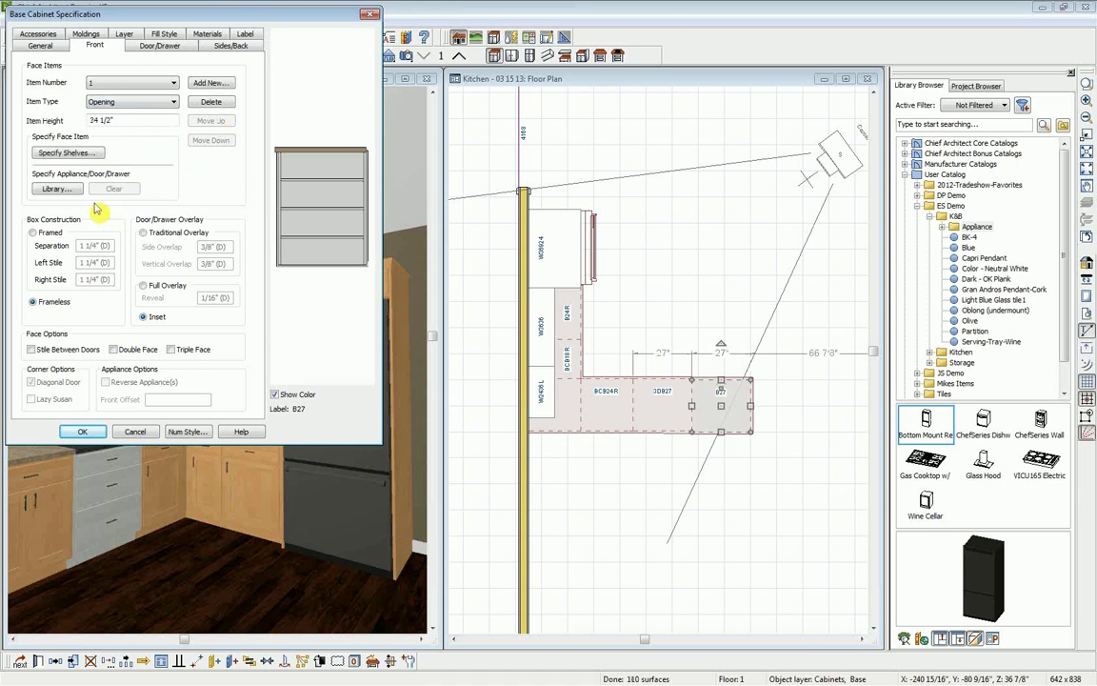
left_click(67, 154)
left_click(47, 154)
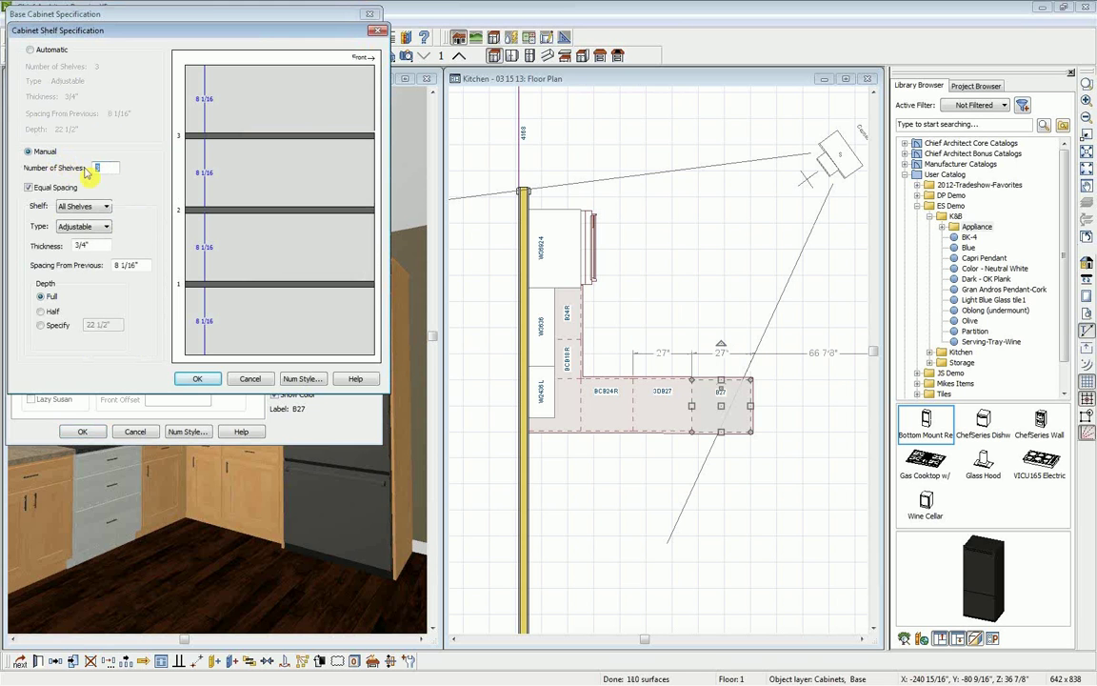
left_click(195, 379)
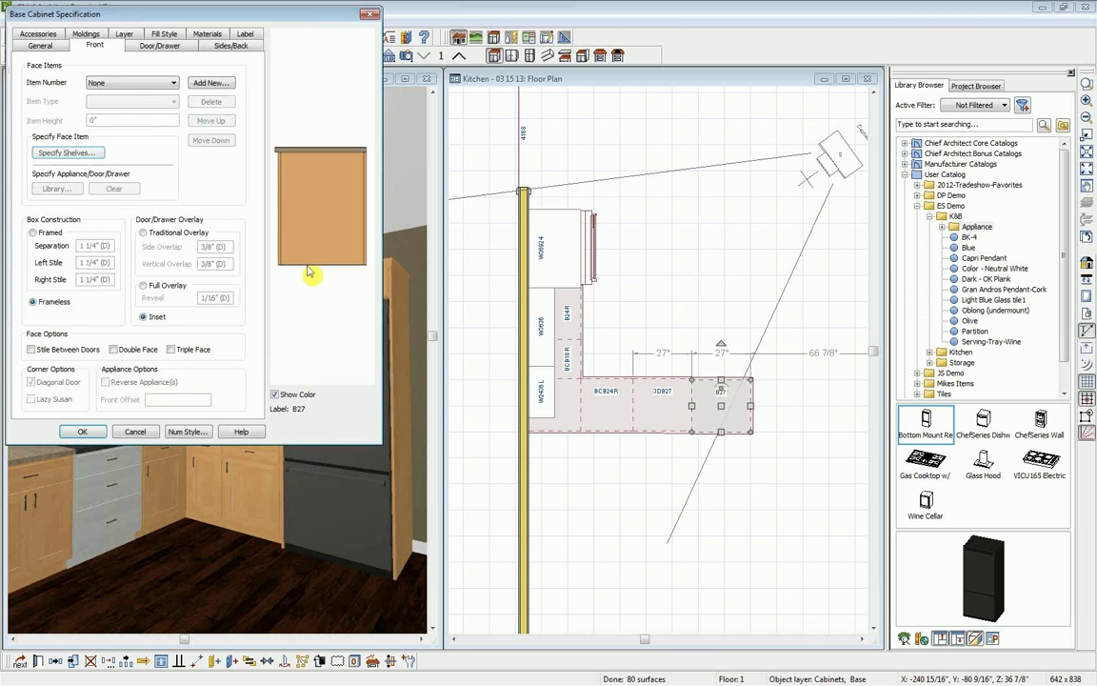
left_click(85, 431)
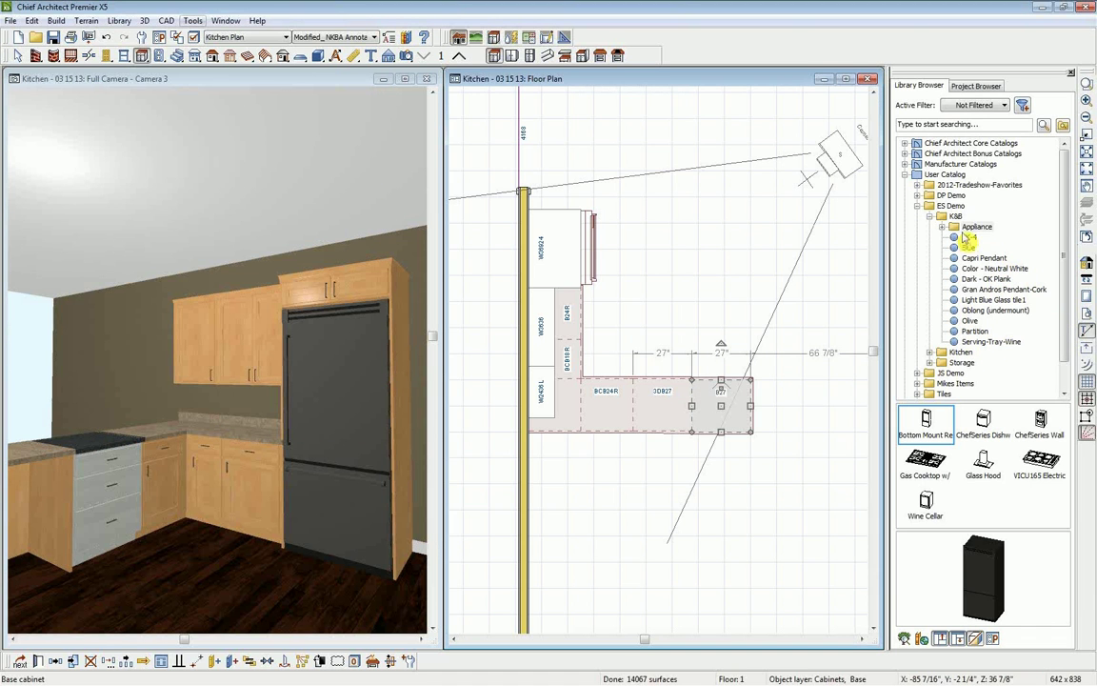
Place the Wine Cellar appliance from the library and move it into the open cabinet at the end of the peninsula.
left_click(984, 420)
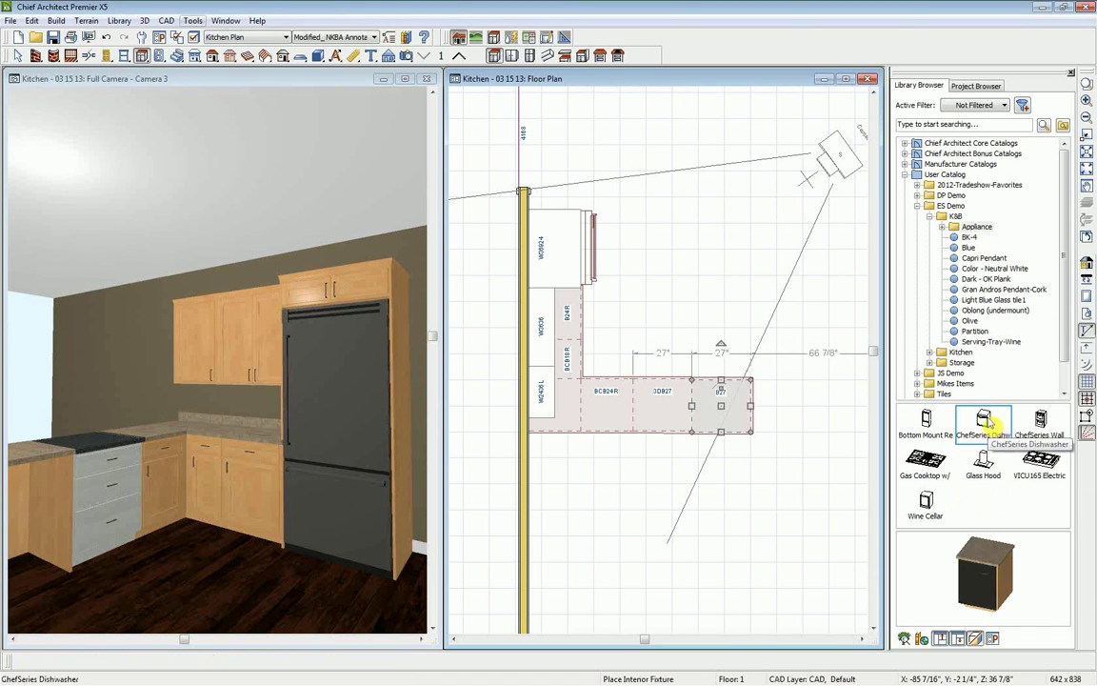
left_click(930, 505)
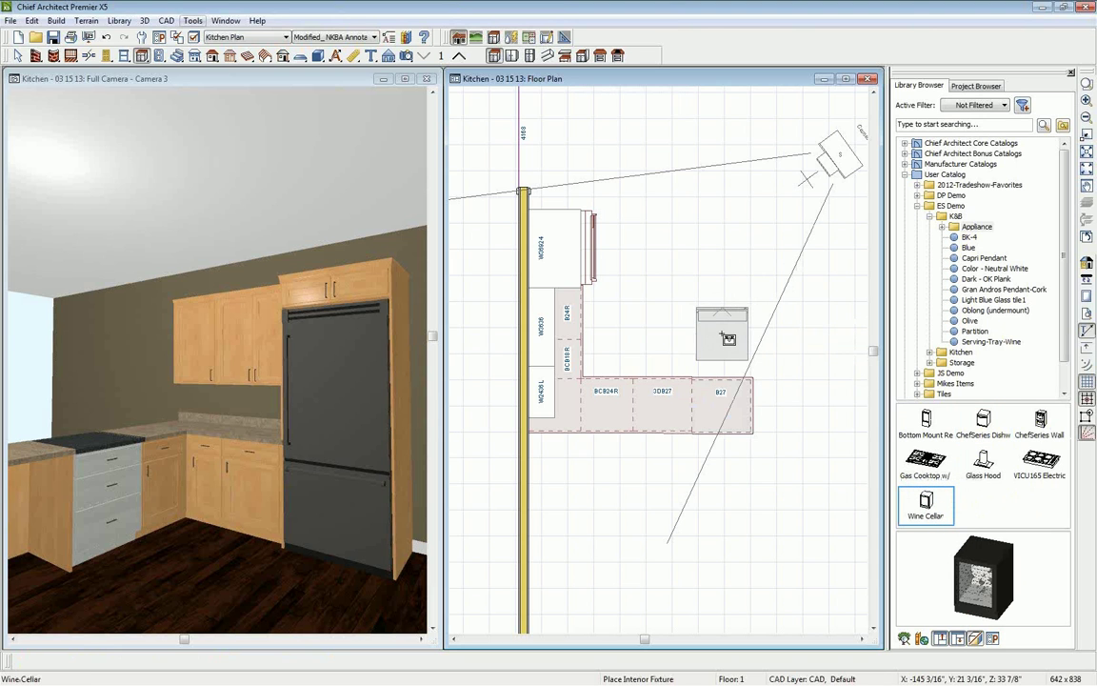
left_click(727, 339)
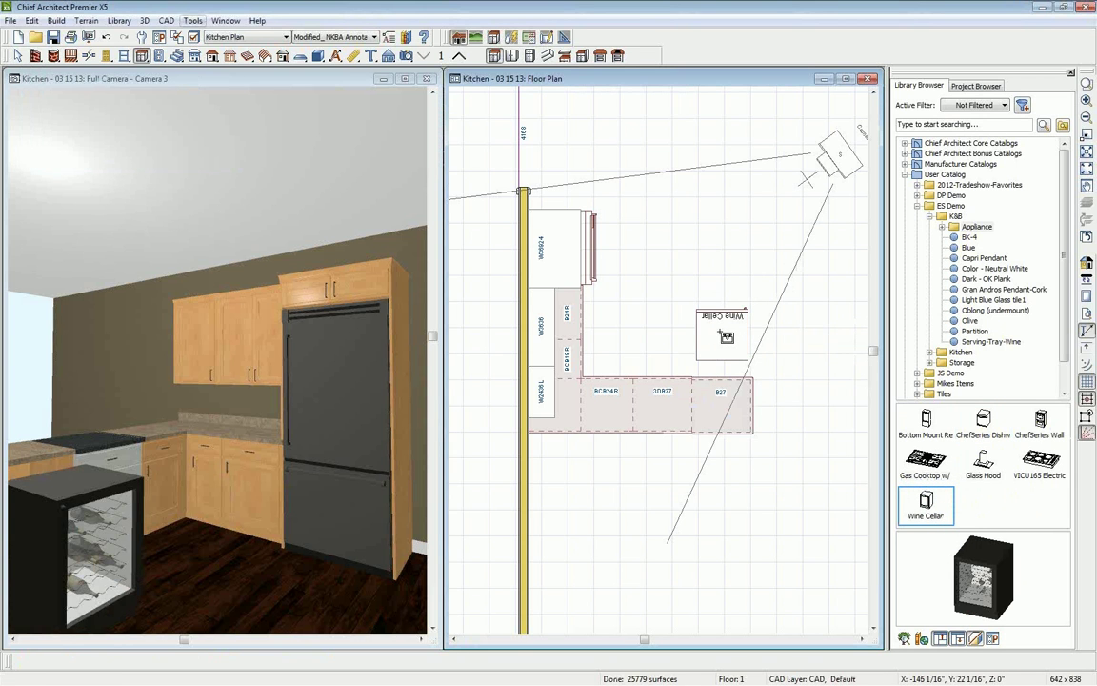
left_click(721, 331)
left_click_drag(721, 334, 721, 404)
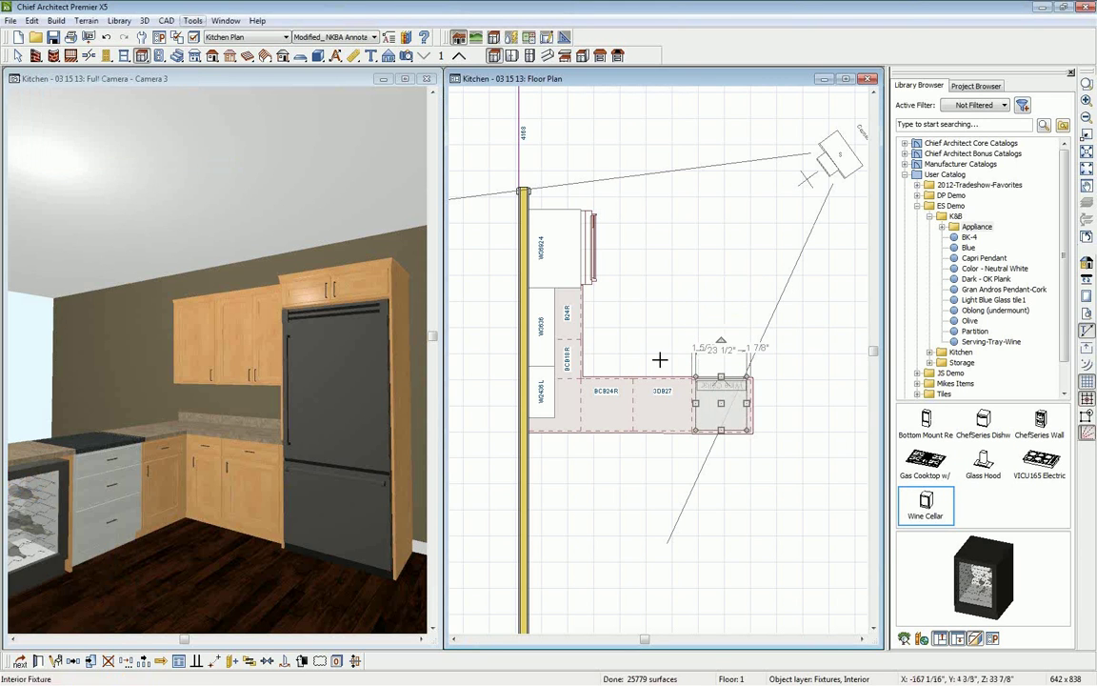
Sample the Color - Neutral White finish from the three-drawer cabinet and paint it onto the room's birch cabinets.
left_click(298, 88)
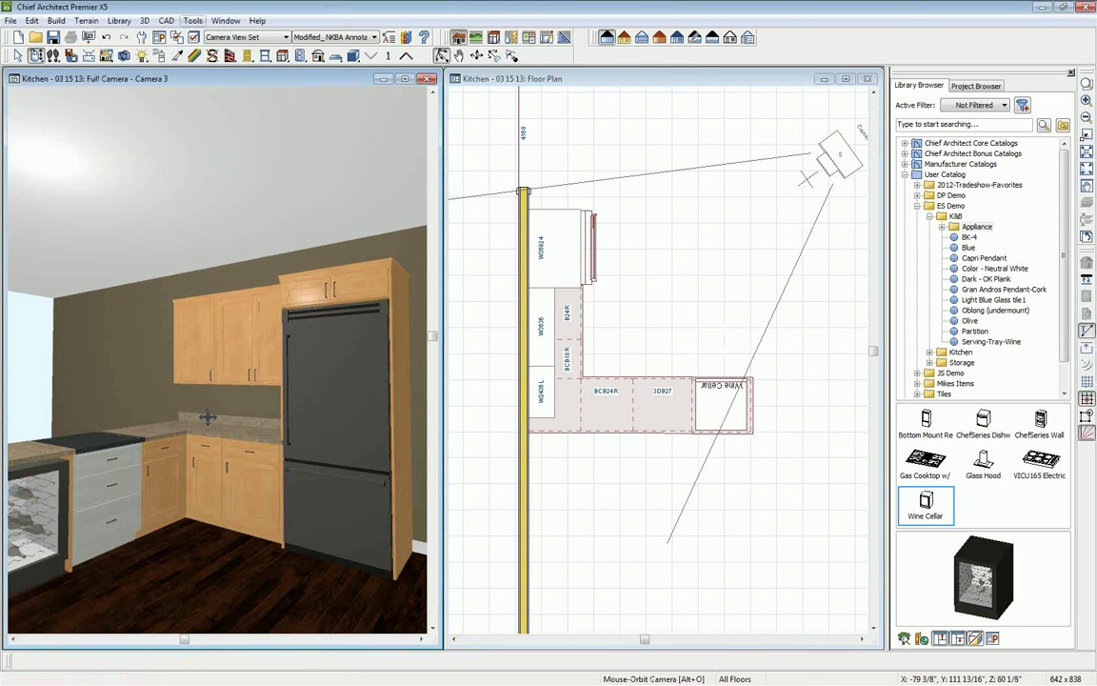
left_click_drag(185, 371, 194, 418)
left_click(178, 57)
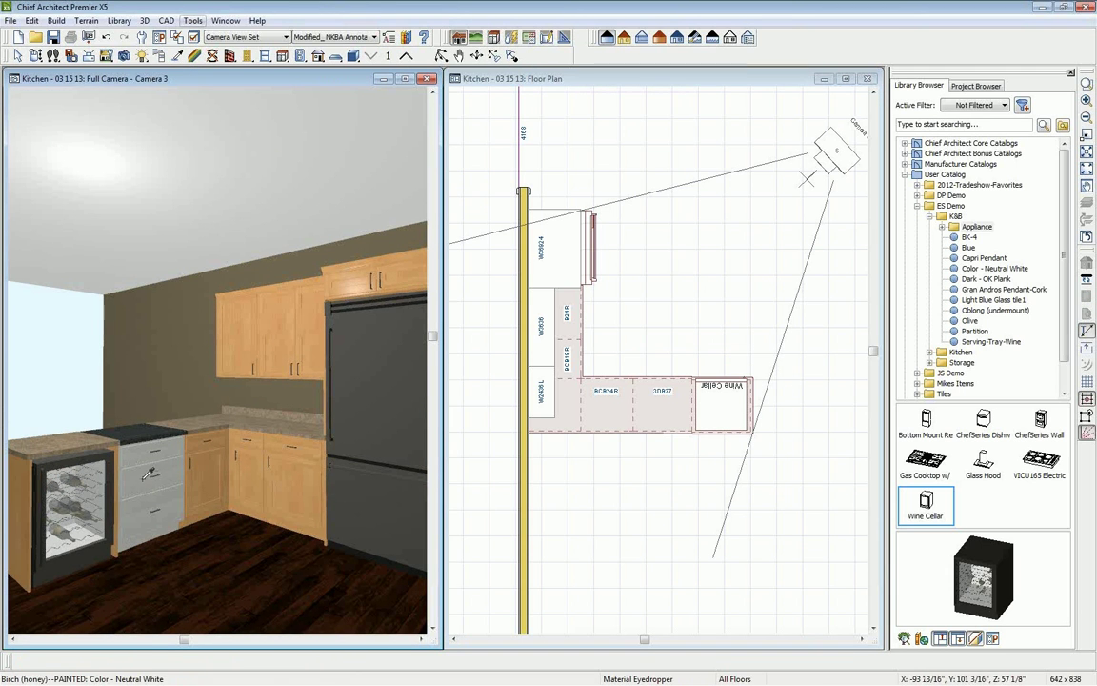
left_click(136, 431)
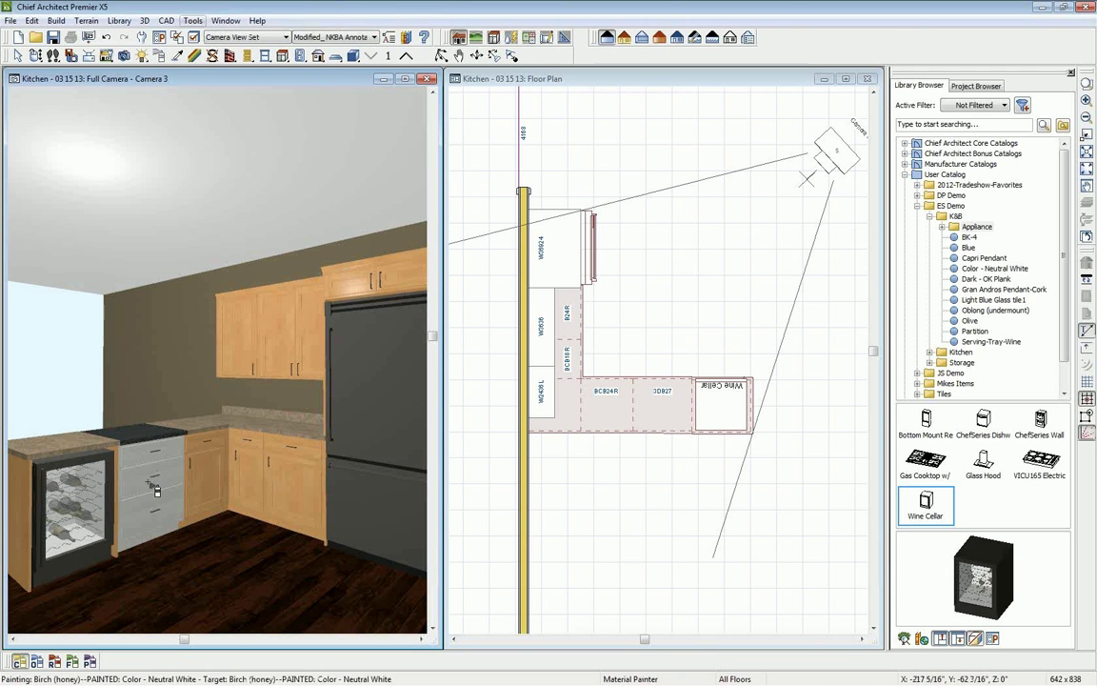
left_click(217, 482)
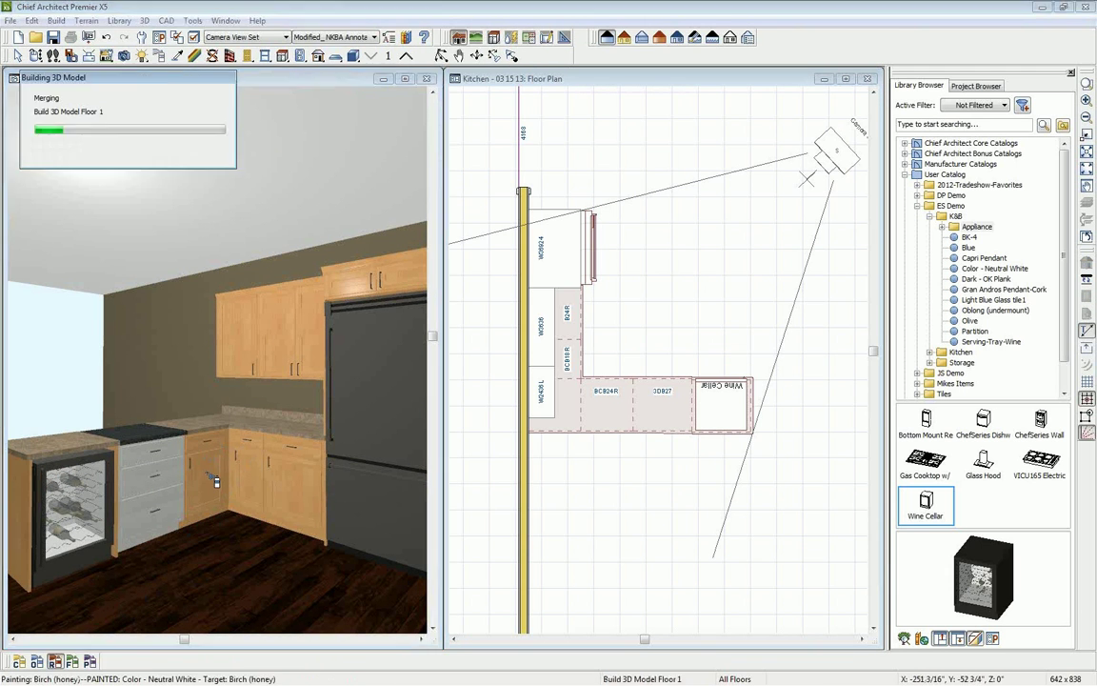
Draw a rectangular custom countertop from the refrigerator enclosure over the base run and peninsula, and set its length along the wall to 84".
left_click(565, 82)
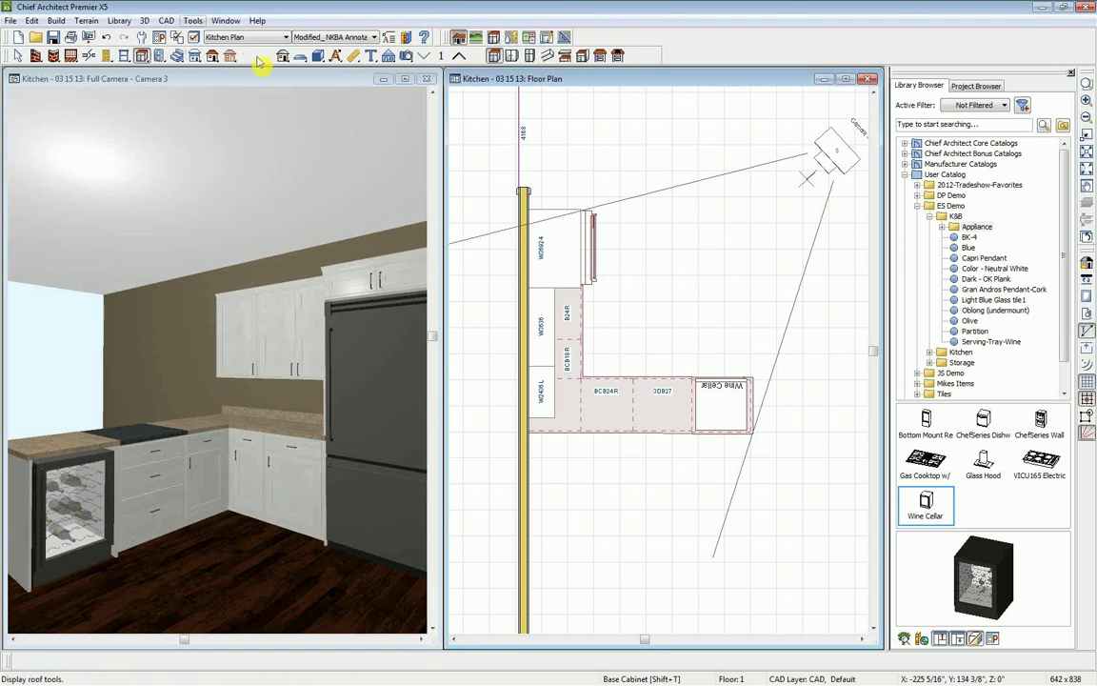
left_click(602, 58)
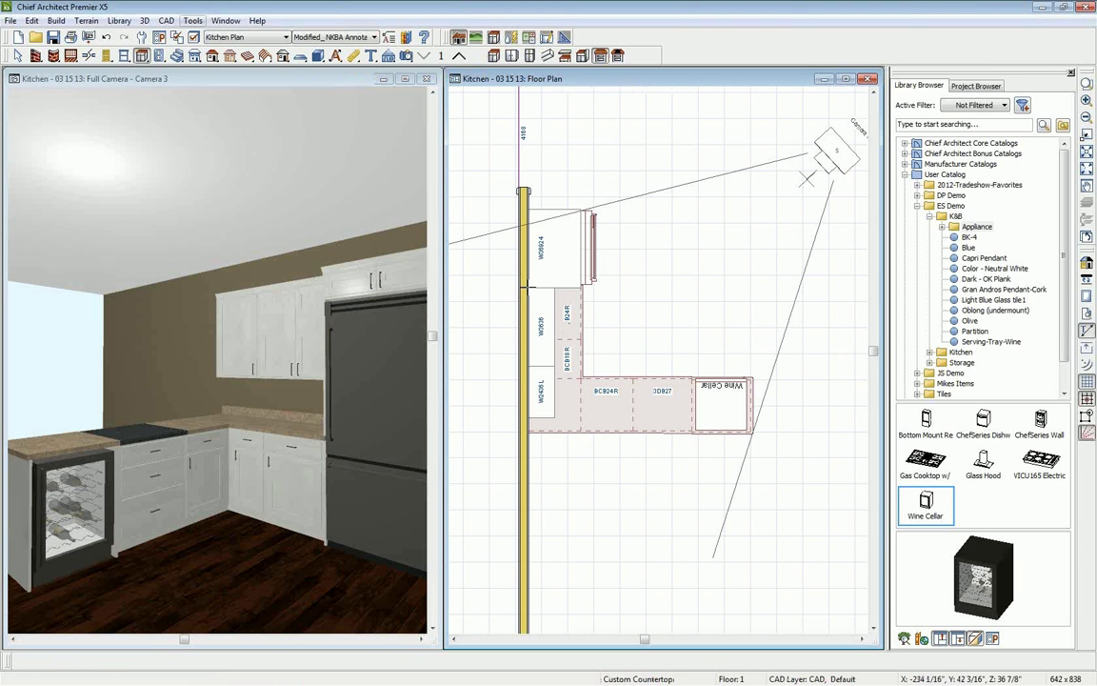
left_click_drag(527, 285, 754, 473)
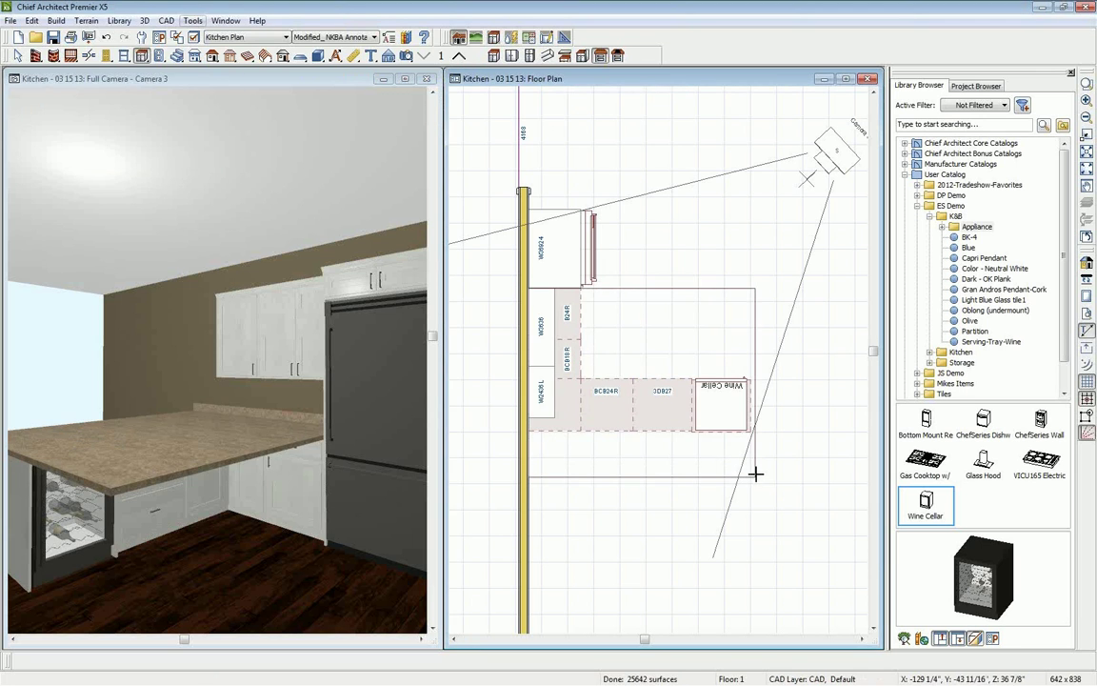
left_click(755, 340)
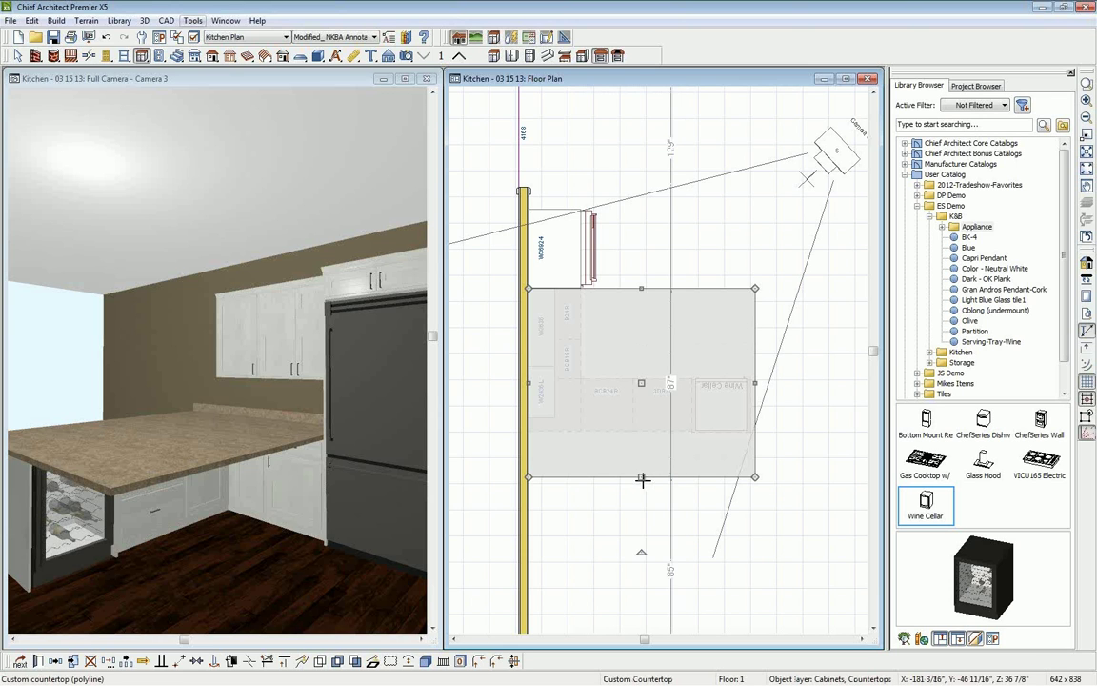
left_click(671, 396)
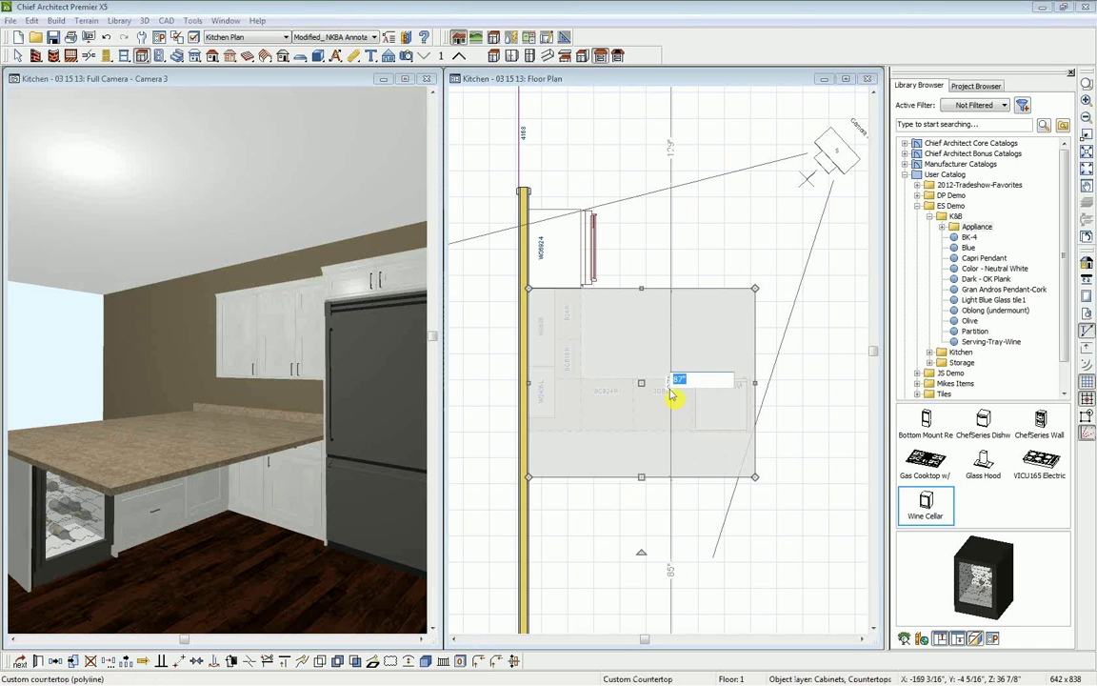
type("84")
key("Return")
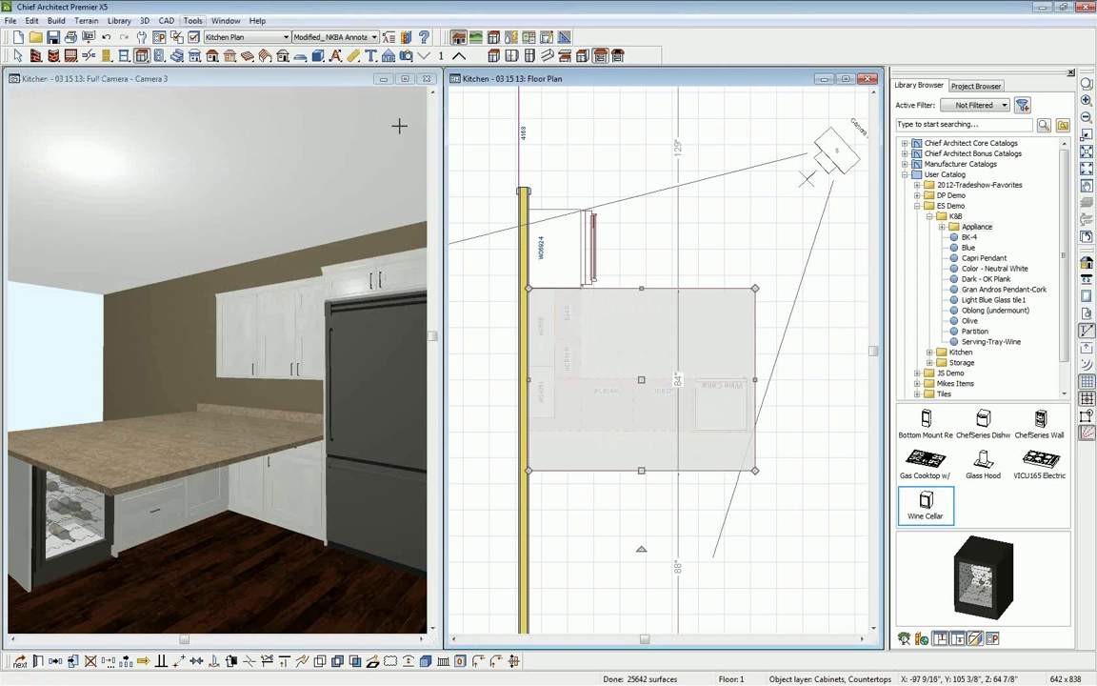
Break the countertop edge nearest the refrigerator and pull its outer section toward the peninsula to form an L shape.
left_click(255, 660)
left_click(620, 287)
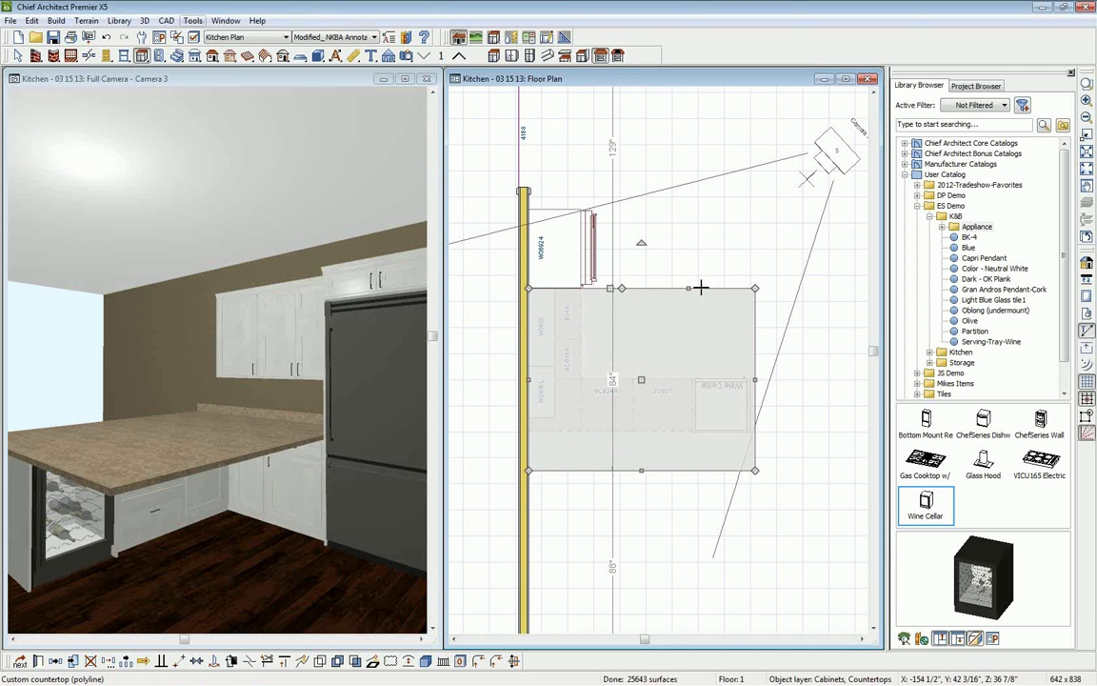
left_click_drag(689, 286, 688, 369)
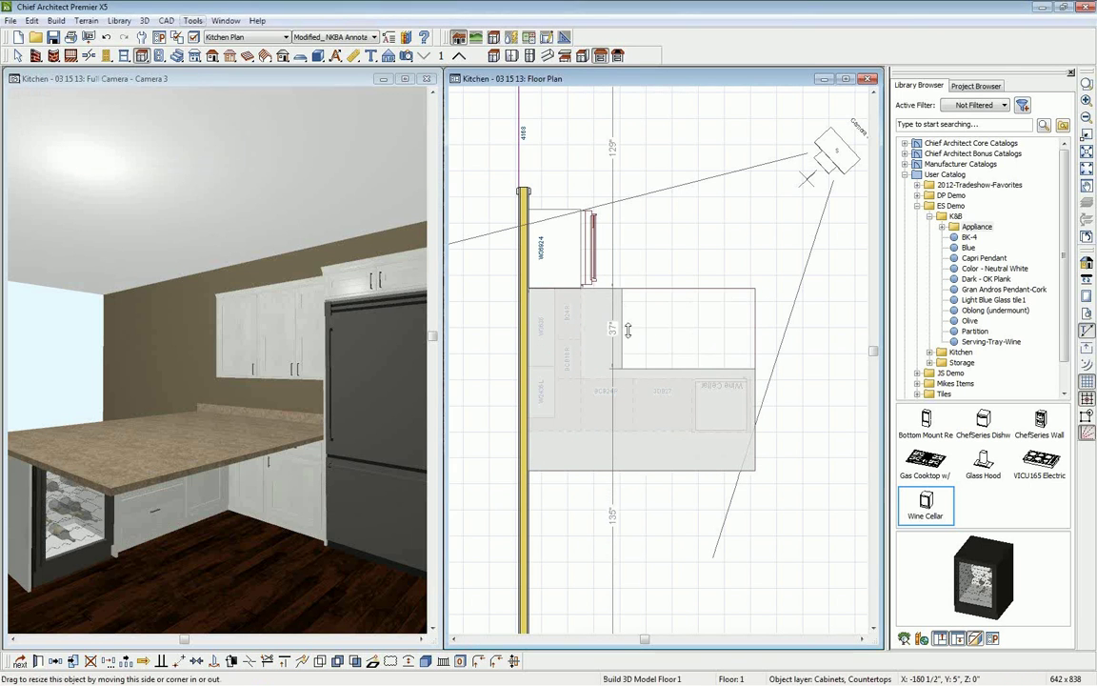
Set the L-shaped countertop's depth to 25" along the wall run and 43" across the peninsula.
left_click(575, 336)
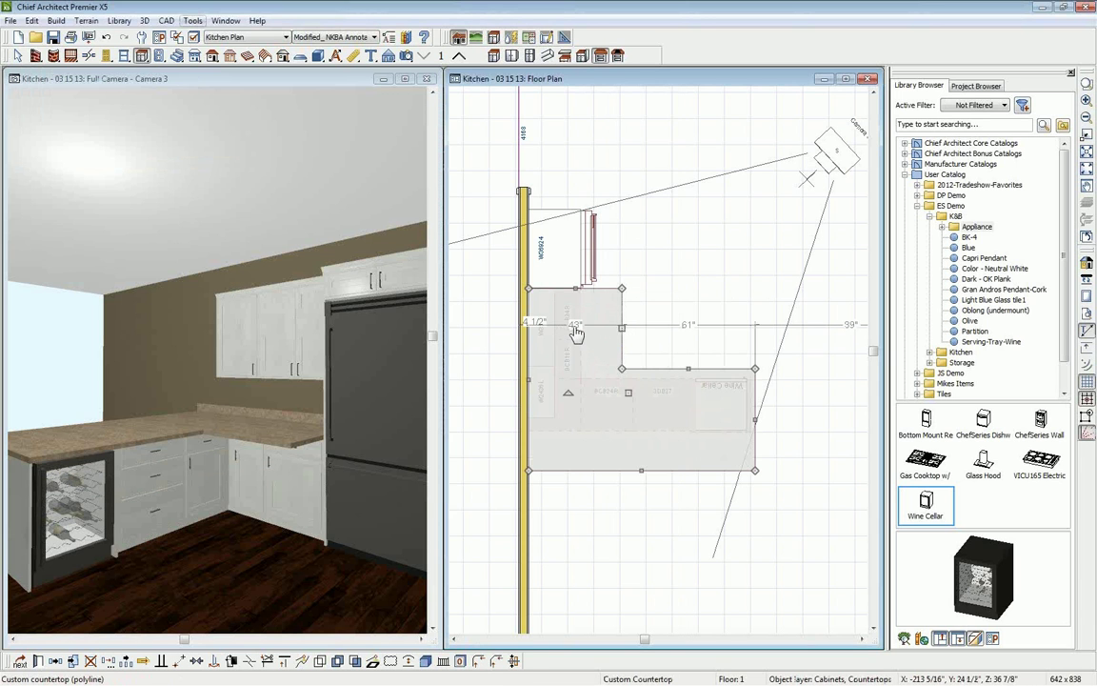
left_click(575, 326)
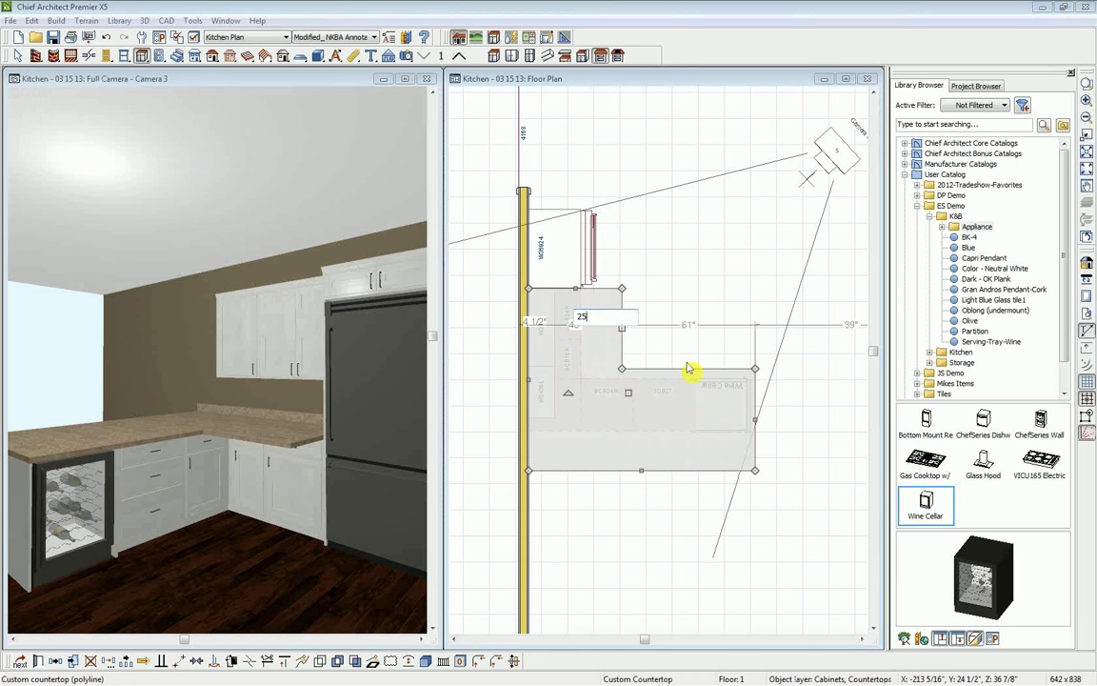
key("Return")
left_click(702, 369)
left_click(694, 425)
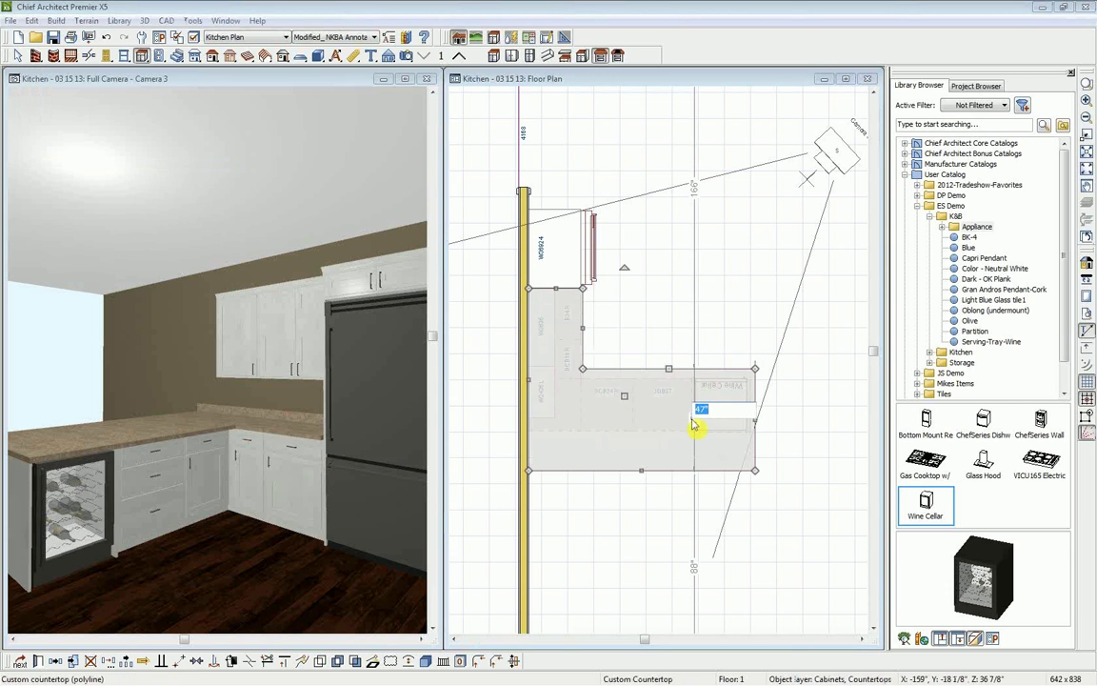
type("43")
key("Return")
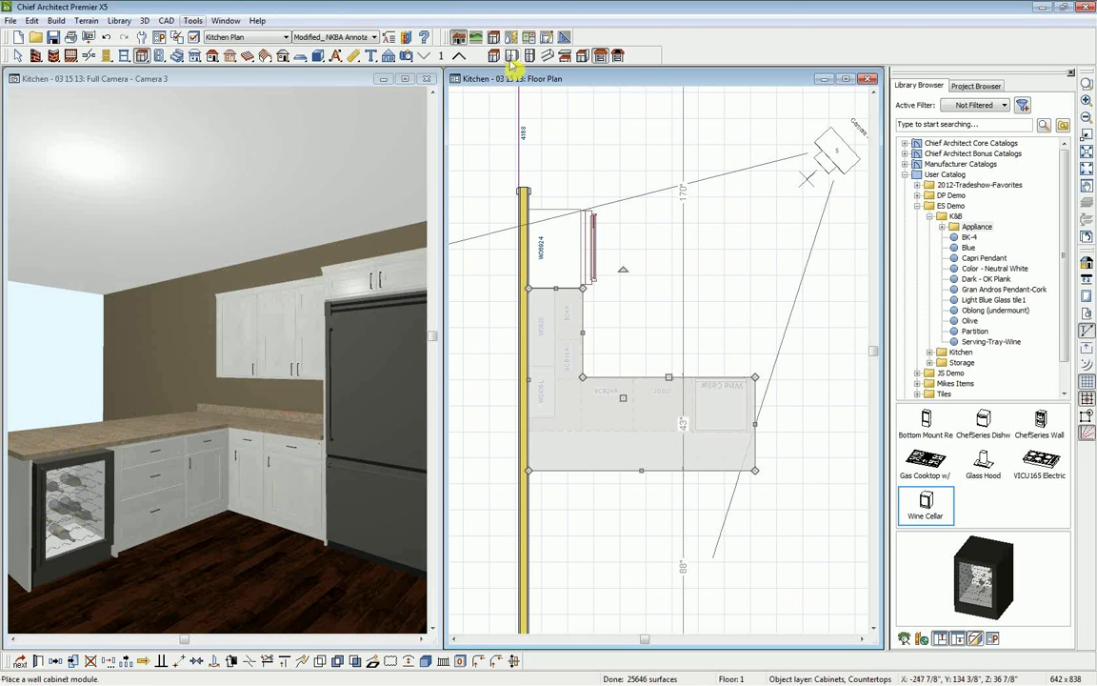
Place the K&B library Partition just beyond the wine cellar end of the peninsula and rotate it 90° to run across the peninsula's depth.
left_click(584, 57)
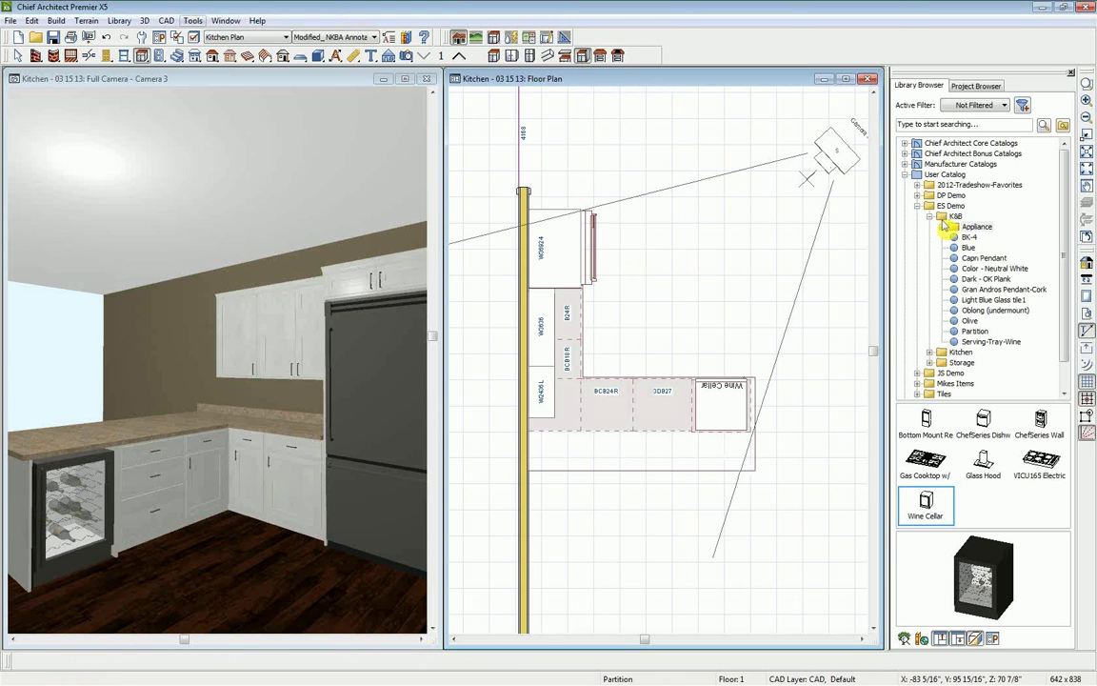
left_click(943, 219)
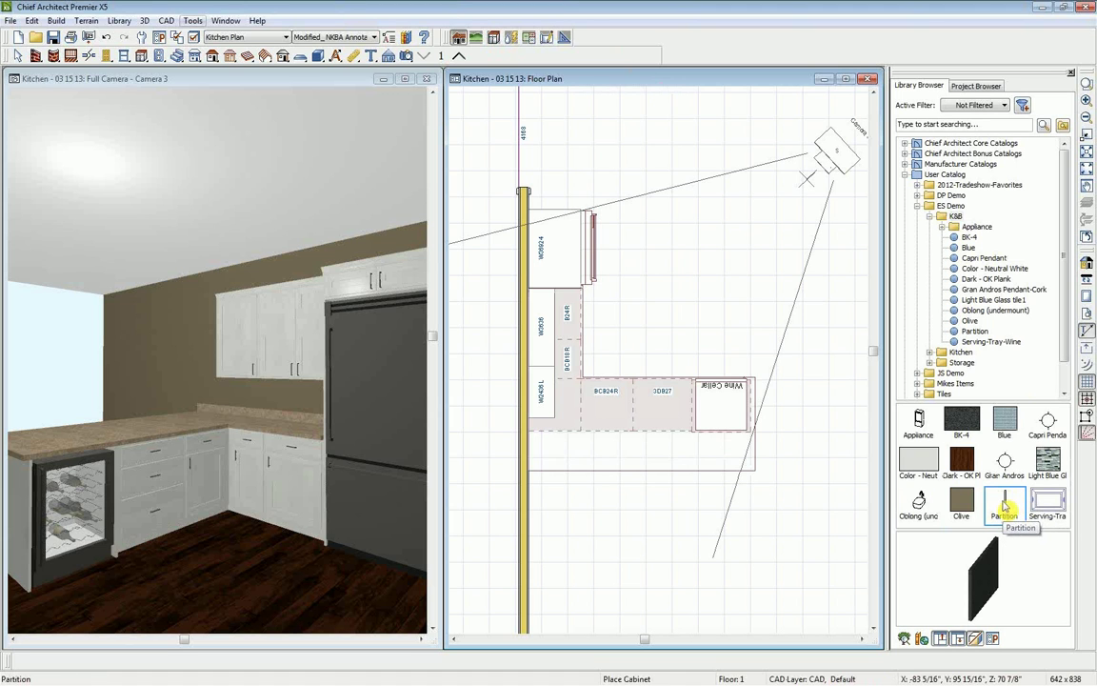
left_click(1005, 505)
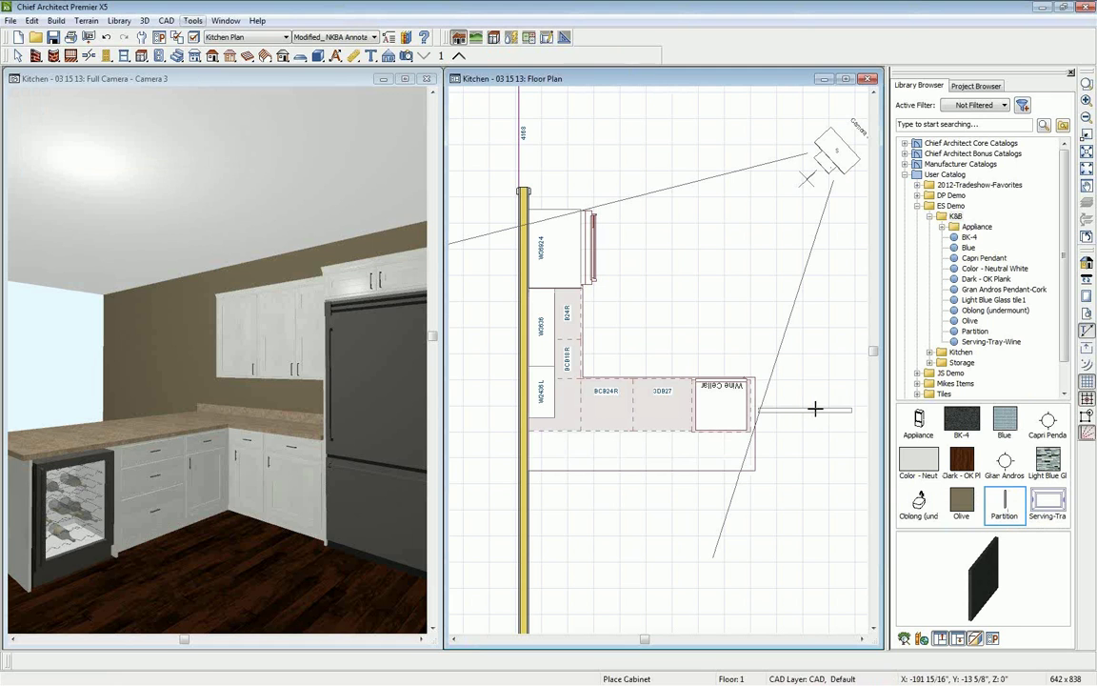
left_click(805, 410)
left_click_drag(715, 390, 806, 336)
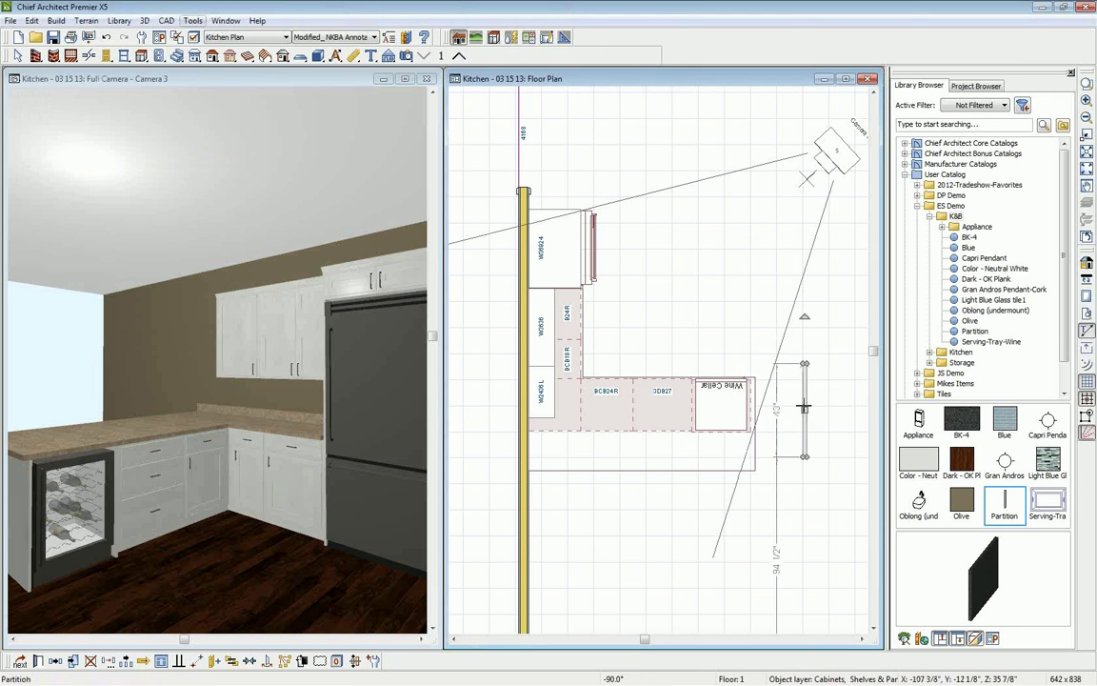
Move the partition against the wine cellar's outer side and align its ends and outer face with the countertop's end.
left_click_drag(805, 410, 752, 411)
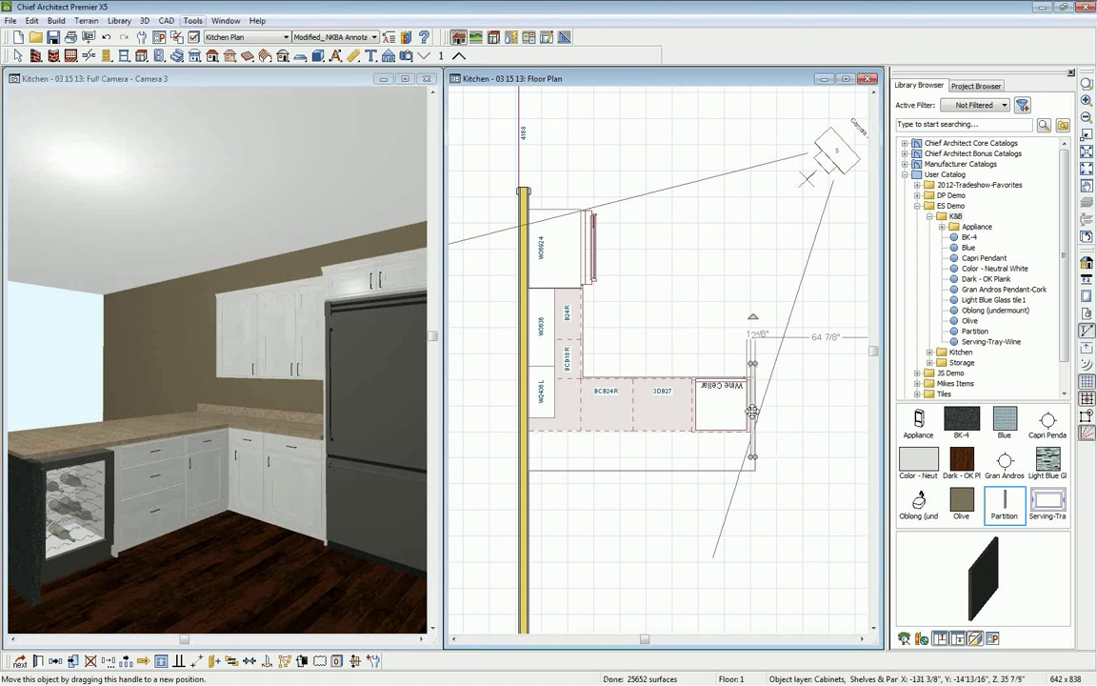
scroll(752, 412, "up", 2)
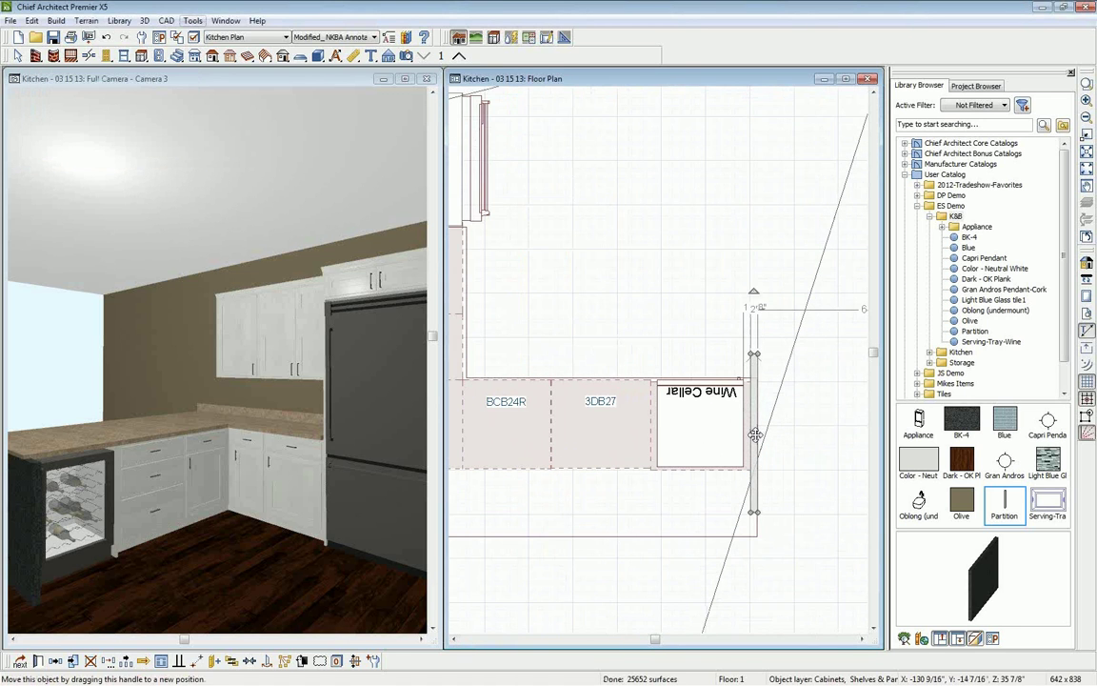
left_click_drag(754, 434, 754, 450)
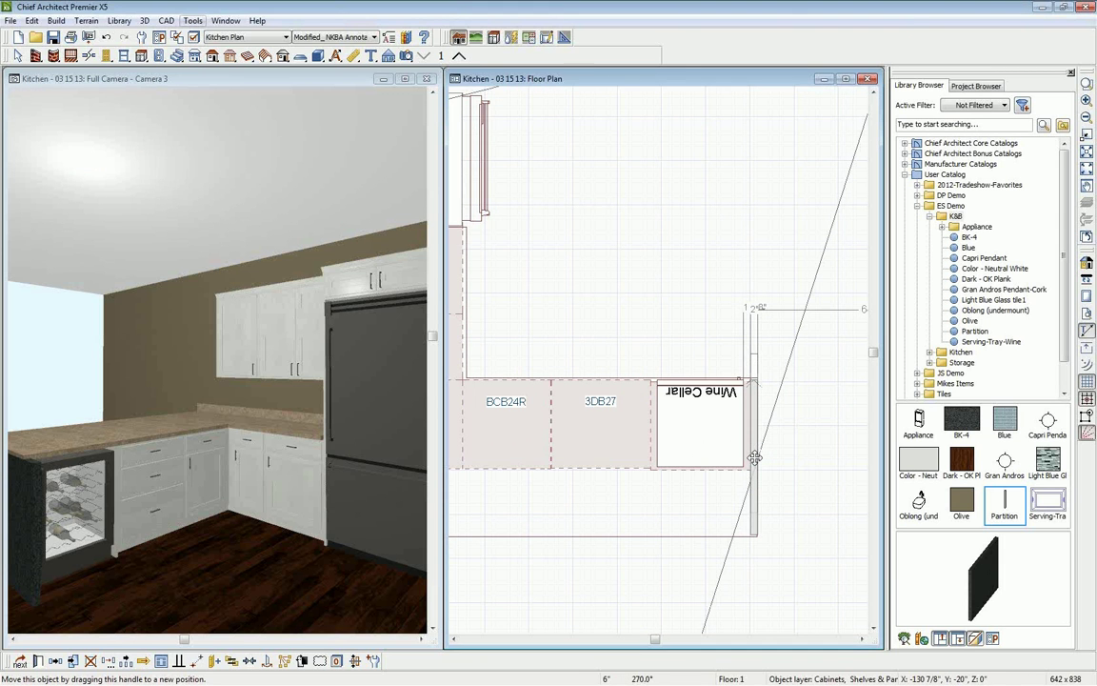
scroll(778, 412, "up", 3)
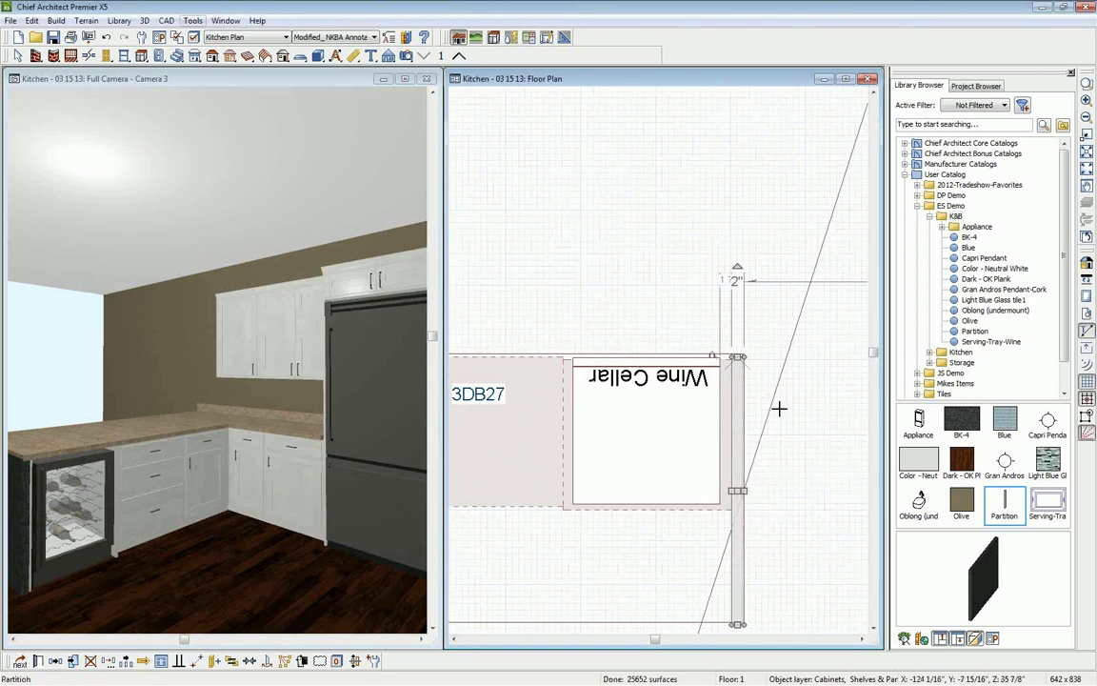
scroll(780, 409, "up", 1)
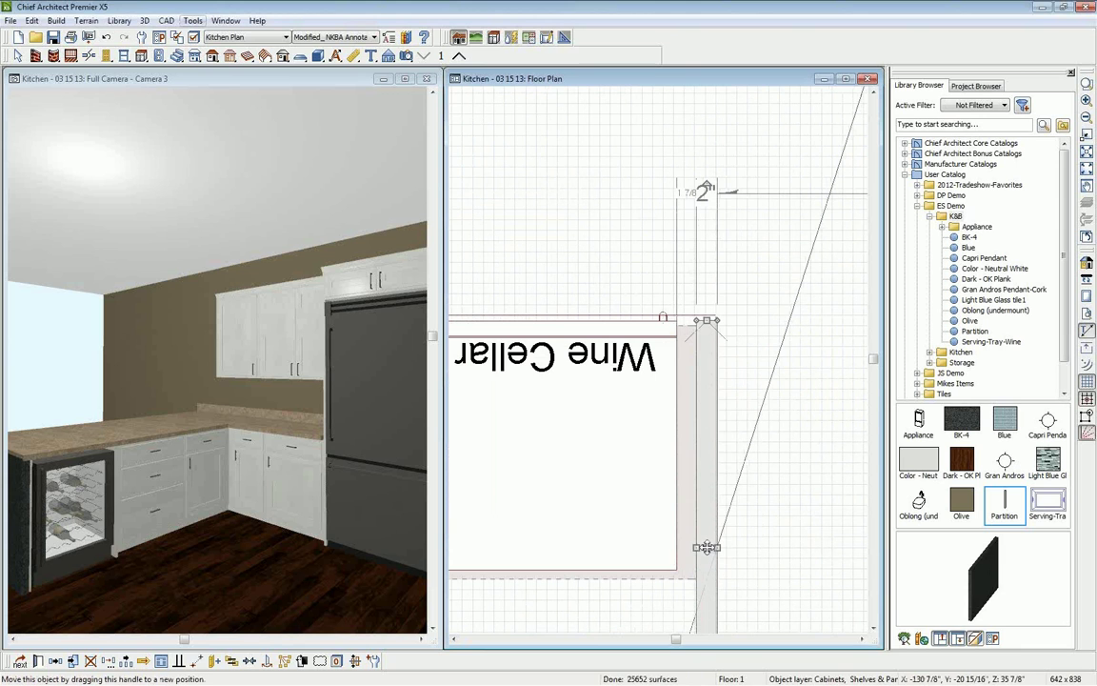
left_click_drag(706, 548, 706, 543)
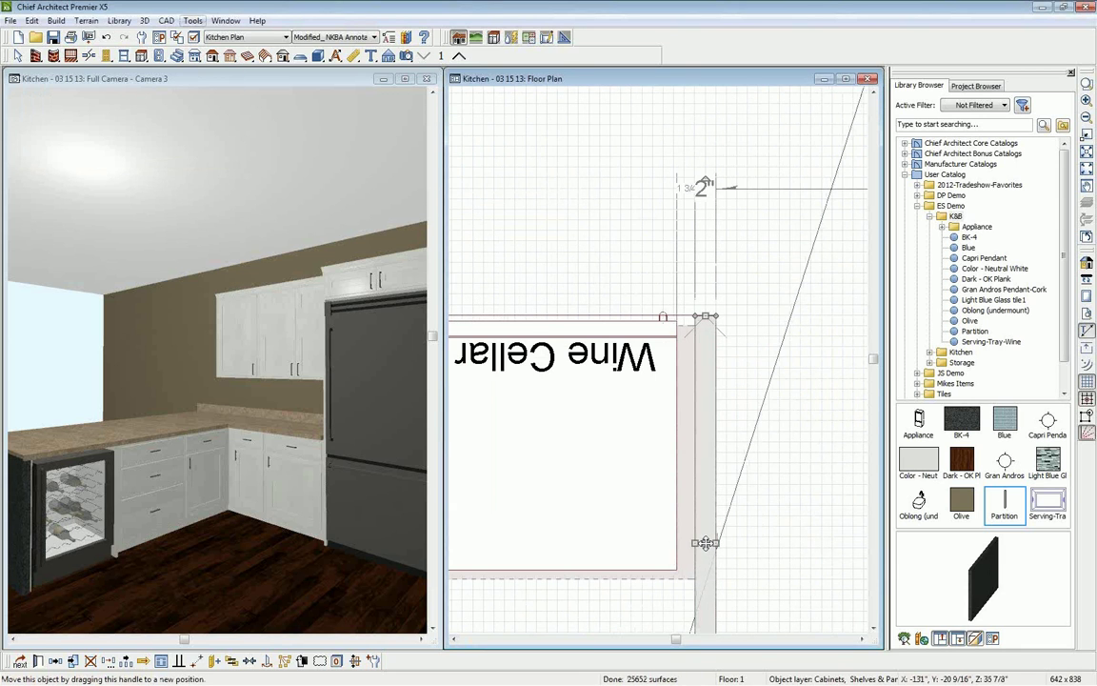
Sample the BK-4 material from the end partition and paint it onto the L-shaped countertop in the camera view.
left_click(192, 87)
left_click(177, 55)
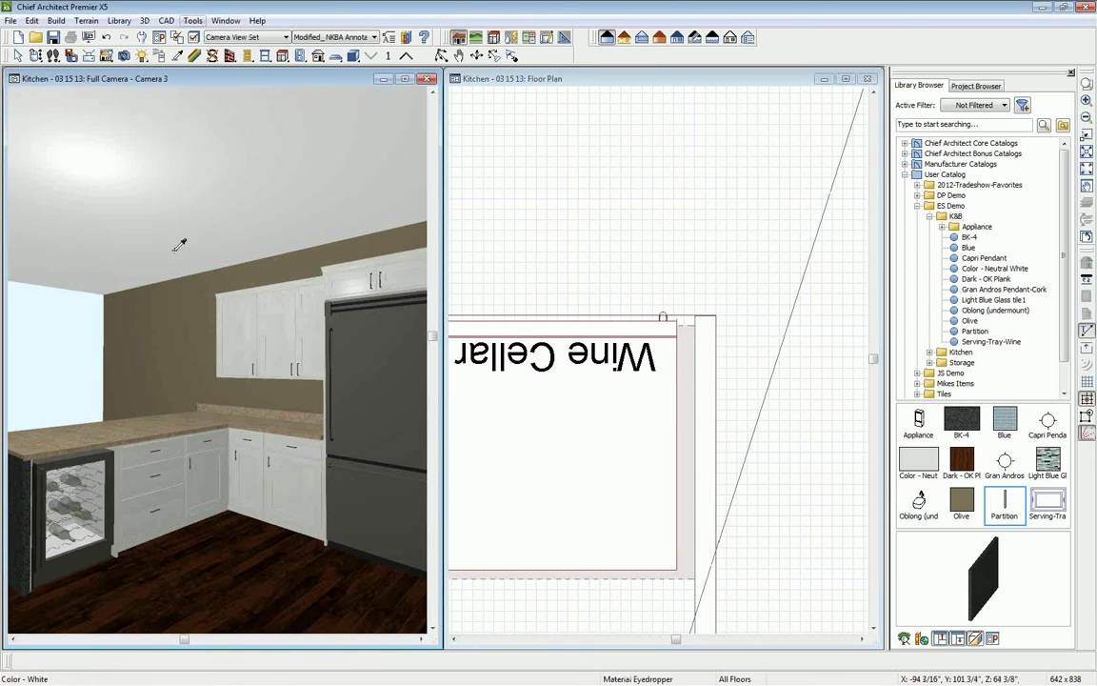
left_click(27, 528)
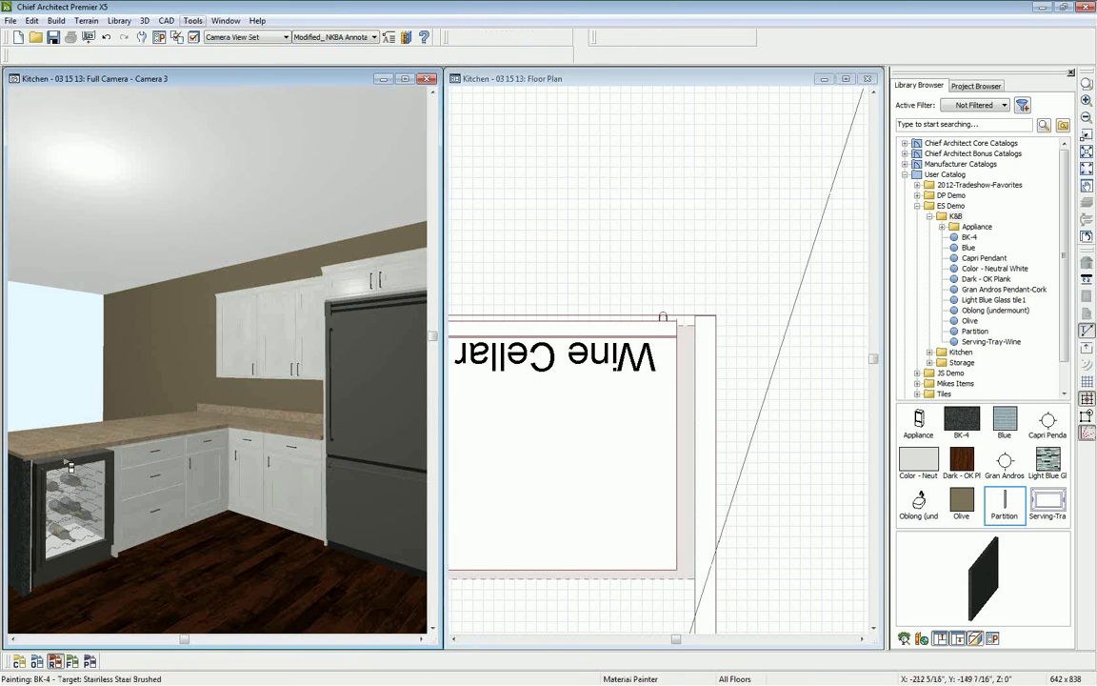
left_click(105, 440)
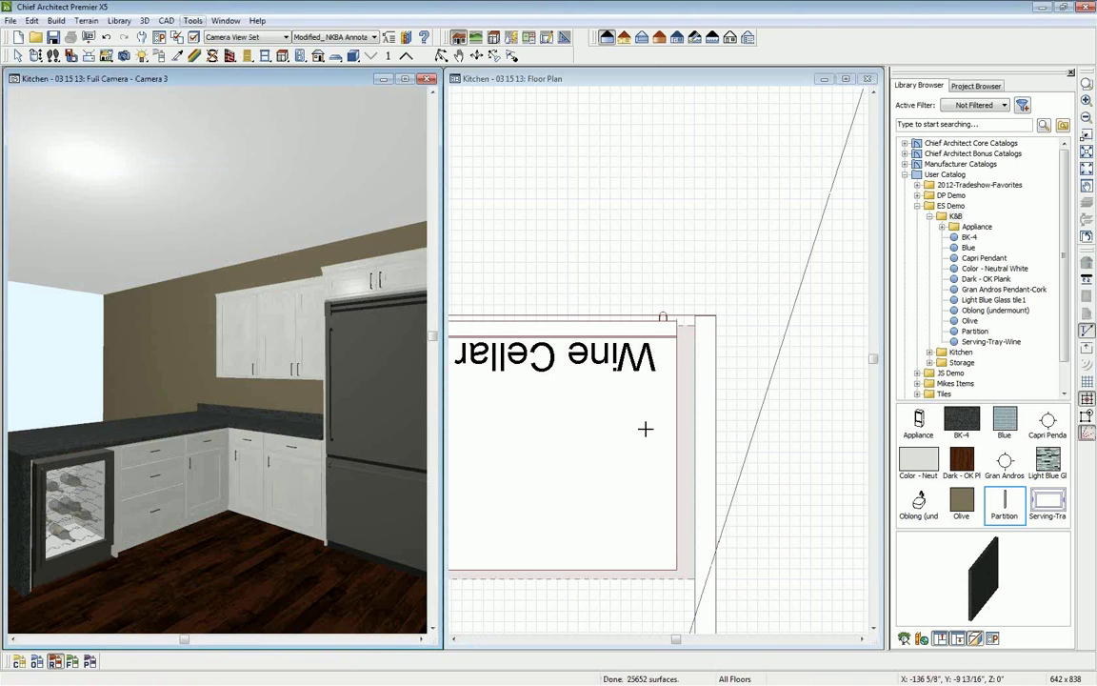
key("Left")
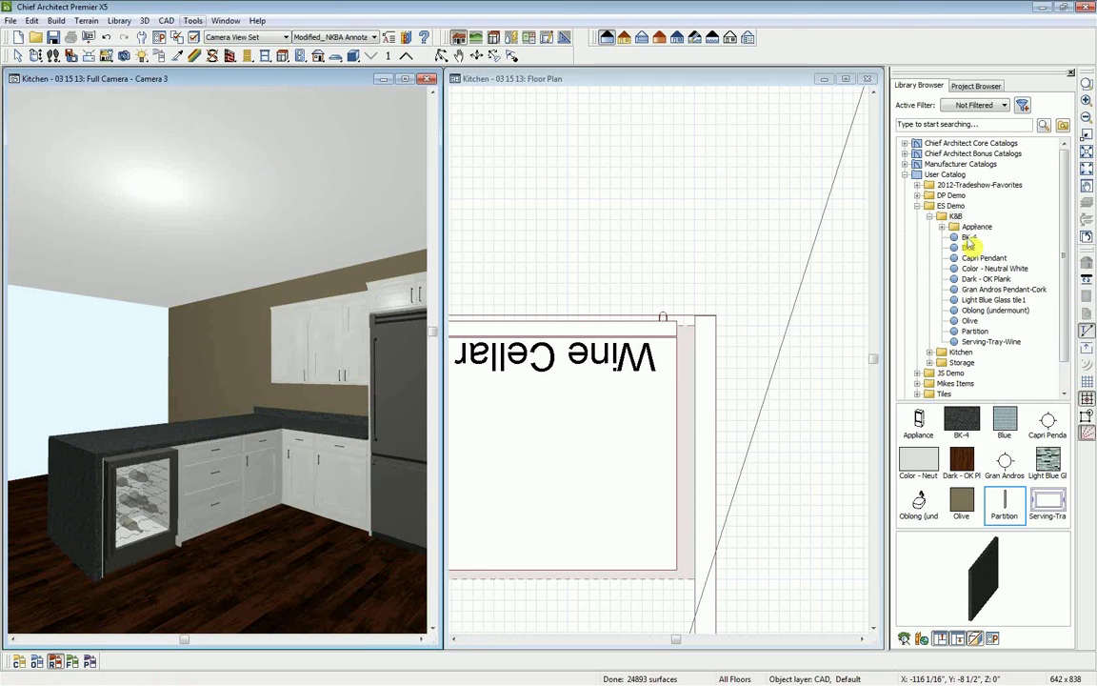
Place the Oblong (undermount) bar sink from the core catalog's fixtures into the 18" base cabinet on the wall run.
left_click(905, 142)
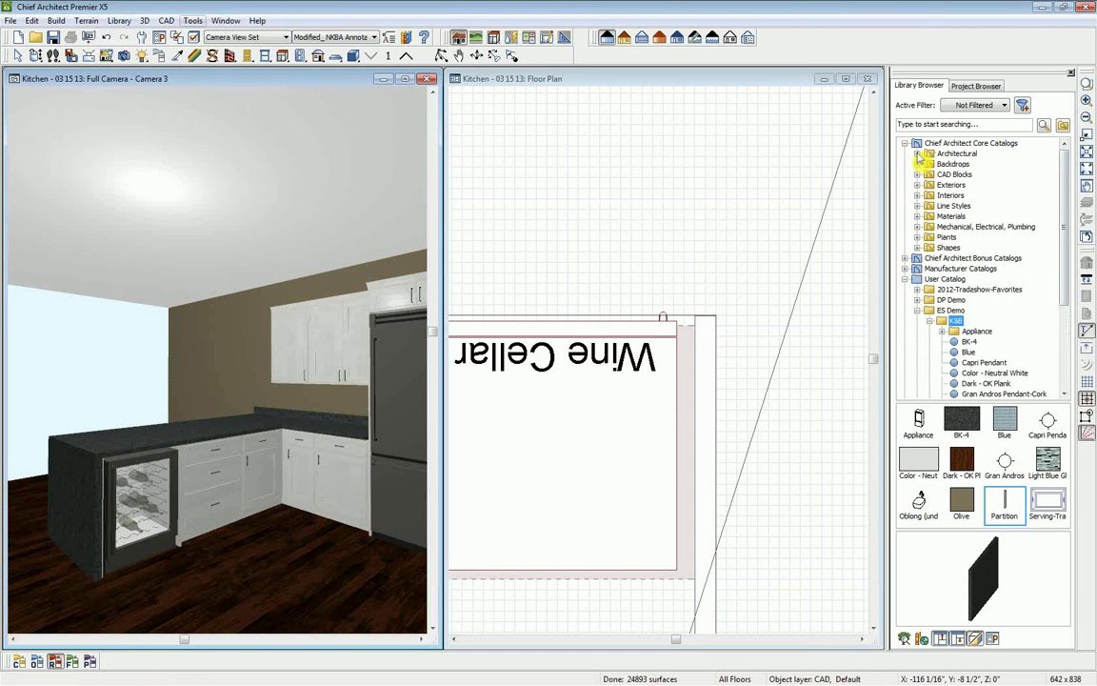
left_click(918, 154)
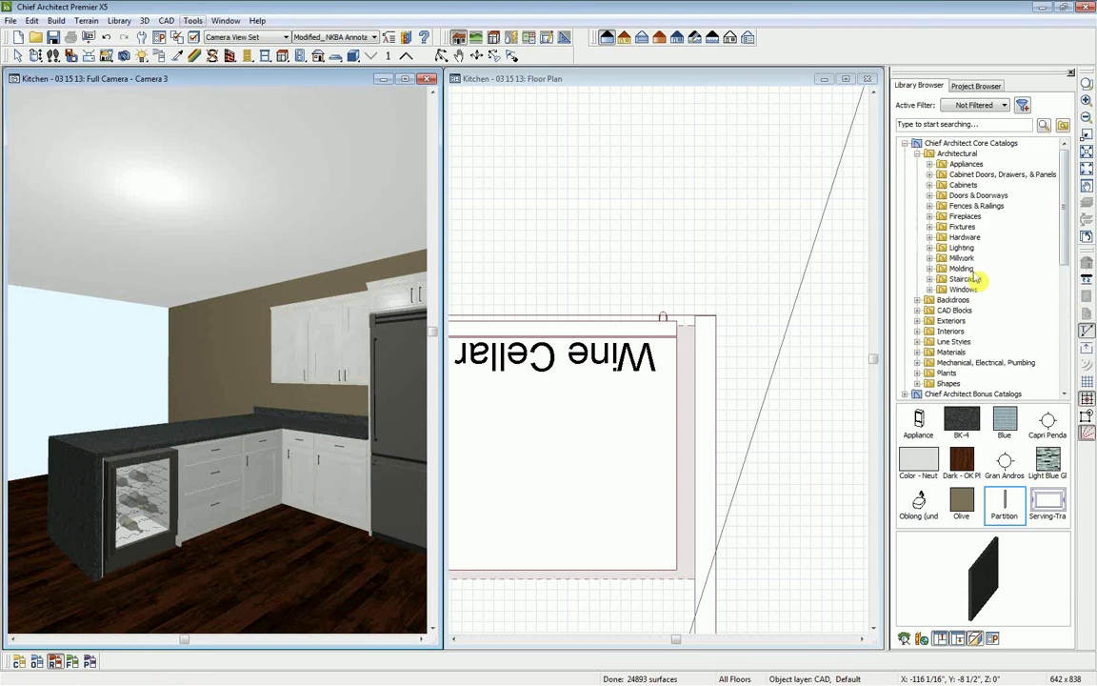
left_click(930, 227)
left_click(942, 310)
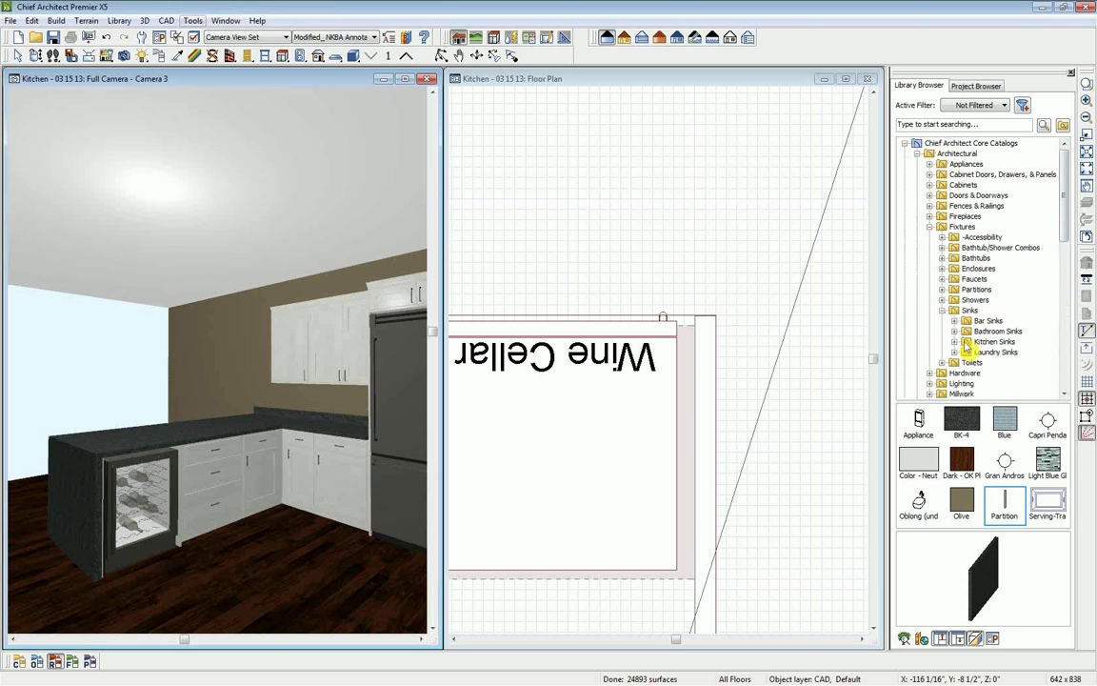
left_click(954, 321)
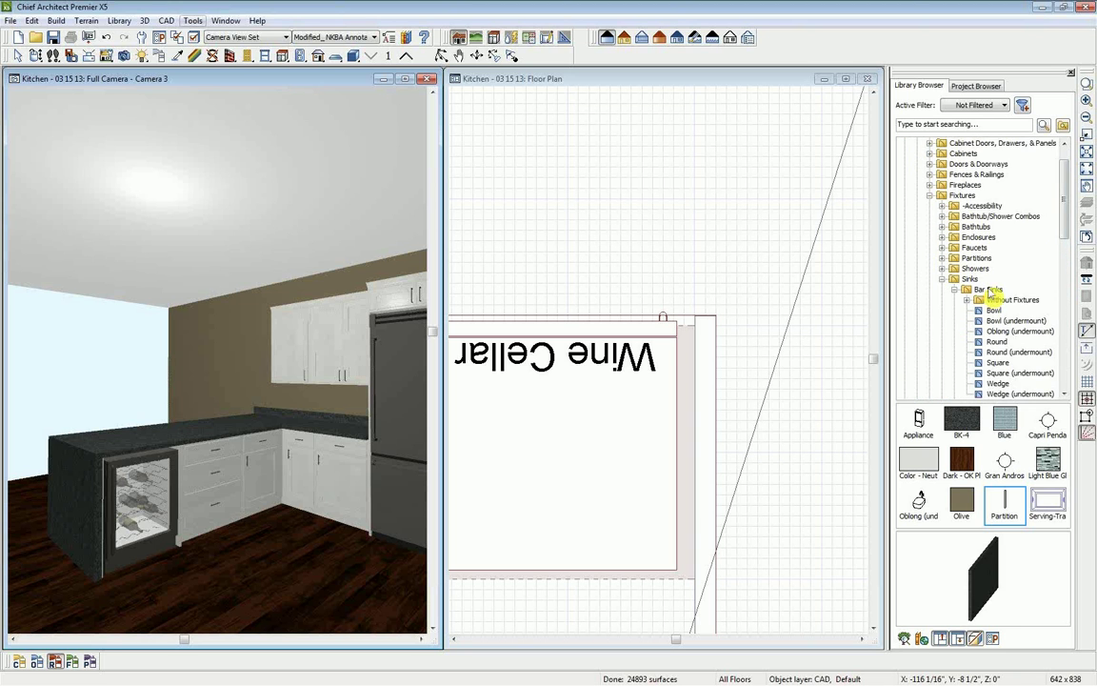
left_click(992, 332)
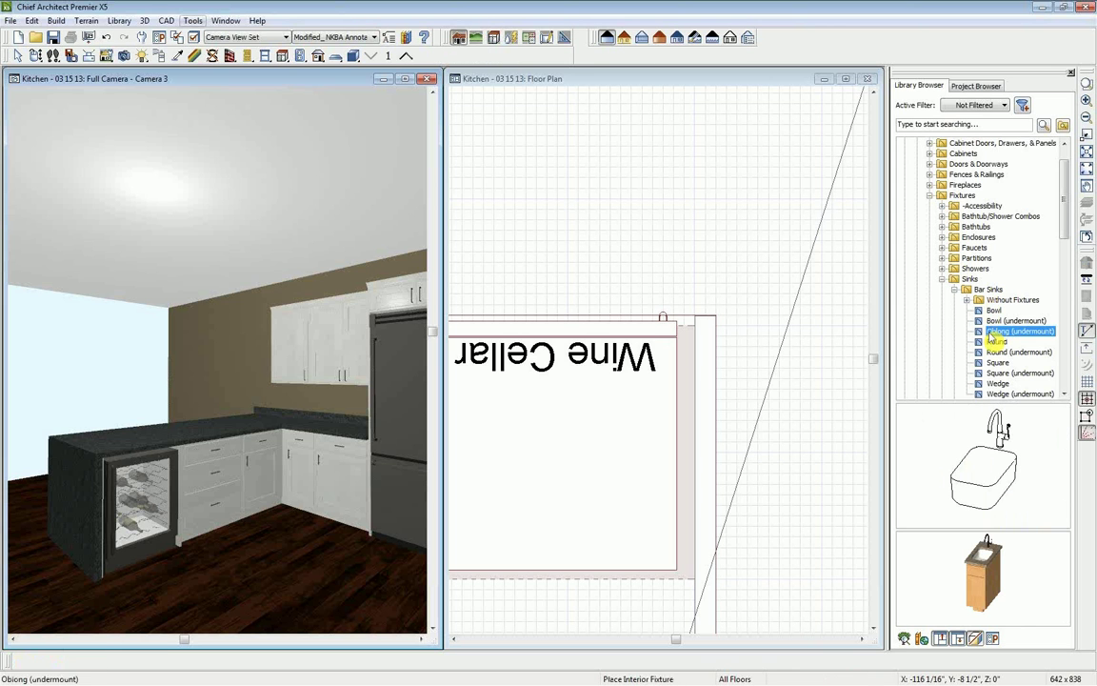
scroll(865, 380, "down", 8)
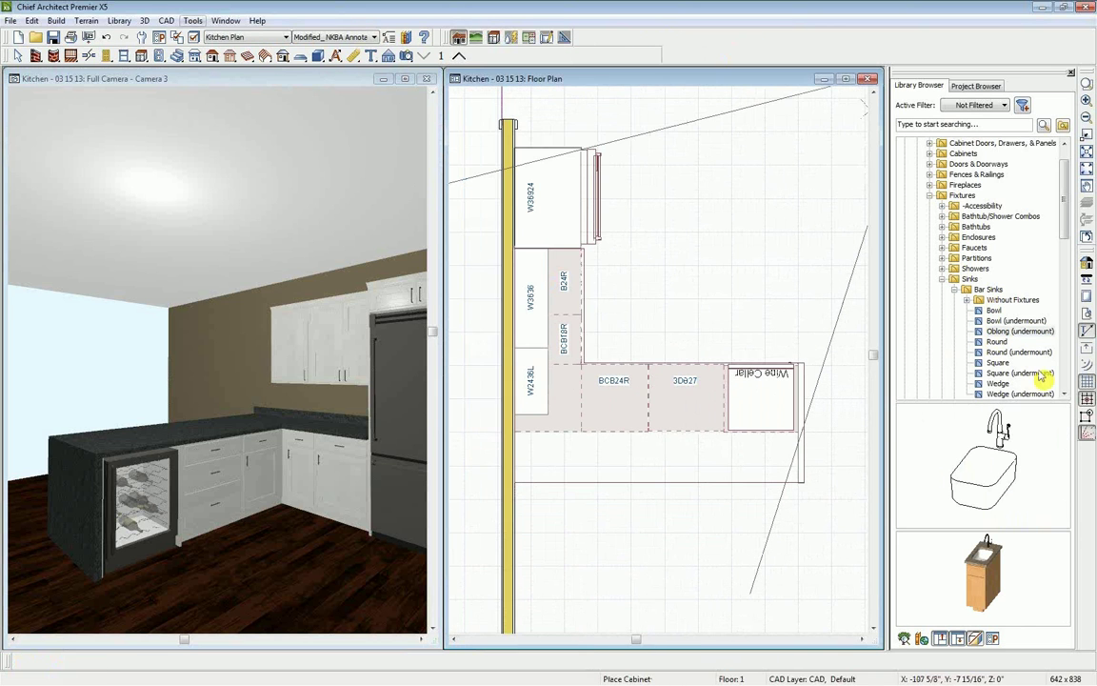
left_click(565, 348)
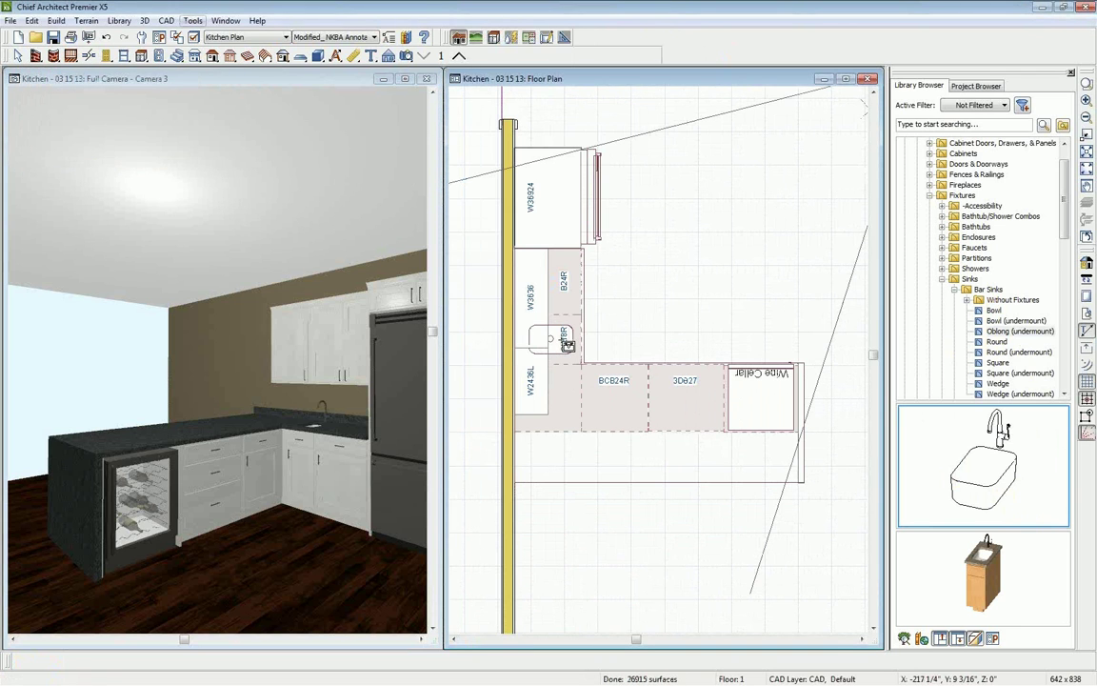
Change the sink base cabinet's door item type to Auto Left Door.
left_click(567, 342)
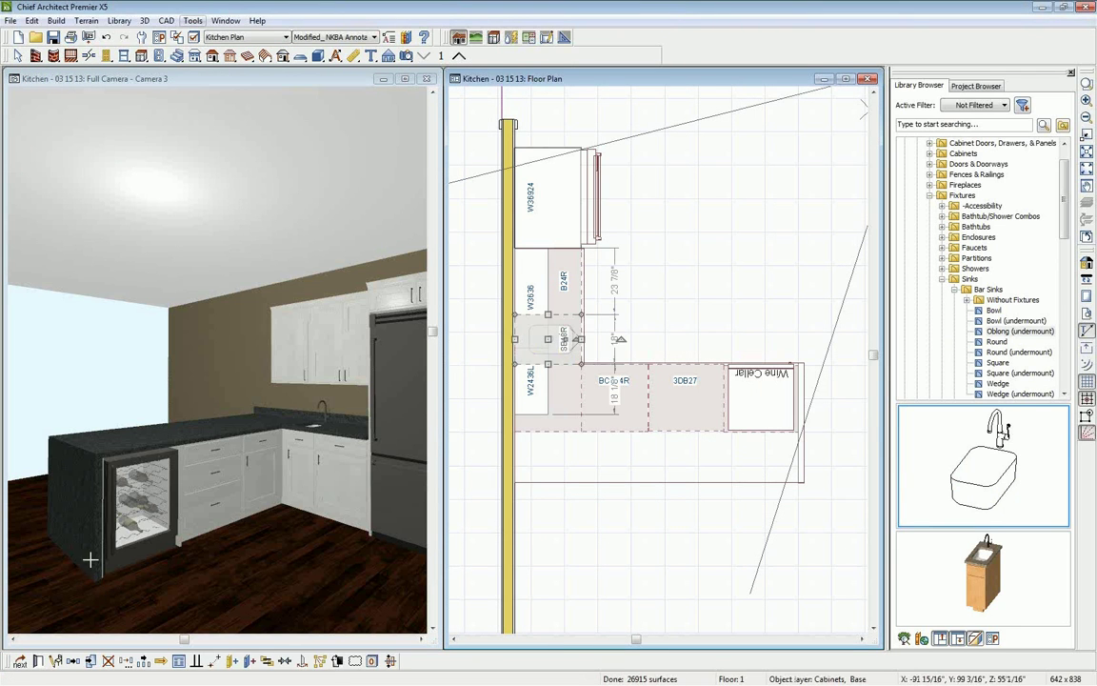
left_click(20, 660)
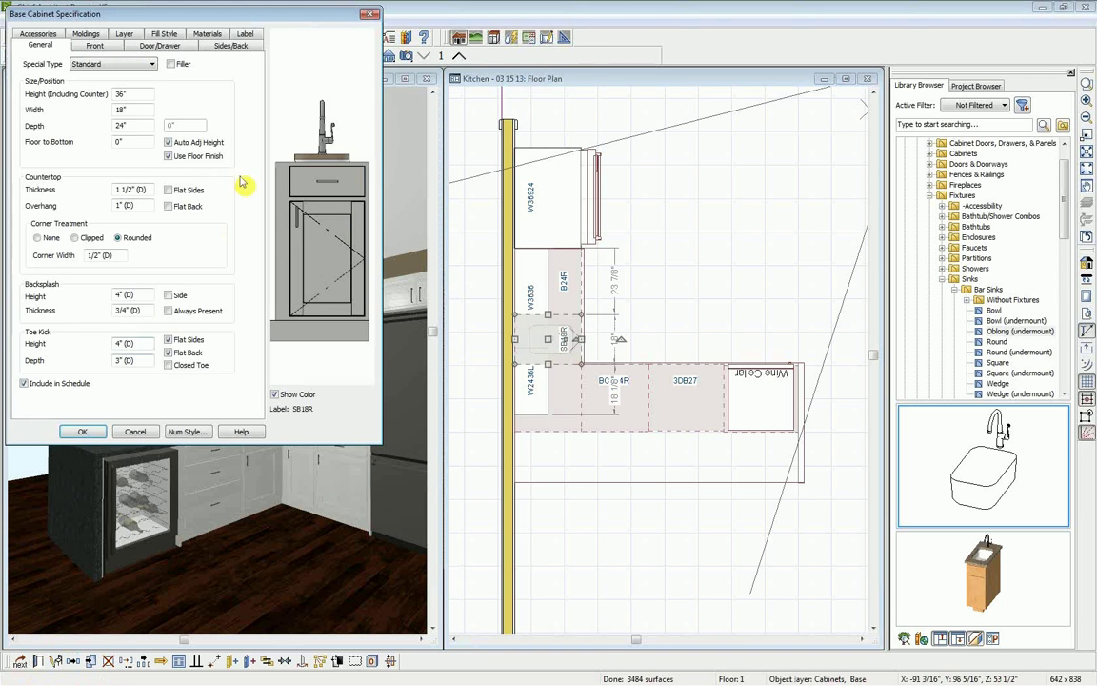
left_click(327, 252)
left_click(335, 192)
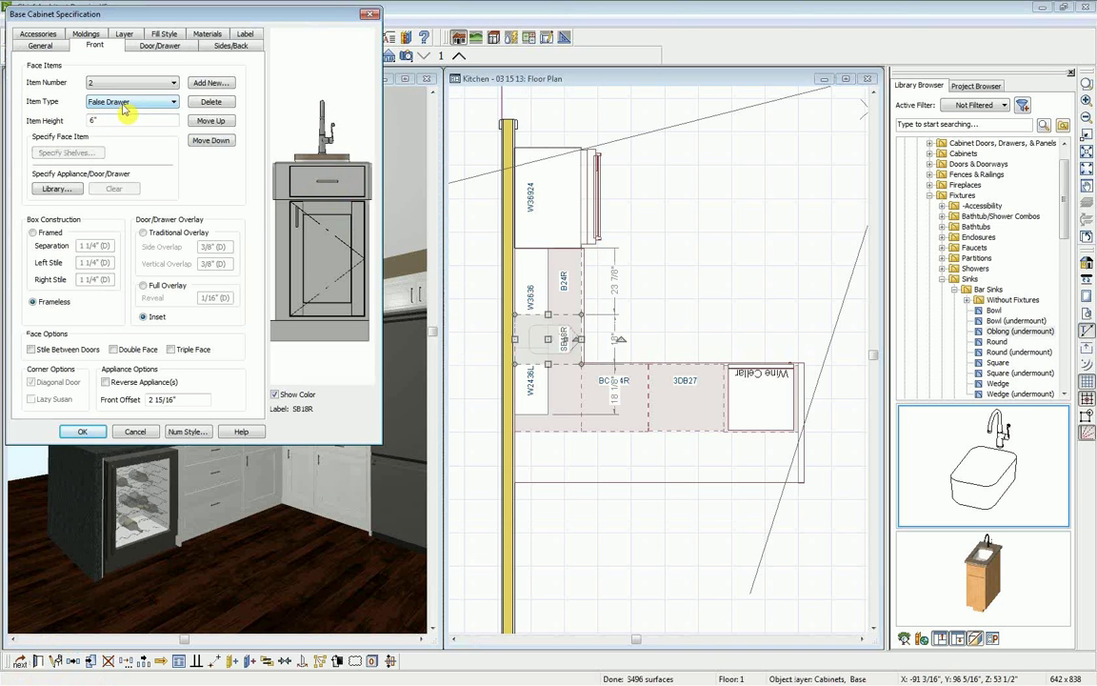
left_click(319, 269)
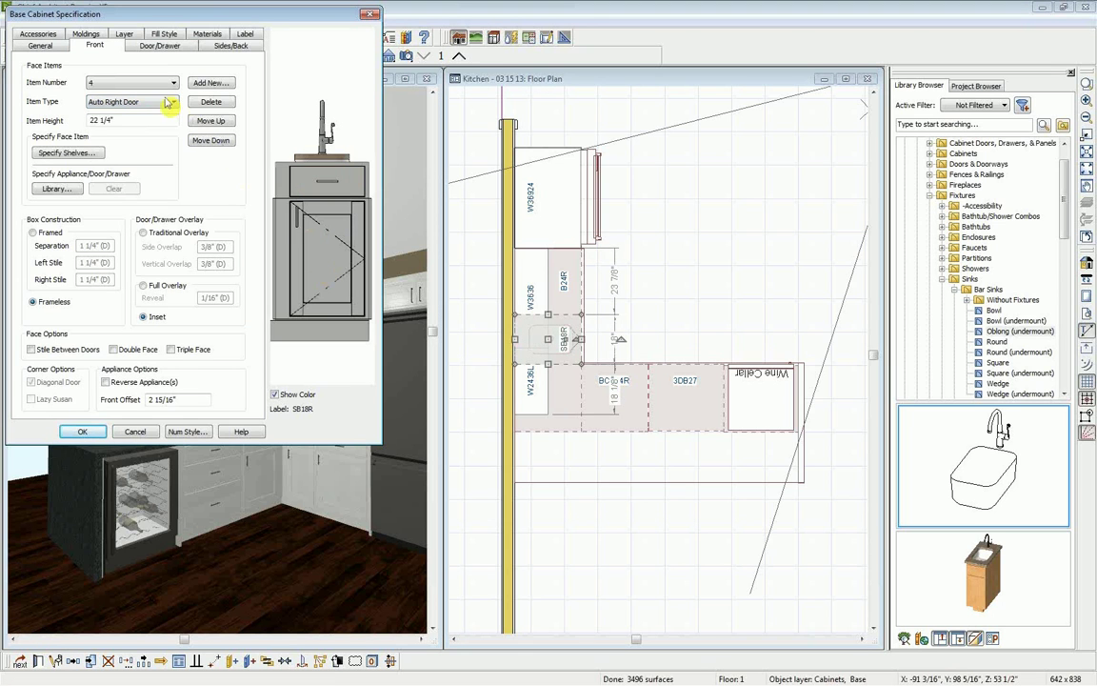
left_click(159, 103)
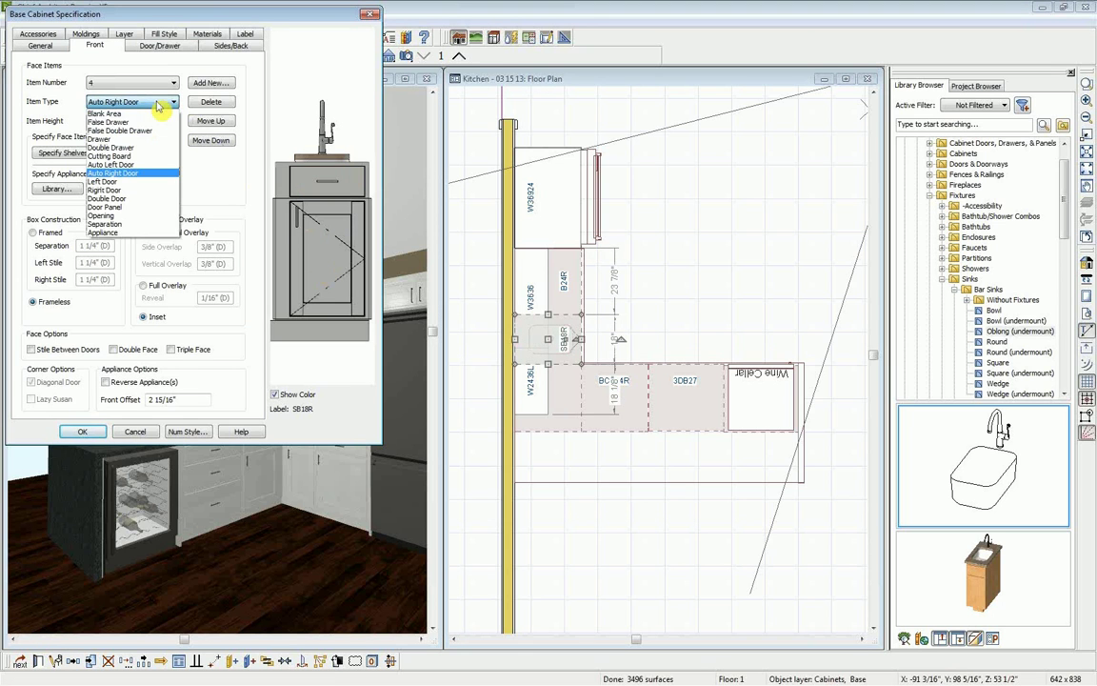
left_click(142, 168)
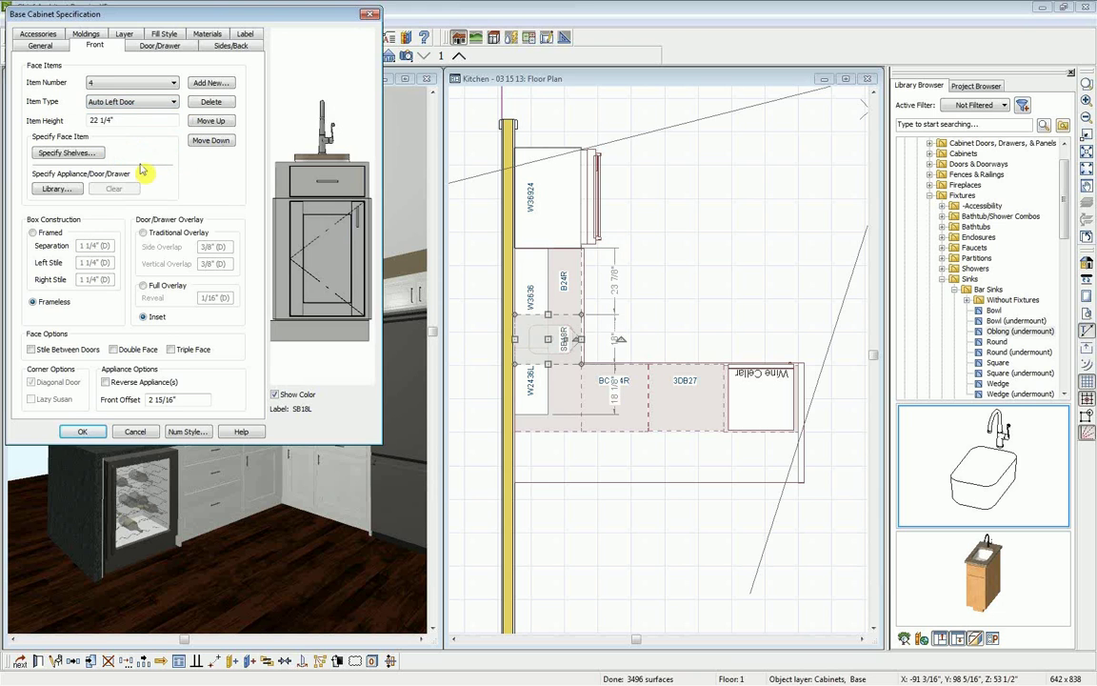
left_click(84, 431)
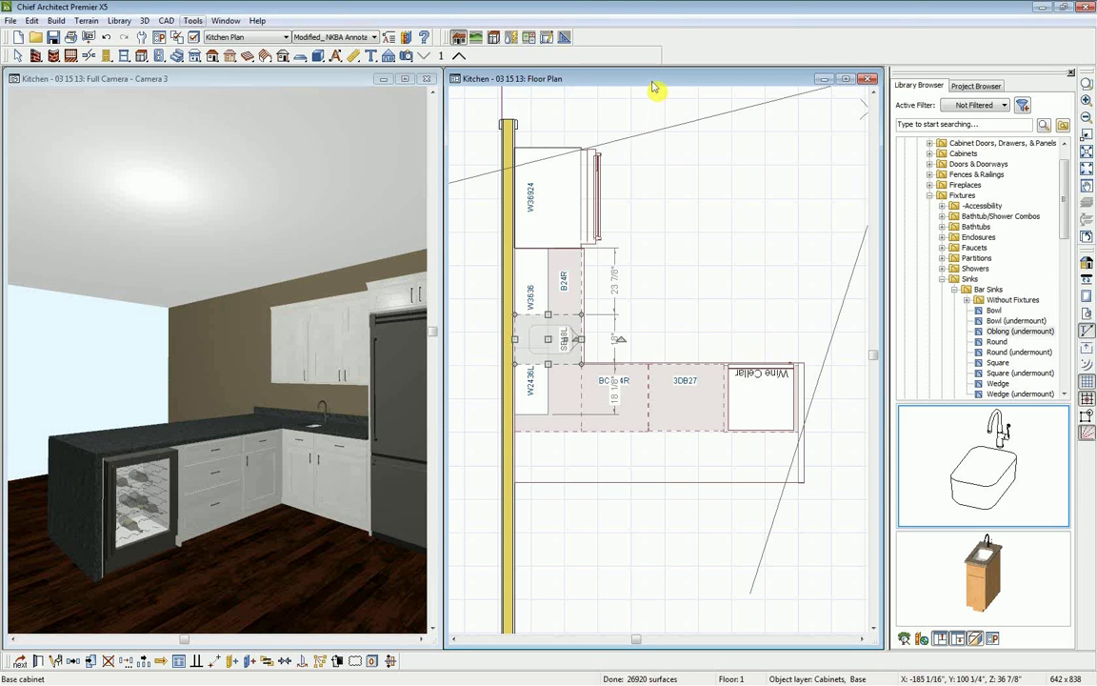
Place two Capri Pendant lights from the K&B library over the peninsula, one behind the BCB24R cabinet and one behind the three-drawer cabinet.
left_click_drag(1067, 210, 1066, 343)
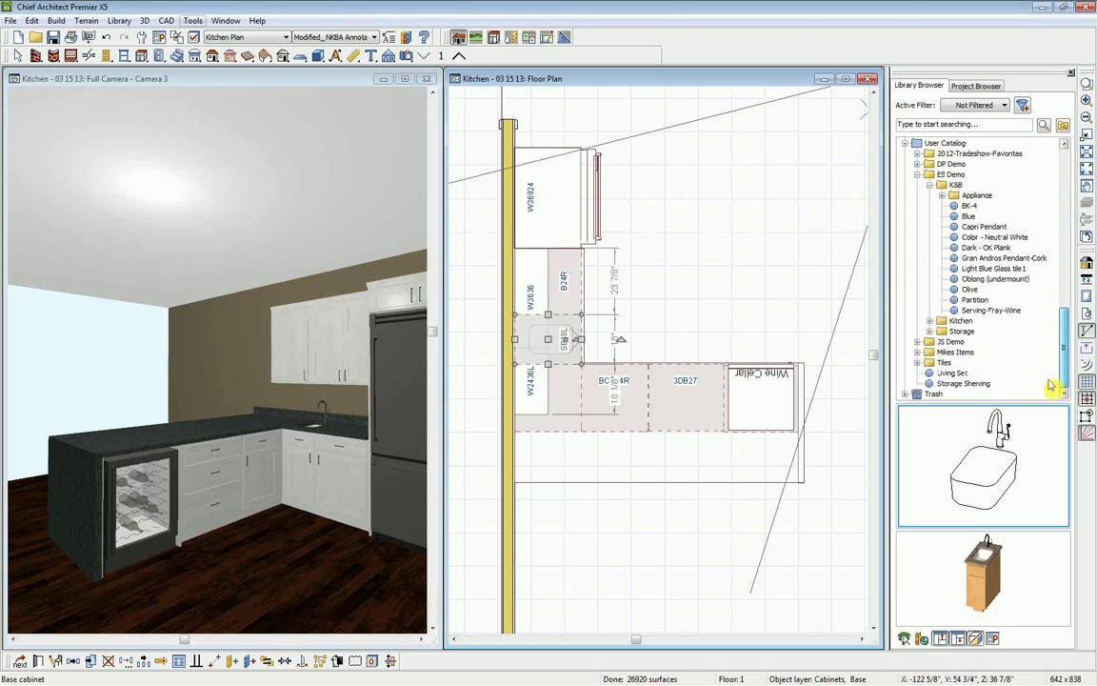
left_click(954, 185)
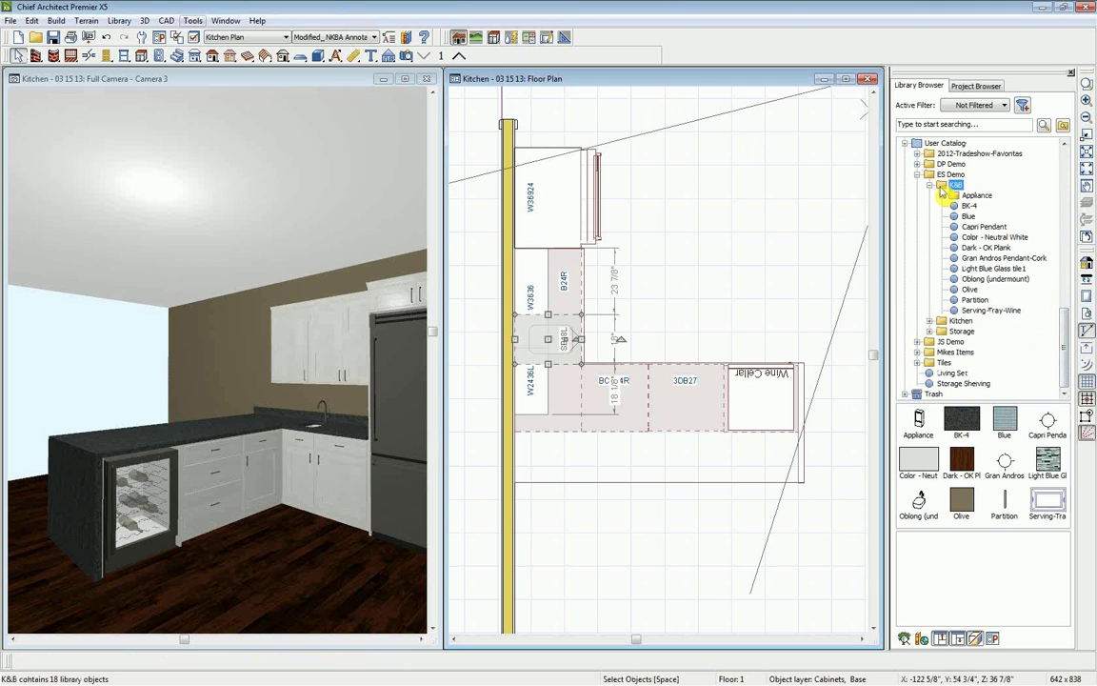
left_click(983, 227)
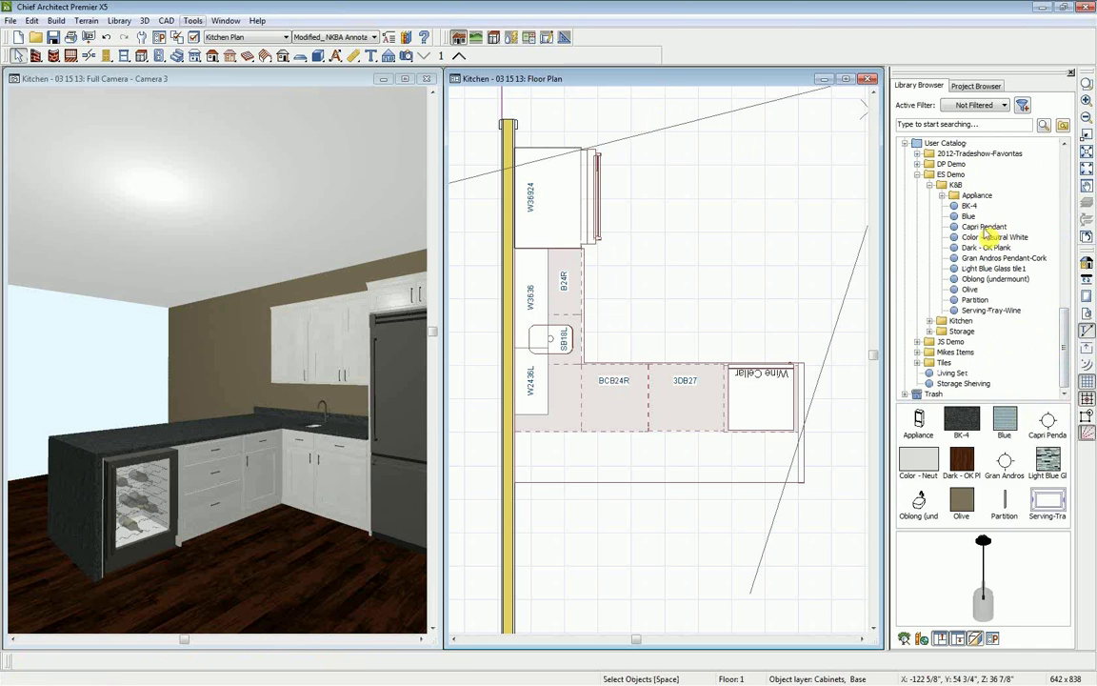
left_click(613, 433)
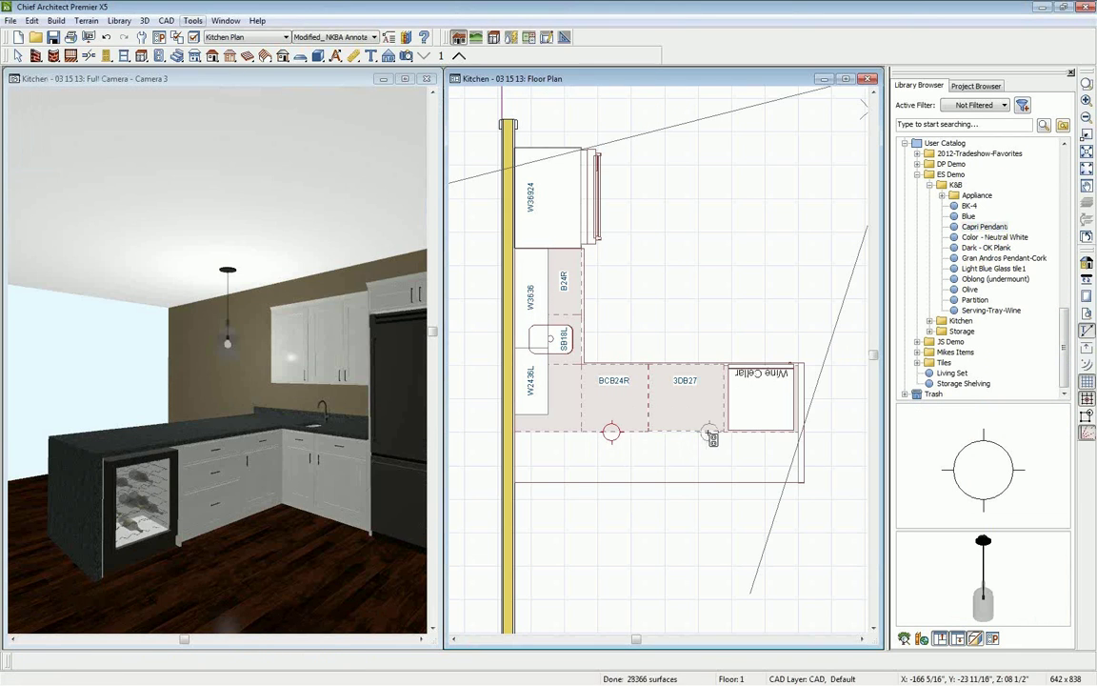
left_click(710, 433)
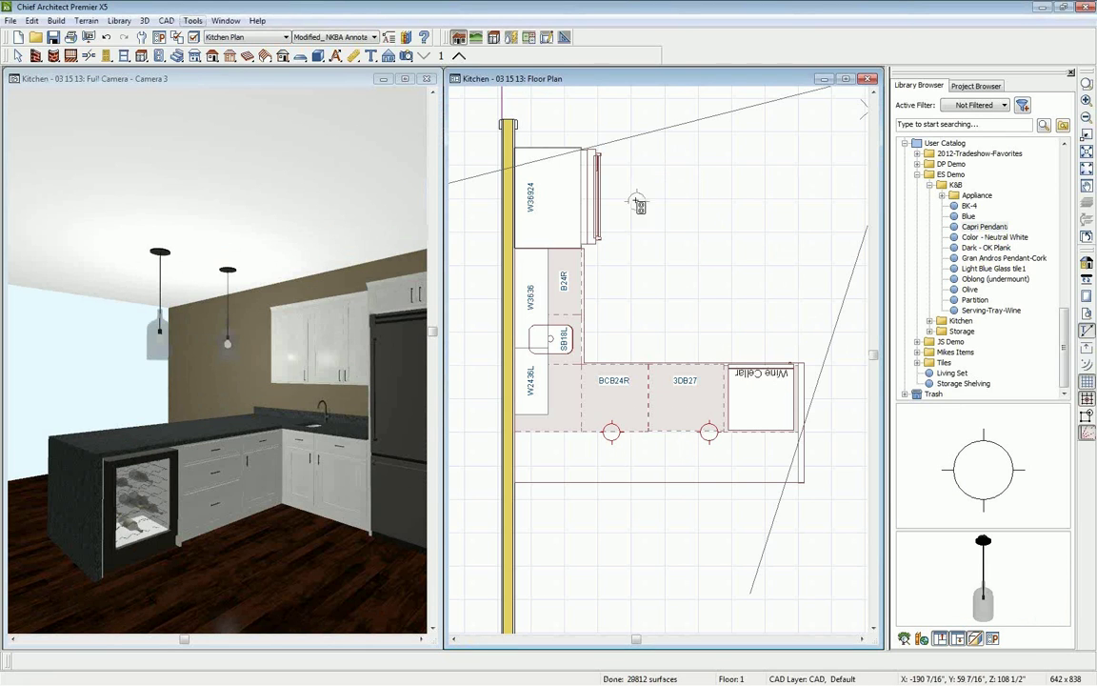
Close the full camera view and maximize the floor plan.
left_click(427, 81)
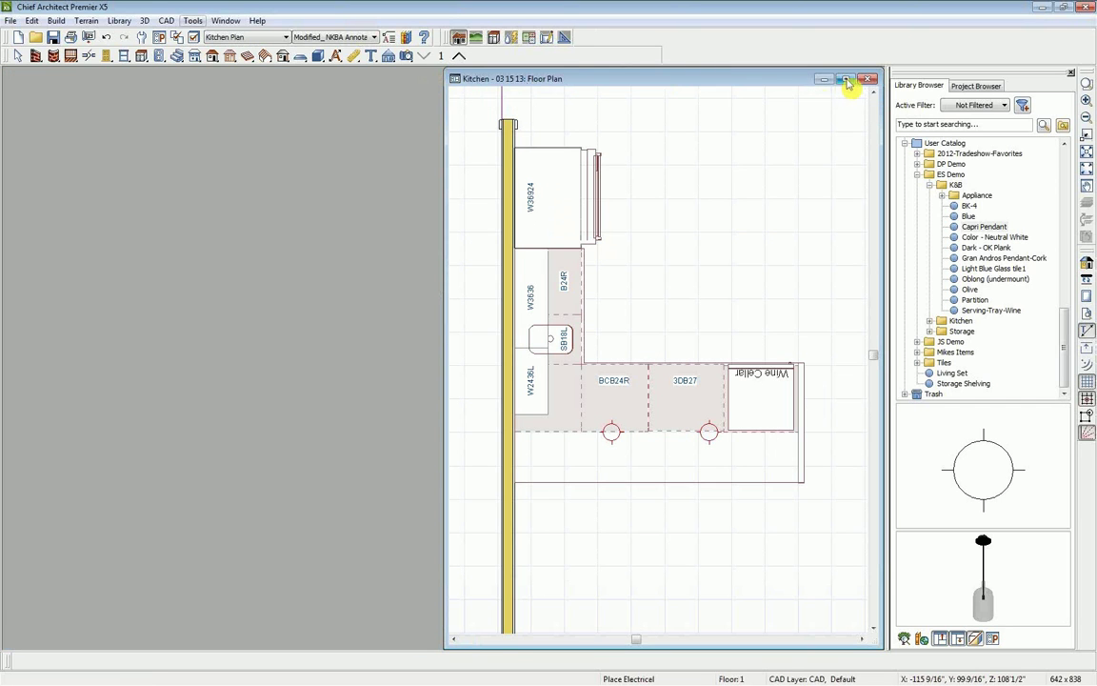
left_click(847, 80)
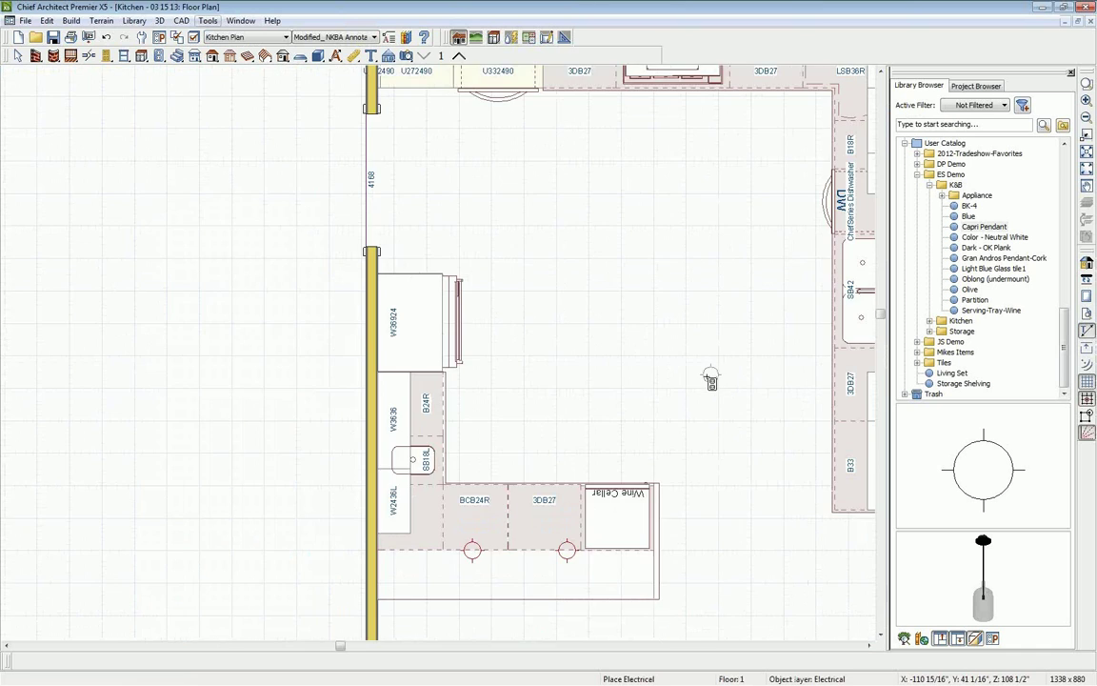
Create a full camera view from behind the peninsula looking into the kitchen and tile it beside the floor plan.
scroll(710, 374, "down", 2)
middle_click_drag(712, 372, 556, 374)
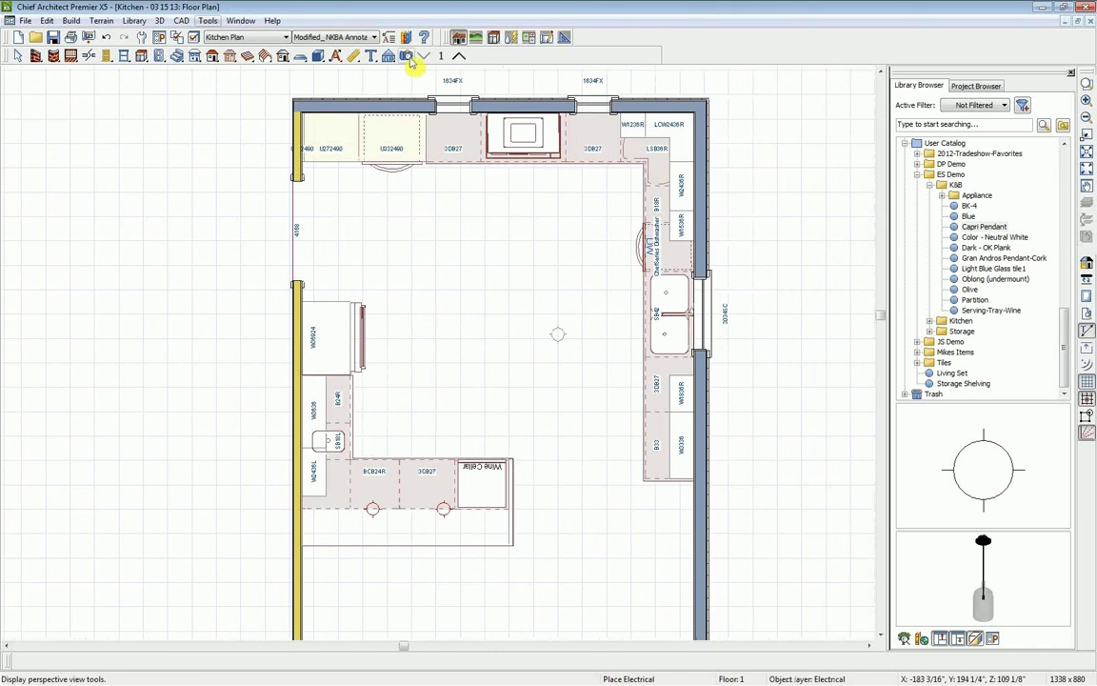
left_click(409, 61)
scroll(646, 430, "down", 2)
middle_click_drag(636, 491, 656, 408)
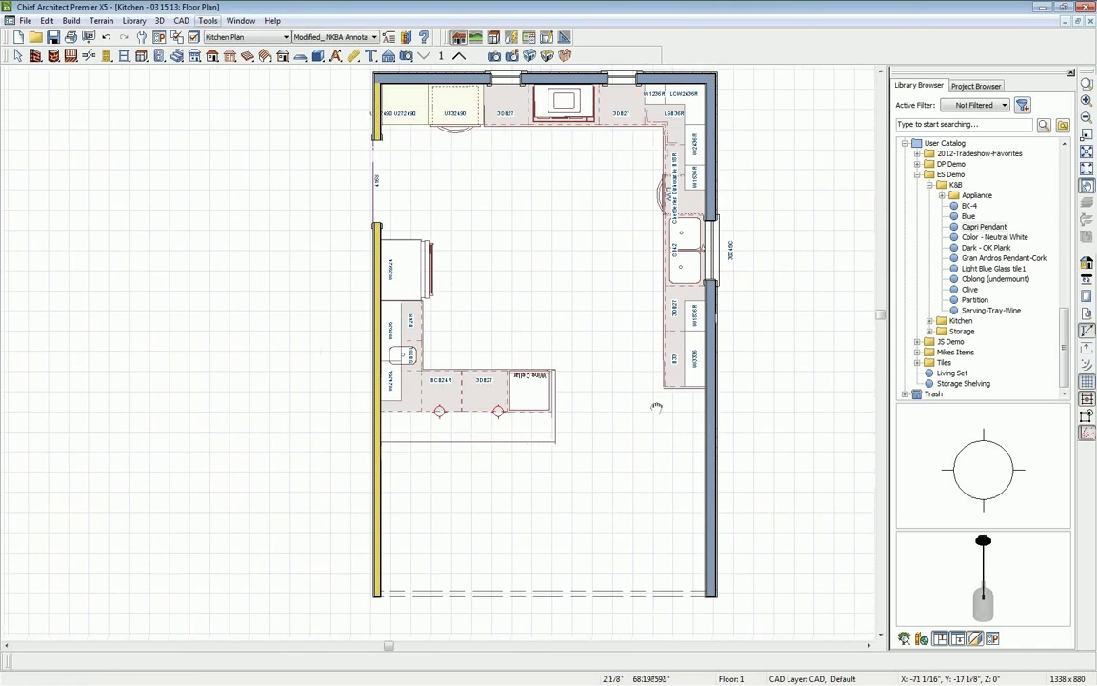
left_click_drag(424, 547, 526, 338)
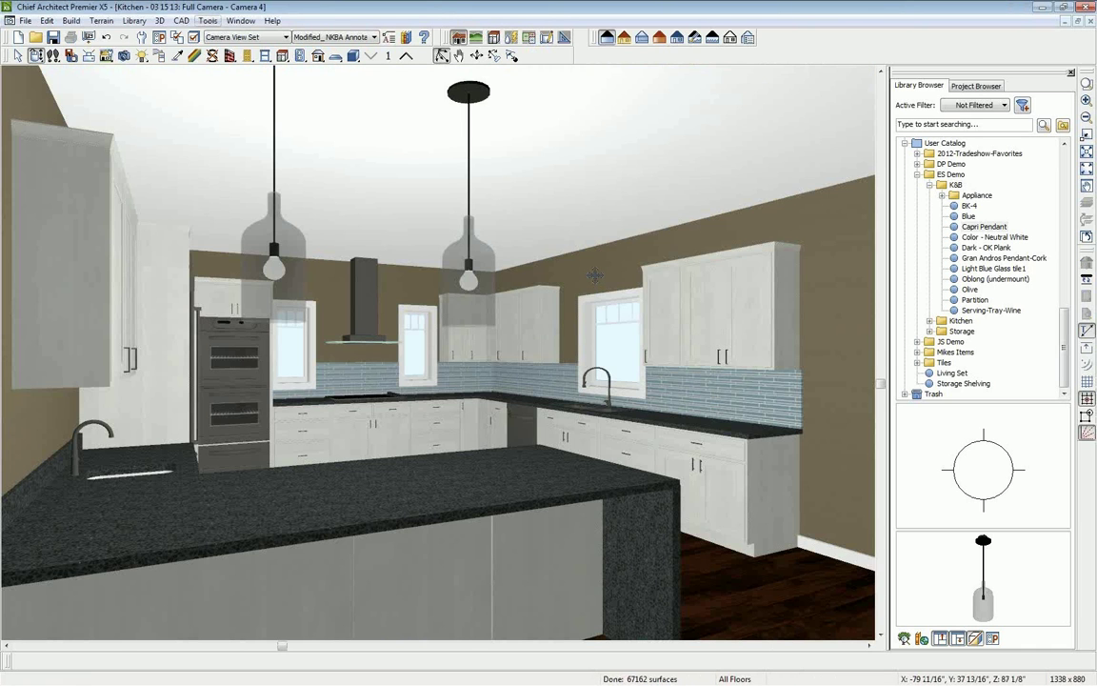
key("shift+F4")
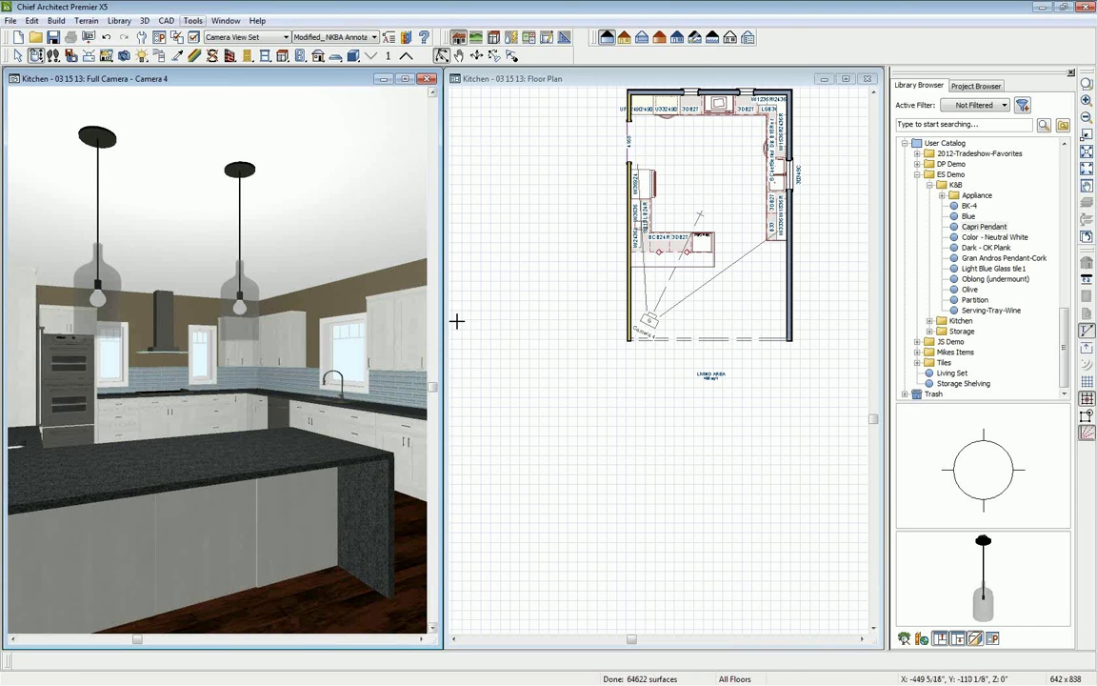
Place five ceiling lights in the floor plan: in front of the oven, in front of the cooktop, over the main sink and two mid-room.
left_click(683, 83)
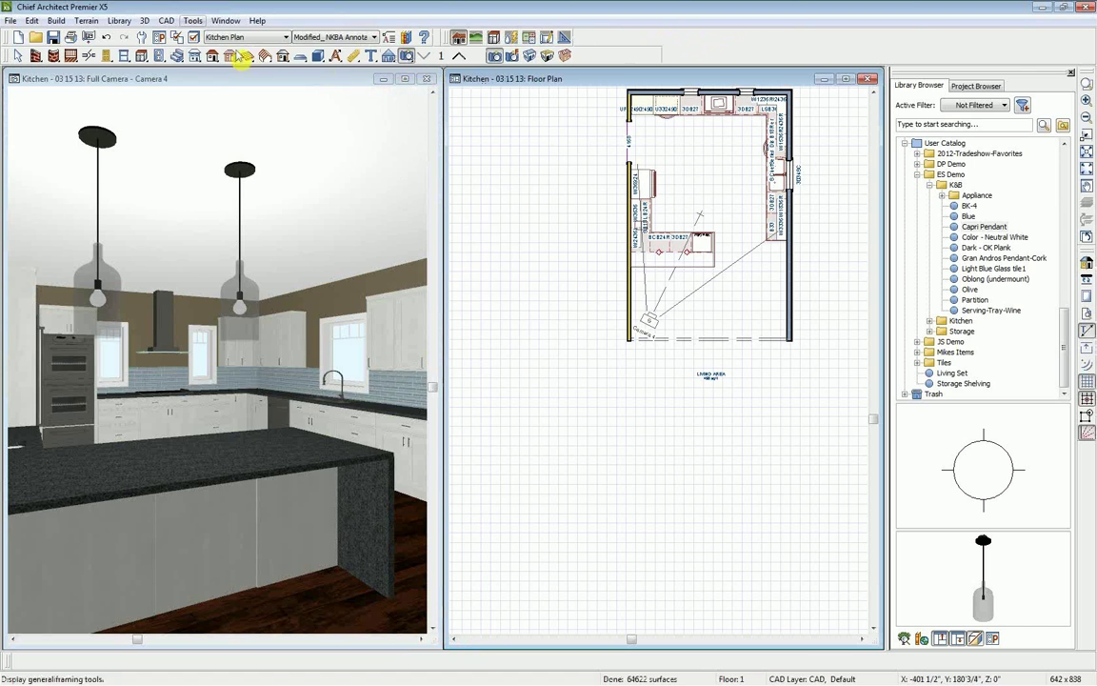
left_click(160, 57)
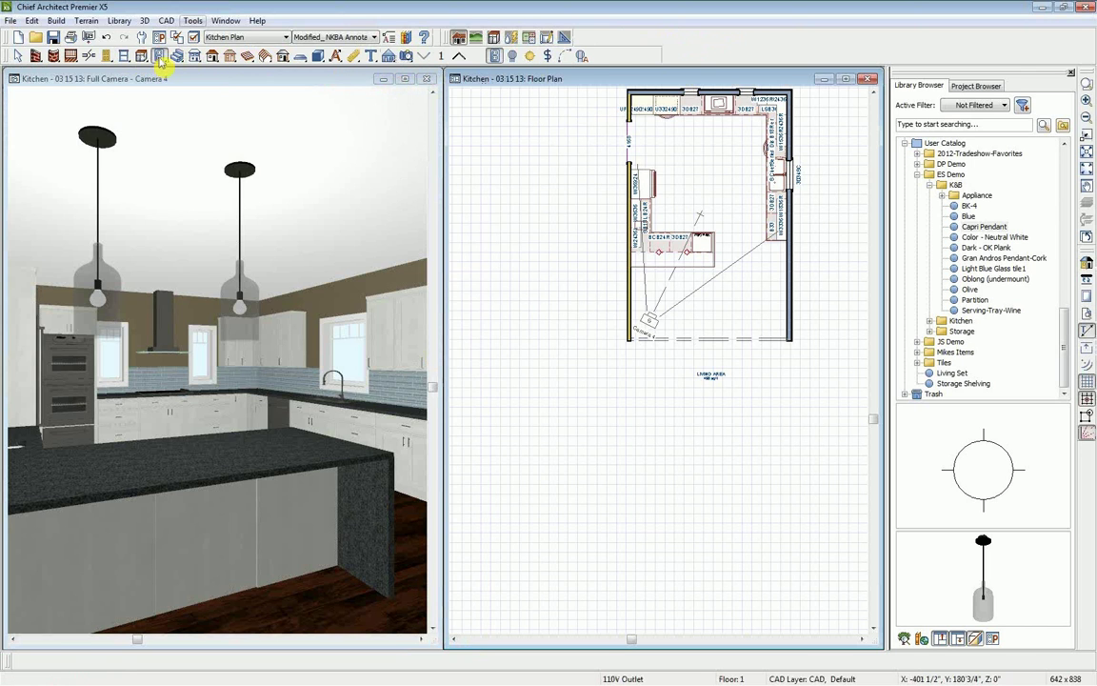
left_click(533, 58)
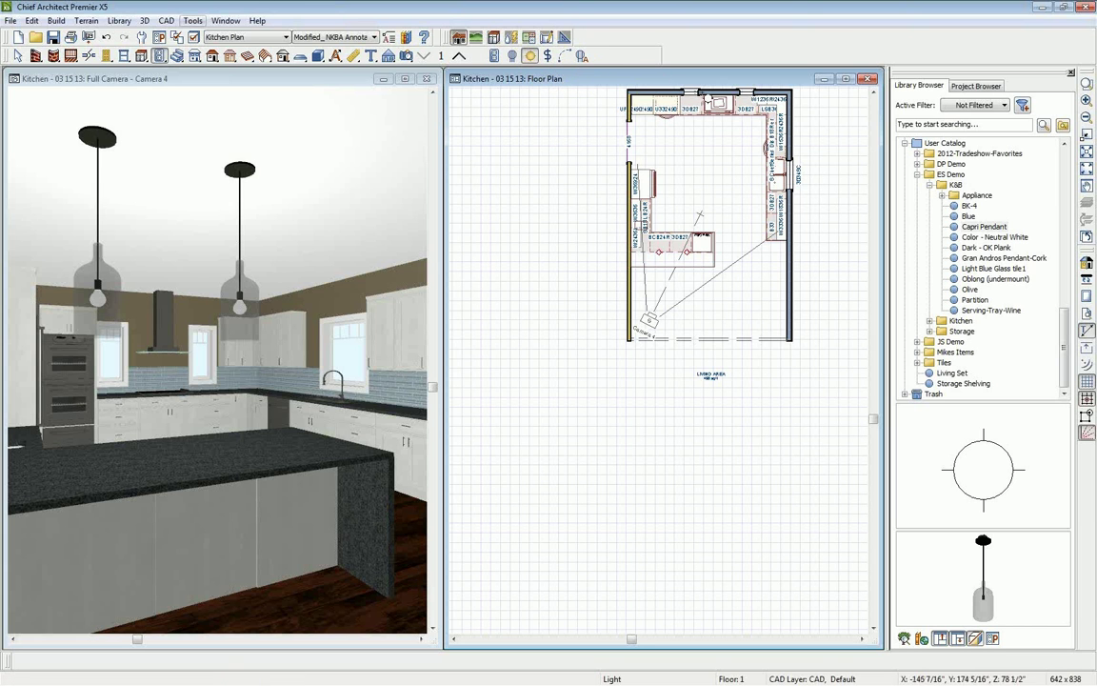
scroll(714, 101, "up", 7)
middle_click_drag(781, 156, 761, 180)
left_click(531, 55)
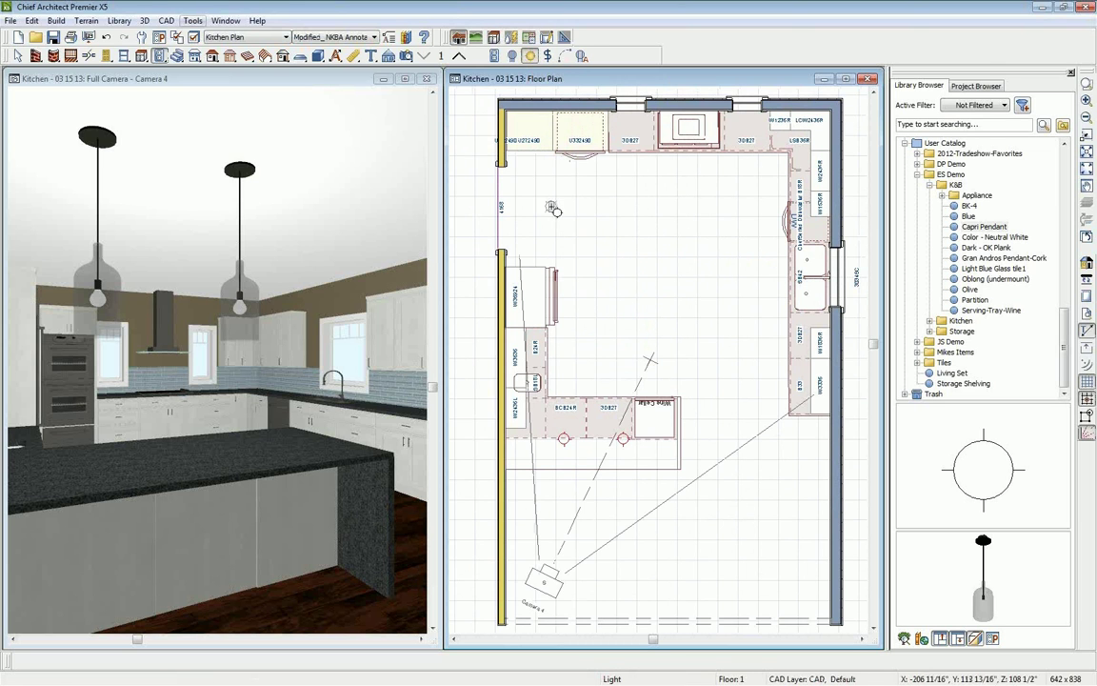
left_click(581, 177)
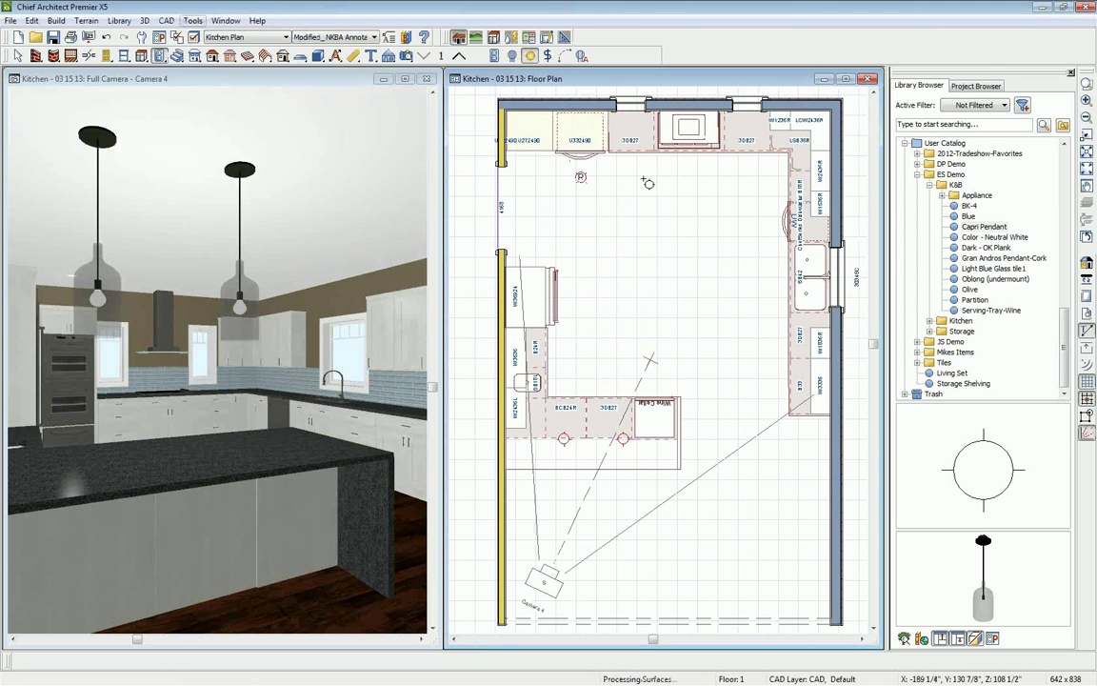
left_click(689, 178)
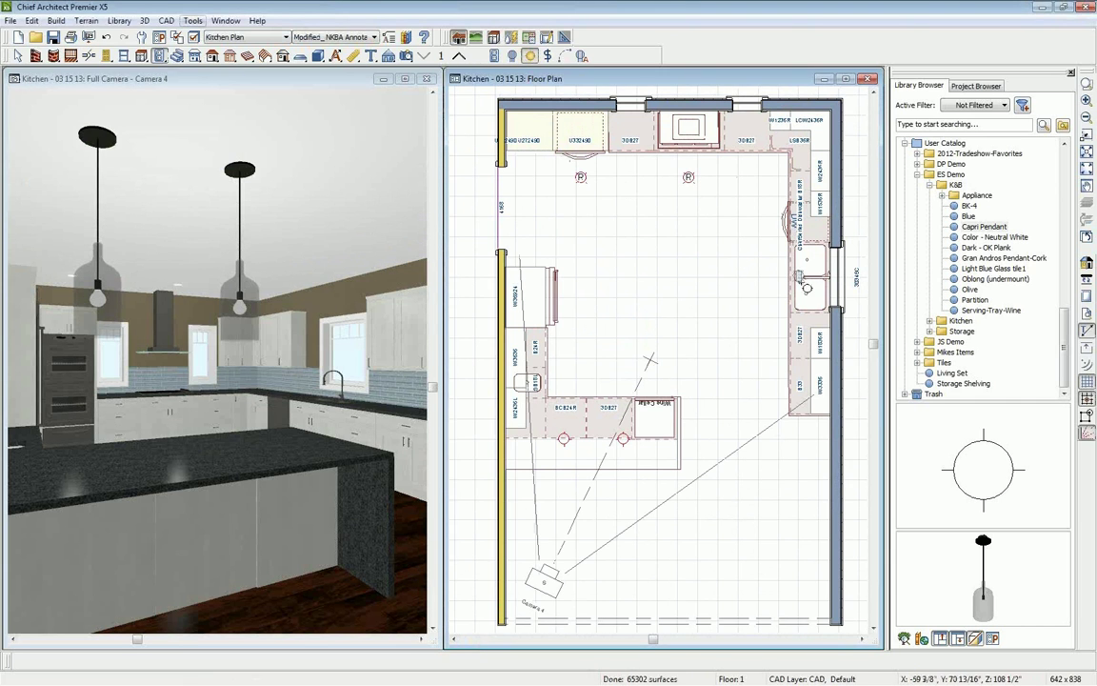
left_click(808, 277)
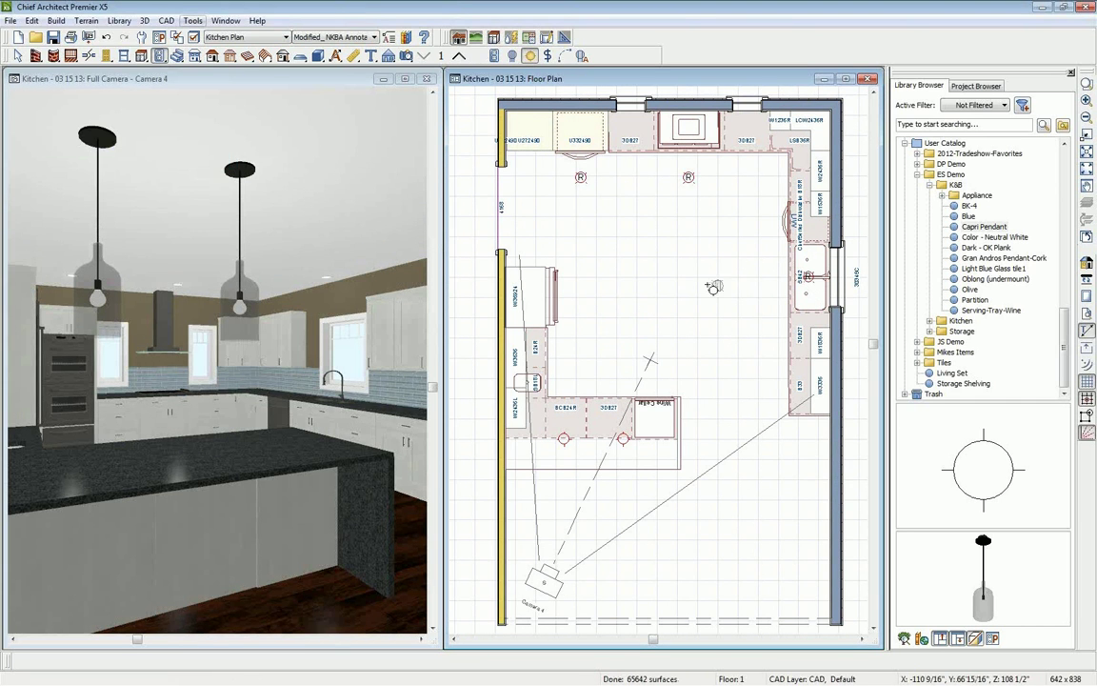
left_click(689, 279)
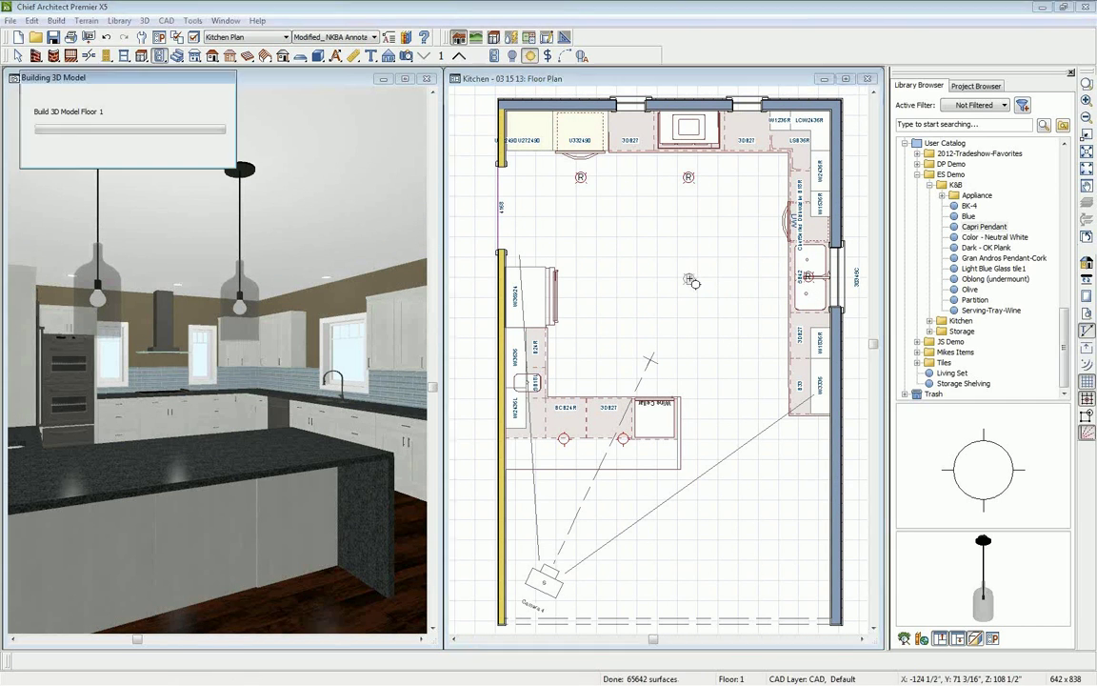
left_click(594, 288)
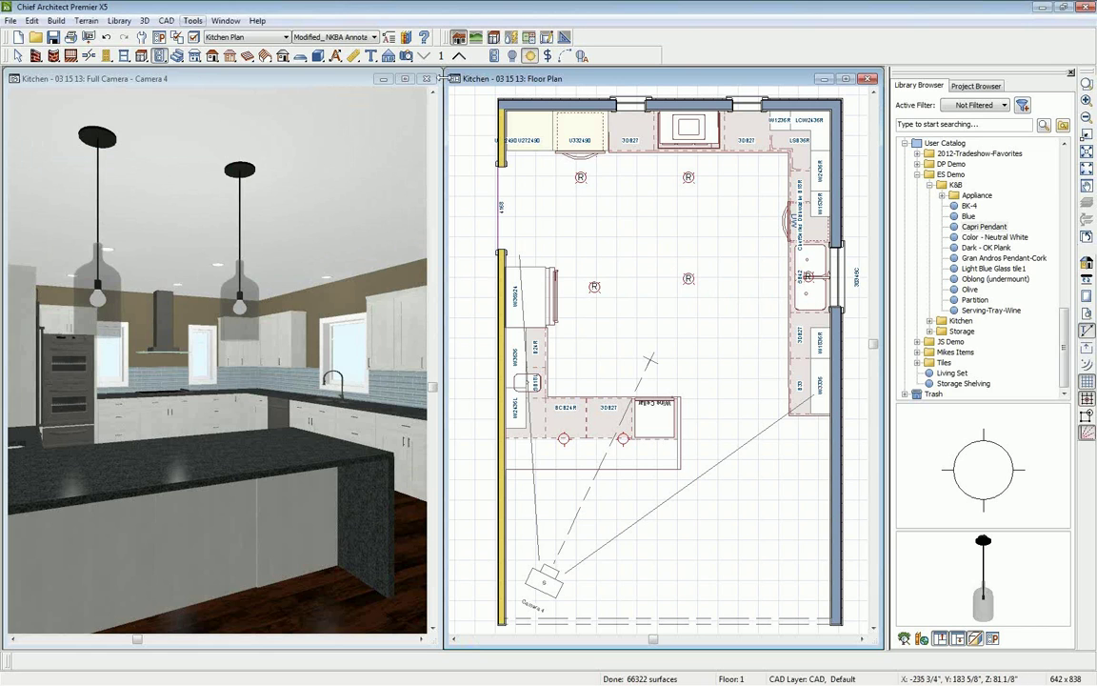
Place a switch on the wall beside the refrigerator enclosure and wire it through the five ceiling lights.
left_click(549, 55)
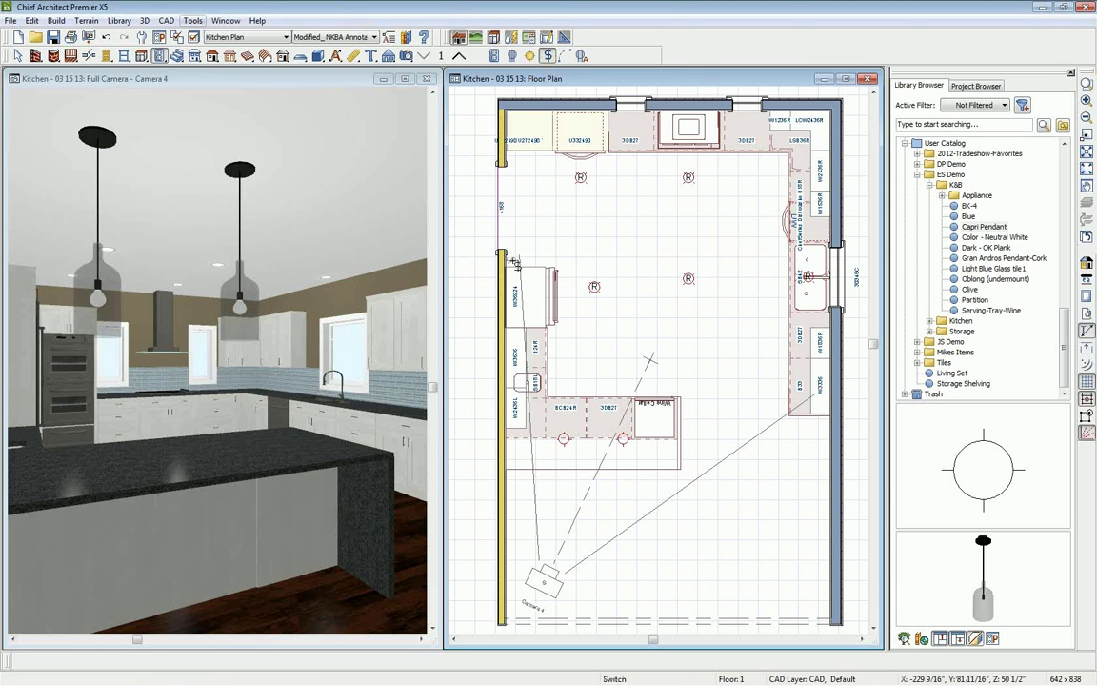
left_click(568, 55)
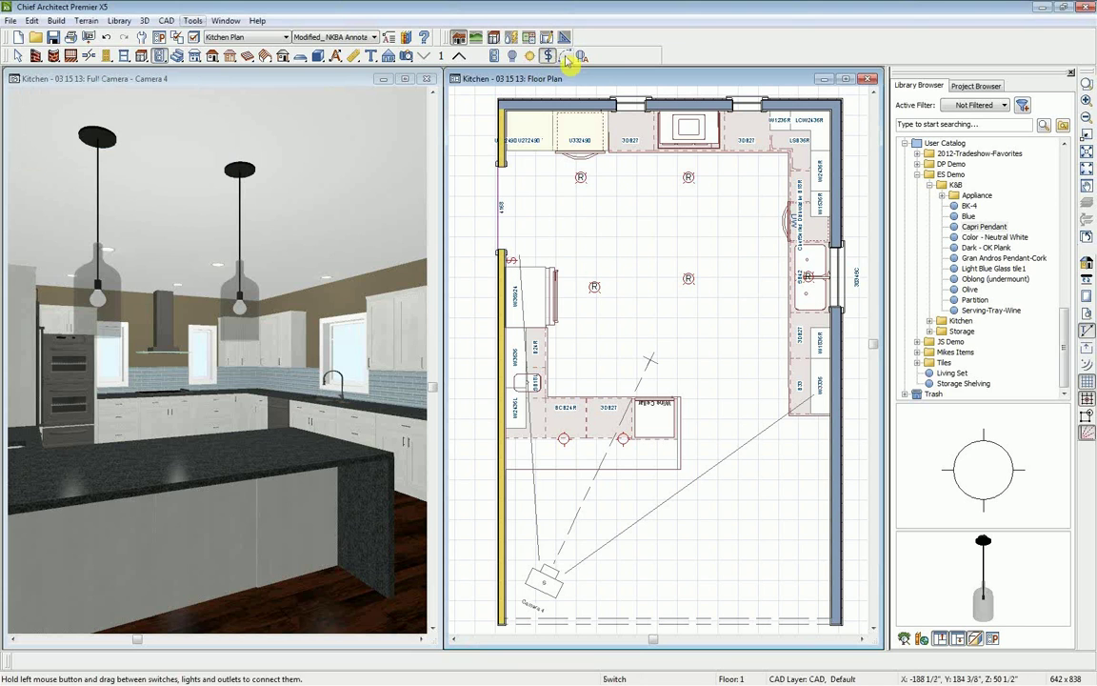
left_click_drag(513, 260, 594, 287)
Reshape the two wiring arcs between the mid-room lights and the sink light so they curve toward the cooktop wall.
key("space")
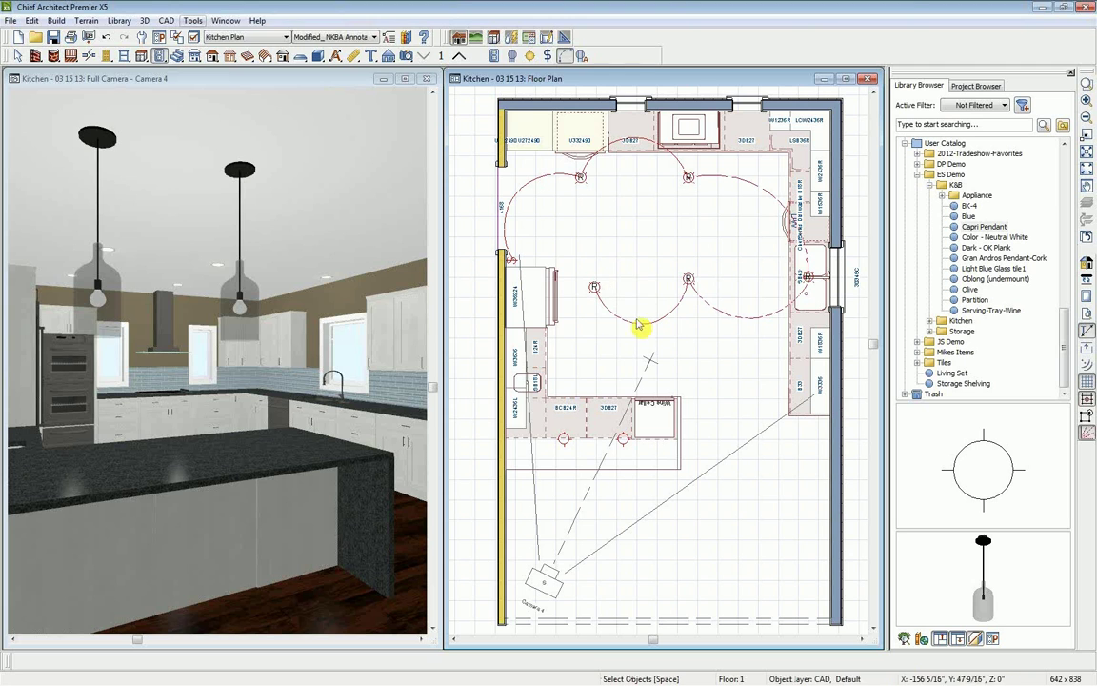
left_click(641, 324)
left_click_drag(647, 324, 641, 266)
left_click(746, 319)
left_click_drag(749, 318, 737, 264)
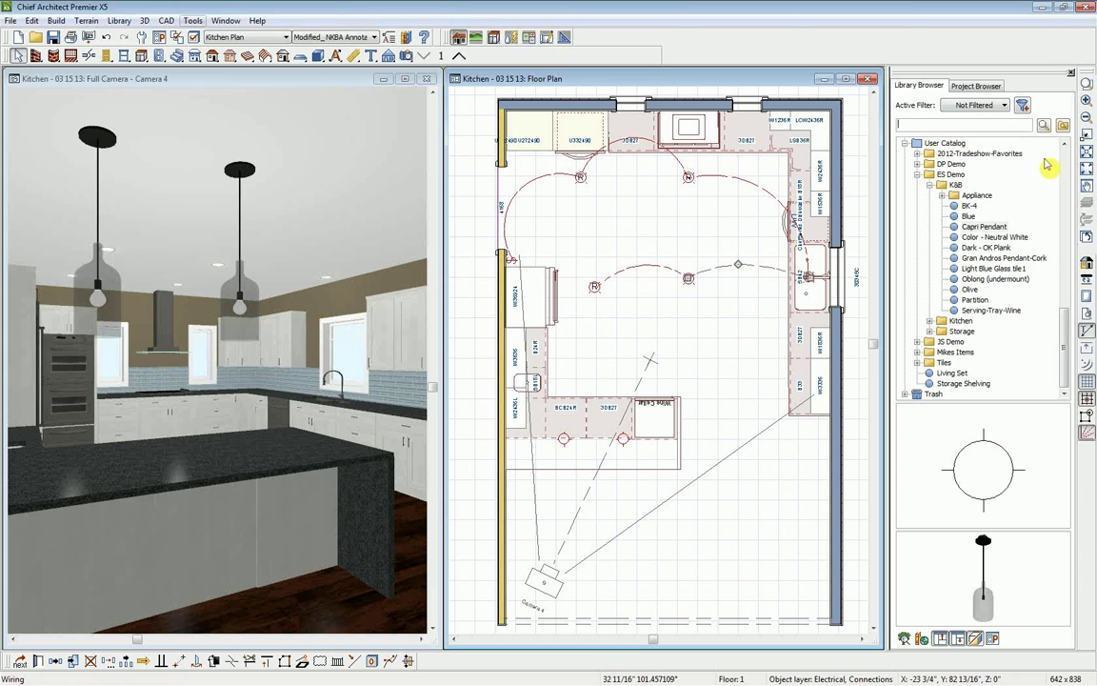
Search the library for "stool" and show the second Box Stool in its catalog folder.
type("stools")
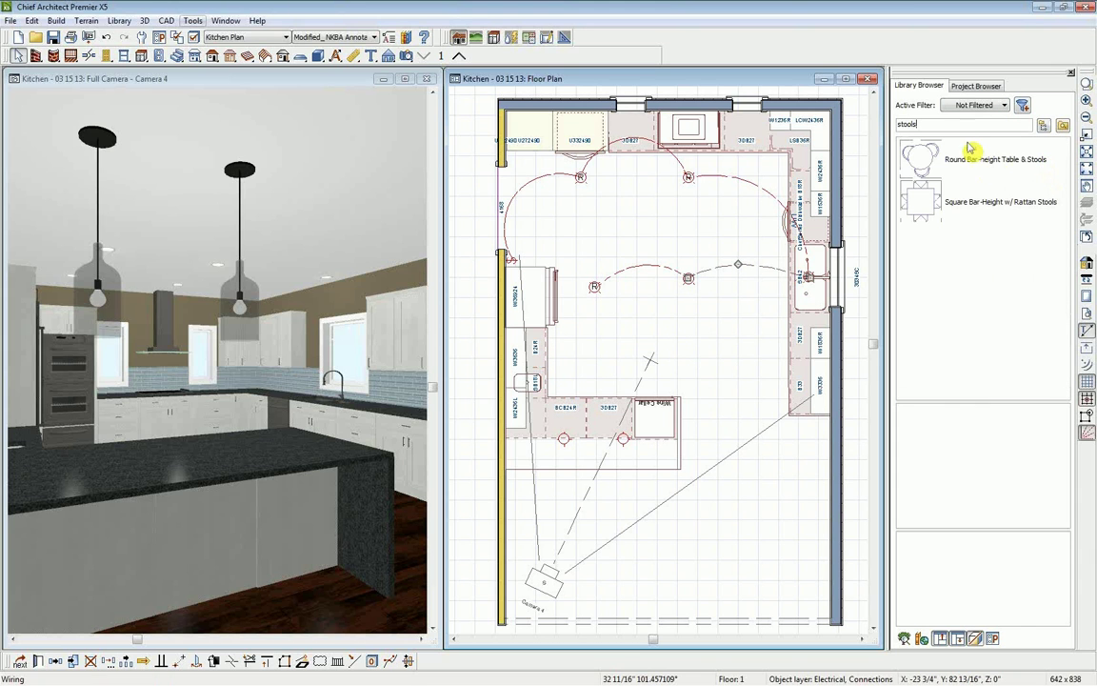
key("BackSpace")
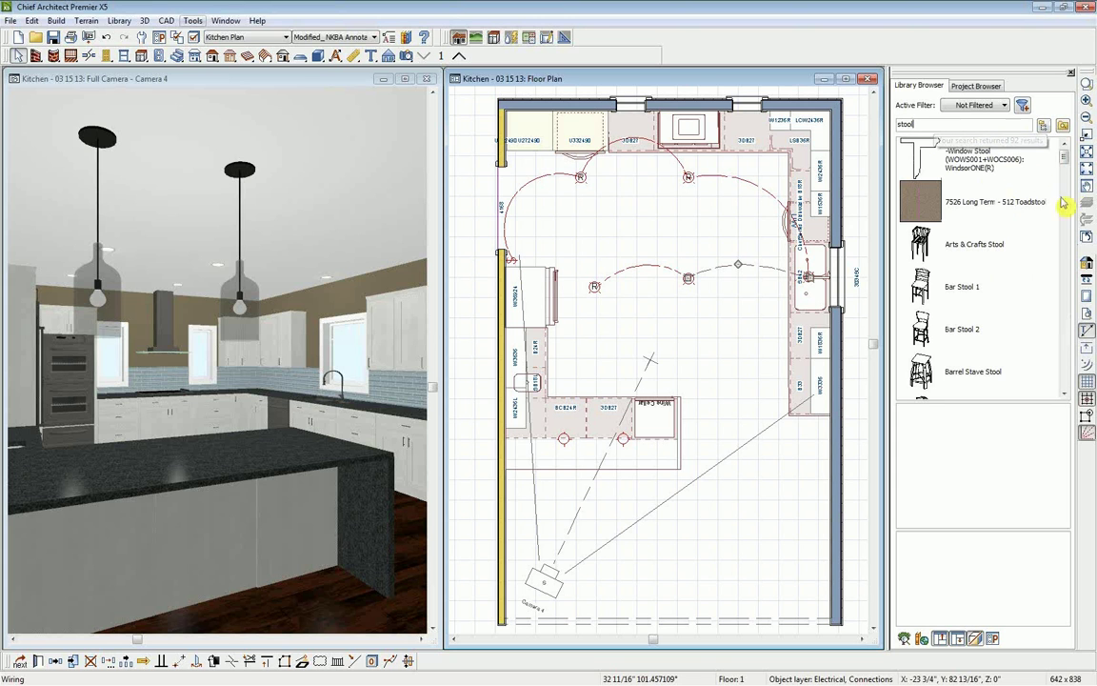
left_click_drag(1064, 162, 1065, 183)
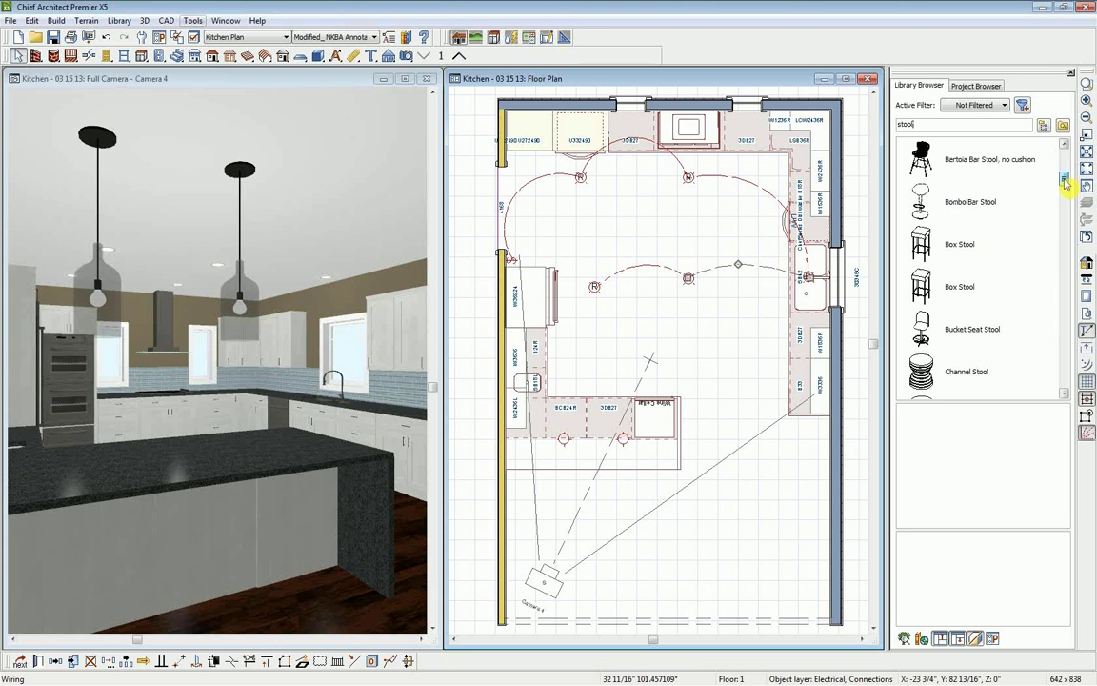
left_click(920, 287)
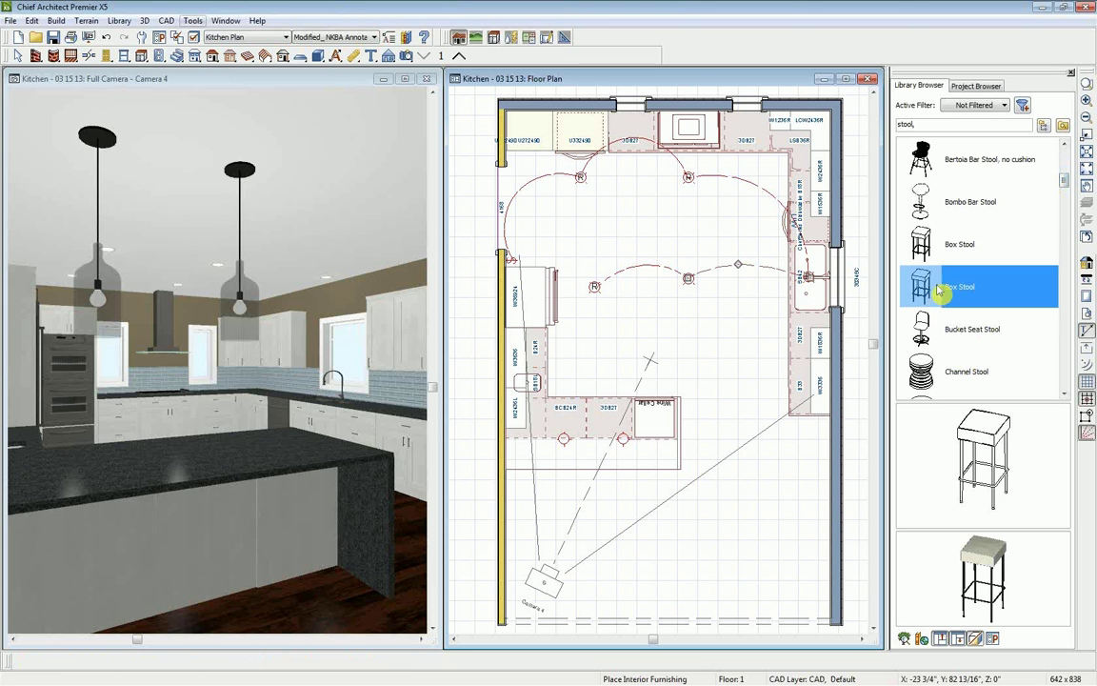
right_click(964, 288)
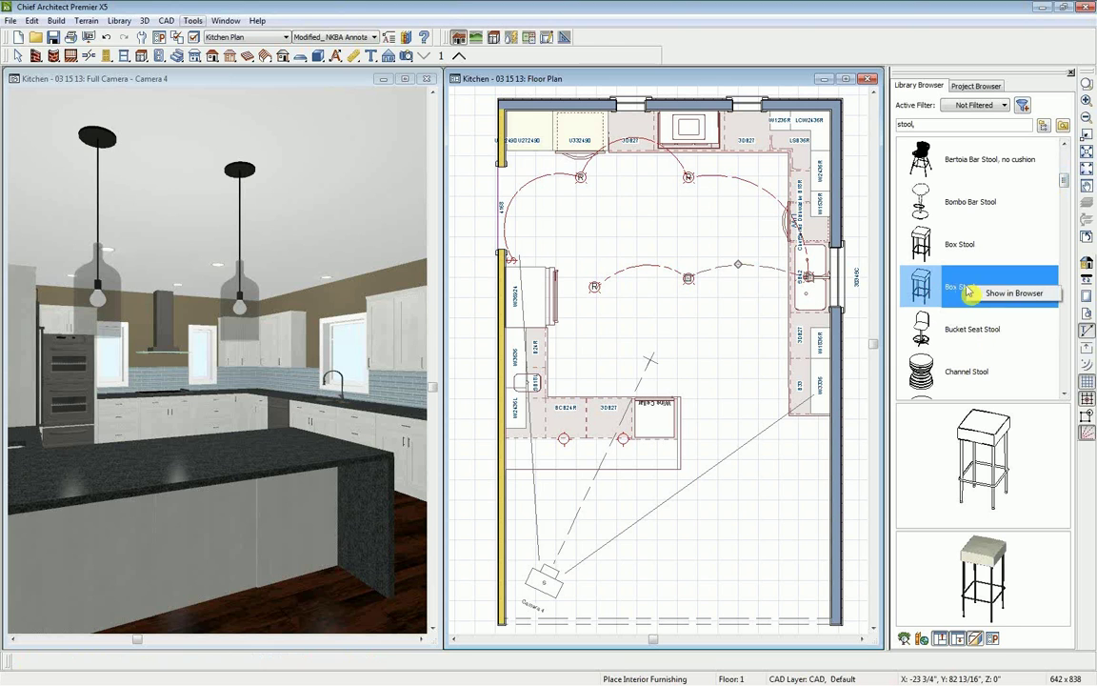
left_click(994, 297)
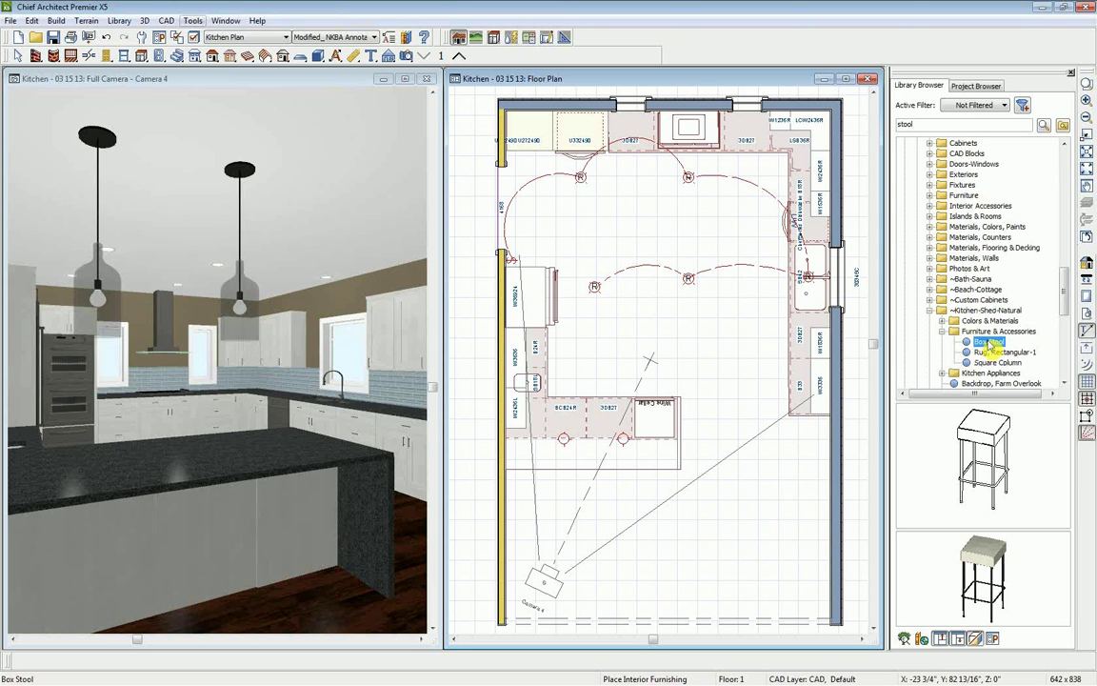
Place three Box Stools in a row along the seating side of the peninsula.
left_click(980, 443)
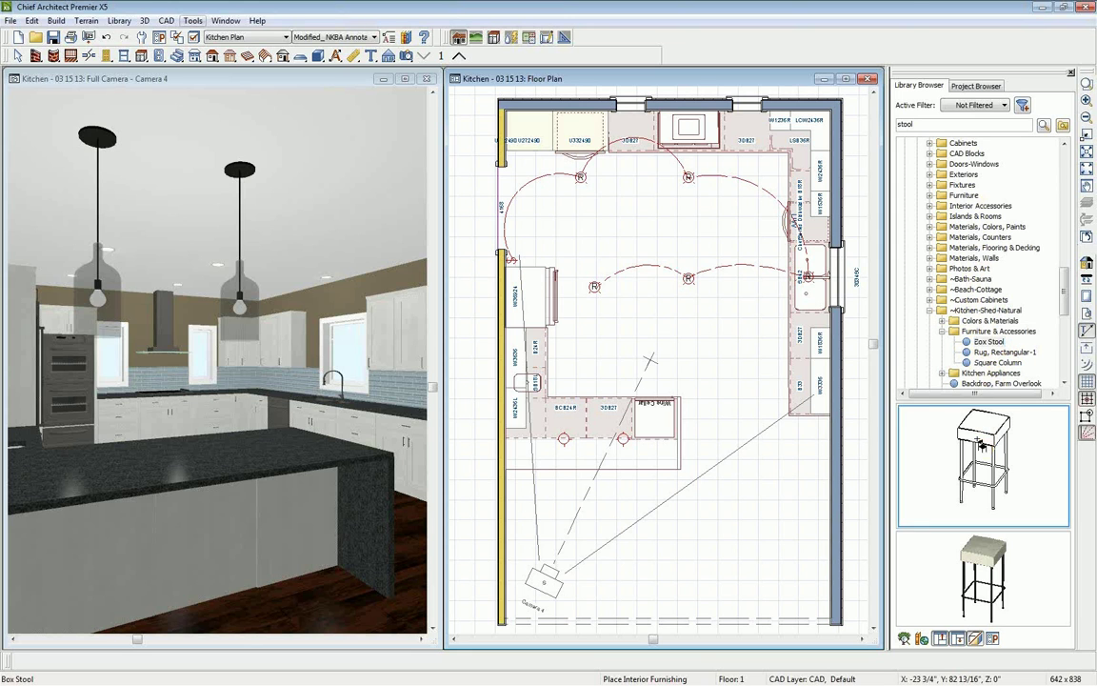
left_click(594, 471)
left_click(545, 472)
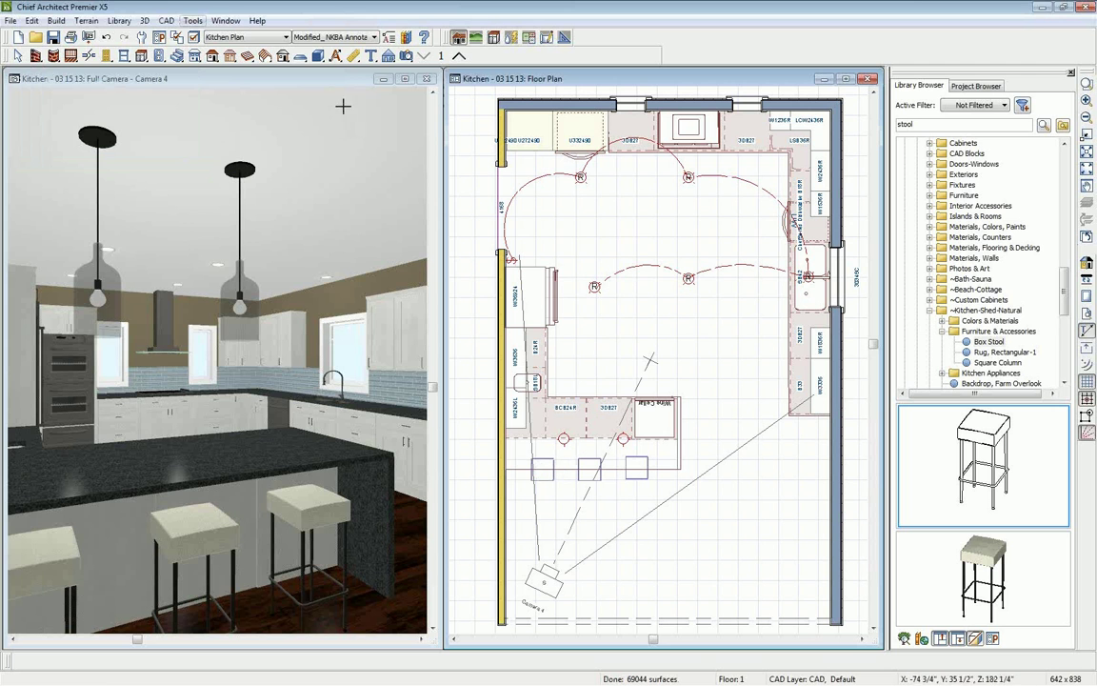
Maximize the camera view and apply the Farm Overlook backdrop from the core catalog's flat land backdrops.
left_click(404, 80)
scroll(666, 345, "up", 4)
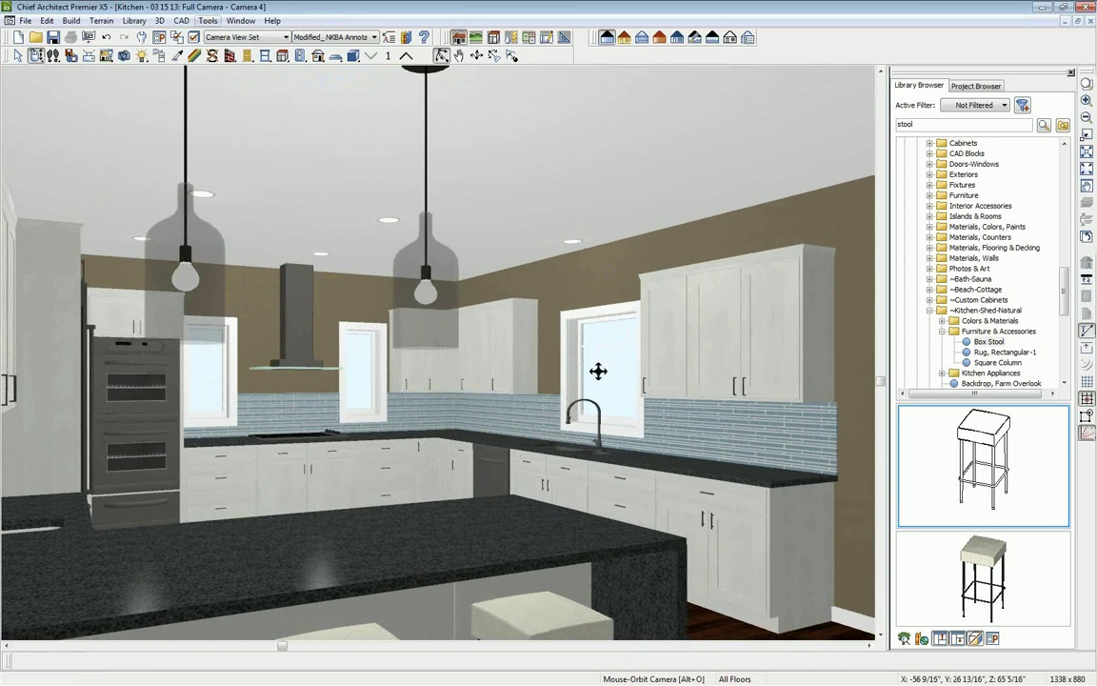
scroll(906, 181, "up", 20)
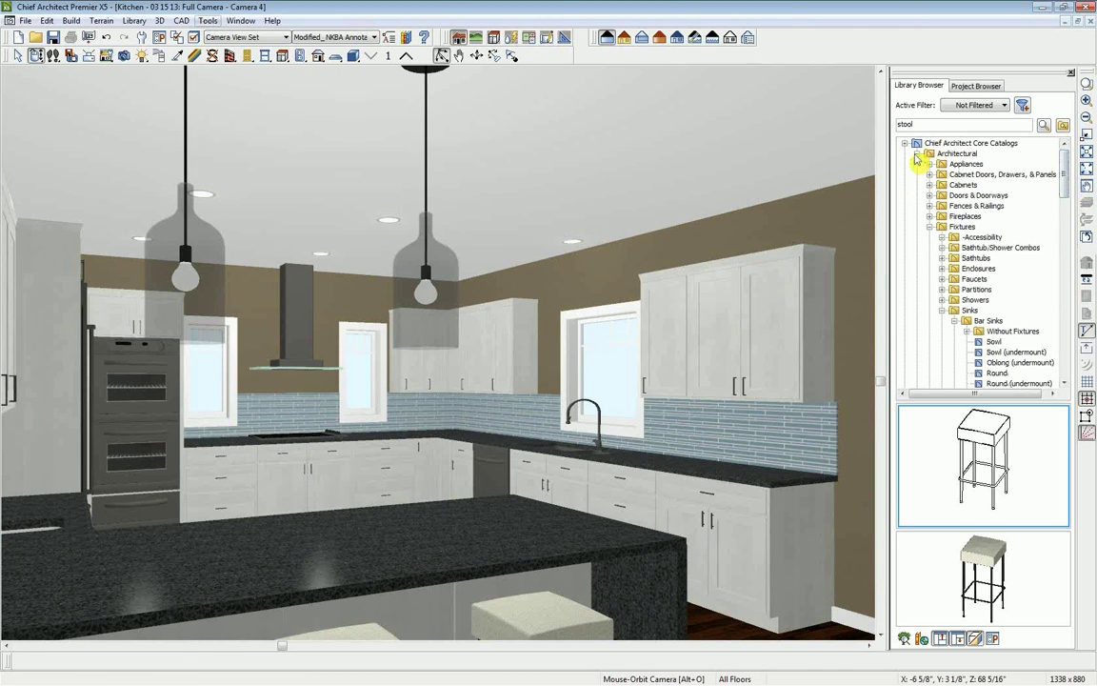
left_click(917, 153)
left_click(917, 164)
double_click(946, 175)
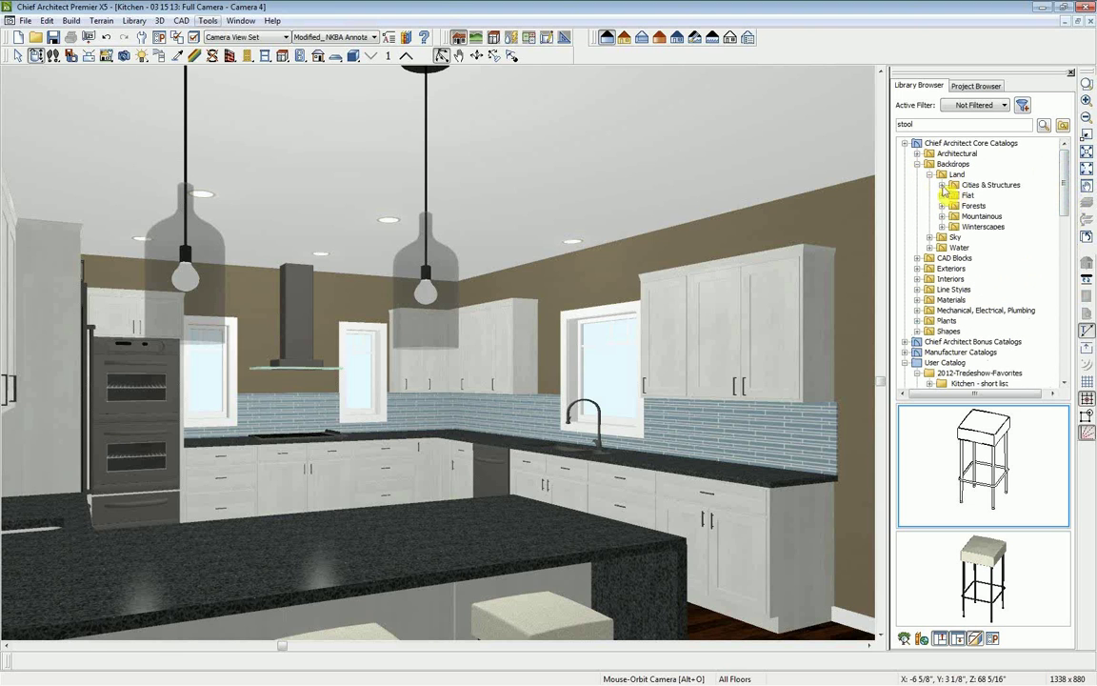
double_click(962, 186)
double_click(949, 186)
double_click(957, 195)
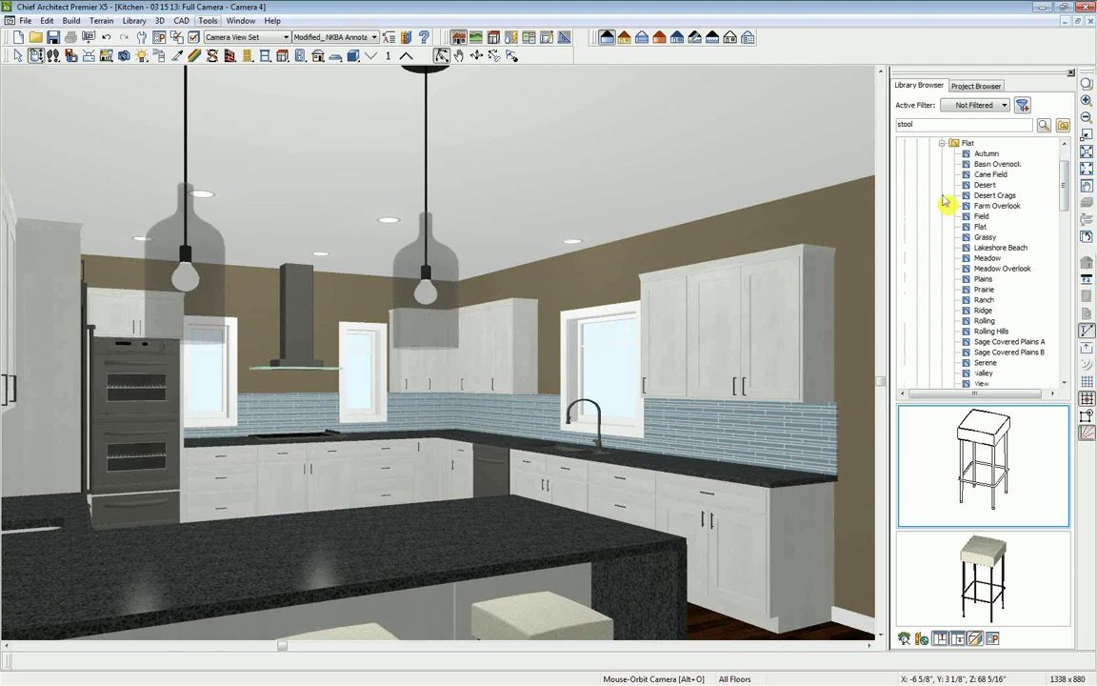
left_click(995, 205)
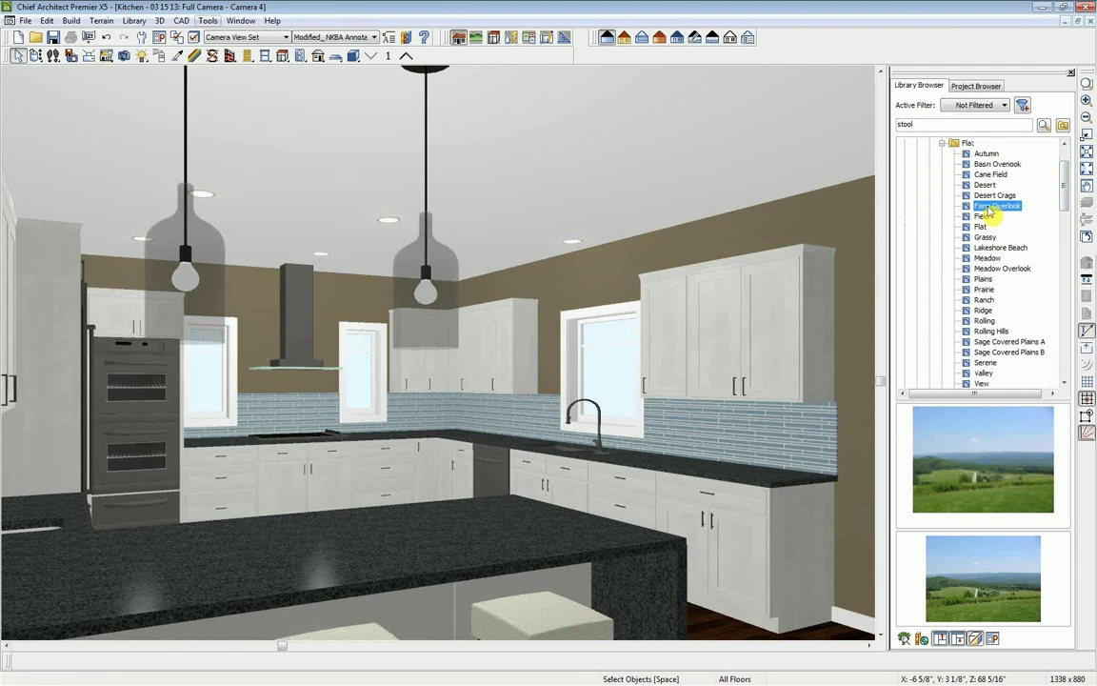
left_click(613, 382)
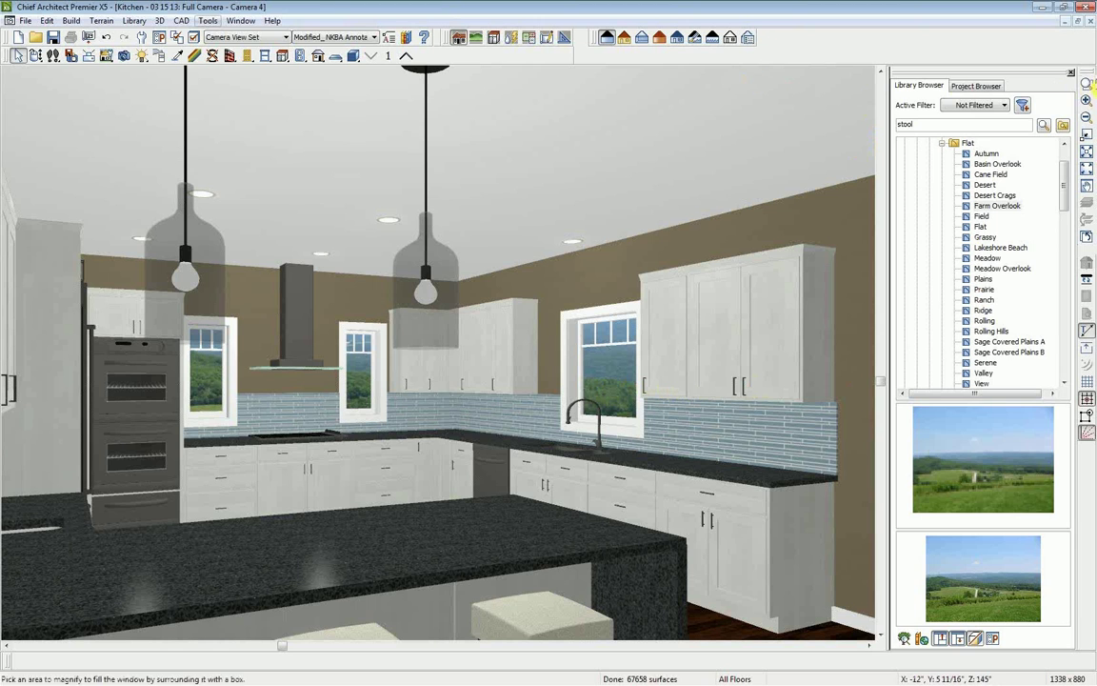
Close the library browser and switch the camera view to the final view options.
left_click(1071, 73)
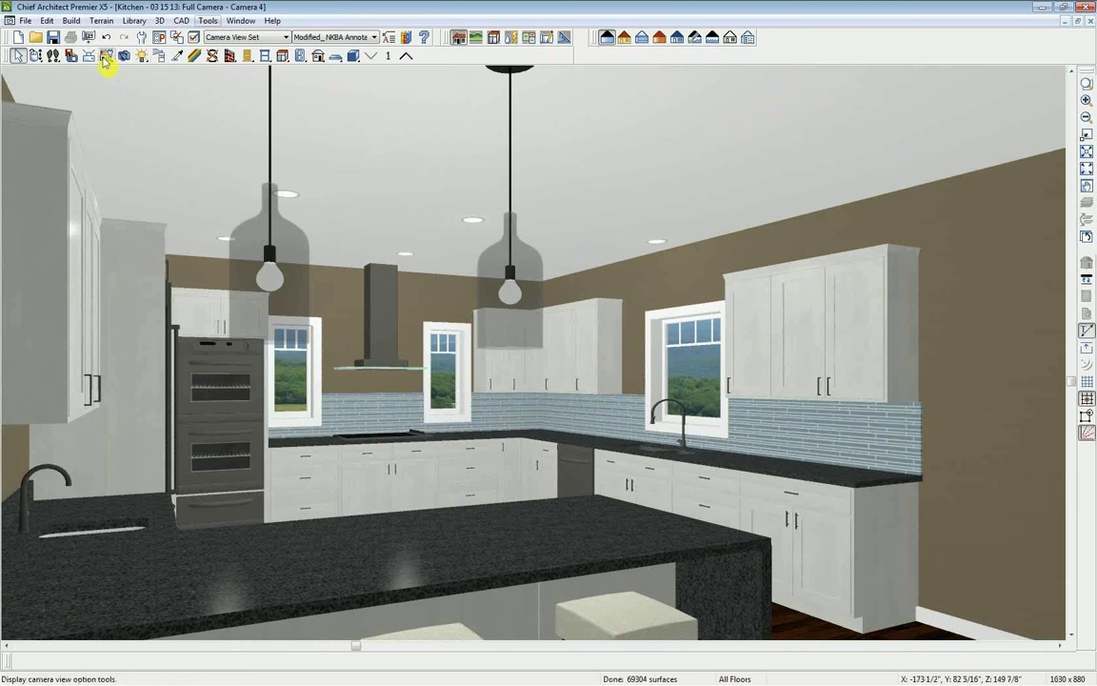
left_click(107, 56)
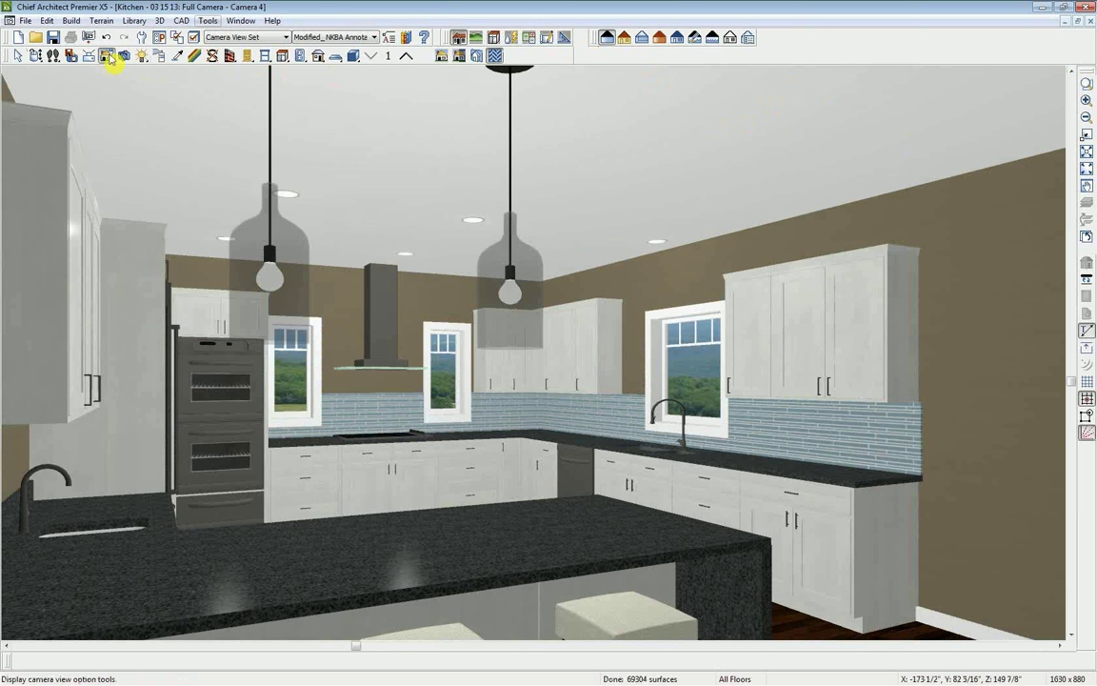
left_click(441, 58)
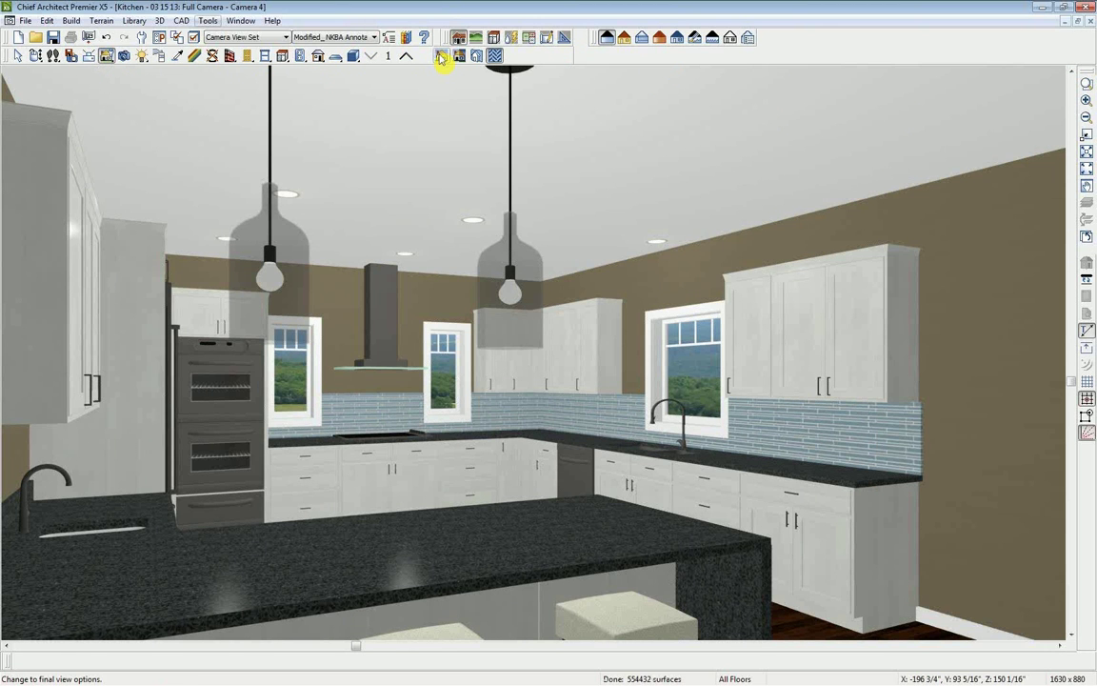
Render the camera view as a line drawing with solid color fills.
left_click(624, 37)
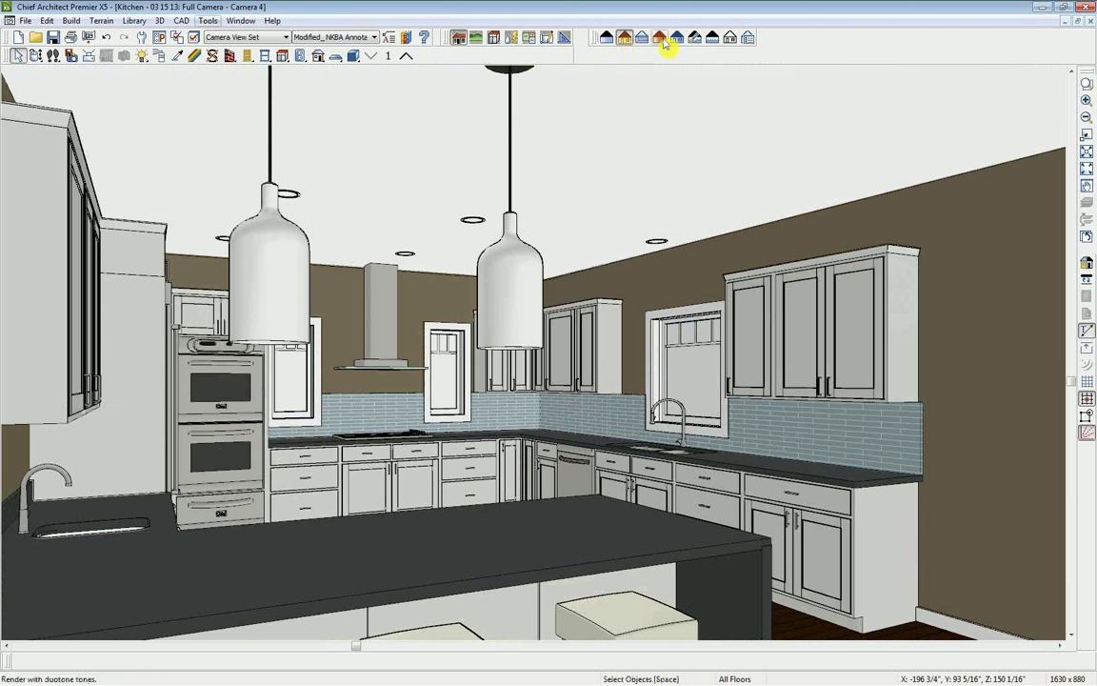
Preview the kitchen camera view in the Glass House, Duotone, Technical Illustration, Painting and Watercolor rendering techniques.
left_click(644, 39)
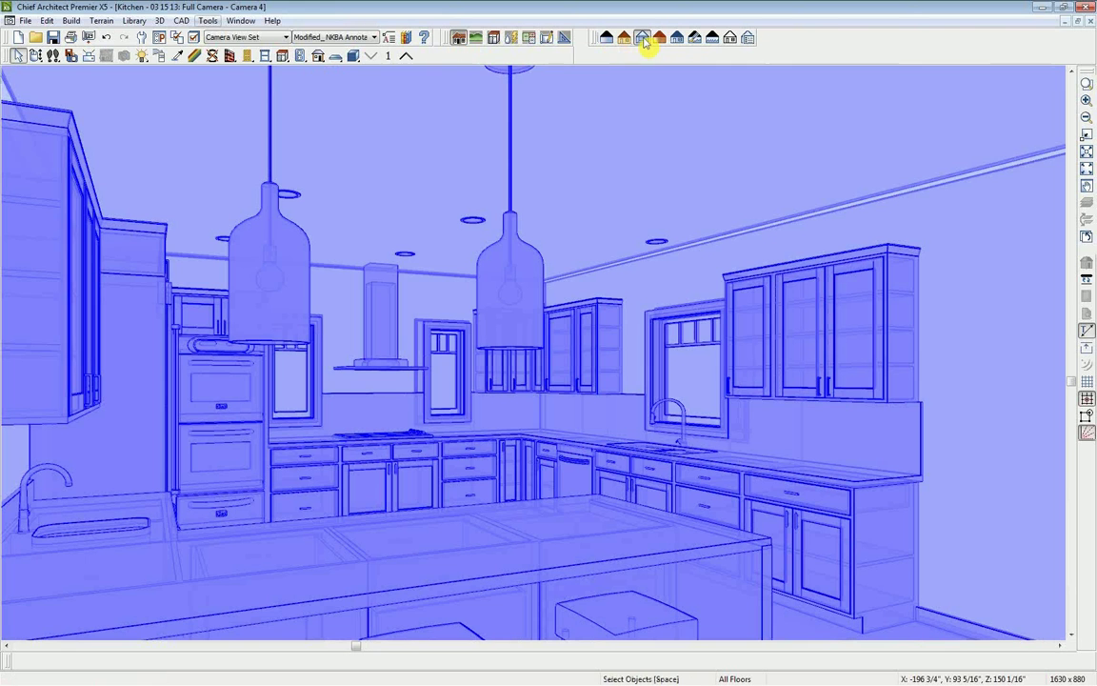
left_click(660, 40)
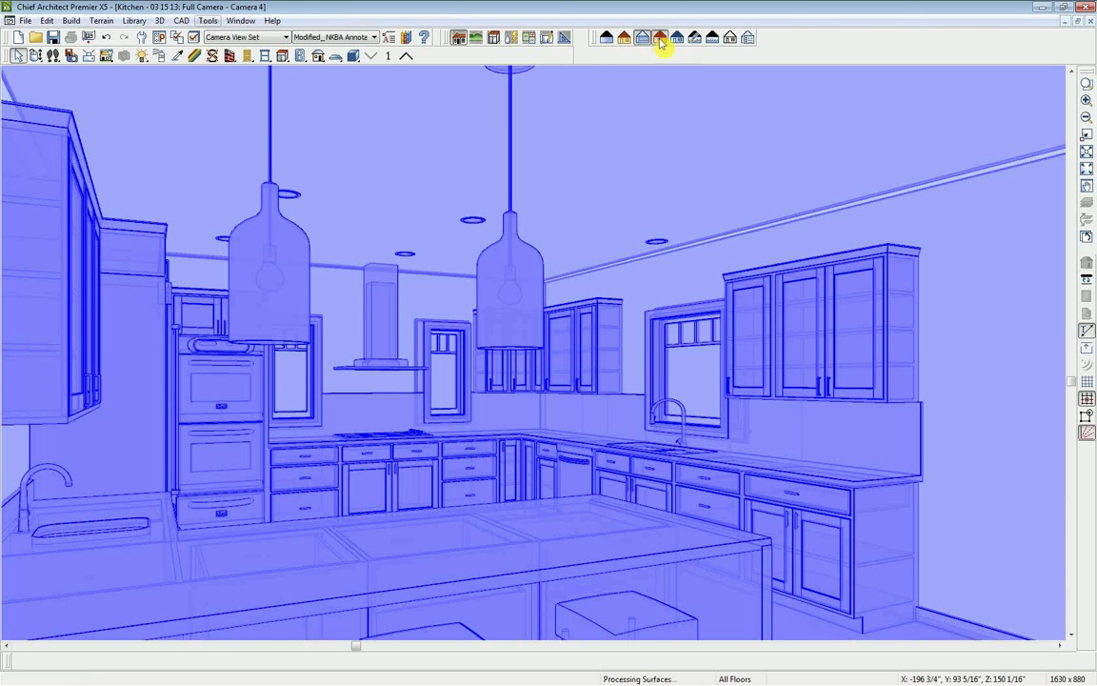
left_click(678, 39)
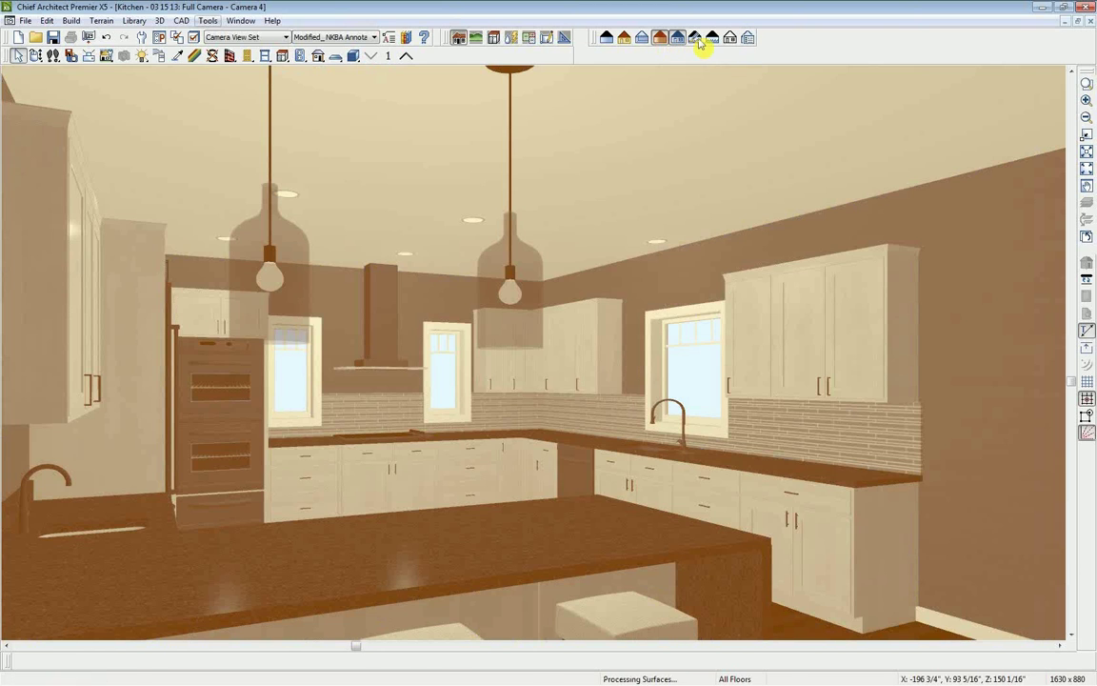
left_click(696, 40)
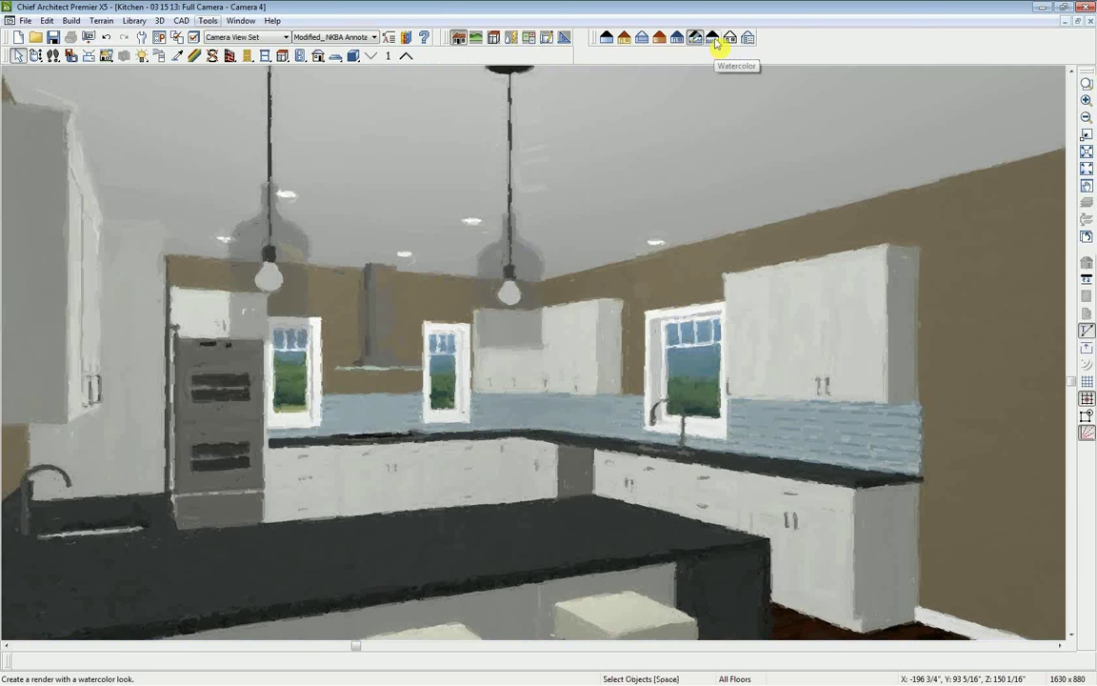
left_click(714, 39)
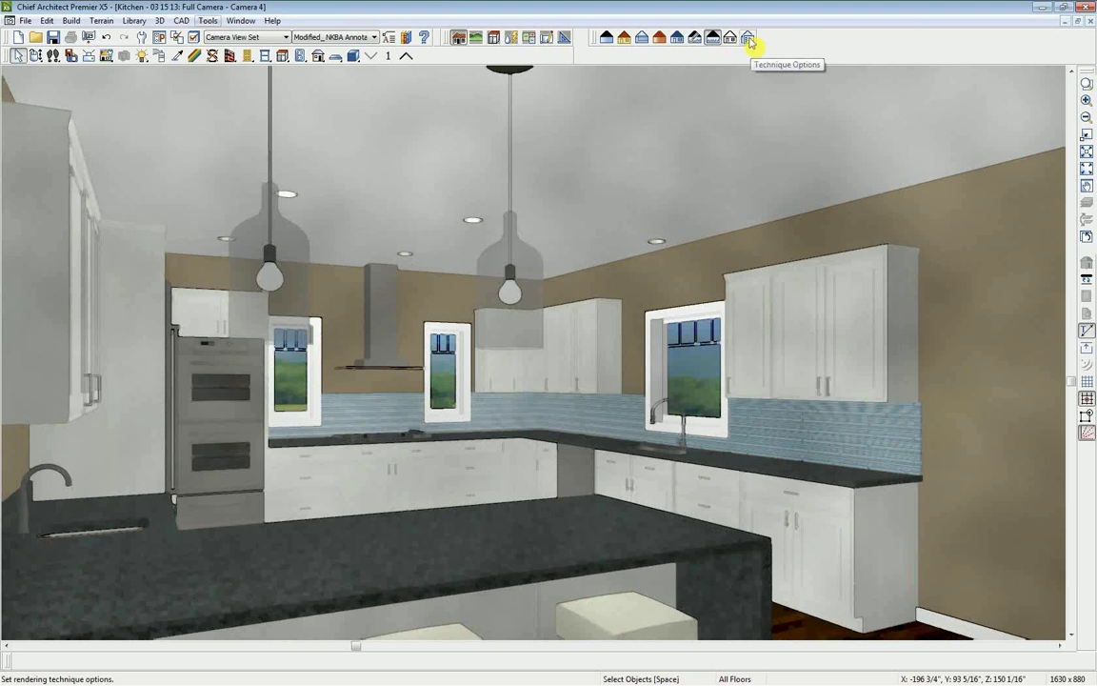
Check the Watercolor technique options without changing them and return the camera view to Standard rendering.
left_click(748, 38)
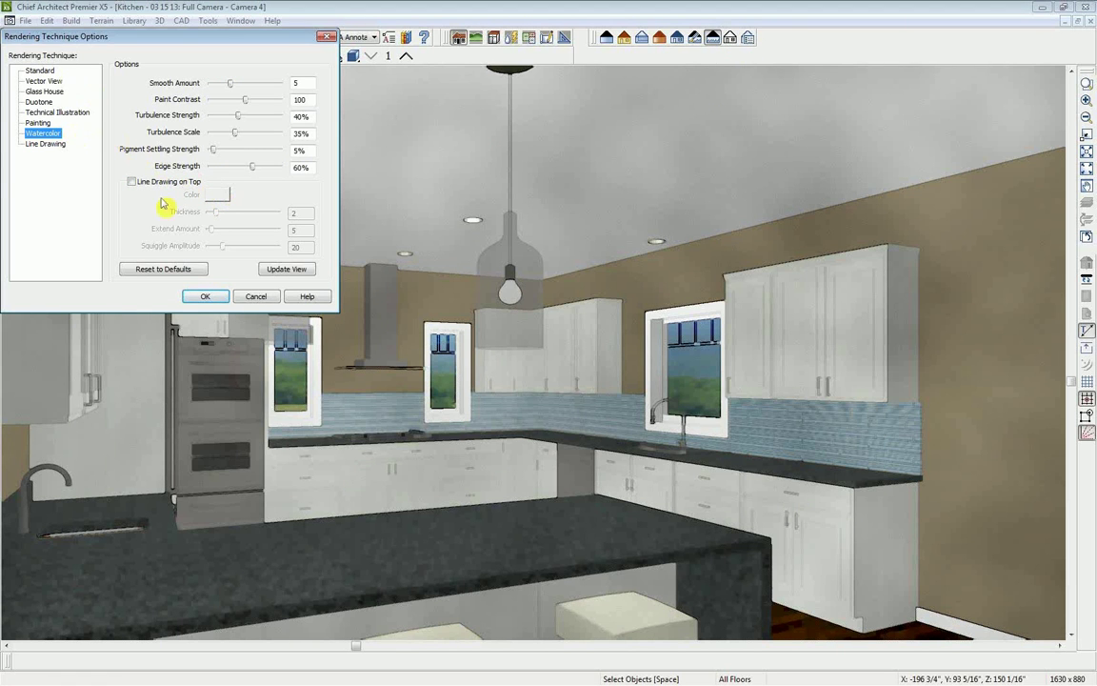
left_click(259, 300)
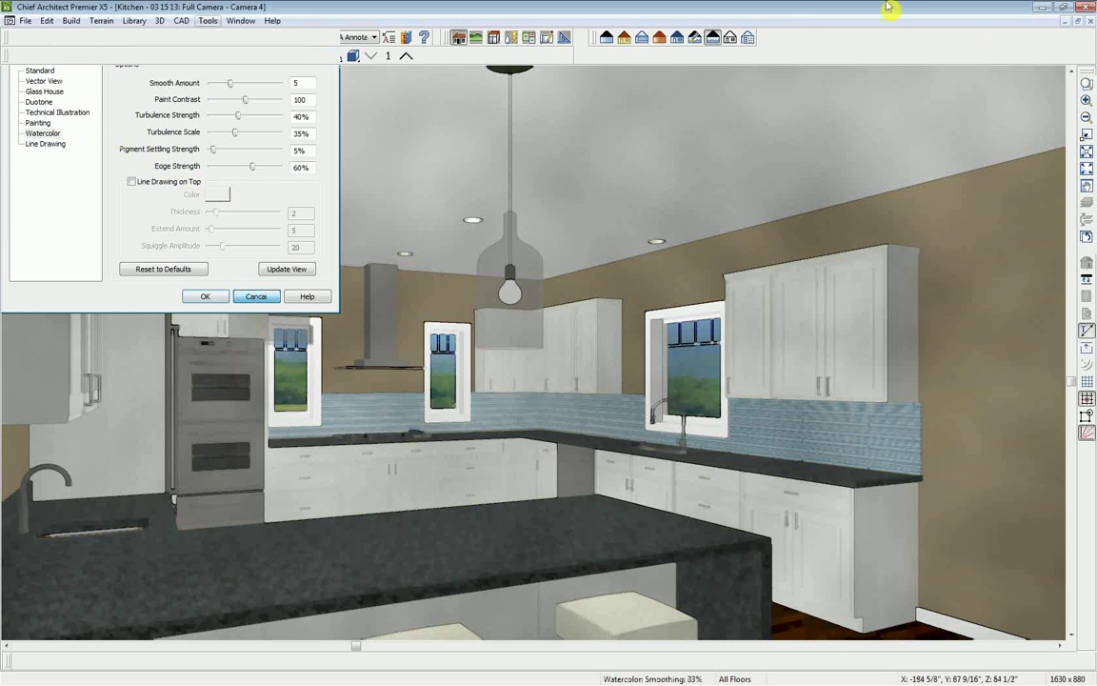
left_click(607, 39)
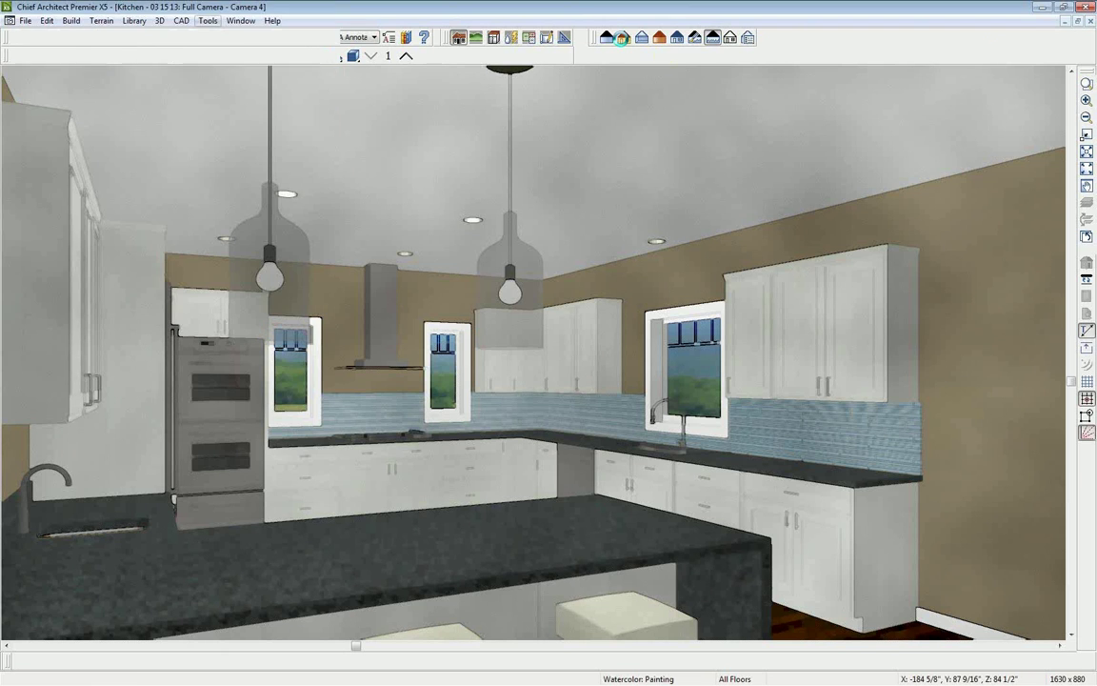
left_click(607, 39)
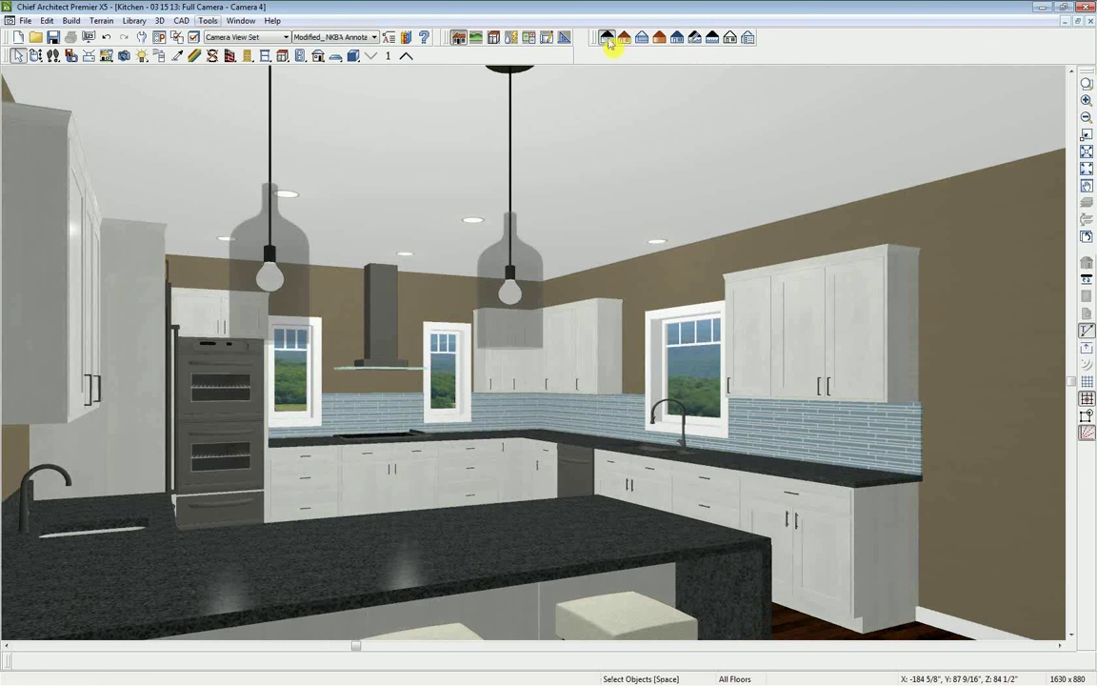
left_click(158, 20)
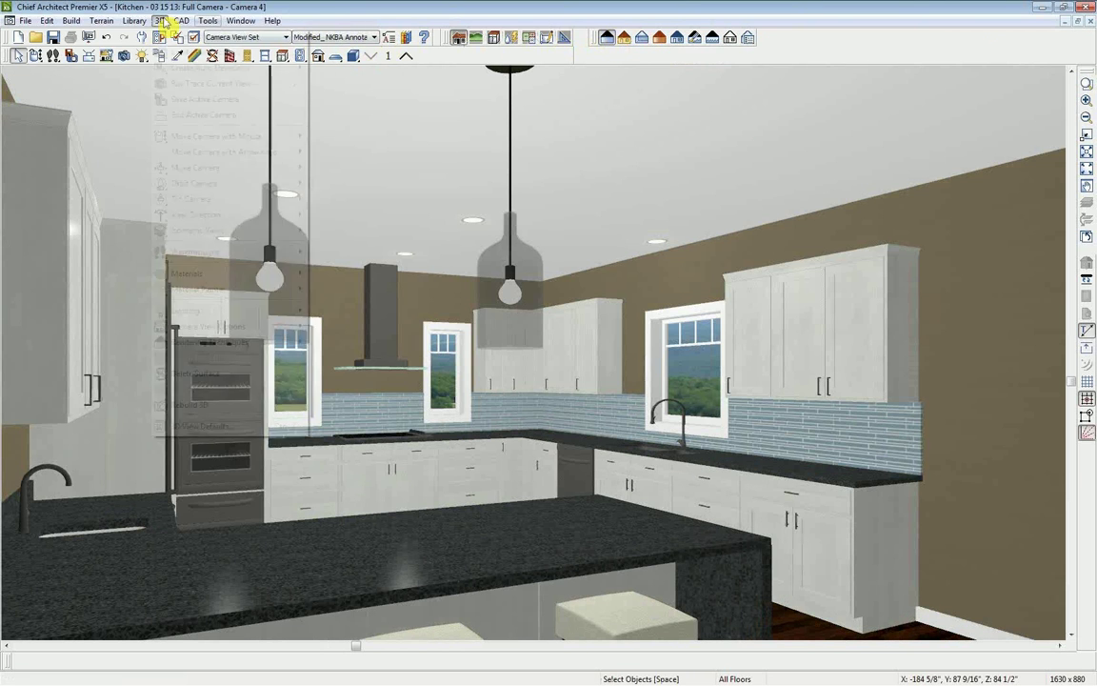
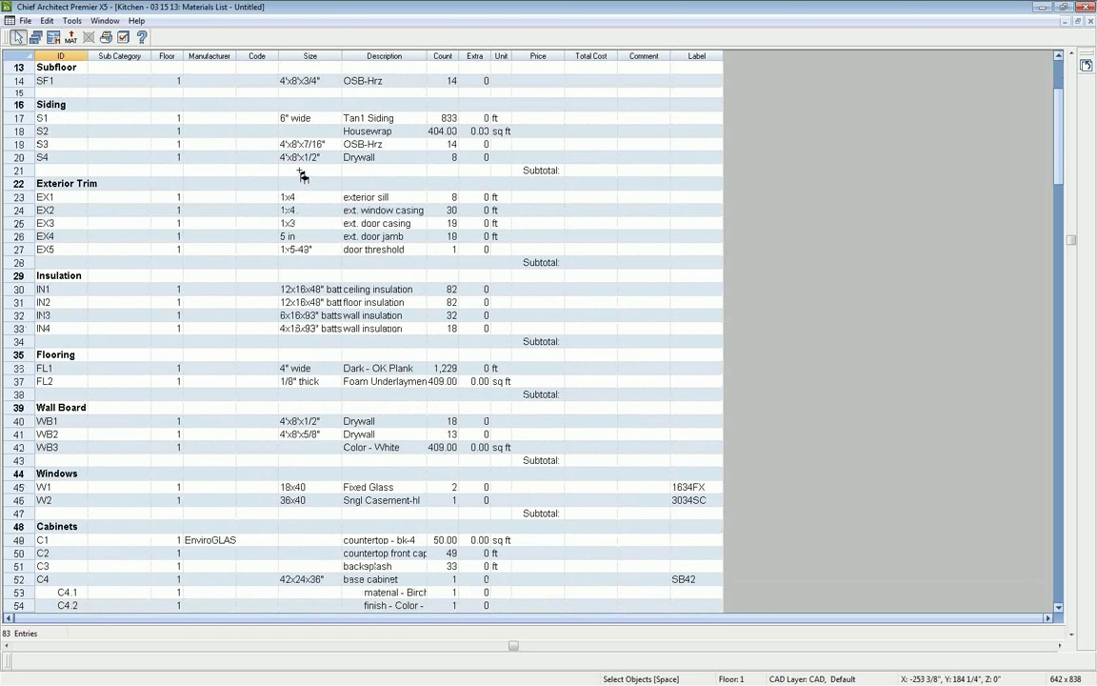
Review the materials list down through the cabinet entries and check the available export file types without exporting.
scroll(302, 176, "down", 2)
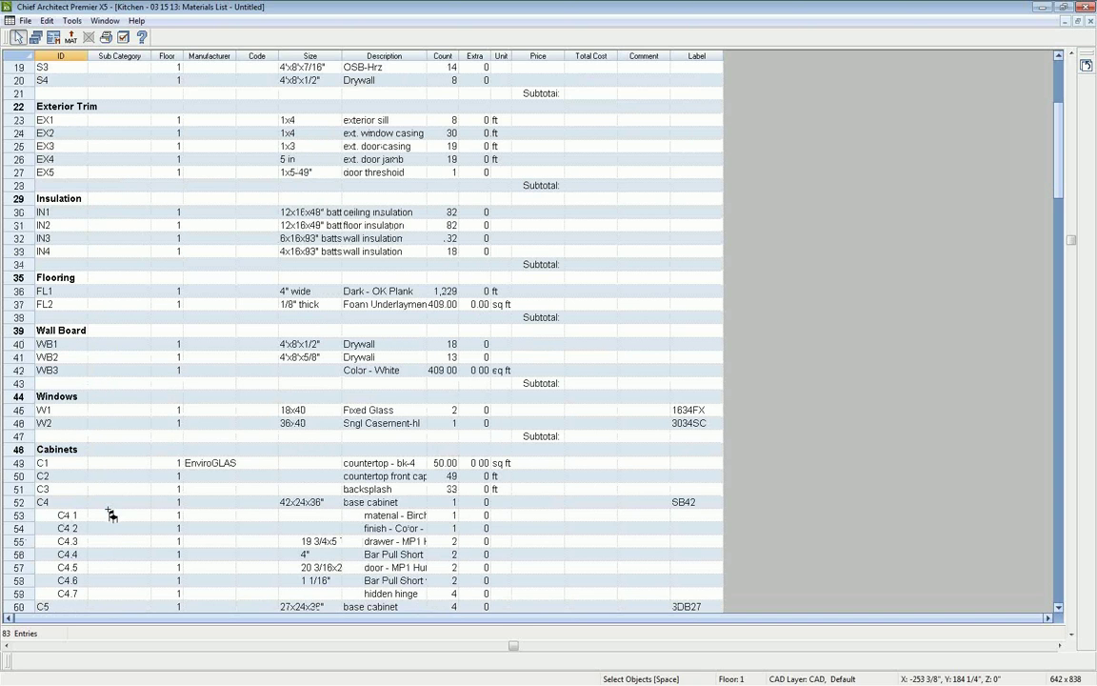
scroll(111, 514, "down", 2)
scroll(110, 515, "down", 3)
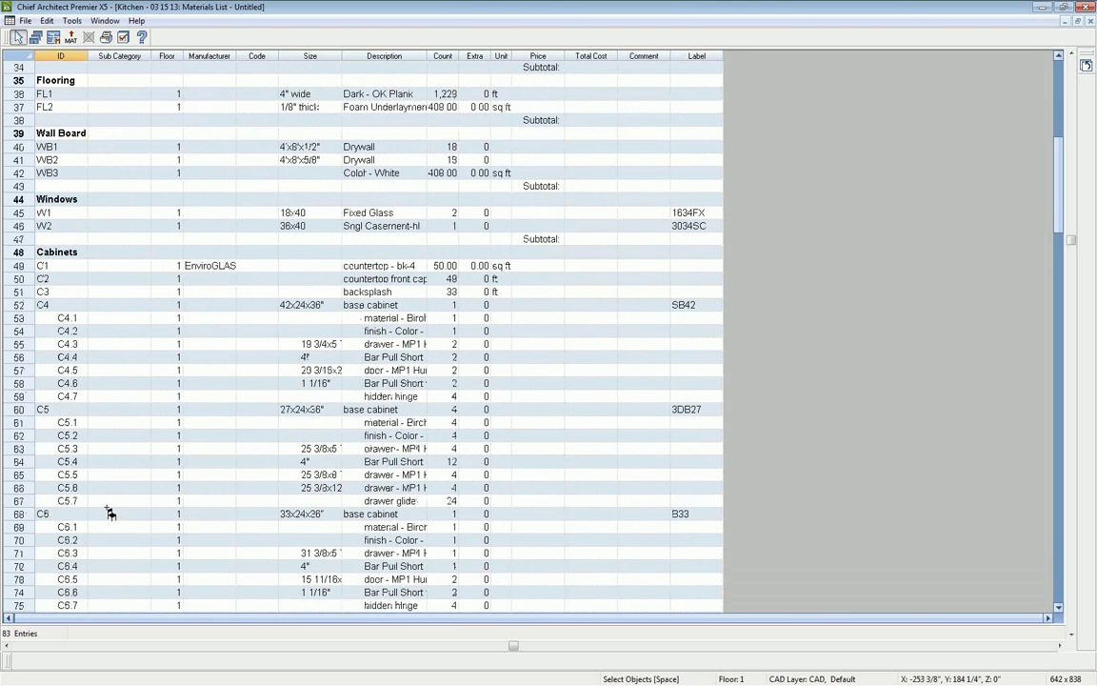
scroll(118, 496, "down", 2)
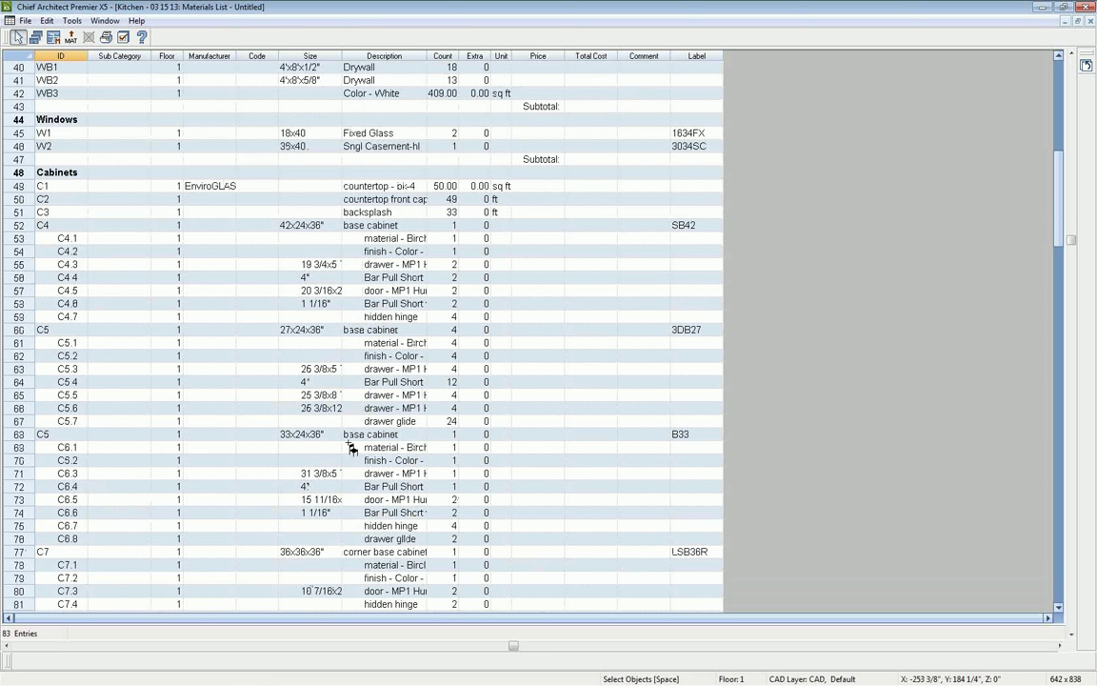
scroll(436, 385, "down", 2)
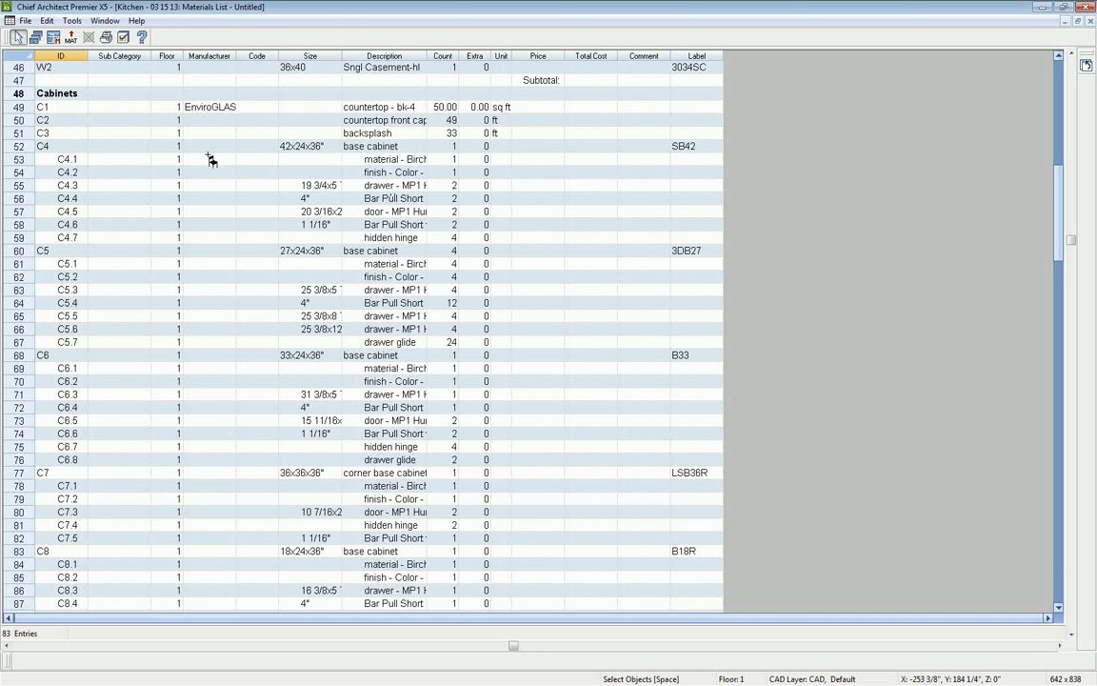
left_click(70, 40)
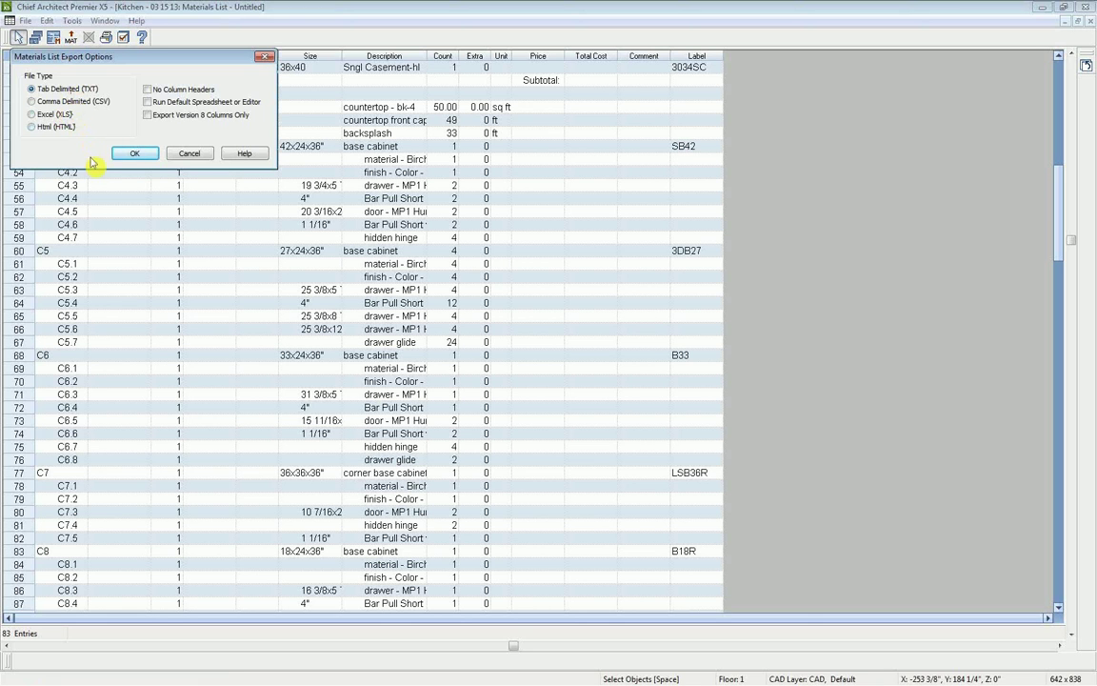
left_click(190, 154)
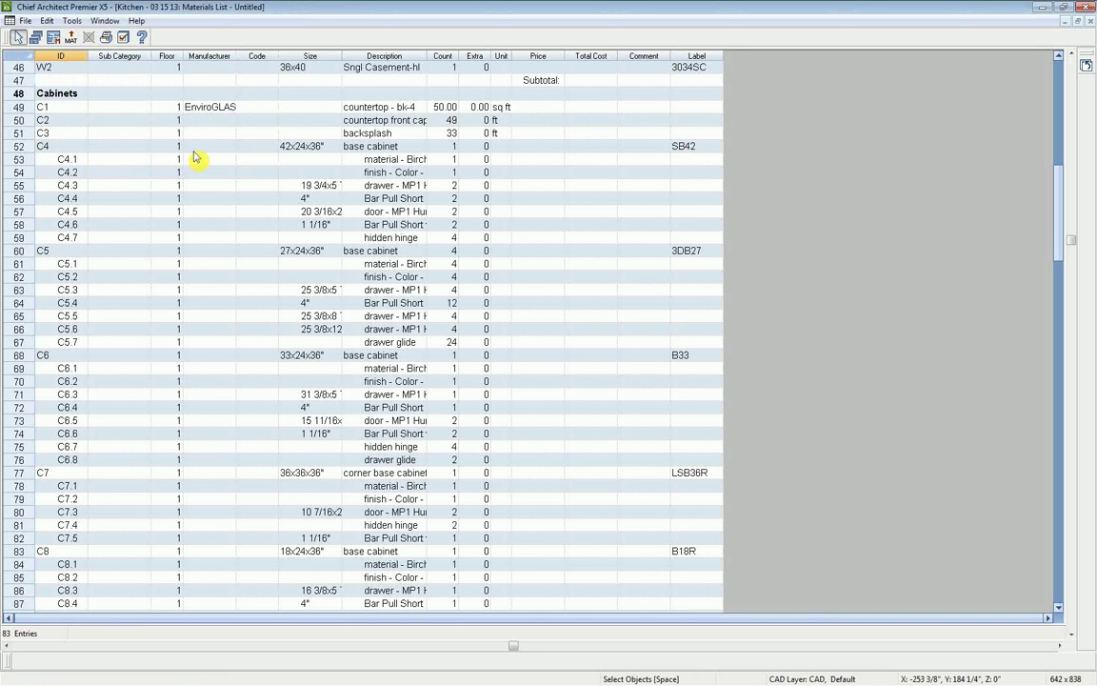
Examine which categories and columns the materials list can include in its display options, leaving them as they are.
left_click(123, 39)
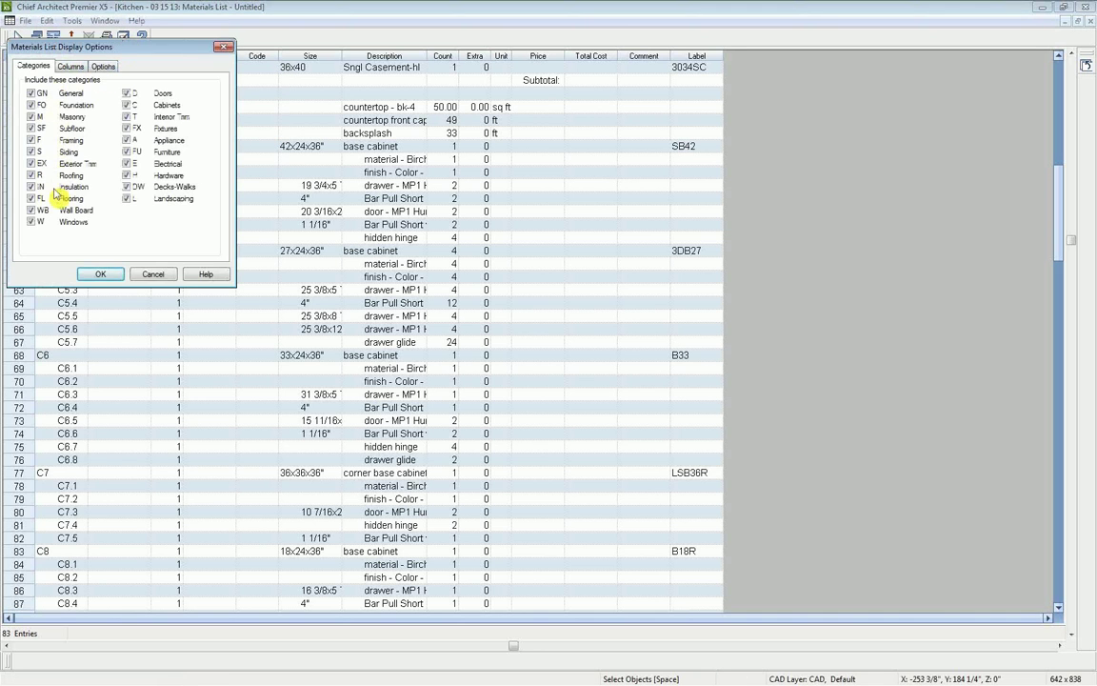
left_click(70, 67)
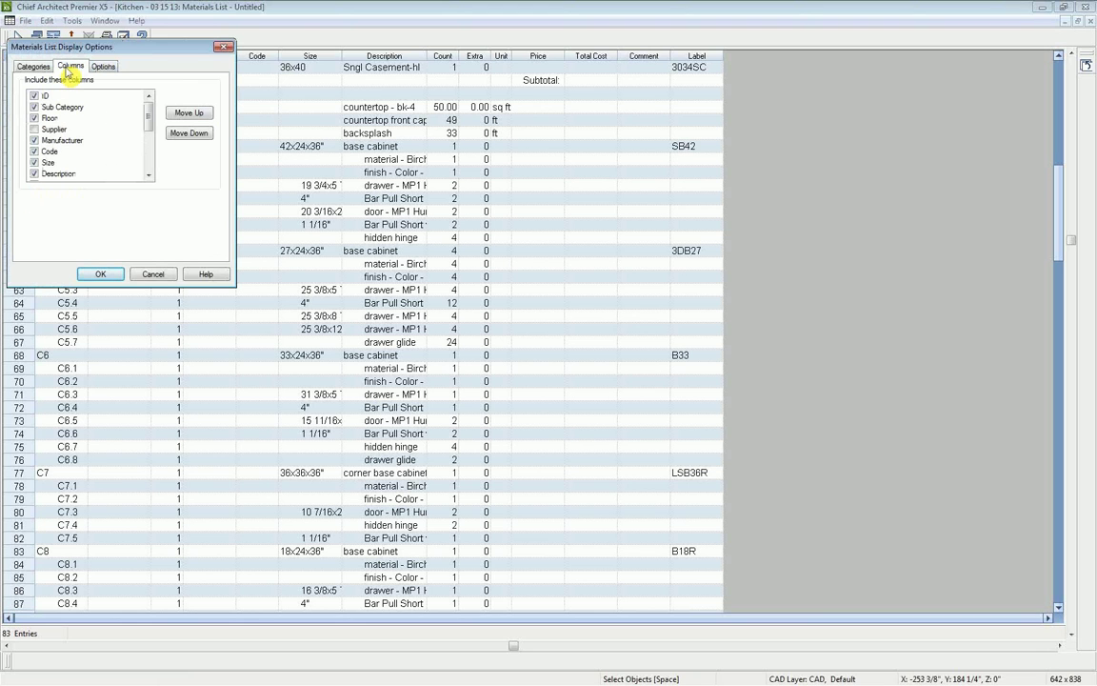
left_click_drag(148, 114, 148, 165)
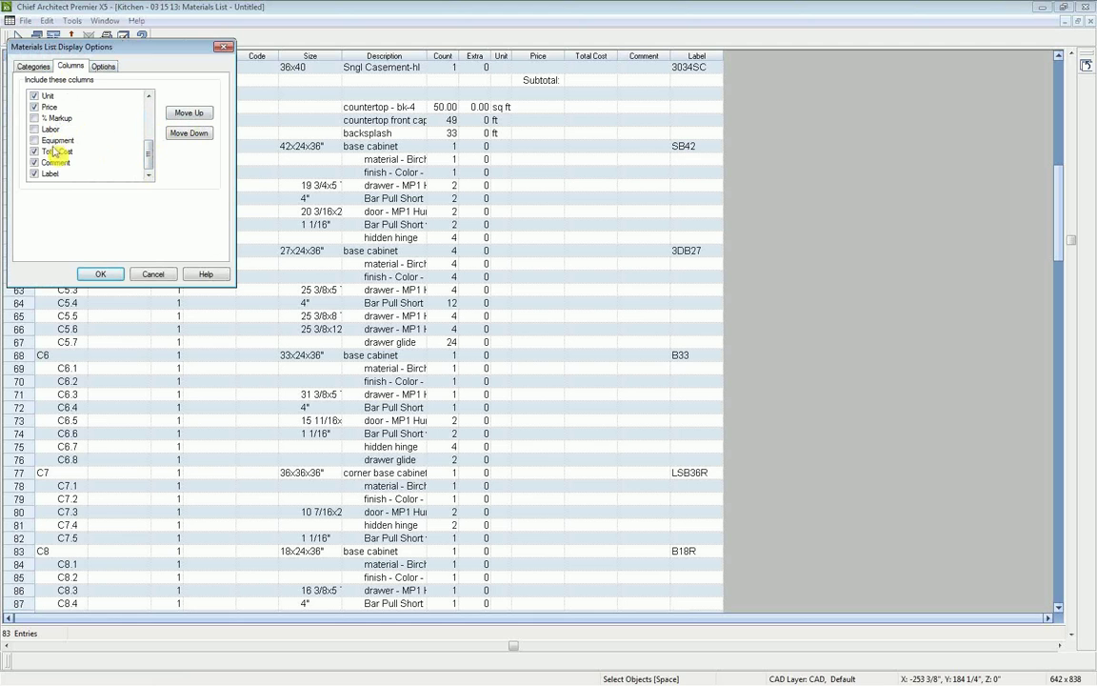
left_click(223, 47)
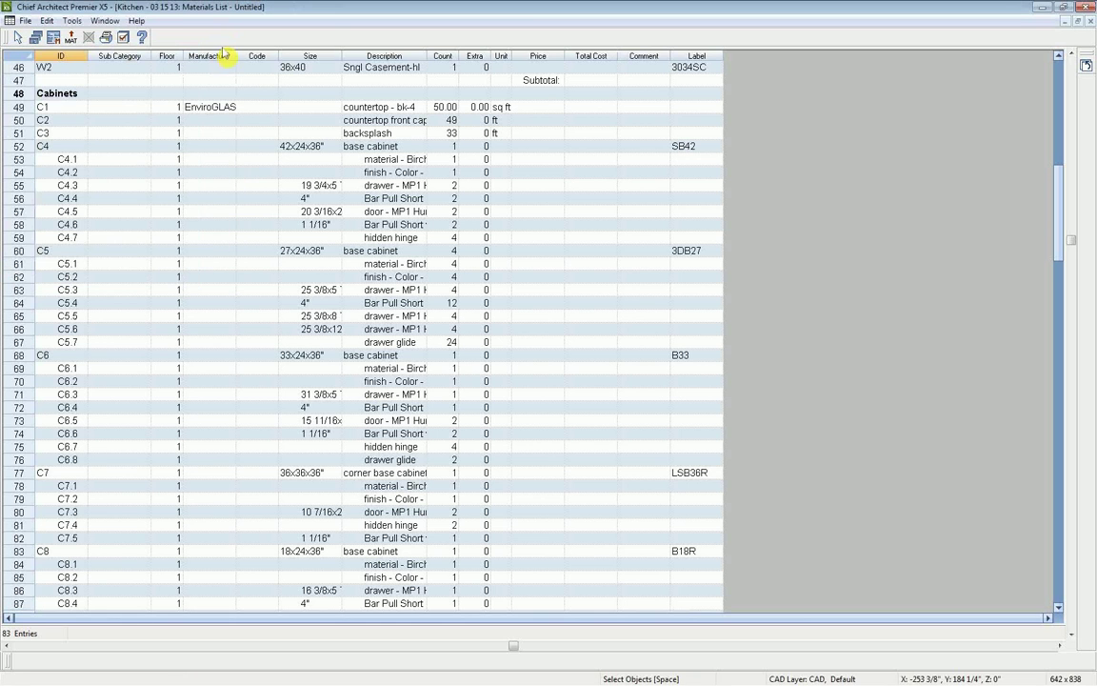
Review the fixtures, appliance, furniture and electrical entries at the end of the materials list and close it without keeping it.
left_click_drag(1062, 195, 1074, 564)
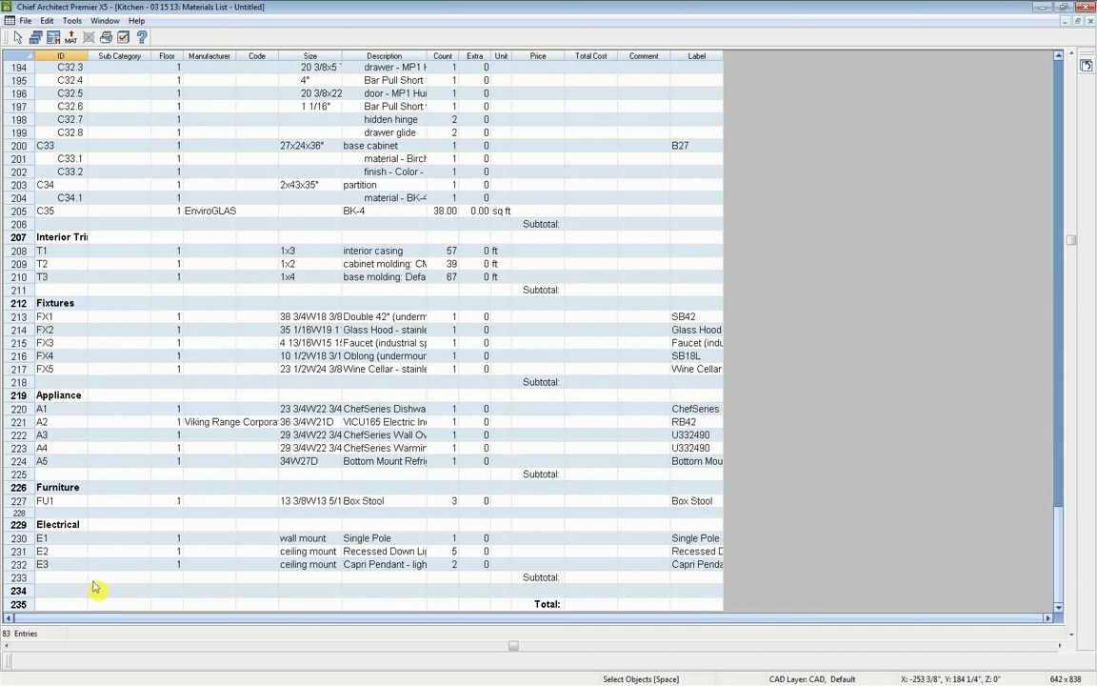
left_click(1091, 22)
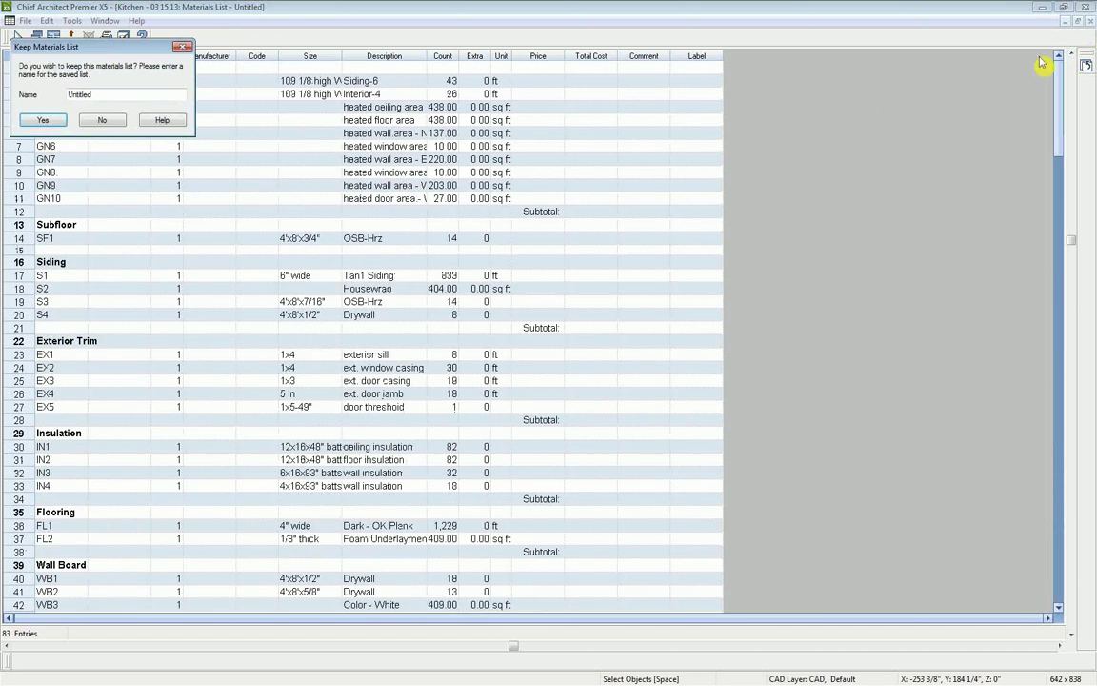
left_click(106, 121)
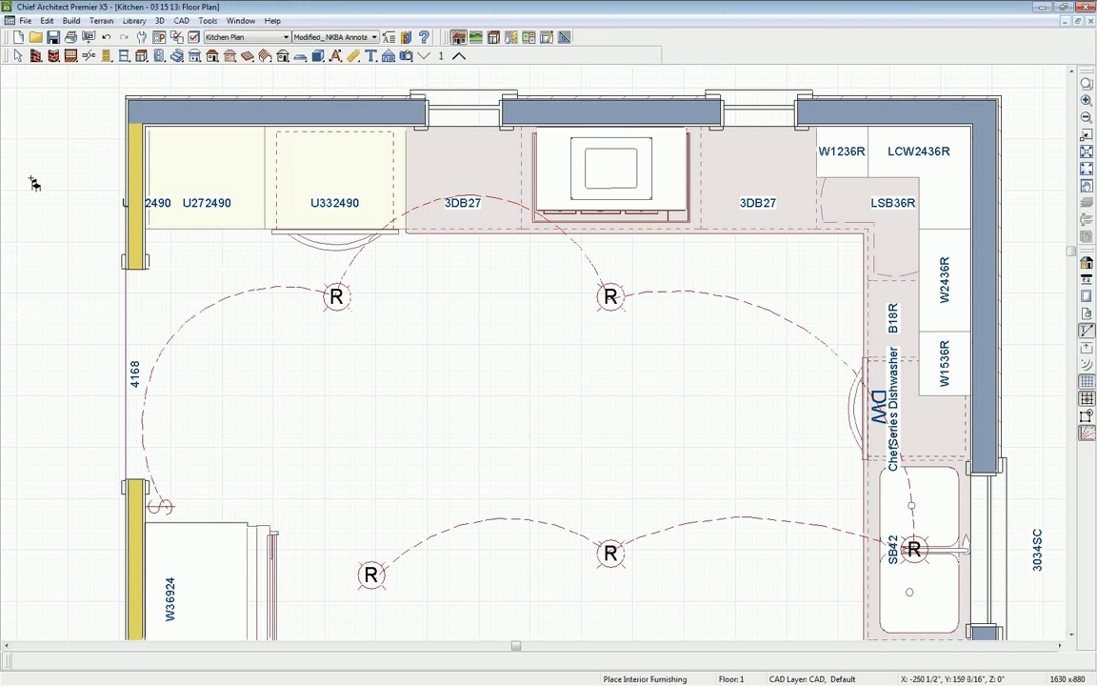
Create a new layout file from the kitchen floor plan session.
scroll(33, 179, "down", 3)
middle_click_drag(33, 179, 89, 284)
scroll(96, 274, "down", 3)
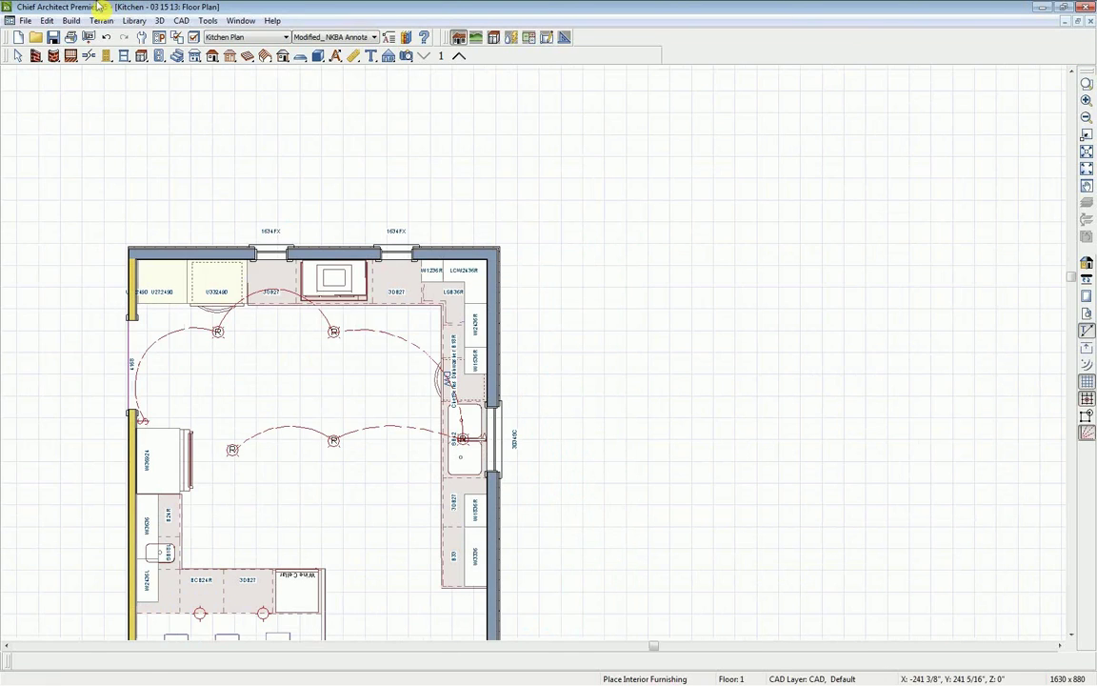
left_click(26, 21)
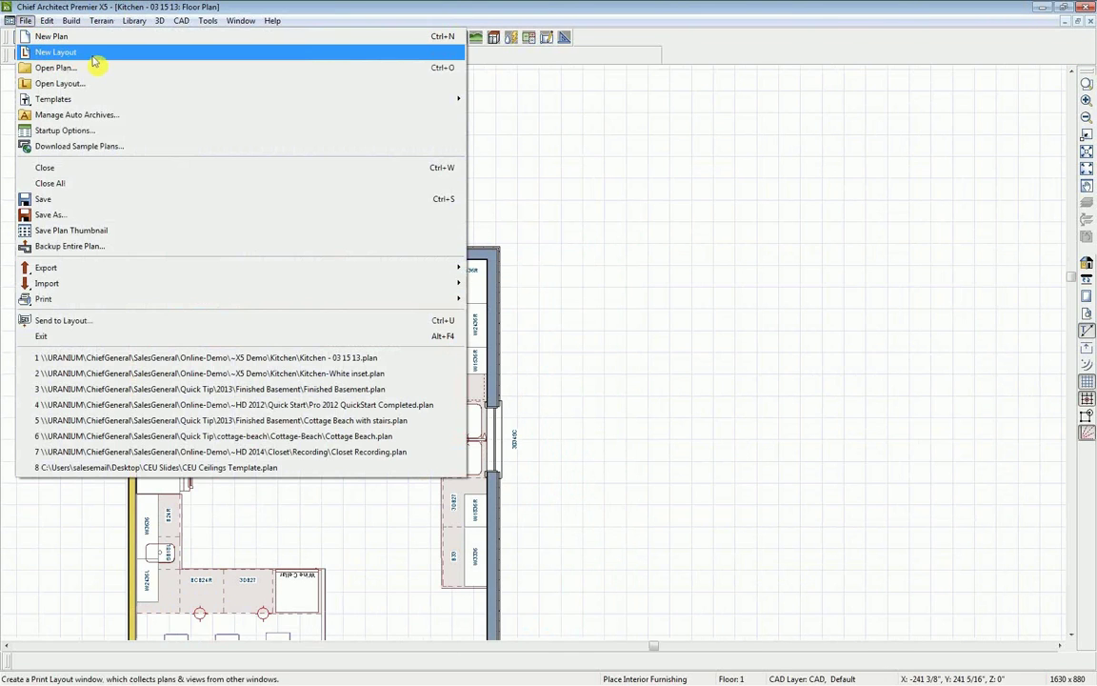
left_click(44, 53)
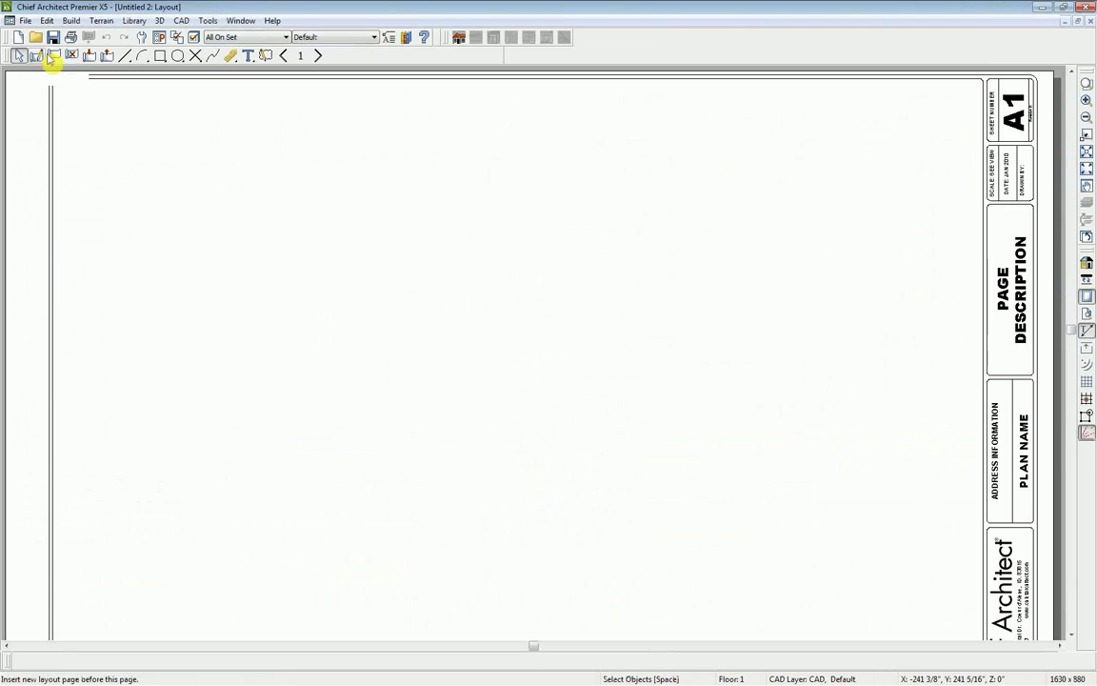
Examine the border and title block text on the layout's page 0 template and return to page 1.
scroll(167, 170, "down", 3)
middle_click_drag(196, 178, 268, 189)
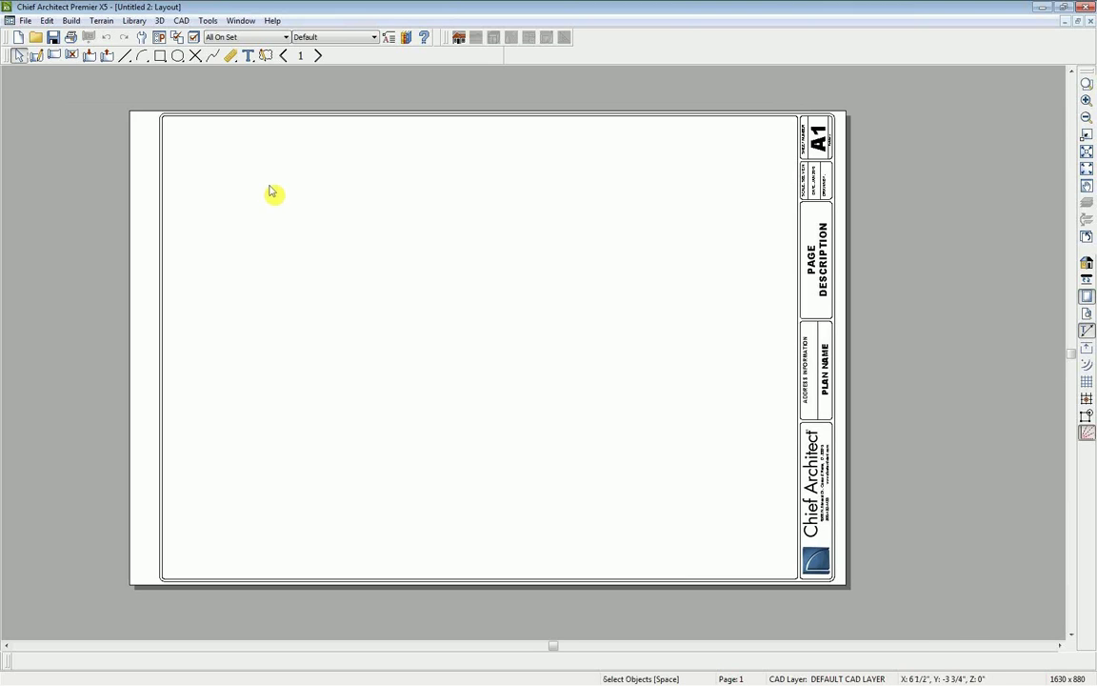
scroll(270, 185, "up", 2)
scroll(274, 190, "down", 1)
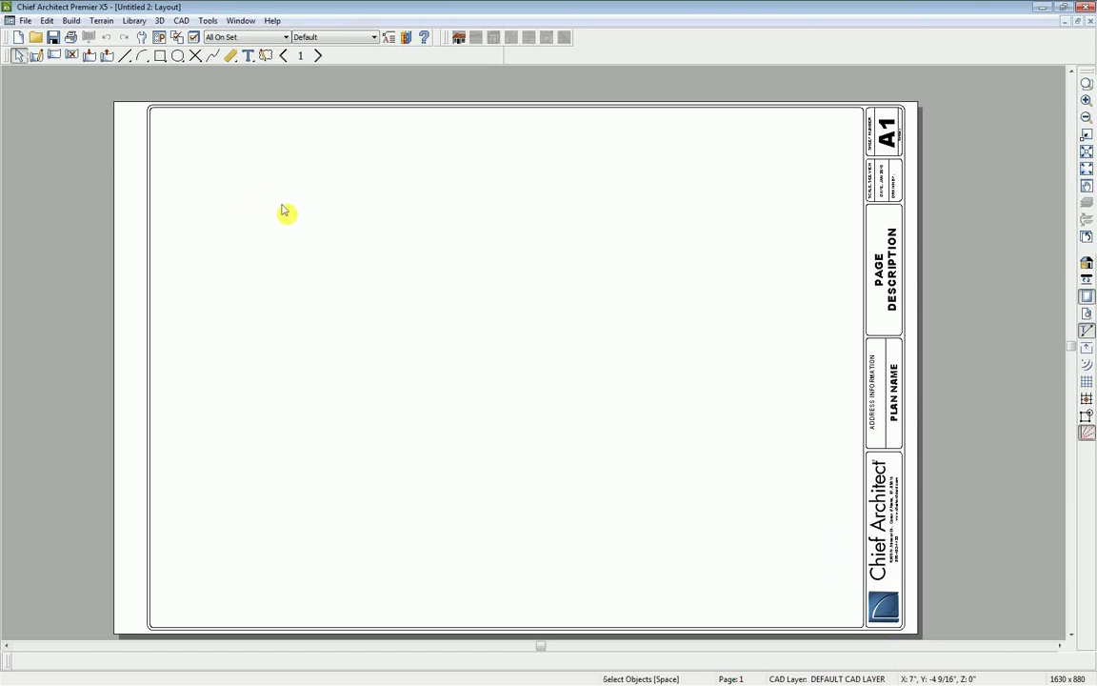
middle_click_drag(296, 226, 300, 209)
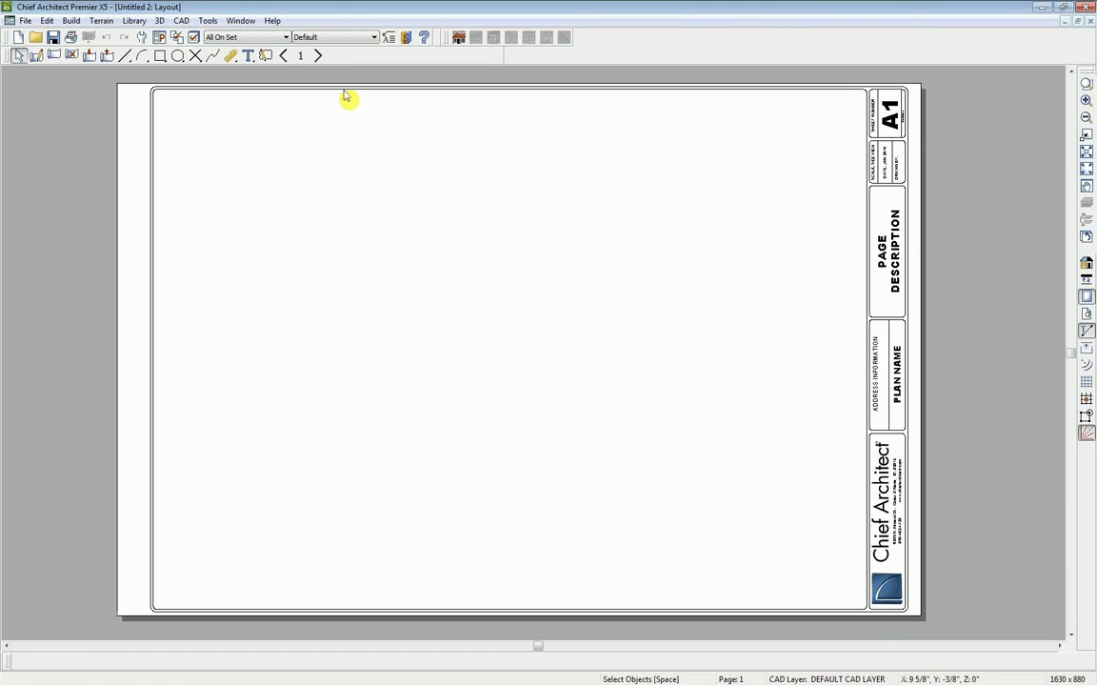
left_click(285, 56)
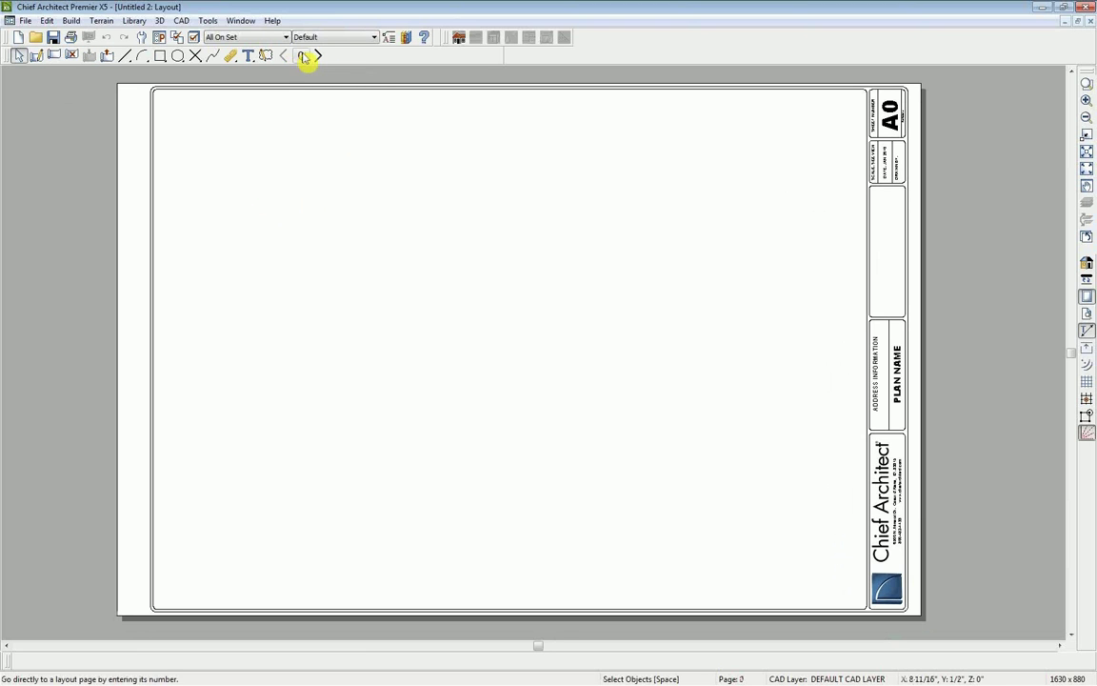
left_click(309, 95)
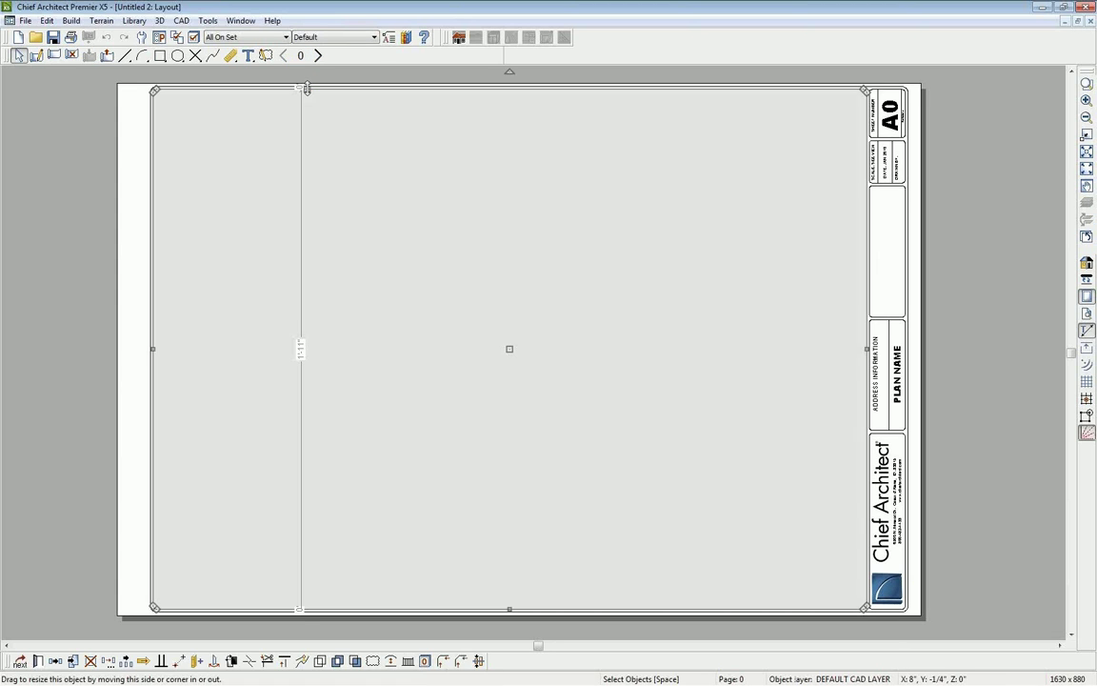
left_click(890, 172)
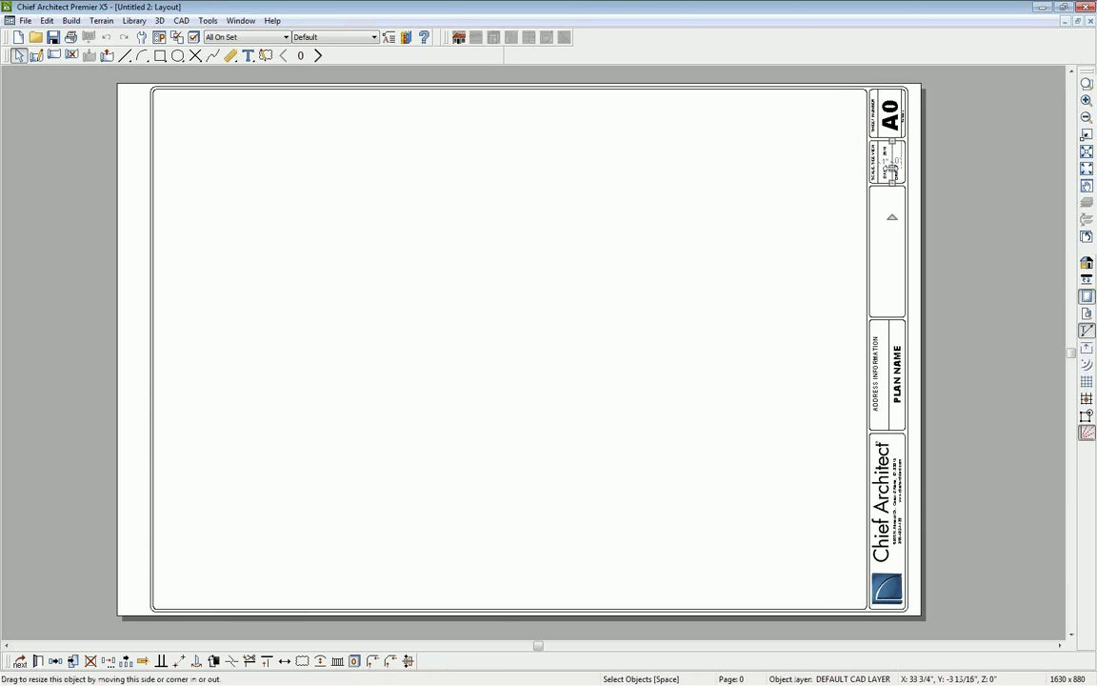
left_click(887, 174)
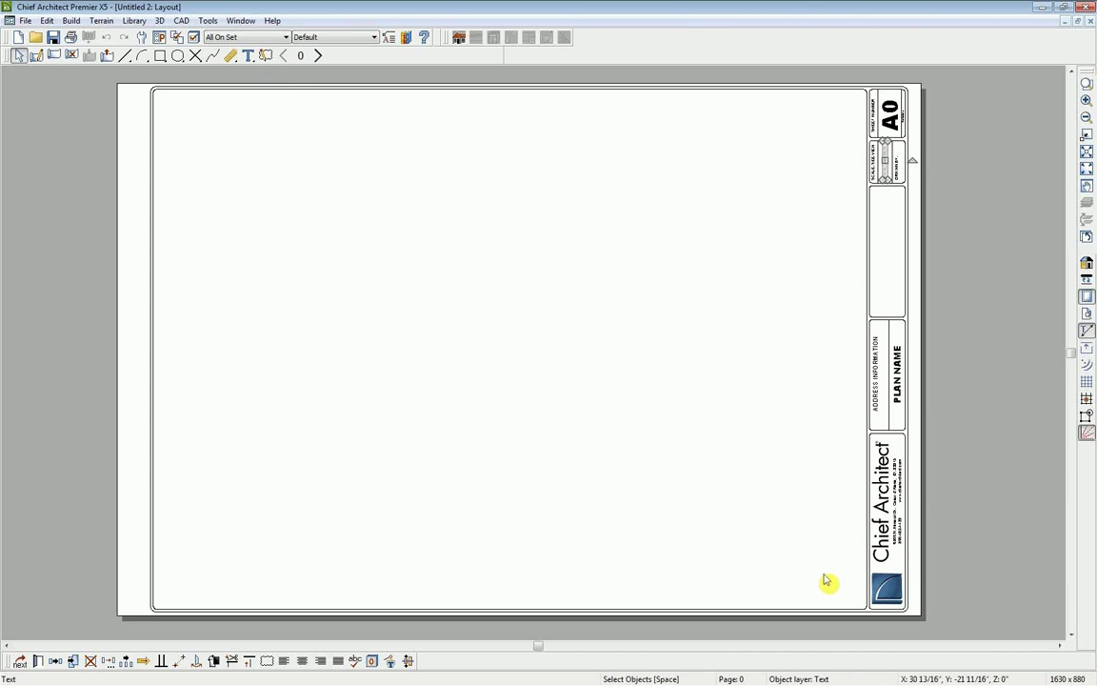
left_click(319, 57)
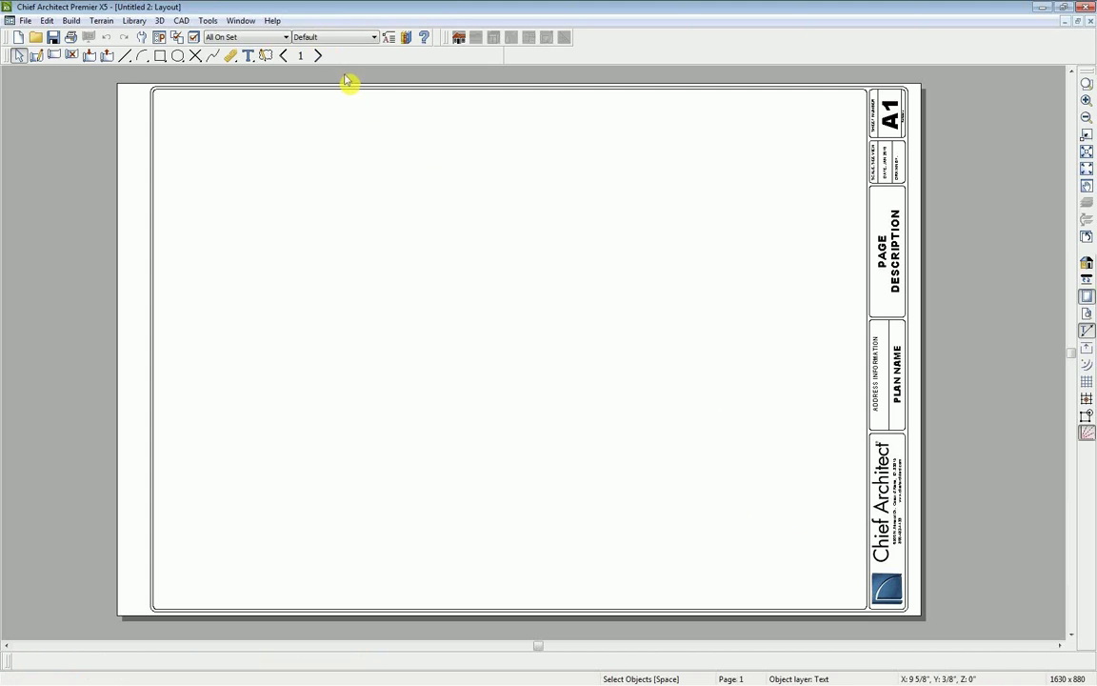
Return to the kitchen floor plan and create a wall elevation of the wall with the sink and 3034SC window.
key("ctrl+Tab")
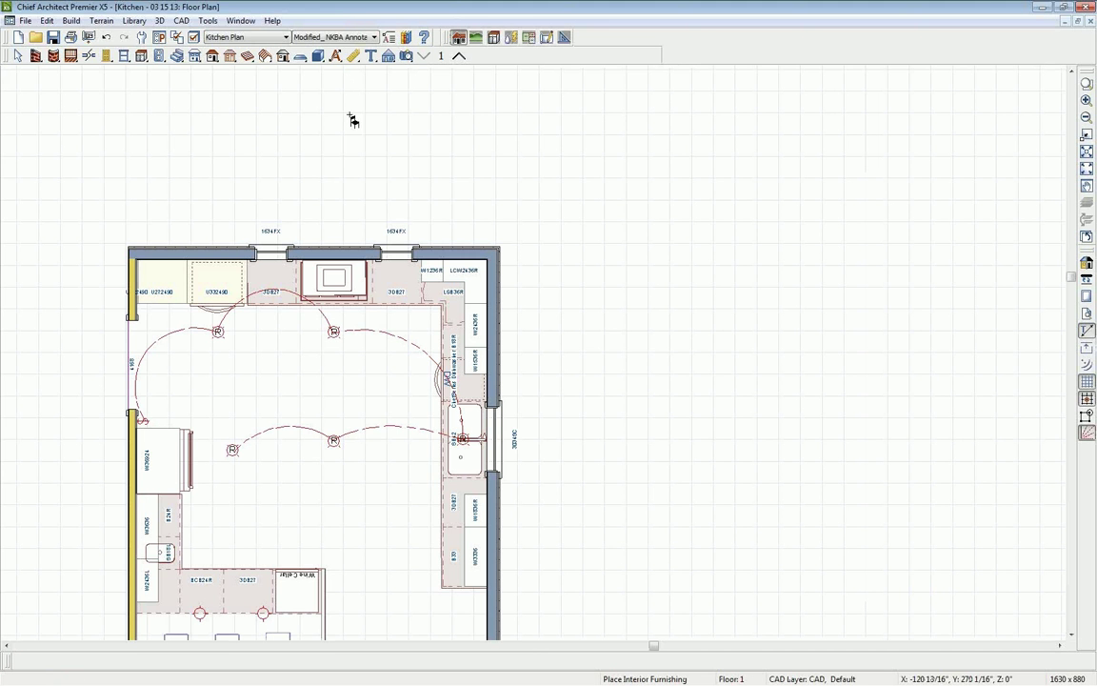
scroll(358, 425, "down", 2)
middle_click_drag(355, 428, 297, 318)
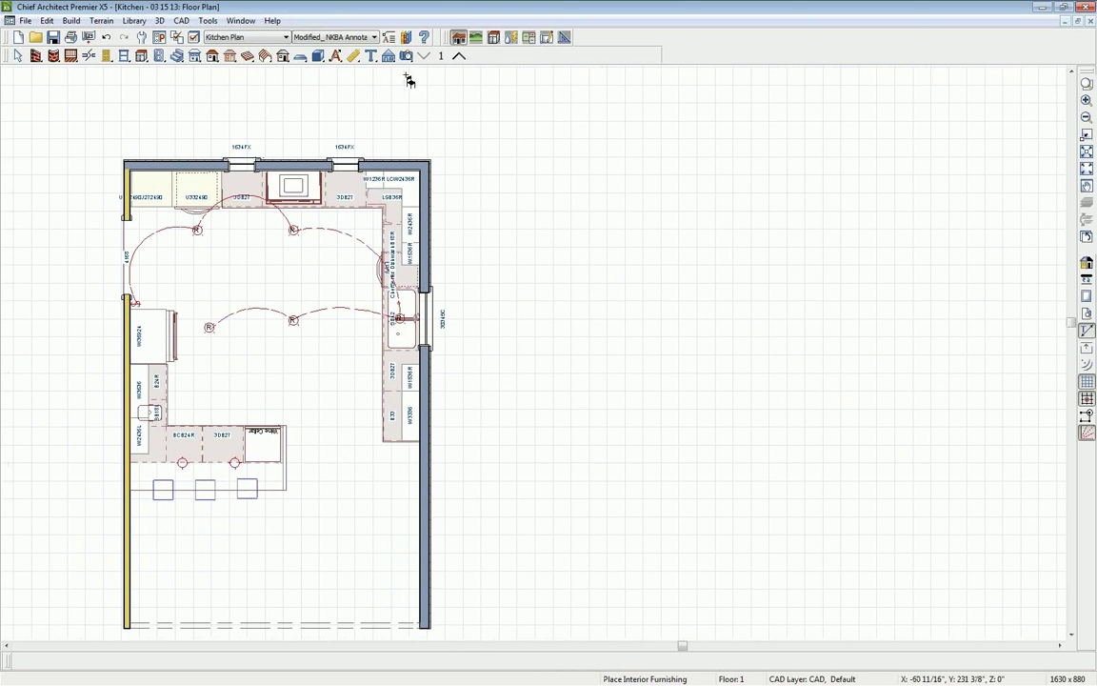
left_click(241, 20)
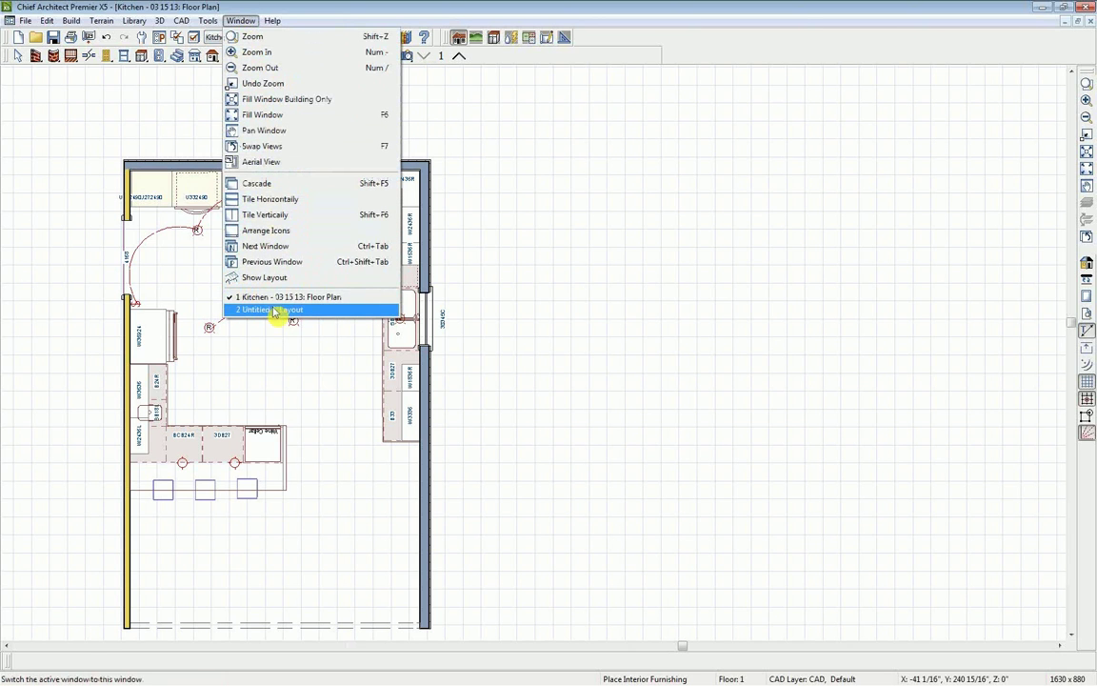
left_click(241, 22)
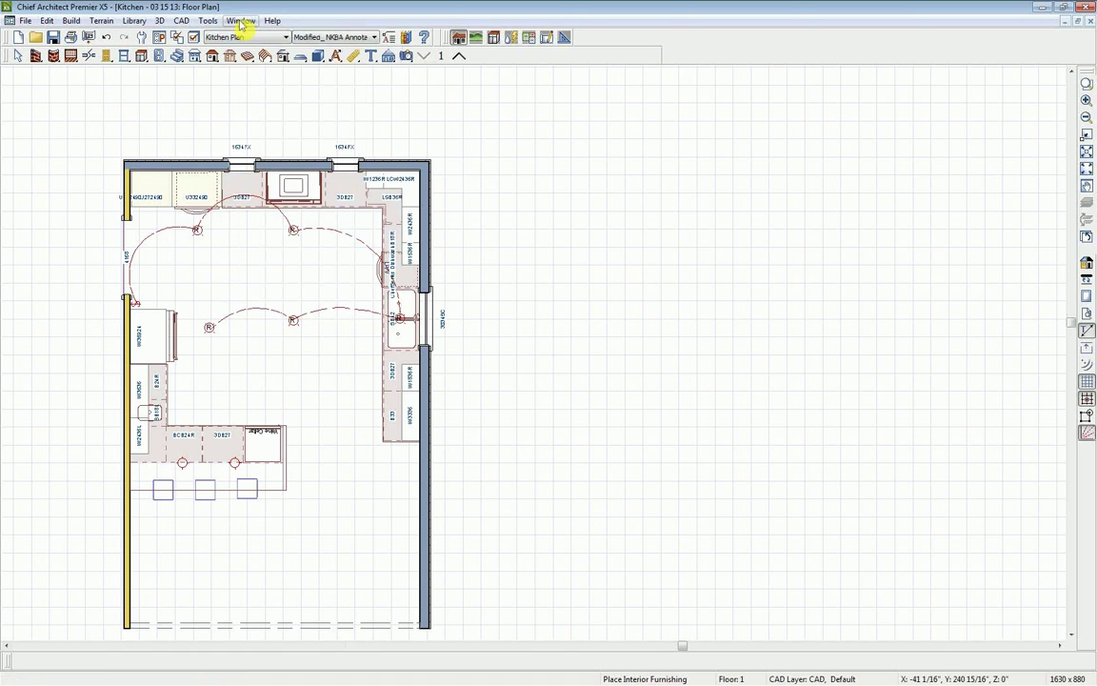
left_click(389, 56)
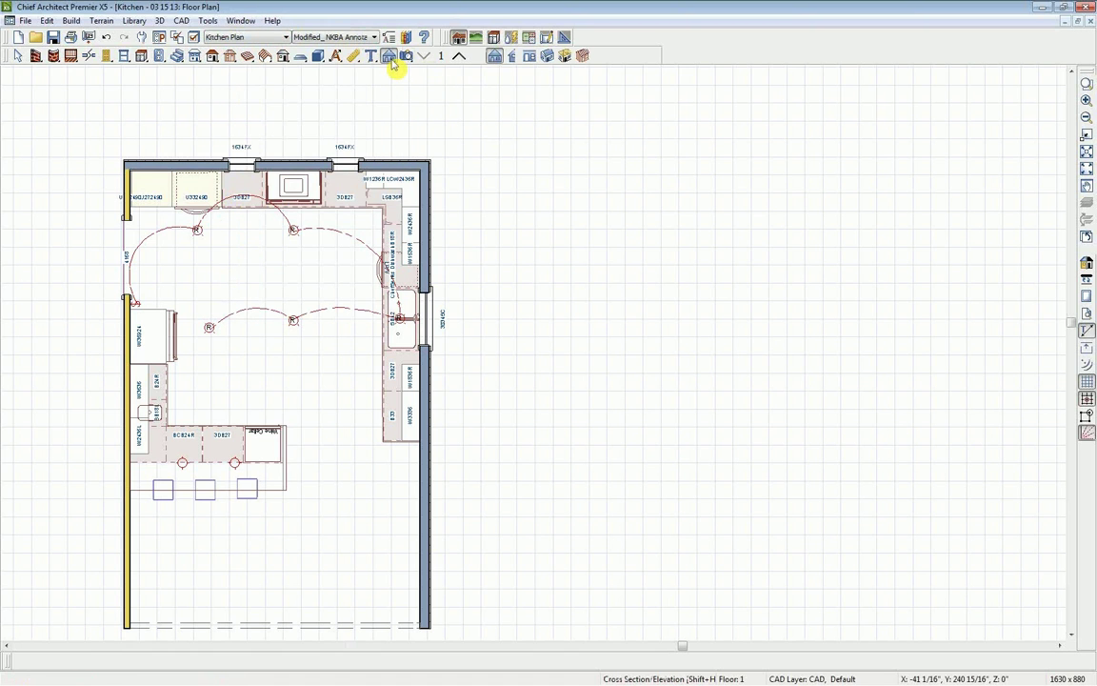
left_click(531, 60)
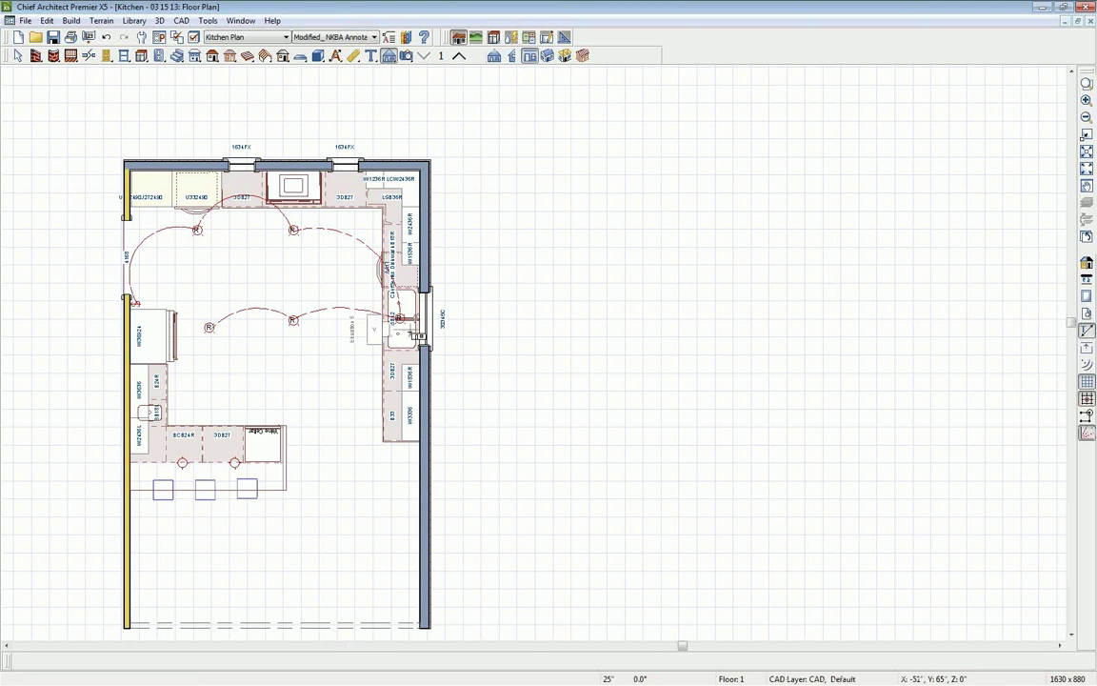
left_click(421, 337)
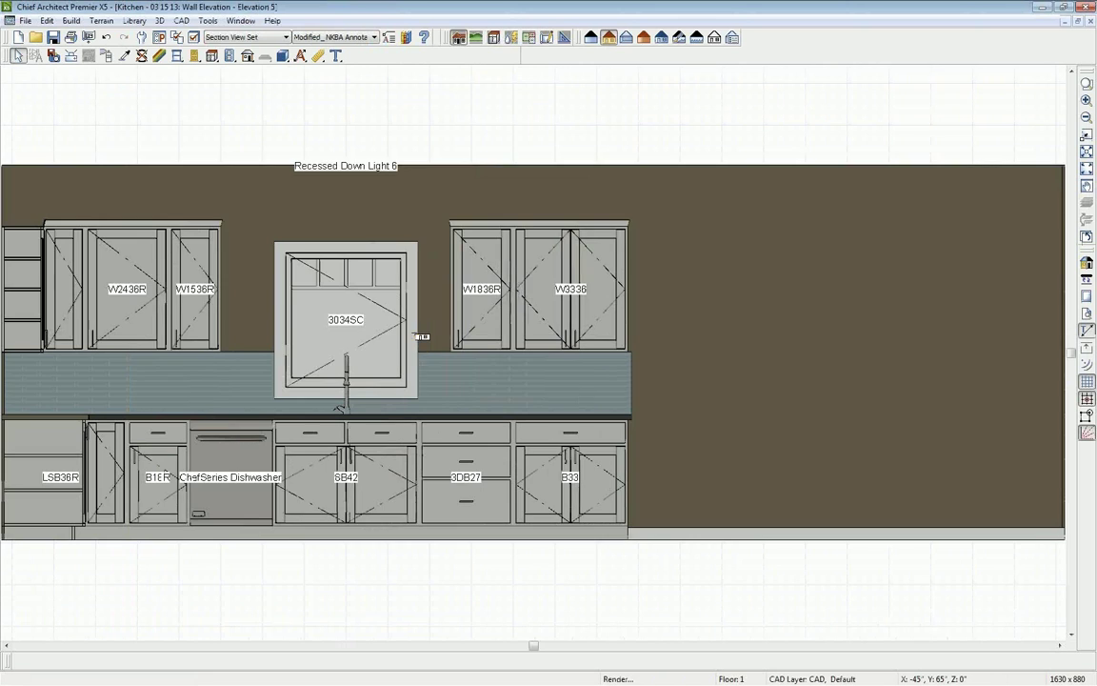
scroll(583, 363, "down", 1)
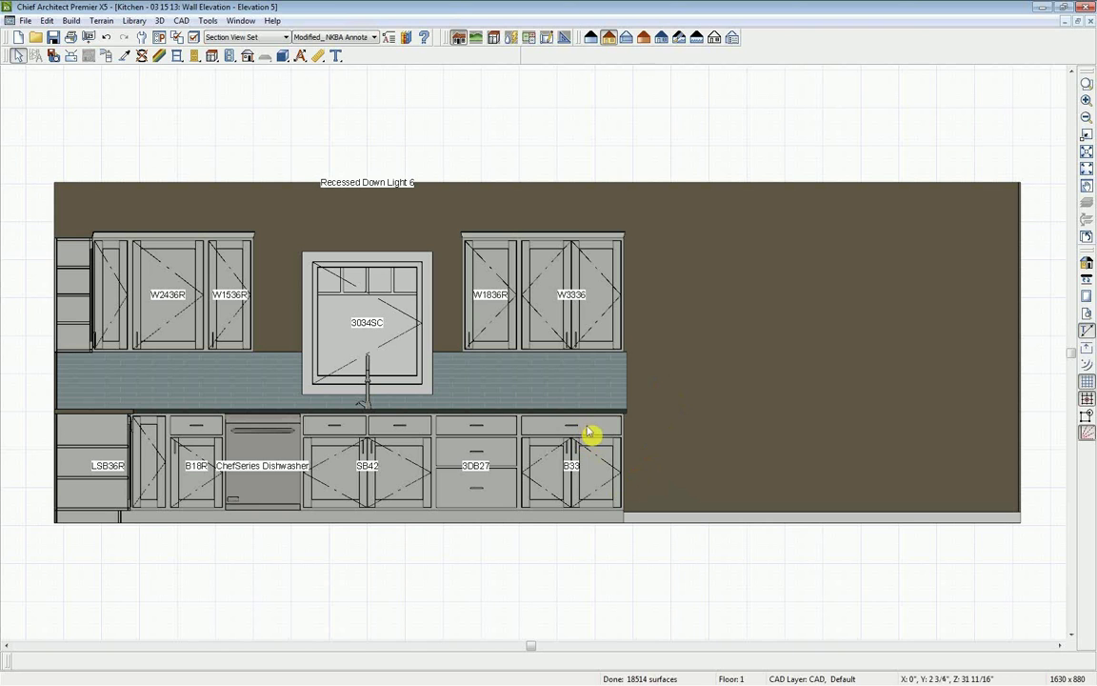
Turn off color in the wall elevation and hide the Opening Indicators layer in the Section View Set.
left_click(1087, 265)
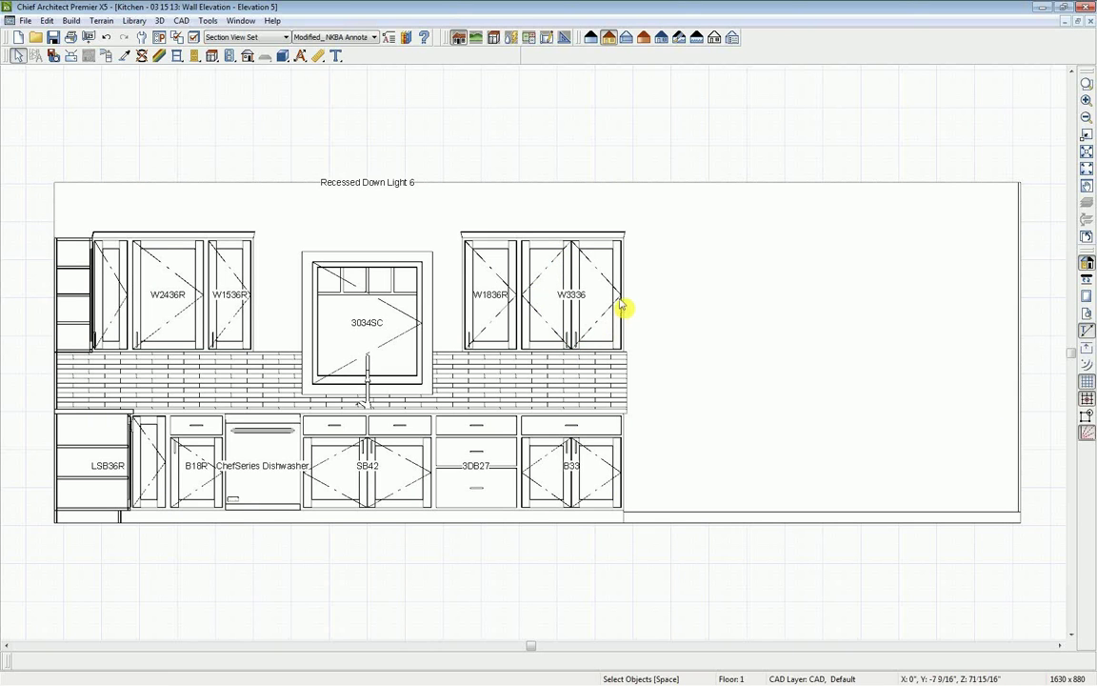
left_click(195, 40)
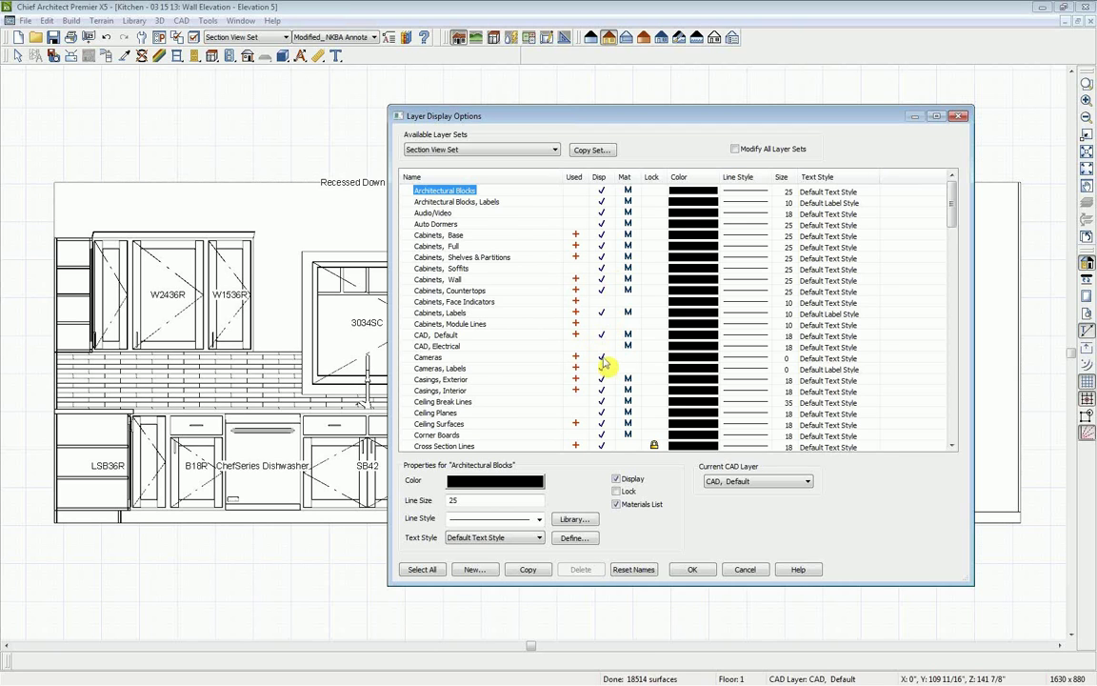
key("o")
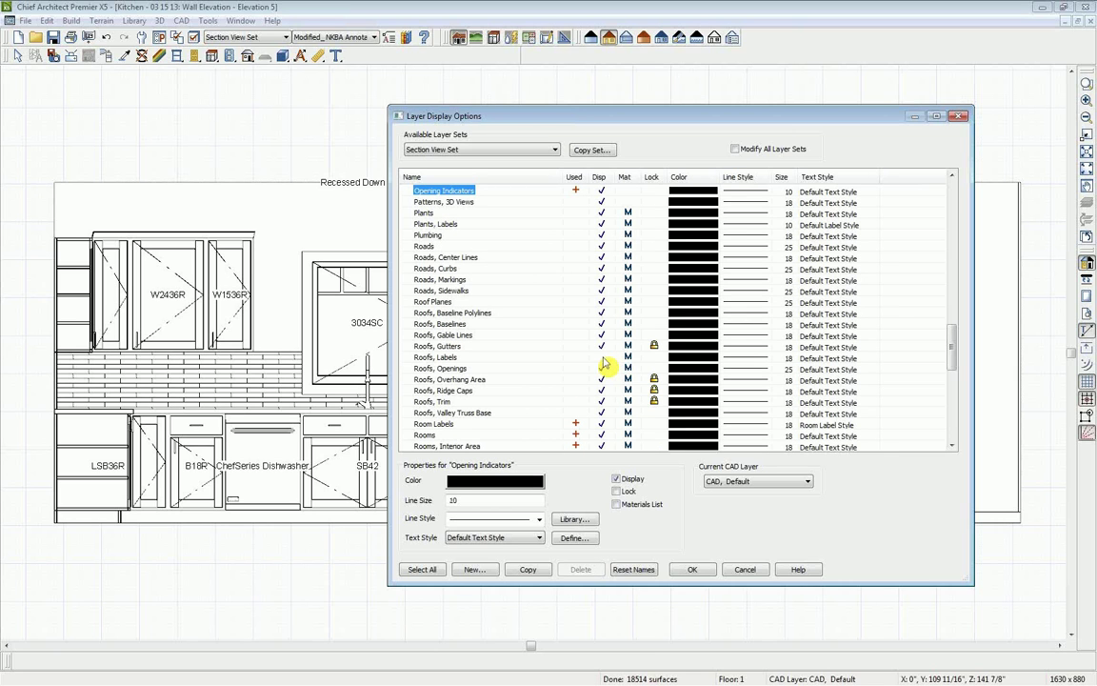
left_click(601, 358)
left_click(601, 191)
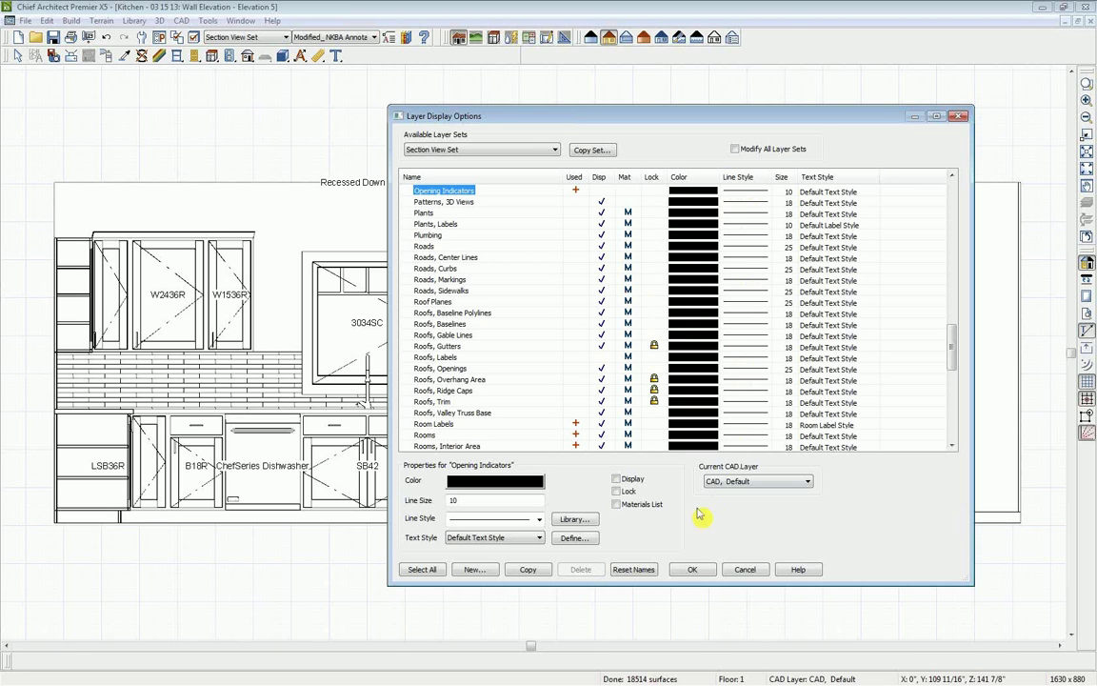
left_click(692, 569)
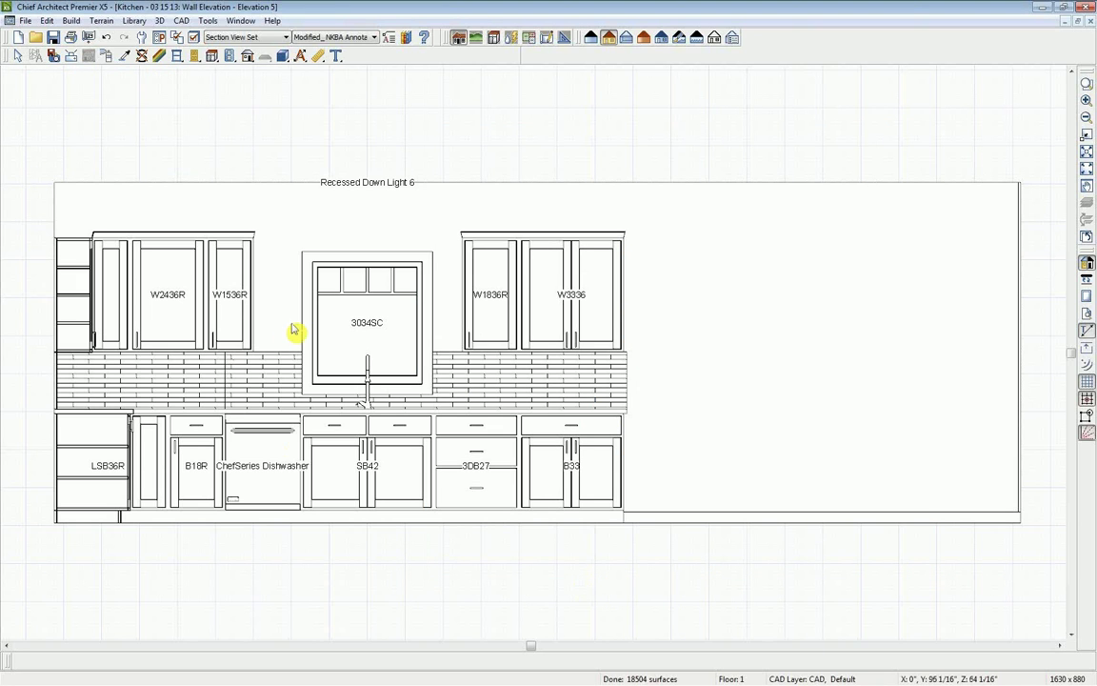
scroll(286, 318, "down", 1)
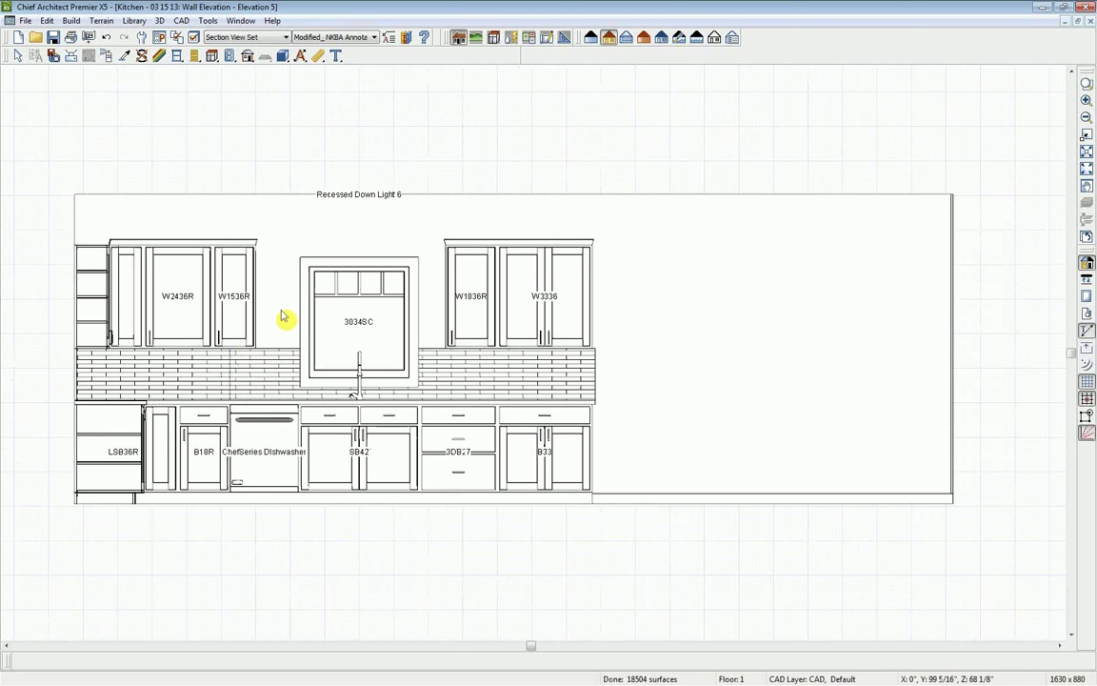
scroll(281, 316, "down", 1)
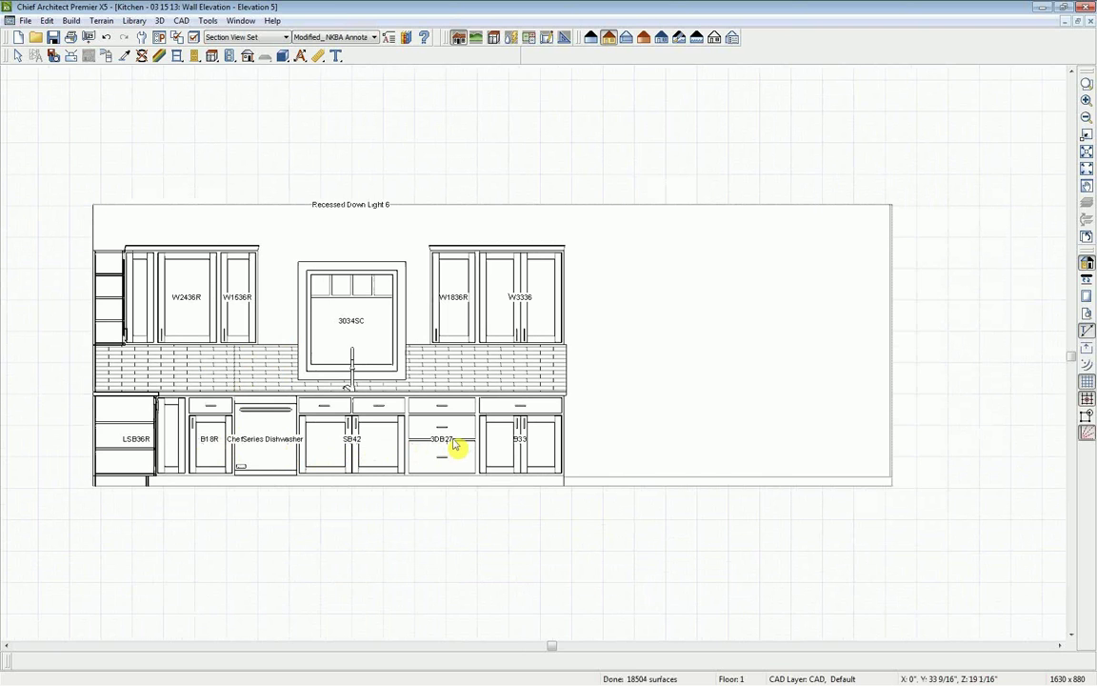
Place a cabinet schedule above the kitchen in the floor plan.
key("ctrl+Tab")
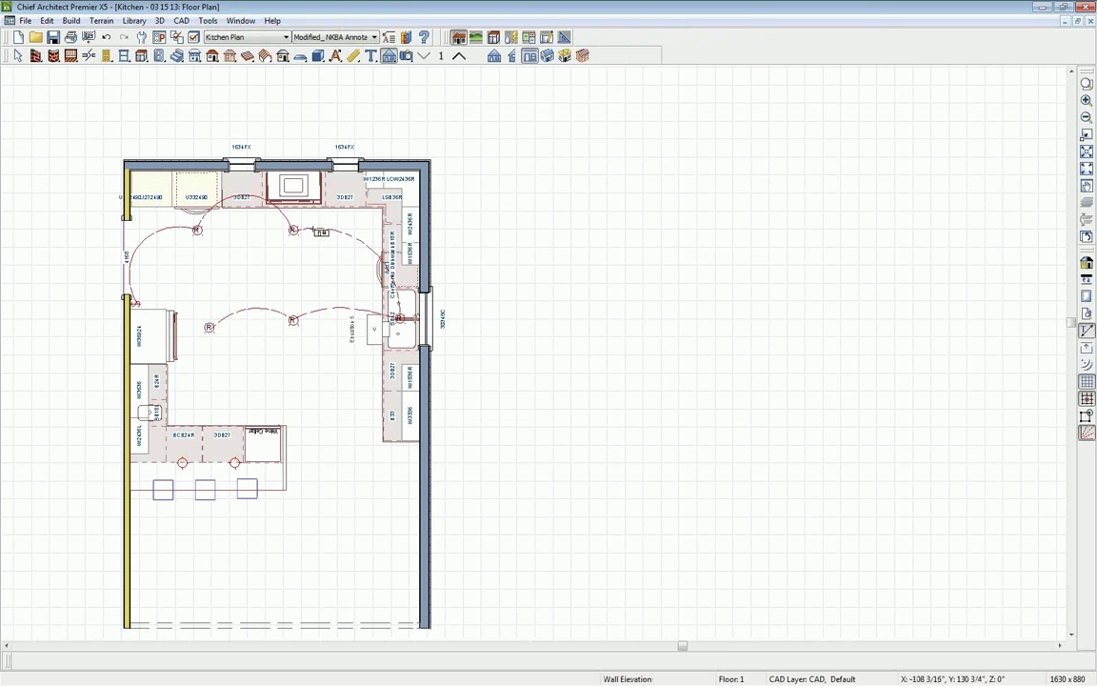
left_click(141, 37)
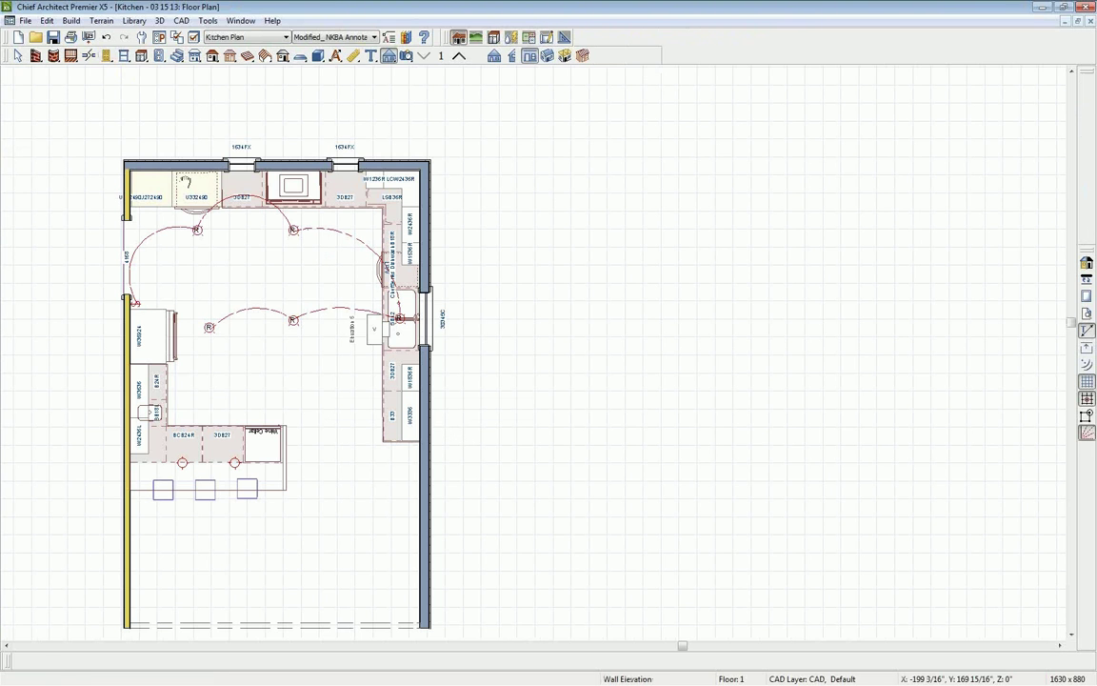
left_click_drag(184, 181, 236, 255)
scroll(233, 246, "down", 2)
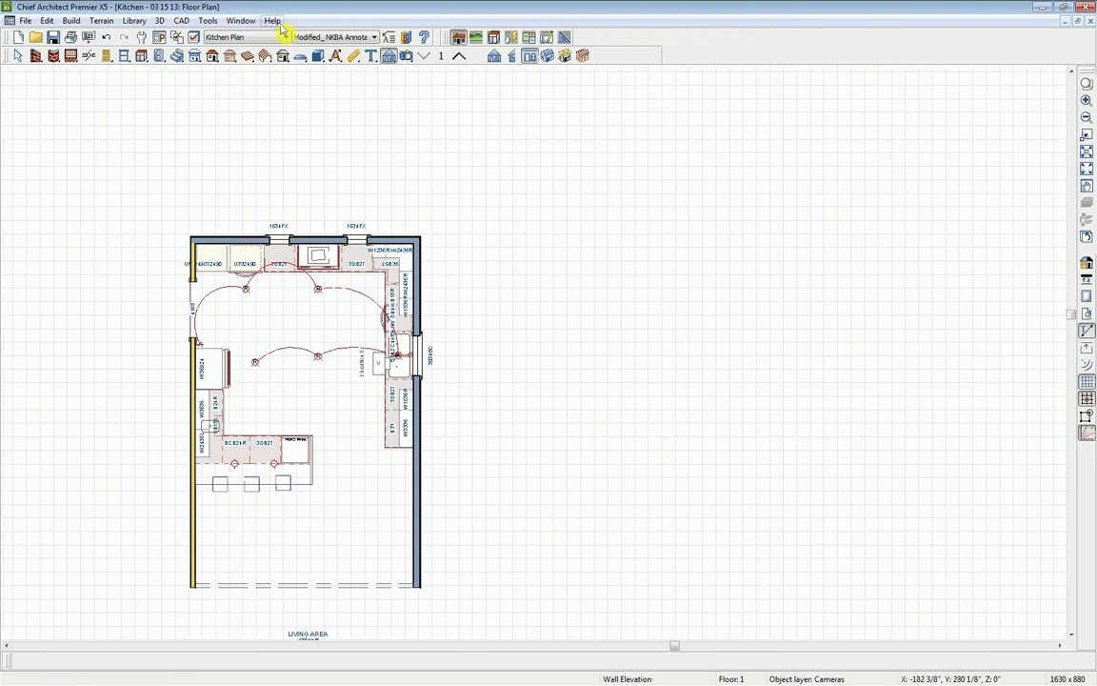
left_click(207, 21)
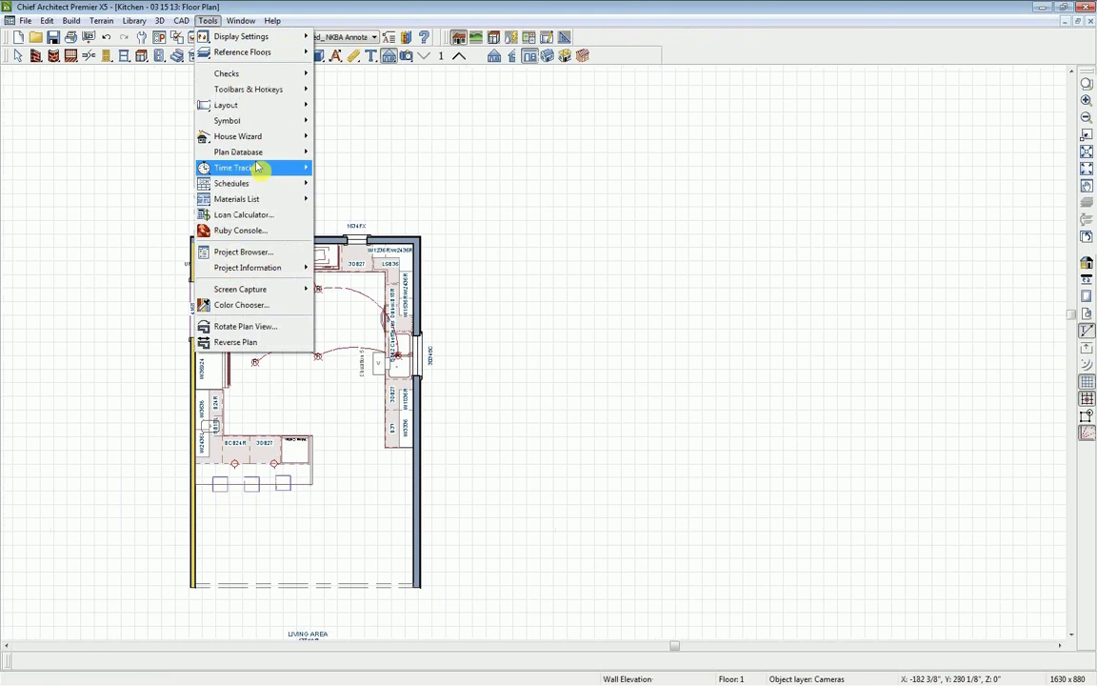
mouse_move(249, 185)
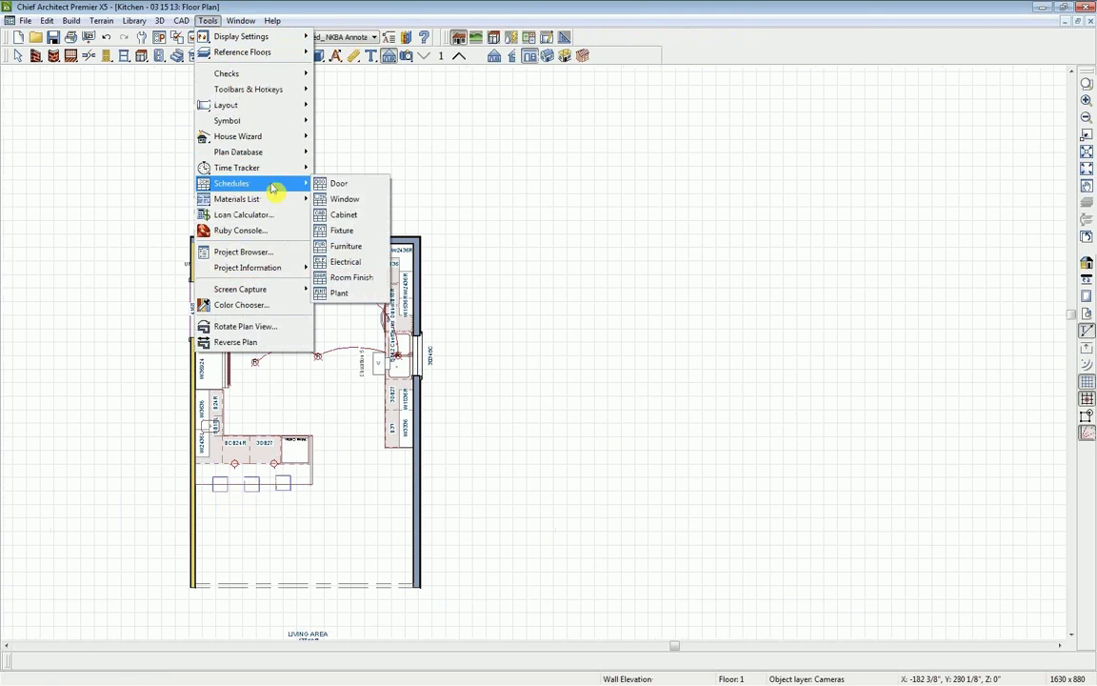
left_click(358, 214)
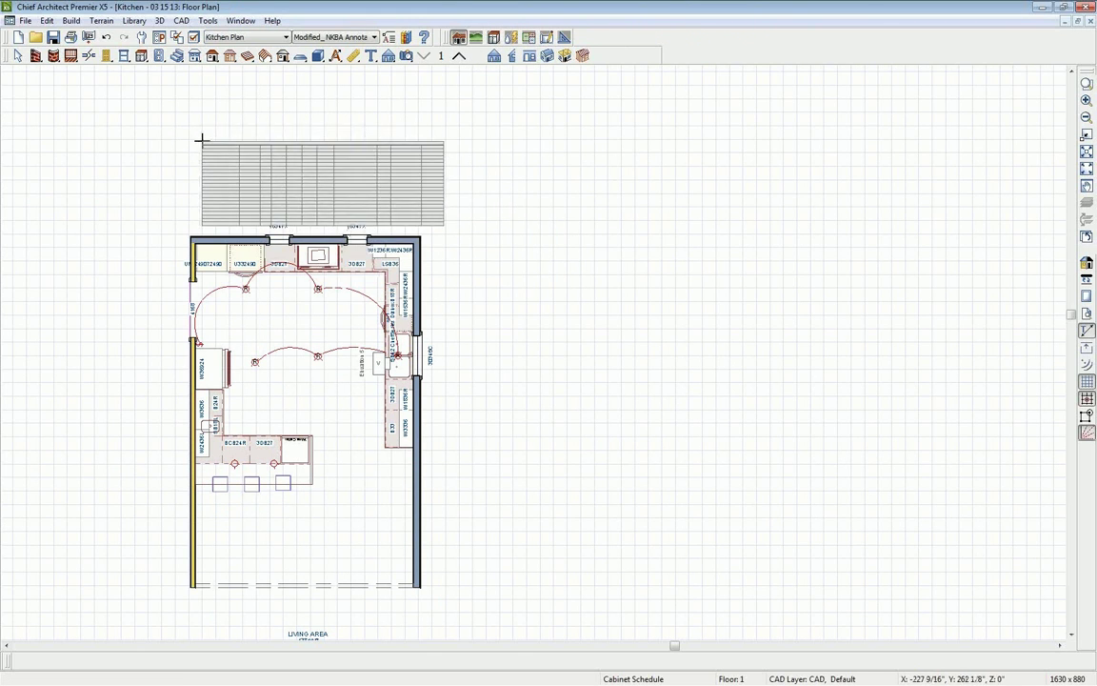
left_click(195, 135)
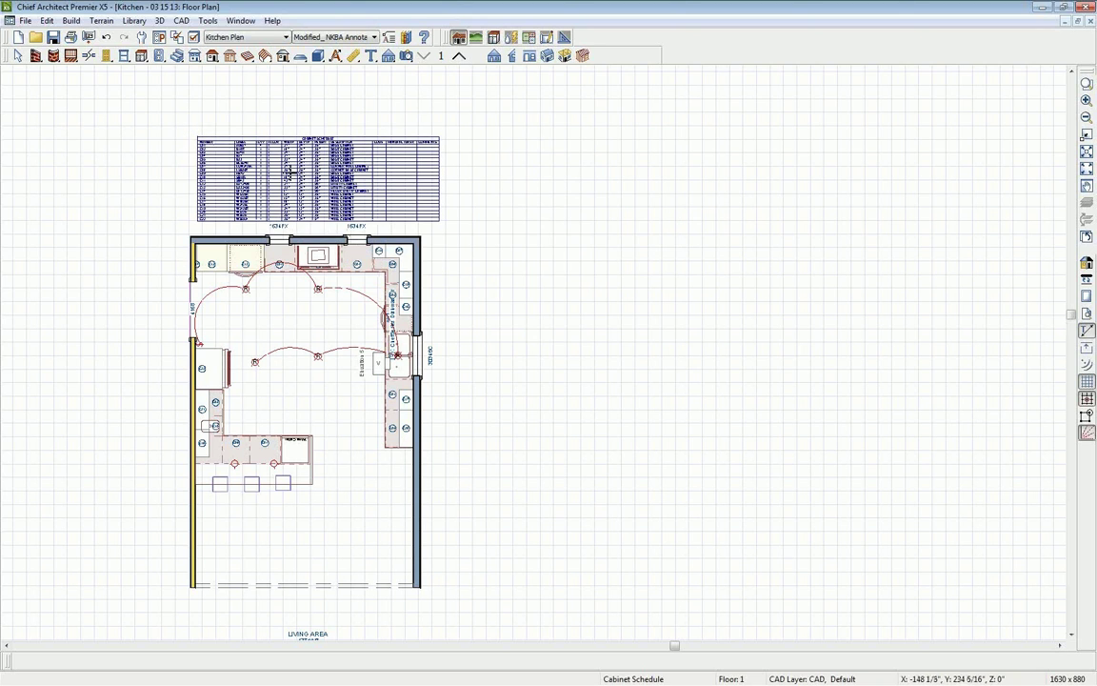
Examine the cabinet schedule's rows and its schedule and label specification options, leaving them as they are.
scroll(250, 139, "up", 4)
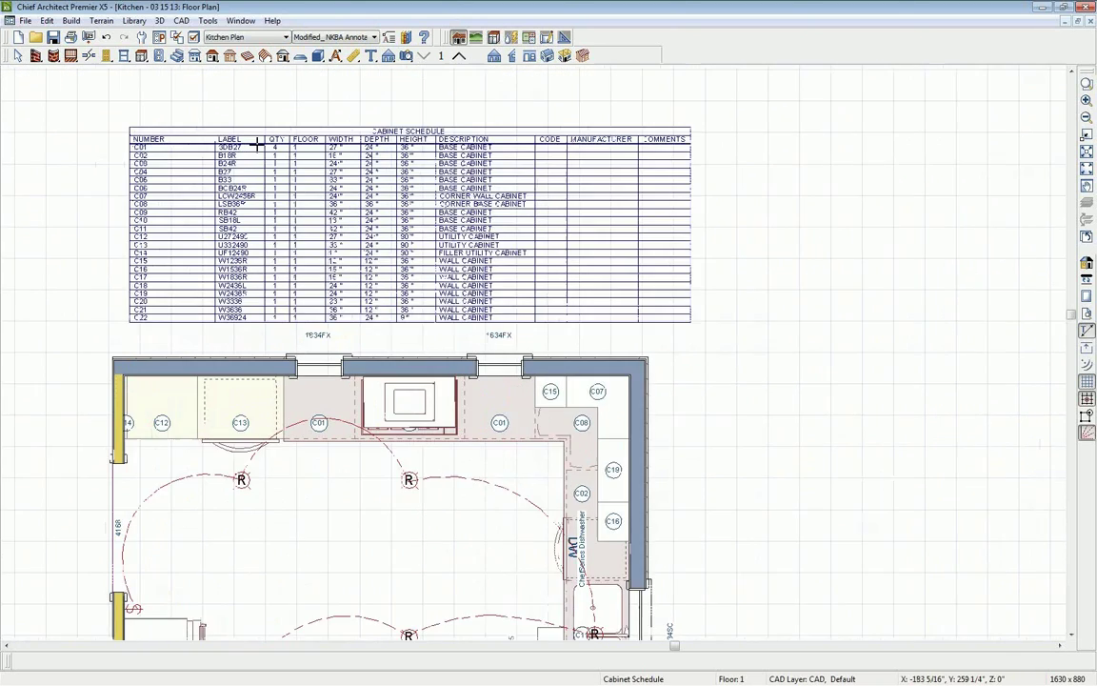
scroll(255, 145, "up", 1)
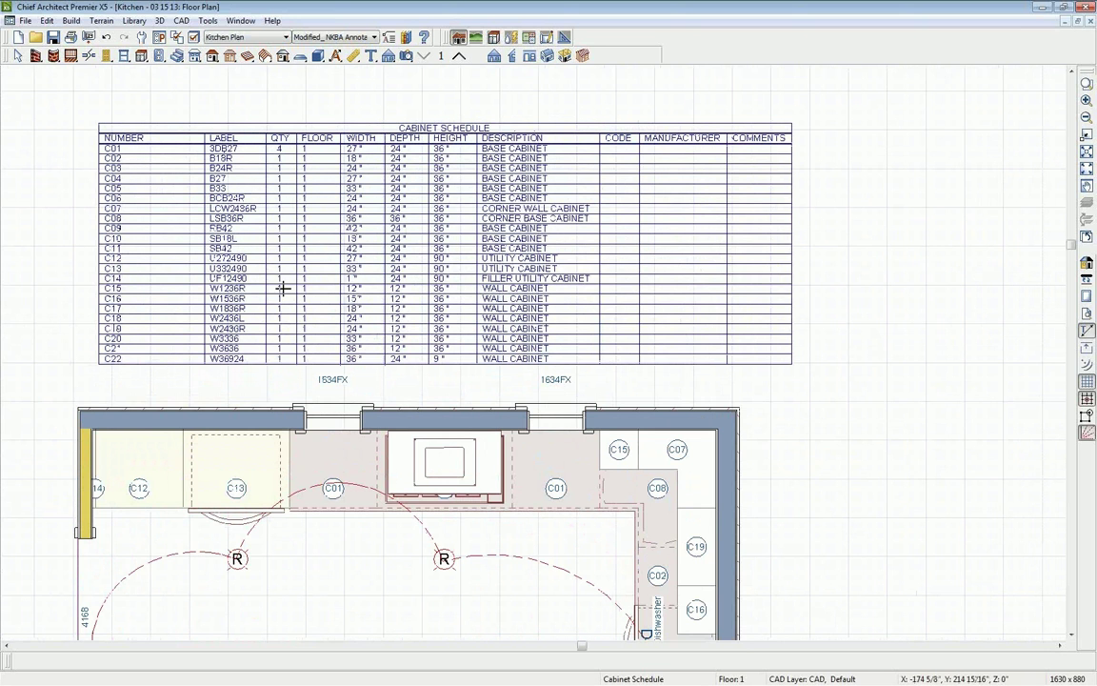
key("space")
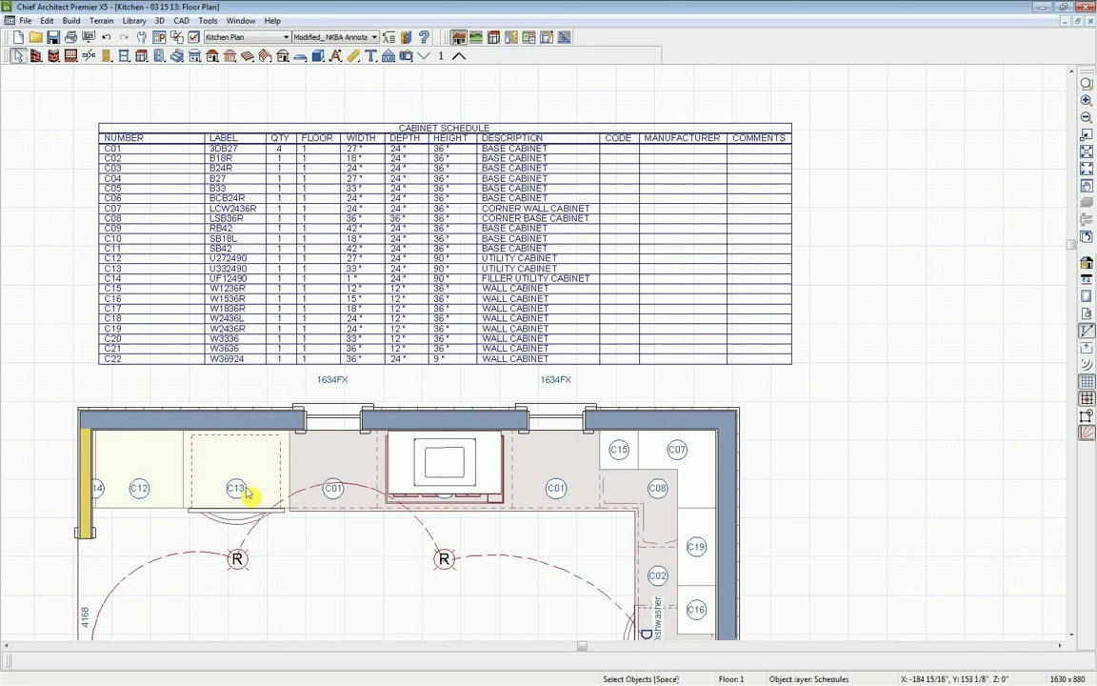
double_click(367, 252)
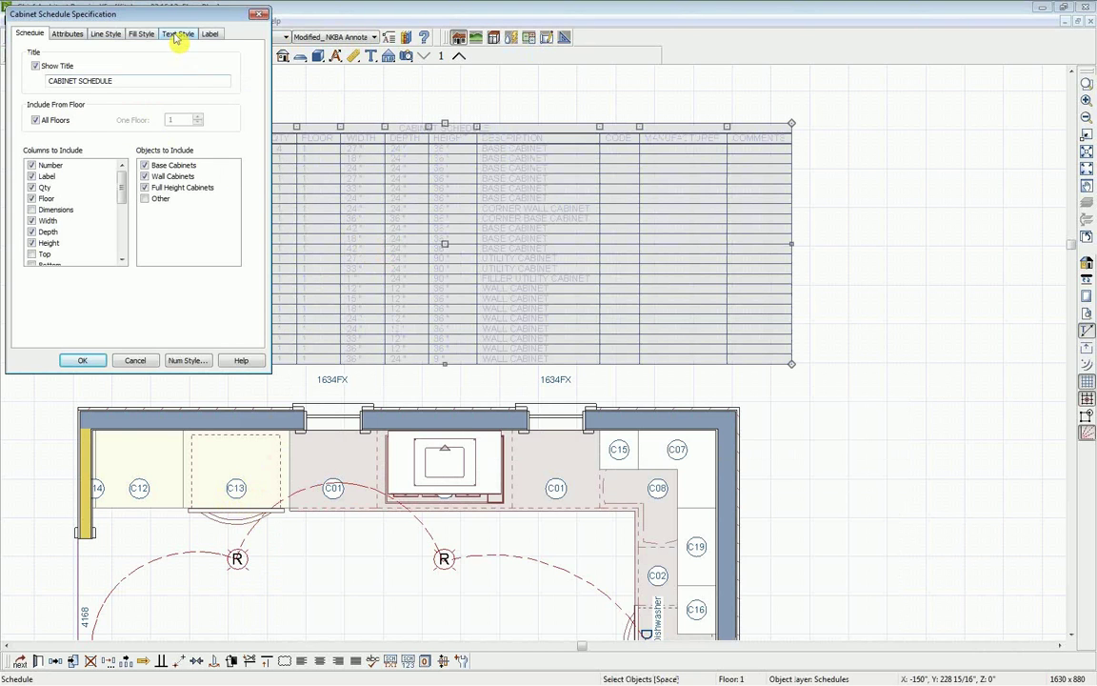
left_click(210, 33)
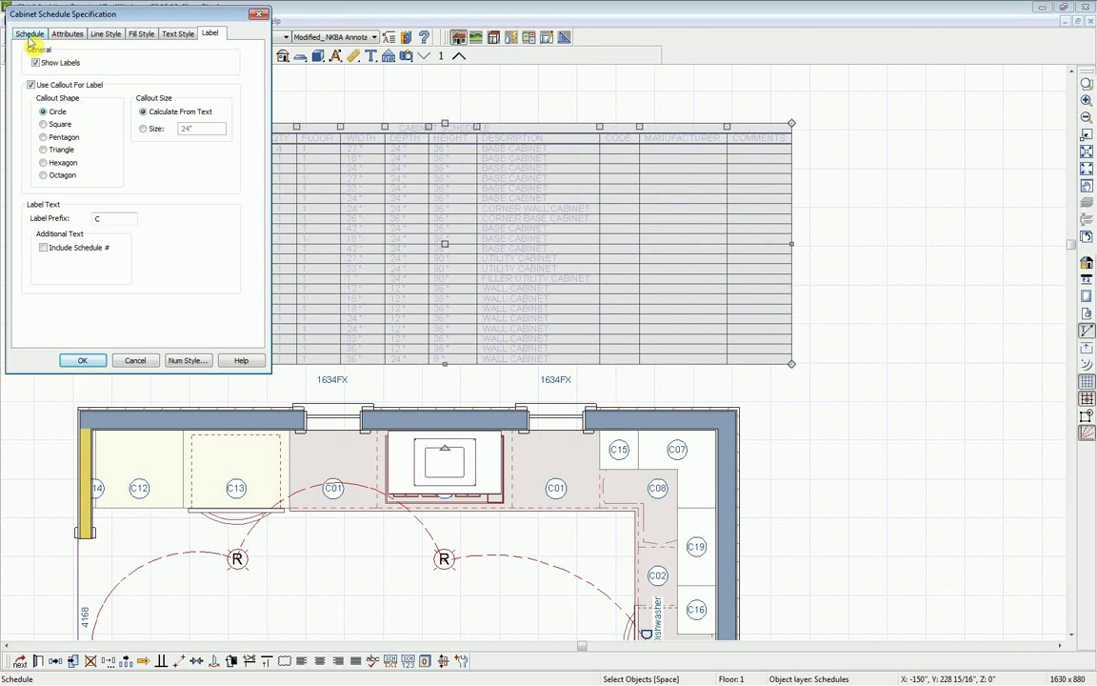
left_click(137, 361)
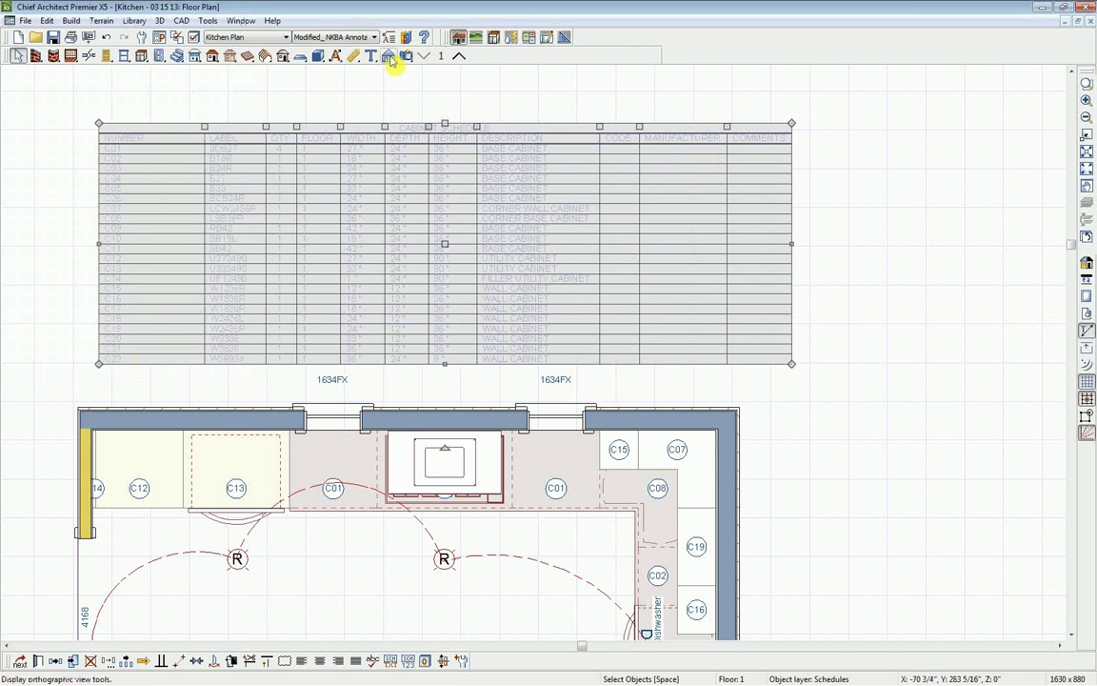
Switch to the Elevation 5 wall elevation and add automatic dimensions around its cabinets and wall.
left_click(242, 21)
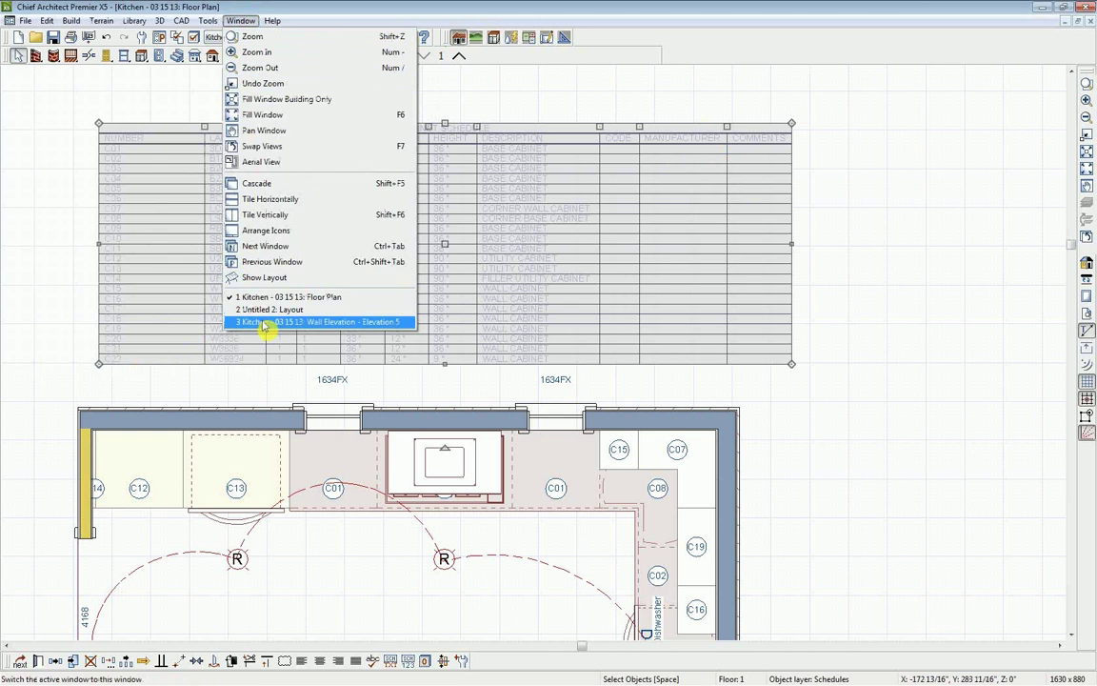
left_click(267, 324)
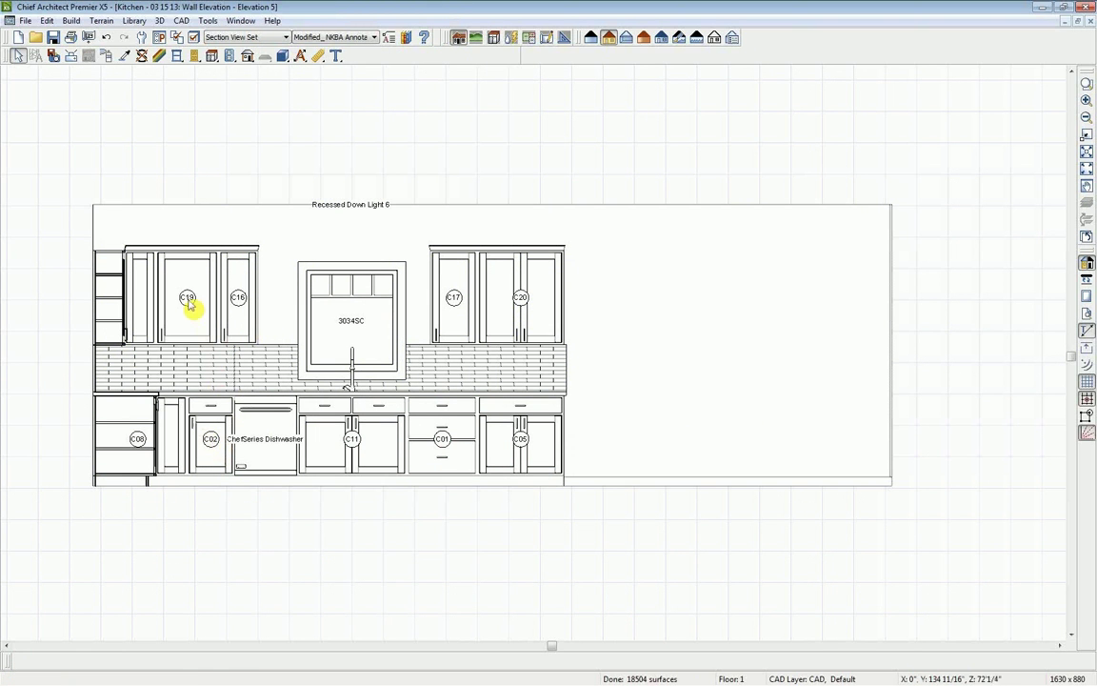
left_click(335, 56)
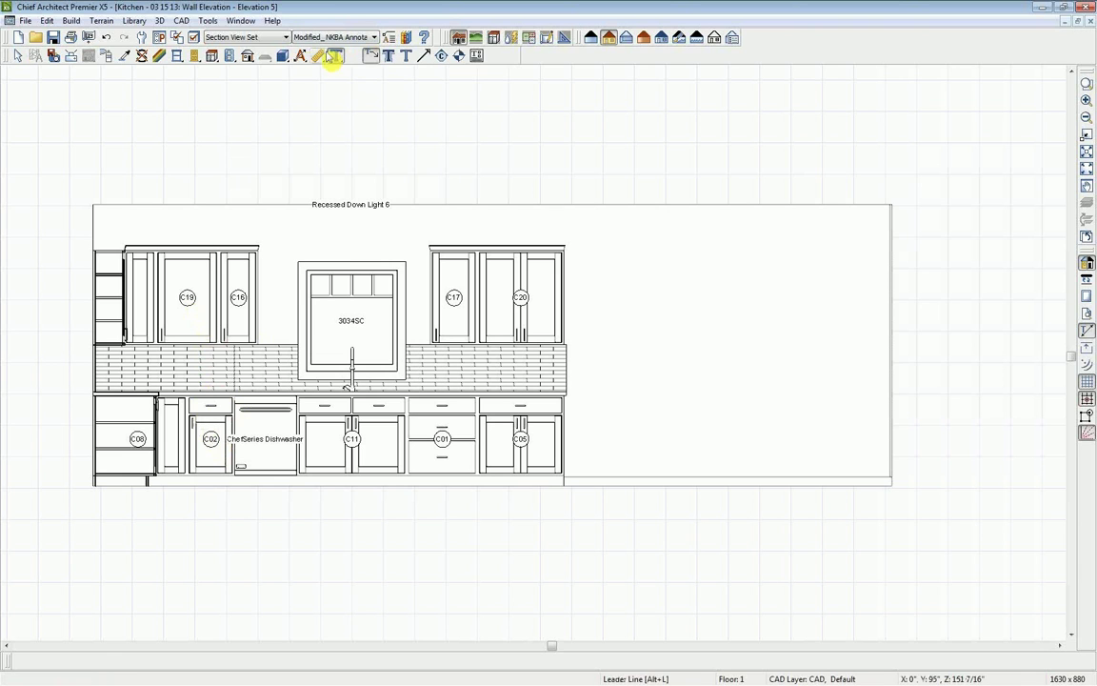
left_click(301, 58)
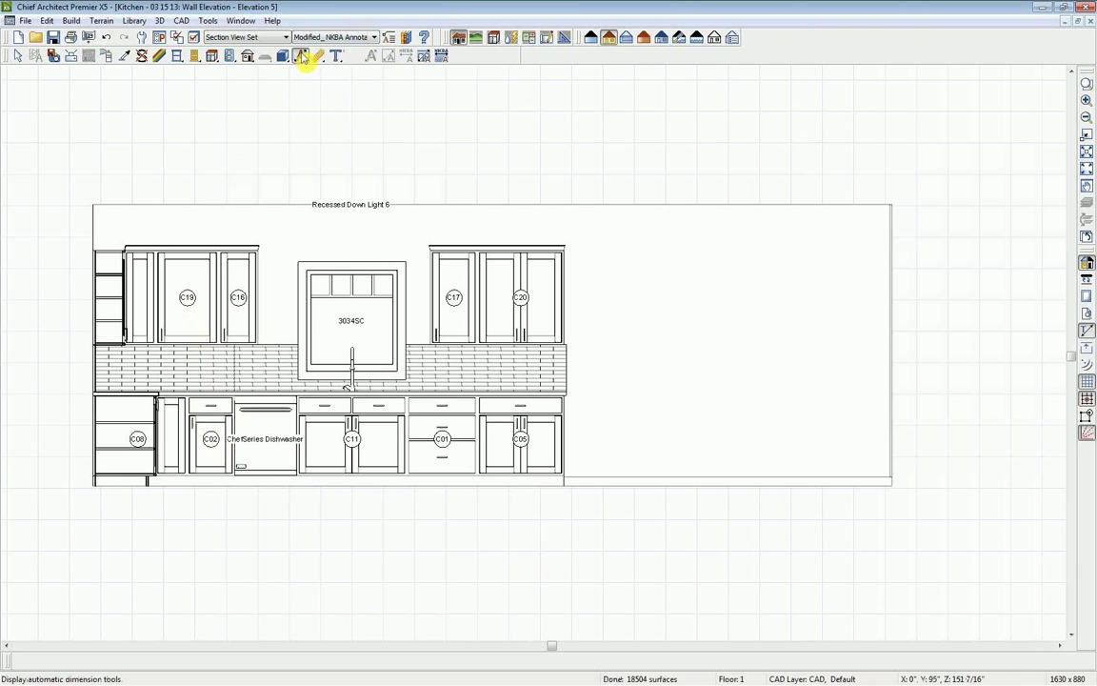
left_click(425, 58)
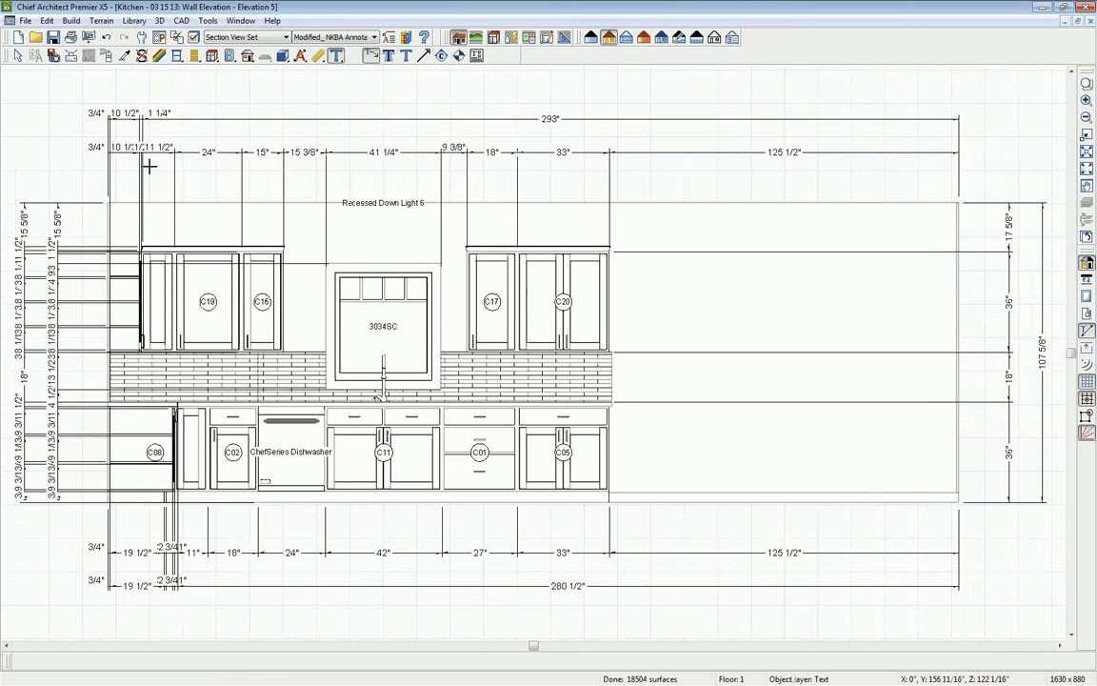
Delete both crowded automatic vertical dimension lines beside the left end of the Elevation 5 wall.
key("space")
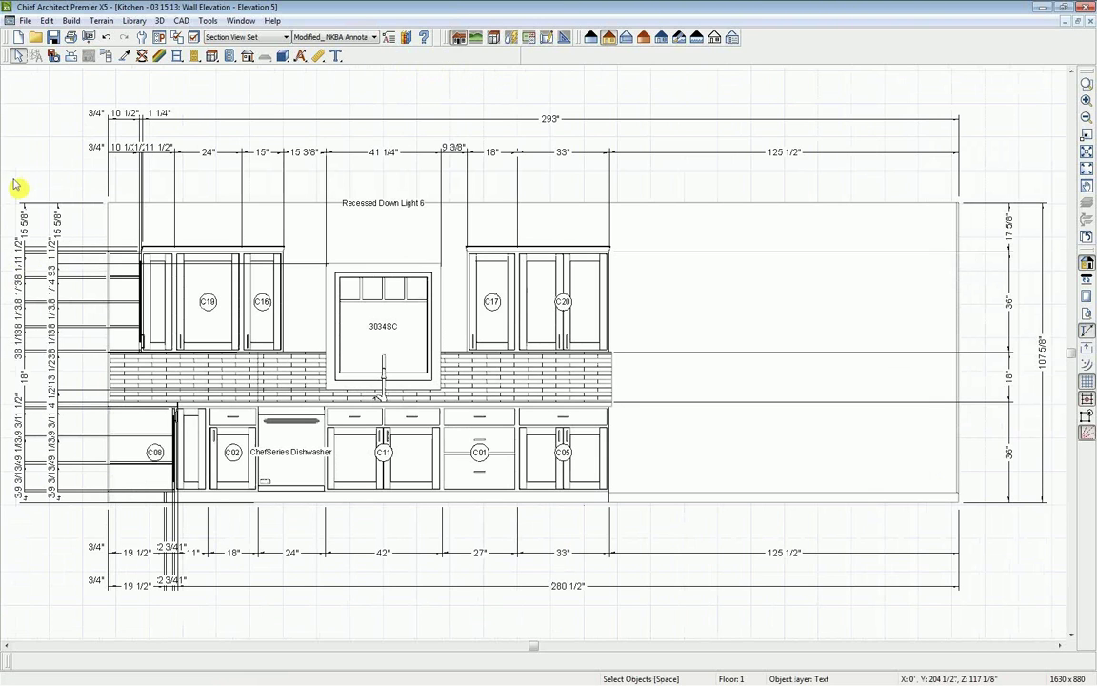
left_click(25, 211)
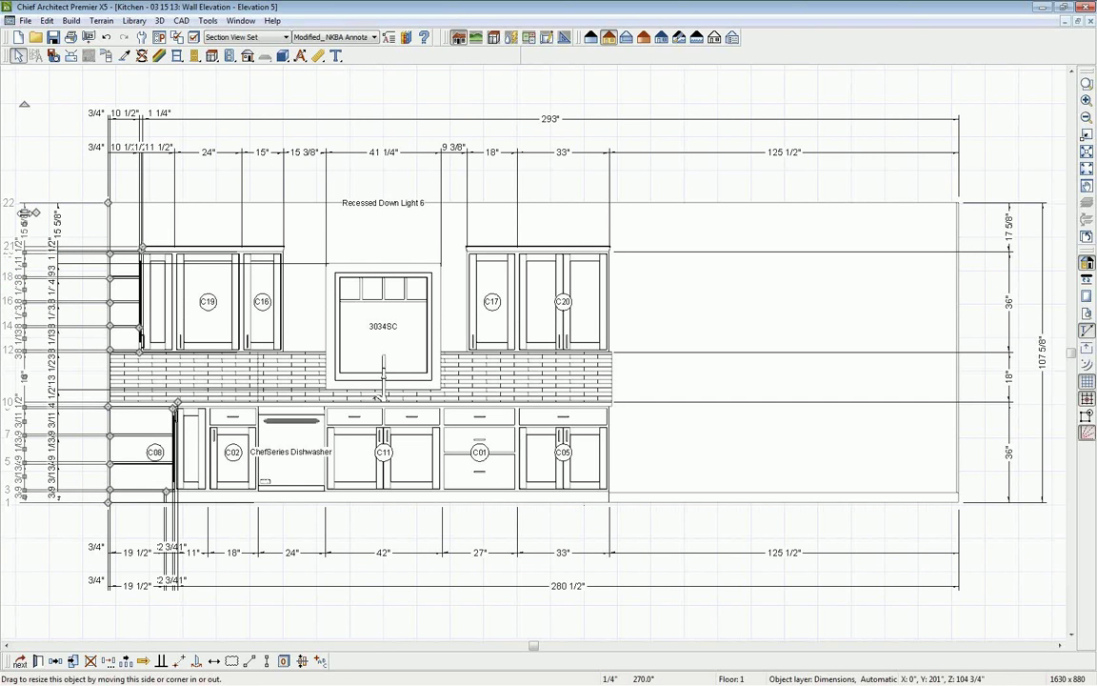
left_click_drag(25, 211, 54, 238)
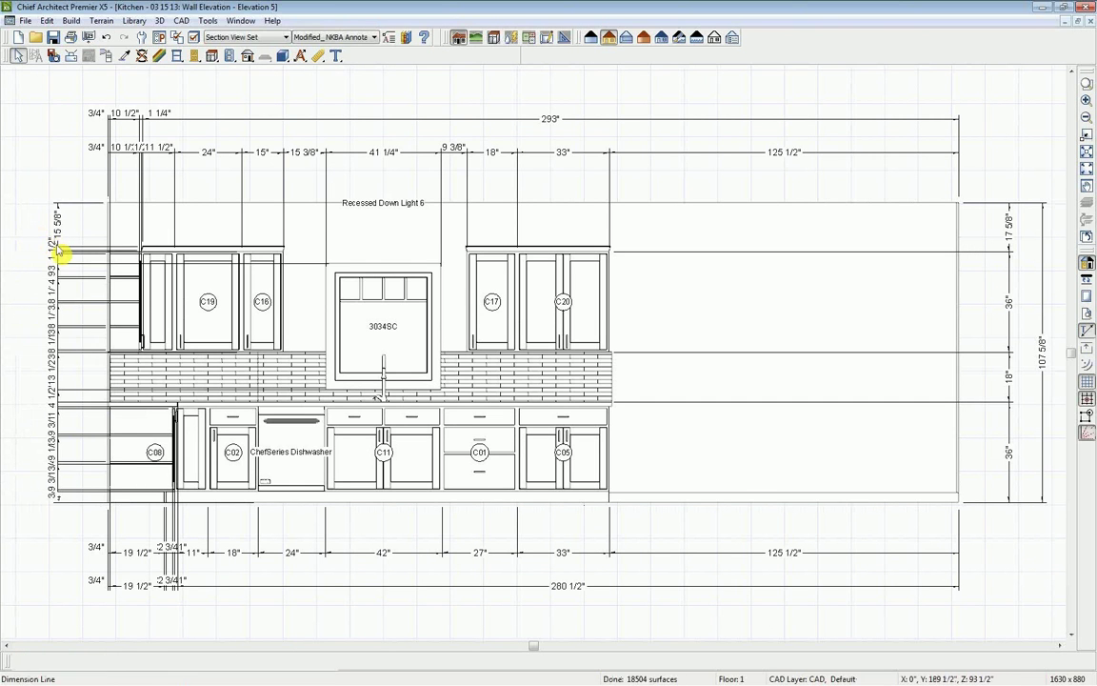
key("Delete")
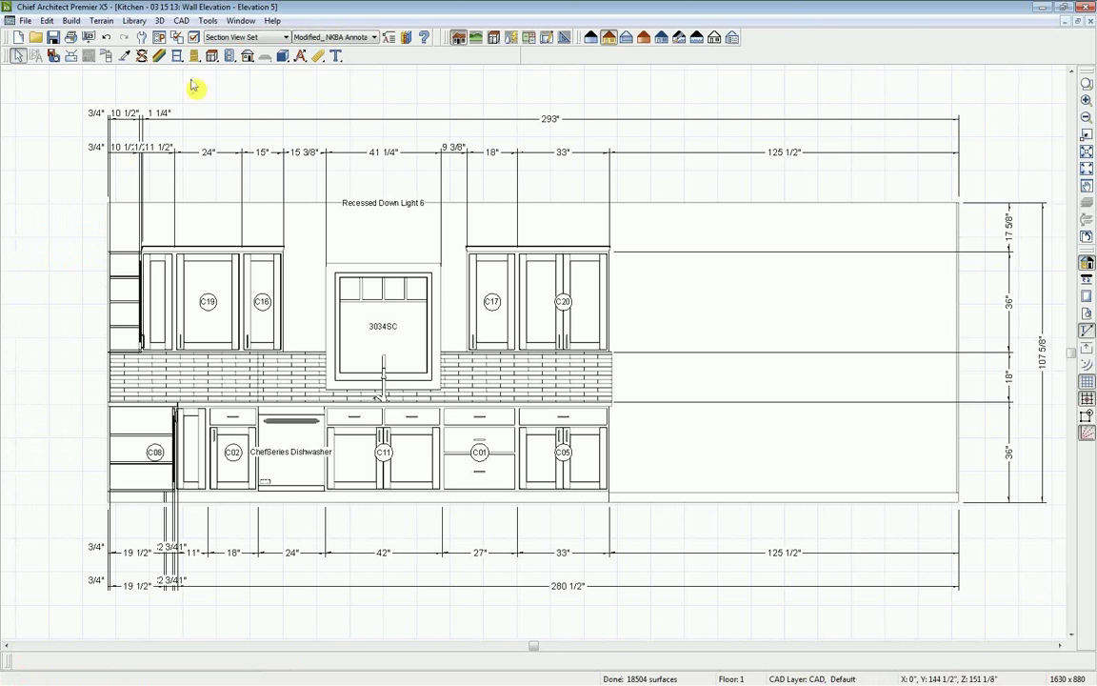
Add a manual vertical dimension line from ceiling to floor through cabinet C19 and move it outside the wall's left end.
left_click(331, 57)
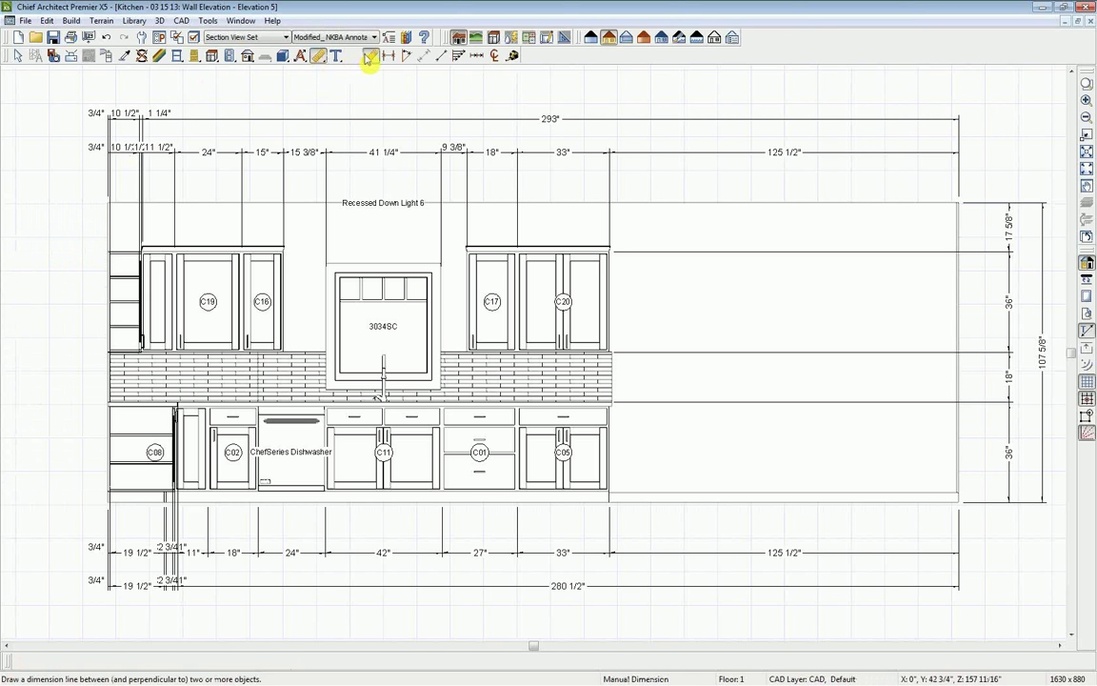
left_click(371, 57)
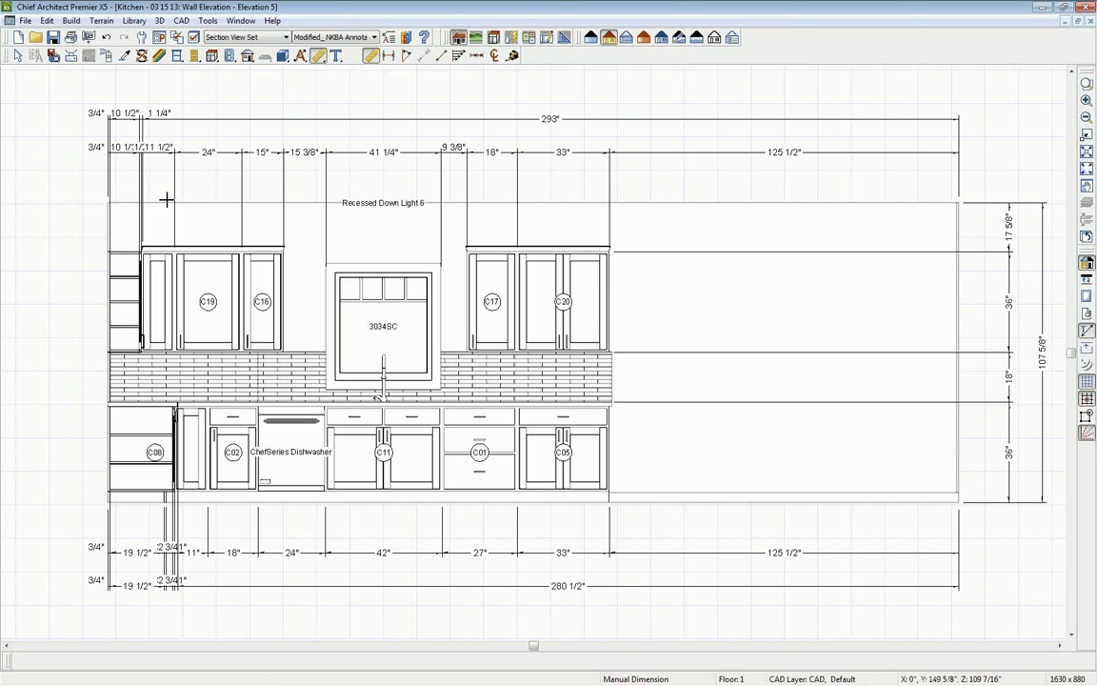
left_click_drag(206, 201, 195, 523)
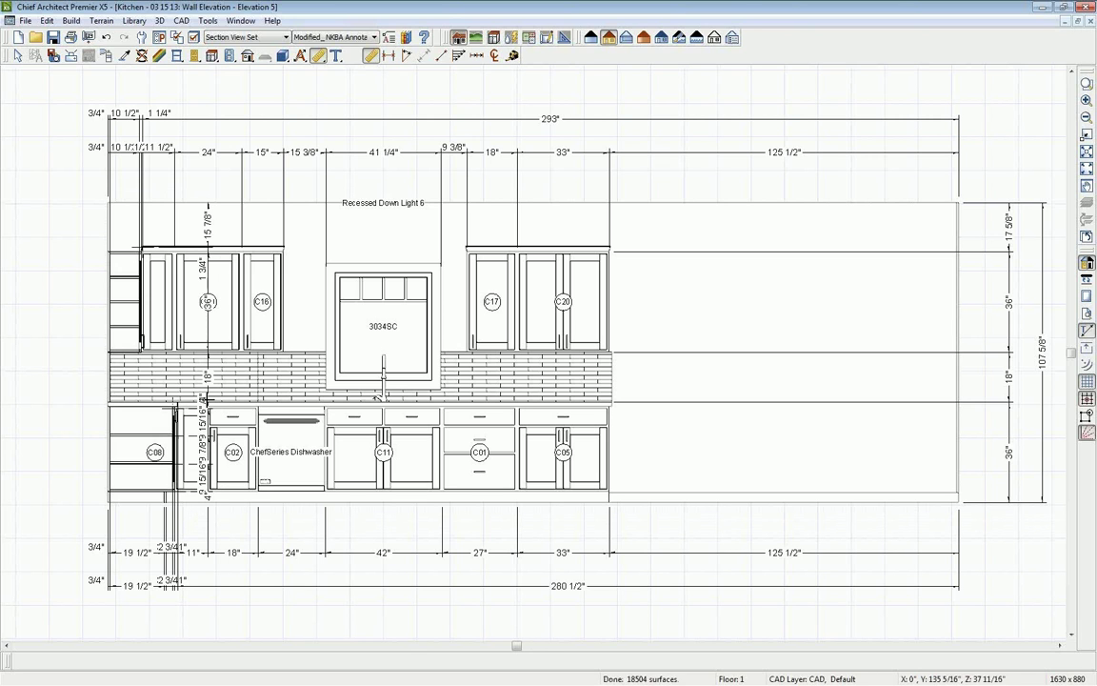
left_click(208, 388)
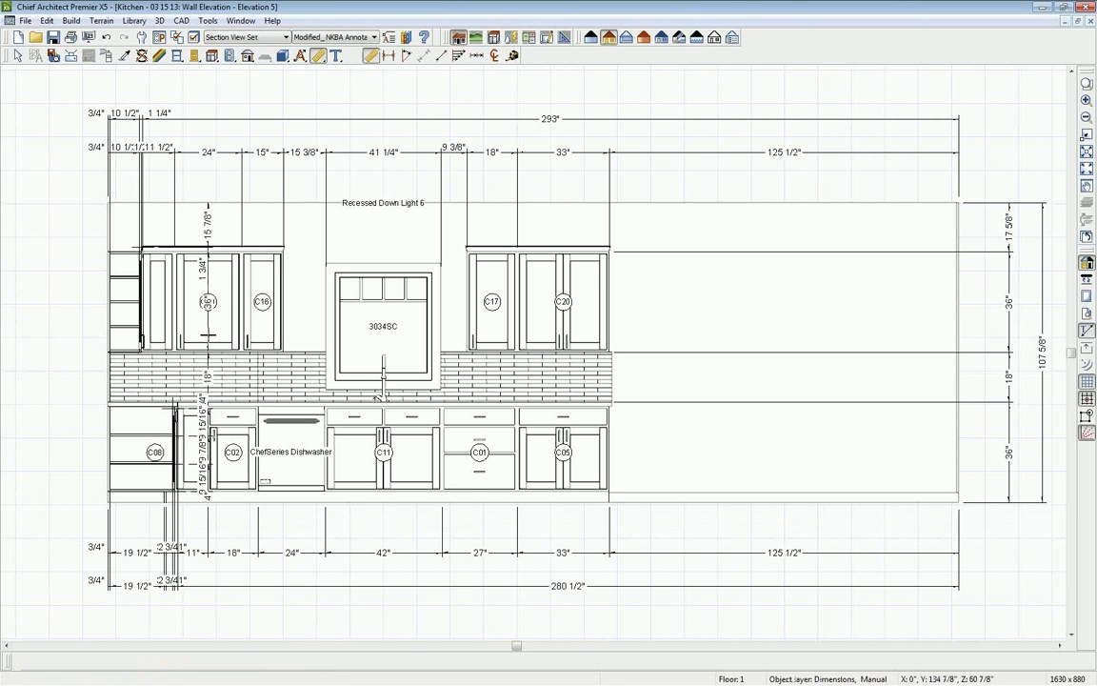
left_click_drag(195, 302, 72, 330)
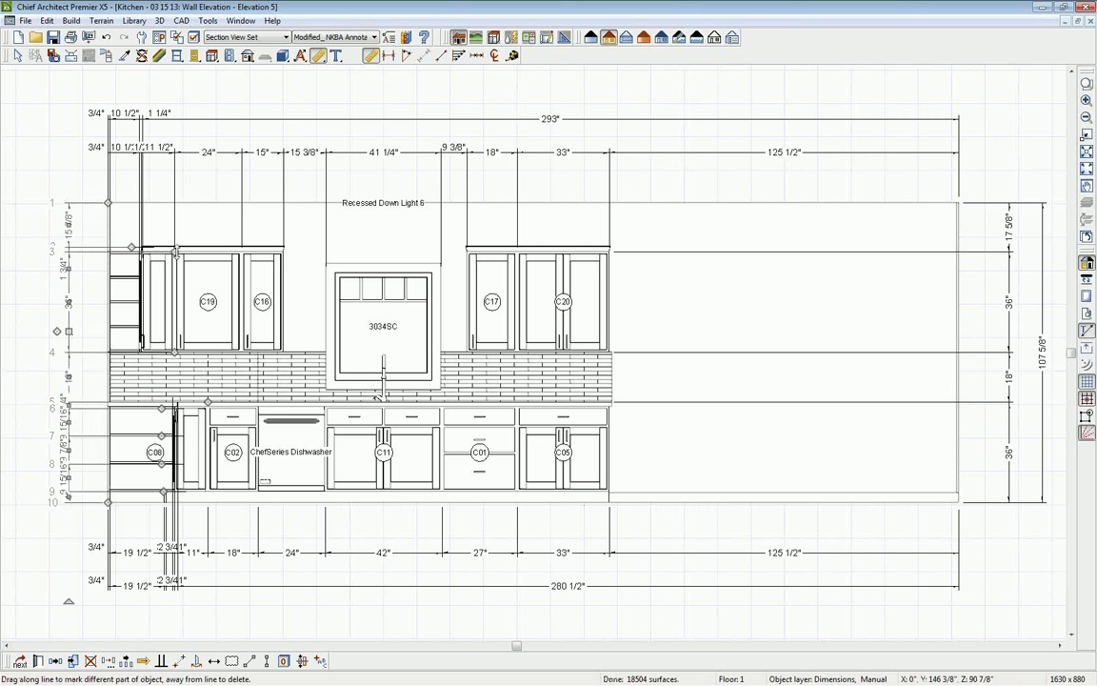
Remove the extra dimension markers at the upper cabinet's top edge and the base cabinet's shelves from the manual vertical dimension.
left_click_drag(175, 252, 13, 264)
left_click_drag(175, 410, 59, 371)
left_click_drag(162, 435, 17, 442)
left_click_drag(162, 467, 18, 452)
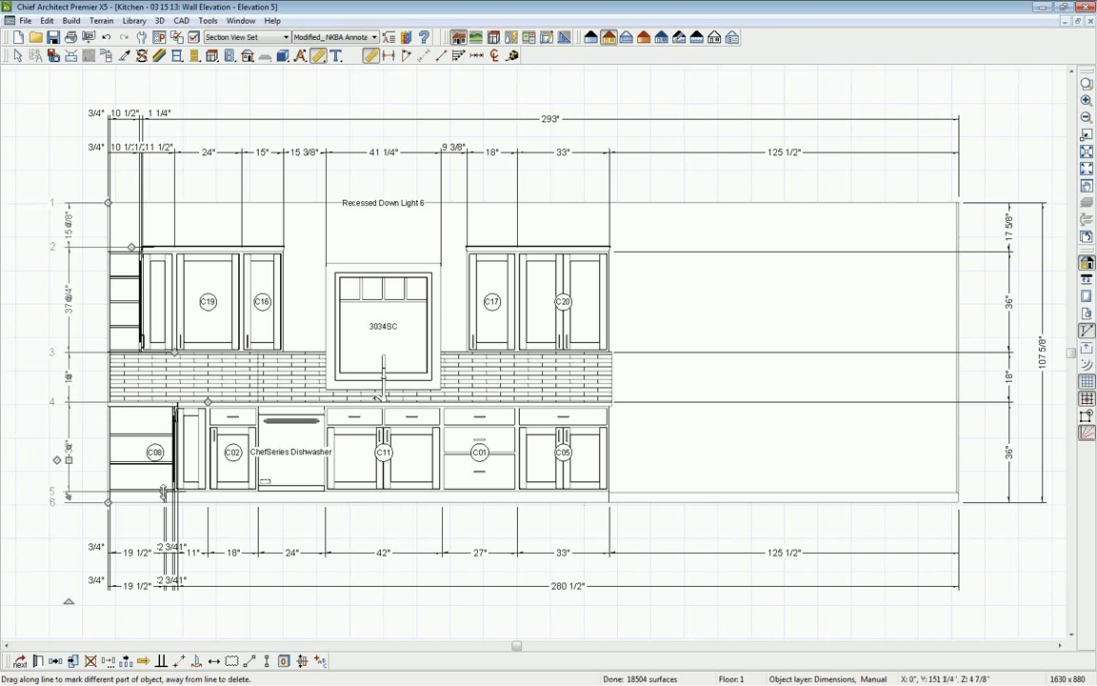
left_click(15, 420)
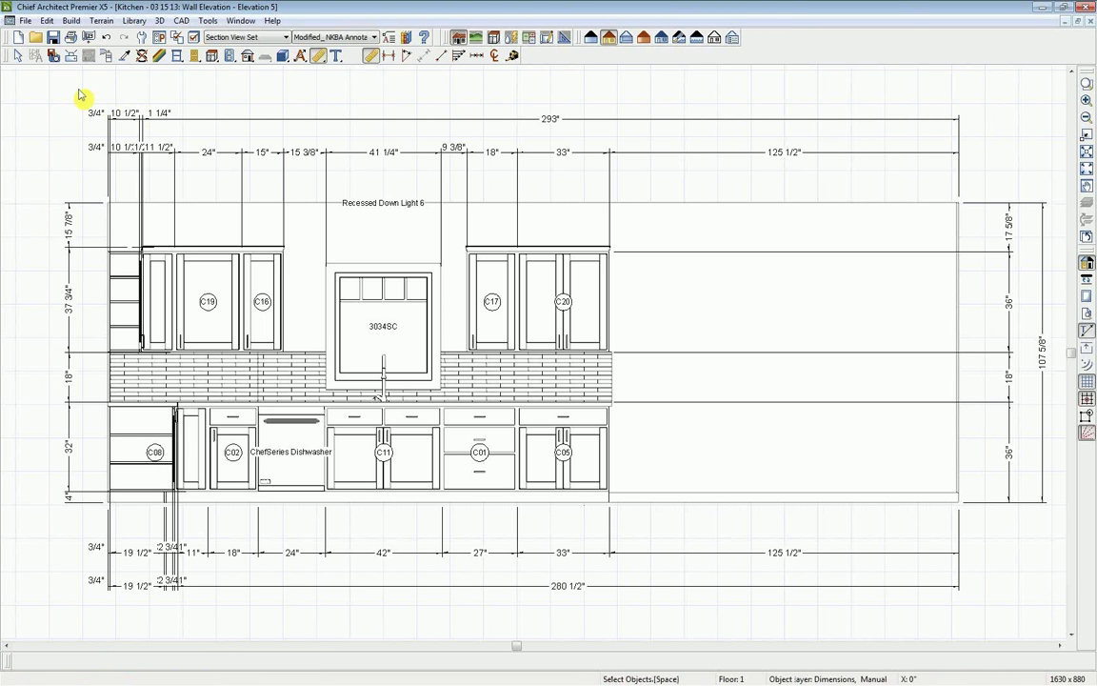
key("space")
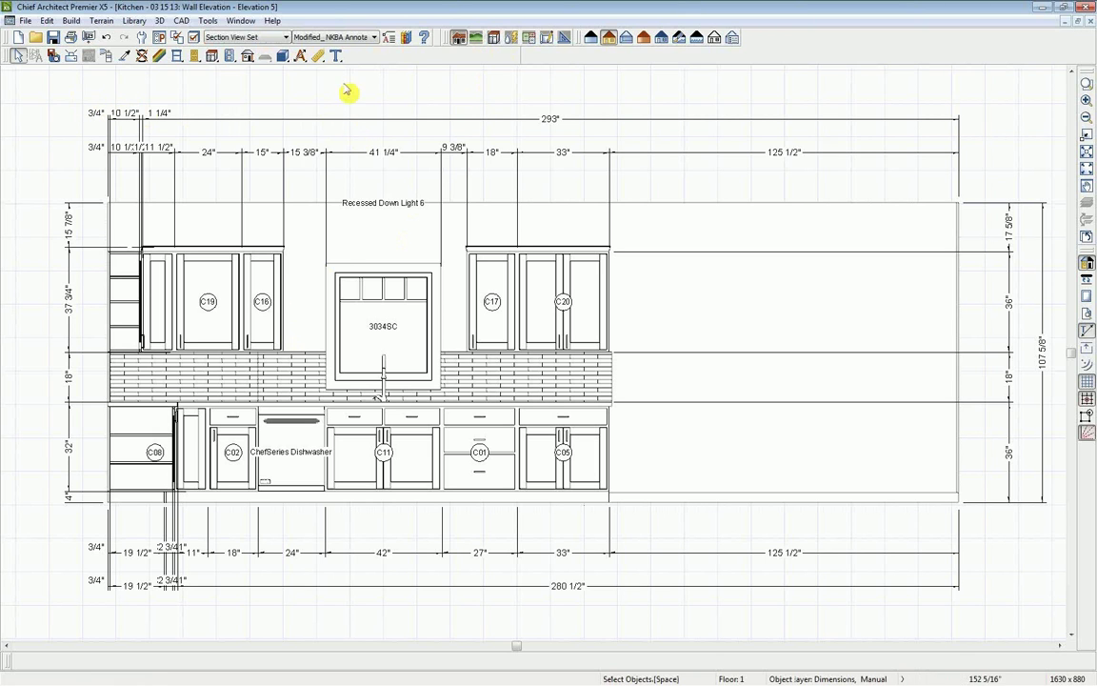
Send the Elevation 5 view to the layout and place it in the sheet's upper-left corner.
left_click(89, 38)
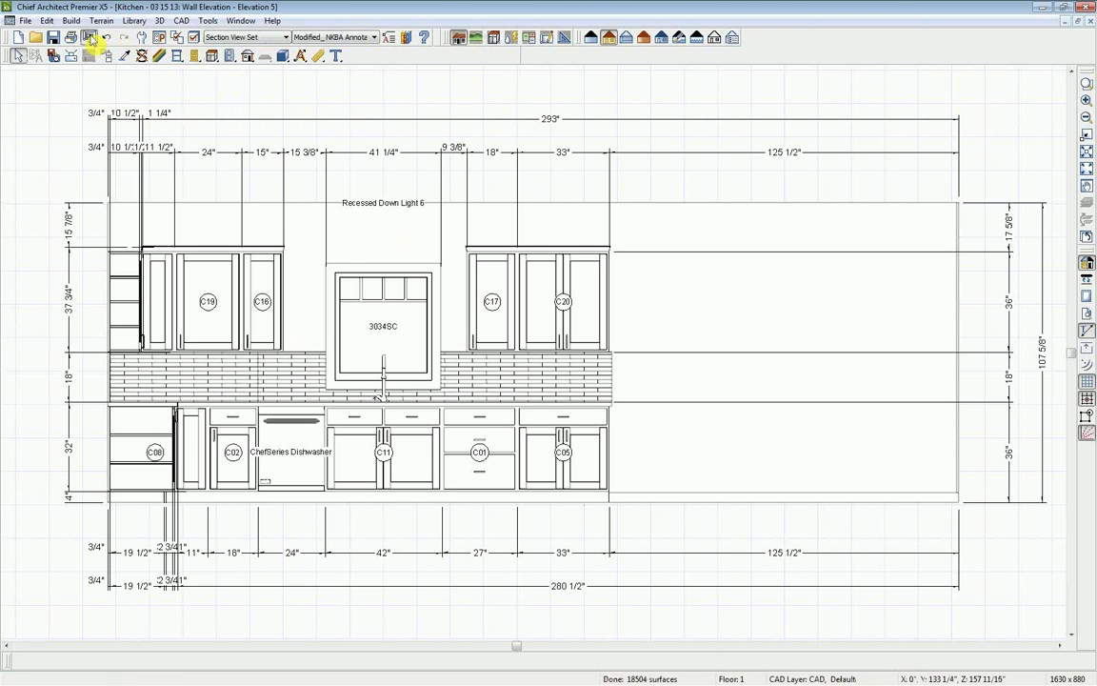
left_click(215, 262)
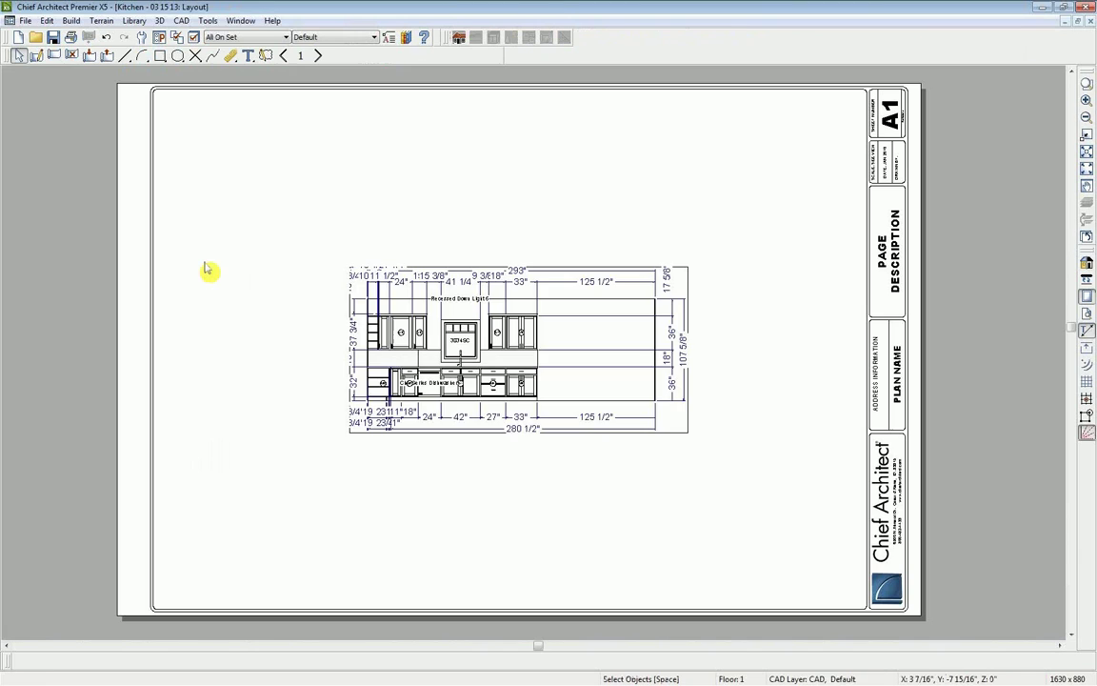
left_click(458, 327)
left_click_drag(508, 344, 331, 176)
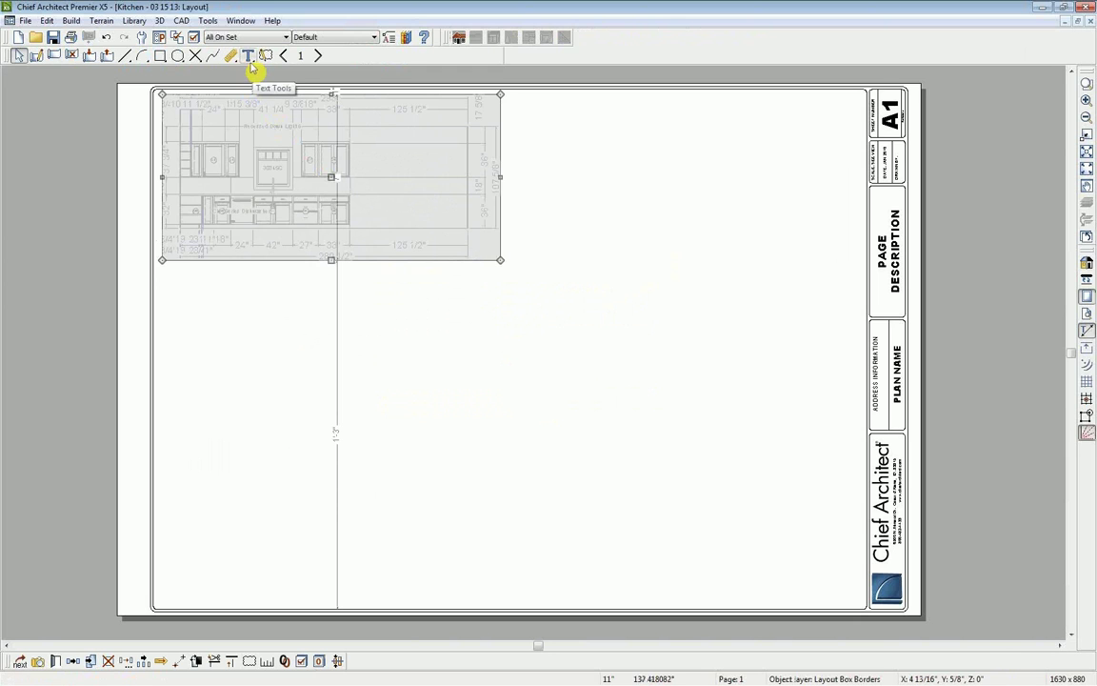
Close the Elevation 5 wall elevation and return to the kitchen floor plan with its cabinet schedule.
key("ctrl+Tab")
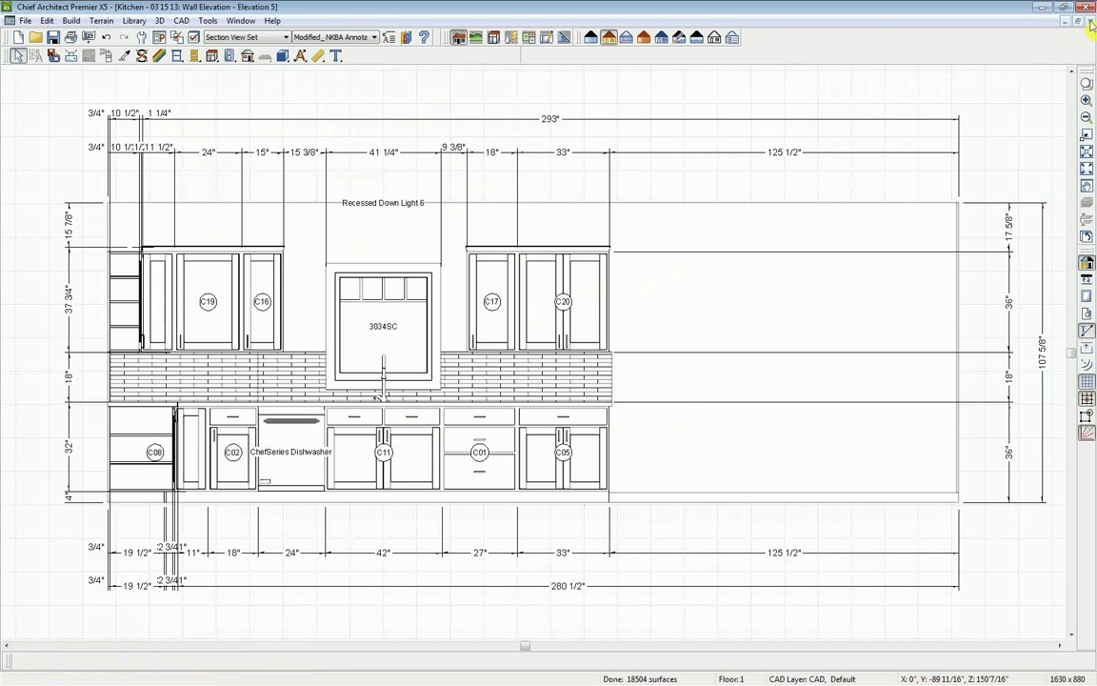
left_click(1091, 23)
left_click(598, 385)
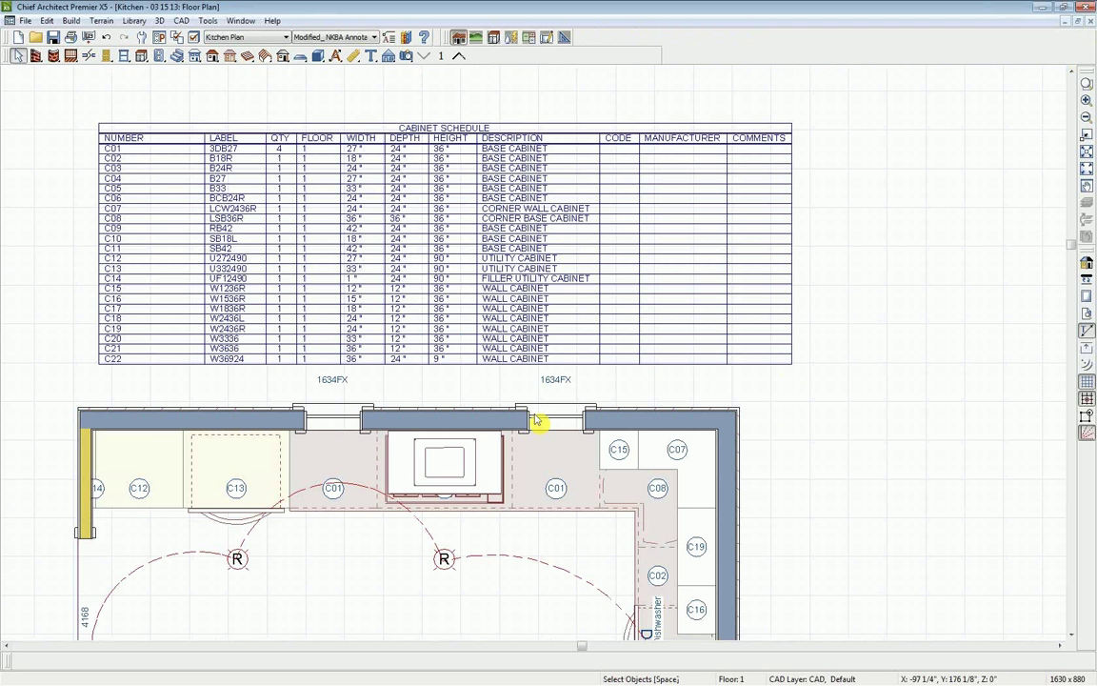
scroll(896, 497, "down", 3)
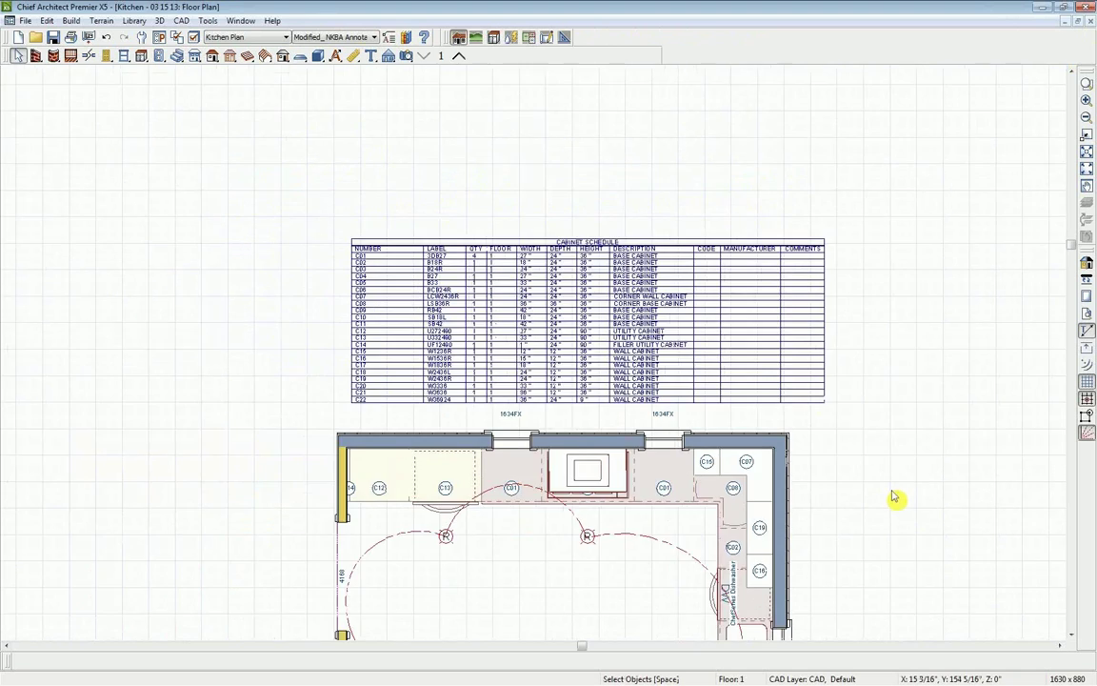
middle_click_drag(914, 545, 772, 358)
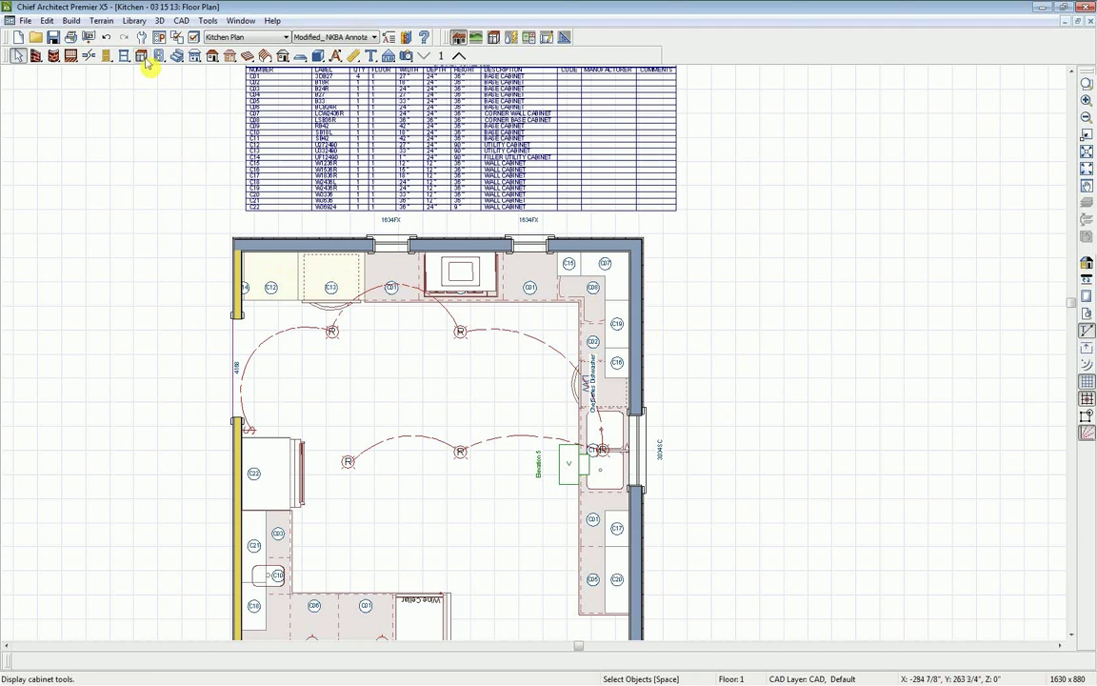
Send the entire floor plan to layout page 1 at 1/2 in = 1 ft and place it beside the title block.
left_click(92, 38)
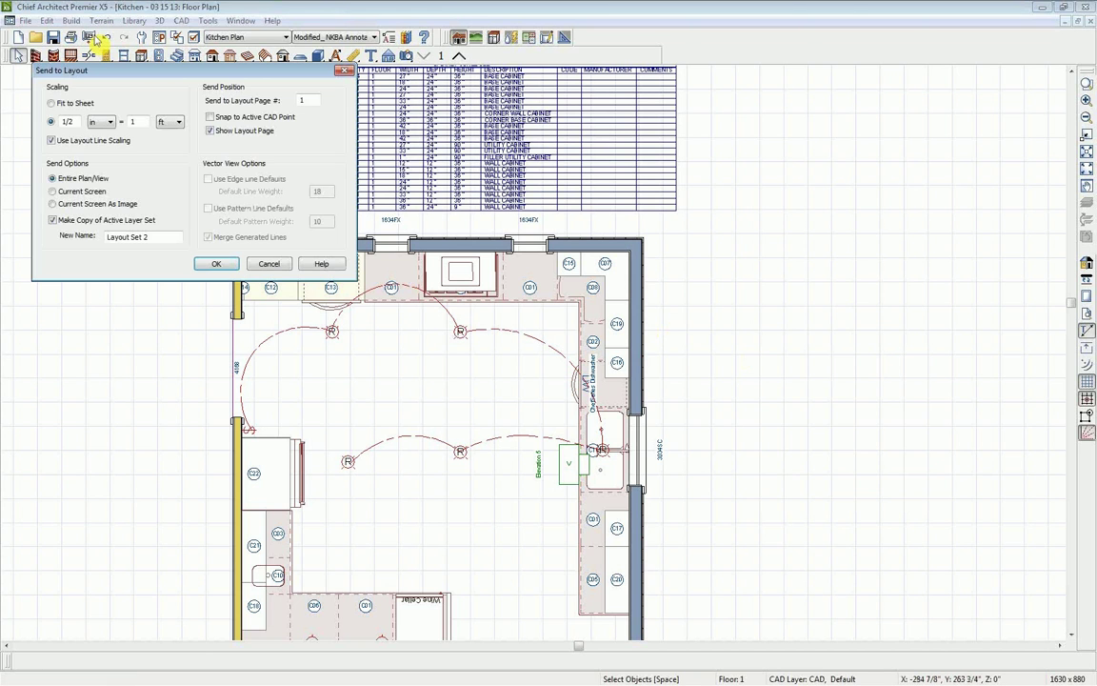
left_click(216, 265)
left_click(561, 416)
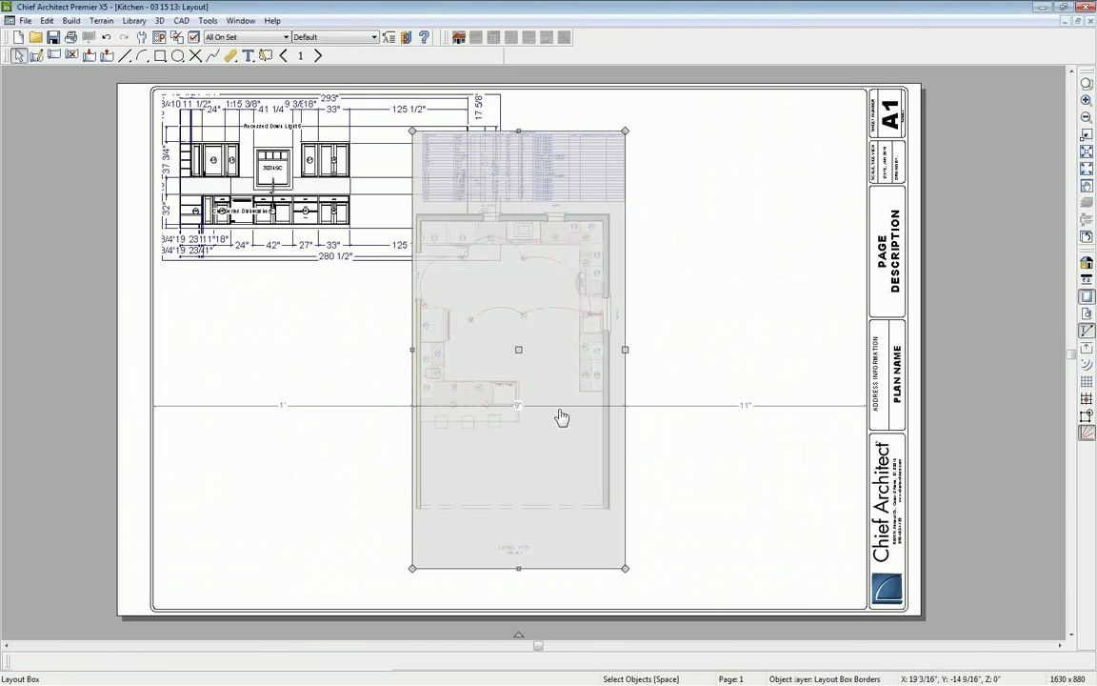
left_click_drag(517, 348, 754, 318)
left_click_drag(753, 317, 753, 317)
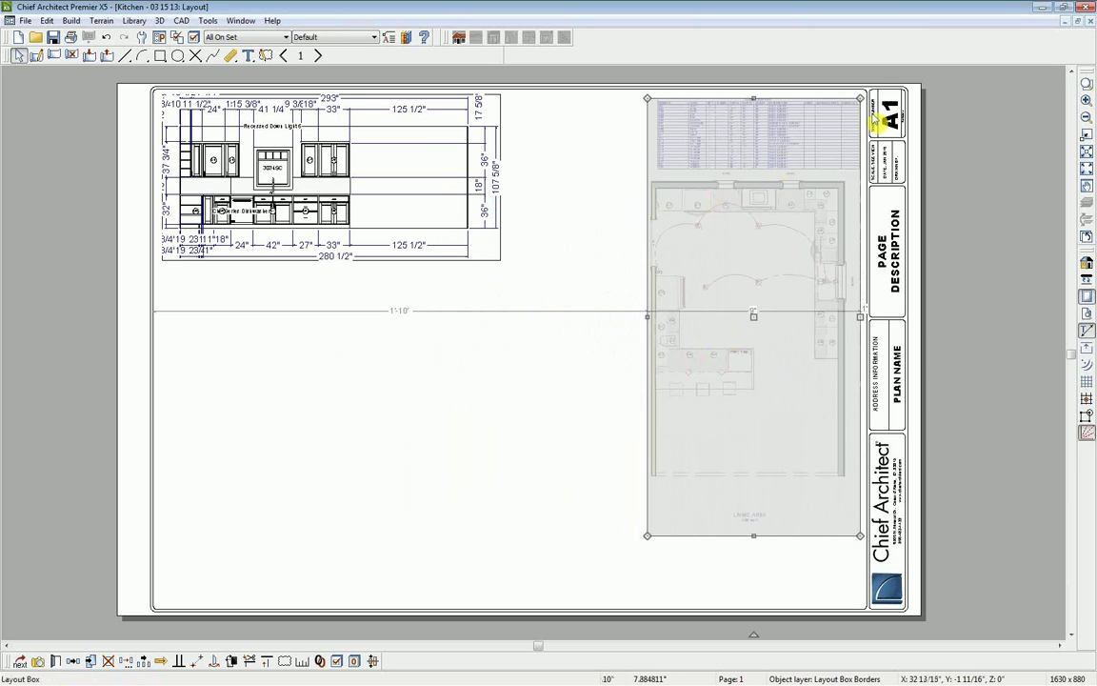
Close the layout and return to the full kitchen floor plan.
left_click(1090, 21)
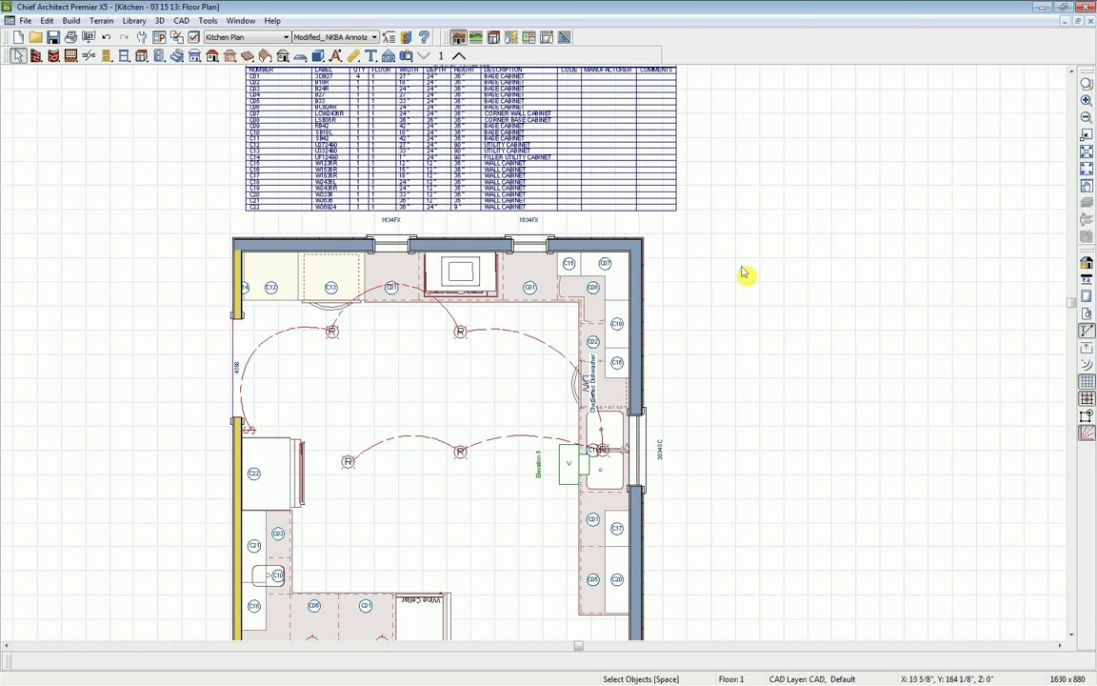
scroll(742, 271, "down", 4)
middle_click_drag(830, 530, 718, 488)
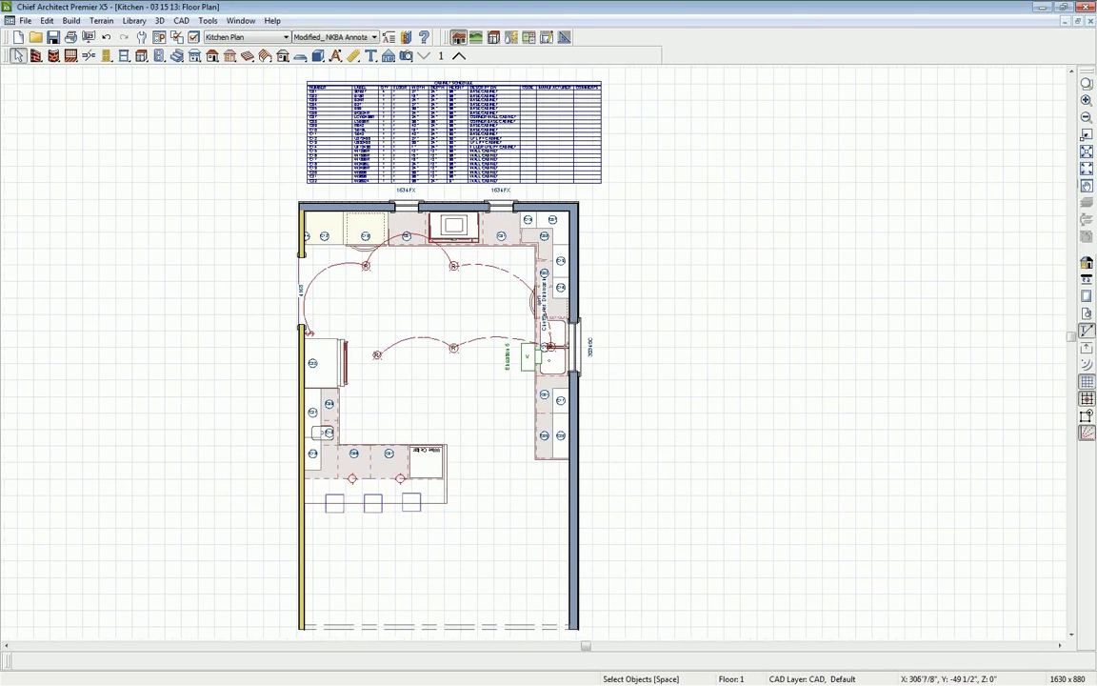
Switch to the Chief Architect website in the browser and open its Free Trial Download page.
left_click_drag(1096, 143, 808, 1)
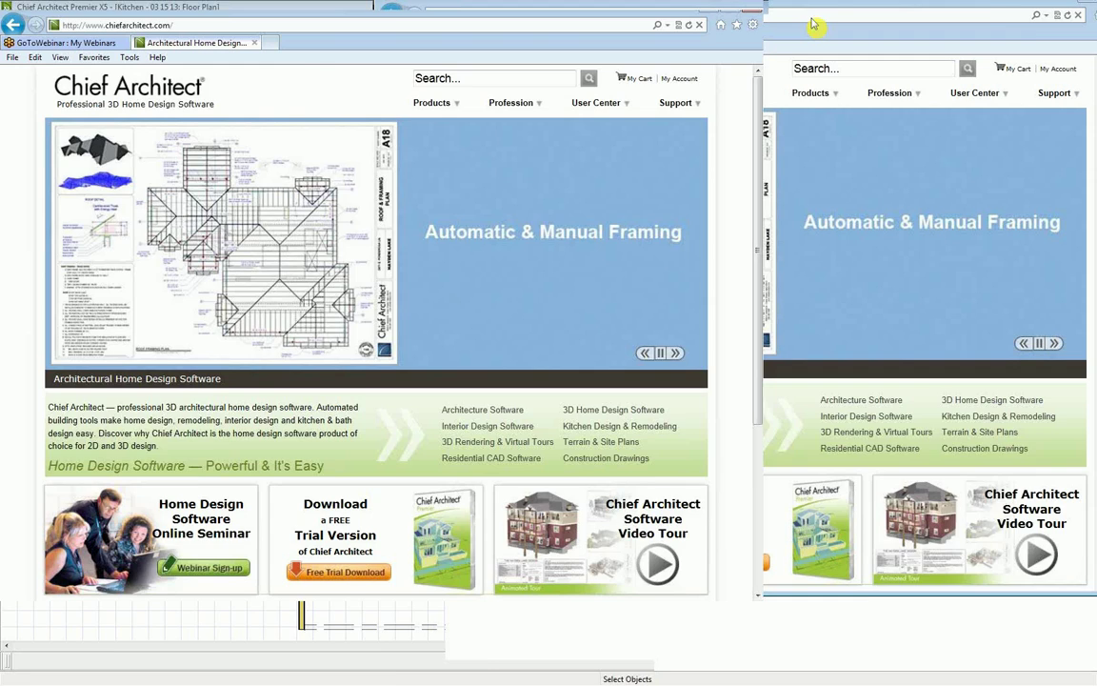
mouse_move(609, 106)
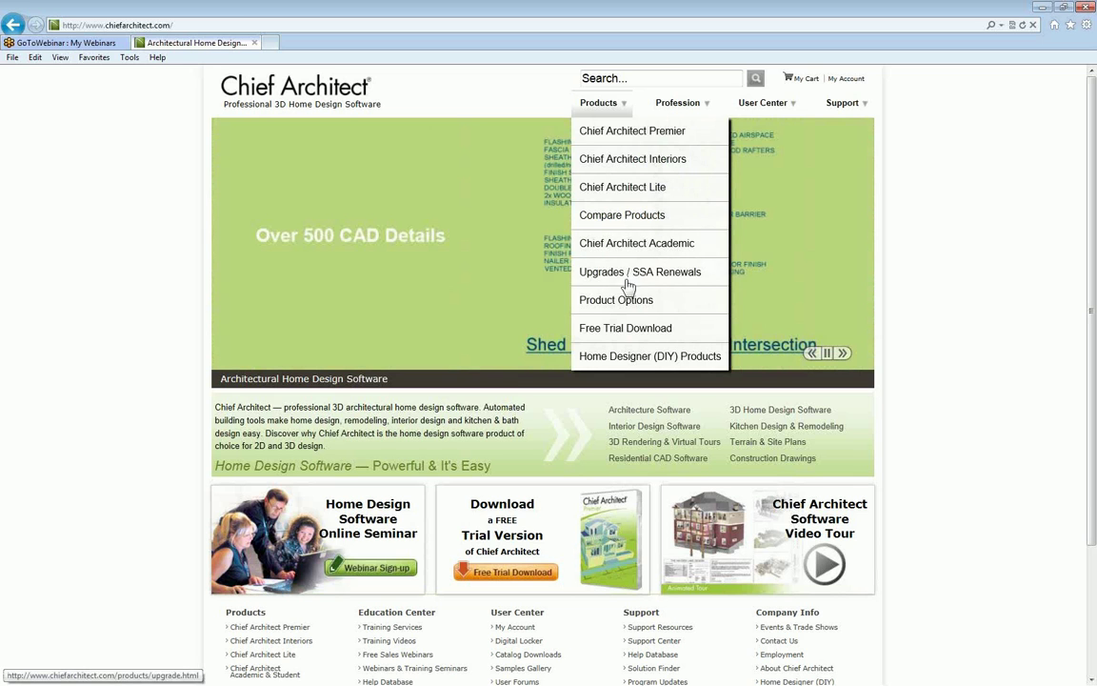
left_click(642, 333)
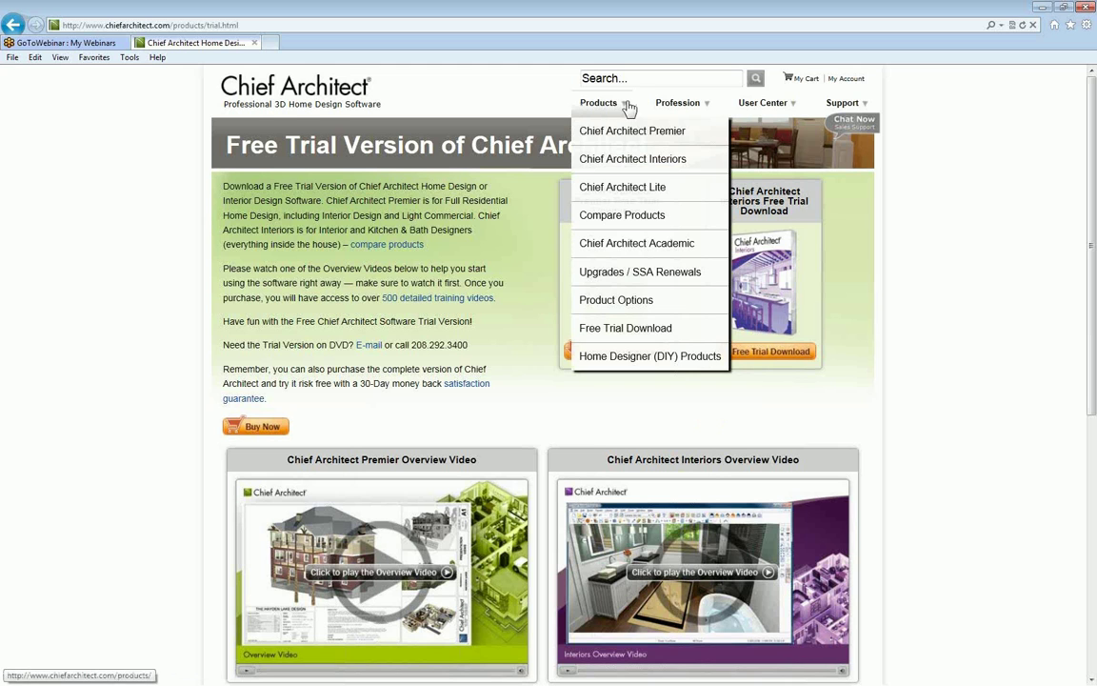
Open the X5 Bonus and Manufacturer Catalogs from the website's Catalog Downloads page.
mouse_move(749, 110)
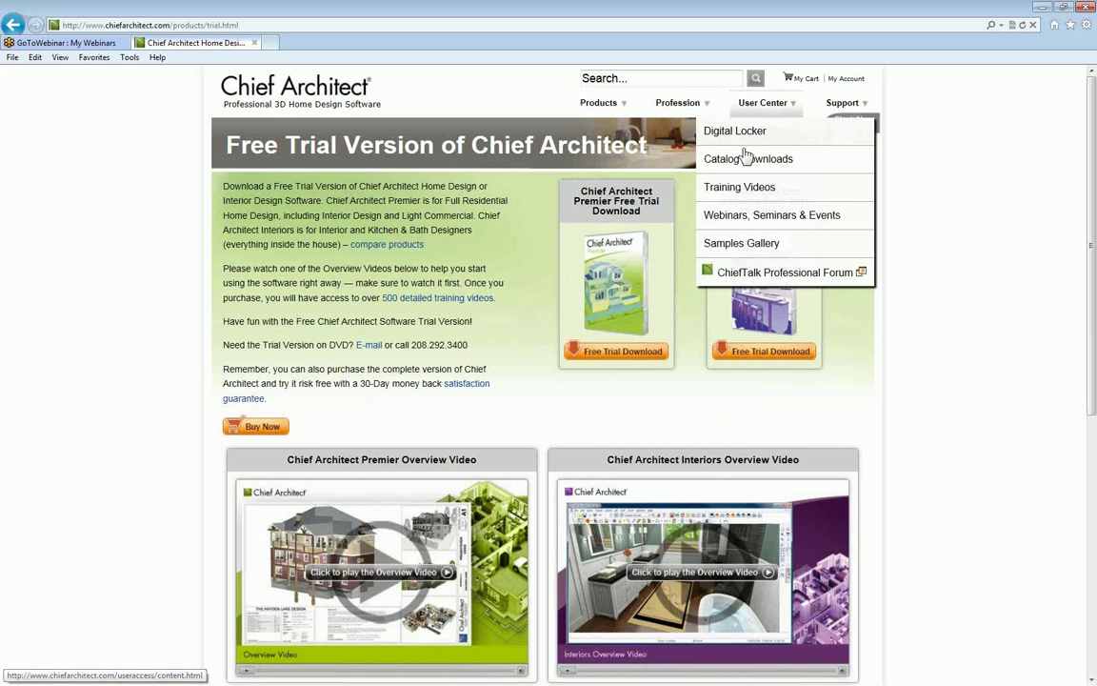
left_click(779, 164)
left_click(398, 372)
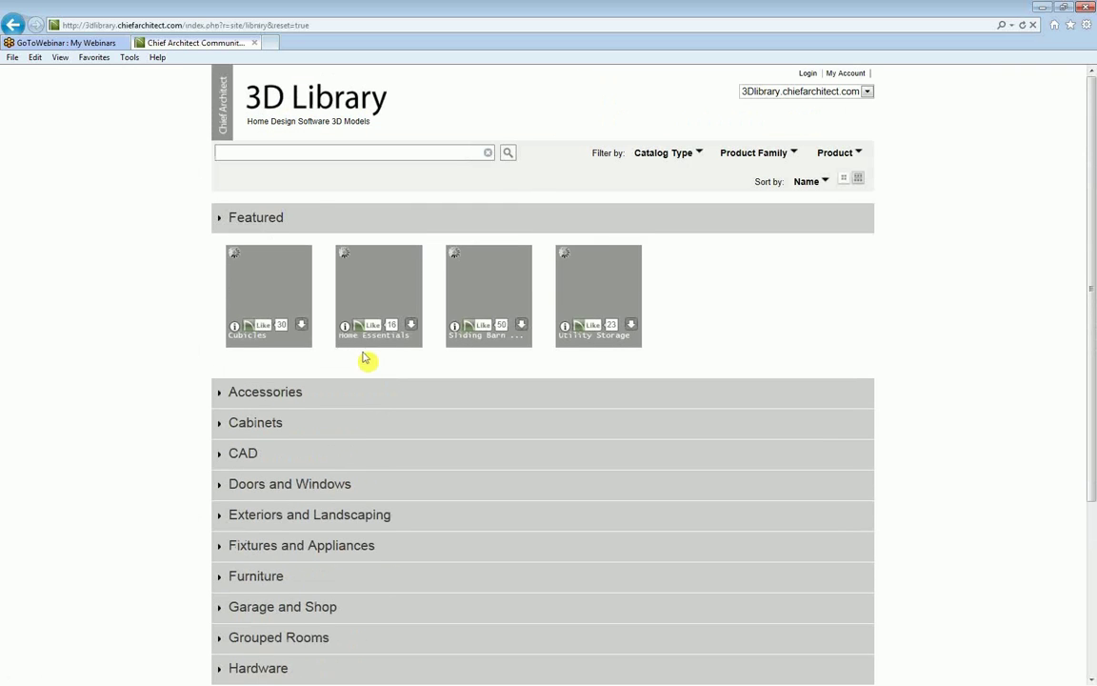
Check the Cubicles catalog's details, and expand the 3D Library's Cabinets category to look over its manufacturer catalogs.
mouse_move(235, 330)
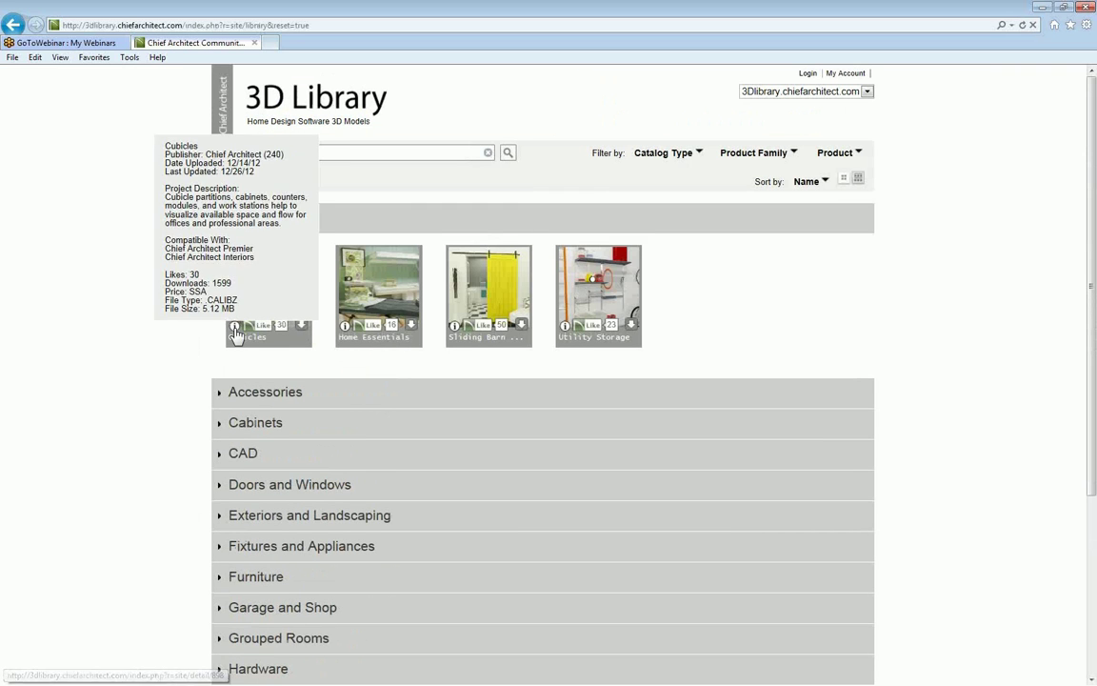
left_click(218, 424)
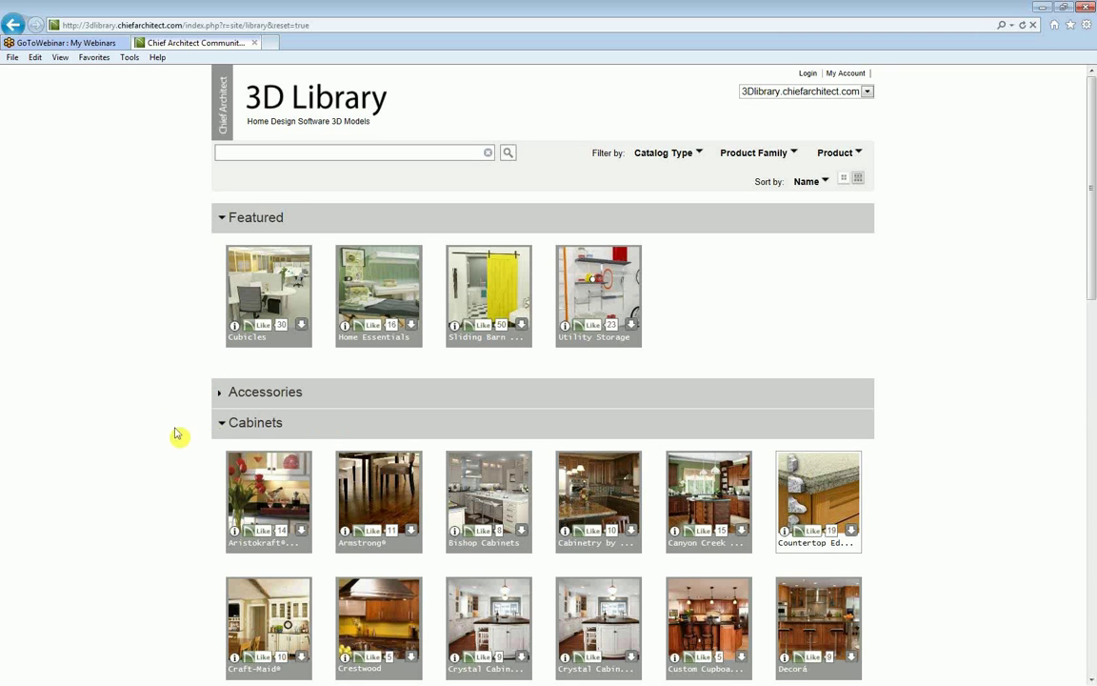
scroll(142, 447, "down", 5)
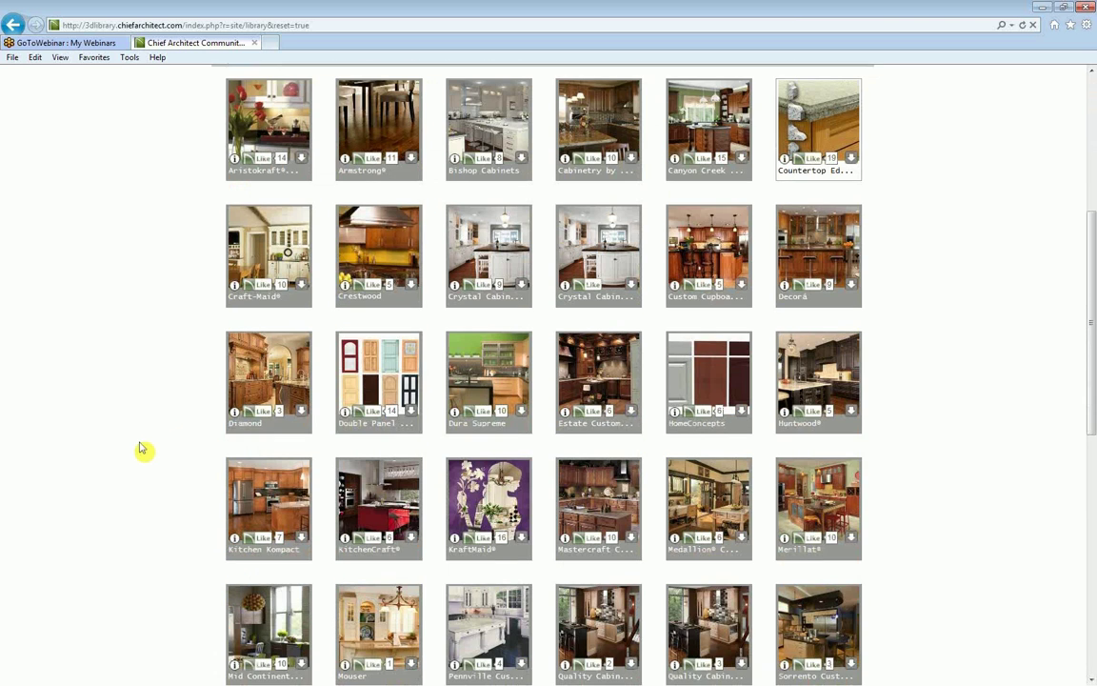
scroll(142, 448, "down", 3)
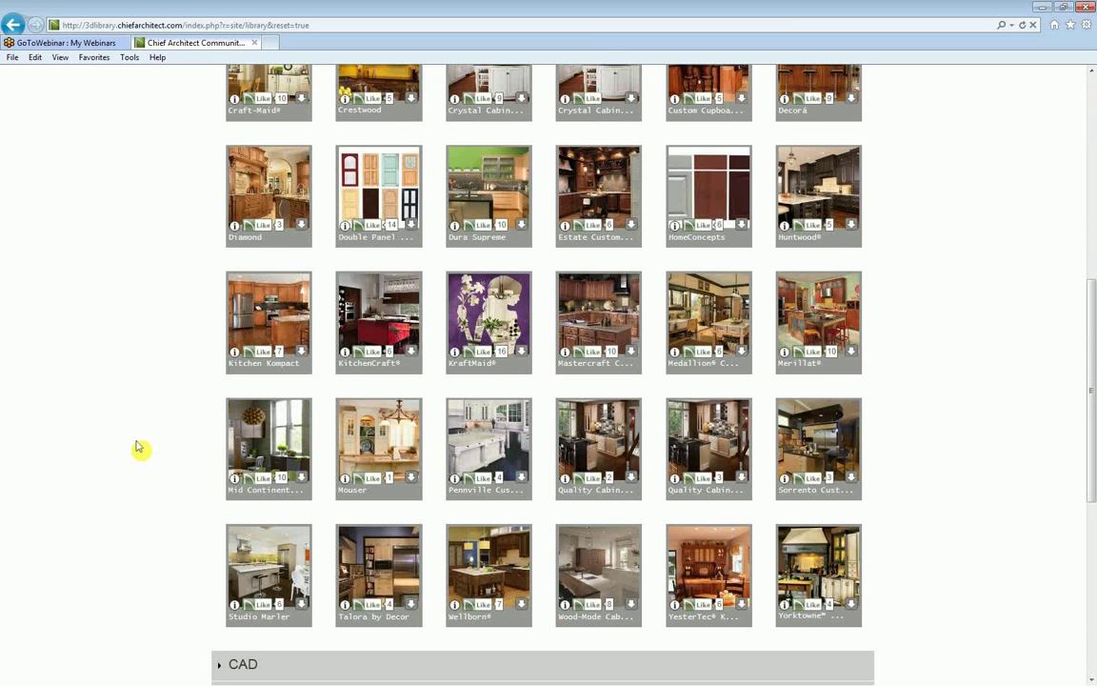
Leave the 3D Library for the previous website page, and open the User Center's Samples Gallery to look over its Plan Sets.
left_click(17, 26)
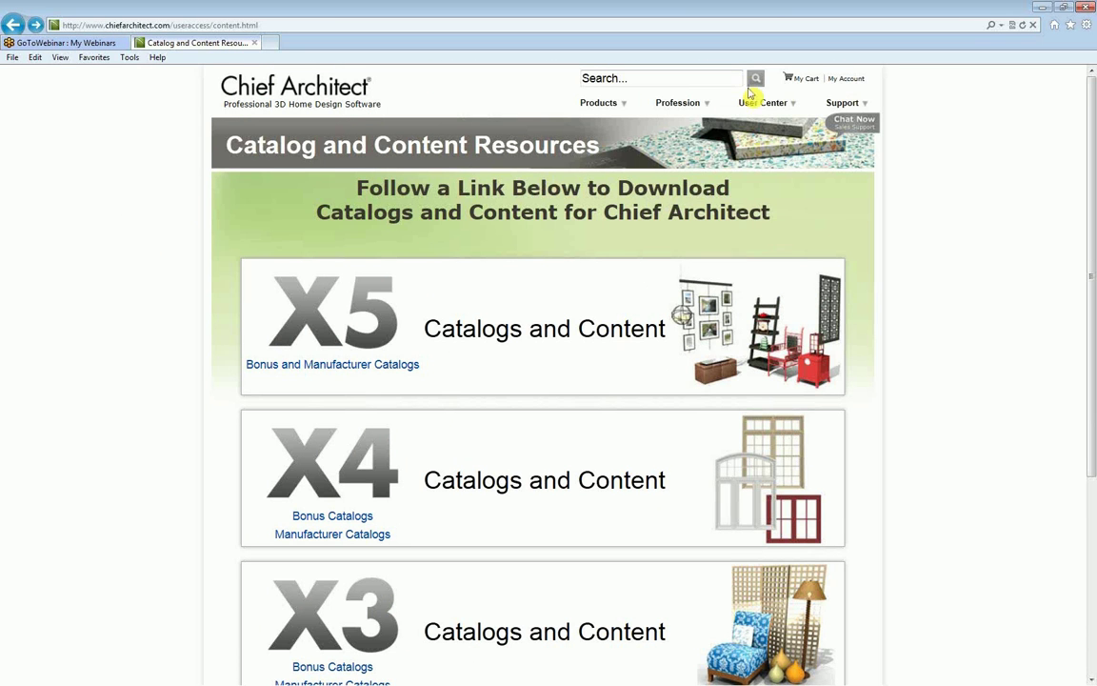
mouse_move(762, 103)
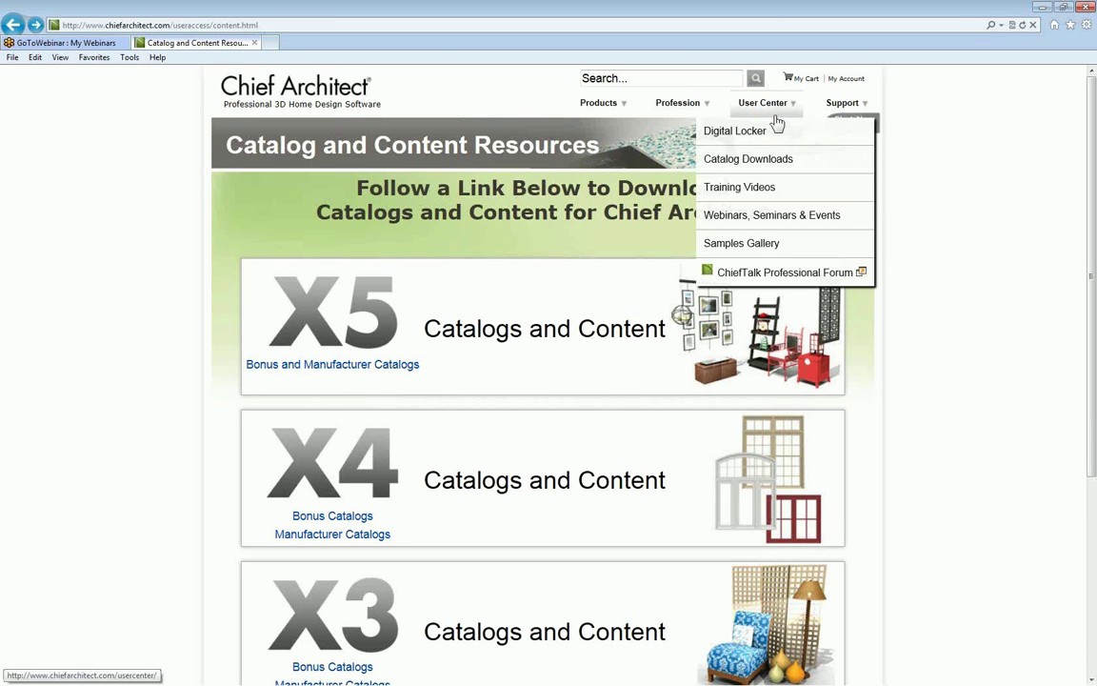
left_click(779, 244)
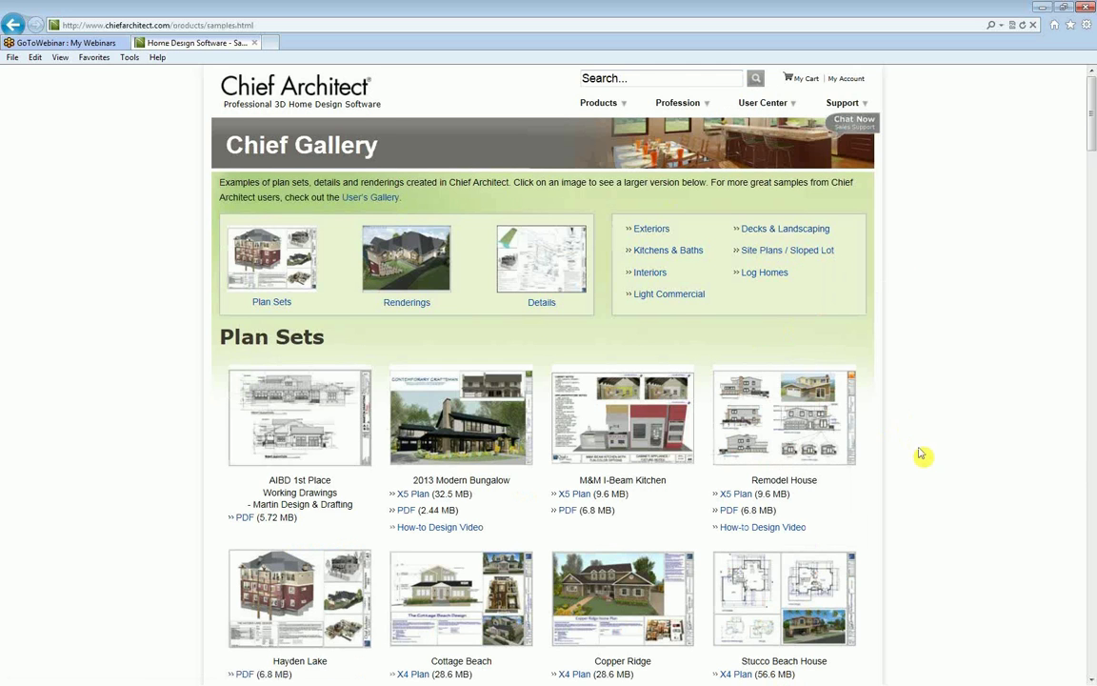
scroll(875, 354, "down", 3)
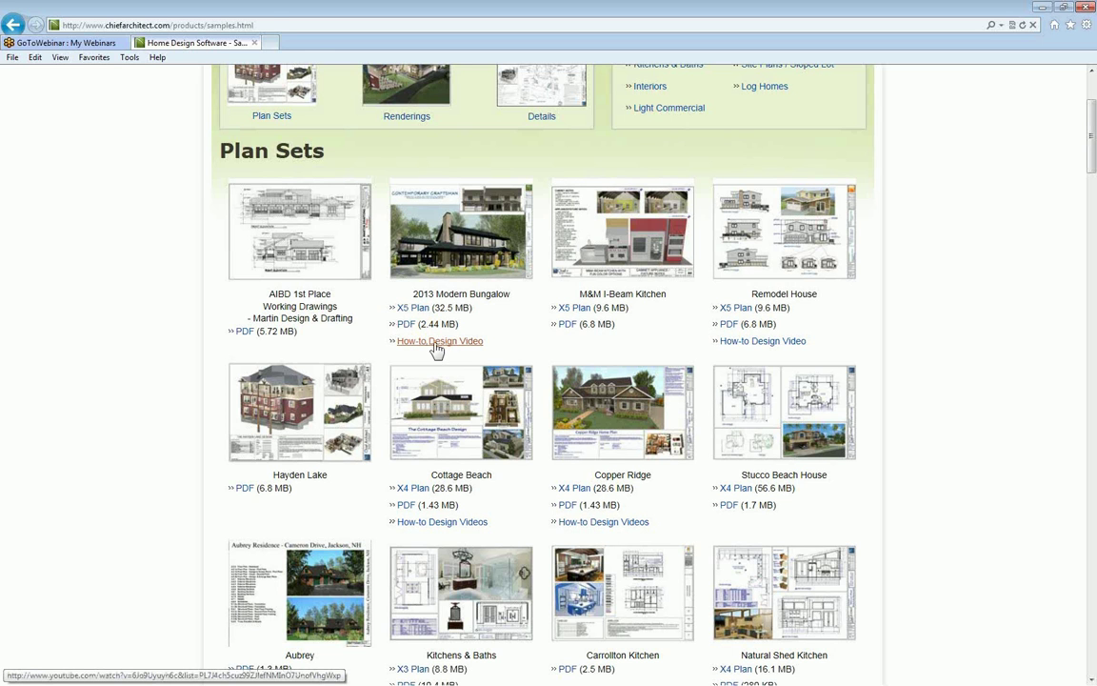
scroll(438, 347, "up", 3)
mouse_move(771, 108)
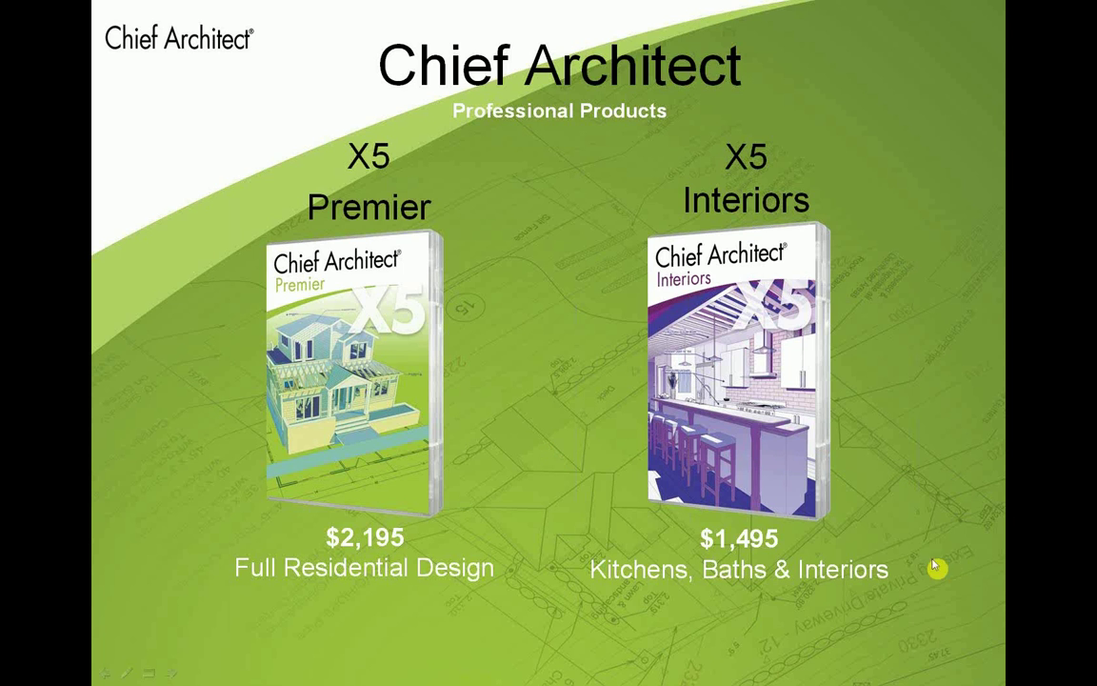
left_click(906, 558)
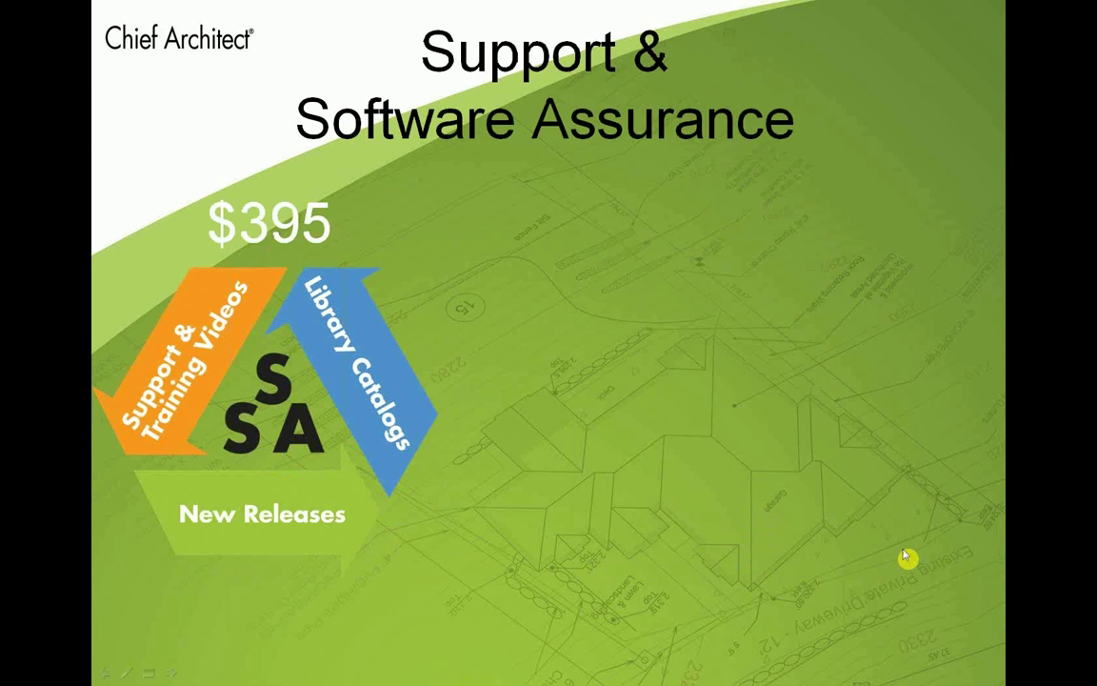
key("Right")
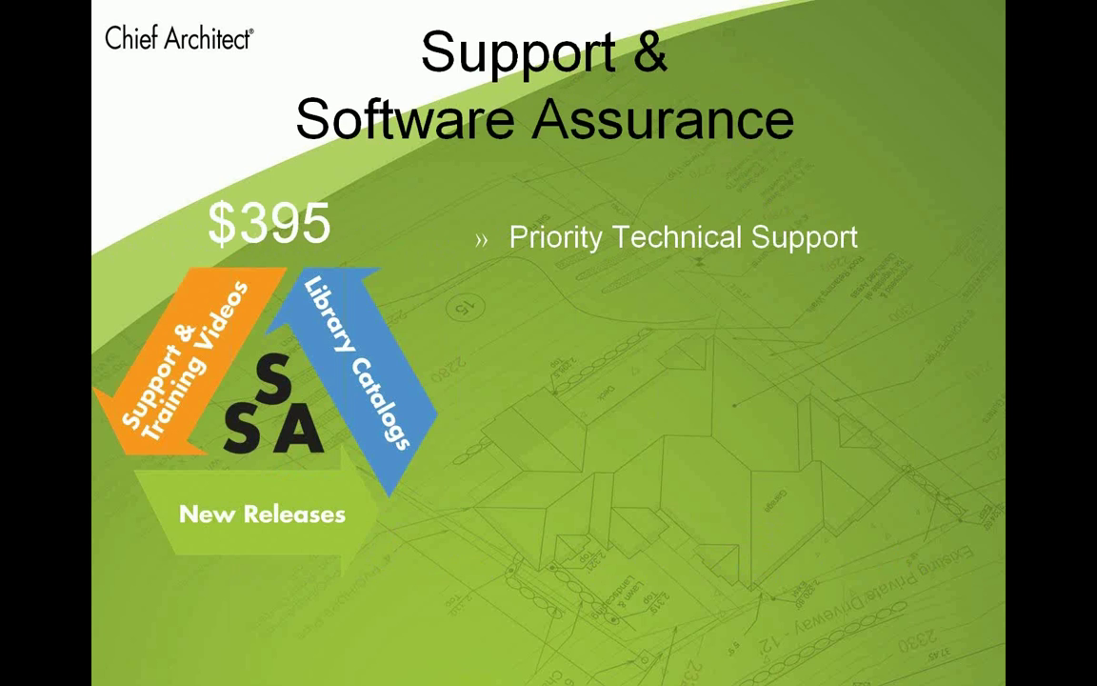
key("Right")
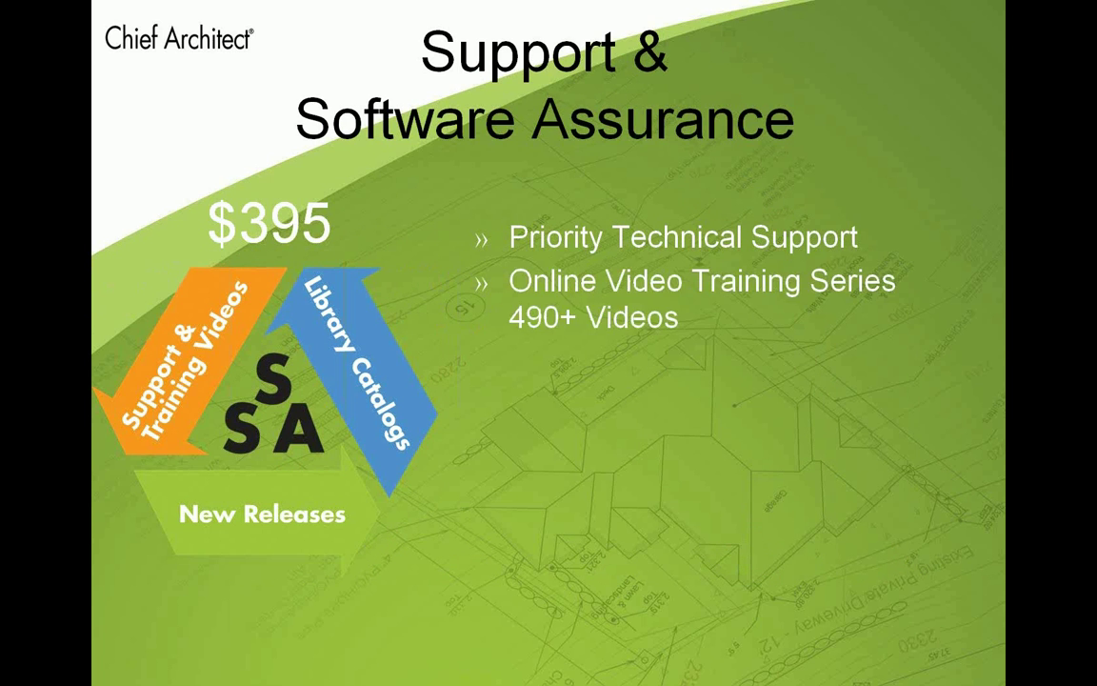